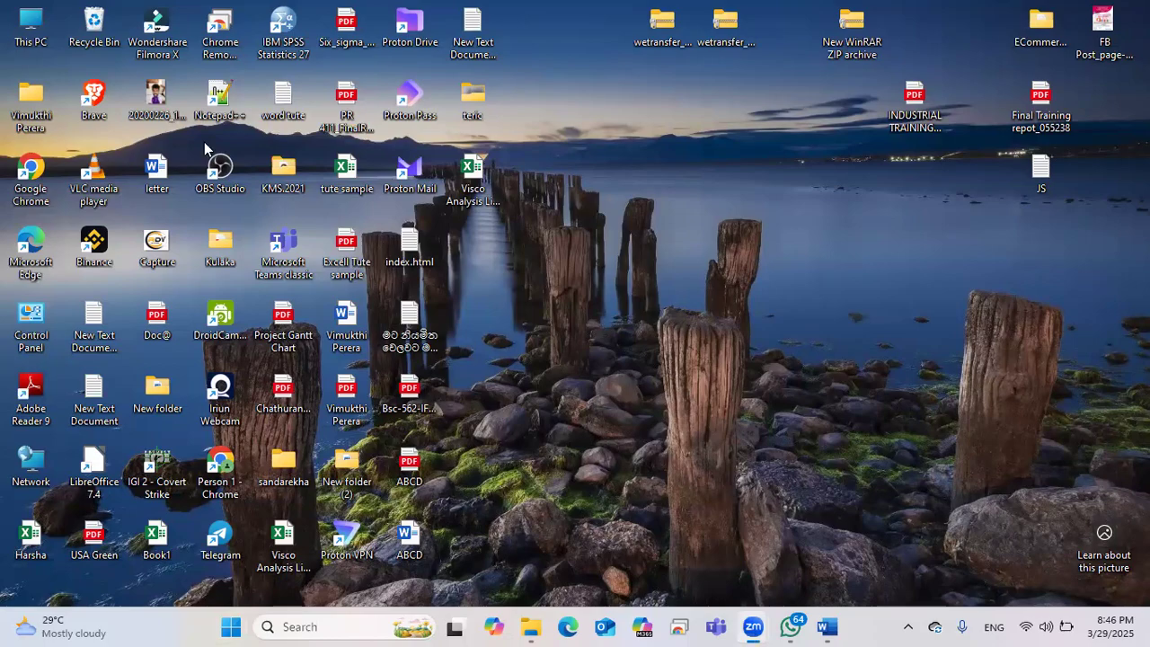
Step: Launch Microsoft Word from the Windows Start menu
left_click(231, 627)
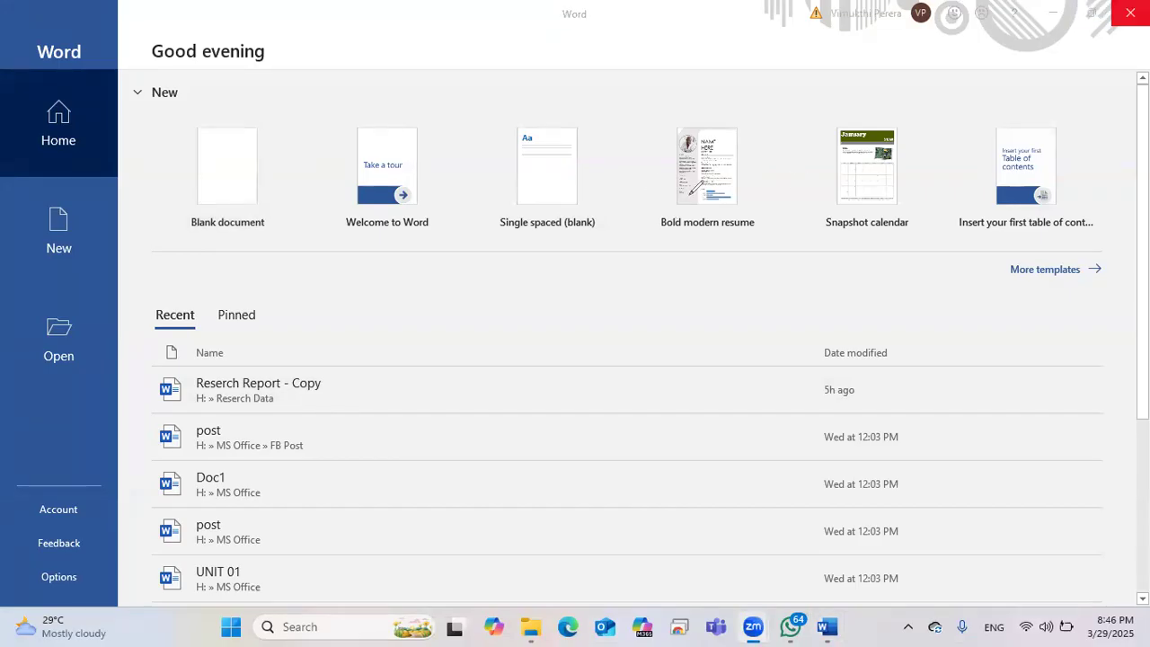
Step: Choose the Blank document template on the start screen to get an empty Document1
mouse_move(164, 154)
left_mouse_down()
mouse_move(160, 224)
mouse_move(171, 122)
left_mouse_up()
mouse_move(358, 151)
left_mouse_down()
mouse_move(461, 164)
mouse_move(353, 222)
left_mouse_up()
mouse_move(503, 169)
left_mouse_down()
mouse_move(463, 207)
mouse_move(485, 170)
left_mouse_up()
mouse_move(646, 141)
left_mouse_down()
mouse_move(776, 211)
mouse_move(647, 146)
left_mouse_up()
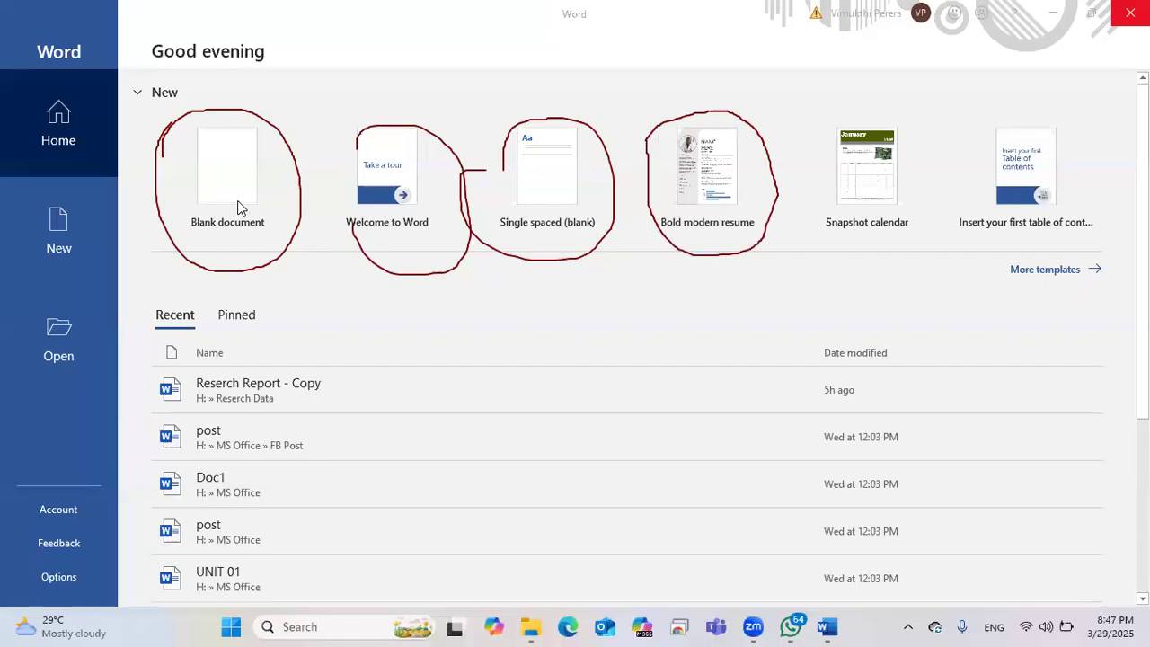
left_click(360, 401)
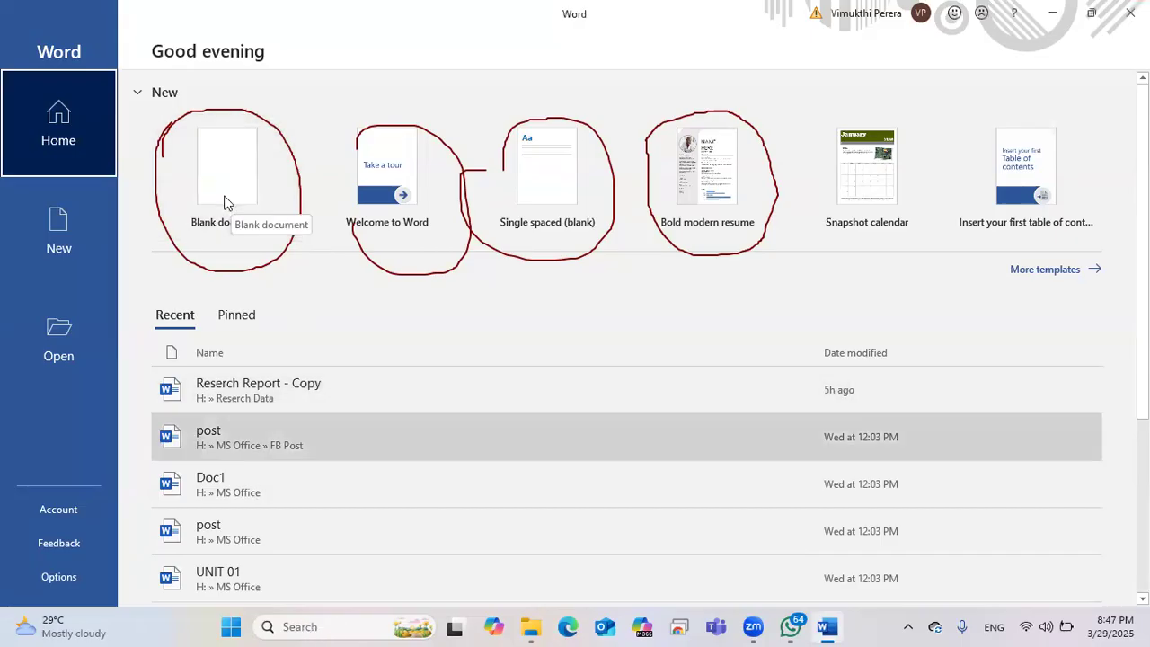
left_click(225, 203)
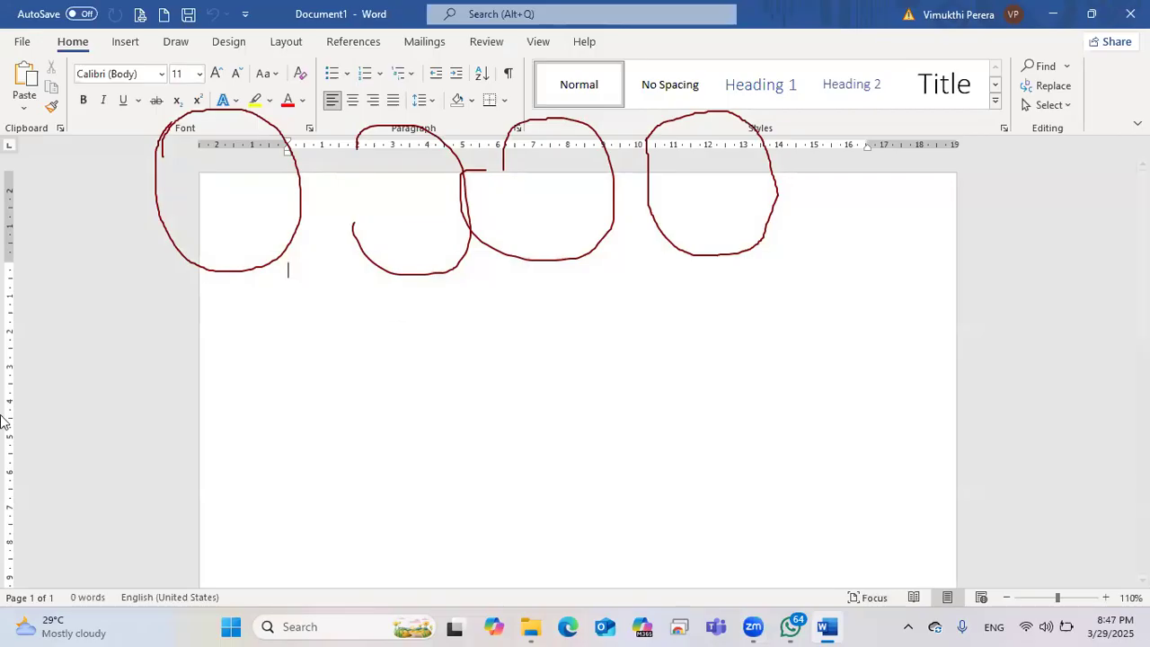
left_click(267, 627)
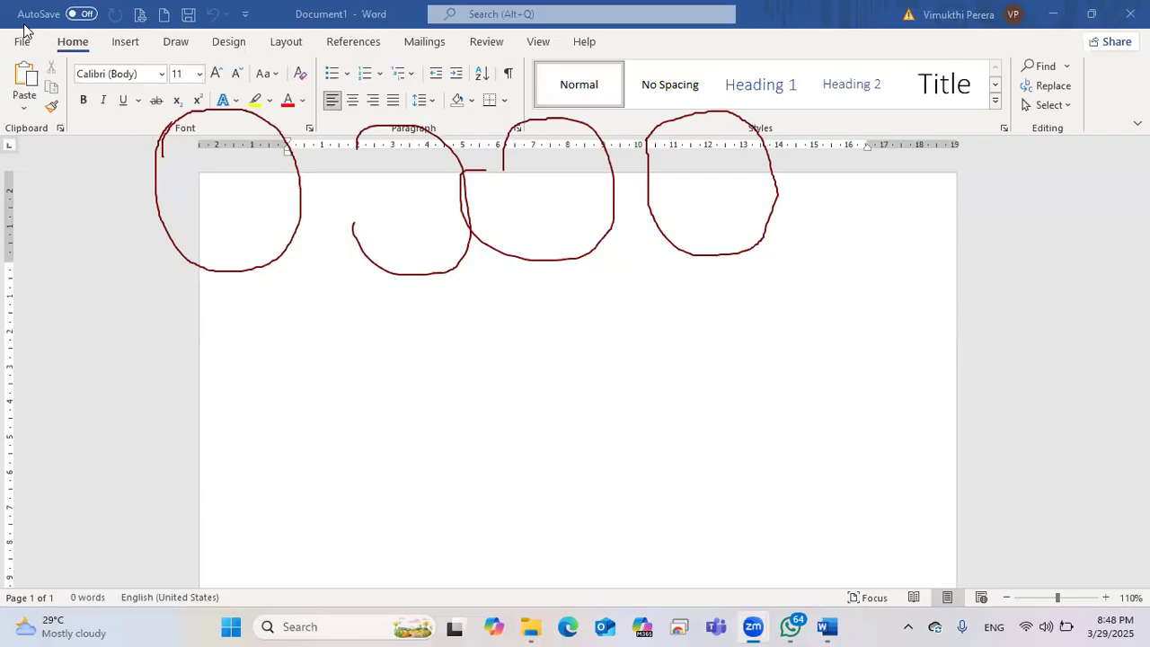
mouse_move(216, 138)
left_mouse_down()
mouse_move(390, 138)
mouse_move(471, 216)
left_mouse_up()
left_click_drag(580, 164, 763, 285)
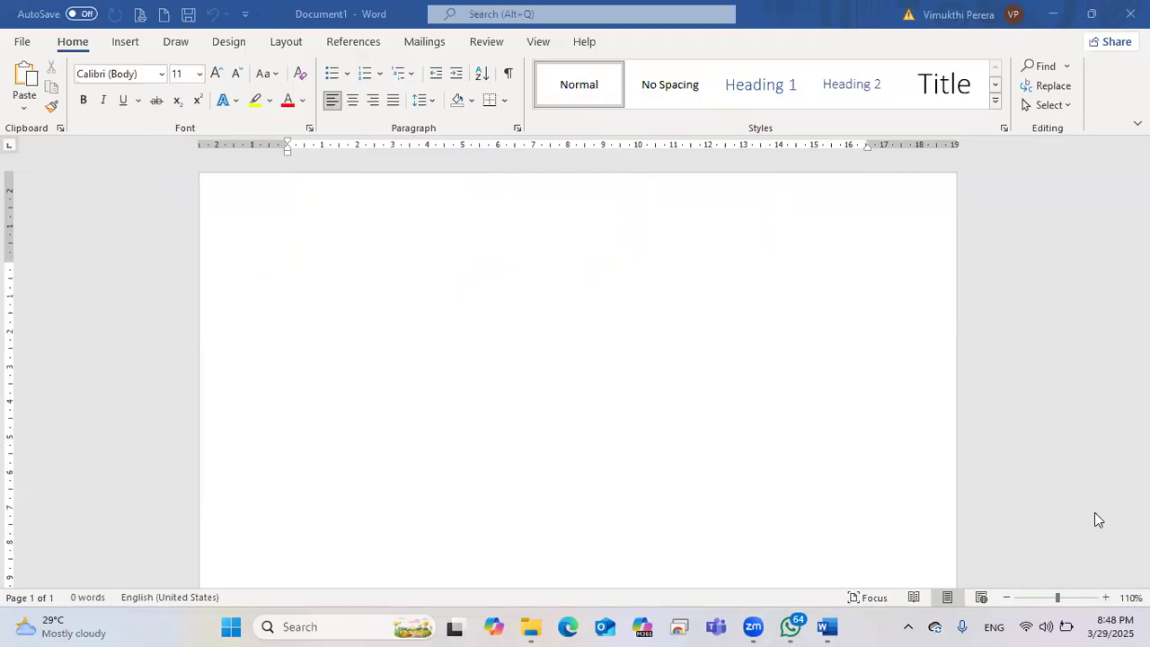
key("super+d")
mouse_move(261, 35)
left_mouse_down()
mouse_move(189, 67)
mouse_move(257, 63)
mouse_move(266, 34)
left_mouse_up()
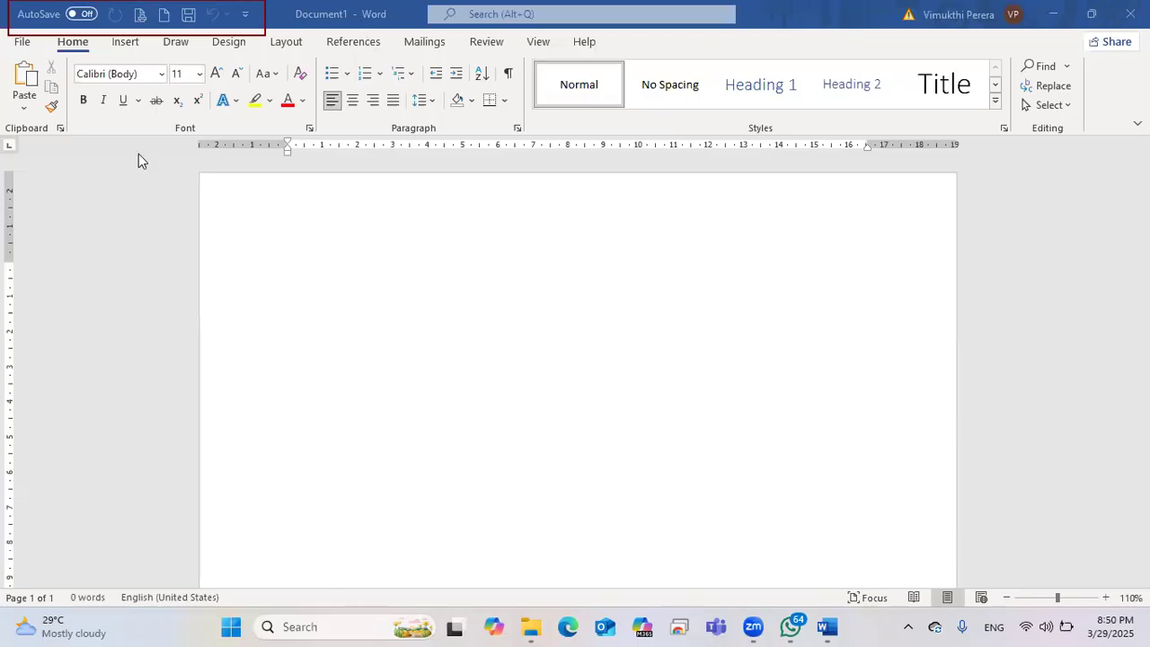
left_click_drag(288, 3, 399, 27)
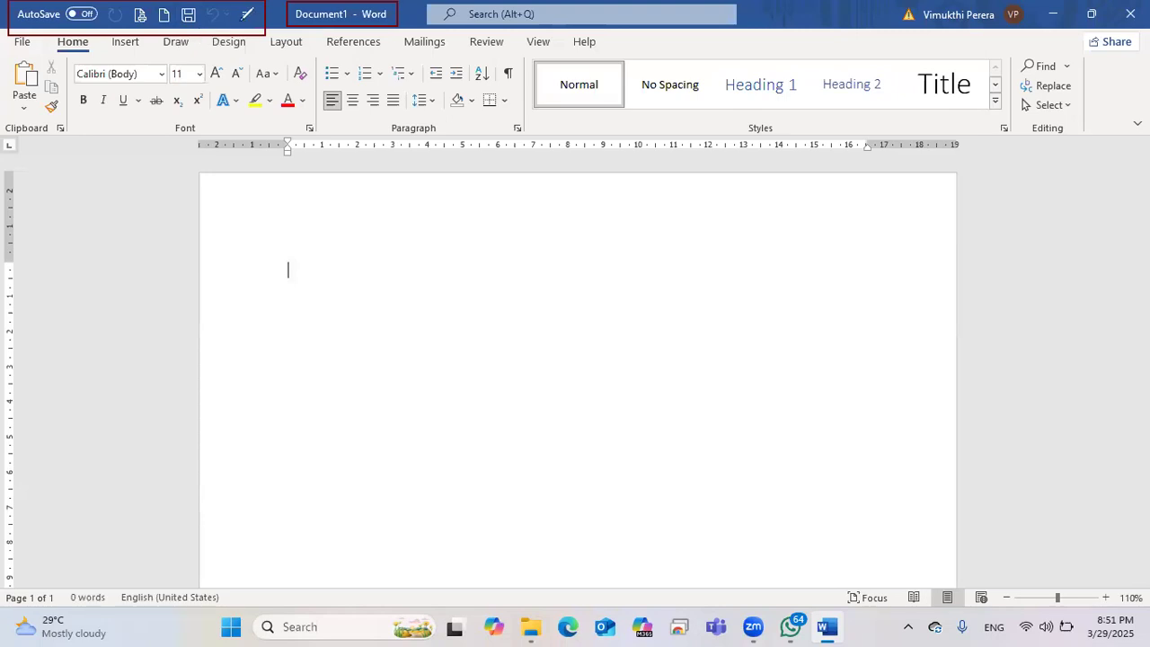
mouse_move(256, 19)
left_mouse_down()
mouse_move(262, 31)
mouse_move(243, 36)
mouse_move(240, 9)
mouse_move(253, 27)
left_mouse_up()
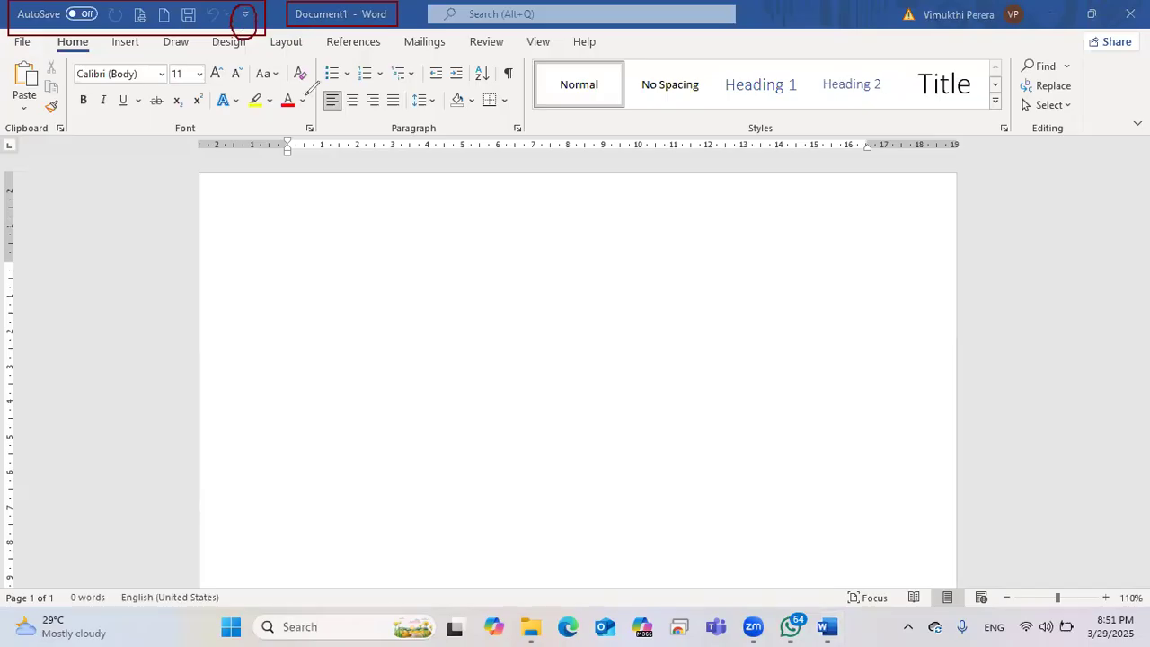
left_click(244, 17)
Step: Uncheck Save in the Quick Access Toolbar menu, then check Save again to restore it
left_click(244, 18)
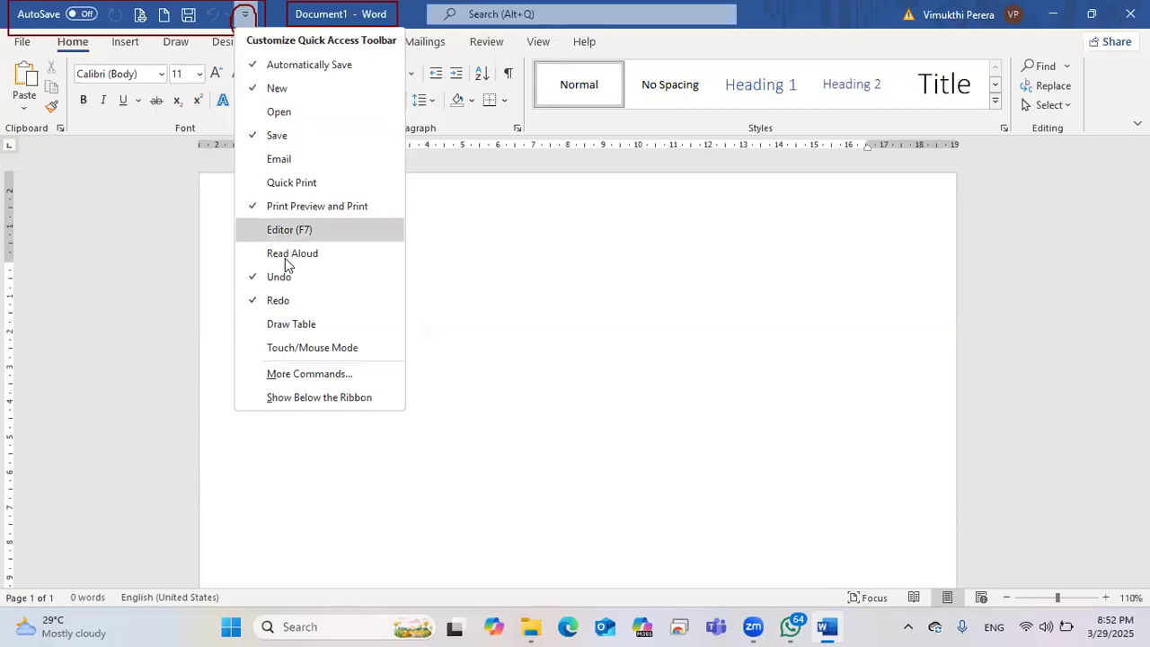
left_click(260, 139)
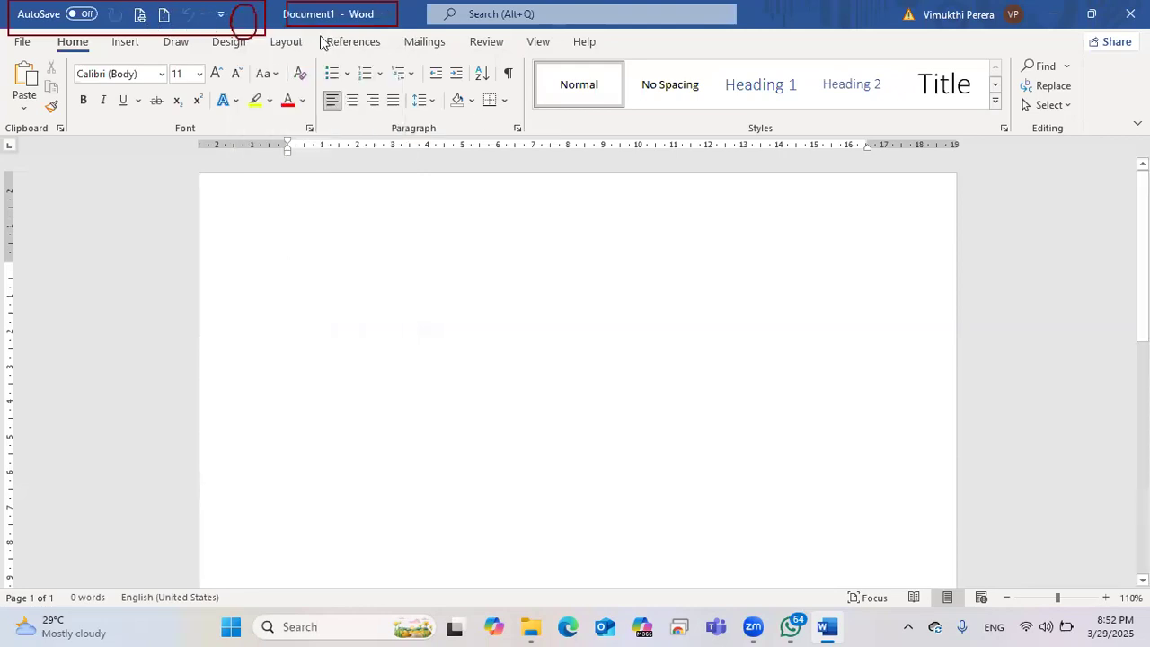
left_click(220, 16)
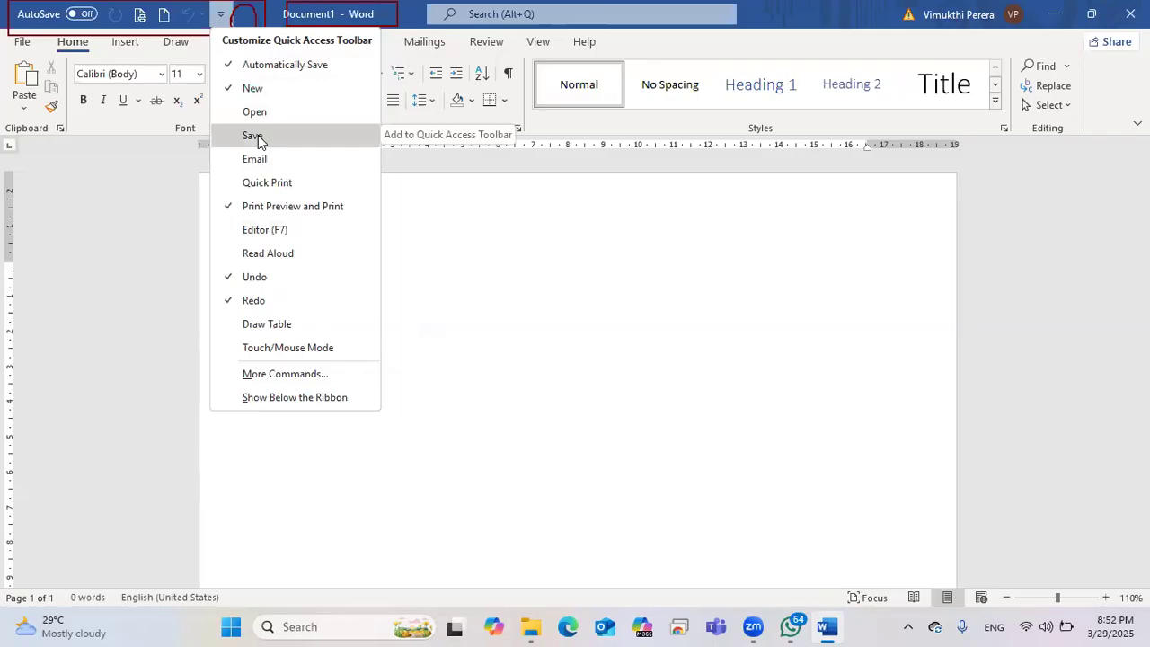
left_click(256, 135)
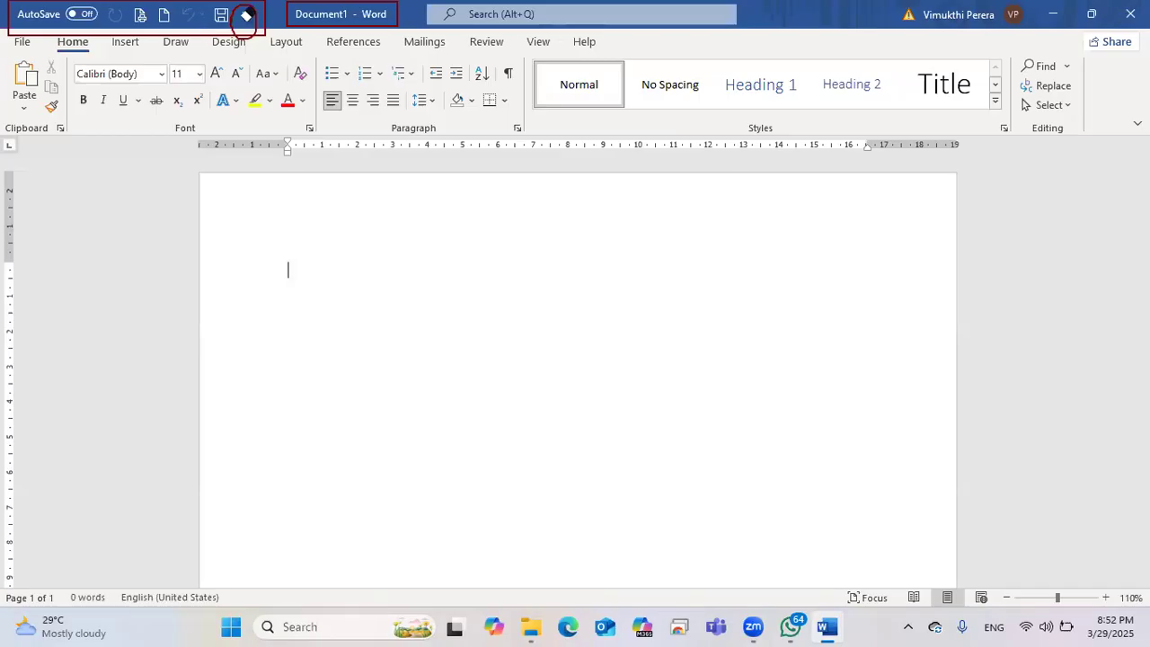
left_click(248, 14)
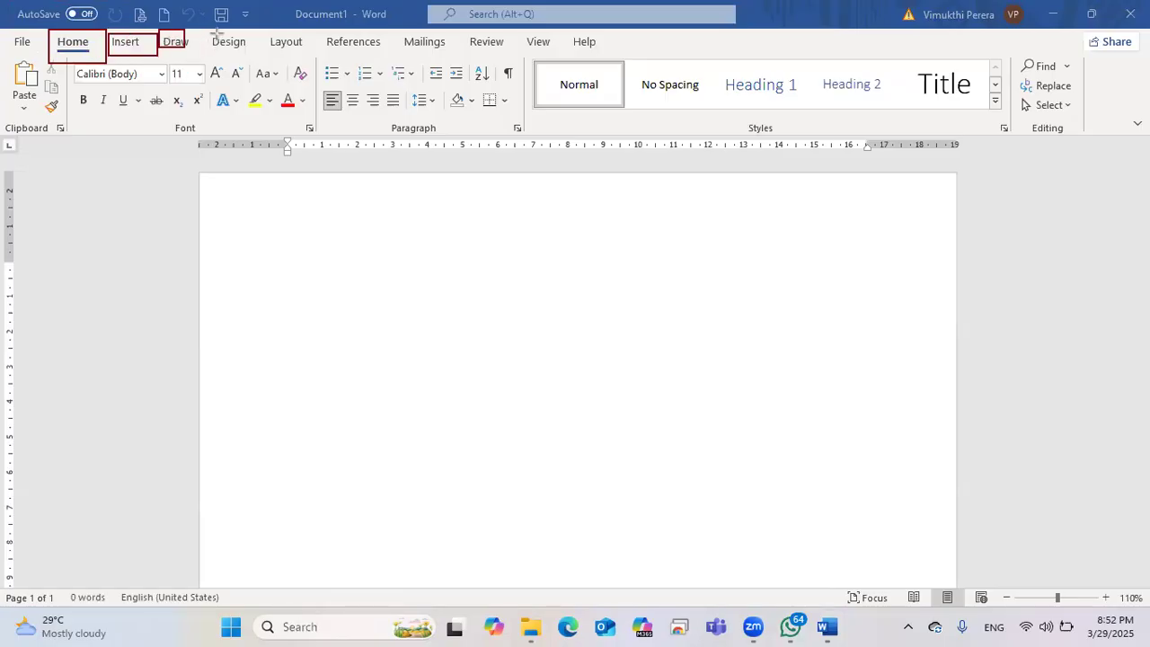
Step: Browse the Insert, Draw and Design ribbon tabs to see their commands
left_click_drag(212, 33, 304, 57)
left_click_drag(408, 60, 408, 61)
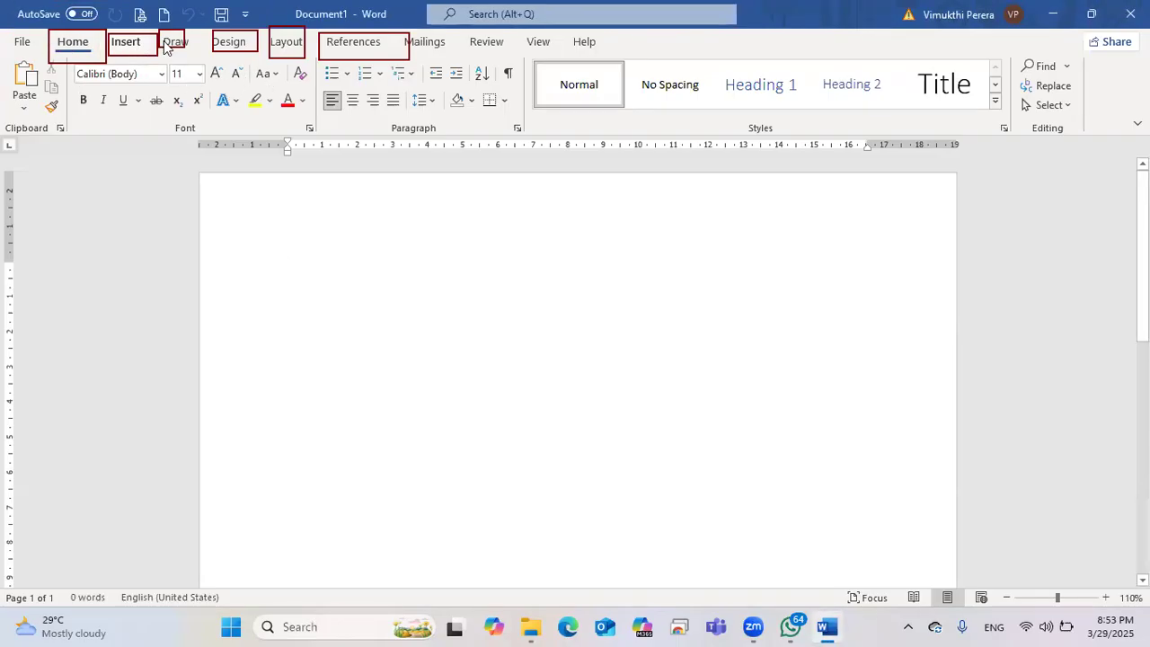
left_click(125, 41)
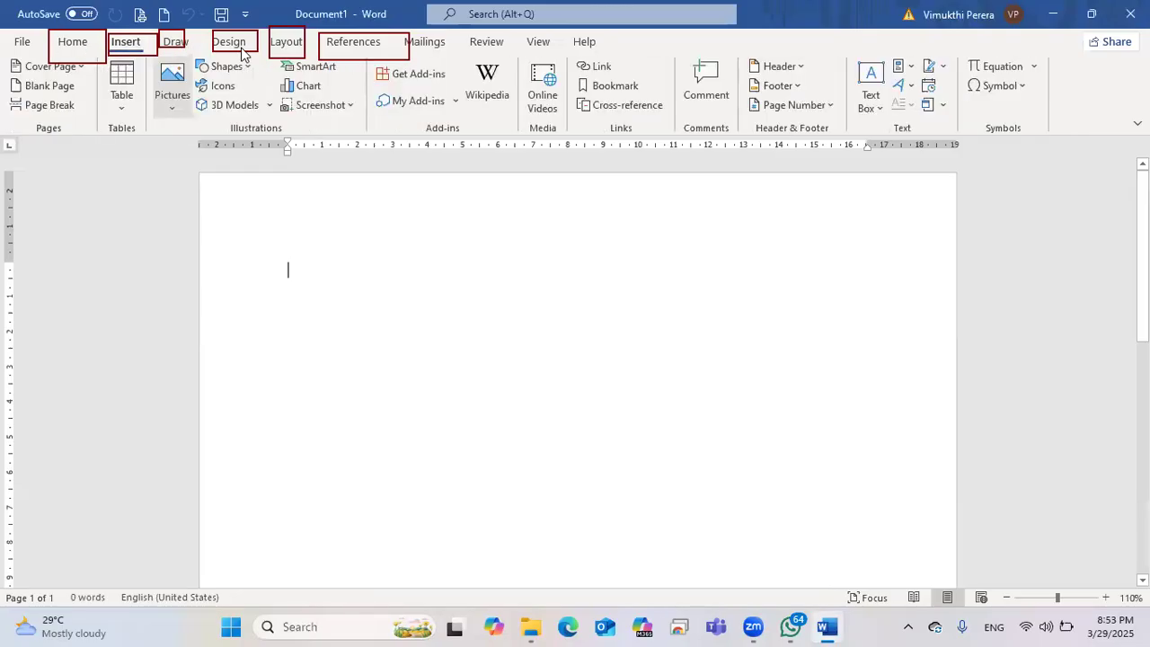
left_click(176, 42)
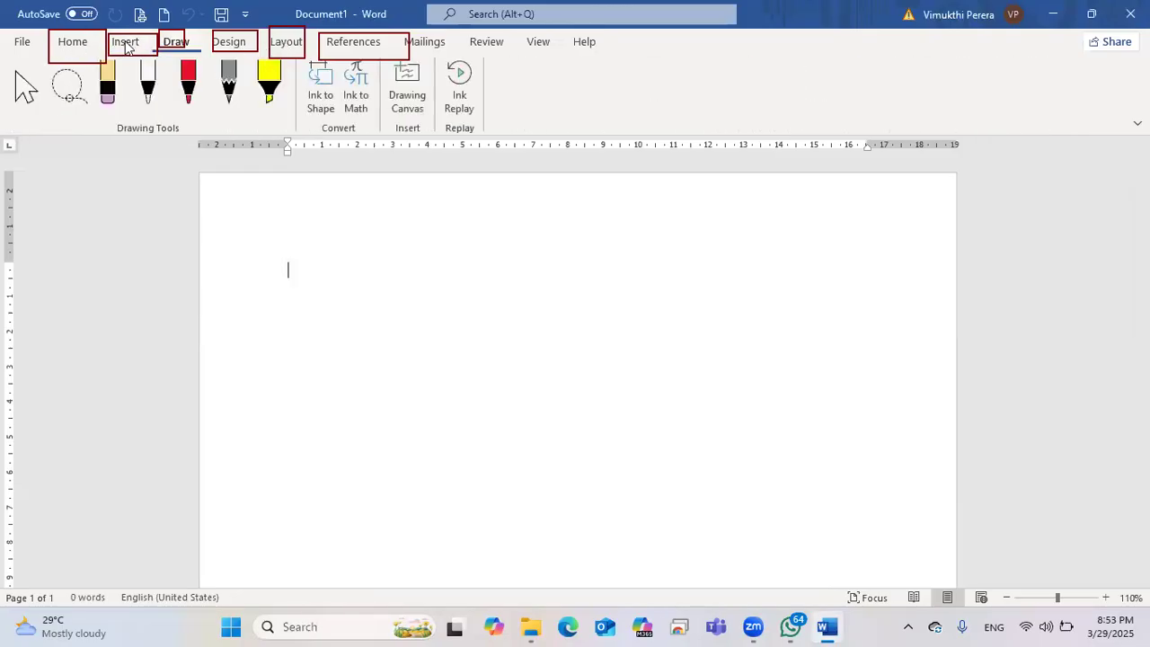
left_click(229, 41)
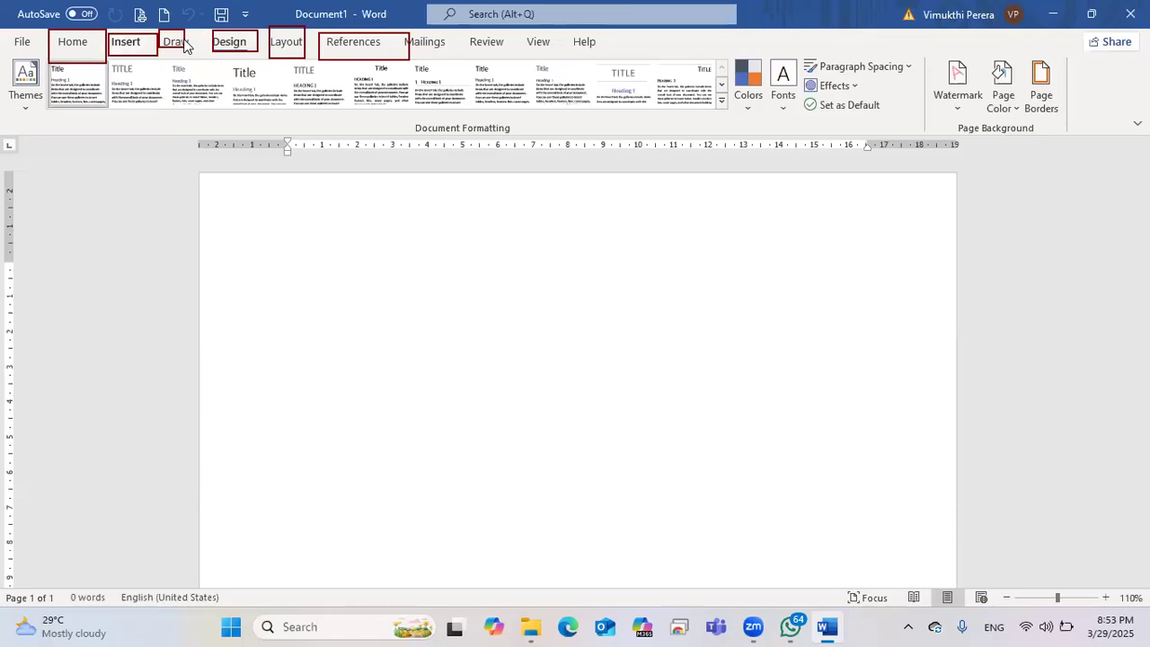
scroll(182, 43, "up", 2)
scroll(179, 42, "down", 1)
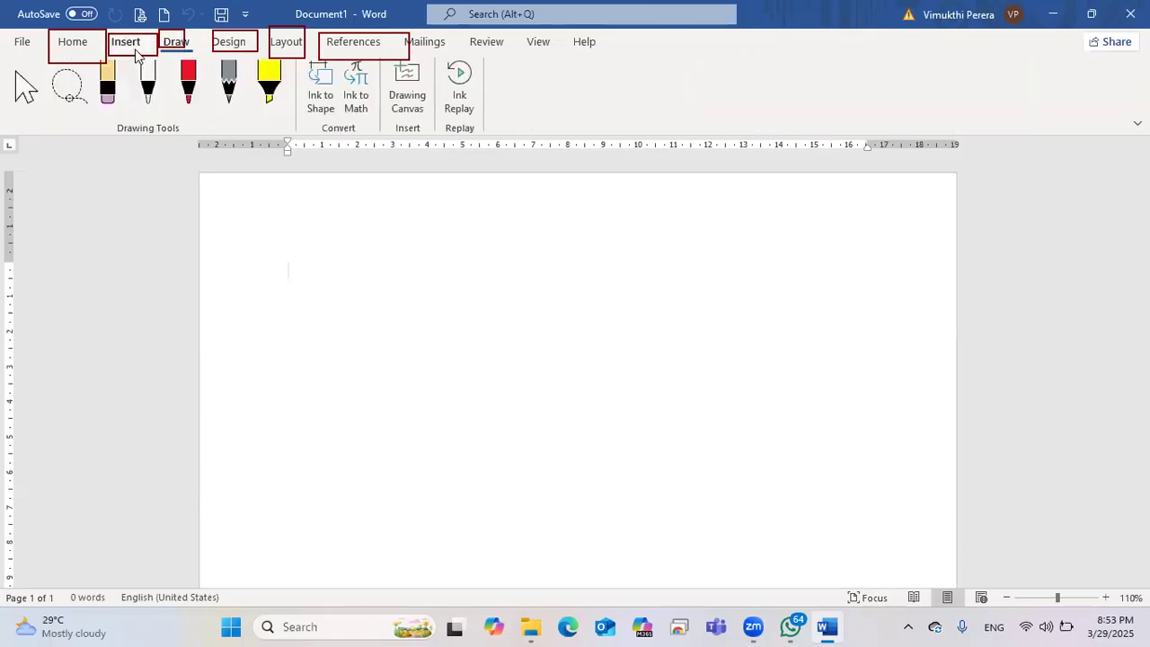
scroll(224, 42, "up", 2)
scroll(175, 41, "down", 1)
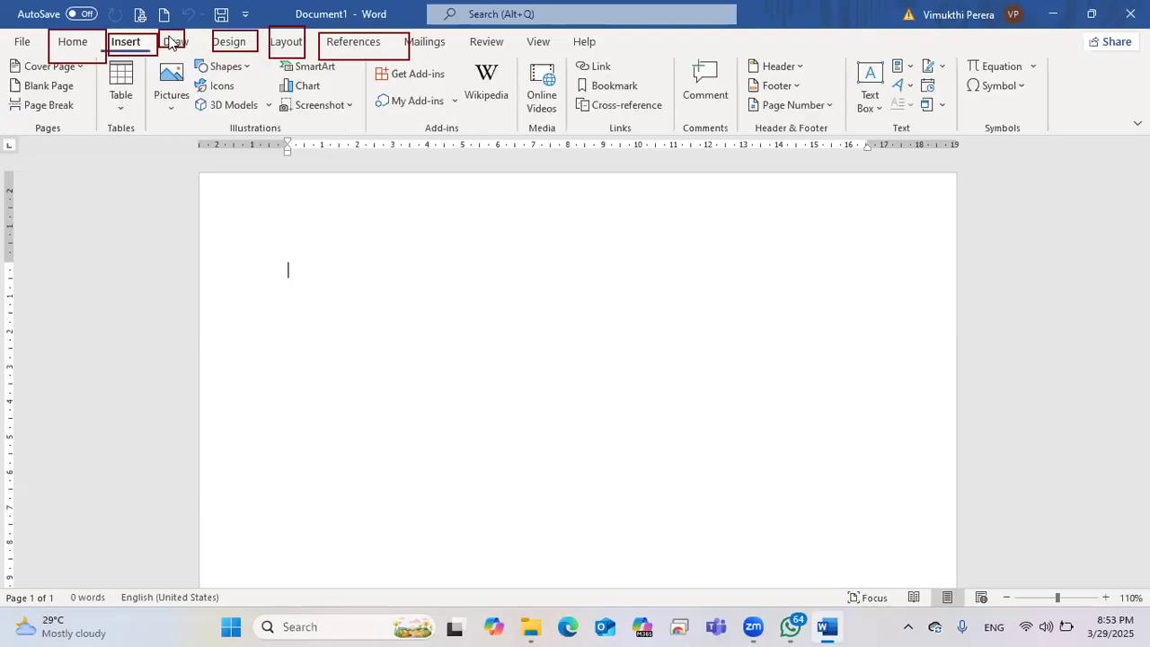
scroll(288, 45, "down", 2)
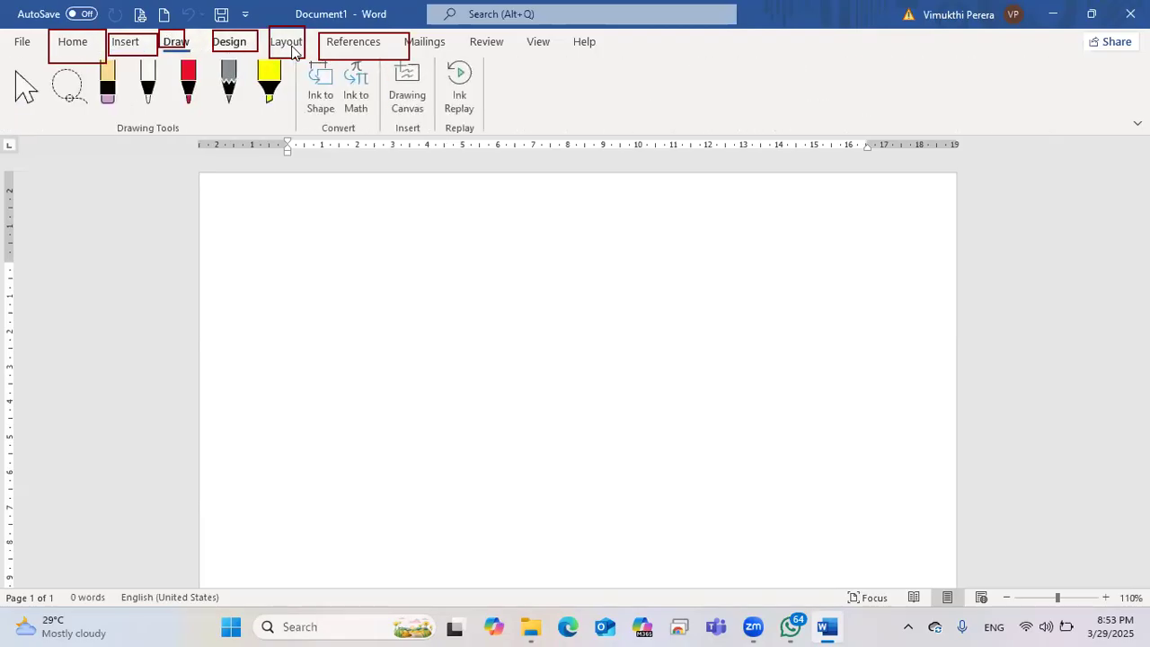
Step: Look through the Draw, Design and Layout tabs, ending on the File Backstage start page
scroll(292, 49, "down", 1)
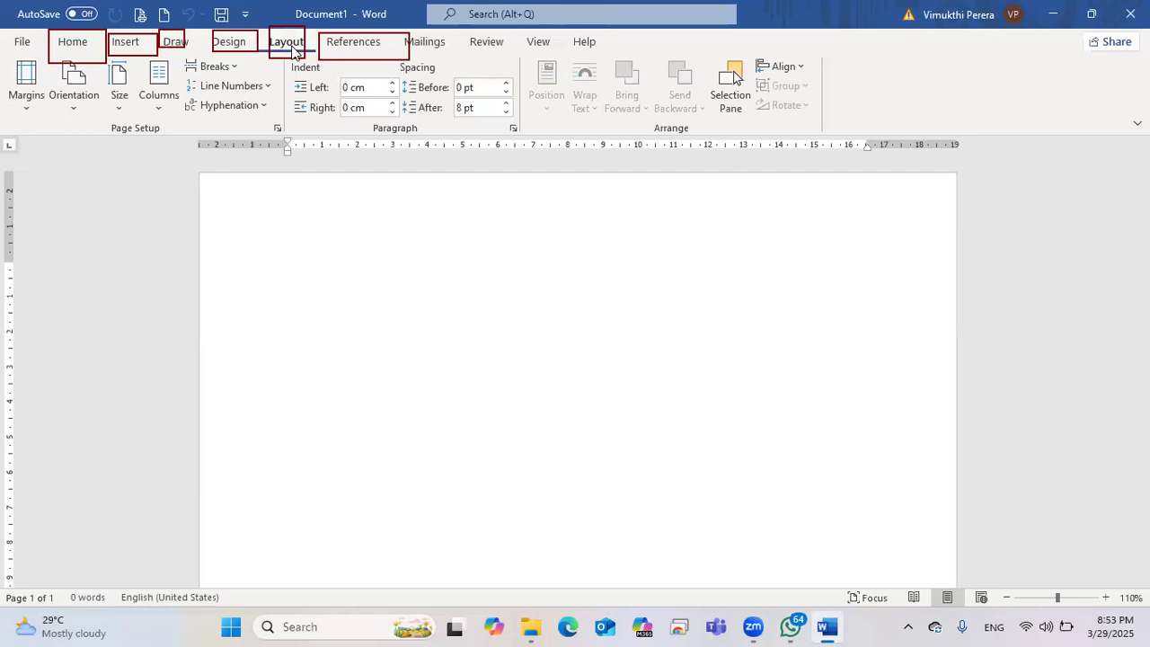
scroll(472, 51, "down", 1)
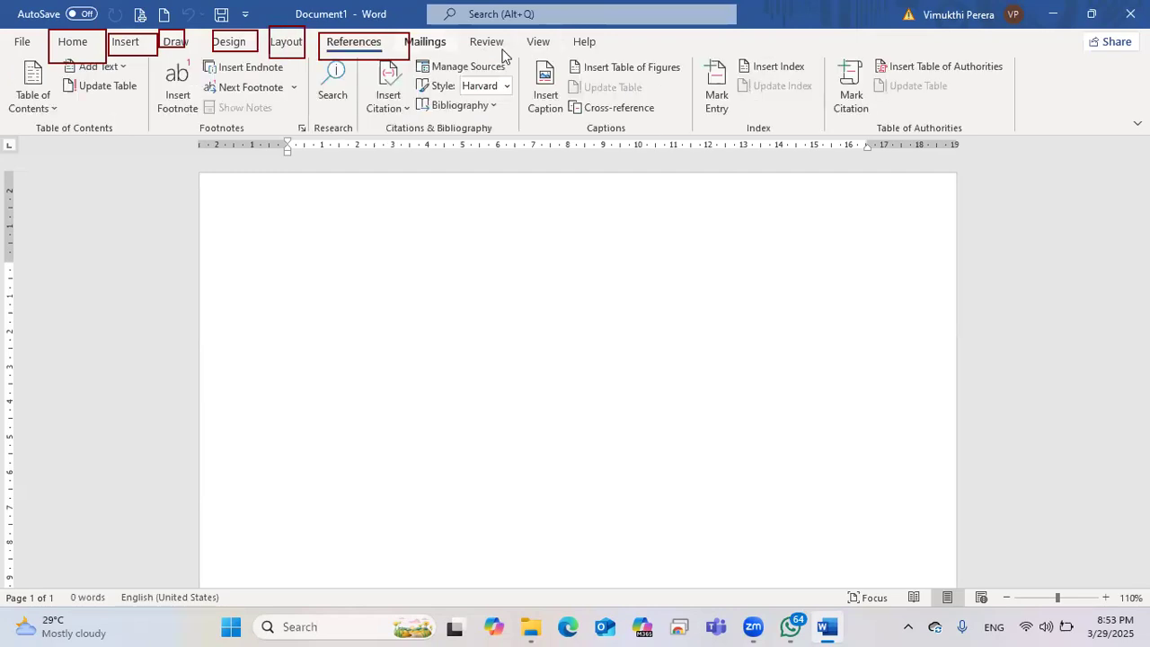
scroll(537, 47, "down", 2)
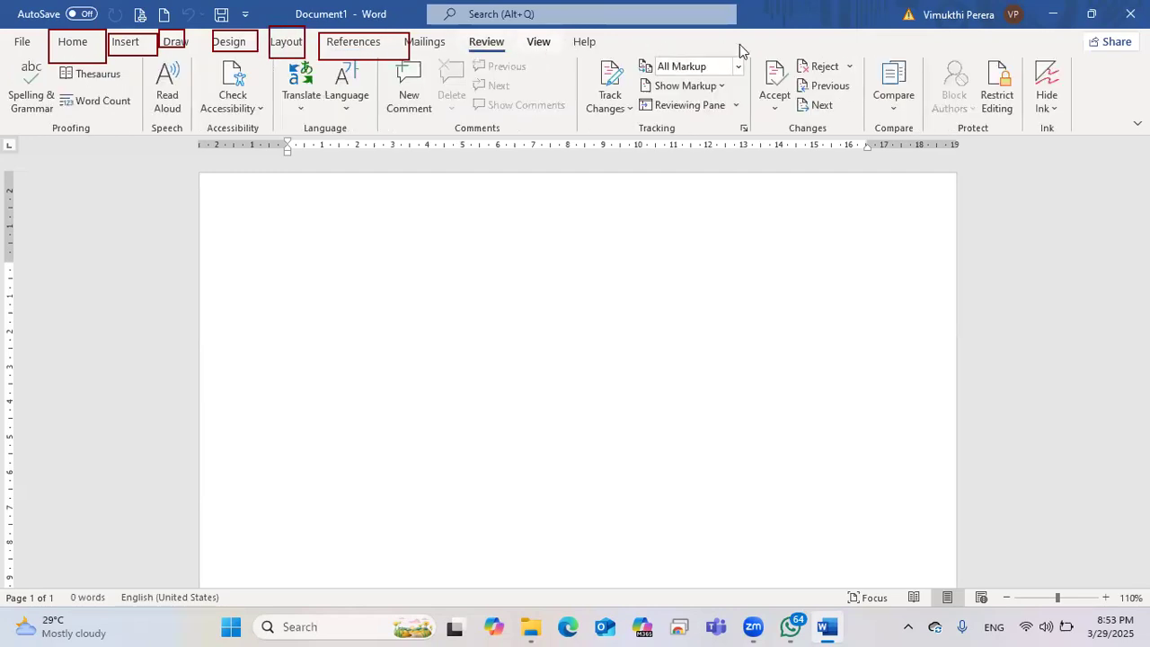
scroll(742, 49, "down", 1)
left_click(171, 45)
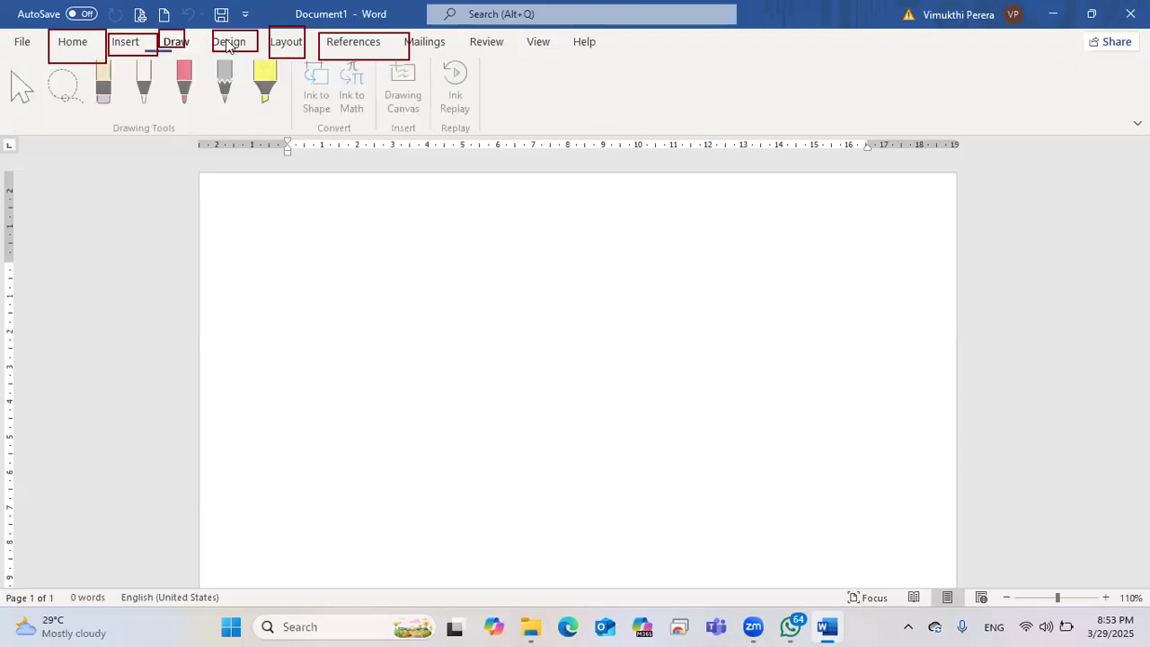
left_click(229, 43)
left_click(286, 44)
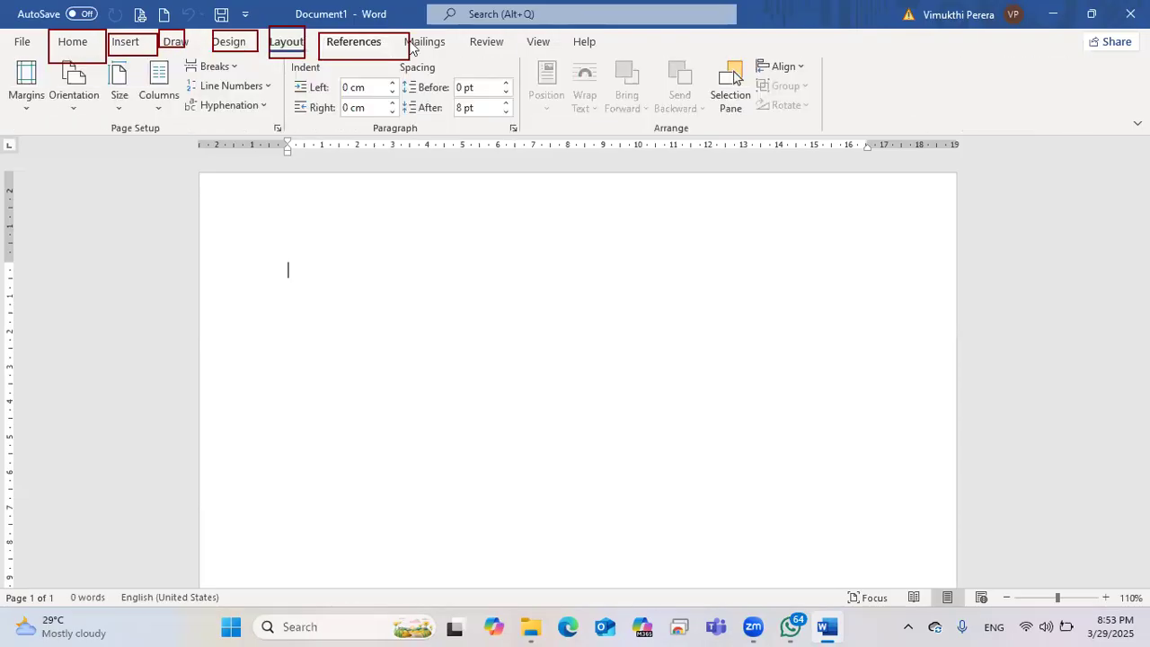
scroll(409, 48, "down", 1)
scroll(485, 47, "down", 1)
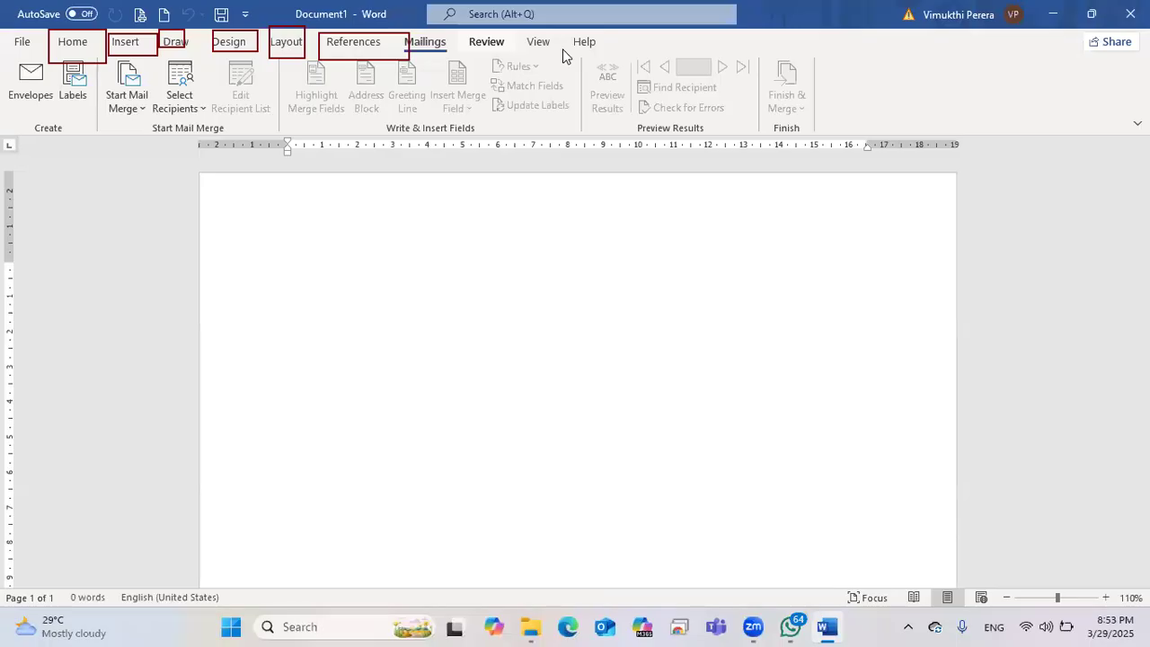
scroll(565, 56, "down", 3)
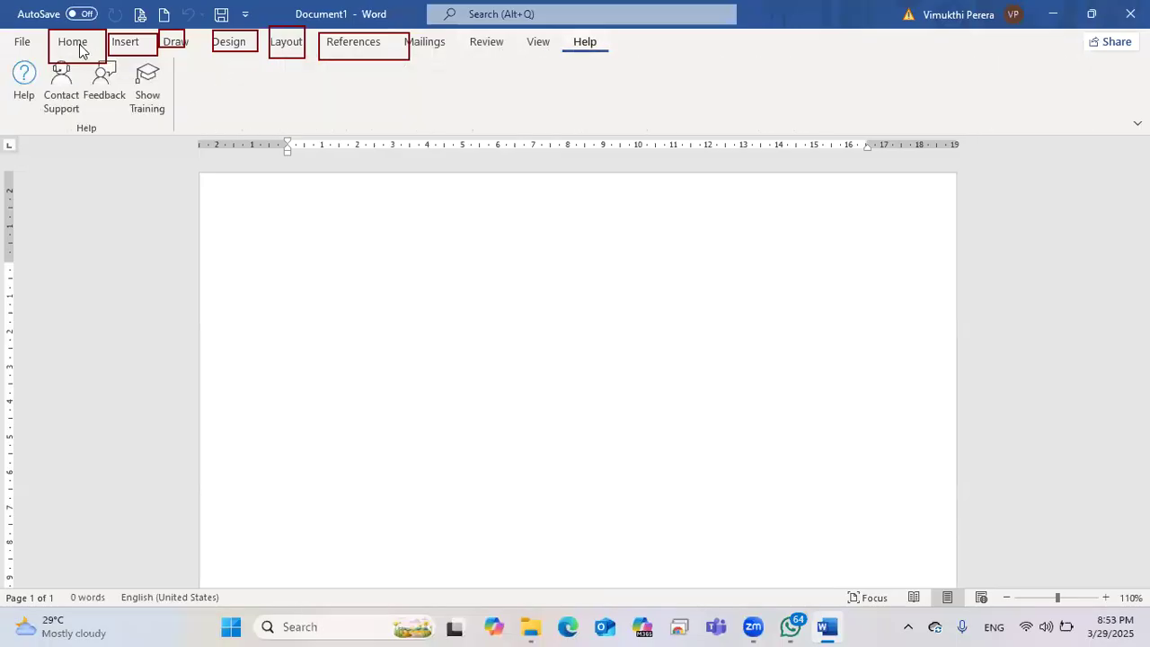
left_click(28, 53)
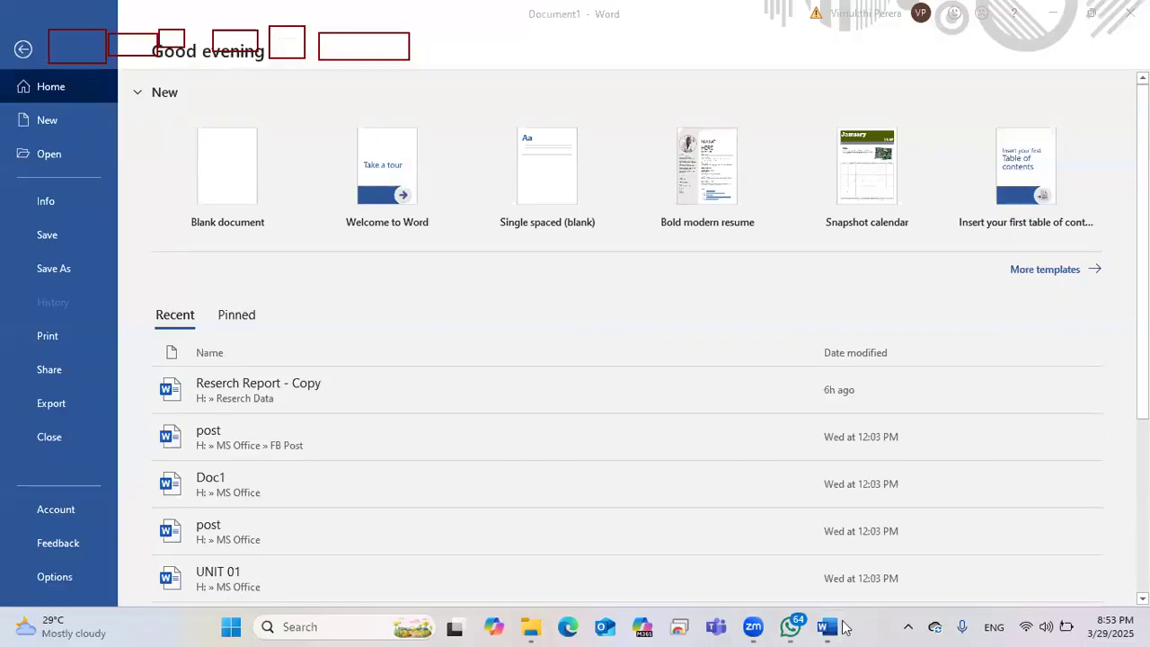
Step: Leave Backstage view with the back arrow to return to blank Document1
left_click(27, 41)
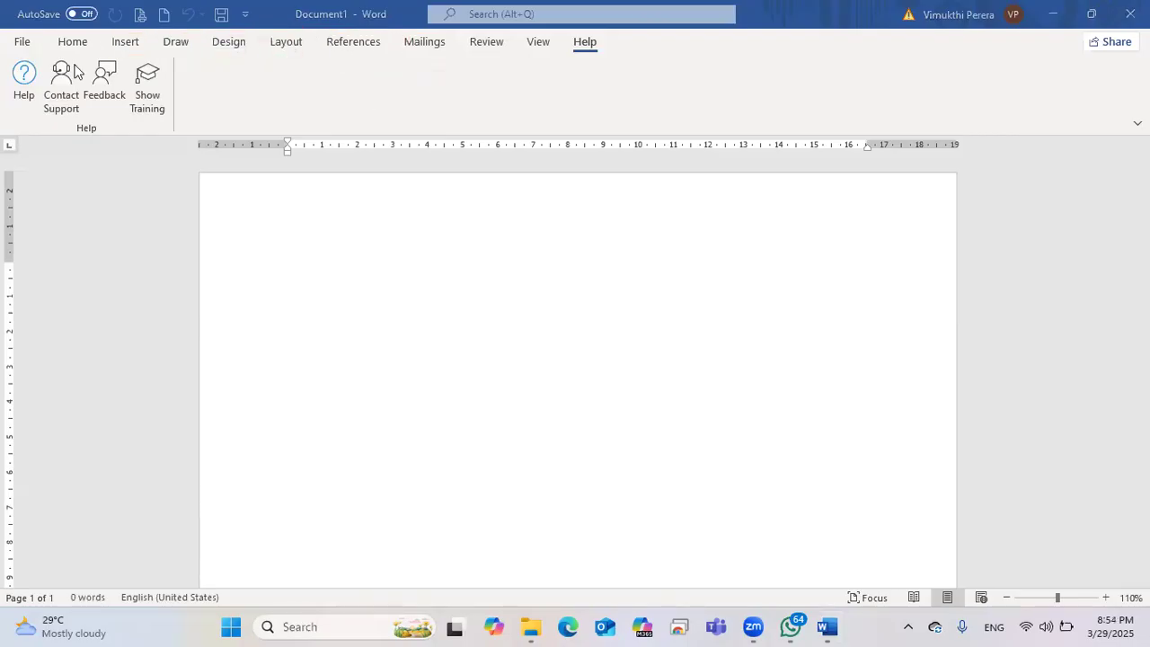
Step: Toggle File open and closed, flip through Insert, Draw and Design, and finish on Home
left_click(22, 42)
left_click(25, 54)
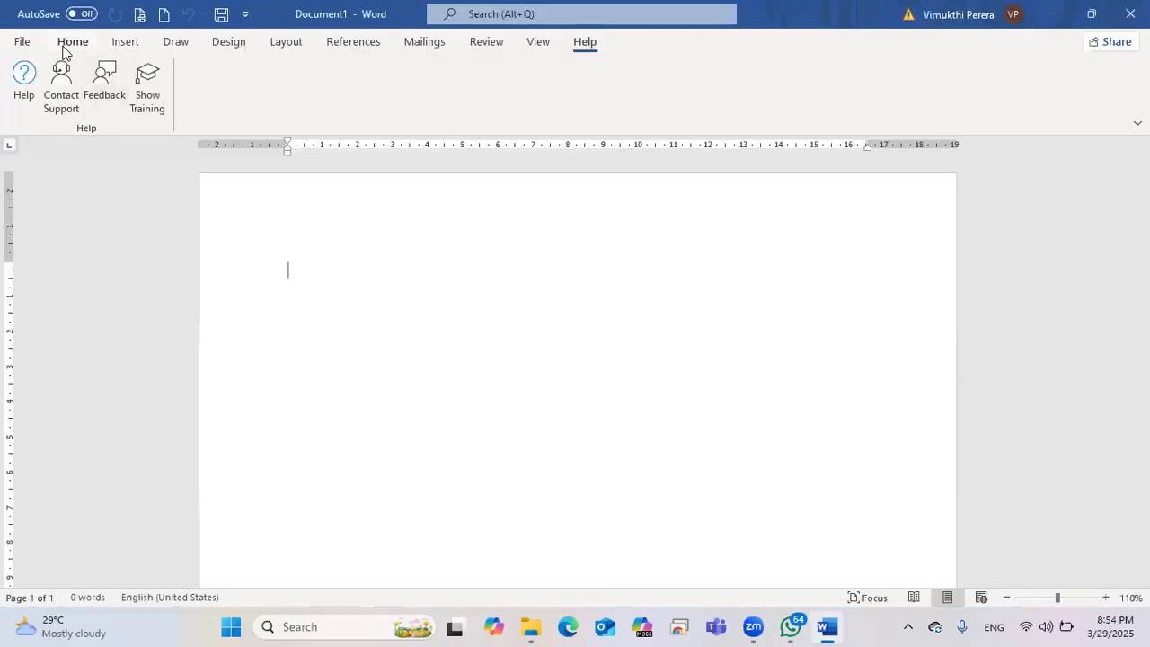
left_click(63, 47)
left_click(23, 45)
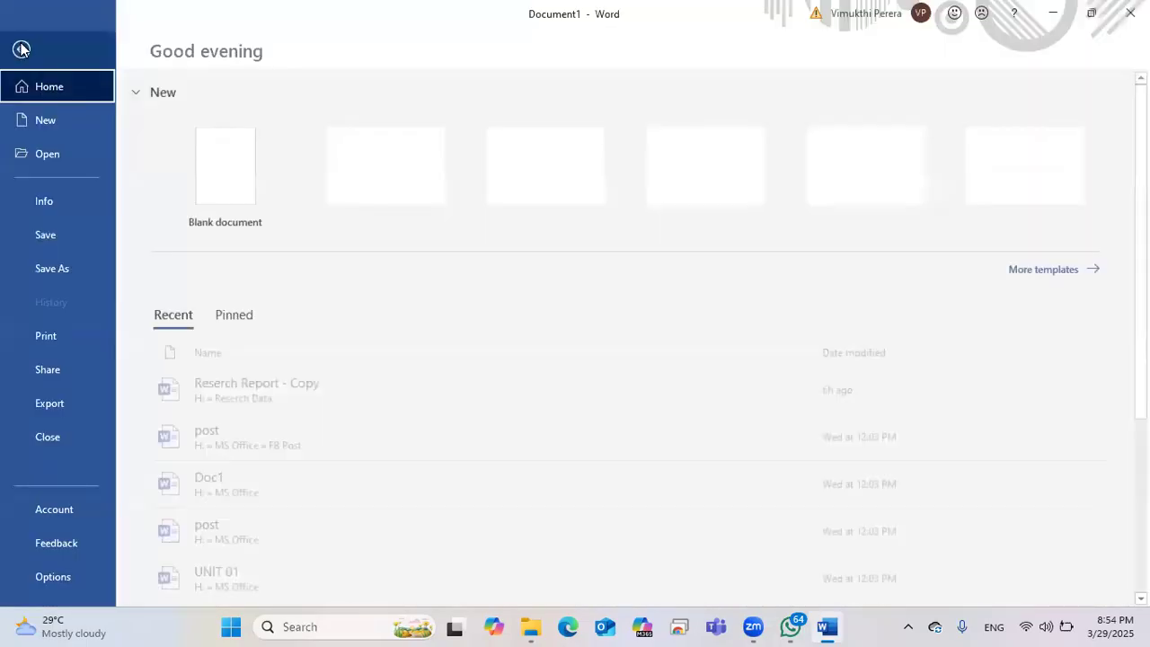
left_click(21, 45)
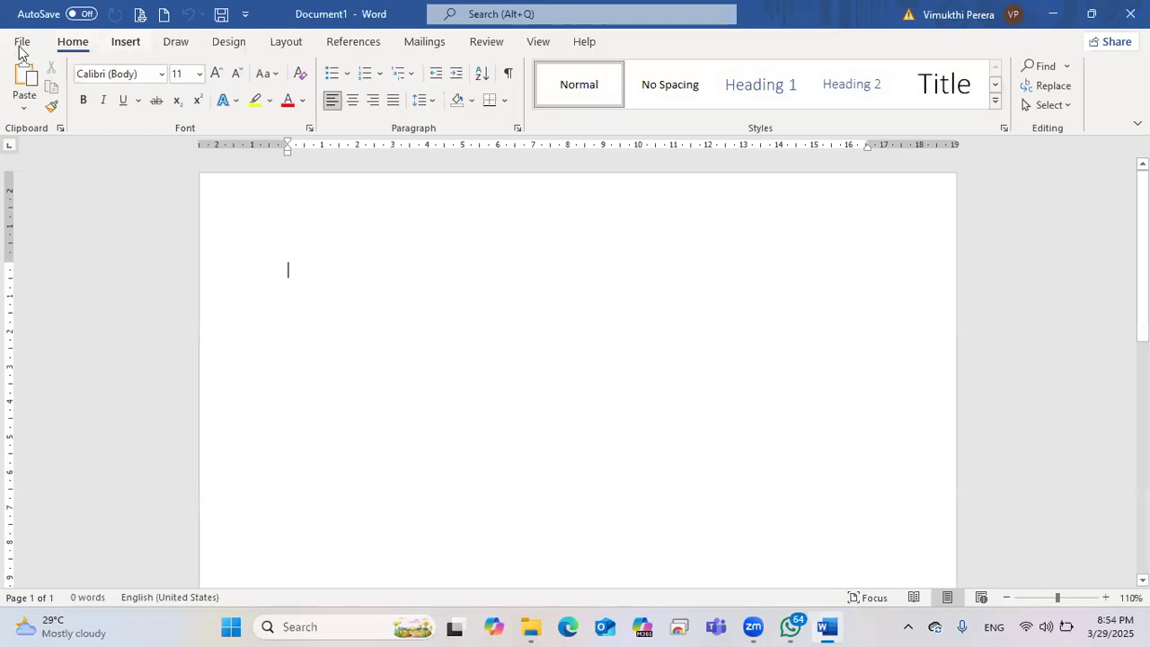
left_click(126, 45)
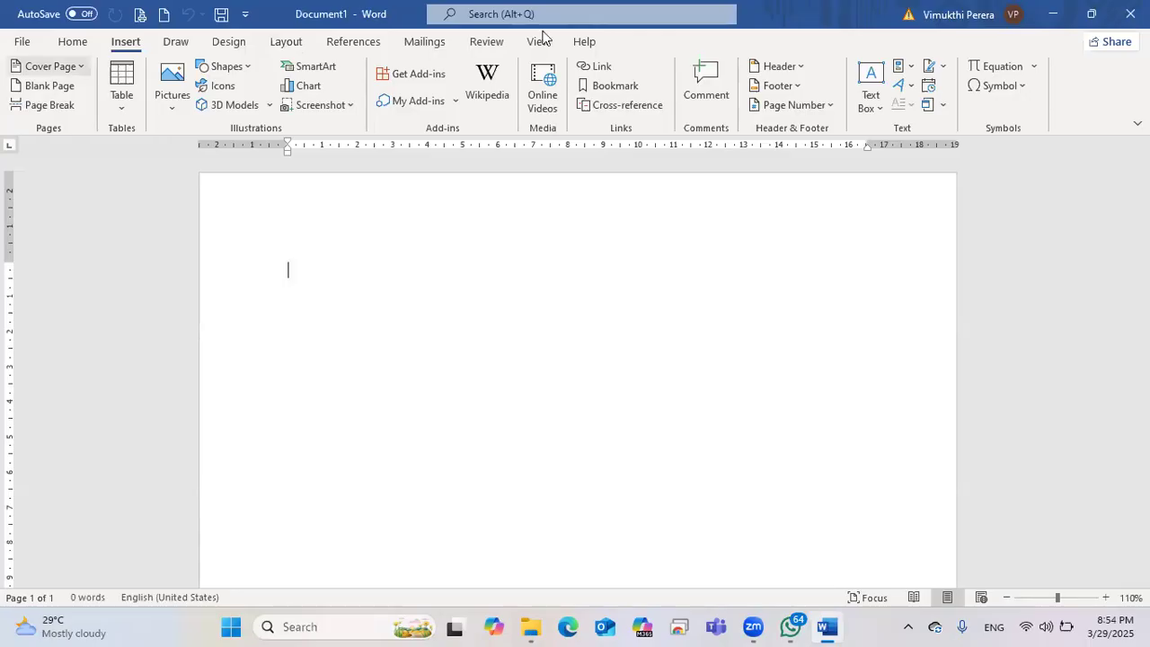
left_click(71, 42)
left_click(125, 43)
left_click(176, 43)
left_click(228, 42)
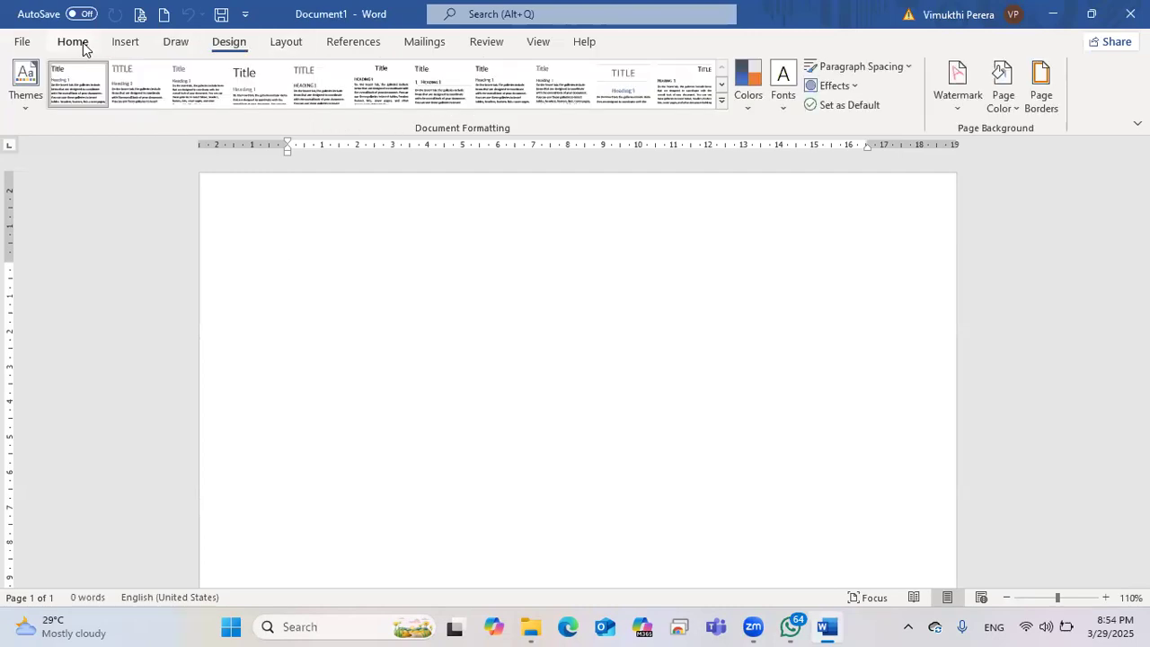
left_click(73, 42)
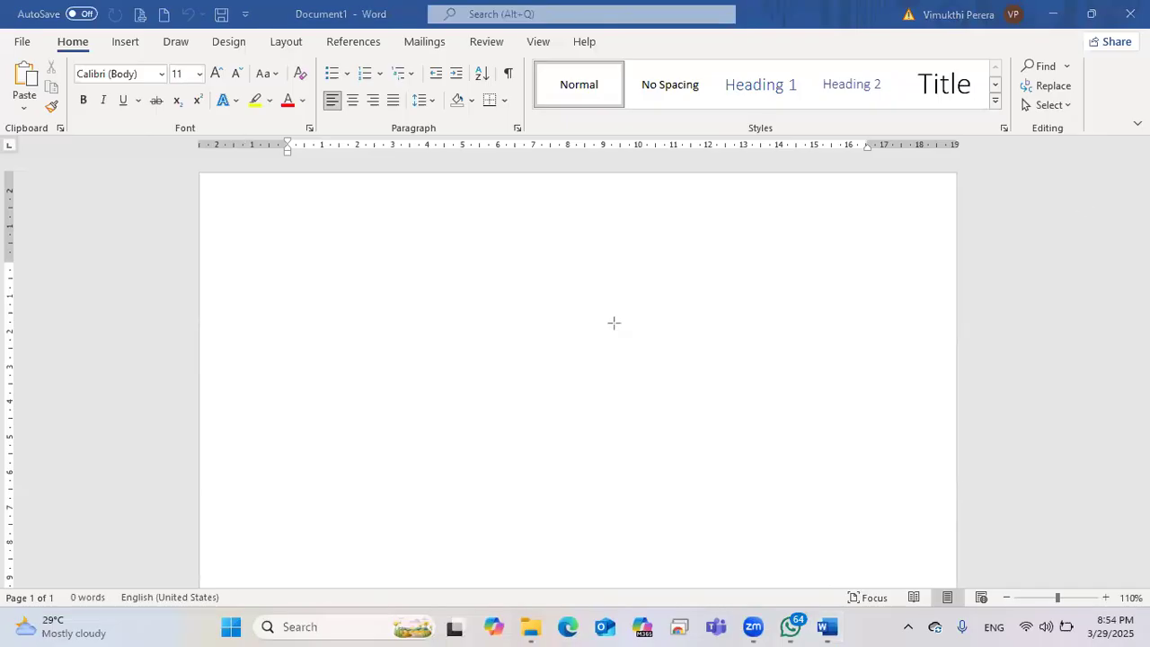
left_click_drag(68, 54, 310, 136)
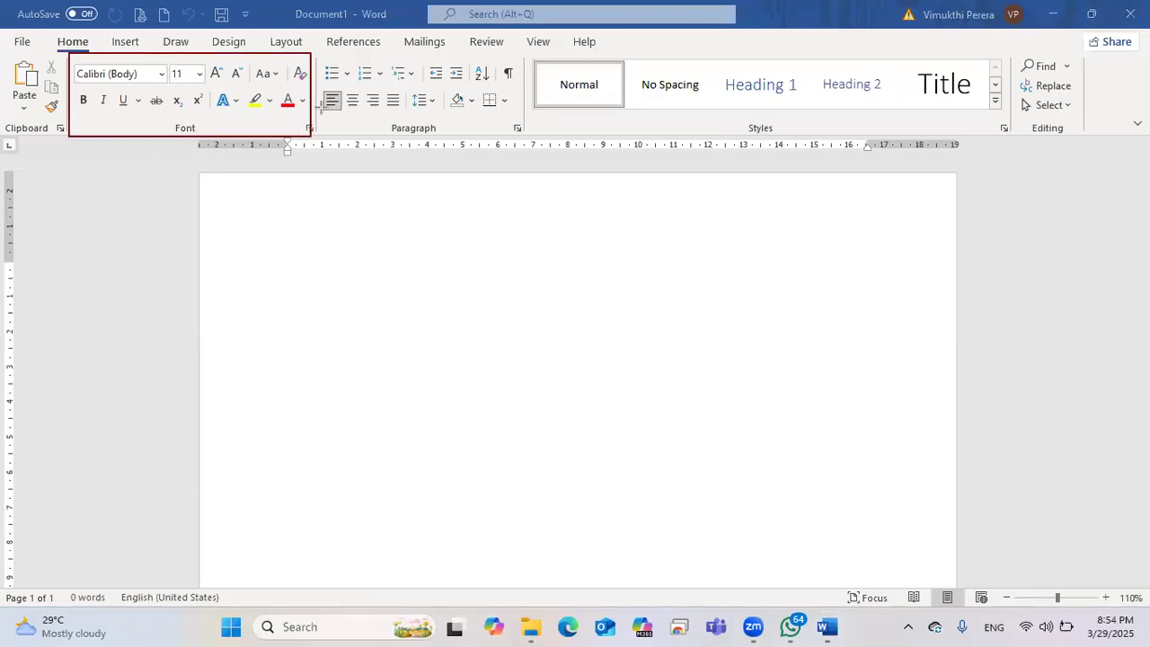
left_click_drag(319, 51, 397, 142)
left_click_drag(518, 137, 521, 139)
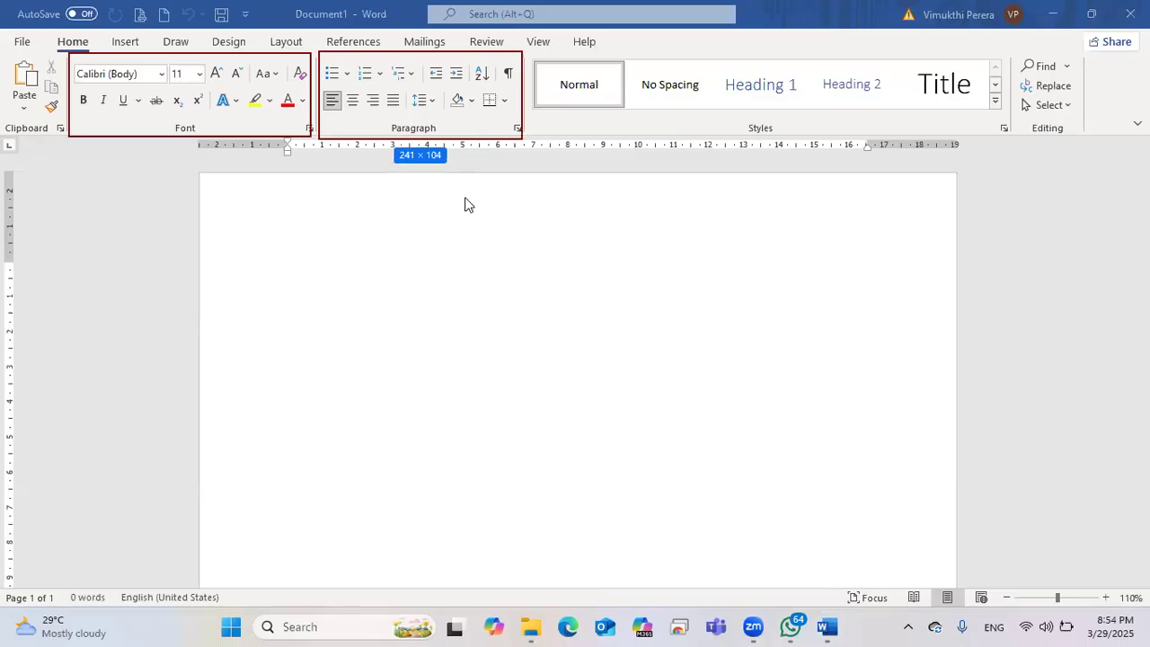
left_click_drag(529, 53, 1006, 140)
left_click_drag(1016, 43, 1080, 139)
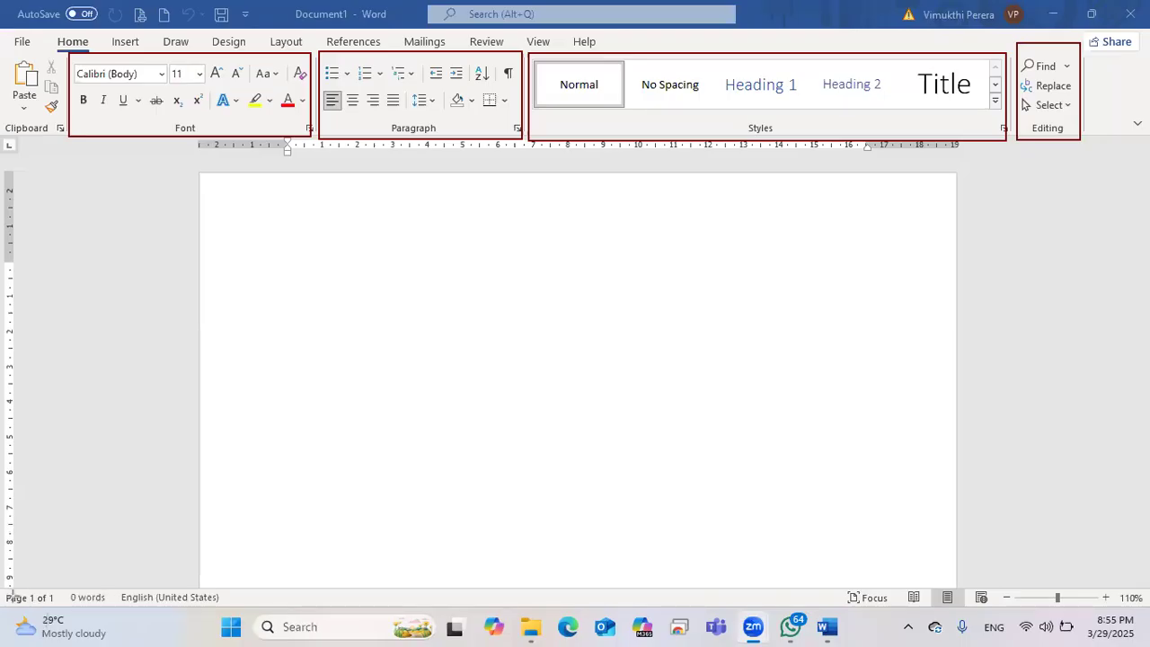
mouse_move(2, 611)
left_mouse_down()
mouse_move(68, 582)
mouse_move(95, 607)
mouse_move(239, 594)
mouse_move(243, 604)
left_mouse_up()
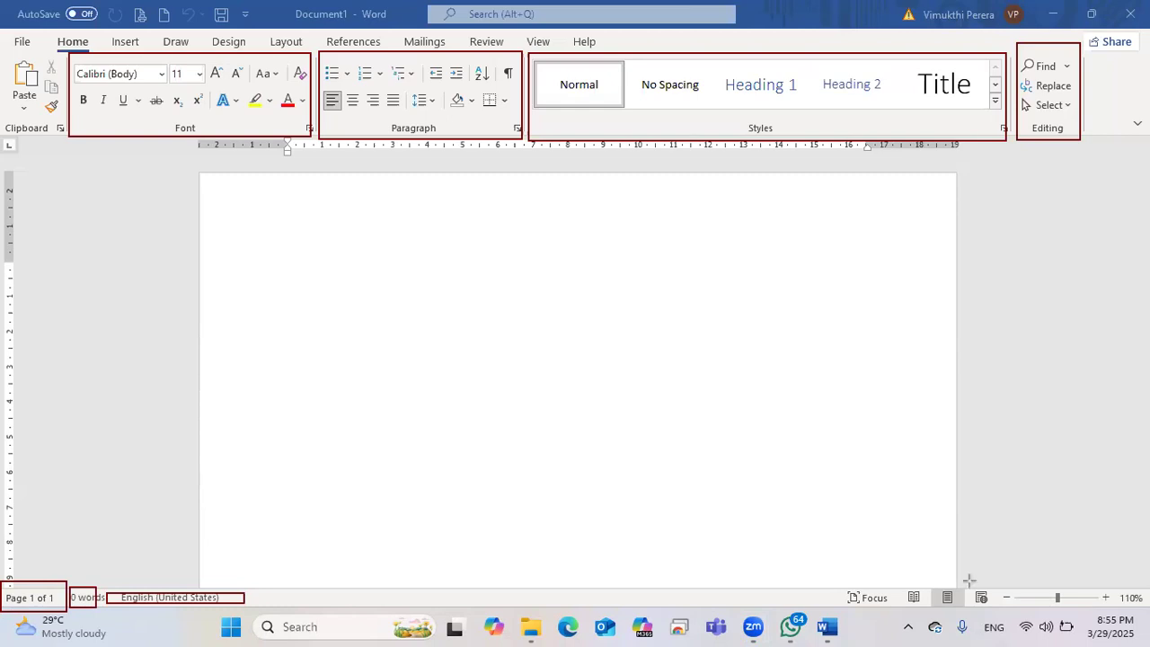
Step: Slide the status-bar zoom down to 48% so the whole page fits
left_click_drag(1000, 569, 1007, 611)
left_click_drag(1088, 610, 1146, 613)
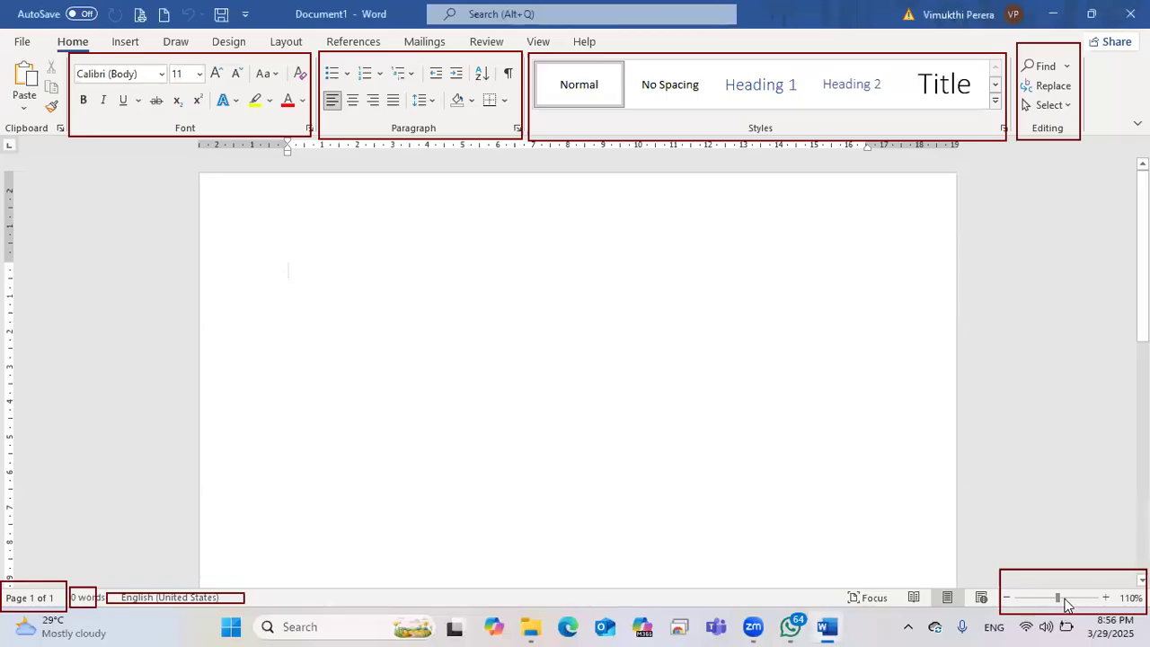
left_click_drag(1069, 604, 1033, 603)
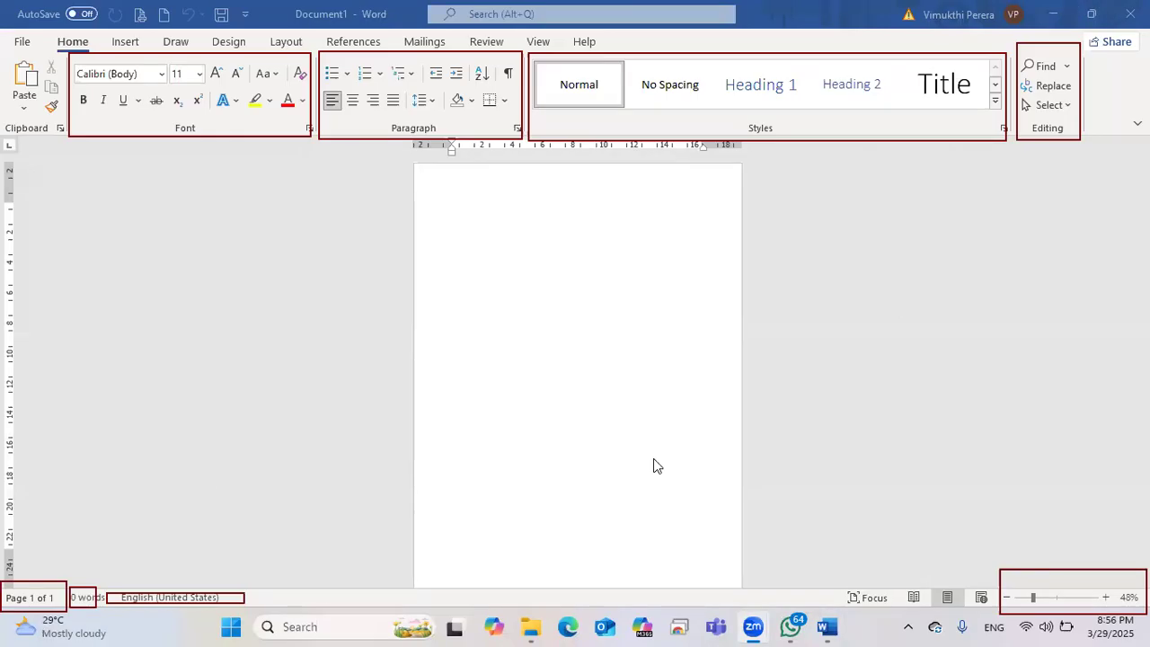
key("super+w")
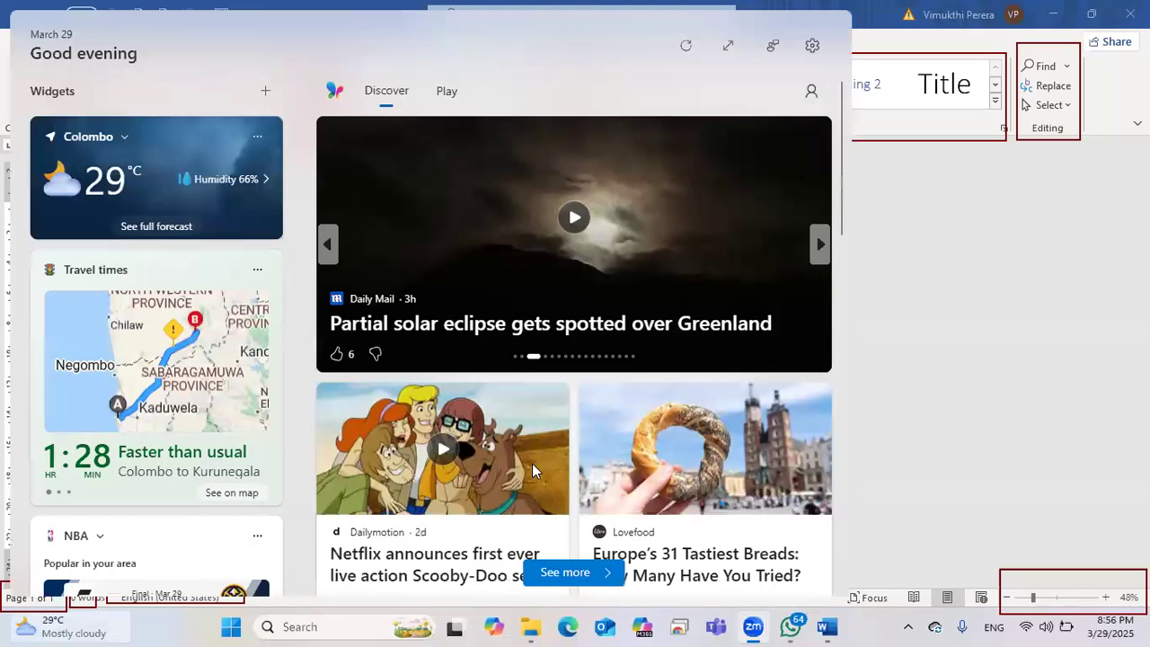
key("Escape")
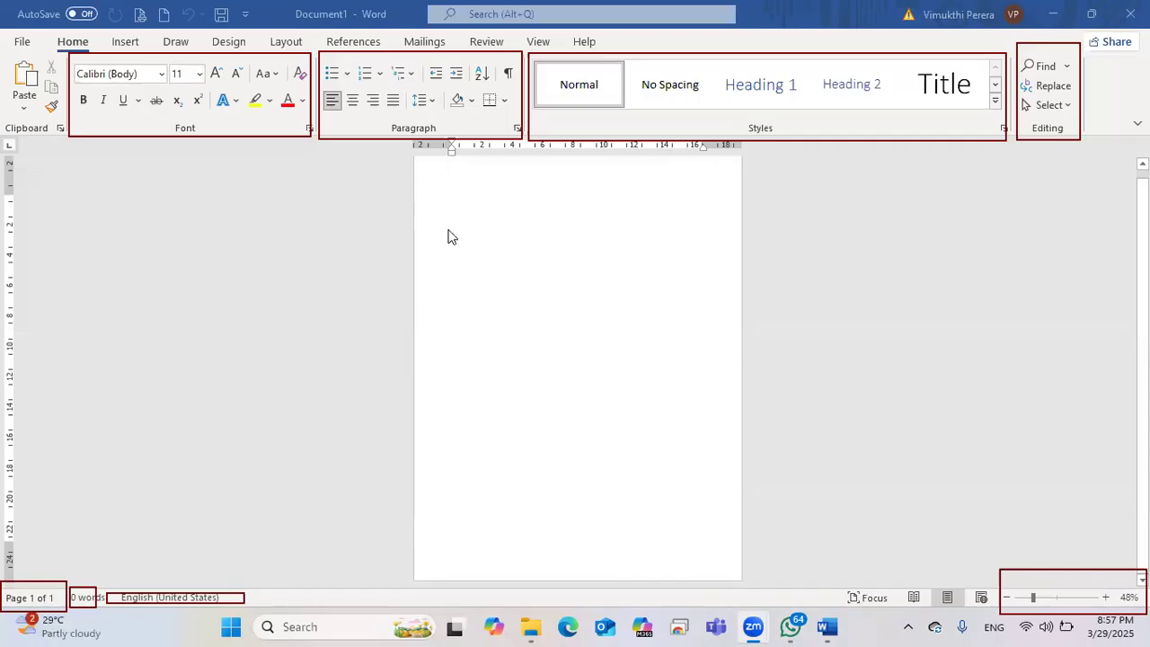
Step: Insert two page breaks with Ctrl+Enter for three blank pages, then set zoom to 100%
left_click(493, 298)
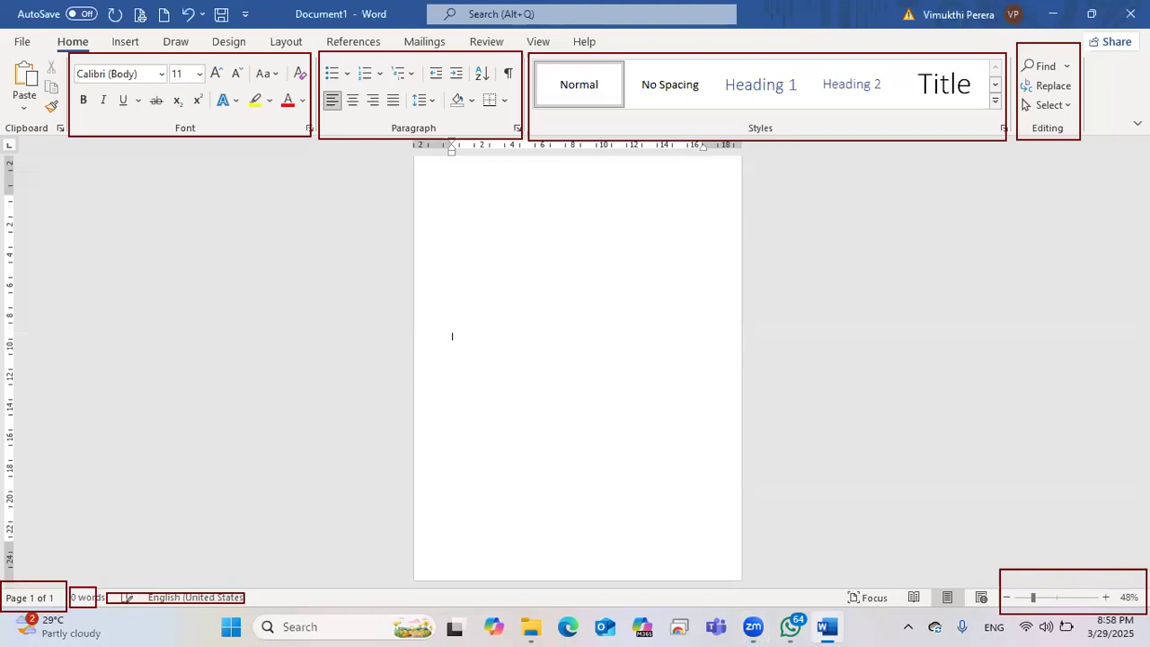
key("ctrl+Return")
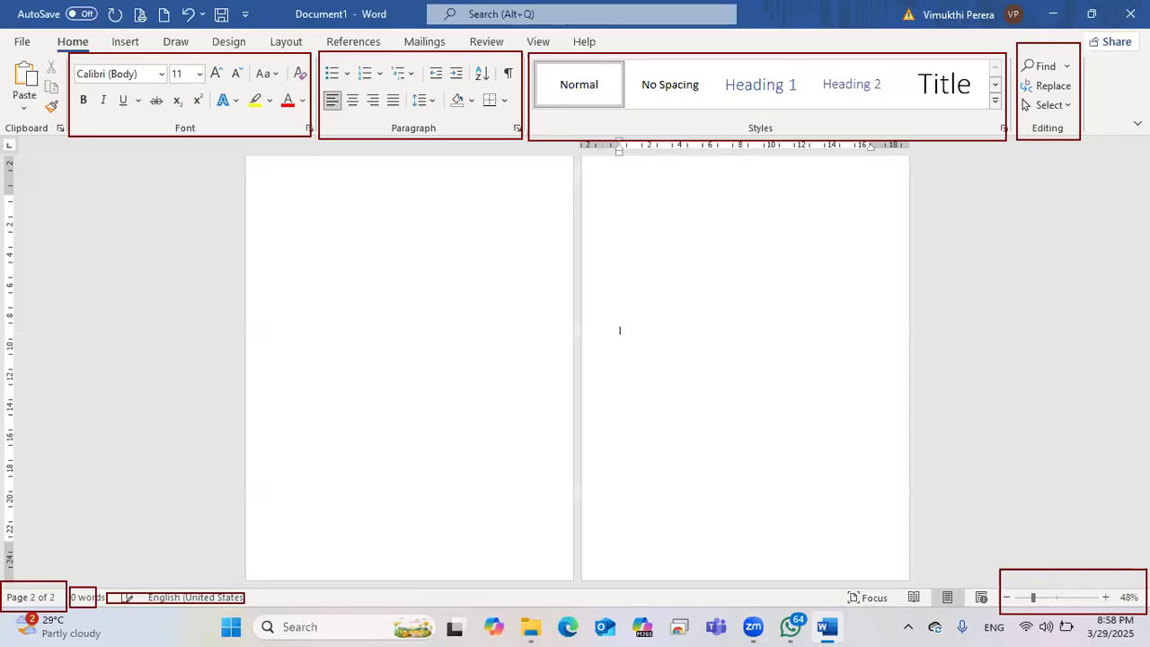
key("ctrl+Return")
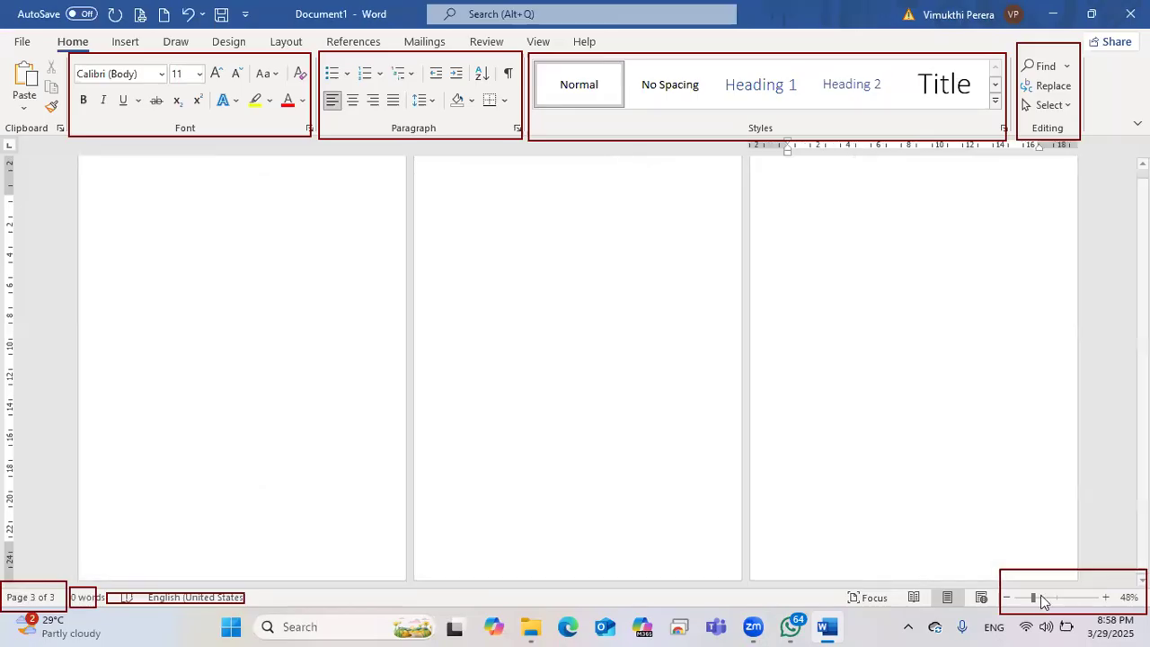
left_click_drag(1042, 602, 1057, 604)
Step: Scroll down to the empty page 3 and place the cursor there
scroll(515, 309, "down", 3)
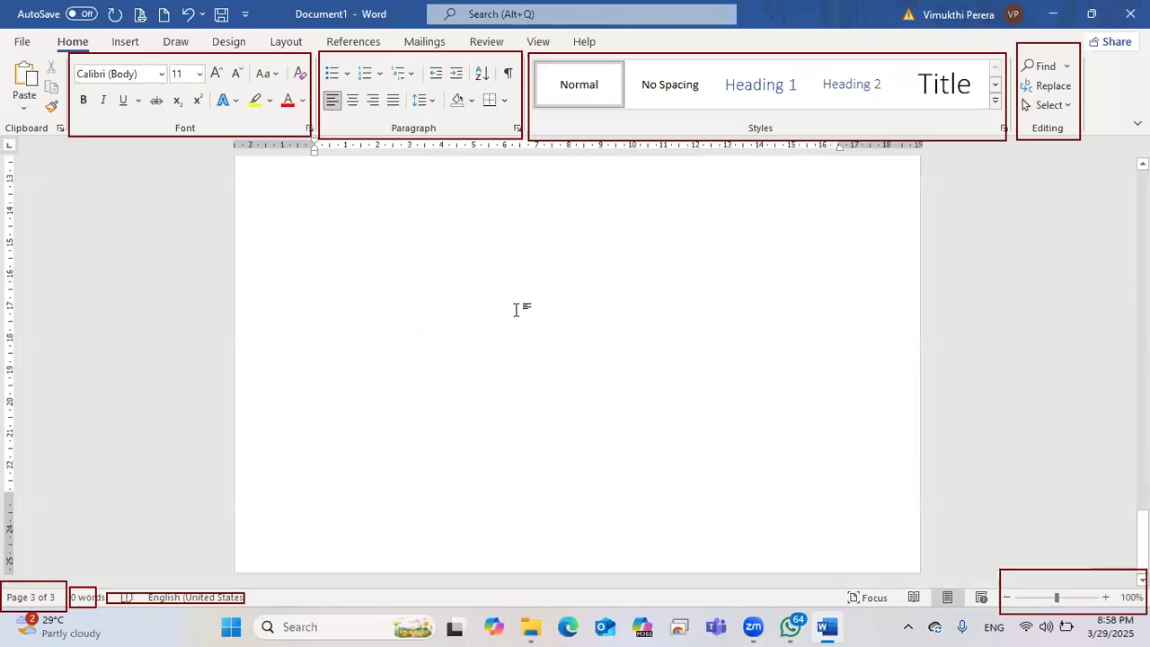
scroll(629, 279, "up", 15)
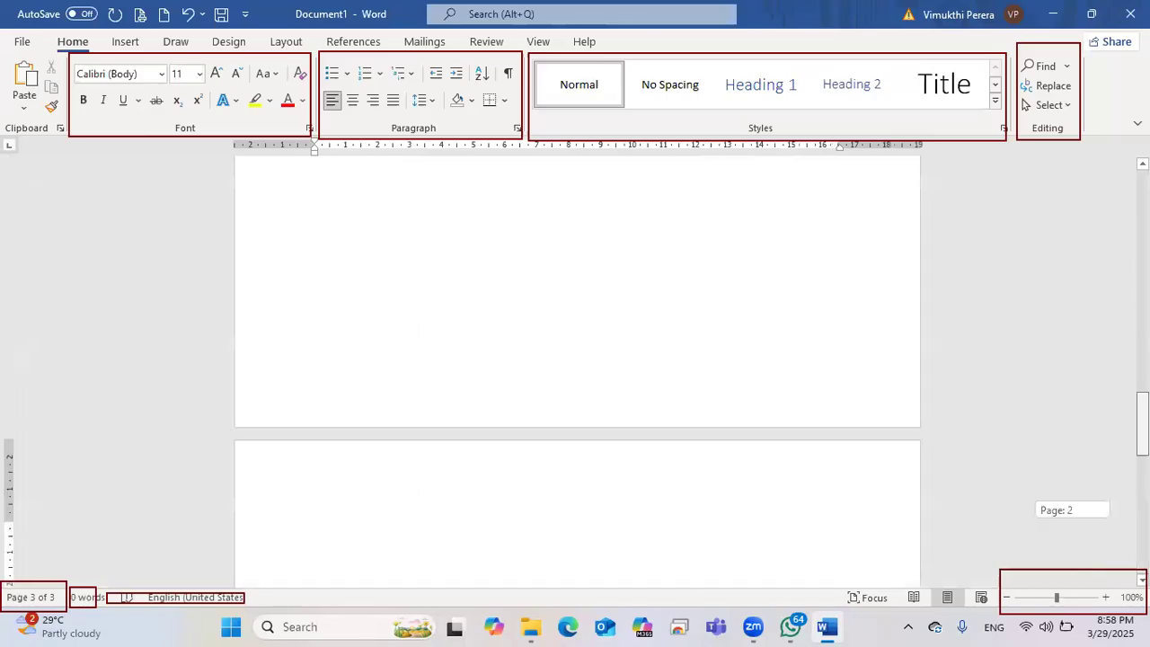
scroll(584, 249, "down", 12)
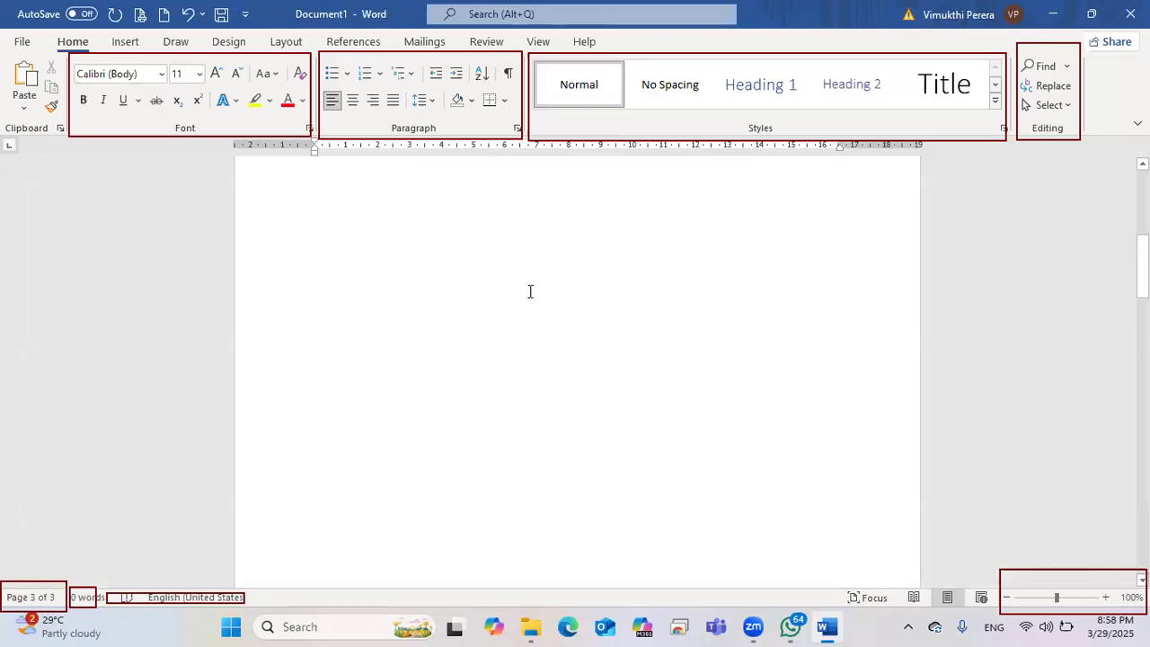
scroll(299, 444, "down", 5)
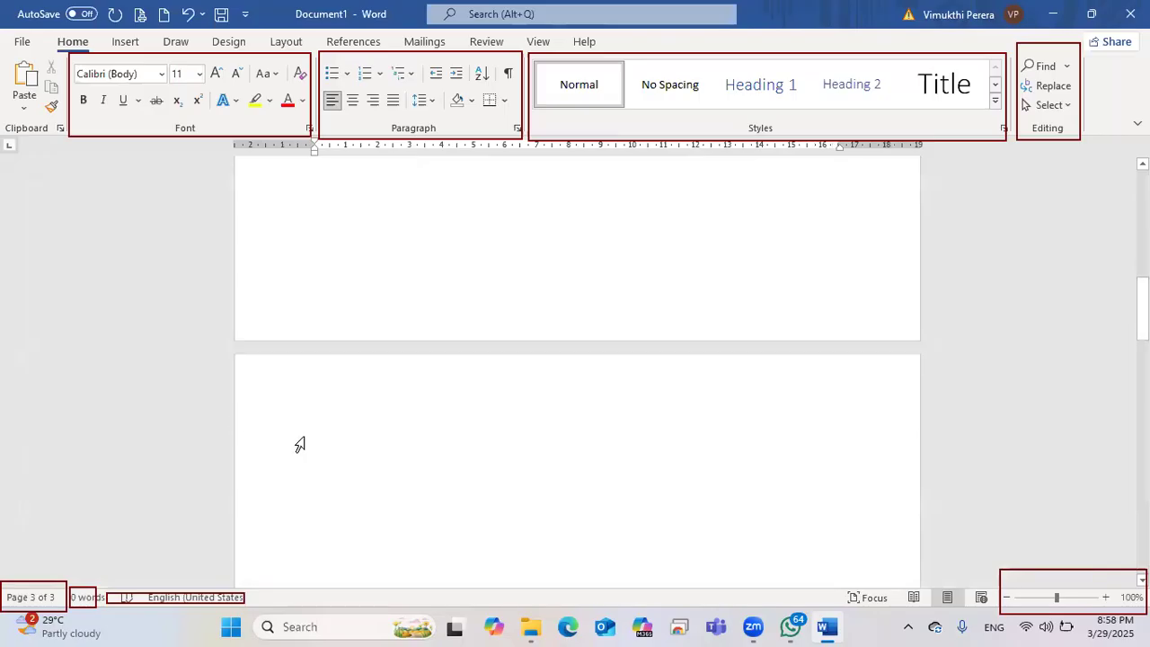
scroll(306, 453, "down", 8)
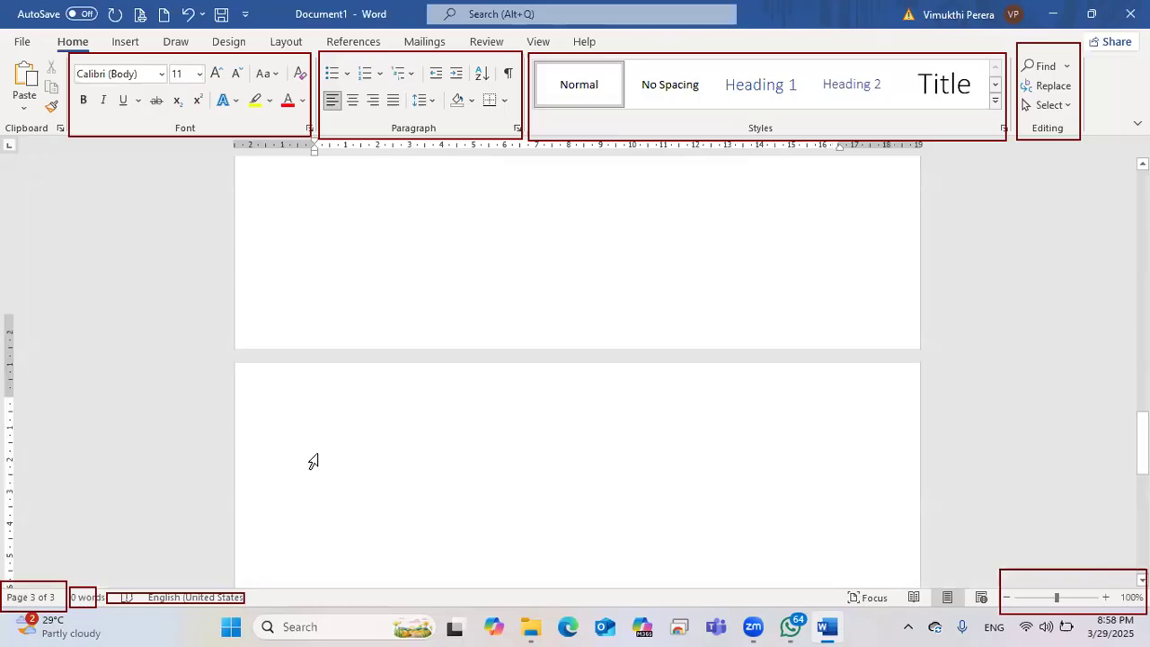
scroll(54, 602, "down", 1)
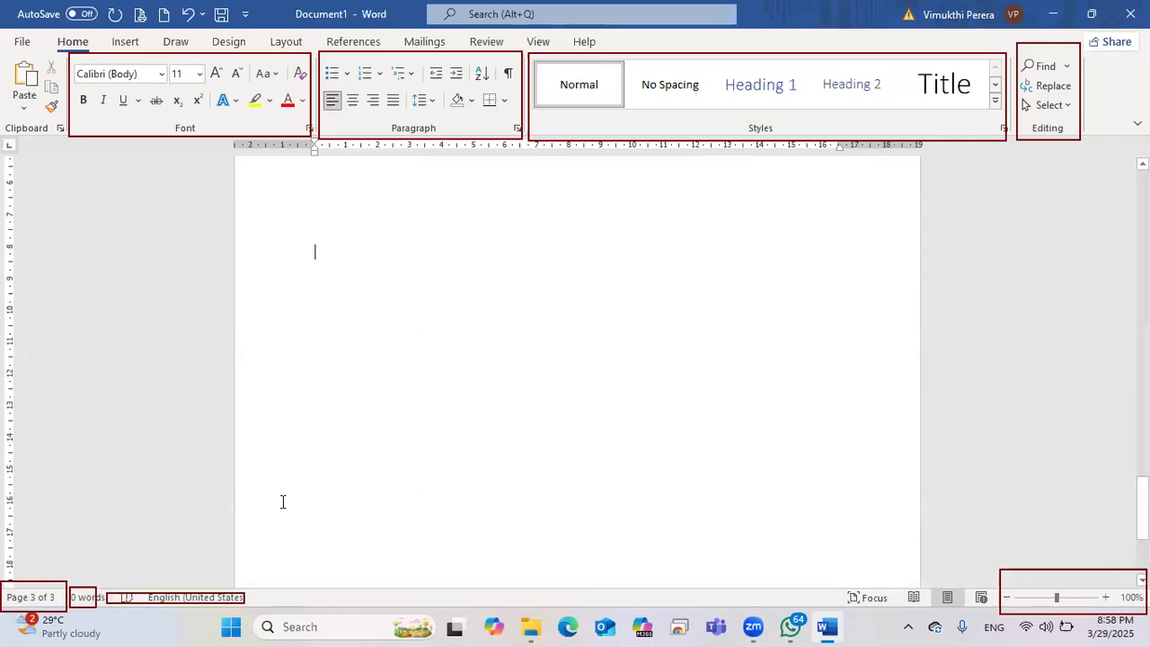
scroll(282, 501, "up", 5)
scroll(332, 288, "down", 3)
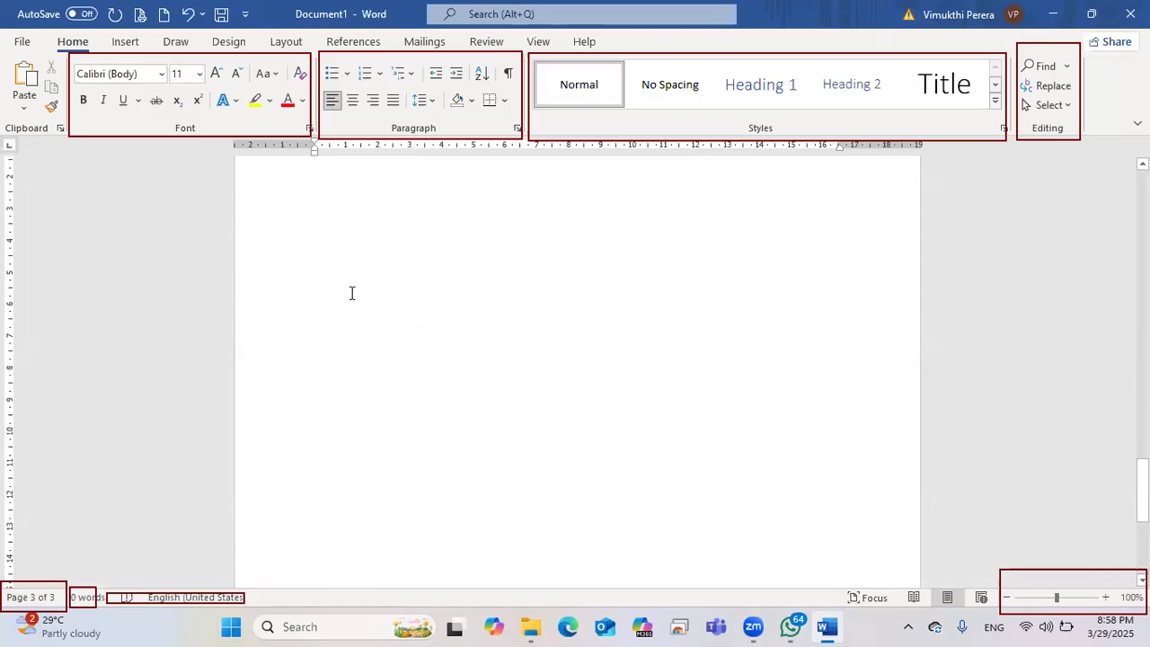
double_click(318, 273)
left_click(322, 275)
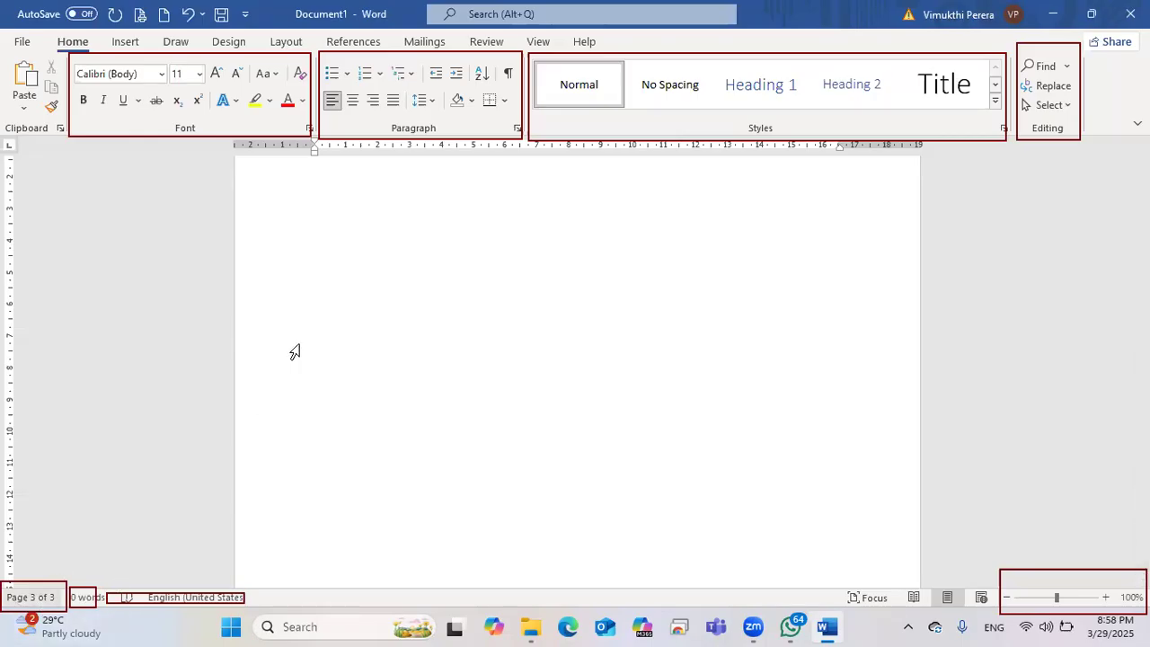
Step: Move back up through page 2 and place the cursor at the top of page 1
scroll(296, 351, "up", 6)
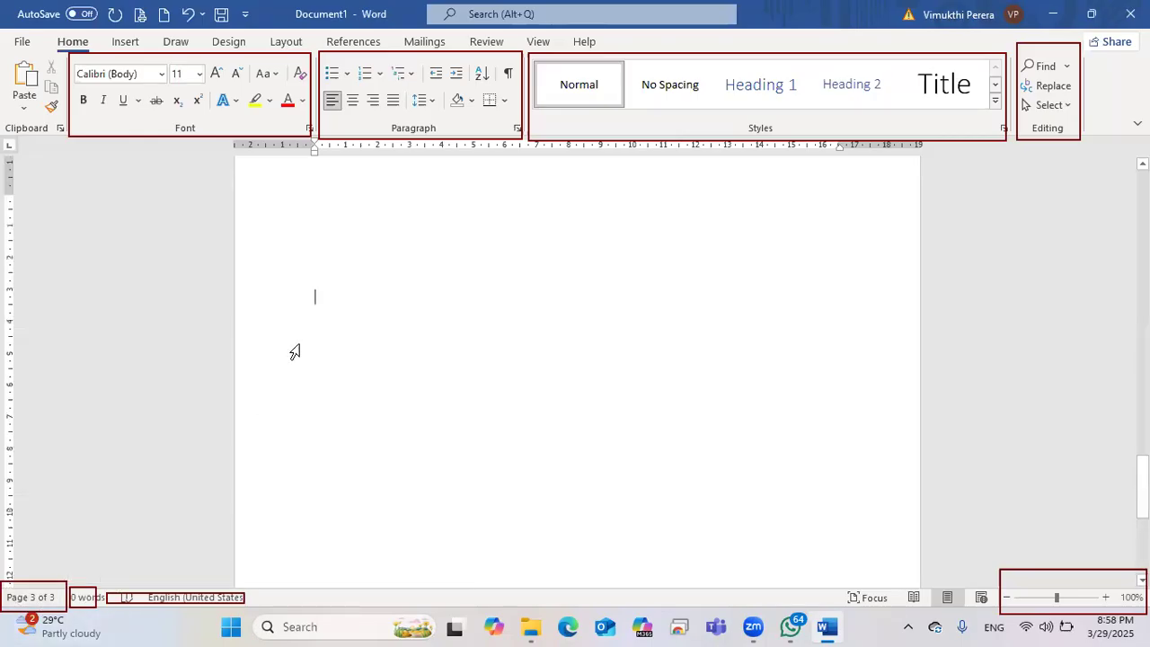
scroll(296, 270, "up", 6)
left_click(337, 262)
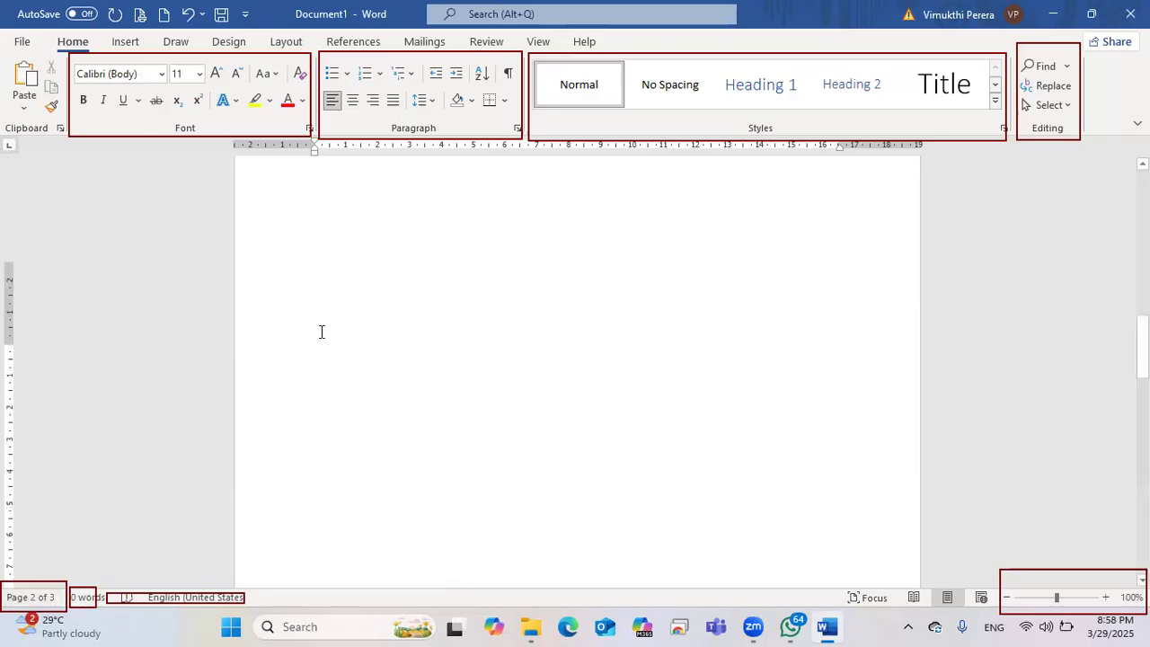
scroll(322, 297, "up", 1)
left_click(323, 272)
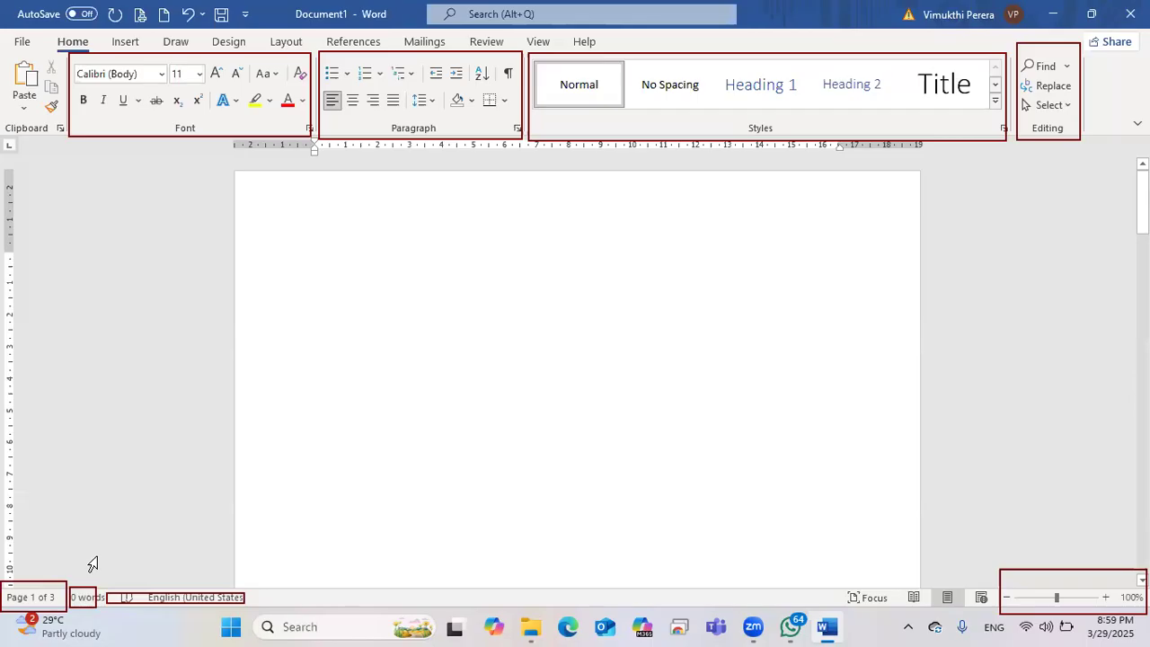
Step: Type 'Yyytytyu yyyguyguy' at the top of page 1 so the status bar counts 2 words
type("yyytytyu")
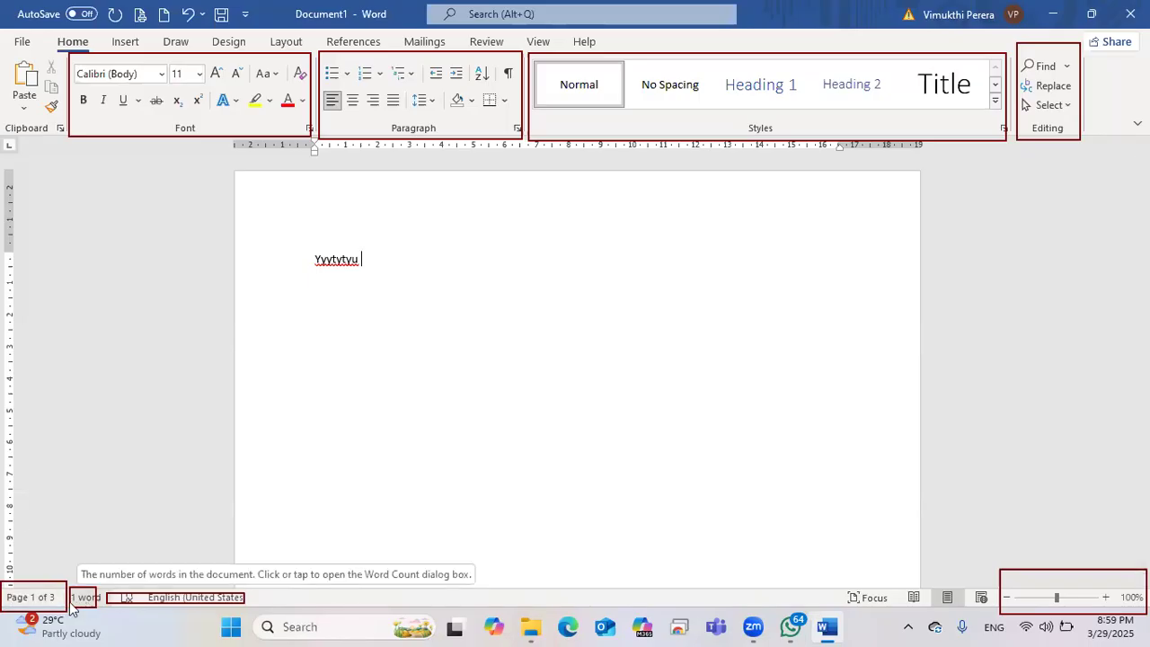
type("yyyguyguy")
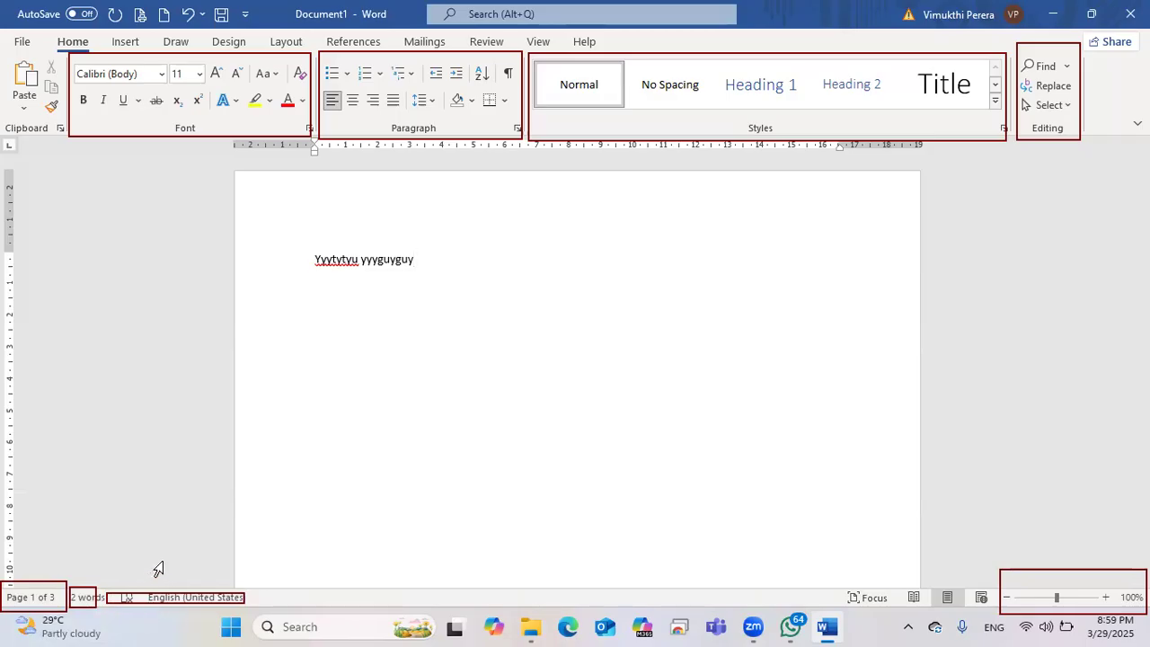
double_click(318, 566)
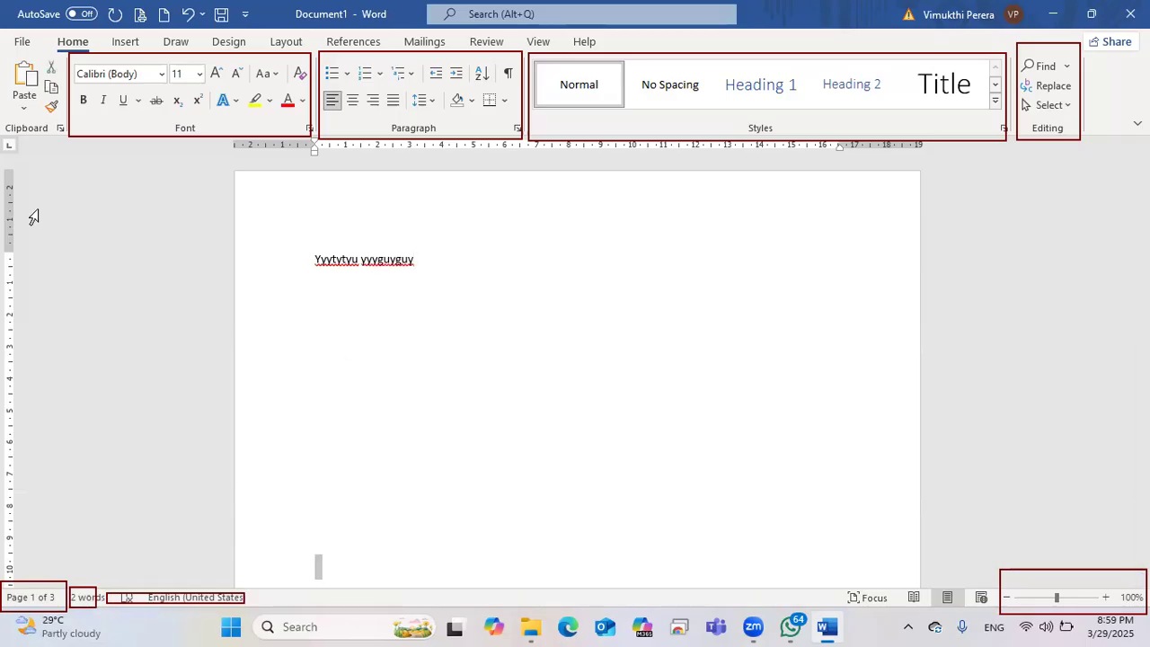
left_click(89, 600)
left_click(53, 583)
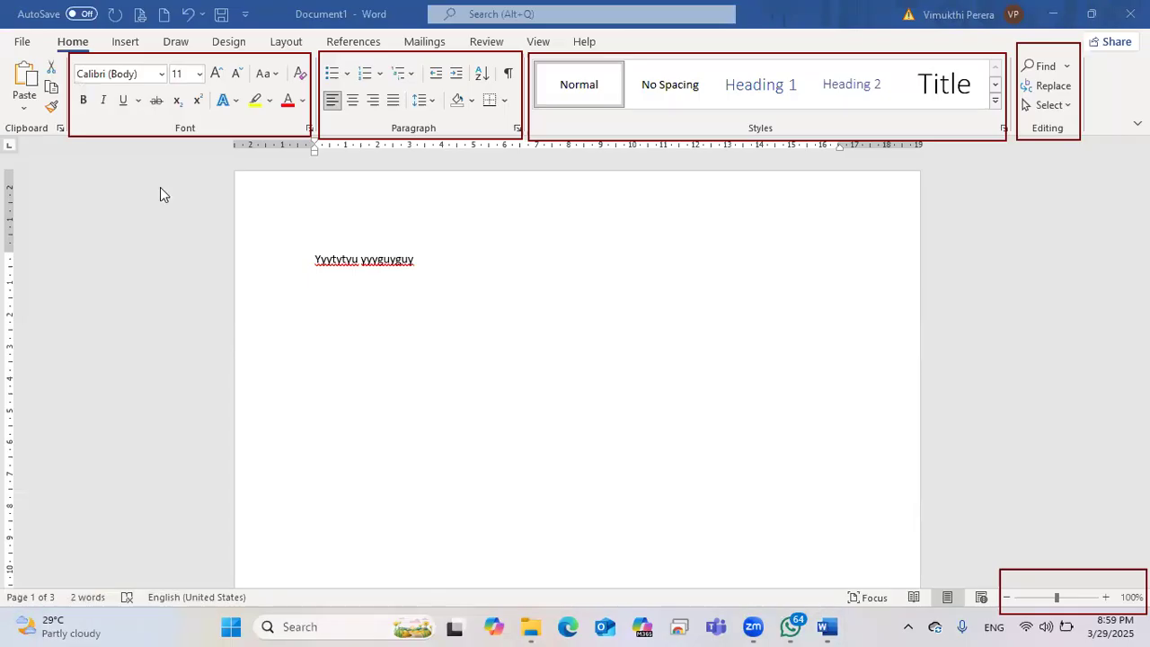
Step: Point out the status bar's proofing icon and language, then backspace away the typed words
mouse_move(110, 600)
left_mouse_down()
mouse_move(149, 590)
mouse_move(133, 615)
mouse_move(104, 604)
mouse_move(104, 584)
mouse_move(130, 570)
left_mouse_up()
left_click_drag(311, 278, 420, 278)
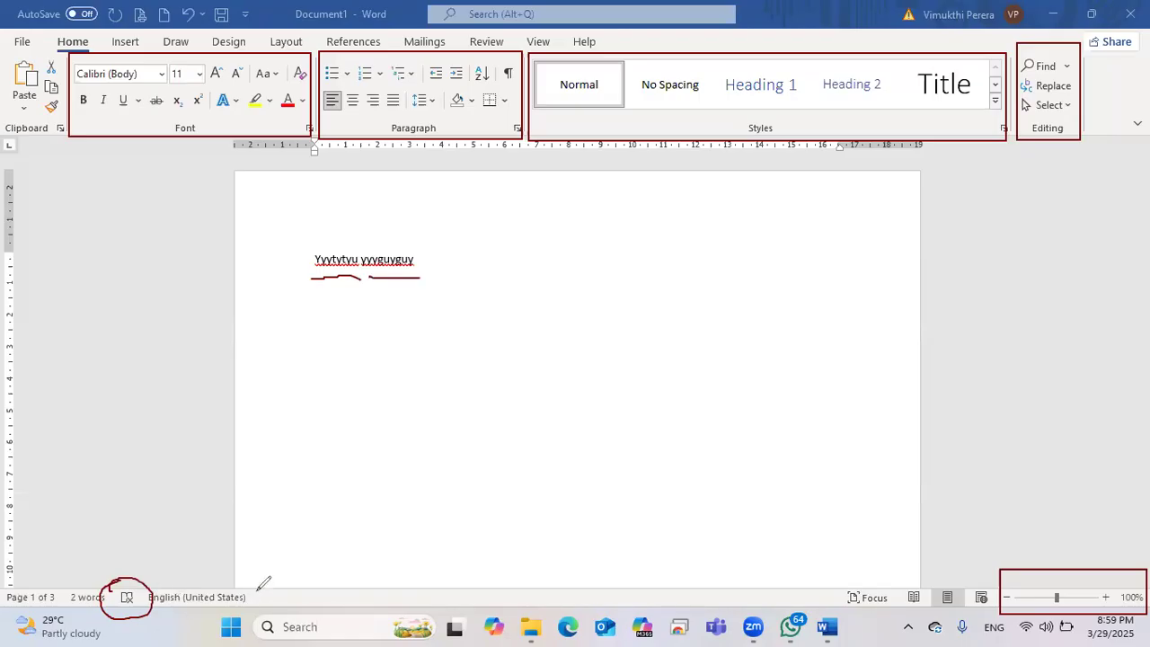
mouse_move(146, 585)
left_mouse_down()
mouse_move(256, 588)
mouse_move(223, 615)
mouse_move(162, 618)
mouse_move(135, 603)
mouse_move(144, 582)
left_mouse_up()
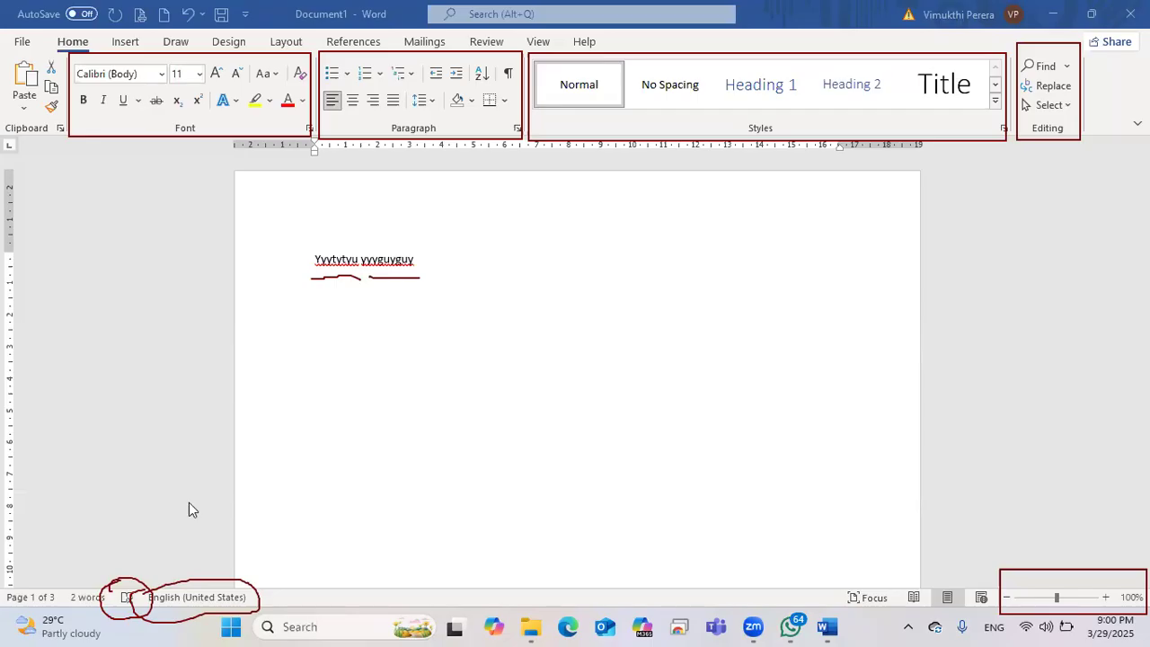
left_click(170, 588)
left_click(121, 593)
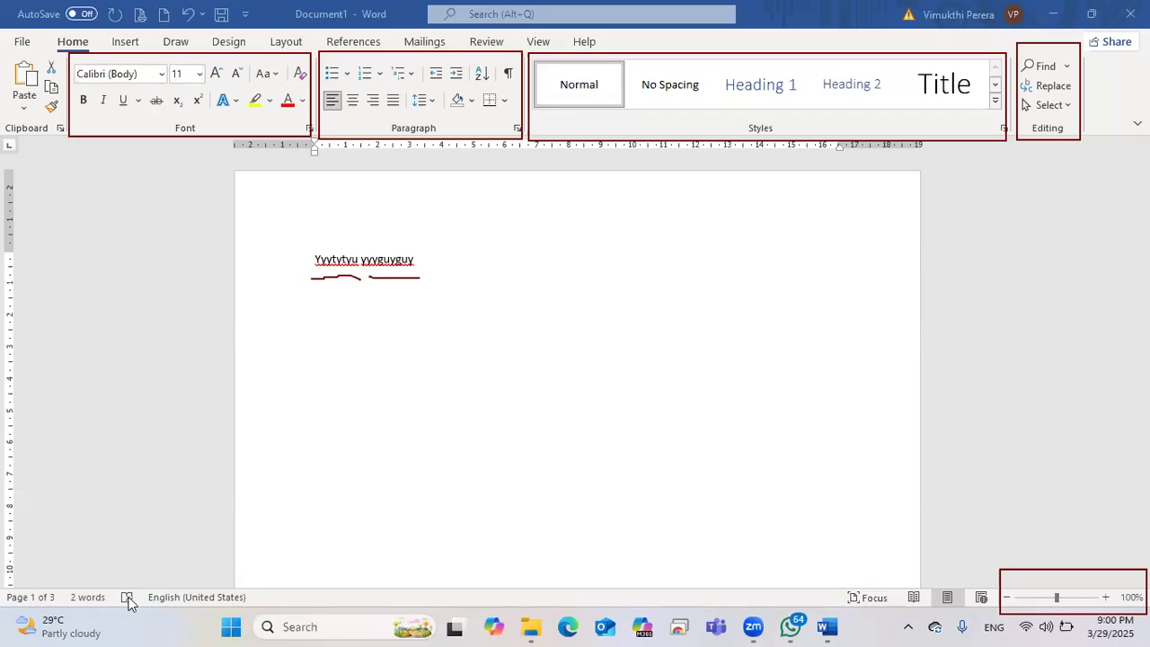
left_click(419, 260)
key("BackSpace")
key("BackSpace")
key("BackSpace")
key("BackSpace")
key("BackSpace")
key("BackSpace")
key("BackSpace")
key("BackSpace")
key("BackSpace")
key("BackSpace")
key("BackSpace")
key("BackSpace")
key("BackSpace")
key("BackSpace")
key("BackSpace")
key("BackSpace")
key("BackSpace")
key("BackSpace")
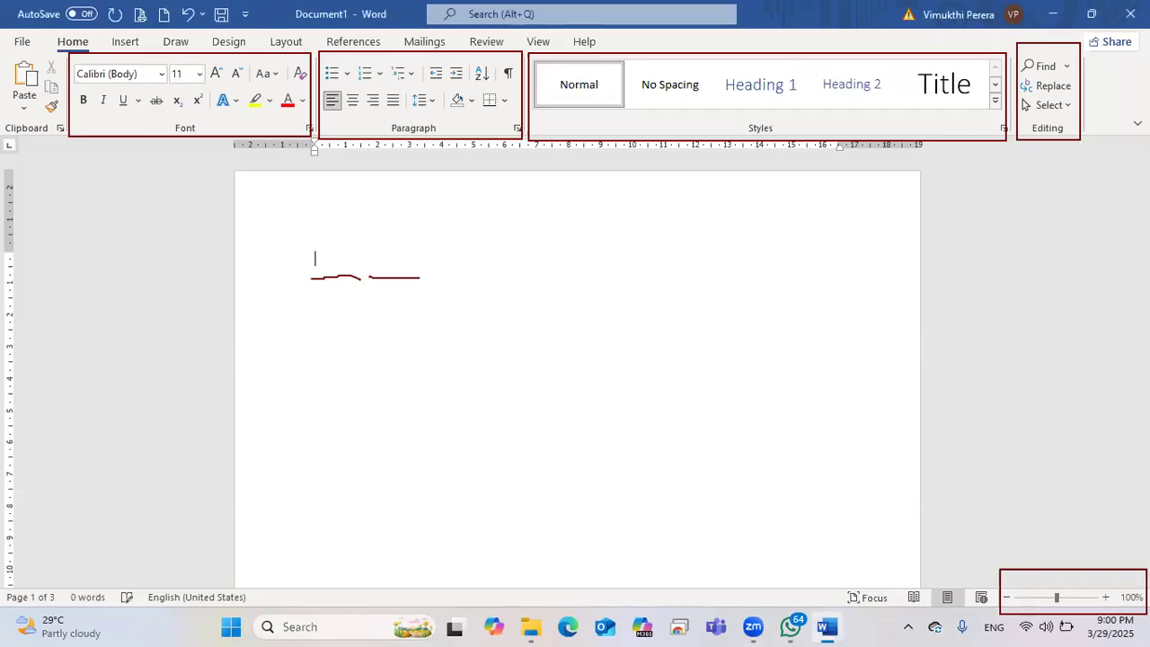
Step: Type 'apple', then delete one 'p' so it reads 'Aple' with a red squiggle
type("apple")
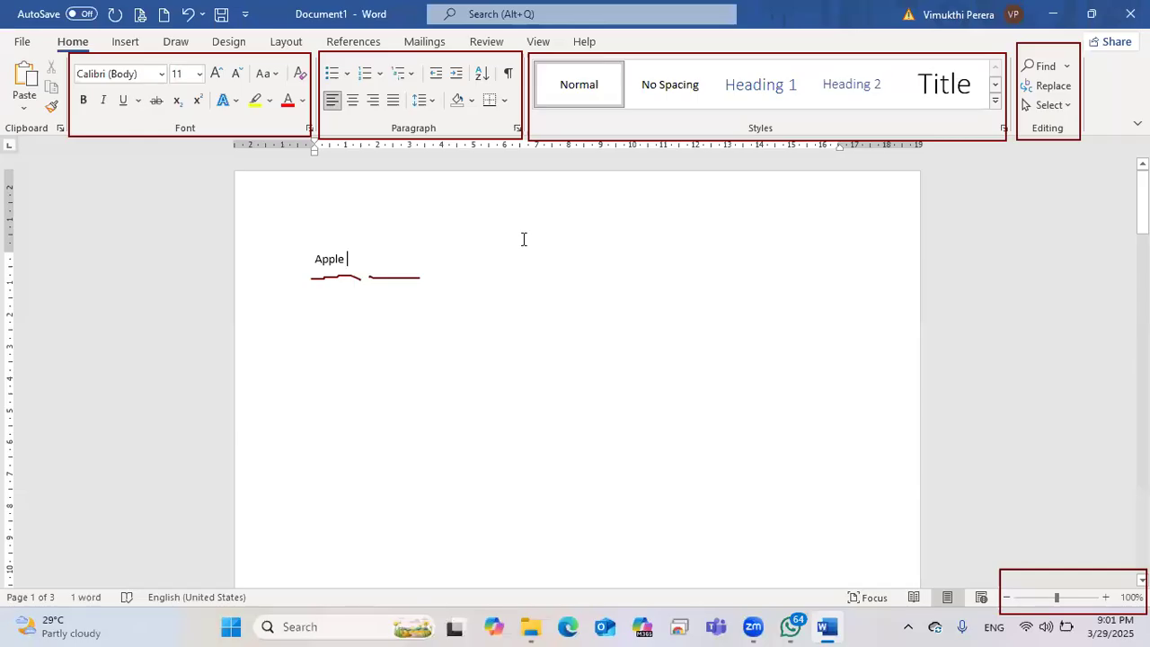
key("BackSpace")
left_click(372, 334)
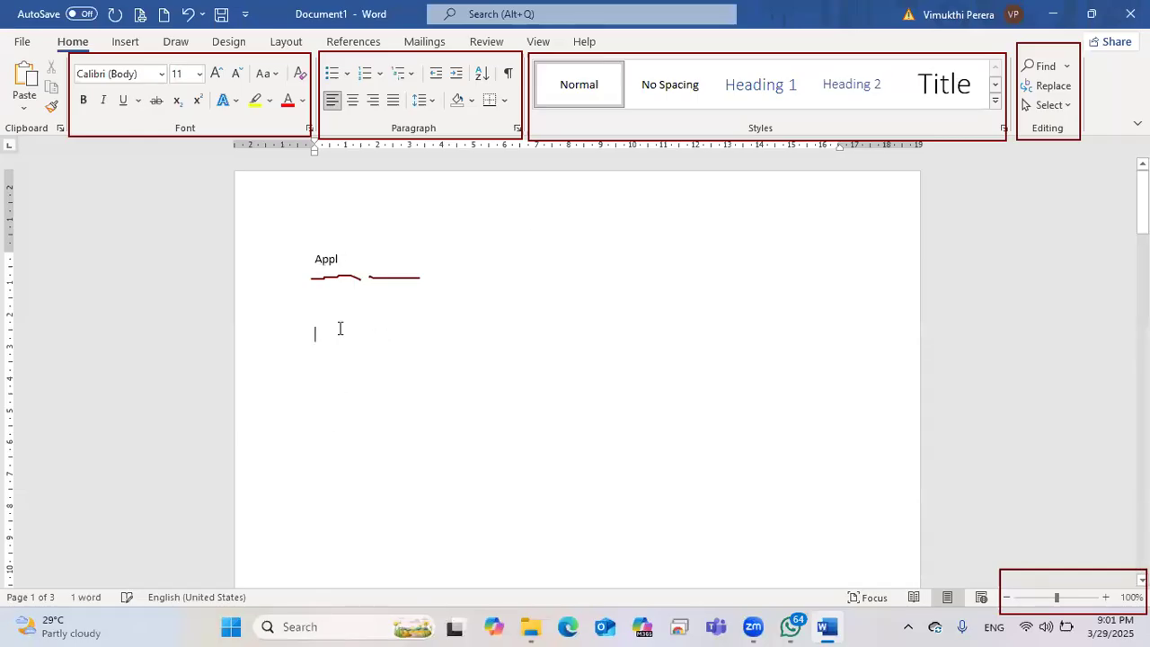
left_click(339, 259)
type("e")
left_click(330, 260)
key("BackSpace")
left_click(345, 315)
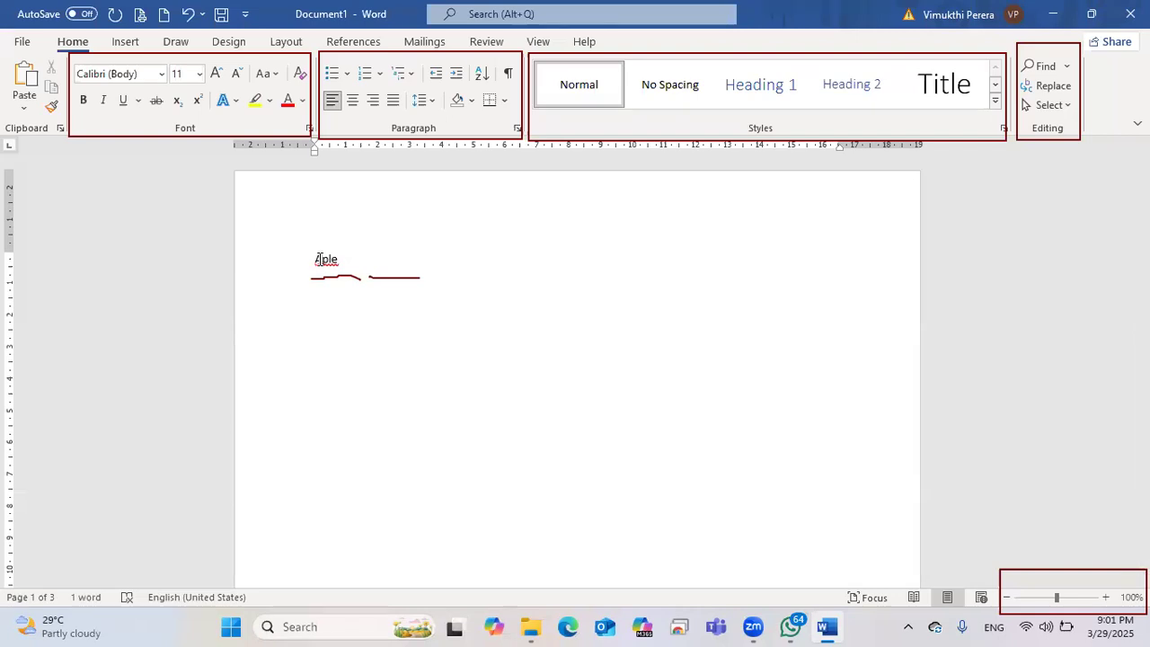
Step: Replace 'Aple' with the spelling suggestion 'Apple' and select the corrected word
right_click(319, 260)
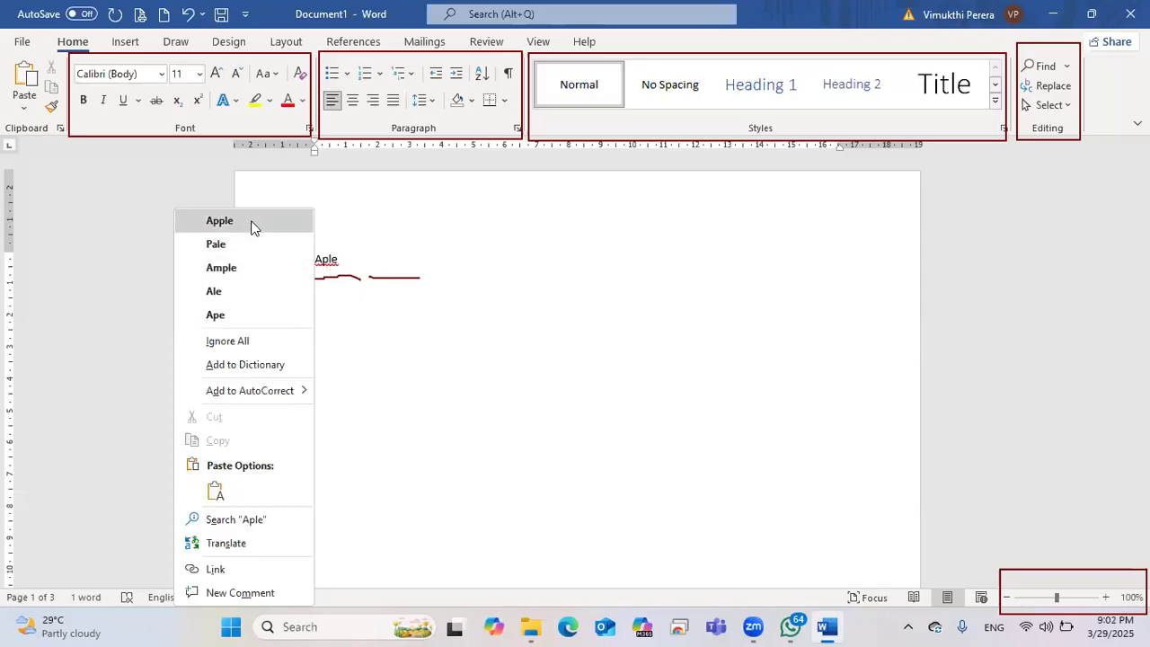
left_click(250, 225)
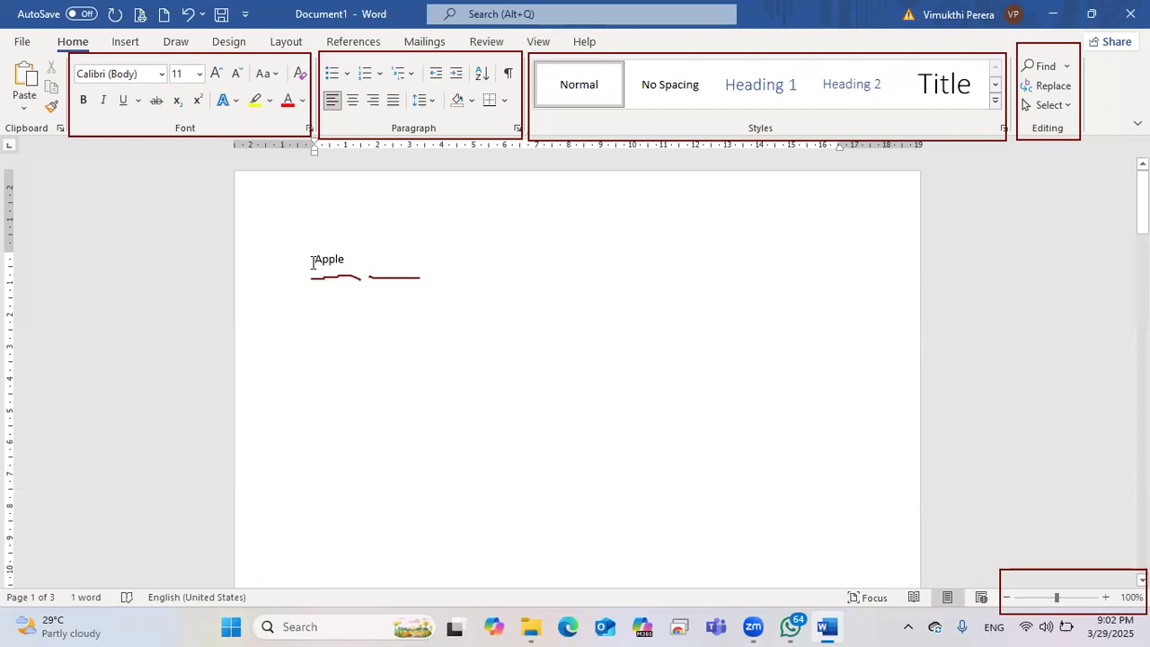
double_click(347, 259)
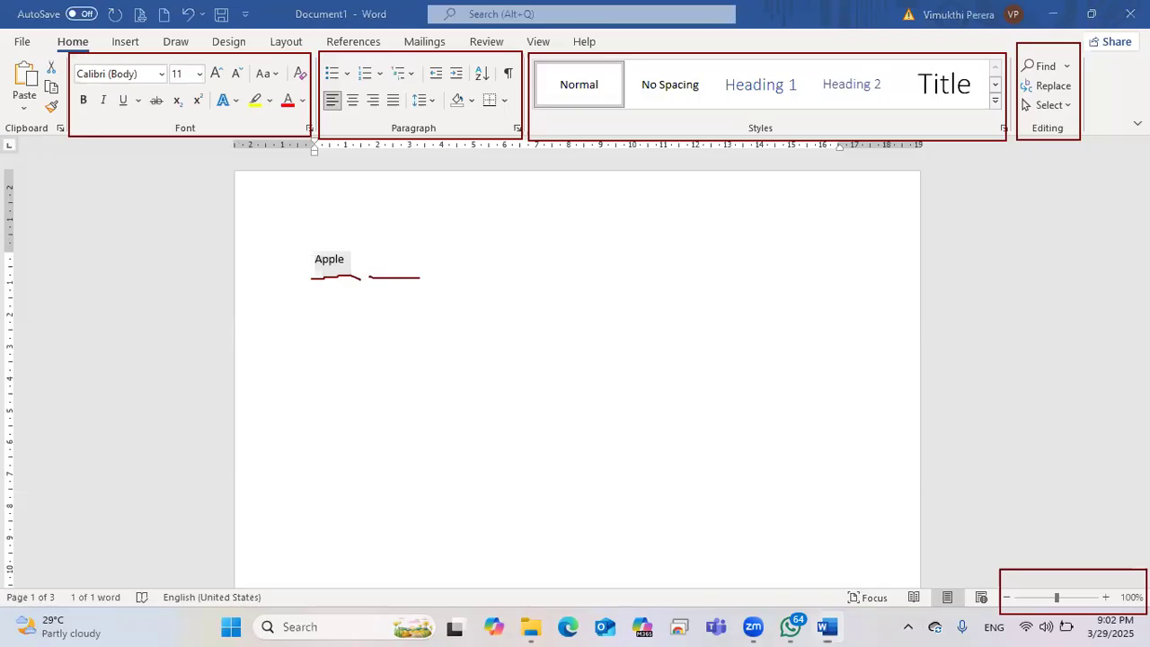
left_click(356, 302)
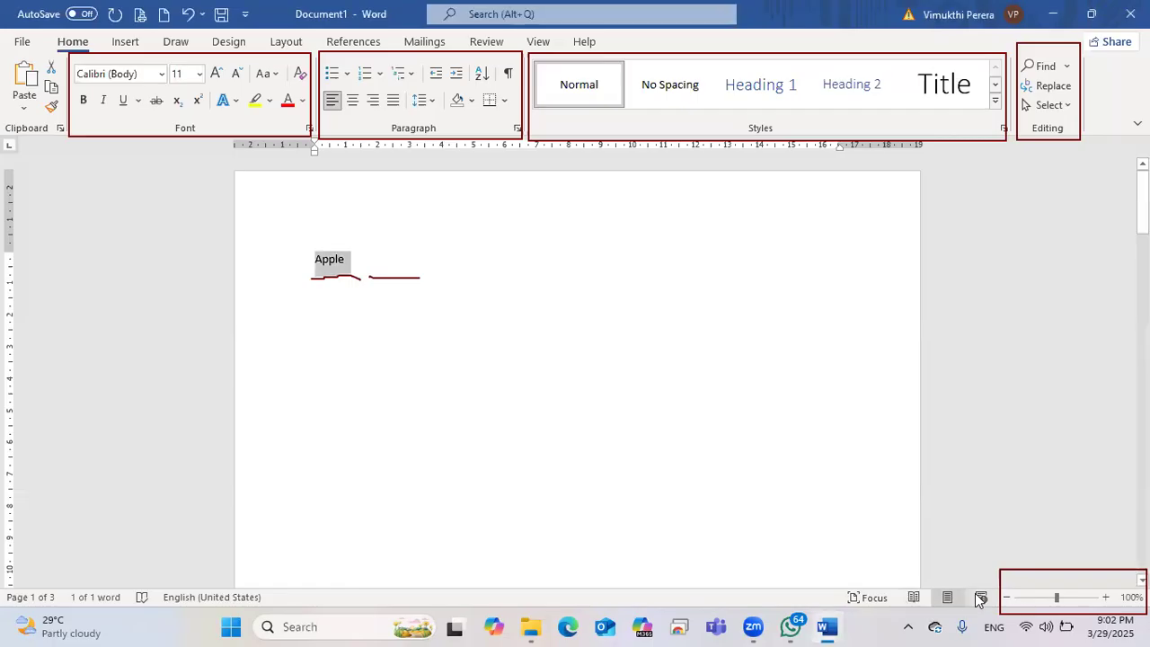
left_click(915, 598)
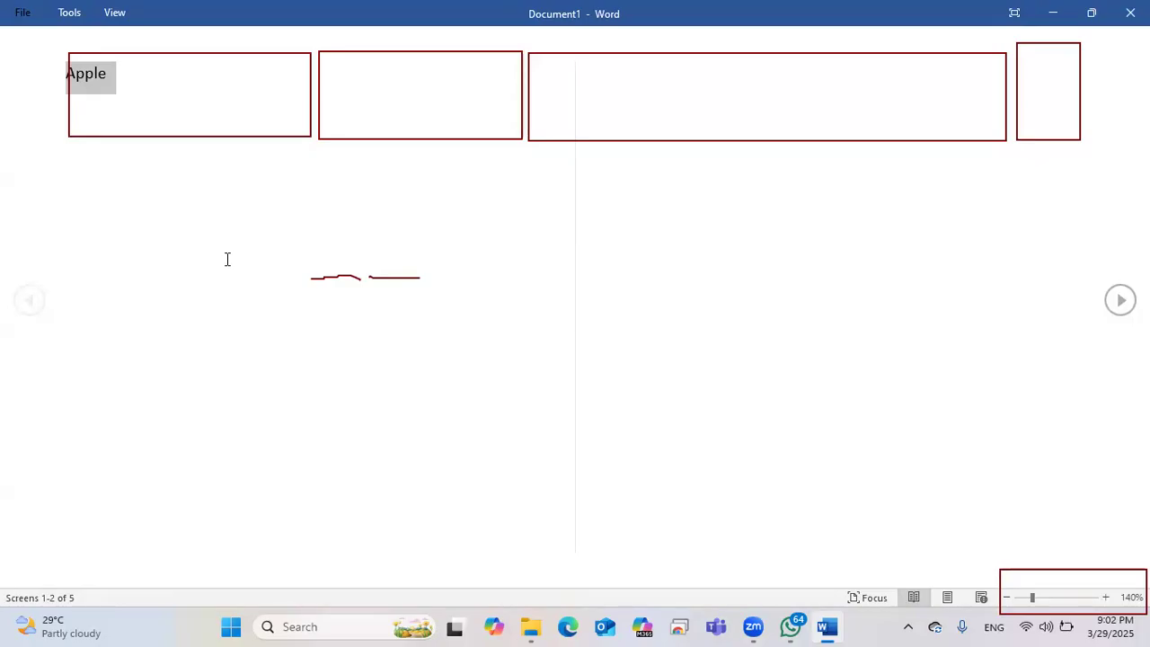
key("Escape")
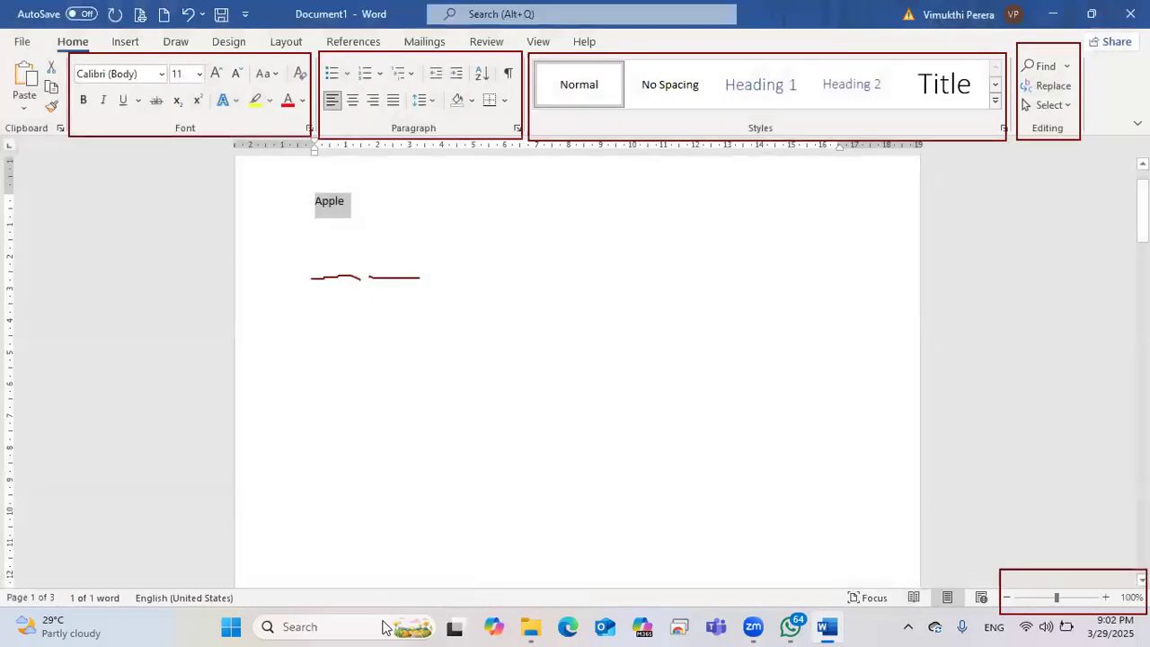
Step: Open File Explorer on the Downloads folder and select the keyboard photo
left_click(521, 627)
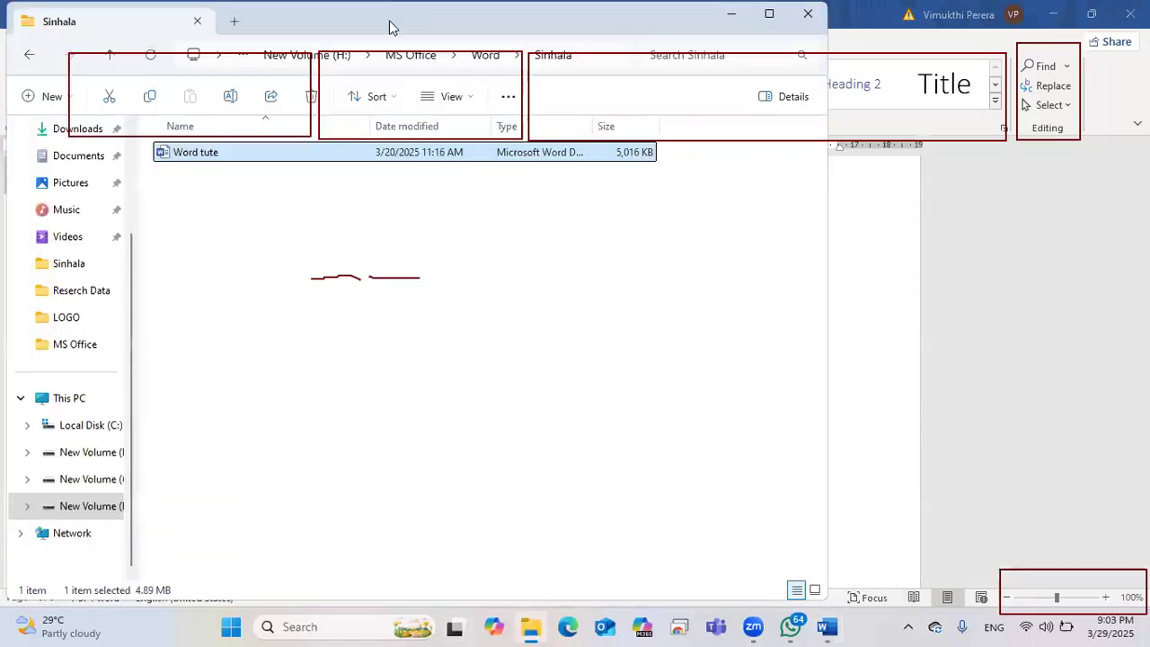
left_click_drag(391, 25, 593, 65)
left_click(288, 165)
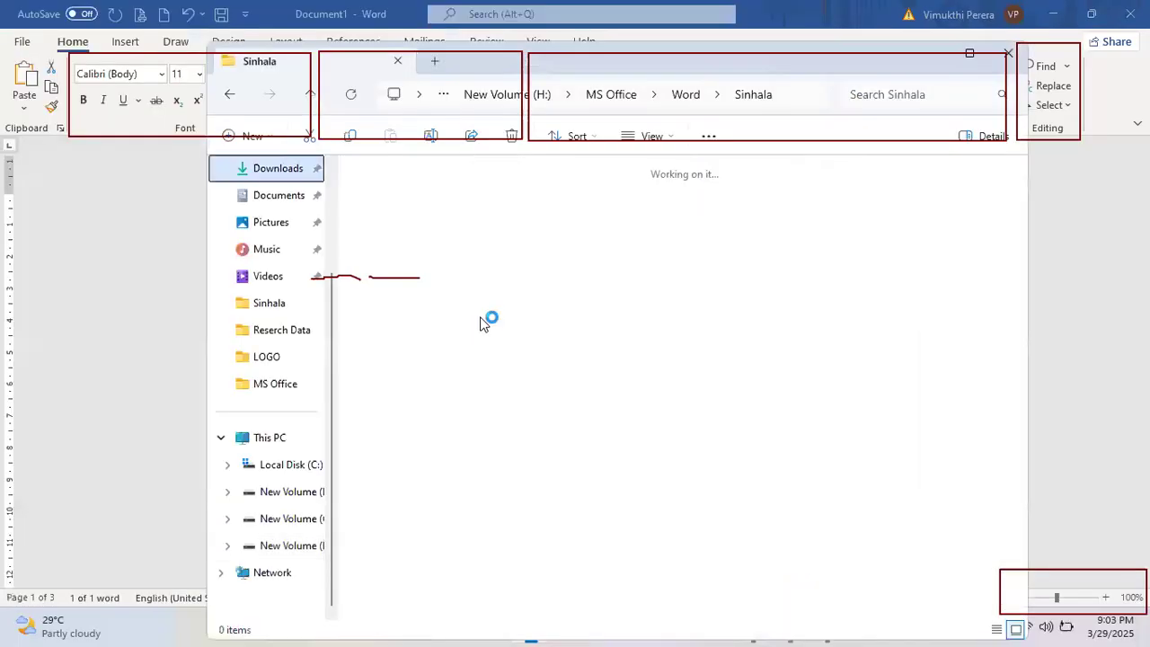
scroll(480, 324, "down", 3)
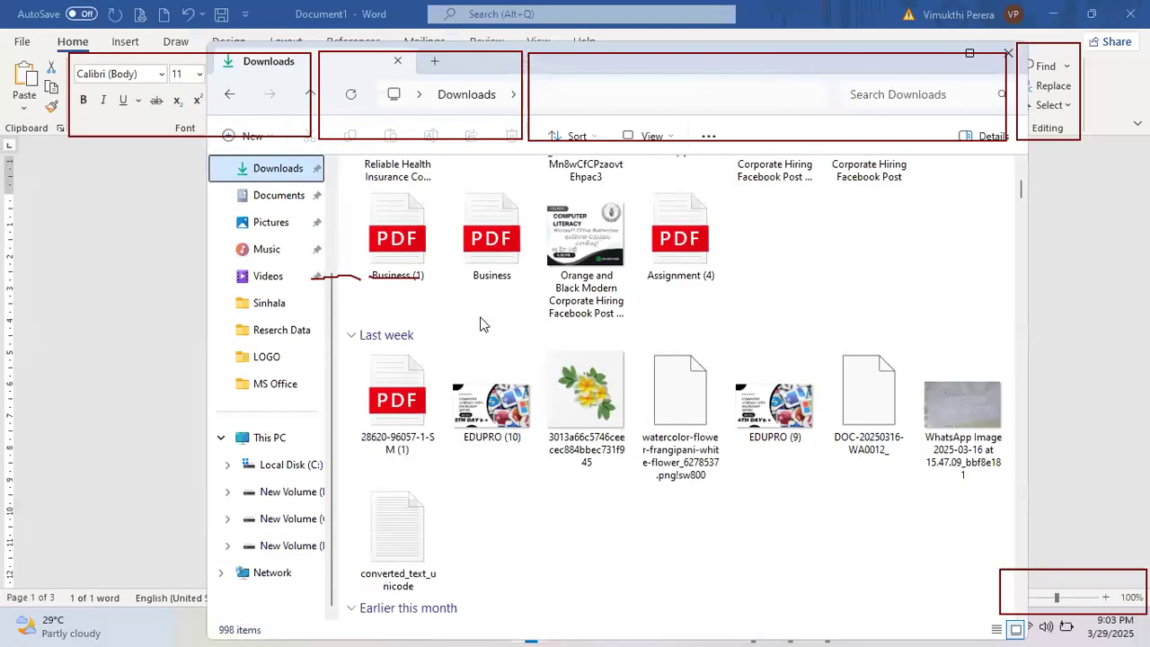
scroll(480, 324, "down", 5)
scroll(479, 324, "down", 3)
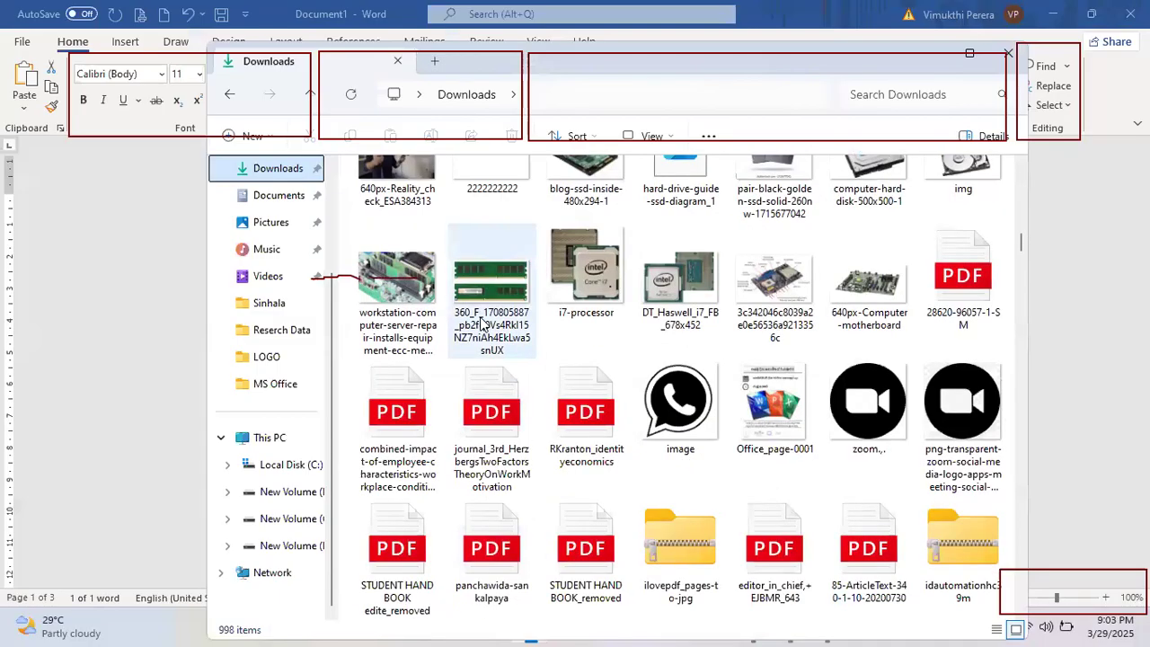
scroll(483, 325, "down", 5)
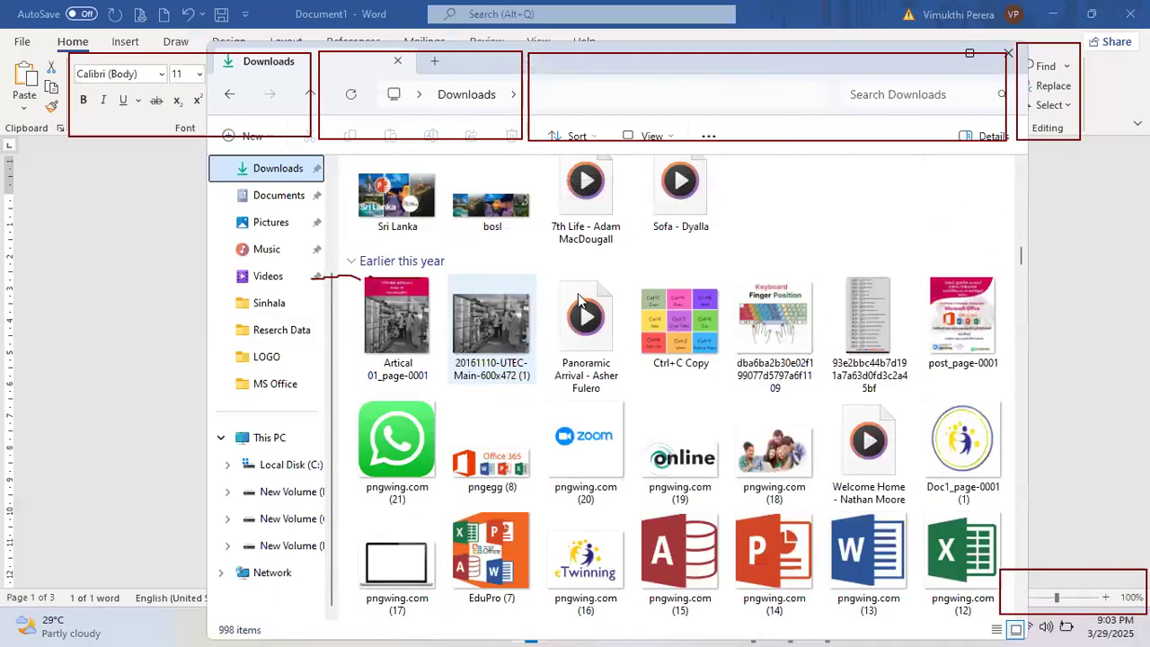
scroll(579, 299, "up", 4)
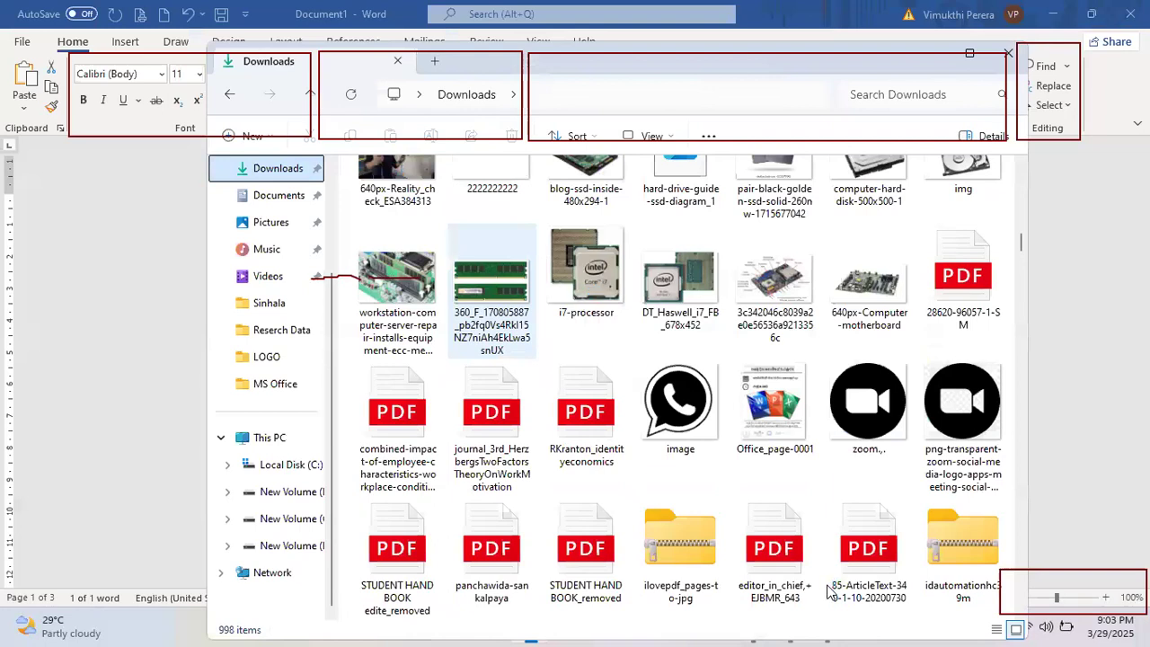
scroll(580, 300, "up", 3)
left_click(582, 292)
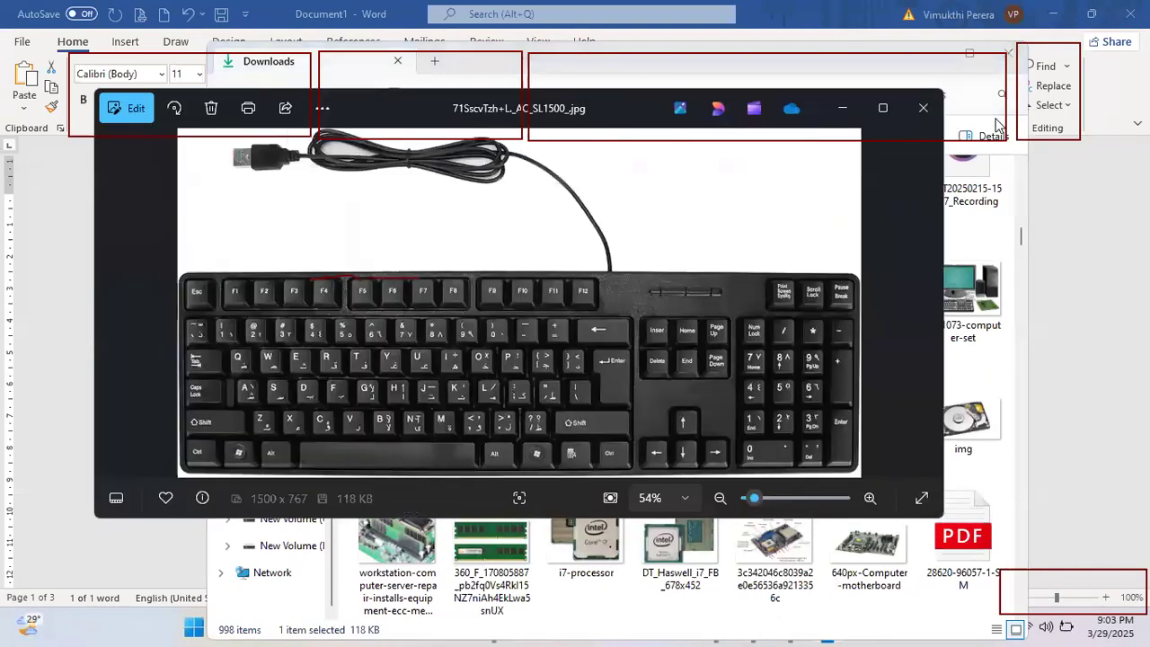
Step: Close File Explorer and maximize the keyboard photo, marking its Esc key
left_click(979, 144)
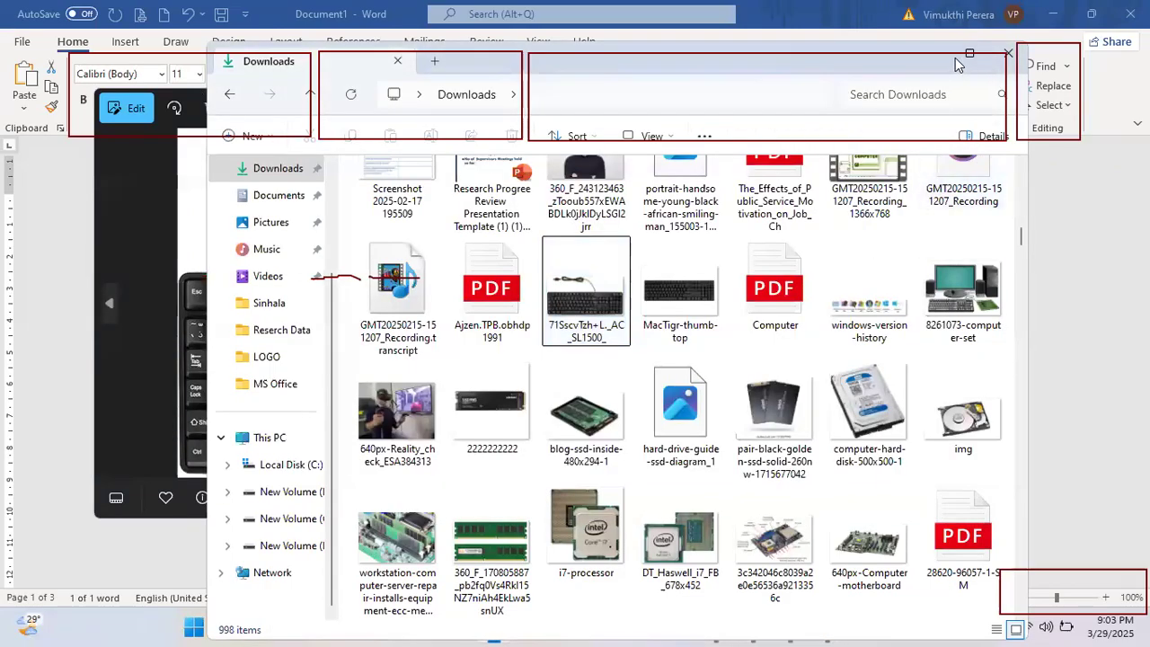
left_click(1008, 54)
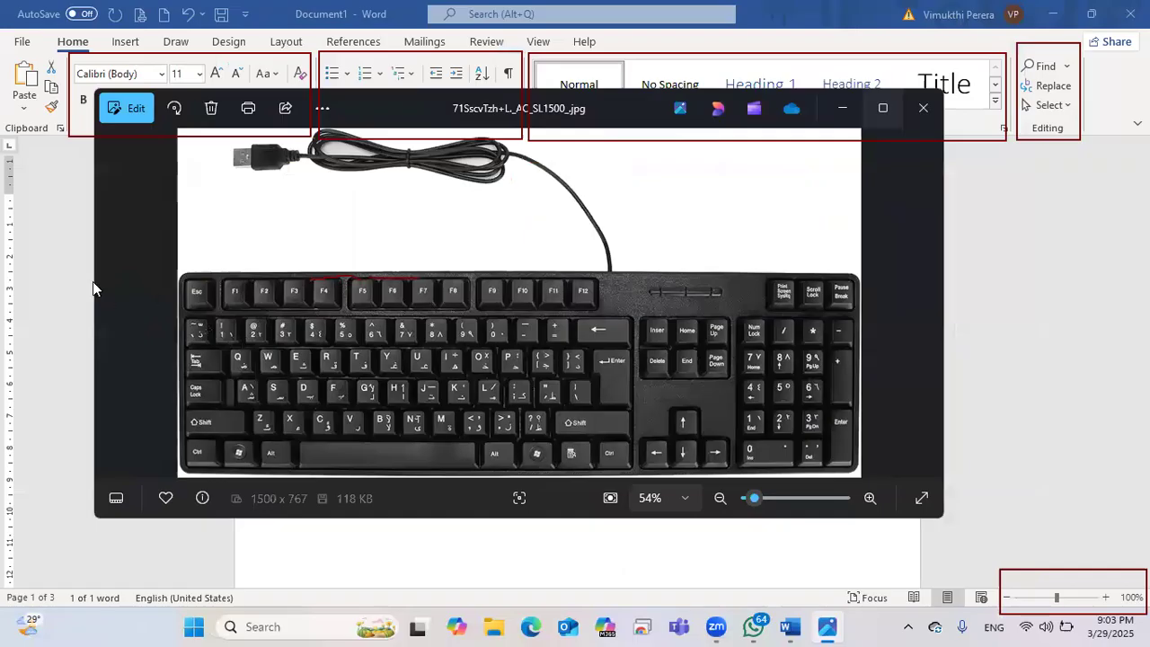
left_click(883, 108)
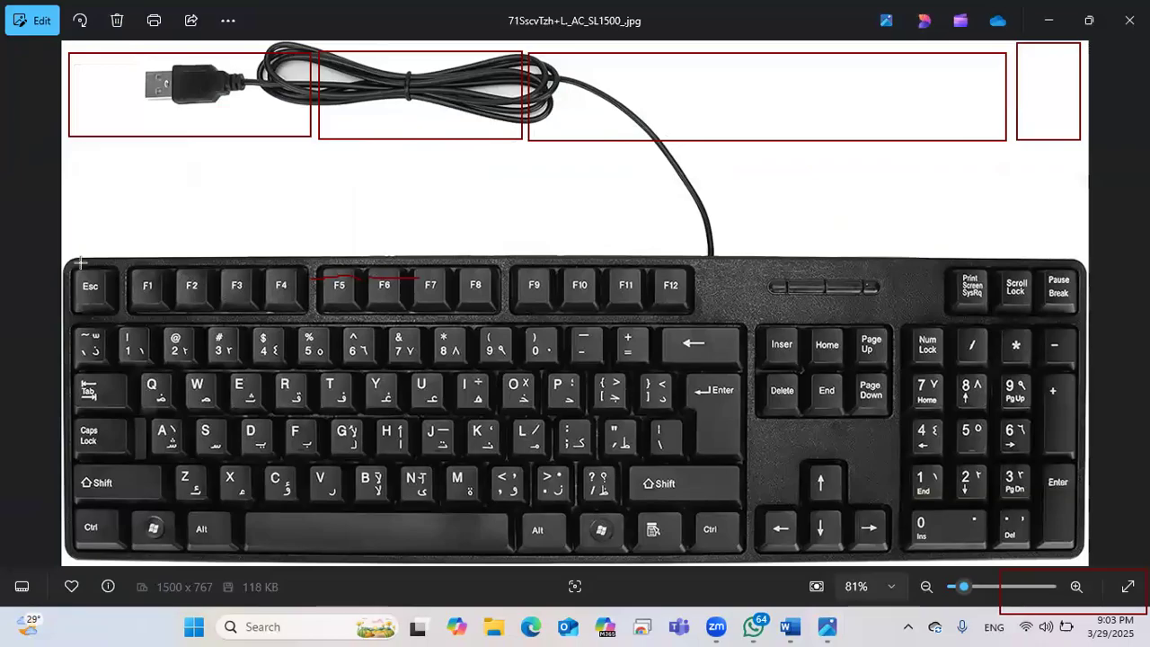
left_click_drag(74, 264, 110, 310)
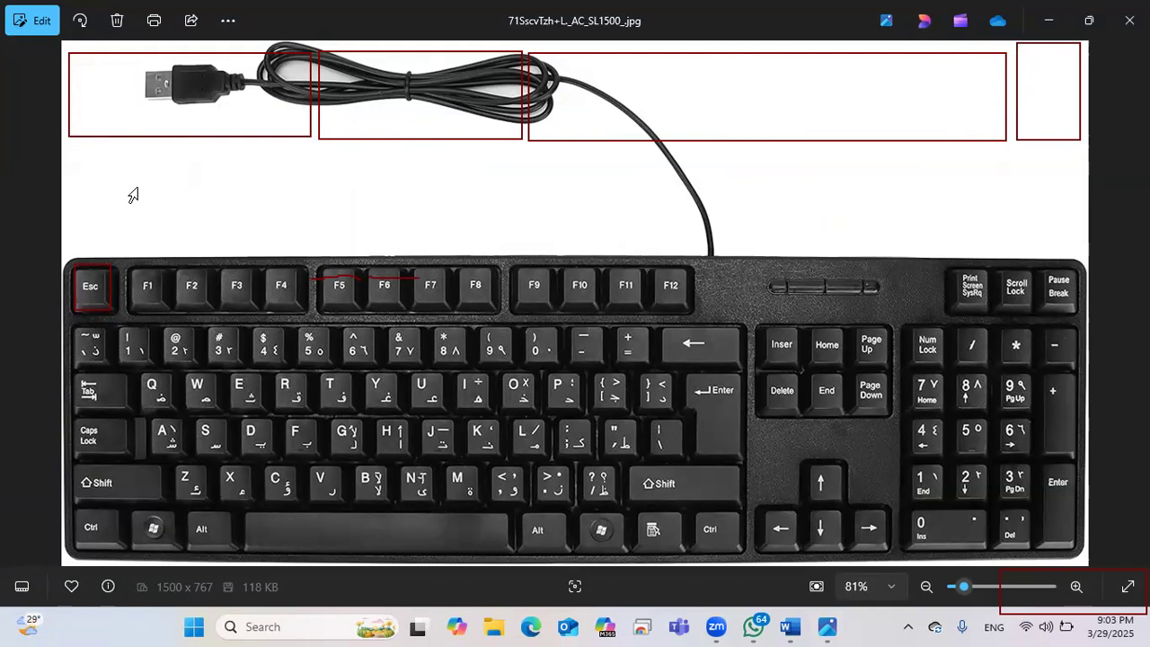
Step: Back in Word, delete the word 'Apple' so page 1 is empty
key("alt+Tab")
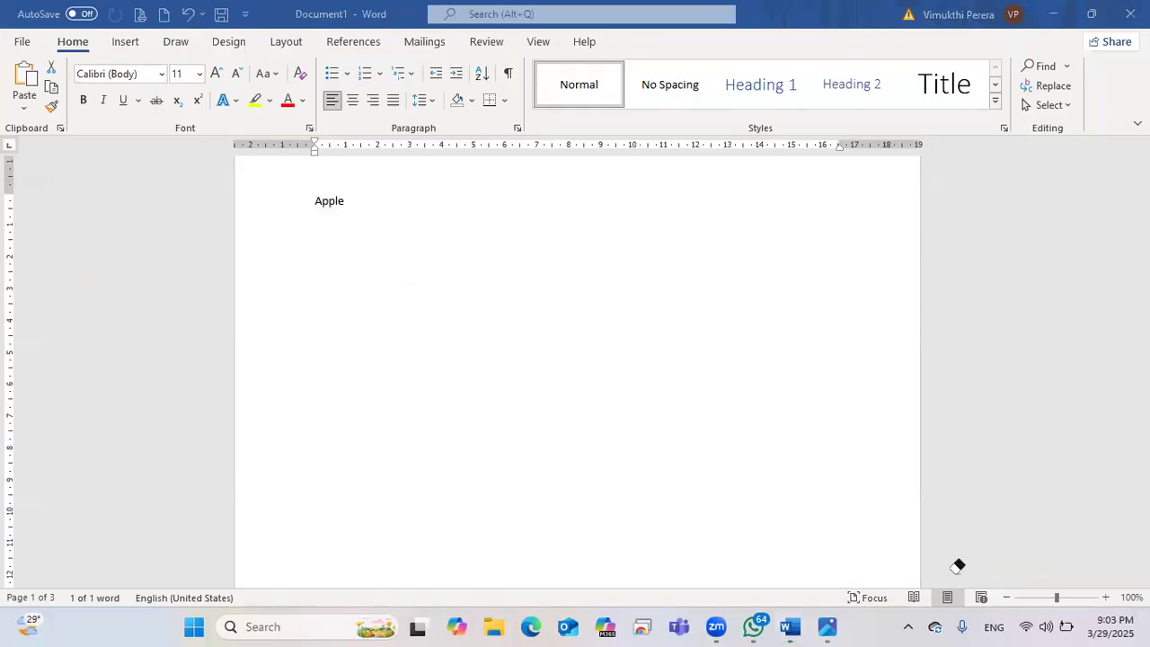
scroll(315, 216, "up", 2)
double_click(341, 263)
key("Delete")
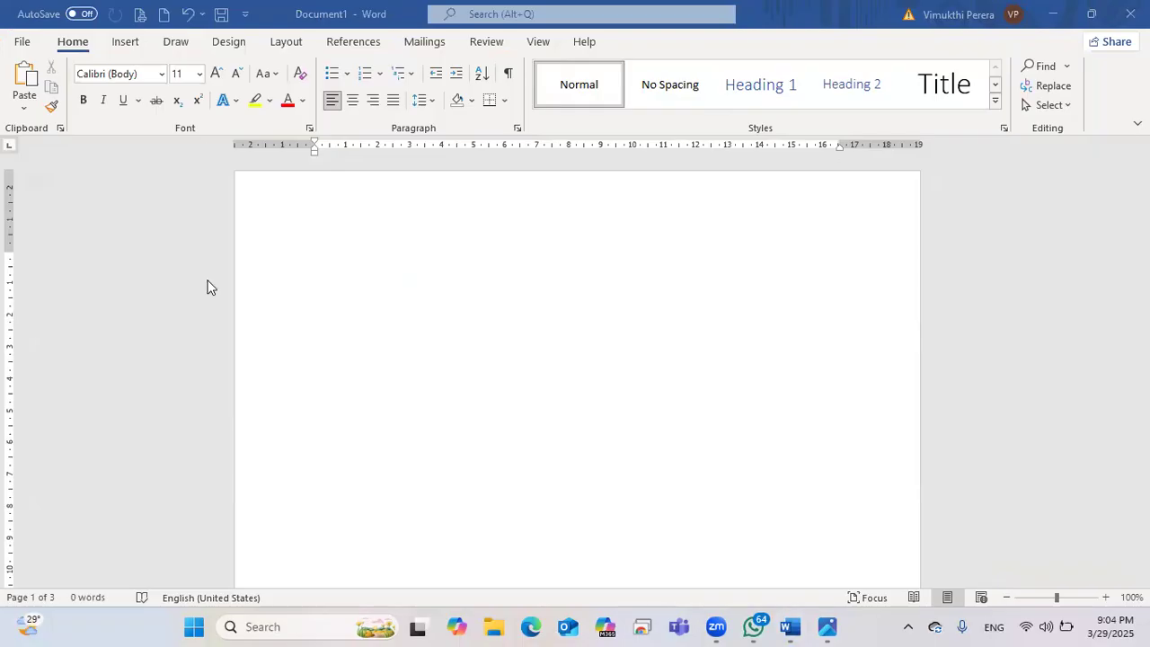
left_click_drag(218, 129, 936, 164)
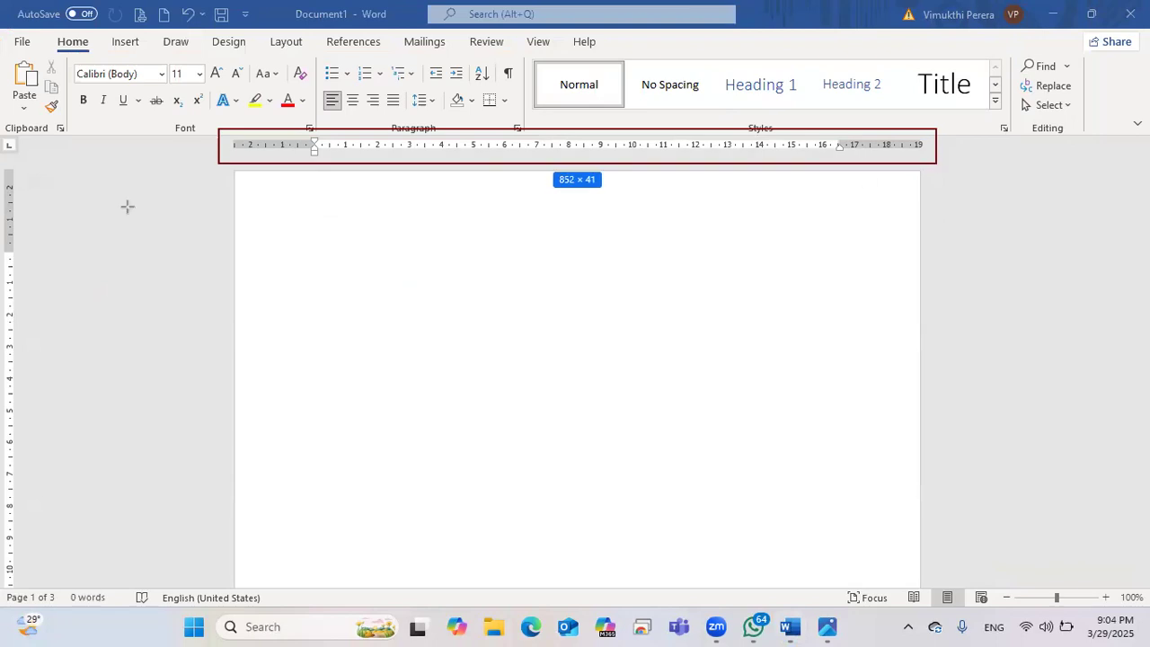
left_click_drag(38, 156, 10, 590)
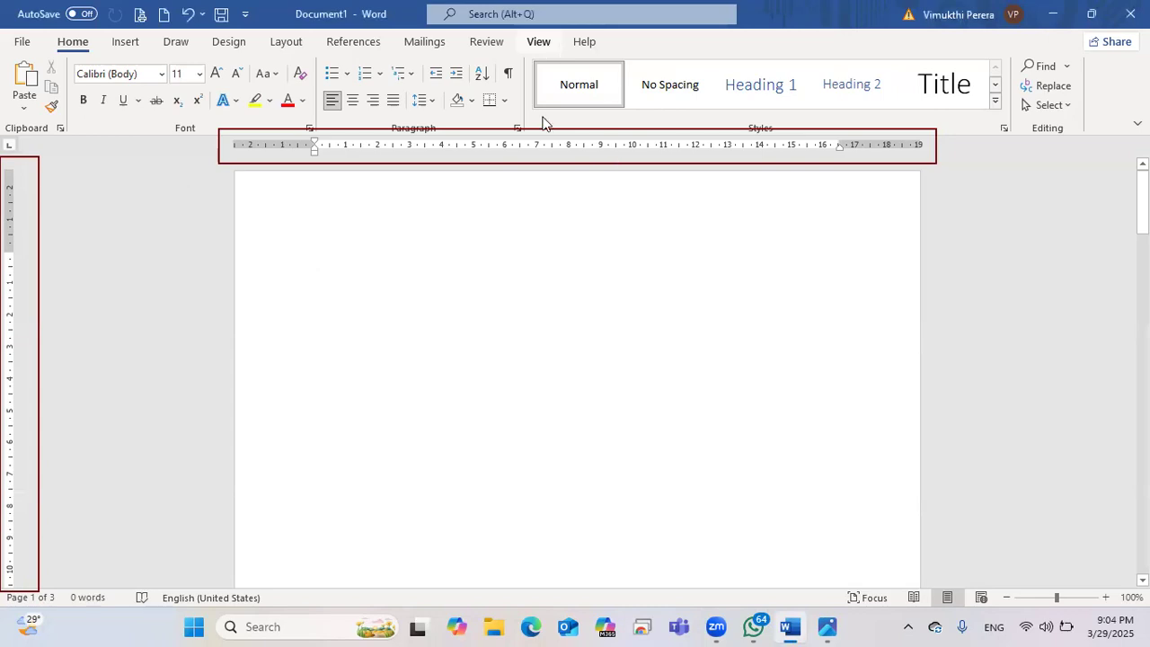
Step: On the View tab, uncheck Ruler and then check it again
left_click(539, 42)
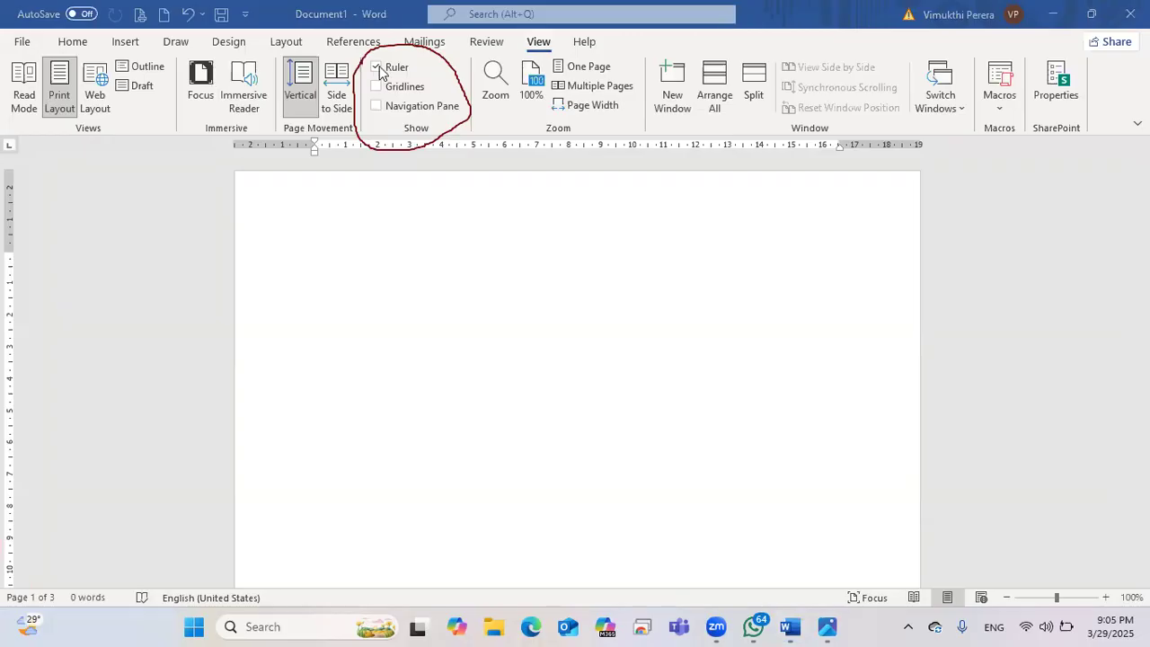
left_click(376, 68)
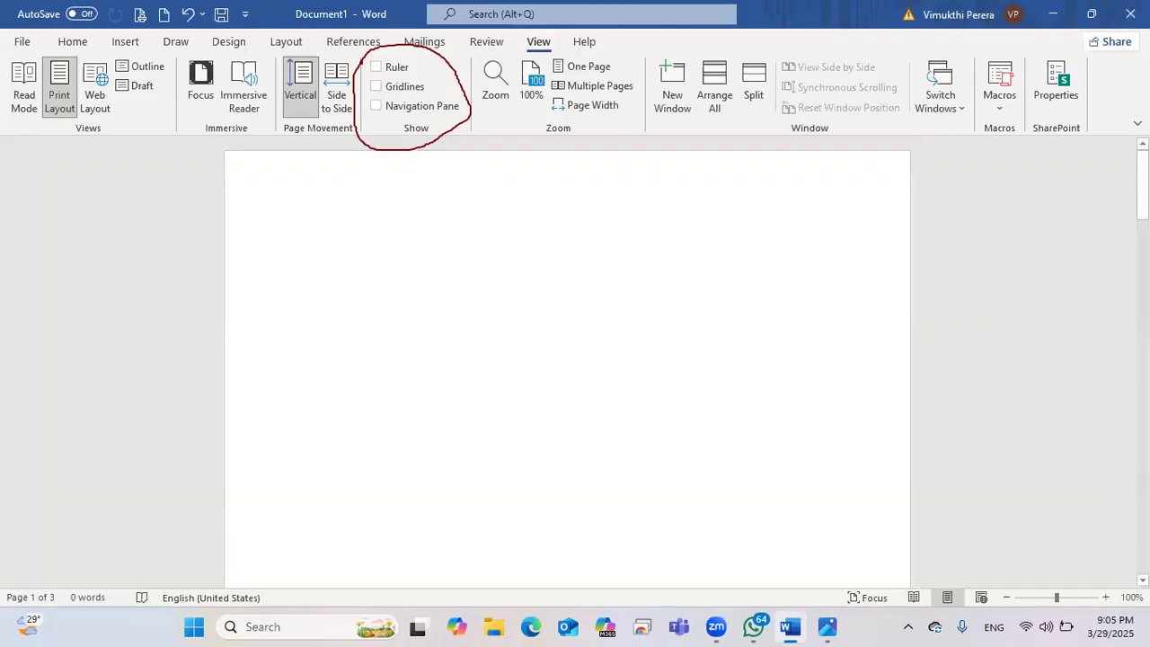
left_click(375, 68)
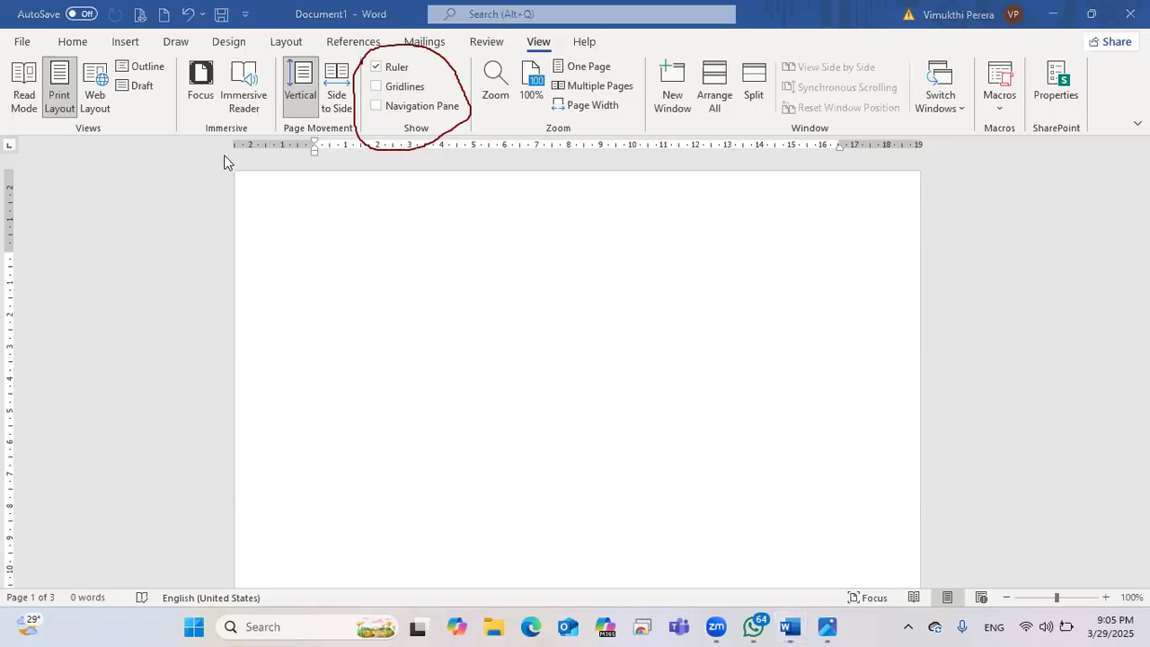
left_click_drag(241, 170, 316, 171)
mouse_move(837, 157)
left_mouse_down()
mouse_move(887, 180)
mouse_move(923, 161)
mouse_move(842, 188)
mouse_move(849, 166)
mouse_move(915, 158)
left_mouse_up()
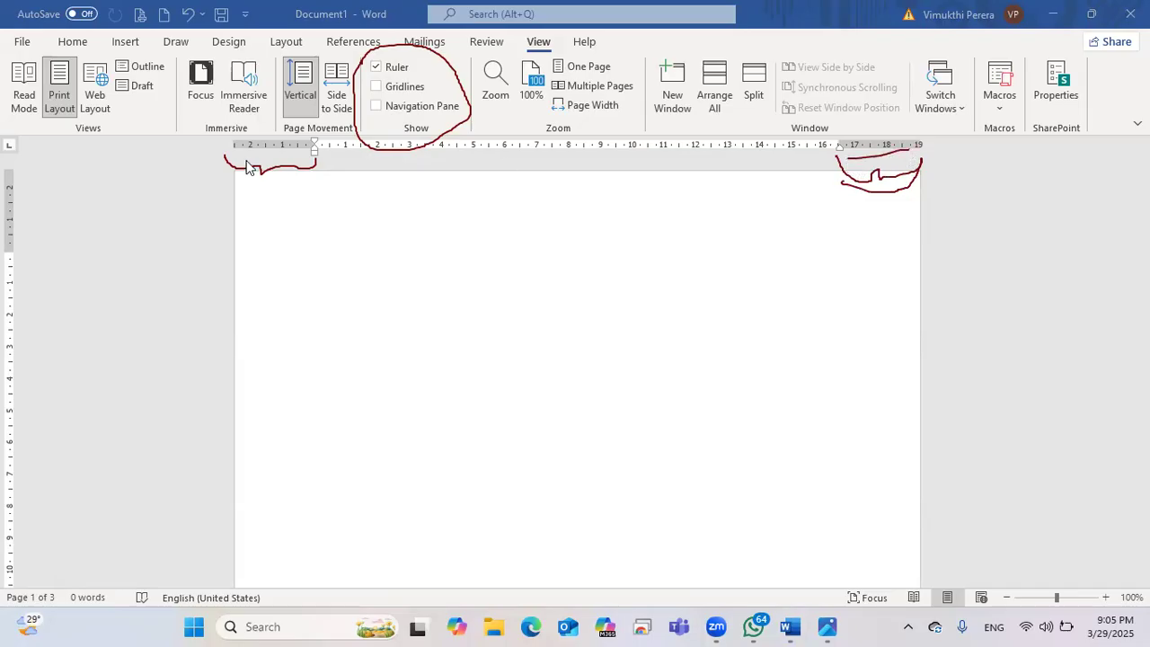
left_click(43, 72)
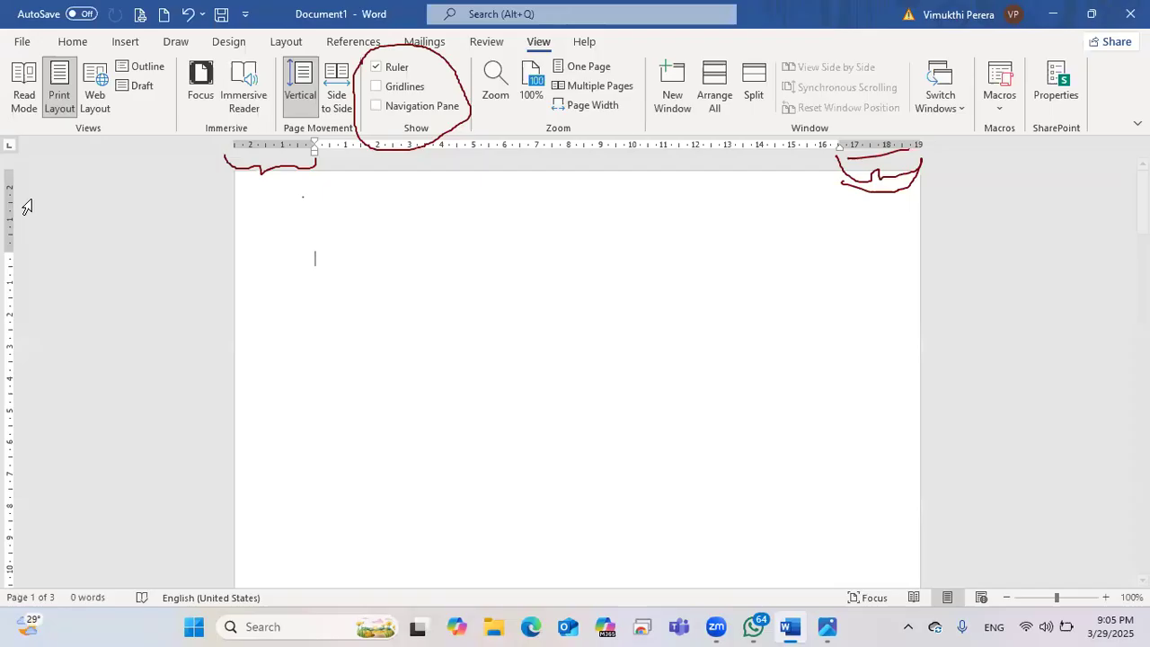
left_click_drag(24, 174, 23, 237)
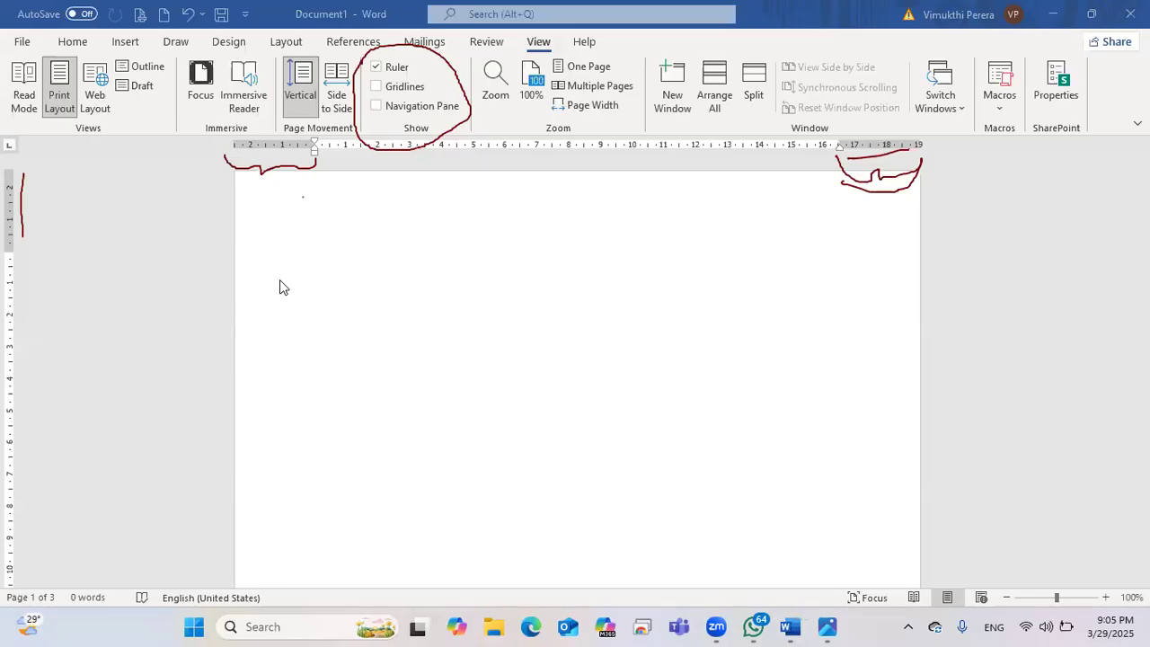
scroll(196, 256, "down", 10)
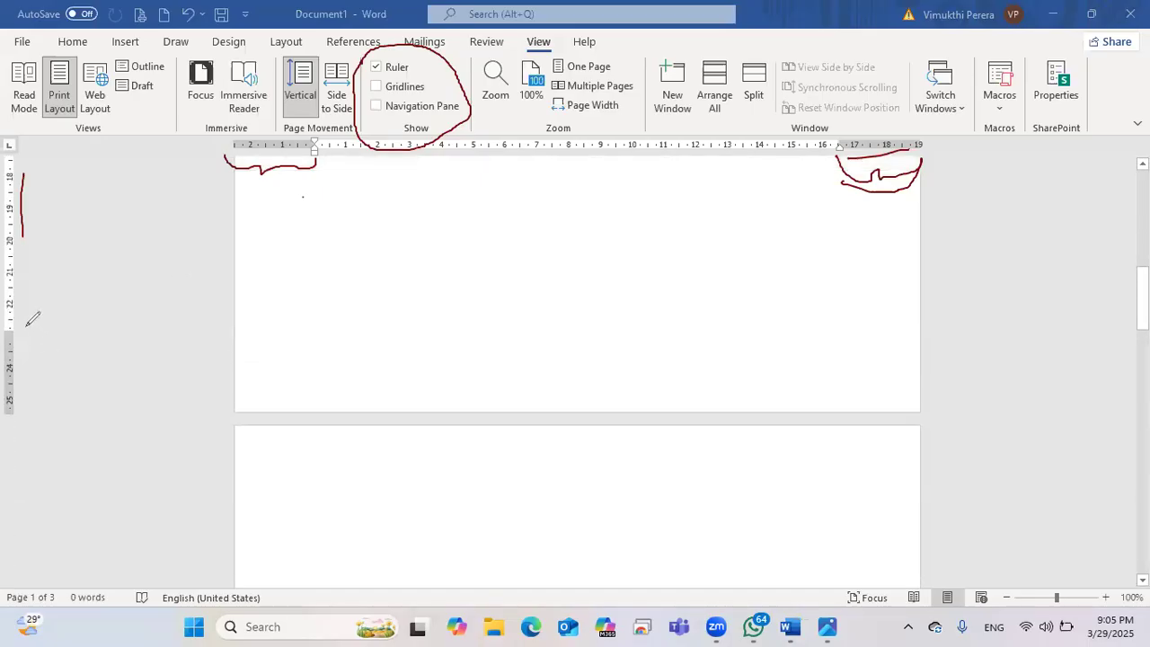
mouse_move(32, 319)
left_mouse_down()
mouse_move(13, 409)
mouse_move(13, 368)
mouse_move(32, 328)
left_mouse_up()
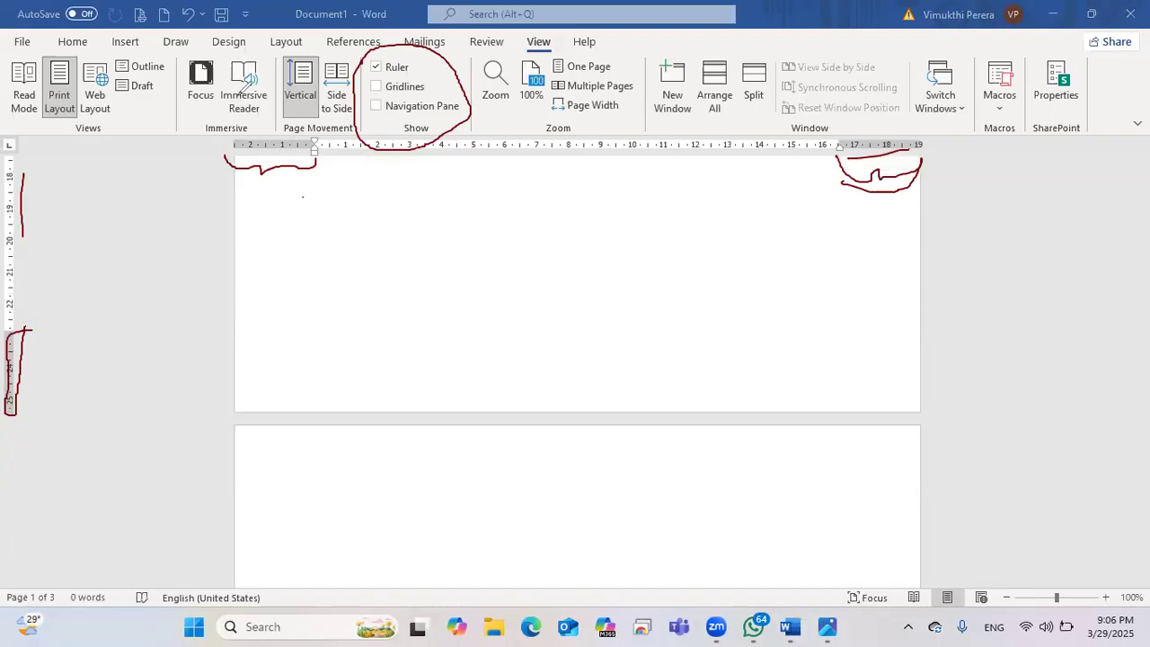
scroll(70, 266, "up", 10)
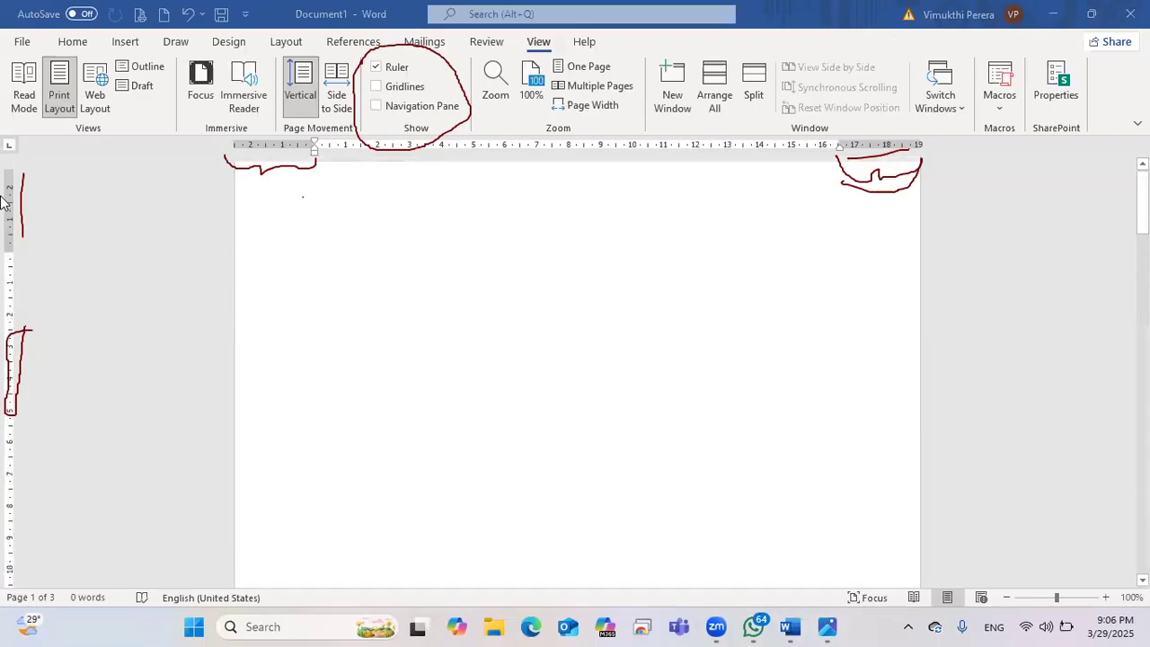
scroll(3, 224, "down", 1)
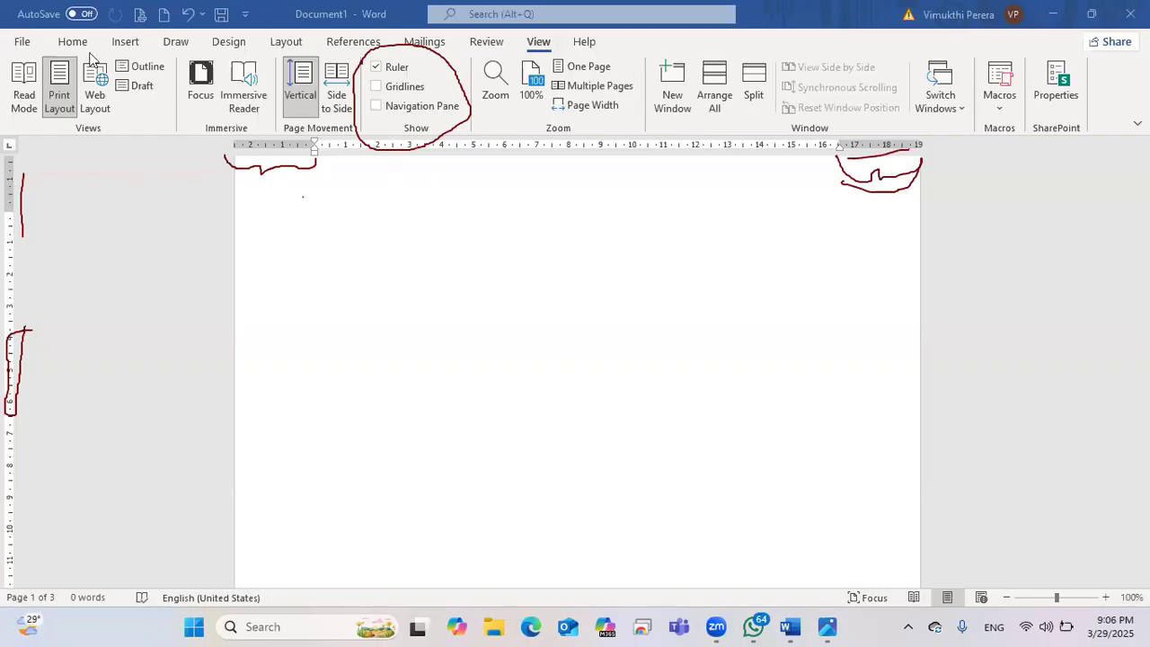
Step: Zoom out to 60% to see two pages, then back in to 110%
left_click(1006, 598)
left_click(1006, 598)
left_click(1006, 597)
left_click(1007, 597)
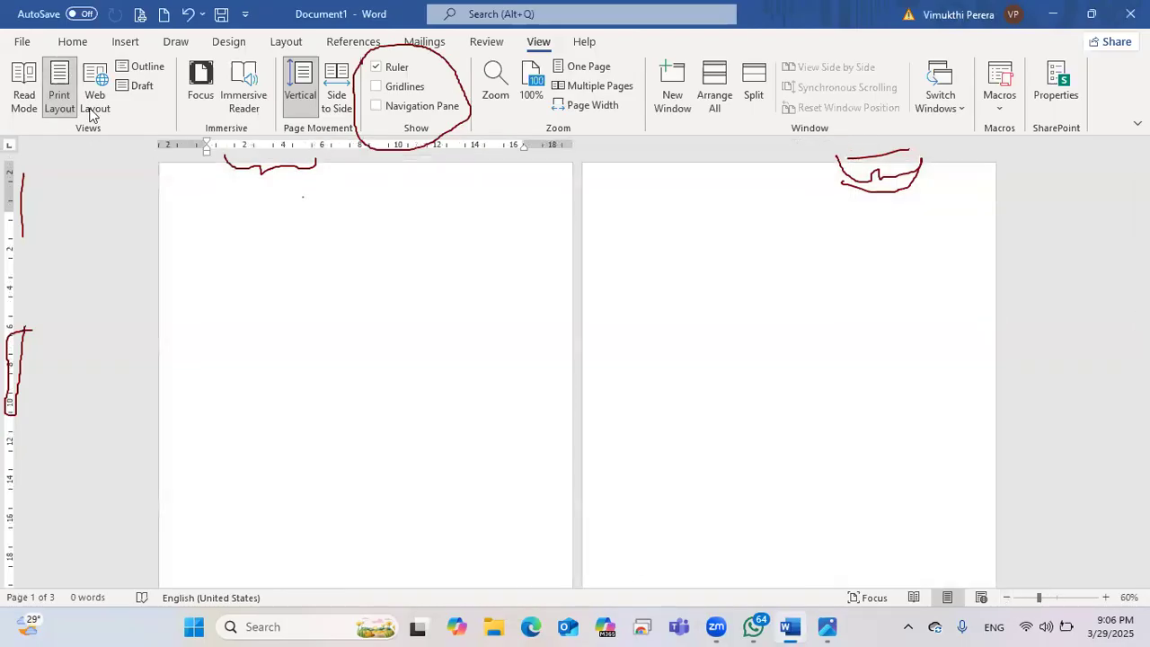
left_click(1105, 598)
left_click(1105, 597)
left_click(1105, 598)
left_click(1105, 597)
left_click(1105, 598)
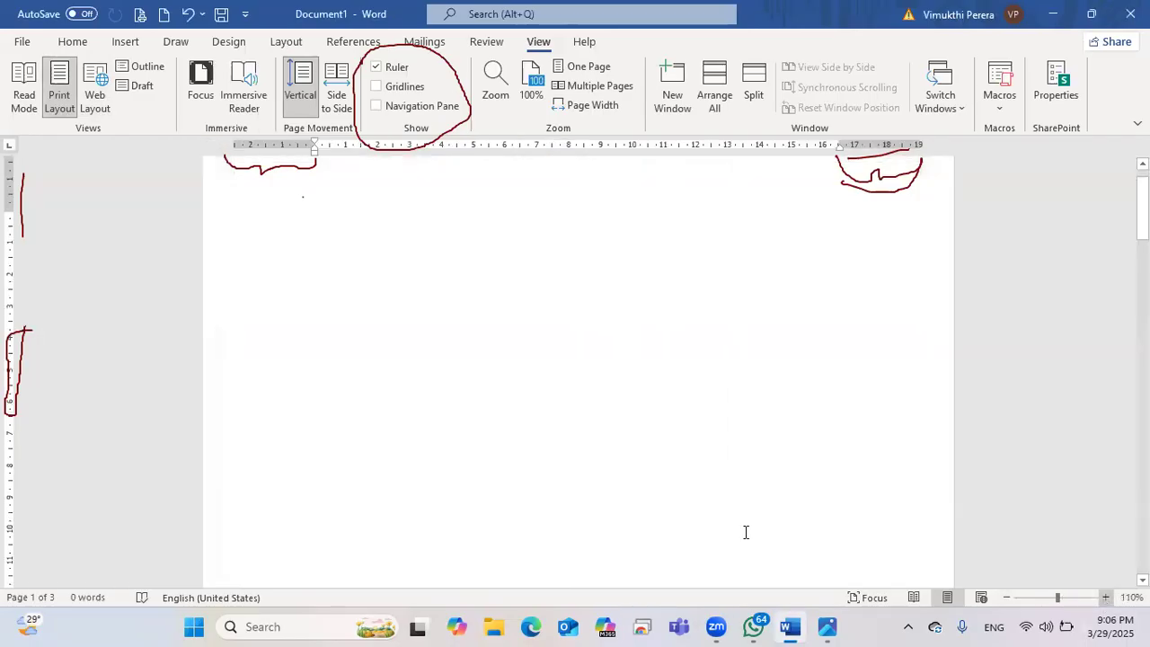
Step: Remove the trailing blank lines so the document shrinks to a single page
scroll(745, 531, "down", 10)
scroll(509, 510, "down", 8)
scroll(478, 555, "down", 3)
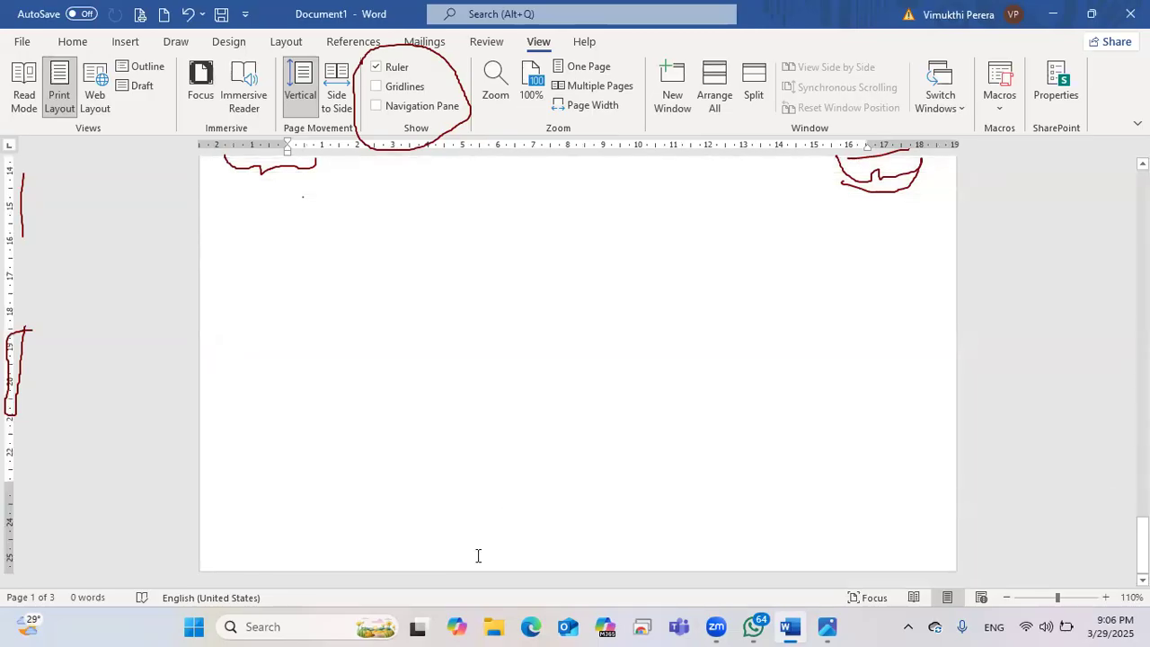
key("BackSpace")
key("BackSpace")
key("BackSpace")
key("BackSpace")
key("BackSpace")
key("BackSpace")
key("BackSpace")
key("BackSpace")
key("BackSpace")
key("BackSpace")
key("BackSpace")
key("BackSpace")
key("BackSpace")
key("BackSpace")
key("BackSpace")
key("BackSpace")
key("BackSpace")
key("BackSpace")
key("BackSpace")
key("BackSpace")
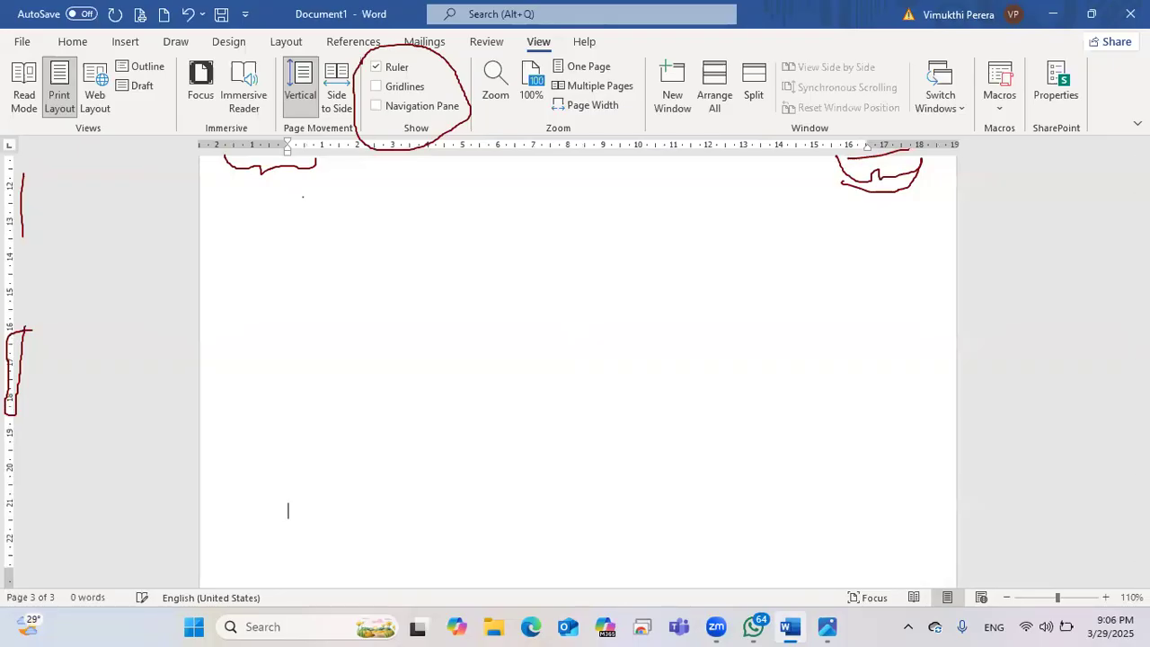
key("BackSpace")
key("BackSpace")
key("BackSpace")
key("BackSpace")
key("BackSpace")
key("BackSpace")
key("BackSpace")
key("BackSpace")
key("BackSpace")
key("BackSpace")
key("BackSpace")
key("BackSpace")
key("BackSpace")
key("BackSpace")
key("BackSpace")
key("BackSpace")
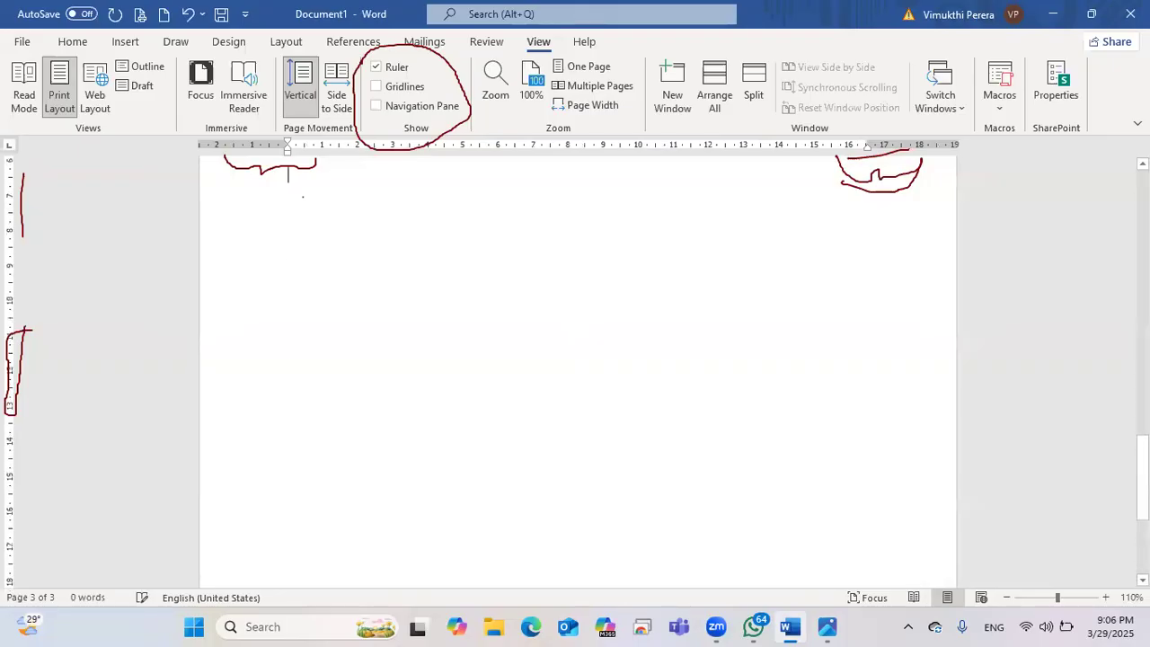
key("BackSpace")
key("BackSpace")
key("BackSpace")
key("BackSpace")
key("BackSpace")
key("BackSpace")
key("BackSpace")
key("BackSpace")
key("BackSpace")
key("BackSpace")
key("BackSpace")
key("BackSpace")
key("BackSpace")
key("BackSpace")
key("BackSpace")
key("BackSpace")
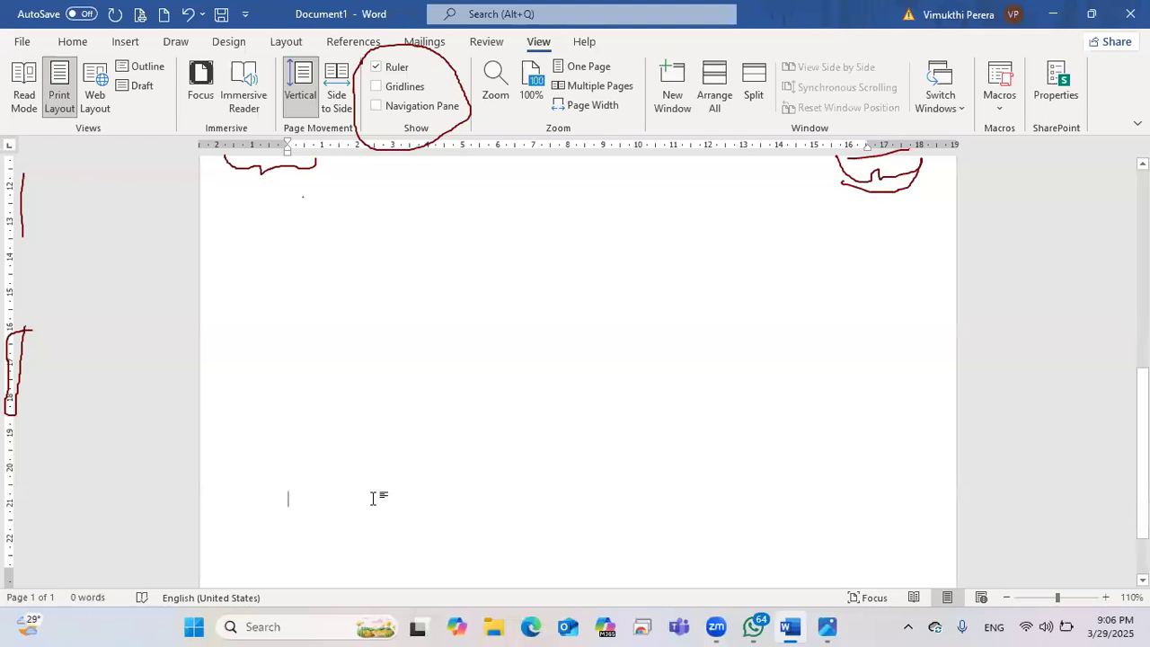
Step: Preview Web Layout, return to Print Layout, and zoom out to 50% then 40%
left_click(995, 598)
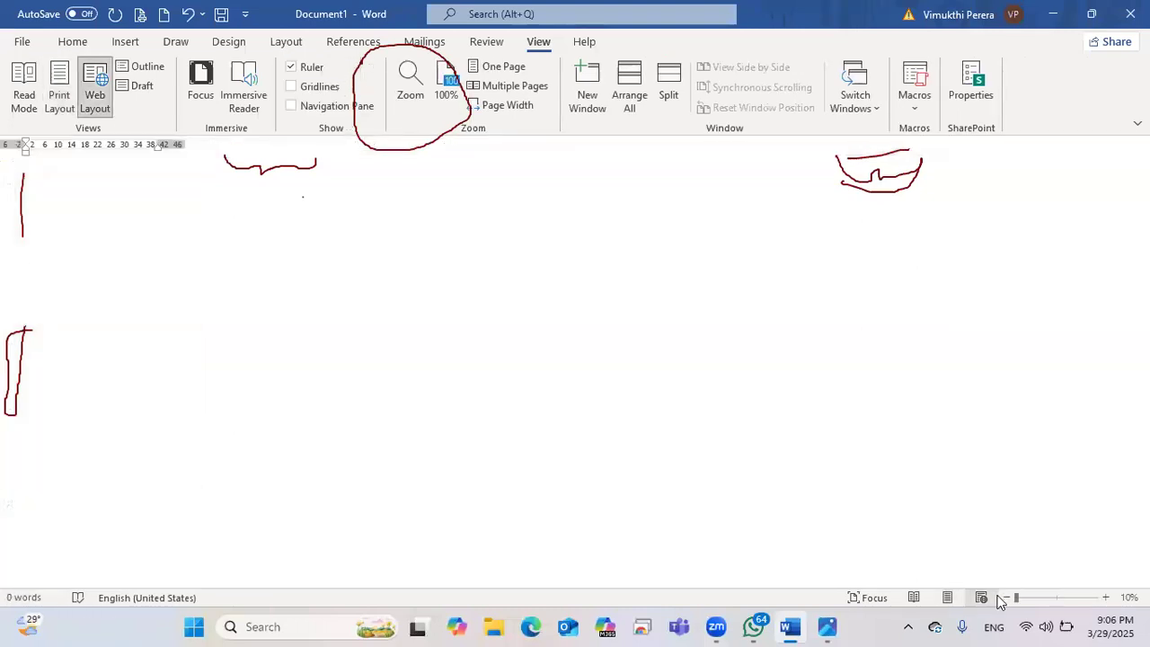
left_click(948, 598)
left_click(1007, 600)
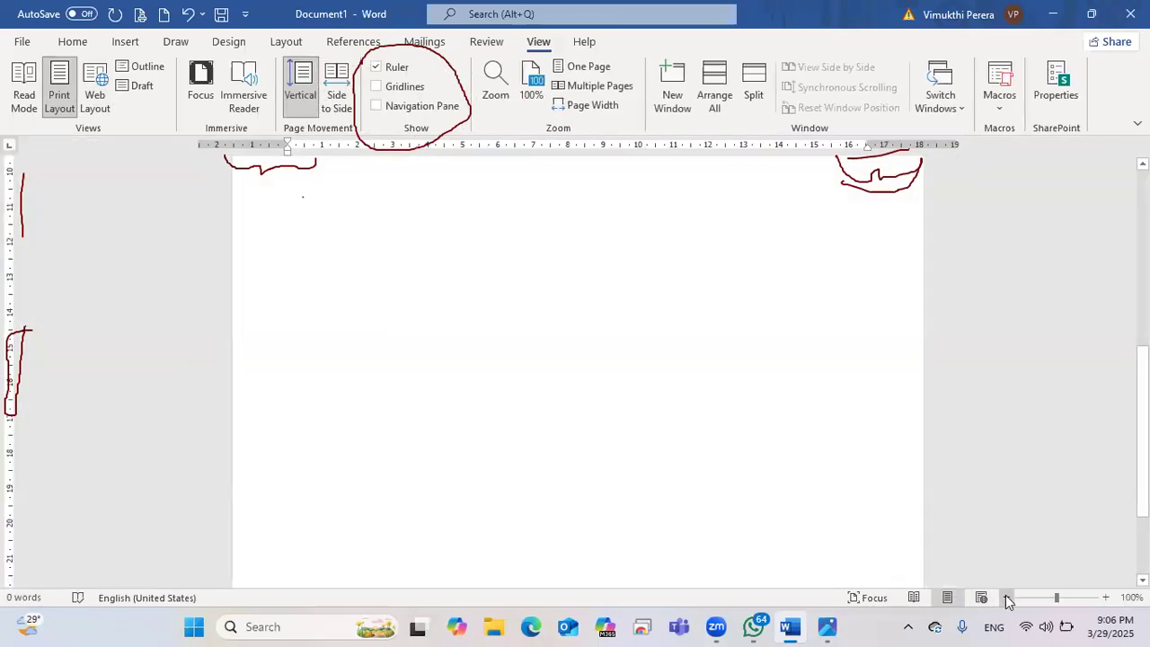
left_click(1007, 600)
left_click(1007, 600)
left_click(1008, 599)
left_click(1007, 600)
left_click(1007, 599)
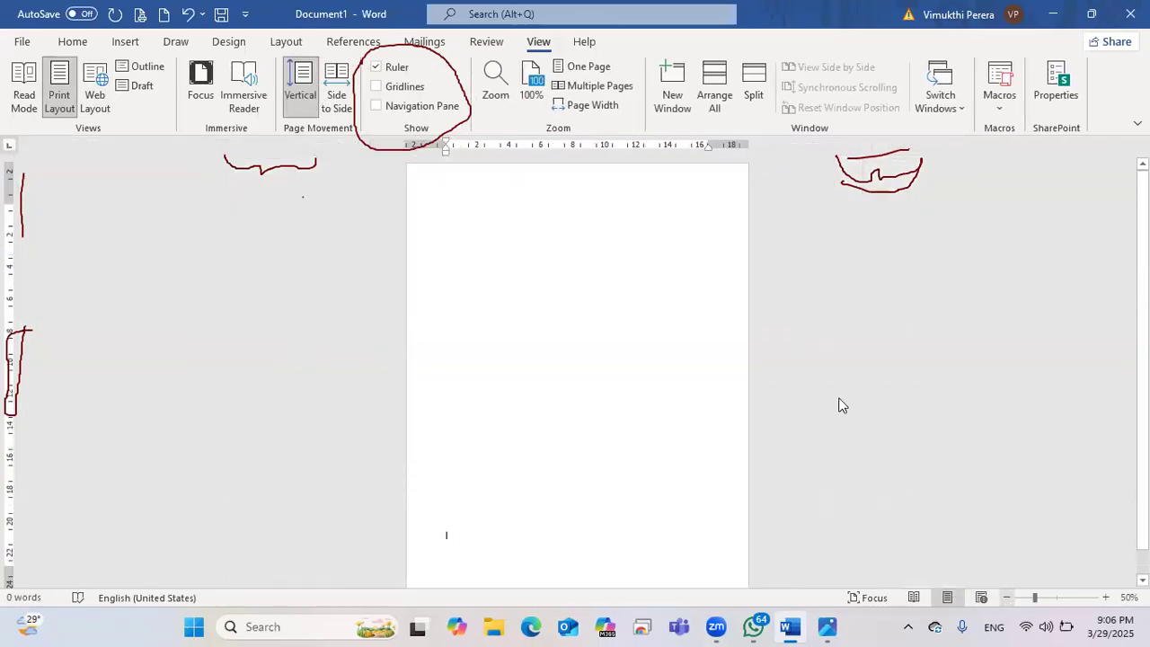
left_click(1007, 599)
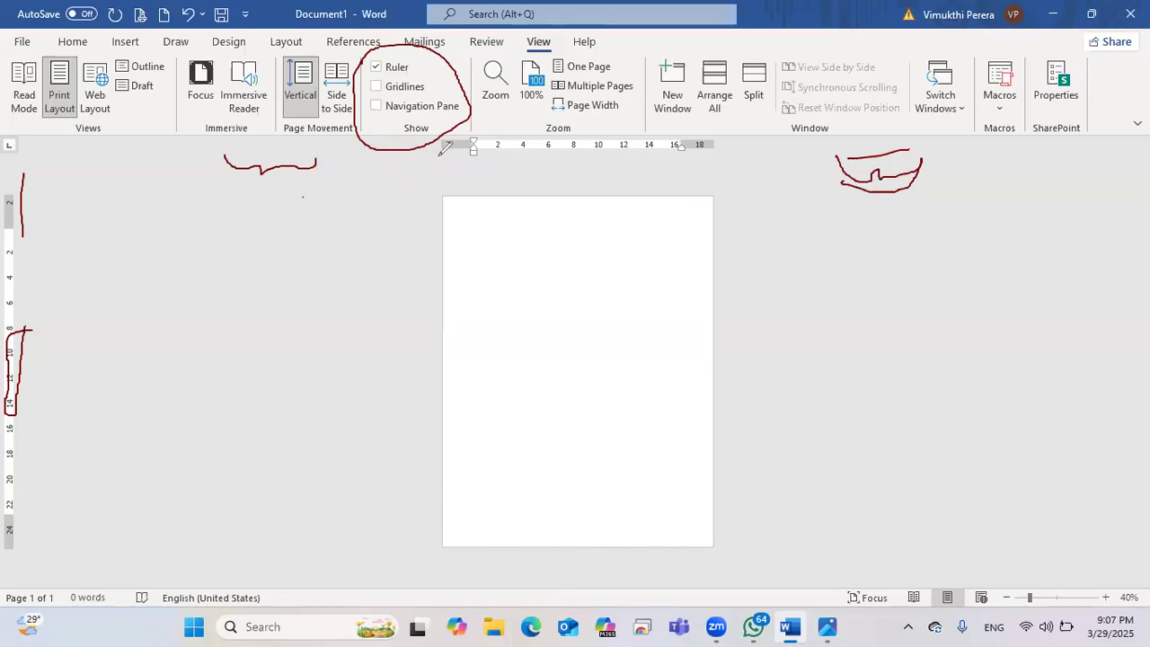
Step: Annotate the ruler's left and right margin markers and draw the page's left margin line
mouse_move(439, 154)
left_mouse_down()
mouse_move(444, 164)
mouse_move(473, 159)
left_mouse_up()
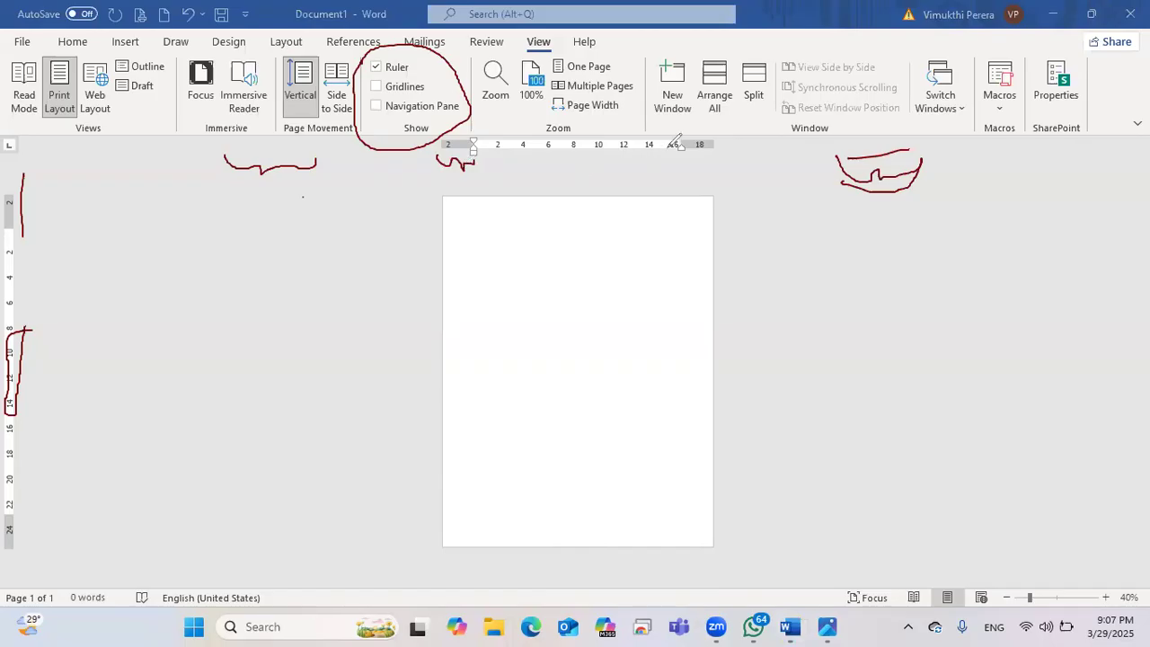
mouse_move(681, 155)
left_mouse_down()
mouse_move(710, 167)
mouse_move(722, 157)
left_mouse_up()
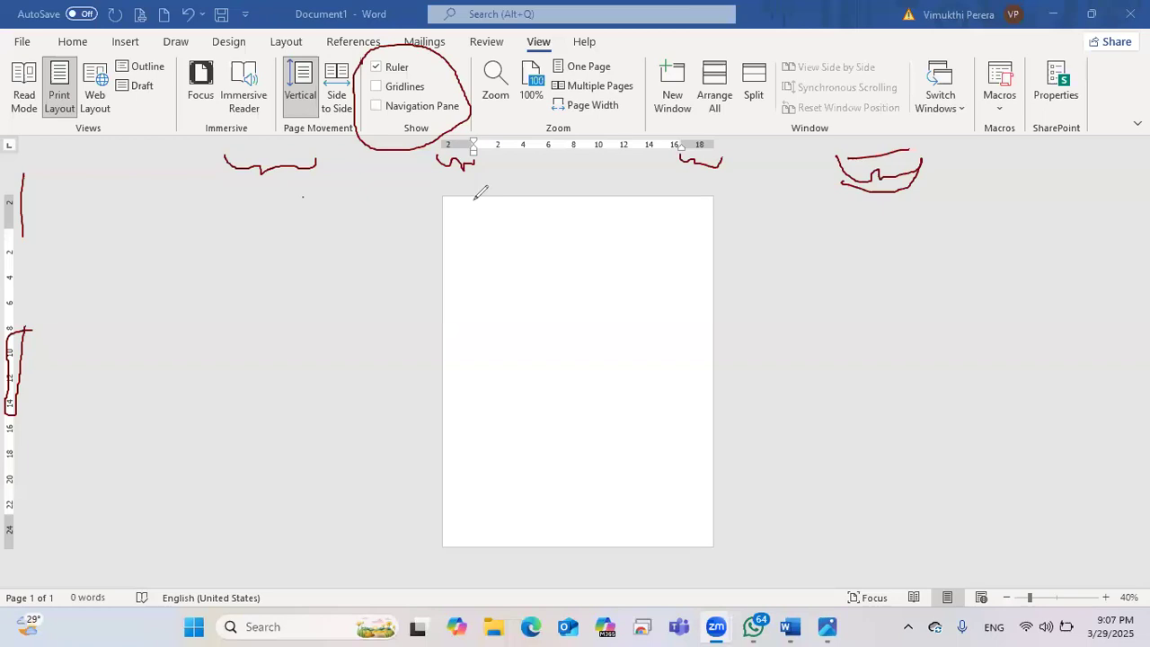
left_click_drag(479, 182, 467, 558)
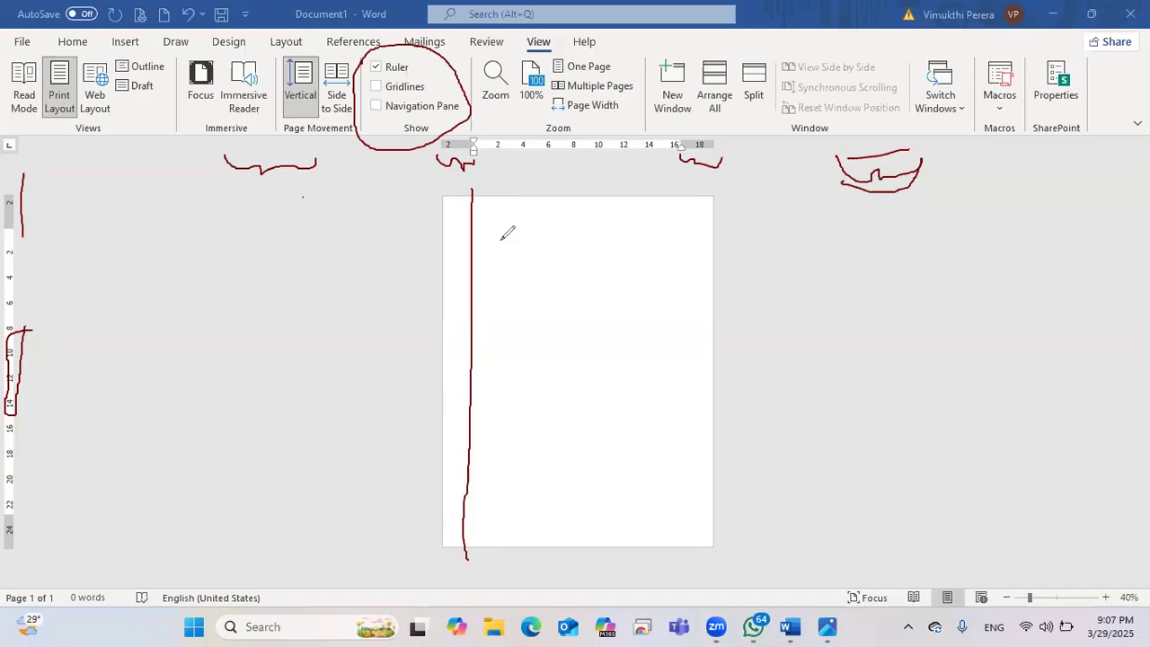
Step: Sketch guide lines for text lines and the right margin on the page
left_click_drag(467, 241, 801, 243)
left_click_drag(445, 276, 731, 289)
left_click_drag(447, 337, 795, 332)
left_click(446, 254)
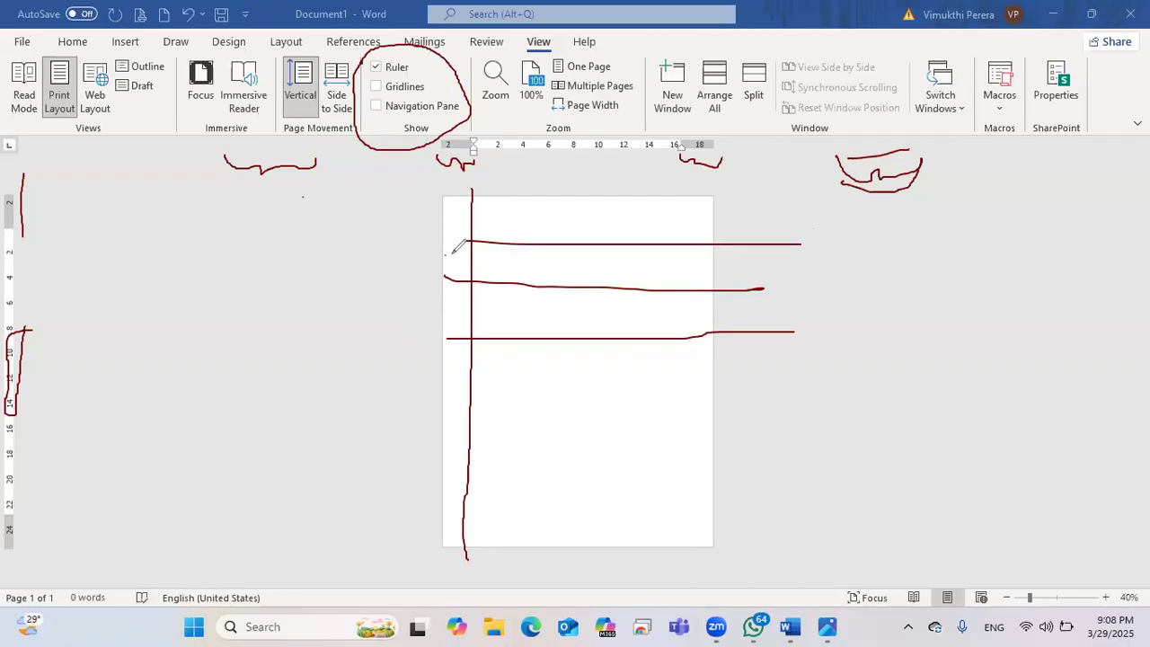
left_click_drag(468, 240, 570, 240)
left_click_drag(680, 196, 684, 539)
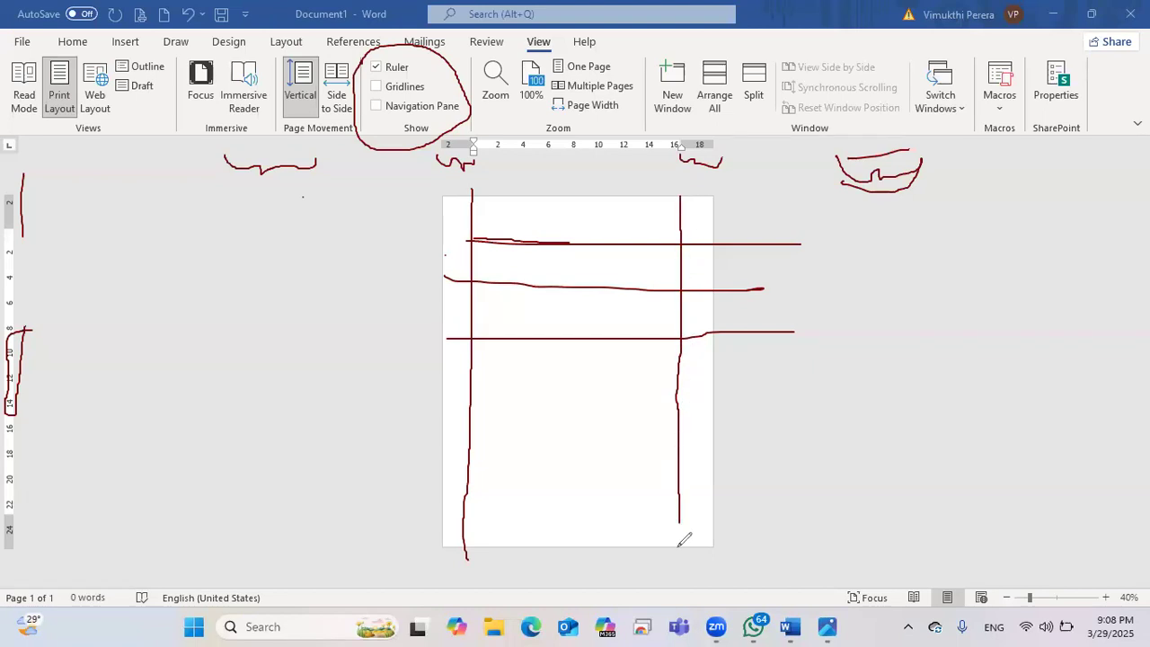
mouse_move(686, 232)
left_mouse_down()
mouse_move(706, 228)
mouse_move(695, 241)
left_mouse_up()
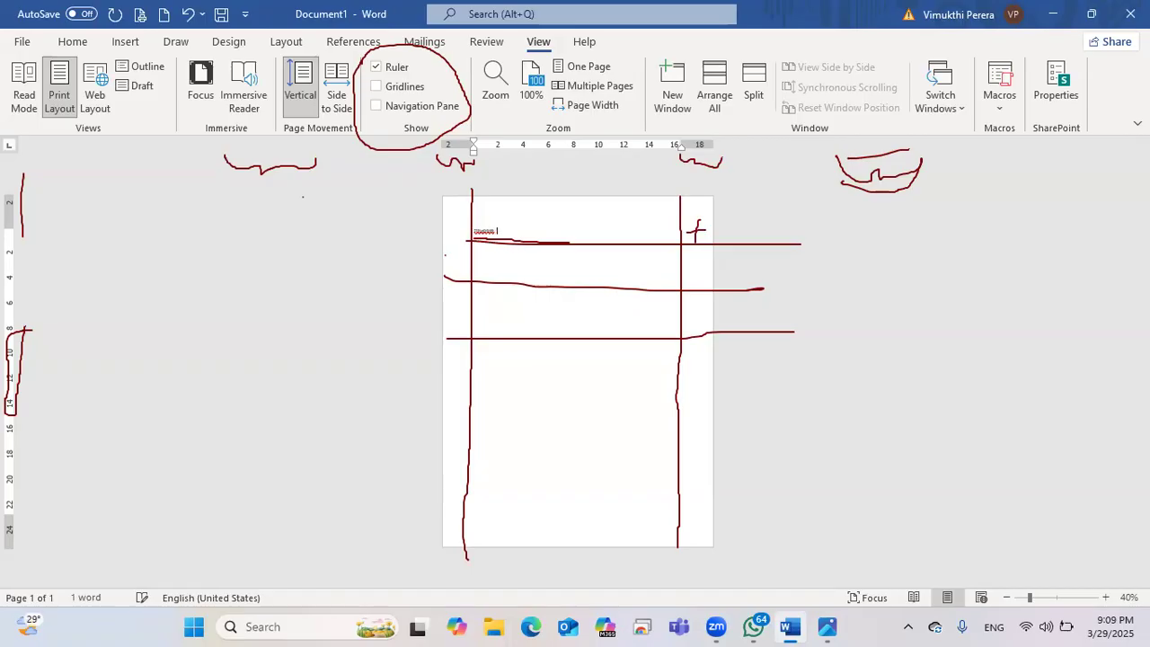
Step: Zoom in to 80% and erase the margin annotations
left_click(1106, 597)
left_click(1105, 597)
left_click(1105, 597)
left_click(1105, 597)
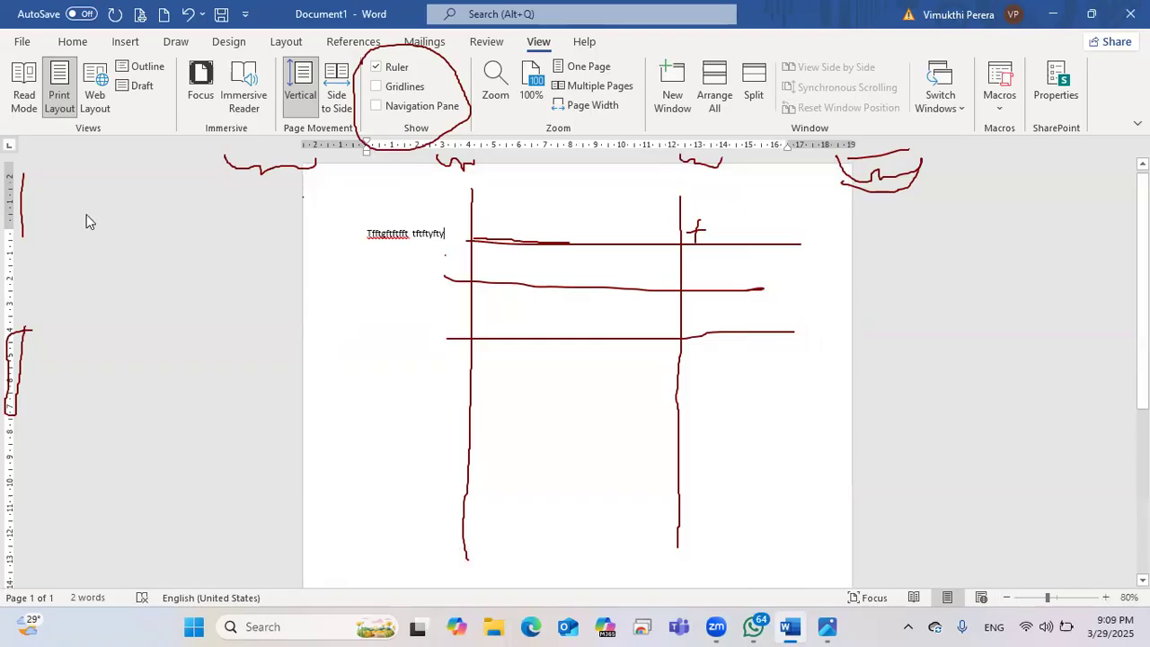
mouse_move(472, 256)
left_mouse_down()
mouse_move(596, 338)
mouse_move(735, 211)
mouse_move(912, 157)
mouse_move(520, 138)
mouse_move(441, 158)
mouse_move(283, 162)
mouse_move(388, 212)
left_mouse_up()
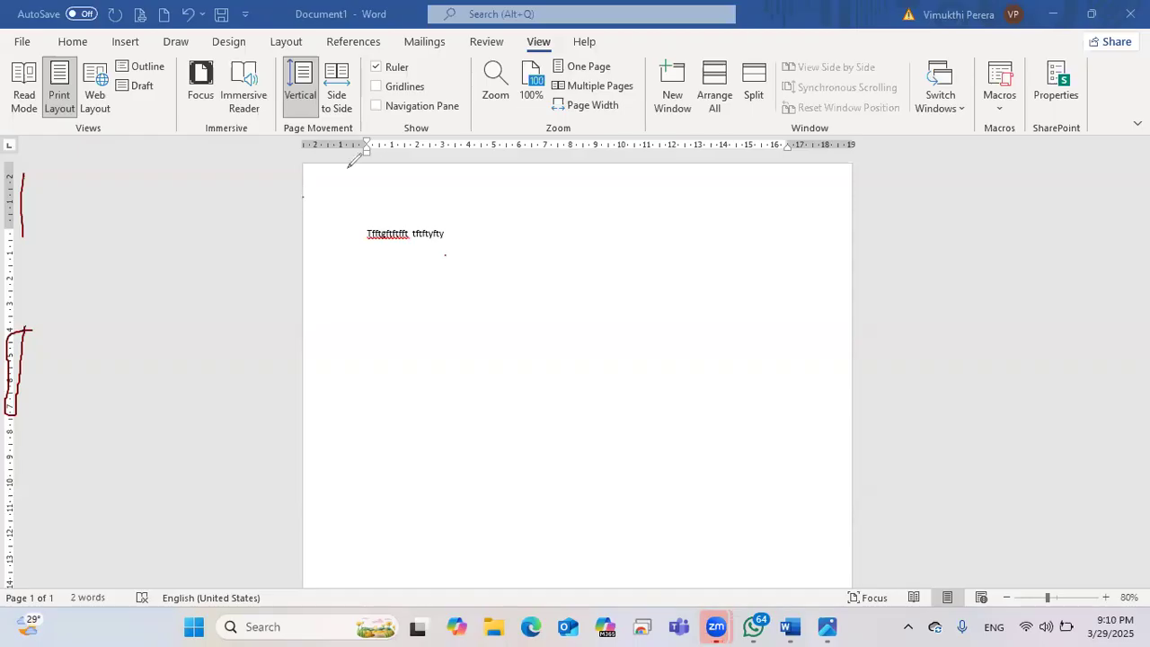
Step: Trace the left and right margins, then type a line of nonsense words ending in 'jih'
left_click_drag(368, 153, 358, 573)
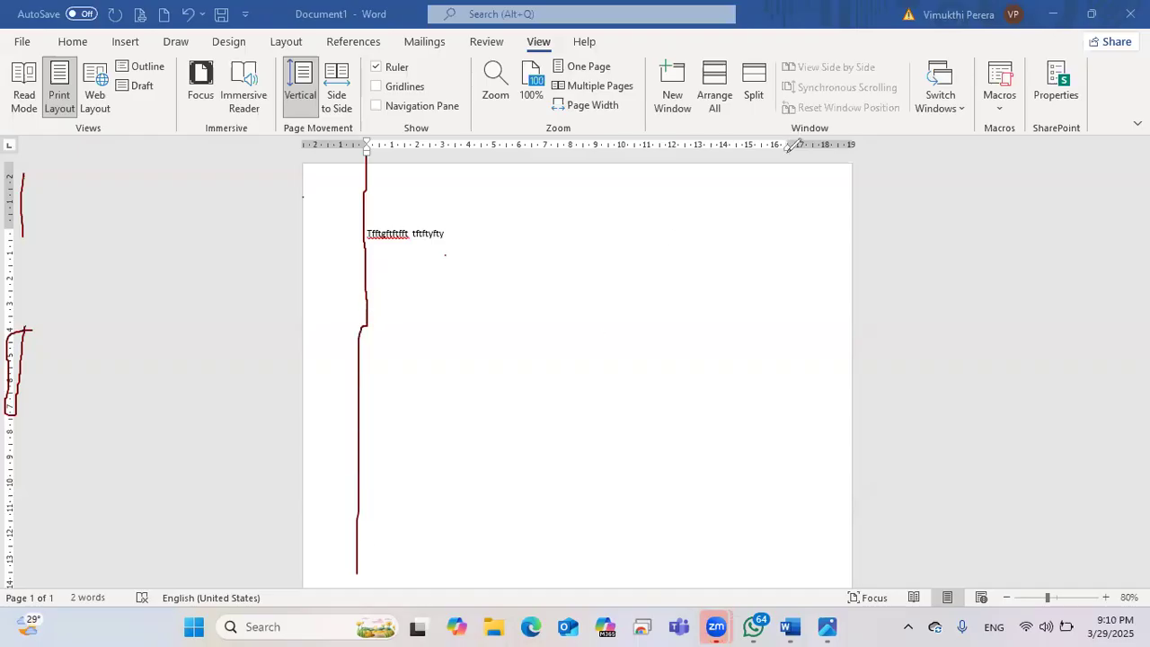
left_click_drag(788, 165, 796, 586)
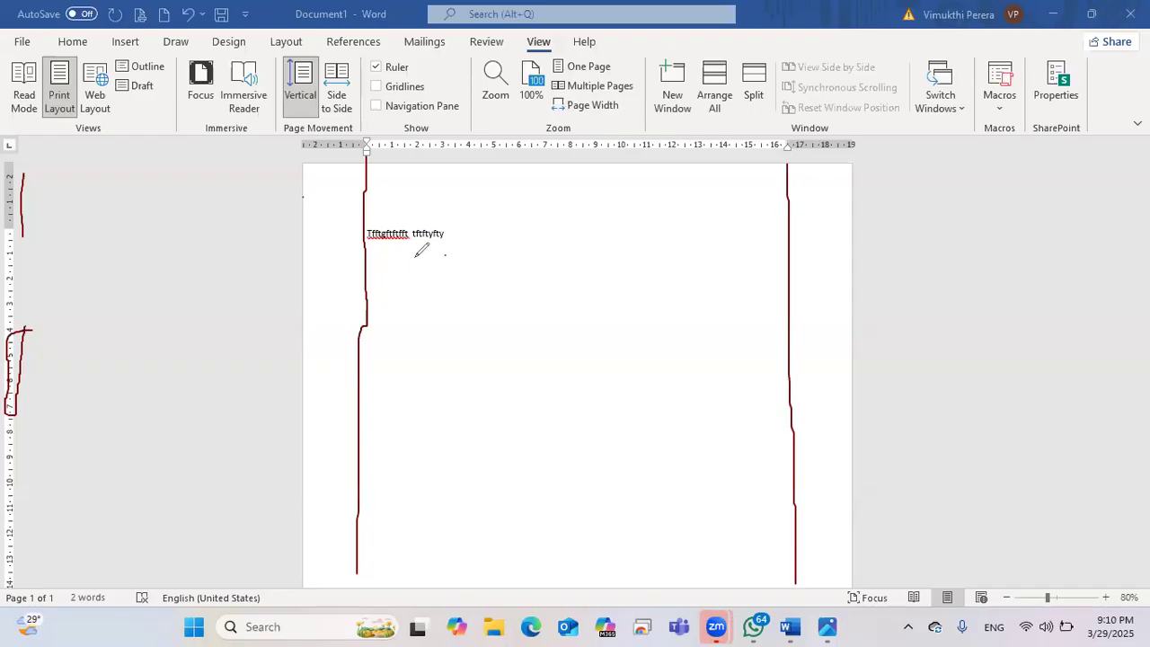
type("buhghgug vguyguihui")
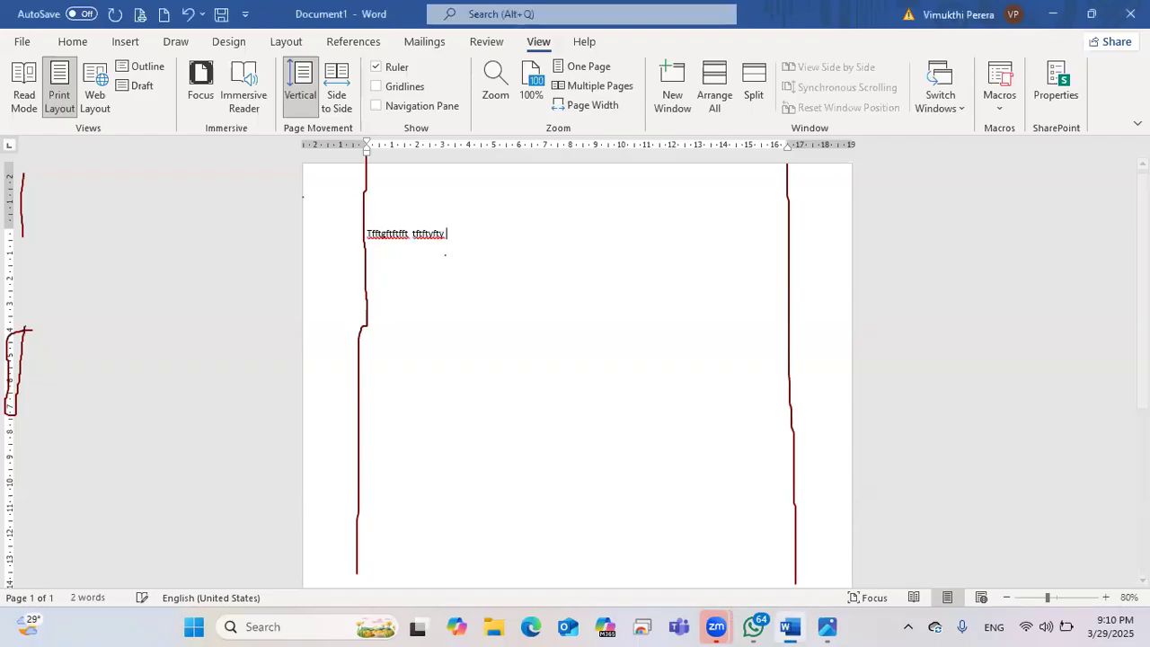
type("hioh")
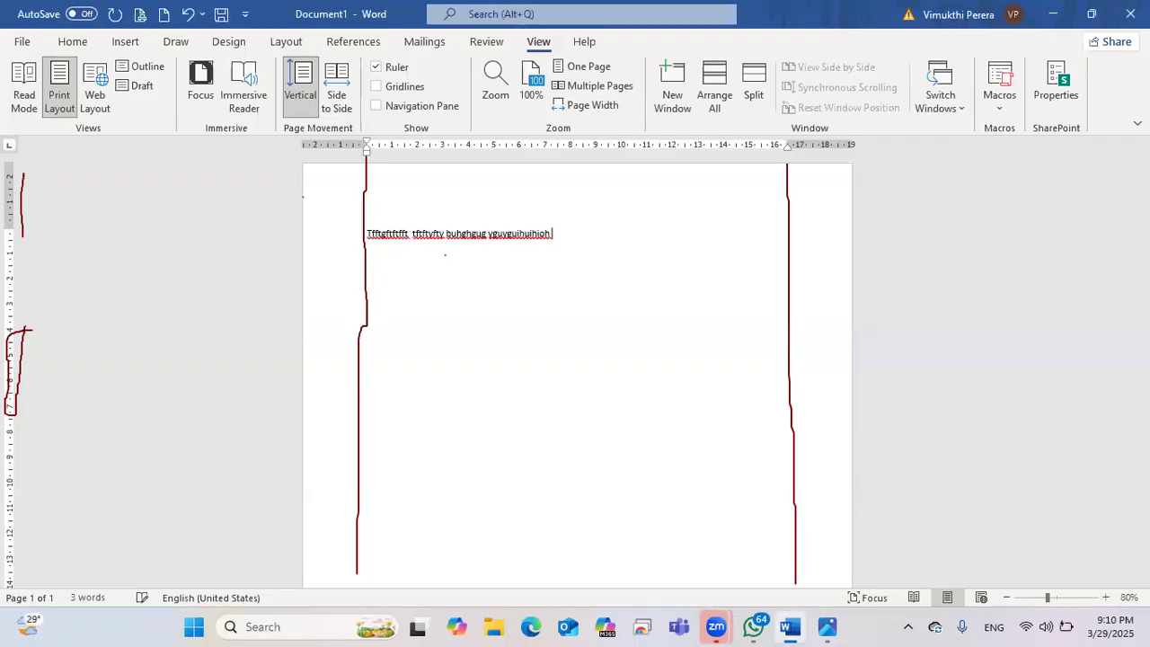
type(" huhuihojiiihuio fdtfy")
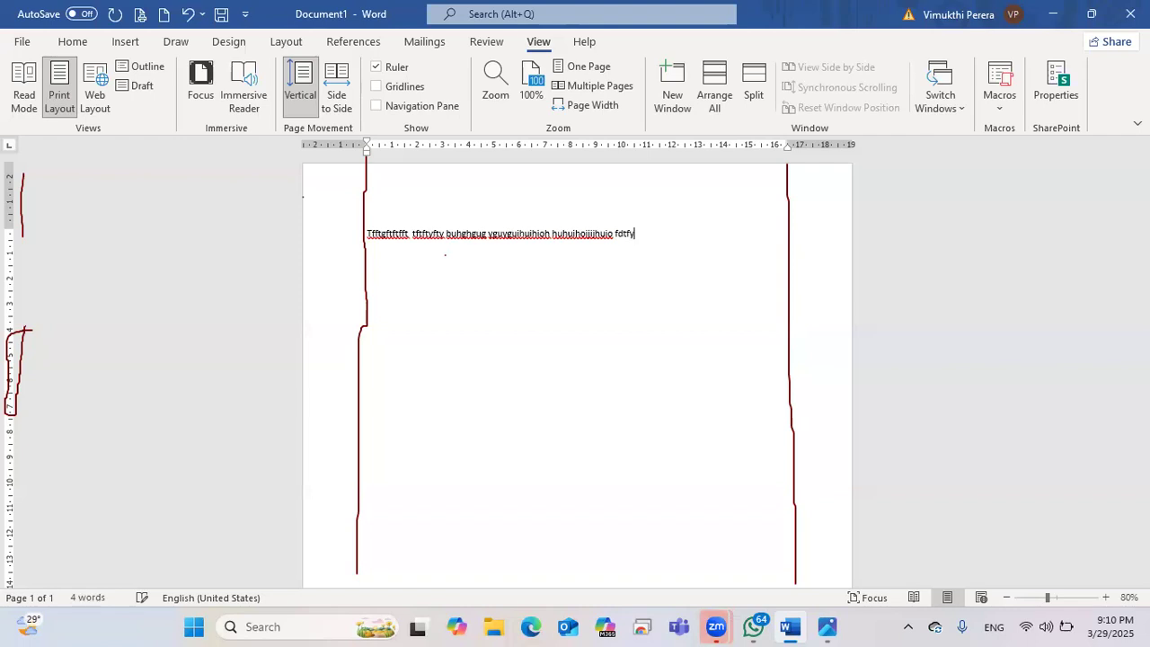
type("gyhui iujiujiou ")
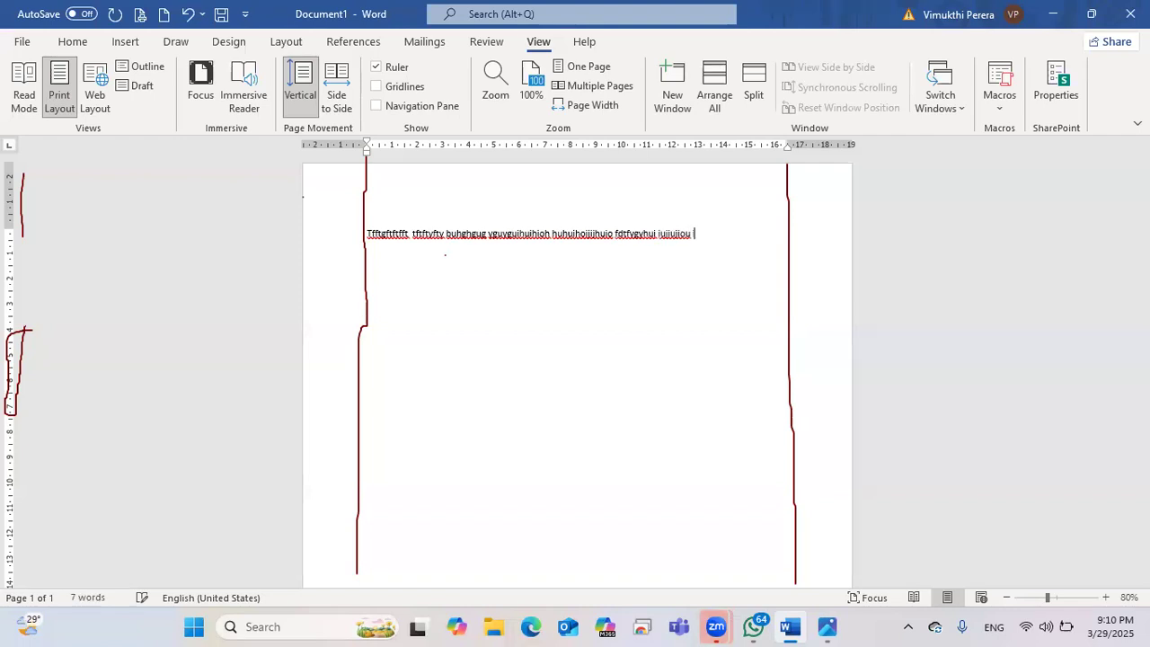
type("iuiouiopuopuiopuiopuoip")
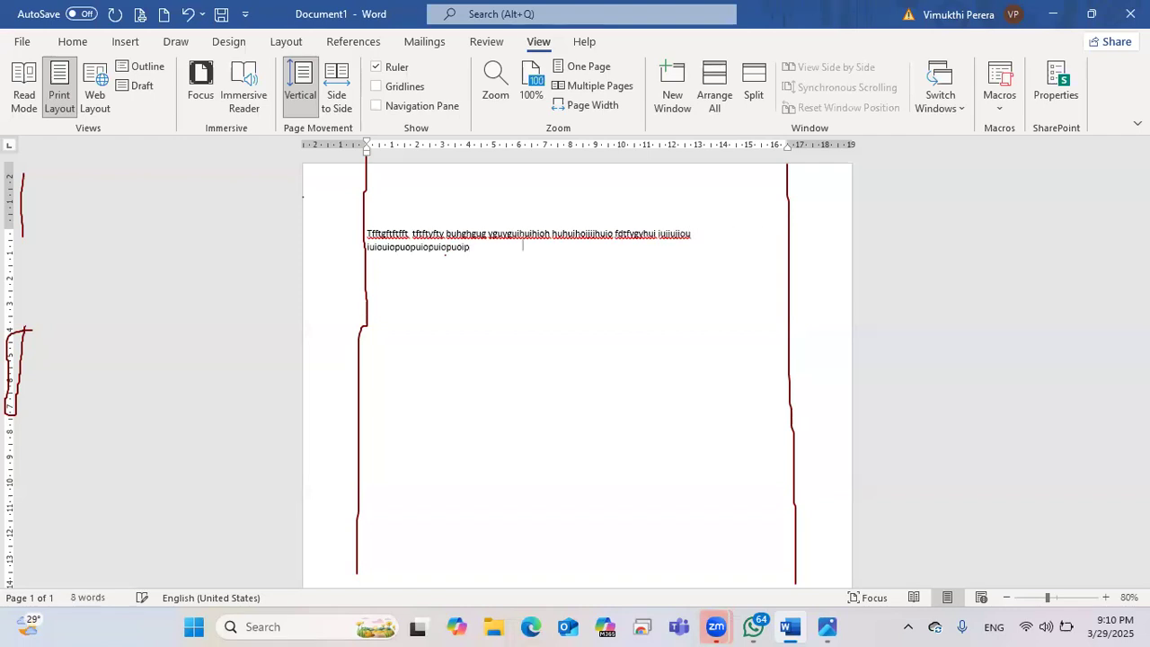
key("BackSpace")
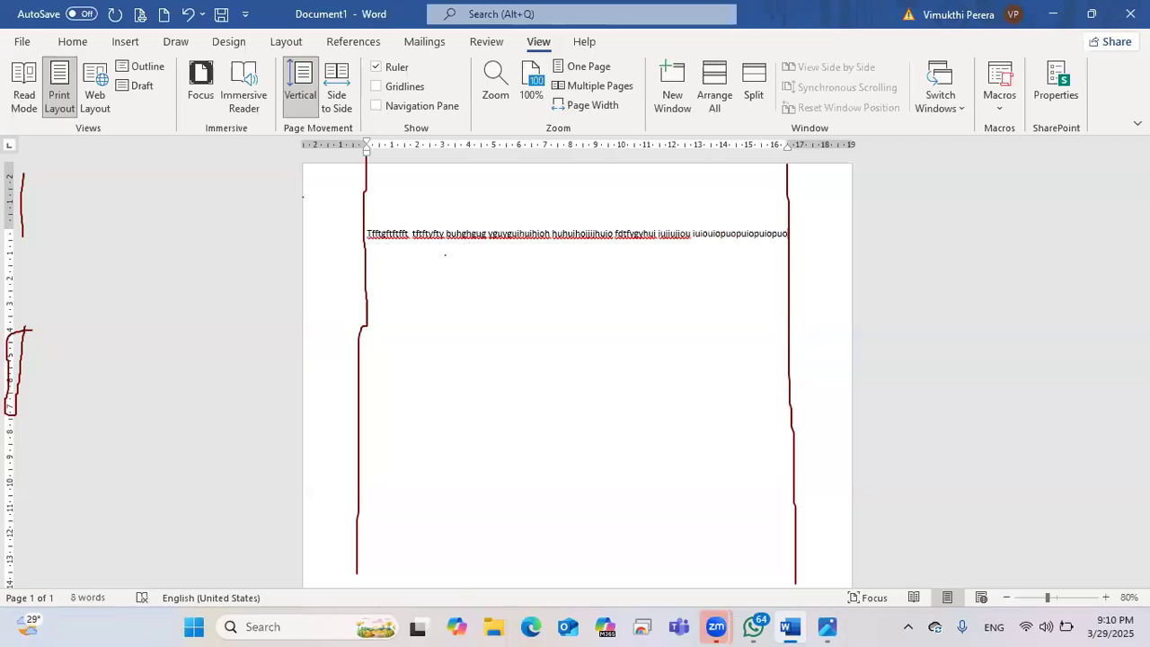
type("jih")
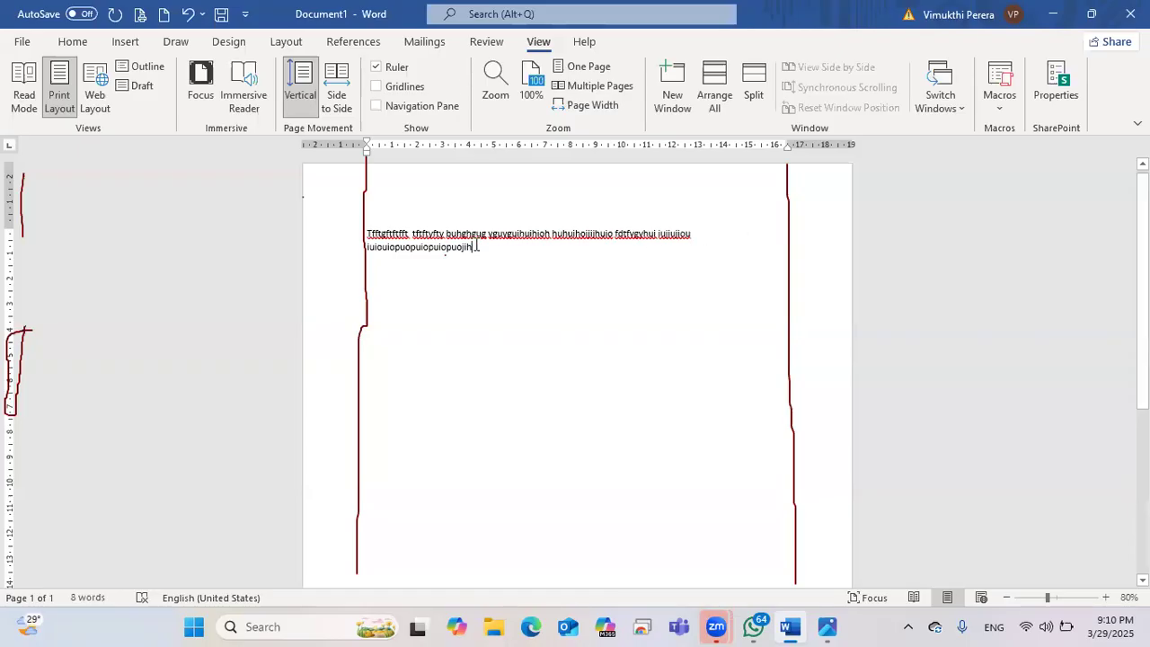
Step: Replace the second-line word with 'ftytyug ygyuggiu yguuyg' and insert 'ij' before the last word
left_click_drag(473, 248, 365, 248)
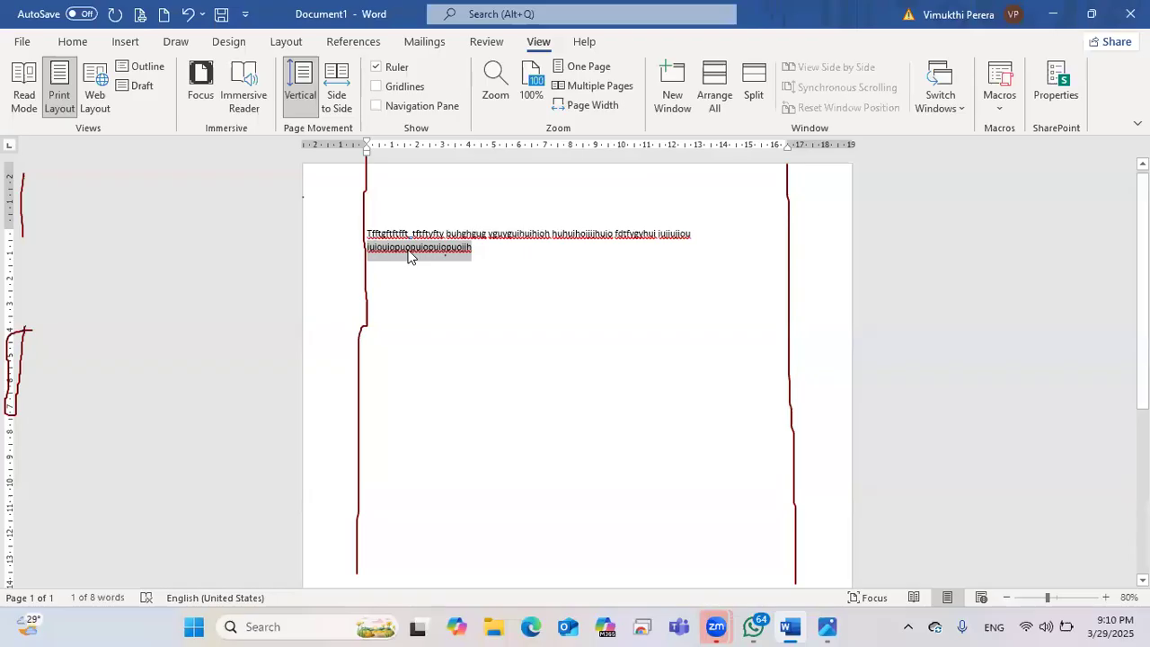
key("BackSpace")
type("ftytyug ygyuggiu")
type(" yguuyg")
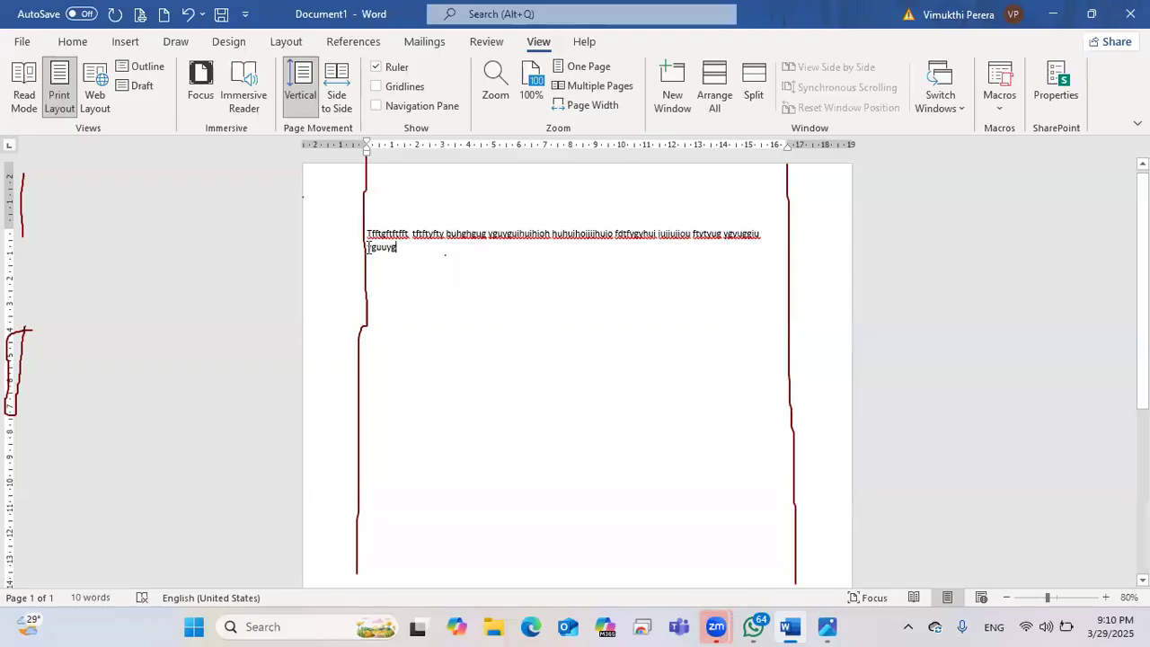
left_click_drag(369, 248, 396, 248)
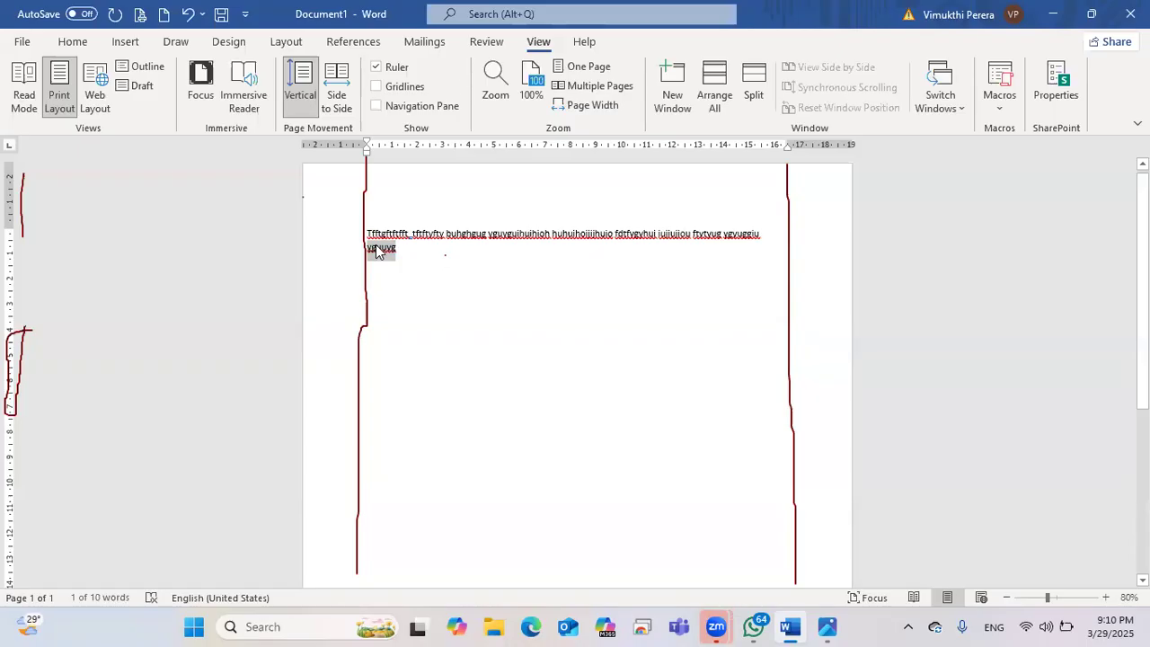
left_click(763, 235)
type("ij")
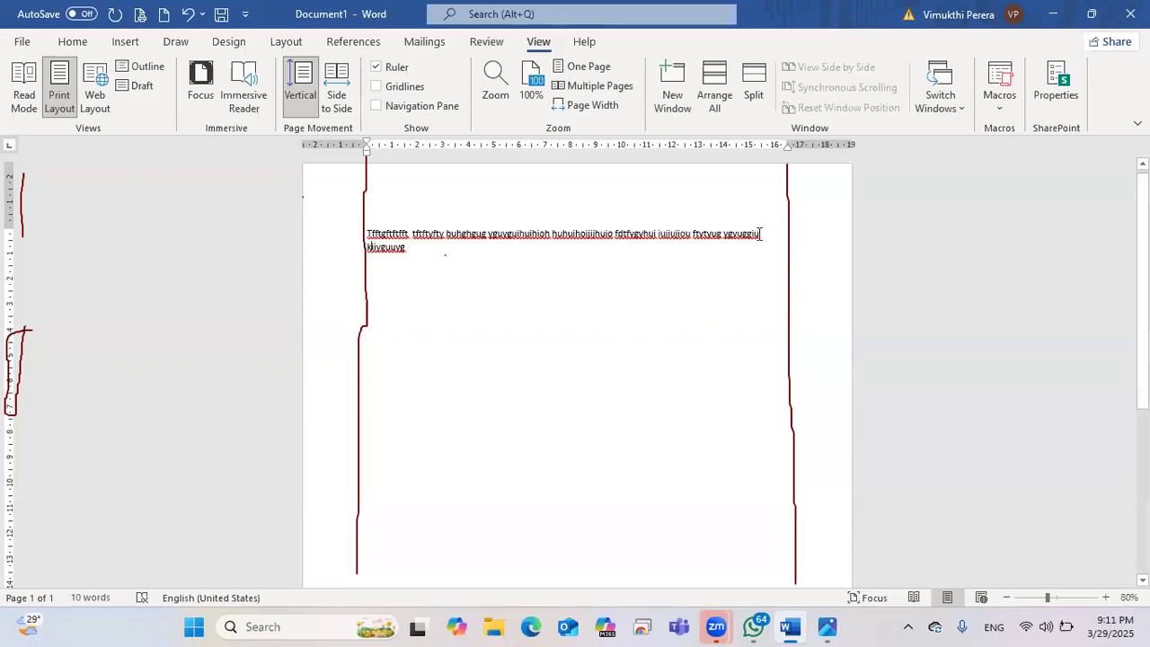
left_click(790, 147)
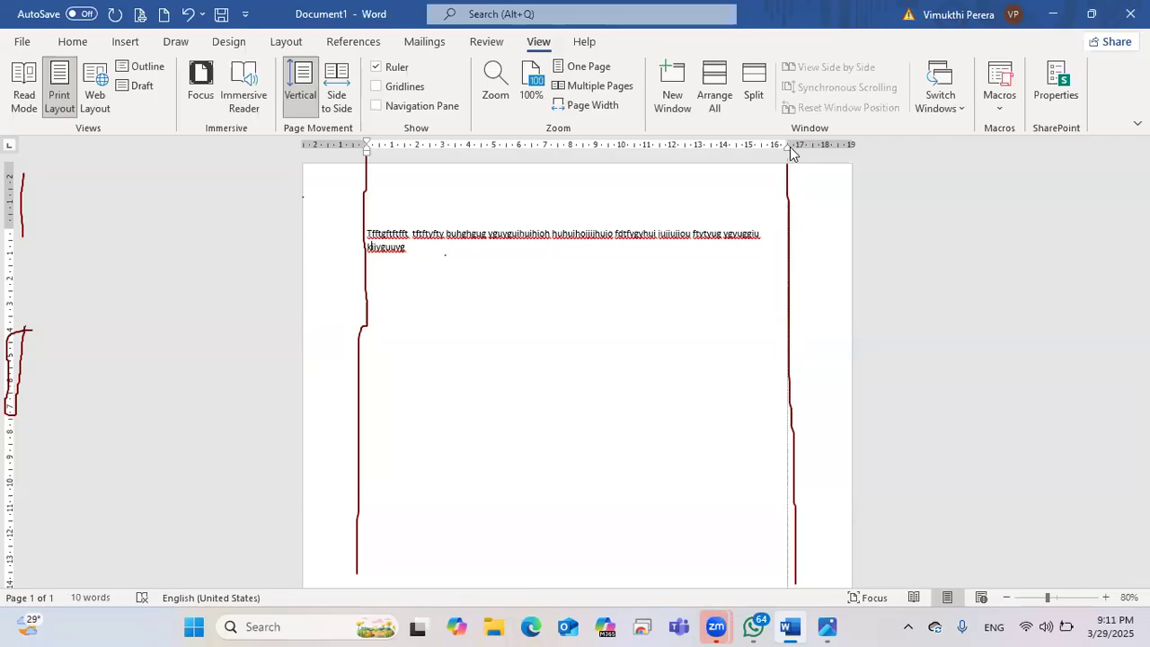
left_click(1007, 598)
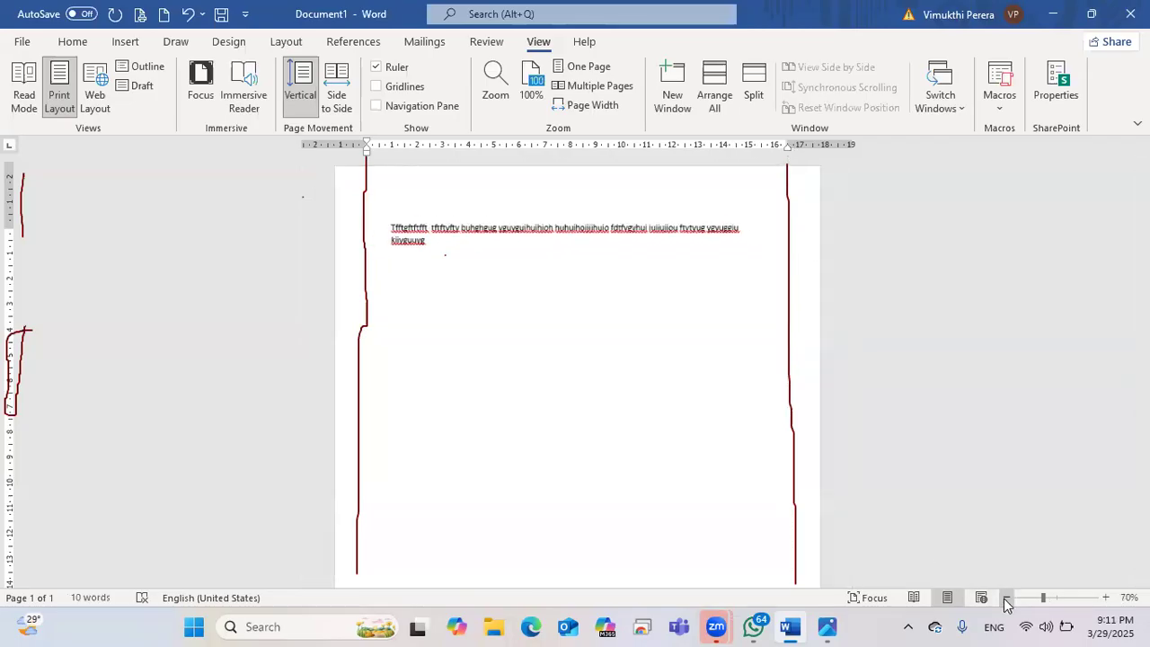
left_click(1006, 598)
left_click(1006, 599)
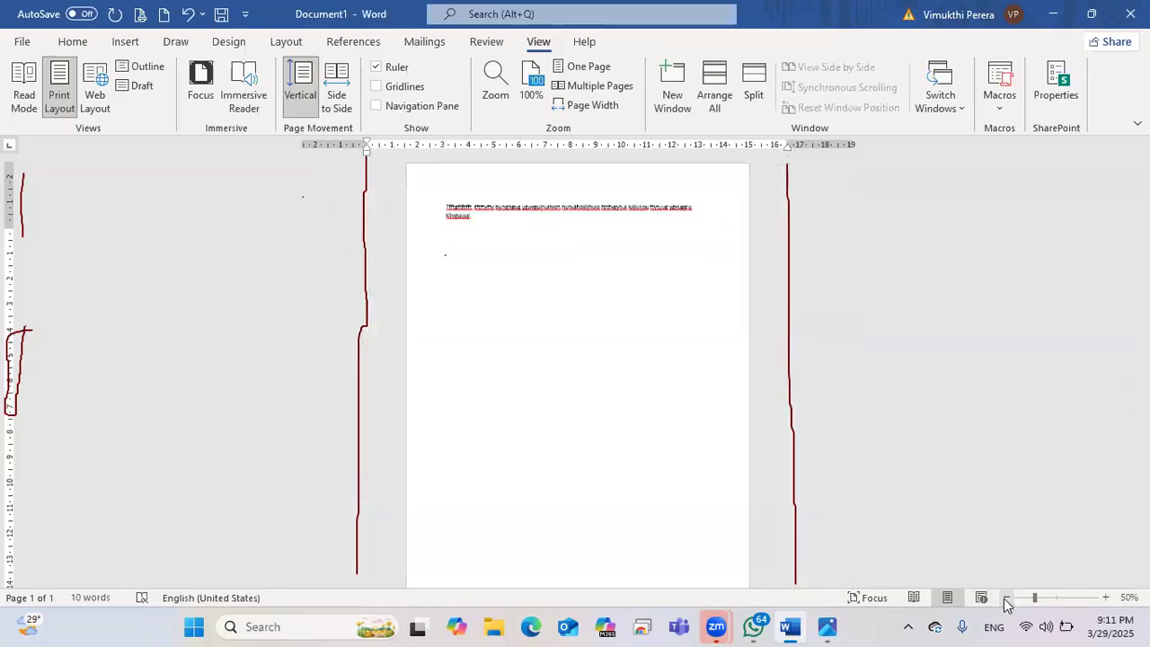
left_click(1105, 597)
left_click(1106, 598)
left_click(1105, 598)
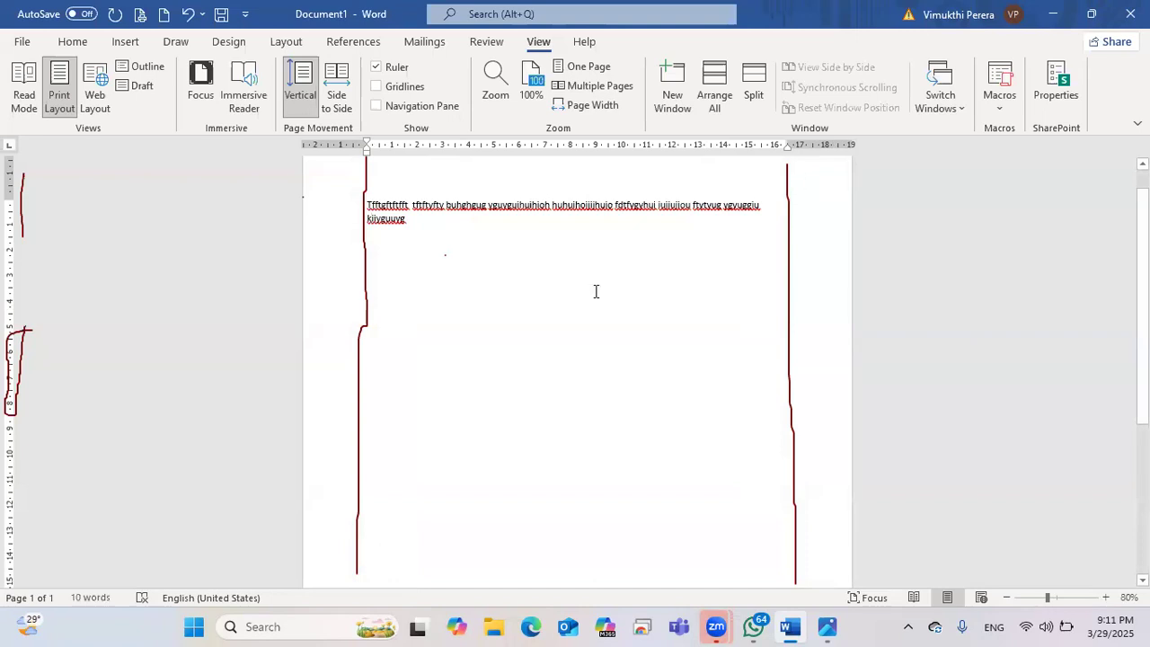
scroll(575, 279, "up", 1)
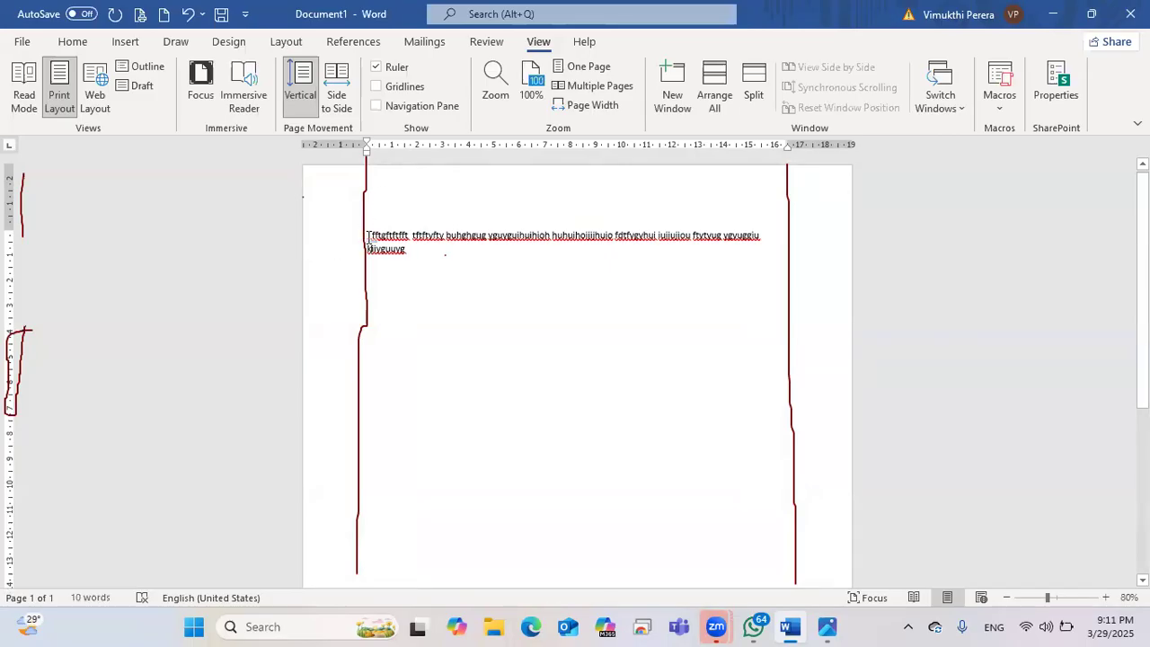
scroll(384, 206, "down", 2)
scroll(385, 206, "up", 1)
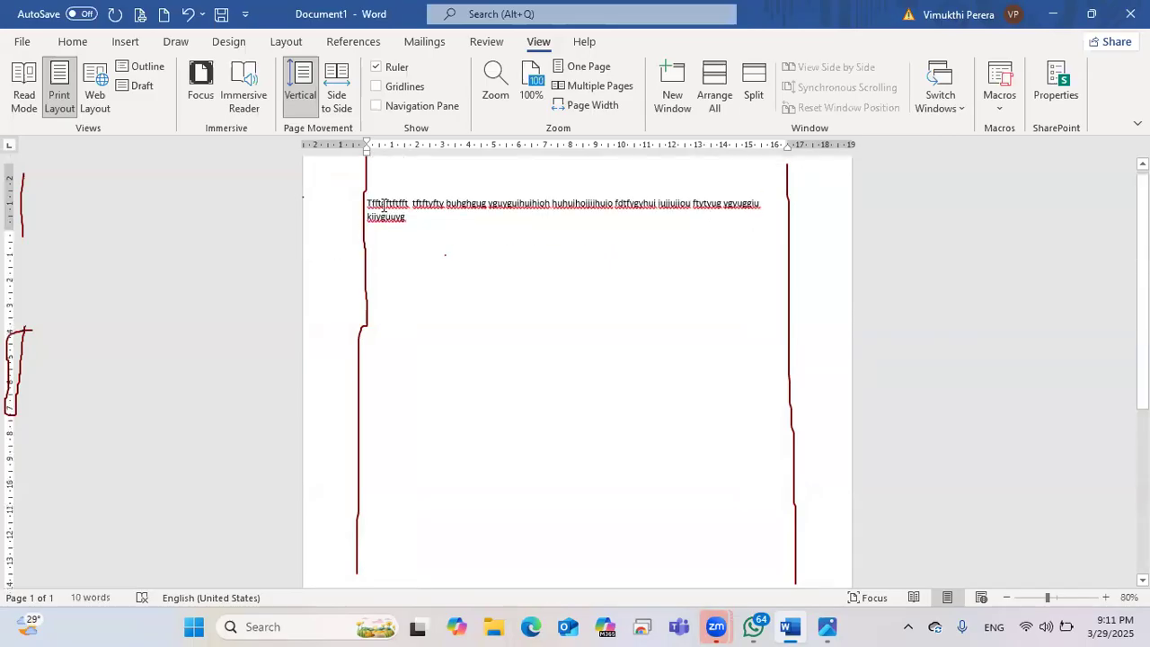
scroll(383, 205, "up", 1)
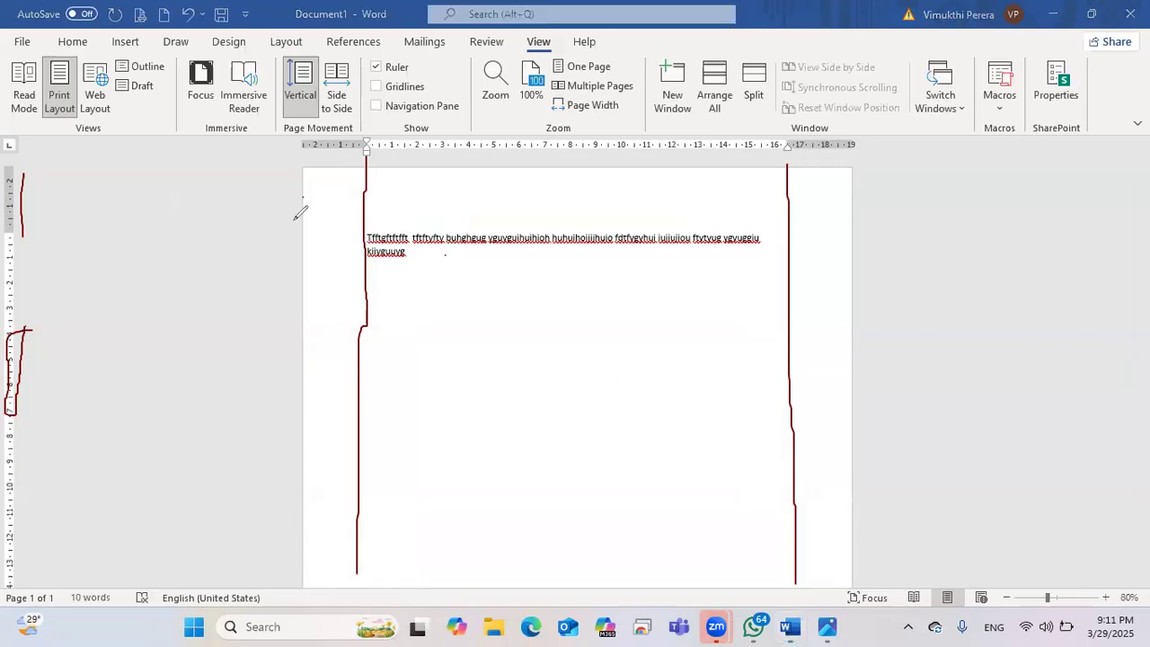
left_click_drag(299, 221, 877, 233)
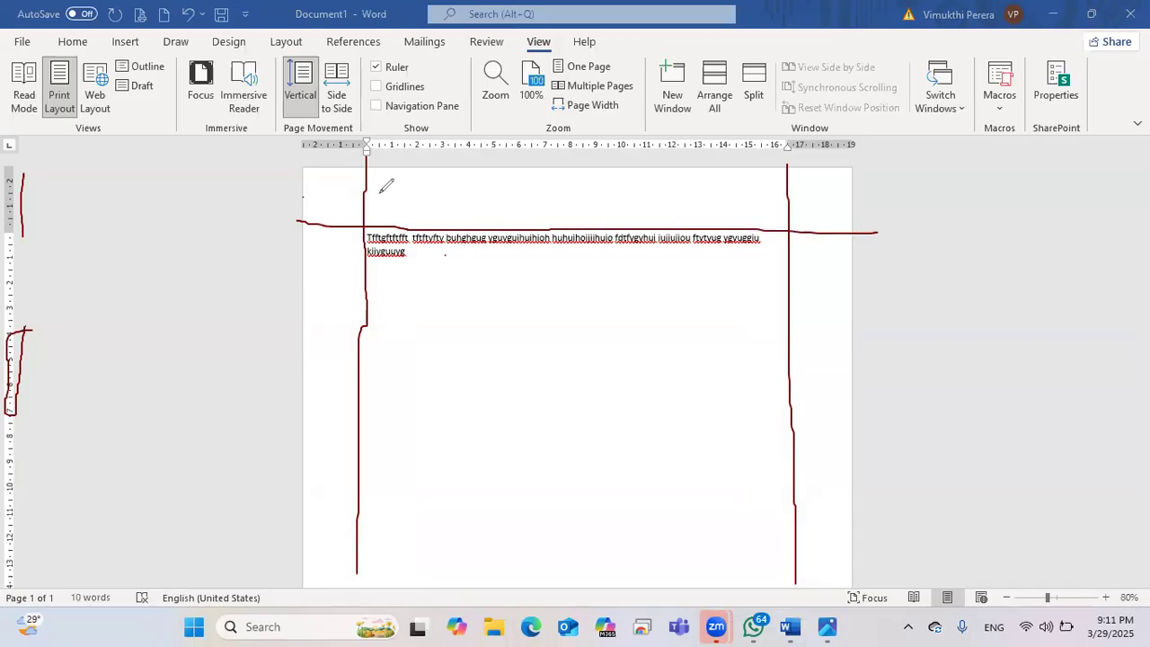
left_click_drag(369, 192, 396, 202)
mouse_move(803, 197)
left_mouse_down()
mouse_move(797, 205)
mouse_move(807, 202)
left_mouse_up()
left_click_drag(816, 195, 820, 193)
scroll(566, 331, "down", 3)
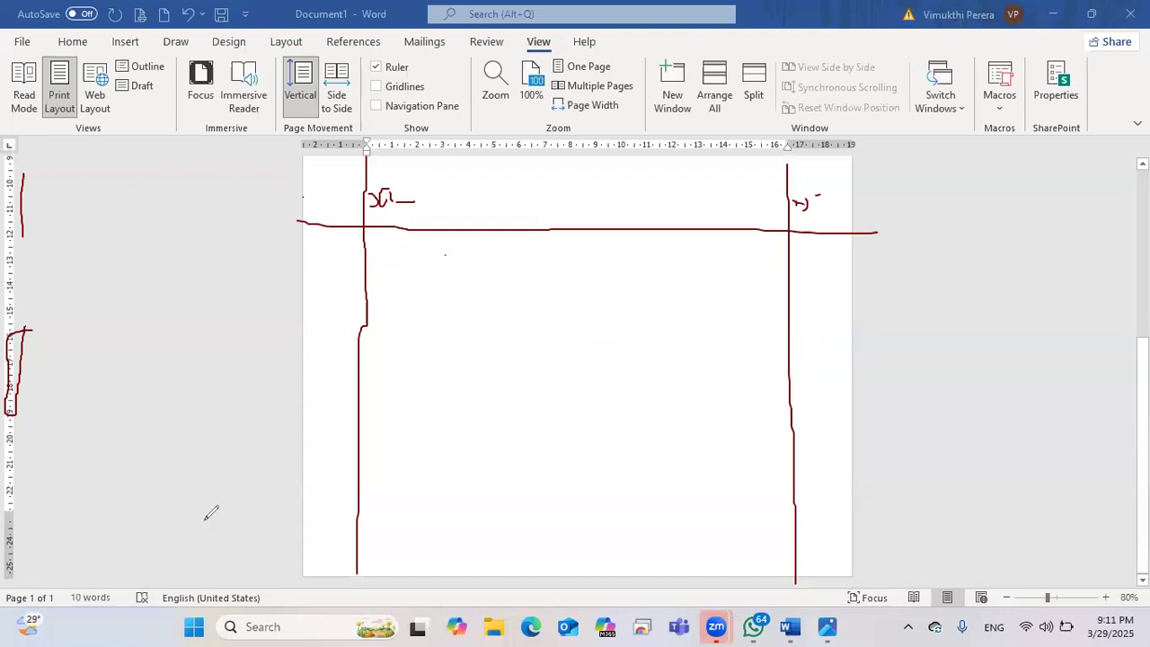
left_click_drag(279, 520, 903, 526)
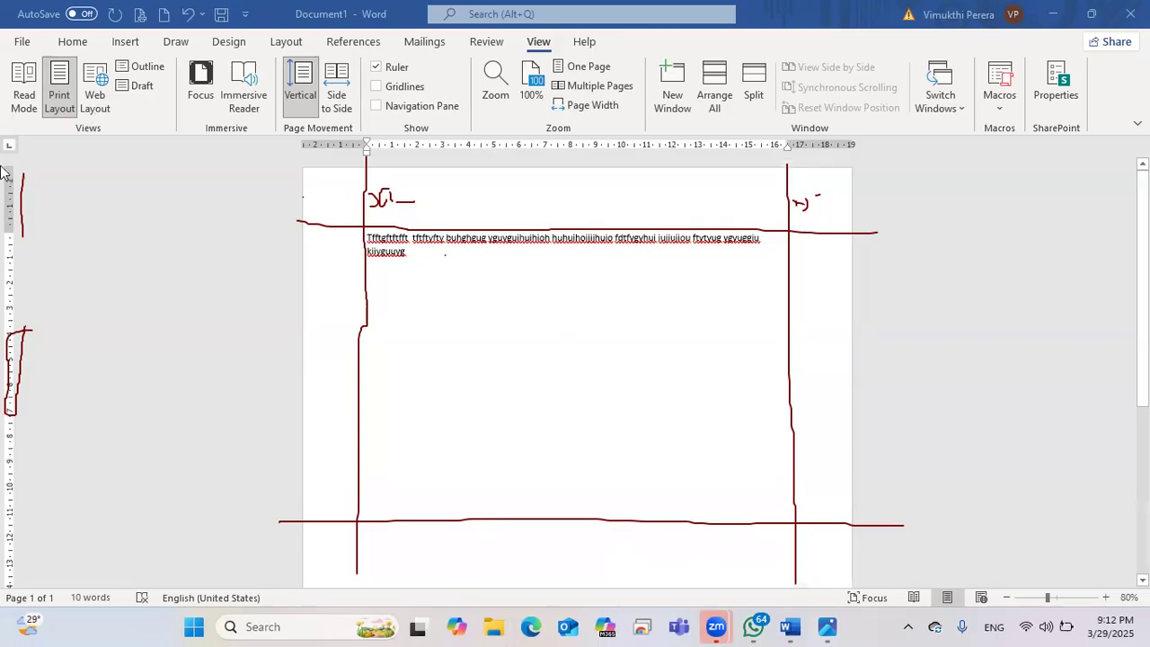
mouse_move(370, 205)
left_mouse_down()
mouse_move(371, 231)
mouse_move(414, 200)
mouse_move(744, 194)
mouse_move(804, 216)
mouse_move(572, 444)
mouse_move(386, 524)
mouse_move(225, 475)
mouse_move(21, 337)
mouse_move(23, 180)
mouse_move(73, 422)
left_mouse_up()
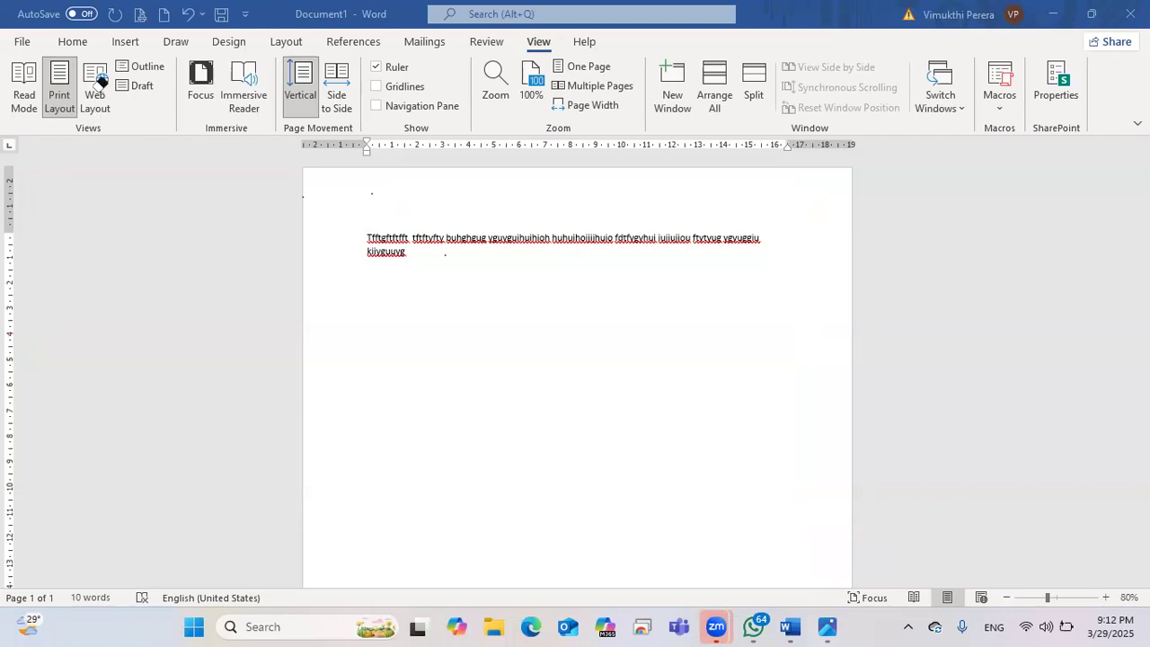
Step: Zoom out to 60% and show the left and right text margin guides from the ruler
double_click(1007, 598)
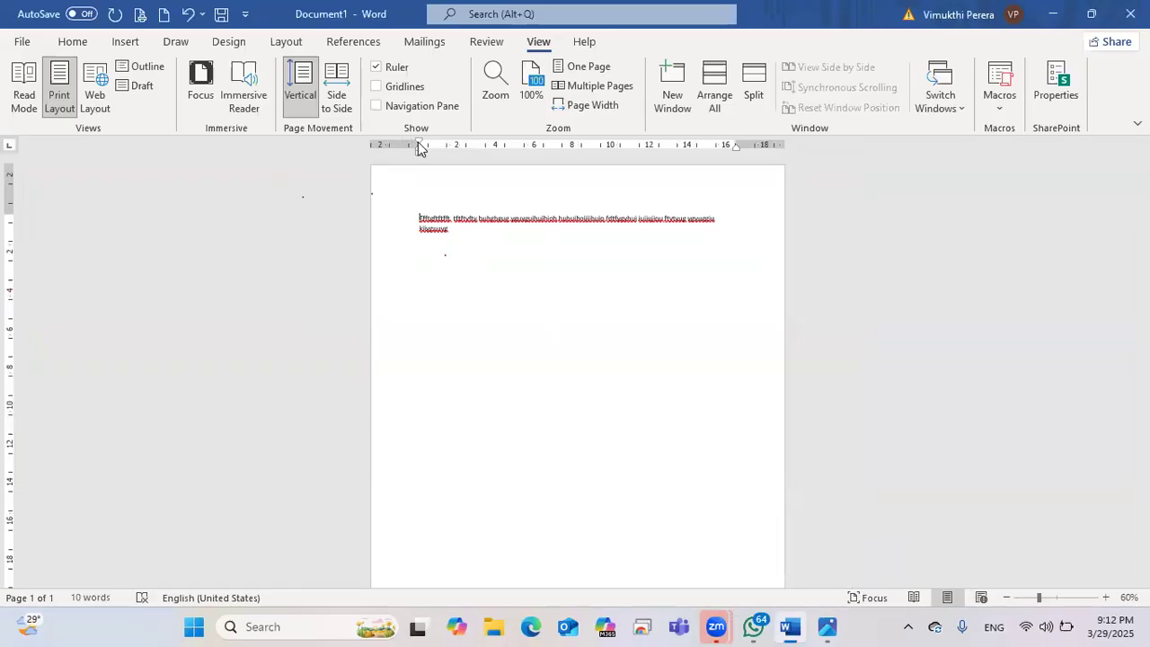
left_click_drag(421, 148, 421, 148)
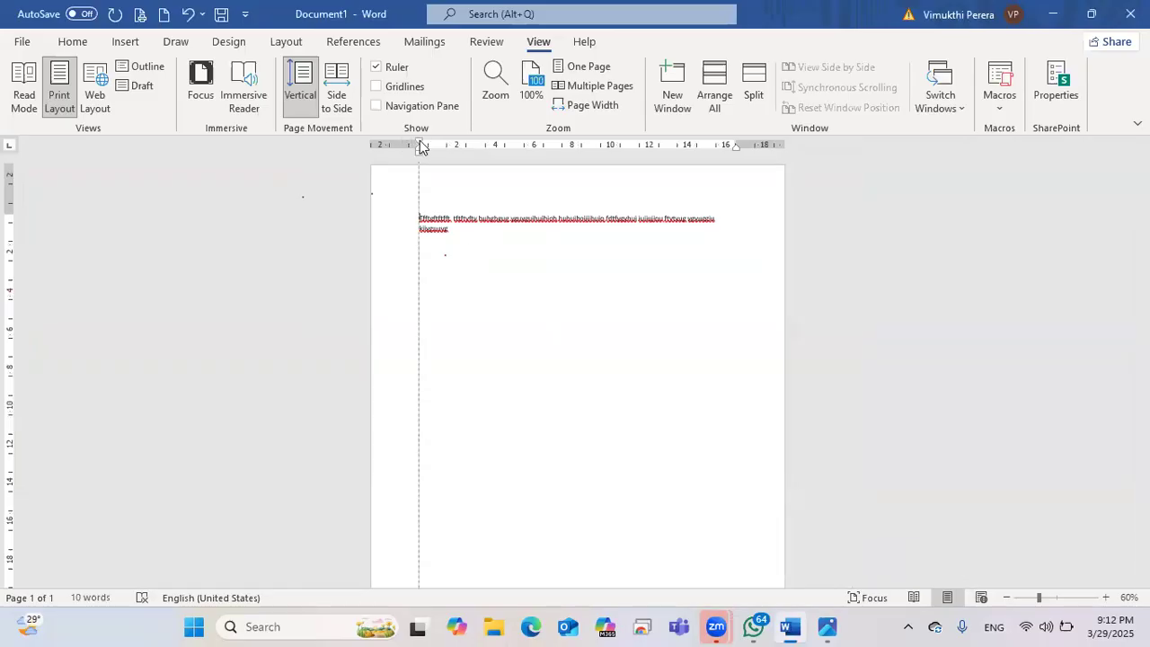
left_click_drag(421, 148, 422, 148)
left_click_drag(736, 146, 736, 146)
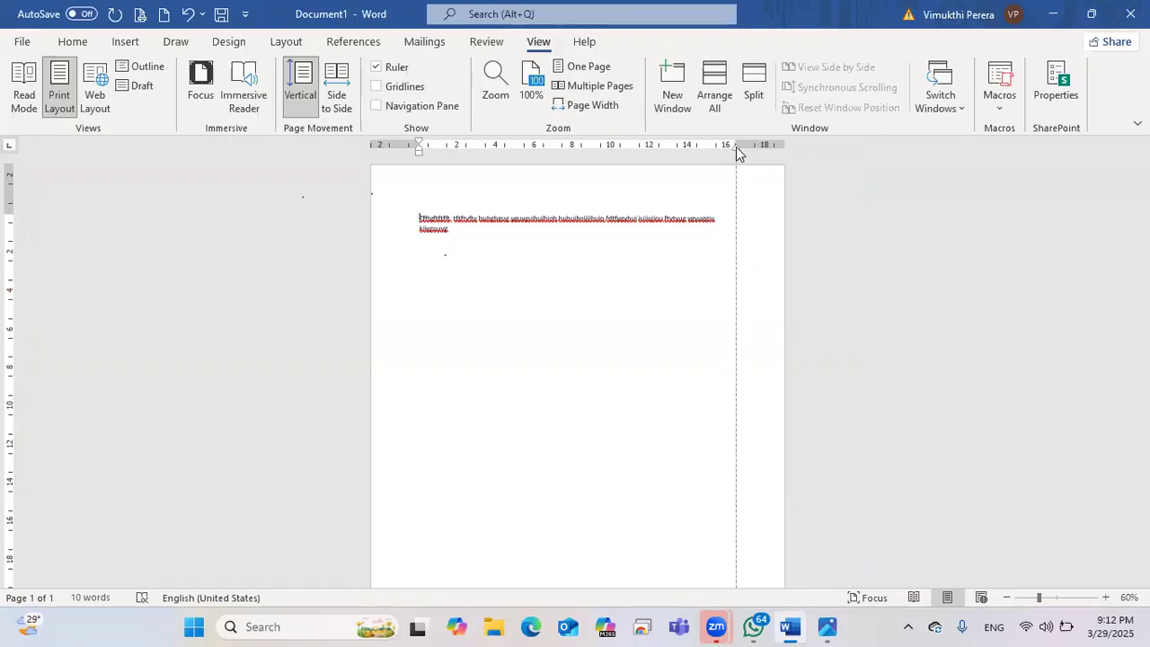
left_click_drag(736, 147, 736, 147)
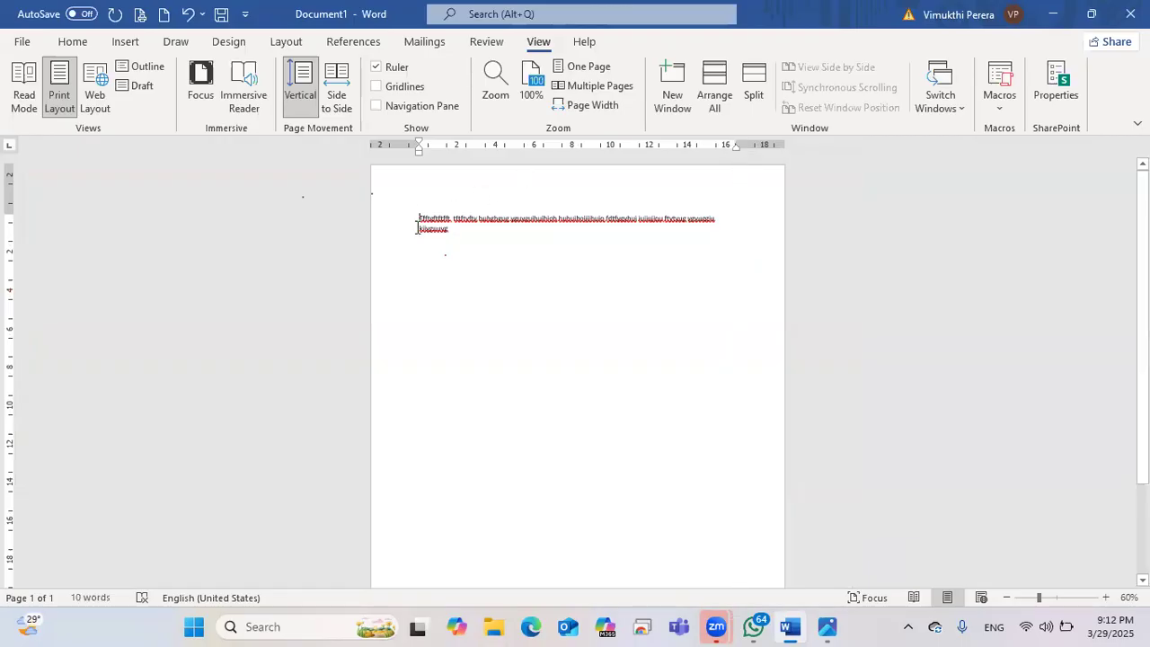
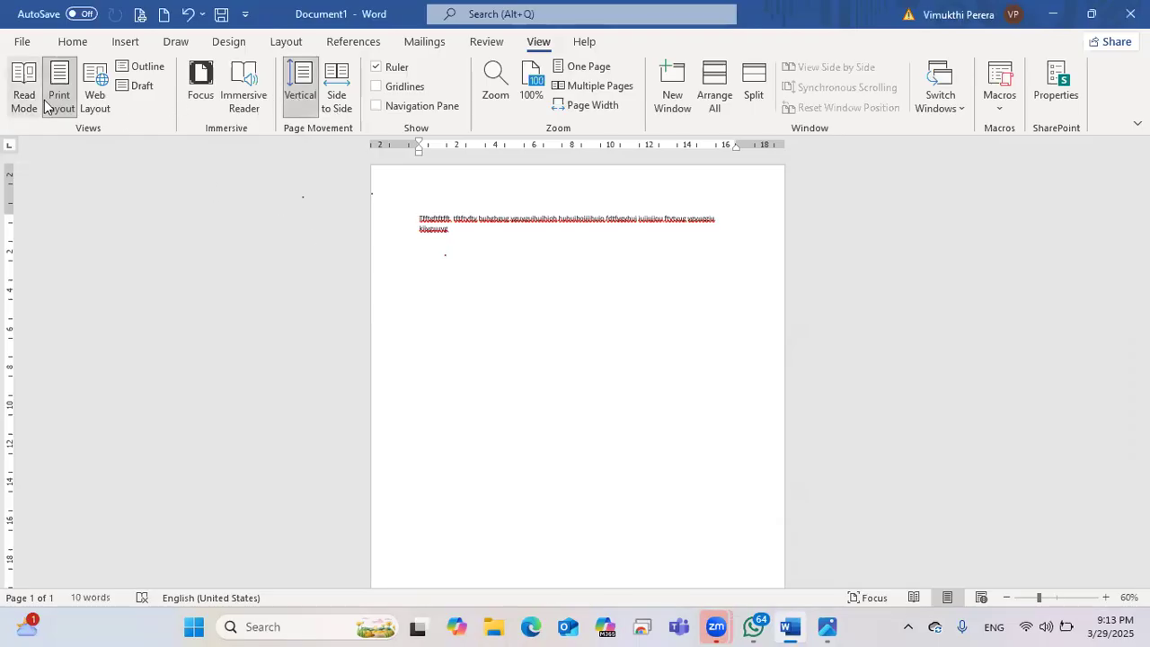
Step: Switch the ribbon to the Home tab for the font, paragraph and style commands
left_click(71, 43)
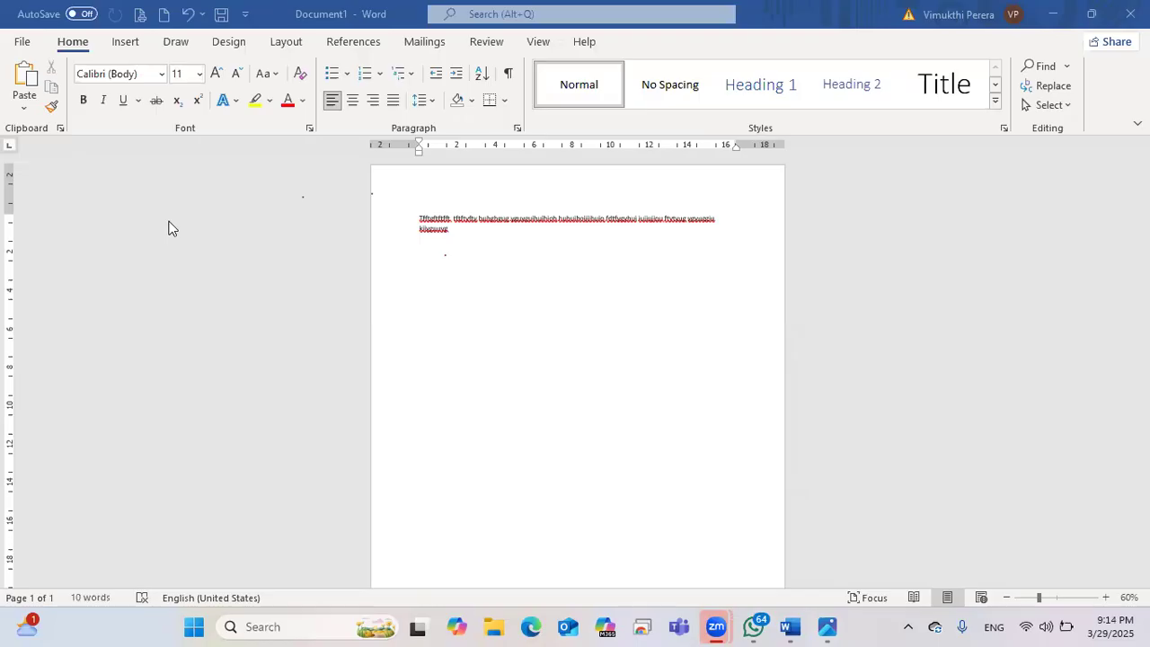
Step: Zoom the page in to 110% and select the line of random letters
left_click_drag(4, 31, 1149, 135)
left_click(1106, 597)
left_click(1107, 598)
left_click(1107, 597)
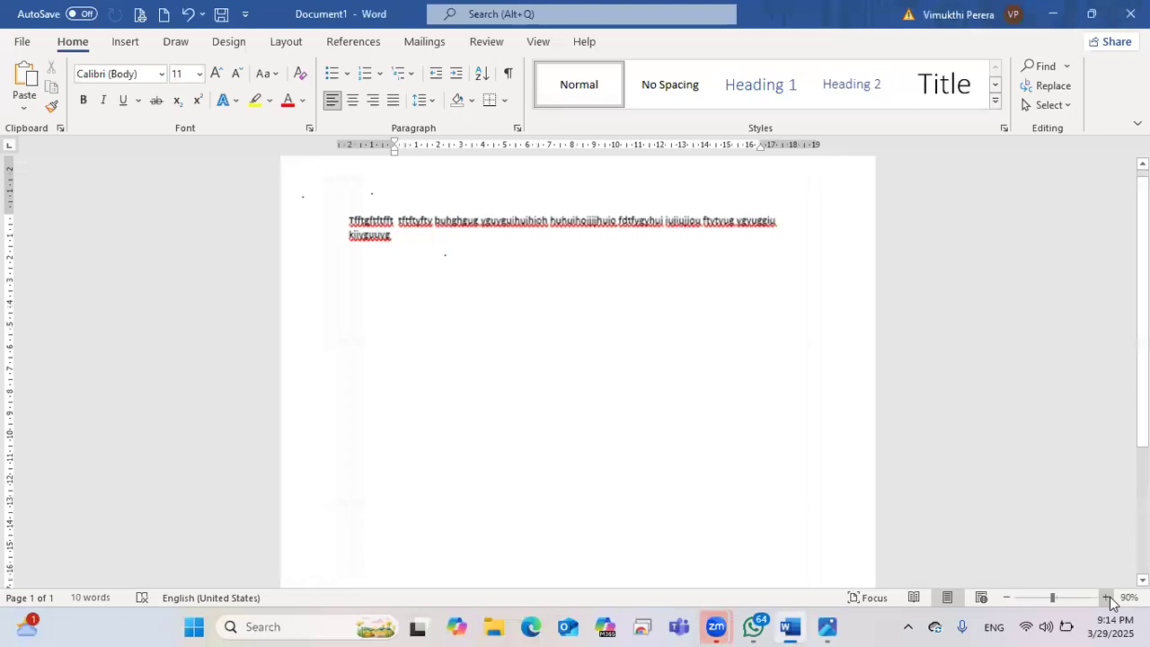
left_click(1107, 597)
left_click(1107, 598)
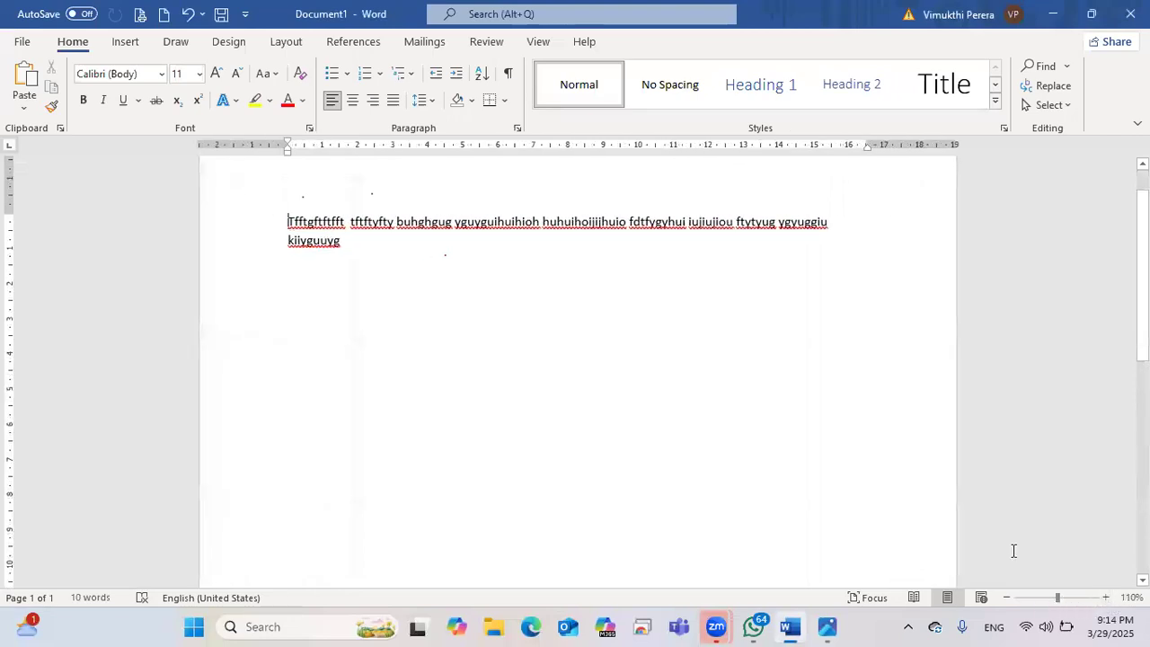
left_click_drag(355, 247, 282, 224)
Step: Delete the selected random-letter line, leaving an empty page, and zoom the view out
key("BackSpace")
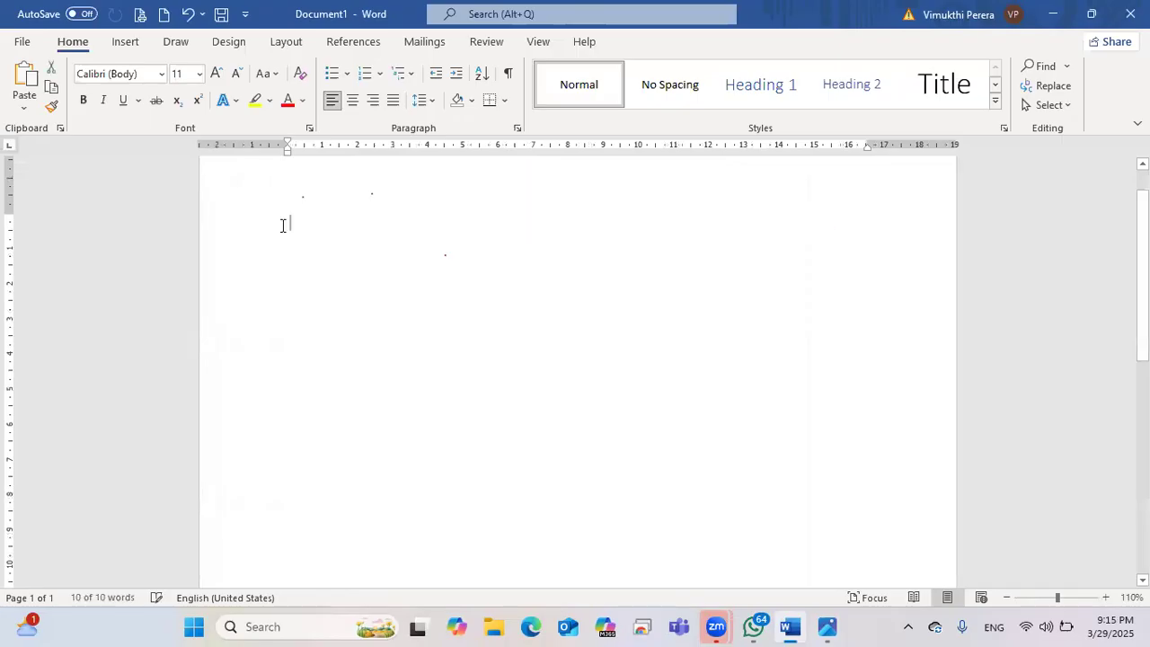
scroll(355, 187, "up", 1)
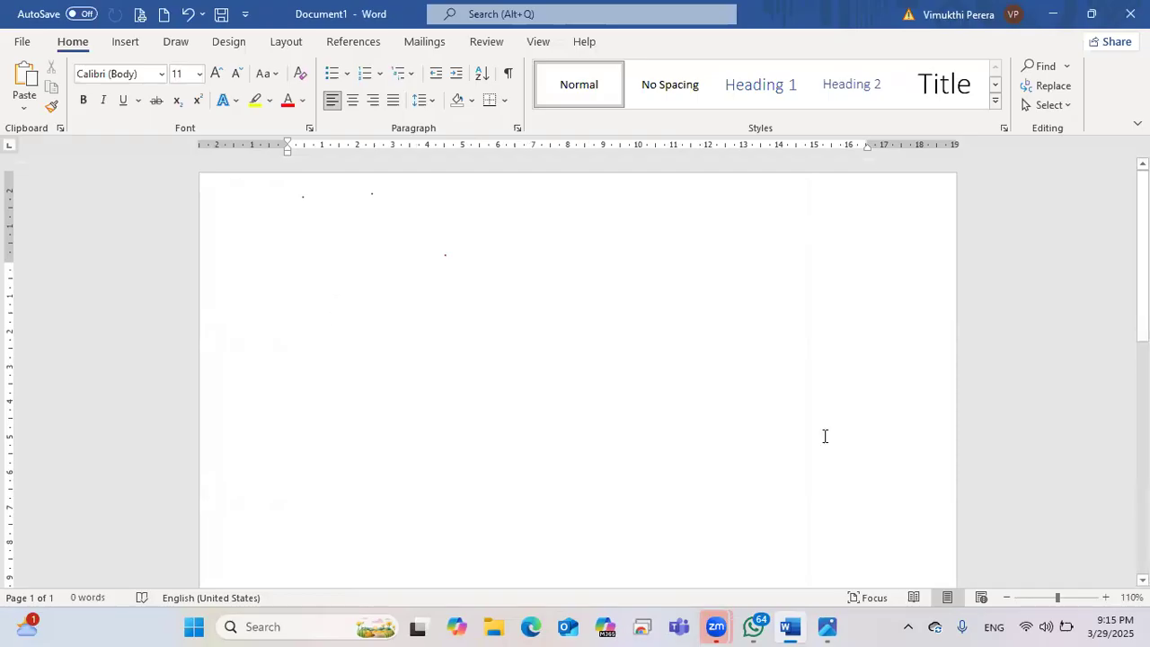
left_click(1009, 598)
left_click(1009, 598)
left_click(1009, 598)
left_click(1009, 598)
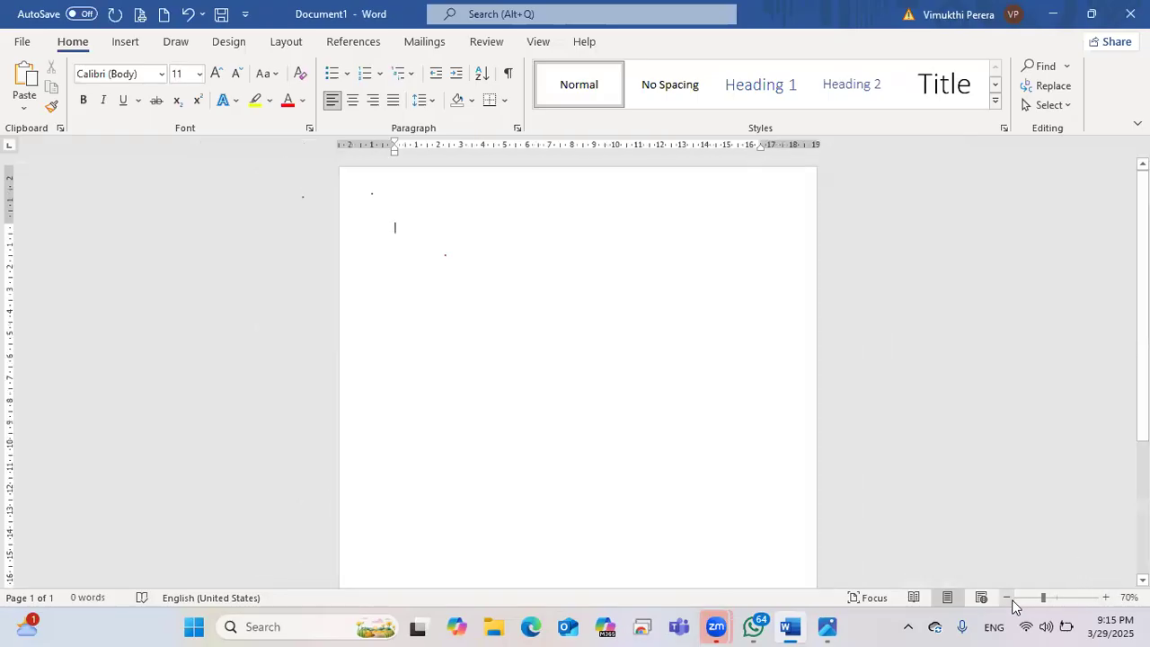
left_click(1009, 597)
left_click(1009, 598)
left_click(1009, 598)
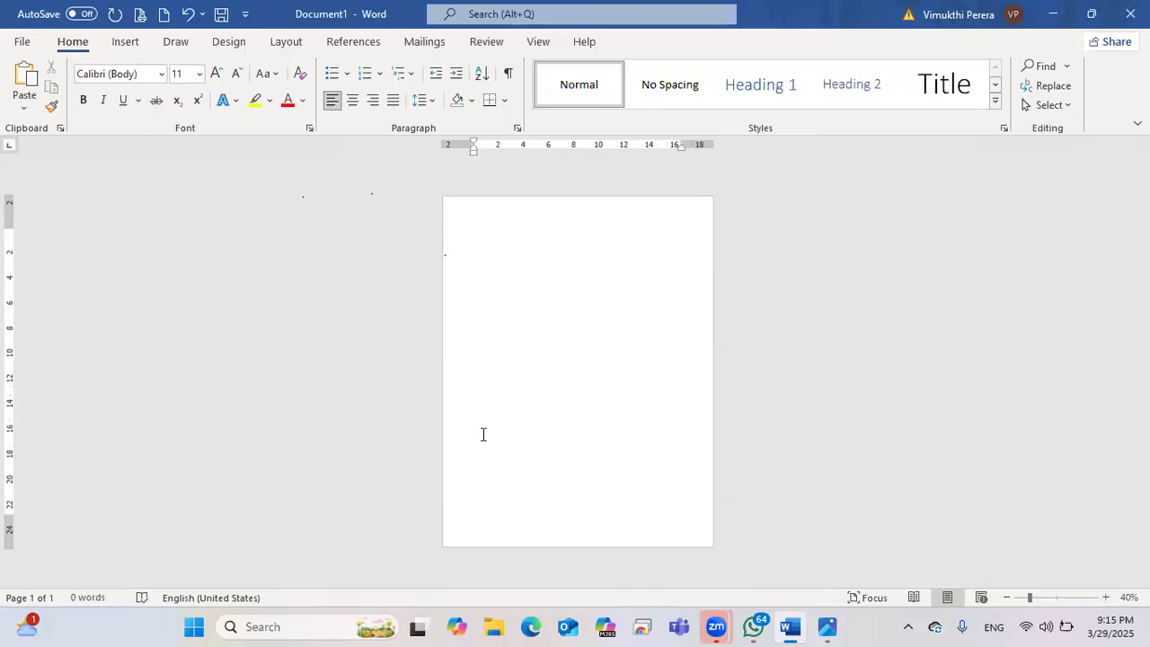
Step: Zoom the blank page back in to 110% and scroll to confirm it holds 0 words
left_click(1105, 597)
left_click(1105, 597)
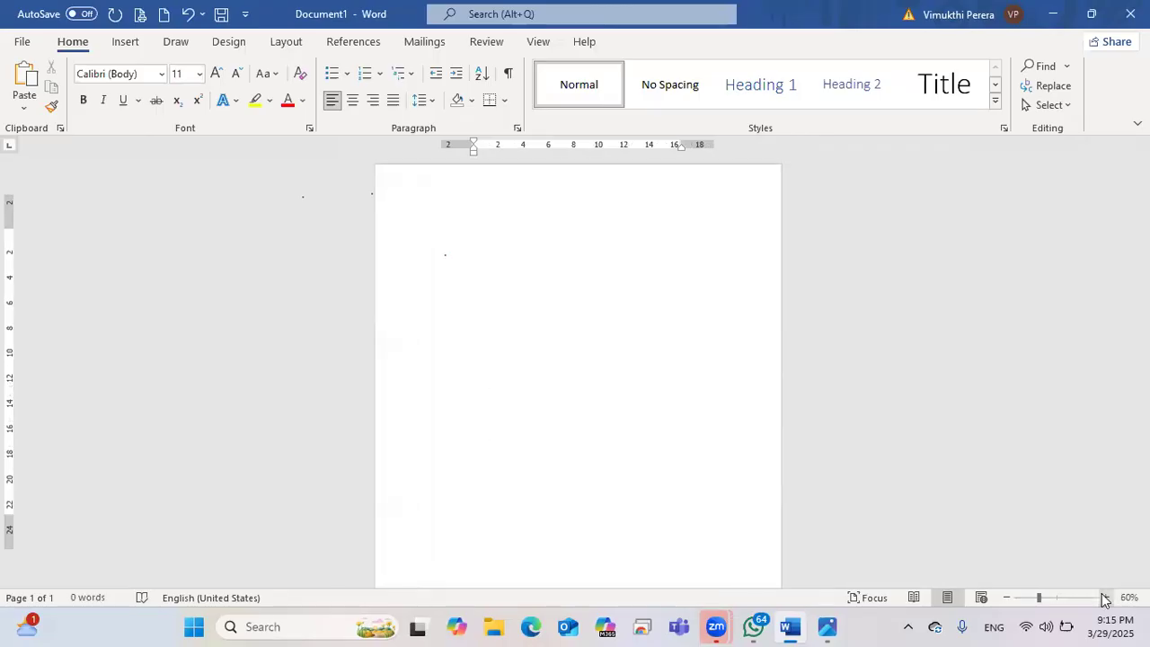
left_click(1106, 597)
left_click(1105, 597)
left_click(1105, 597)
left_click(1105, 597)
left_click(1106, 598)
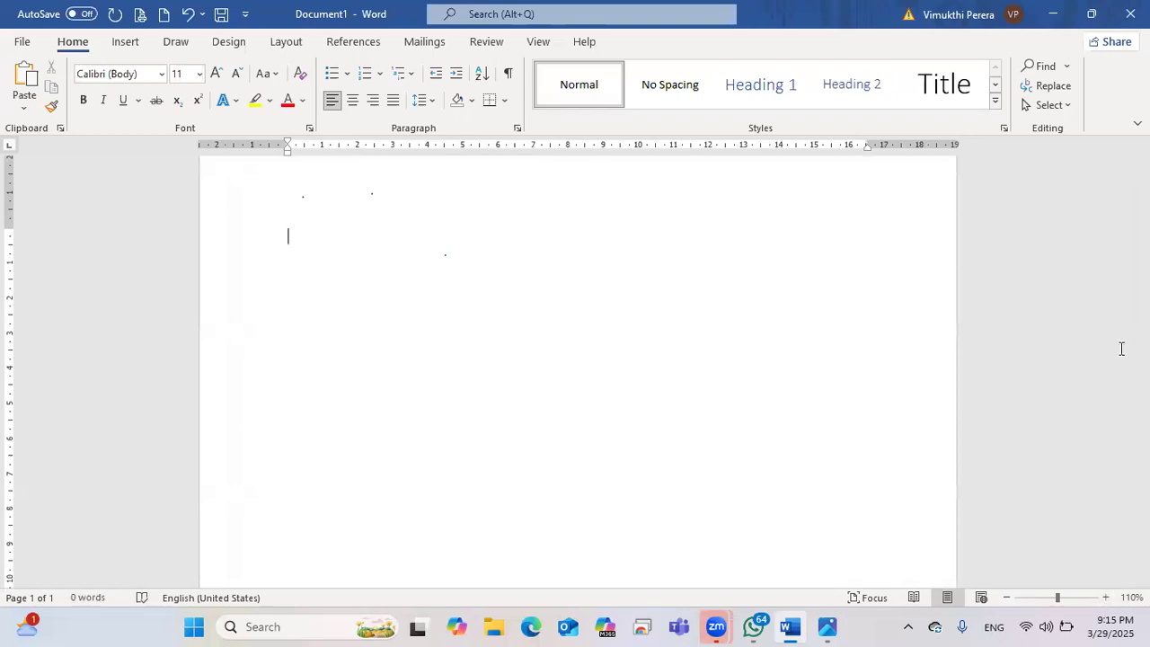
scroll(988, 188, "down", 1)
scroll(989, 188, "up", 2)
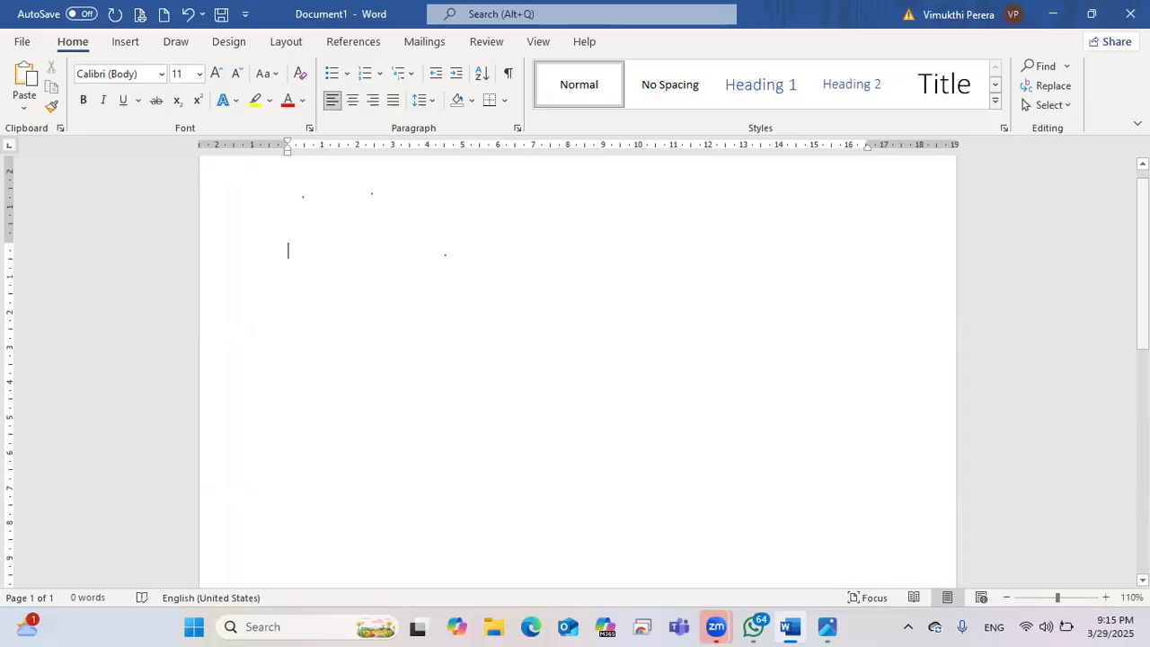
scroll(578, 368, "down", 5)
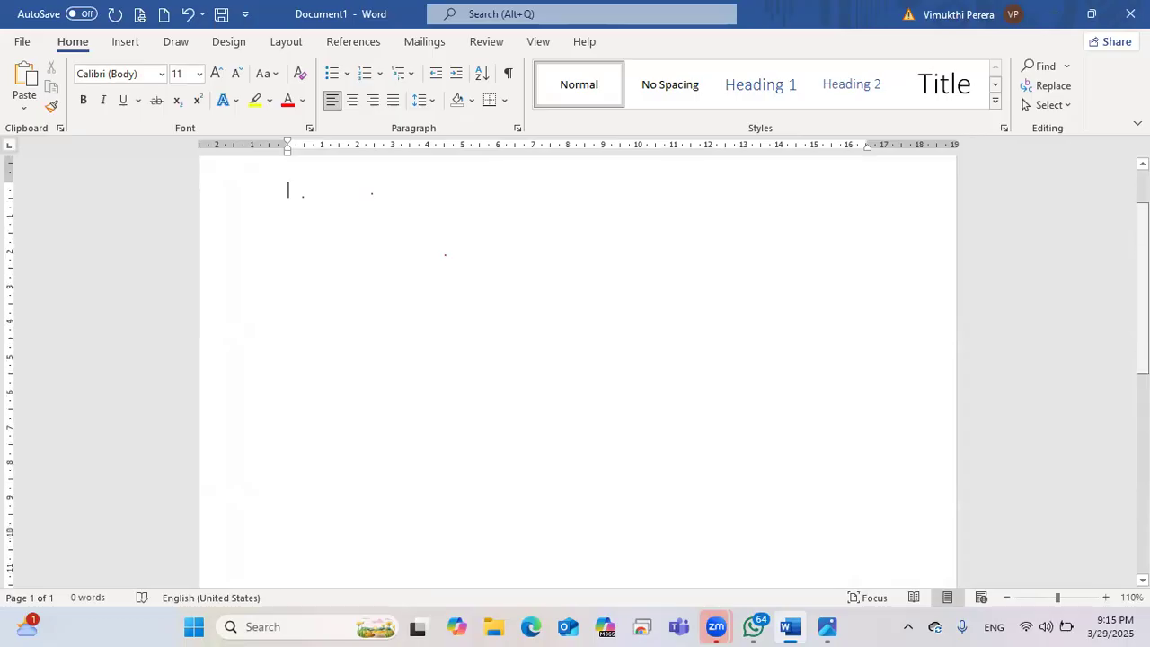
scroll(578, 368, "down", 3)
scroll(578, 369, "up", 8)
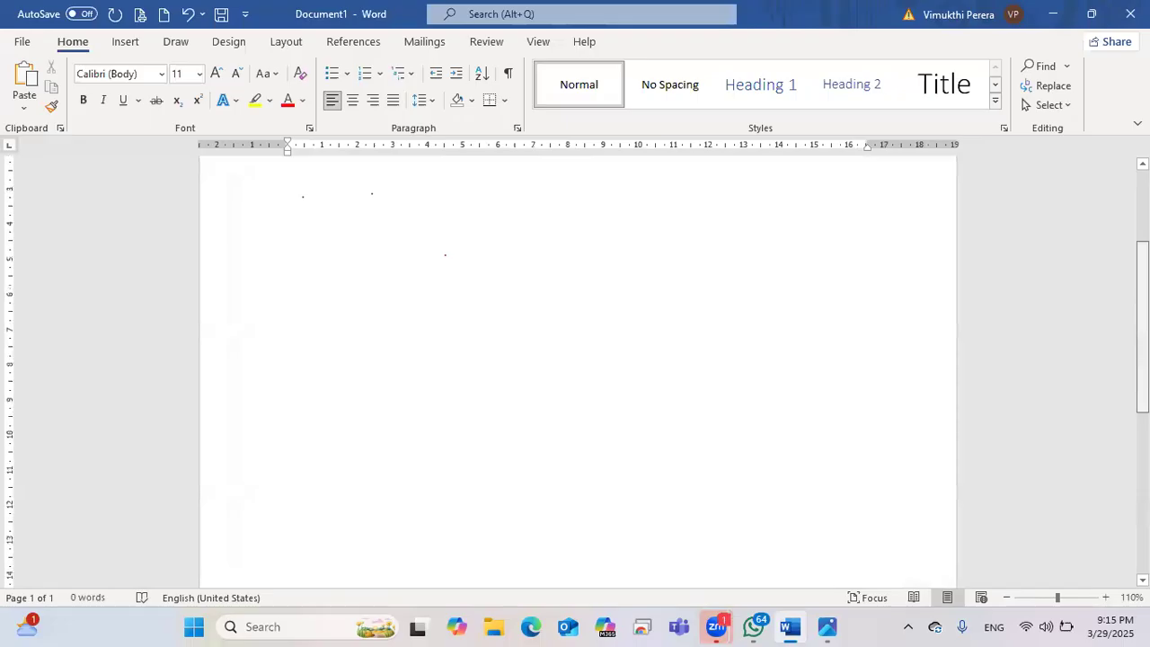
scroll(578, 369, "down", 10)
scroll(578, 368, "up", 7)
scroll(578, 368, "up", 1)
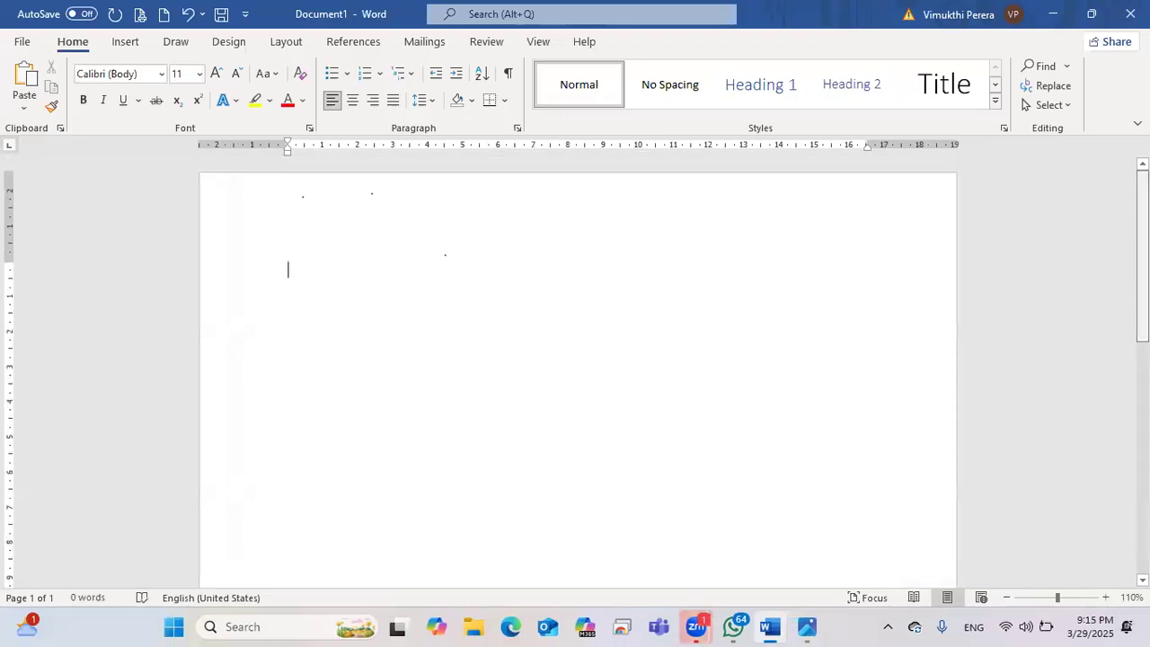
scroll(578, 369, "down", 2)
scroll(578, 368, "up", 2)
scroll(577, 368, "down", 1)
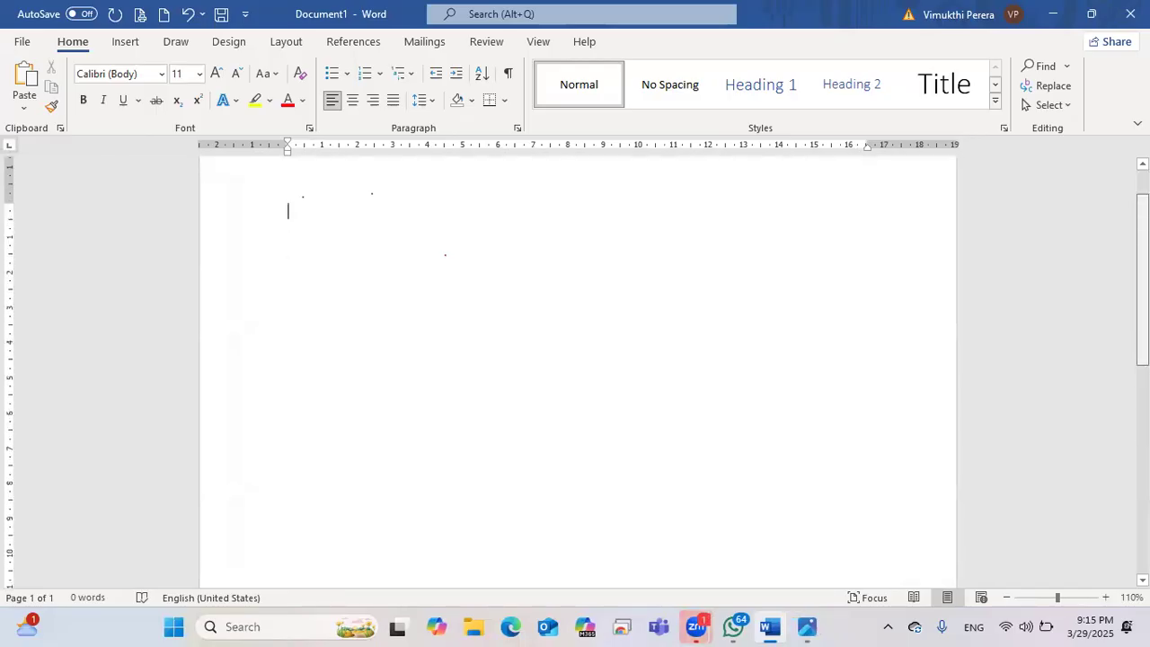
left_click(1106, 598)
left_click(1106, 597)
left_click(1106, 598)
left_click(1106, 597)
left_click(1106, 597)
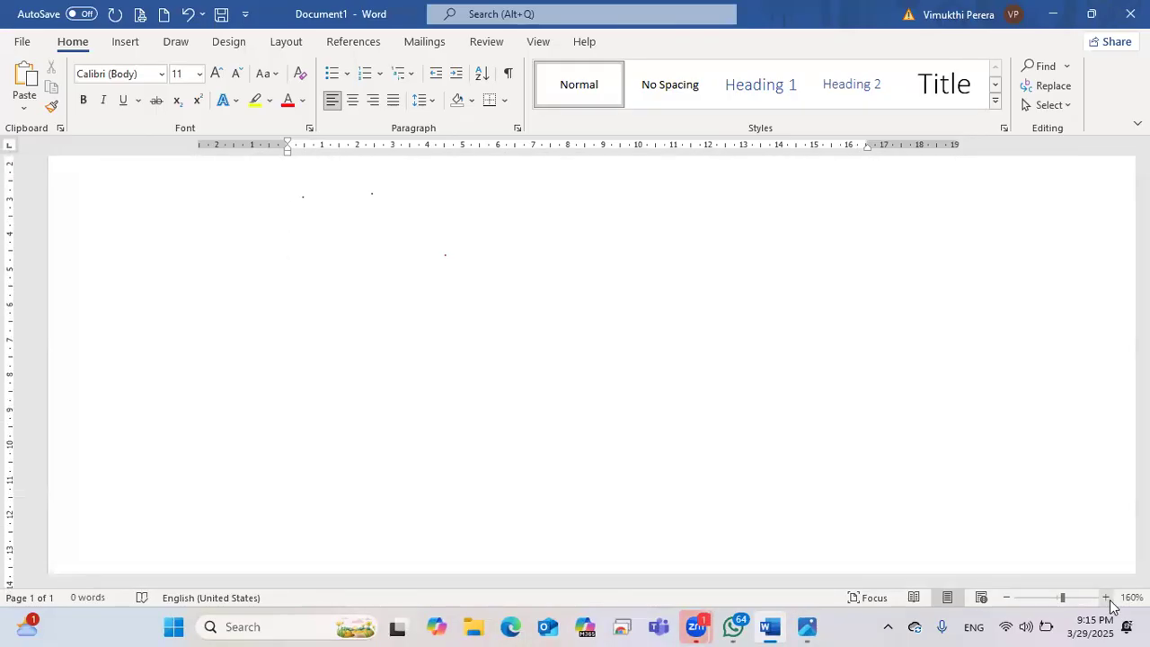
left_click(1106, 598)
left_click(1106, 598)
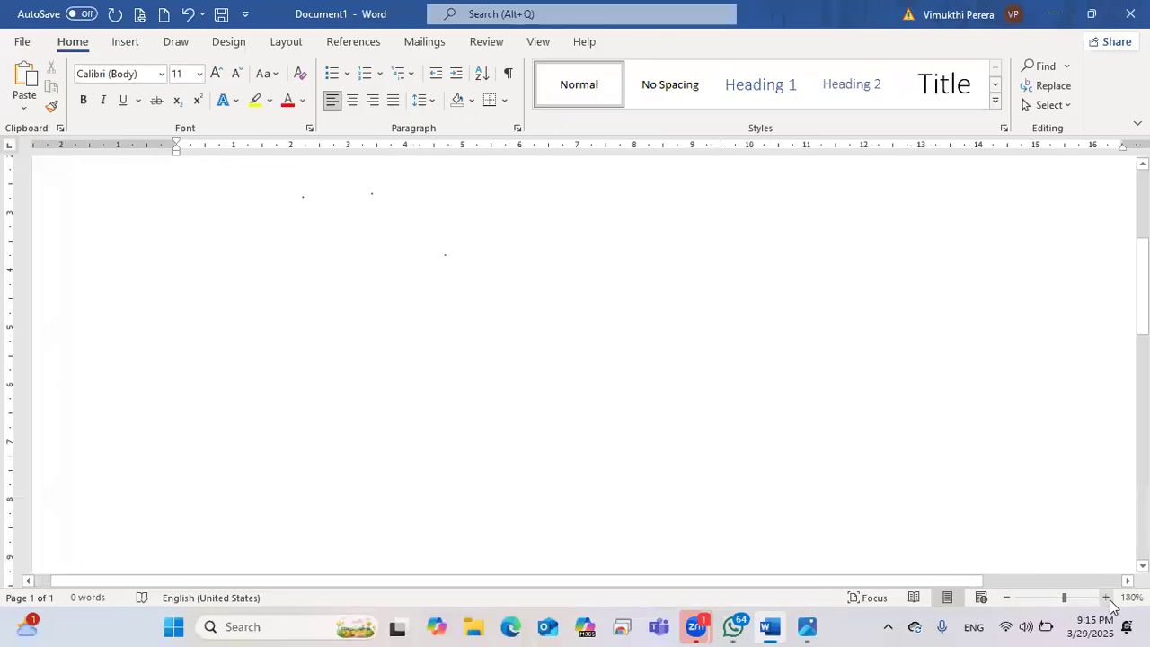
left_click_drag(613, 583, 639, 586)
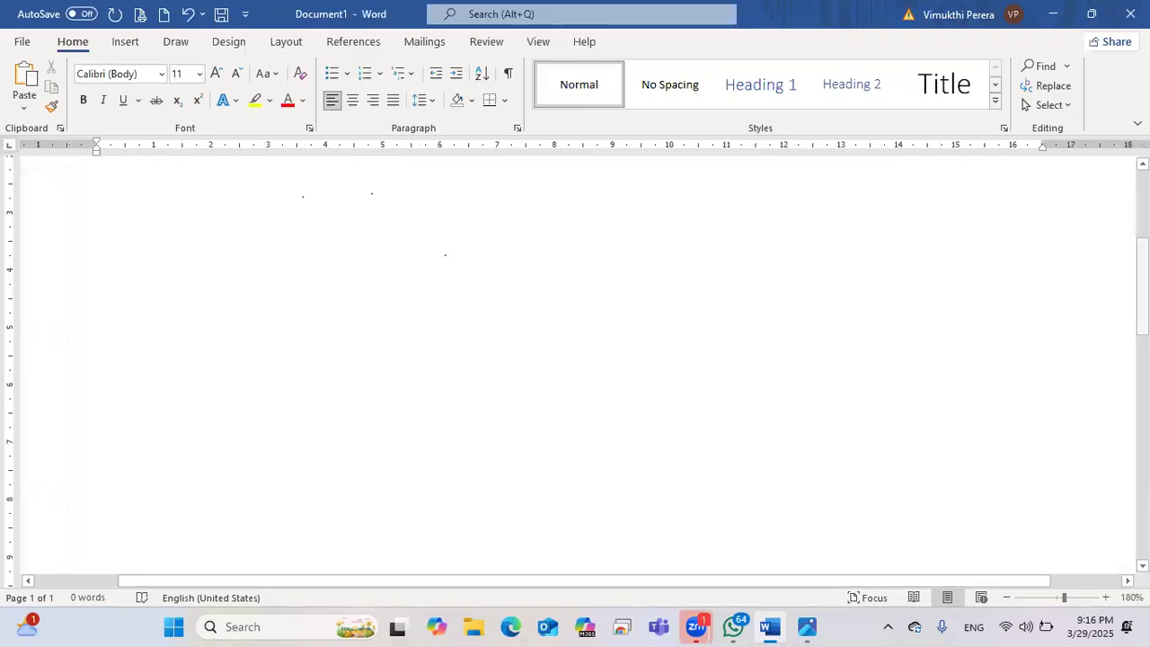
scroll(97, 231, "down", 2)
left_click_drag(728, 586, 678, 579)
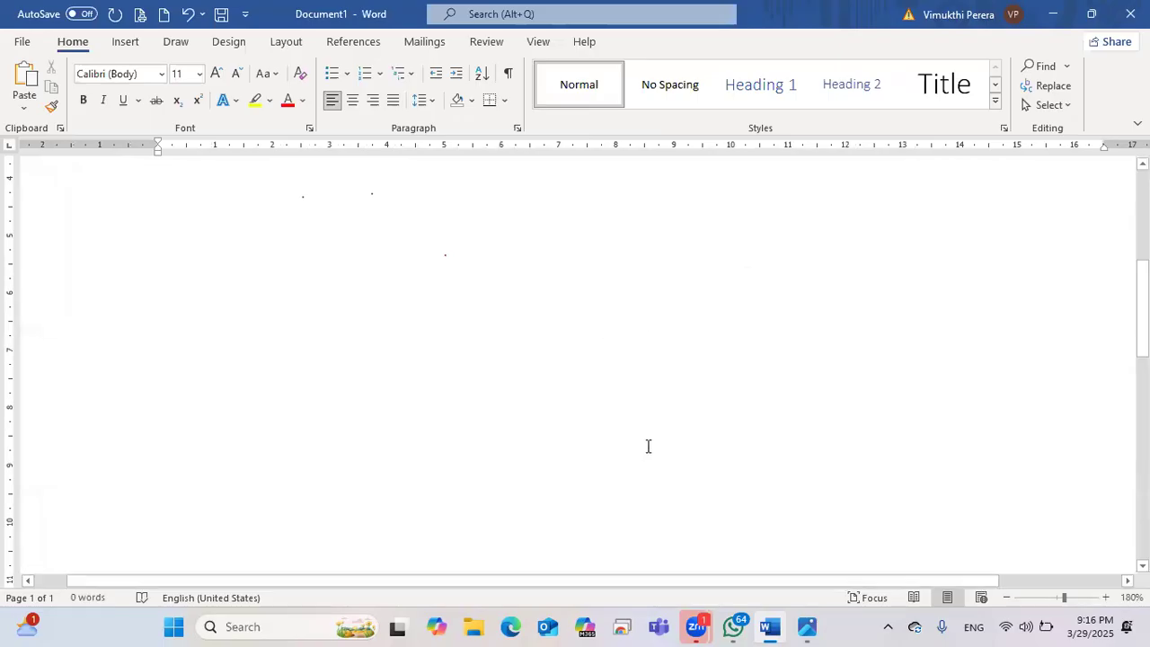
left_click(1007, 598)
left_click(1007, 597)
left_click(1007, 597)
left_click(1007, 598)
left_click(1008, 598)
left_click(1008, 598)
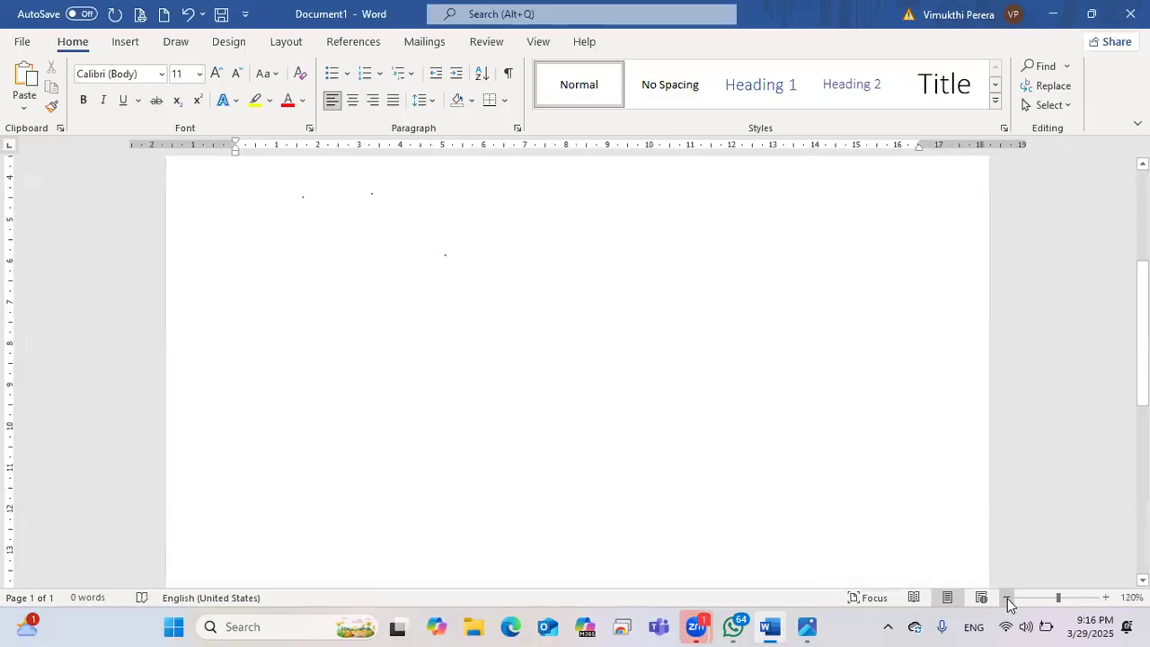
left_click(1007, 598)
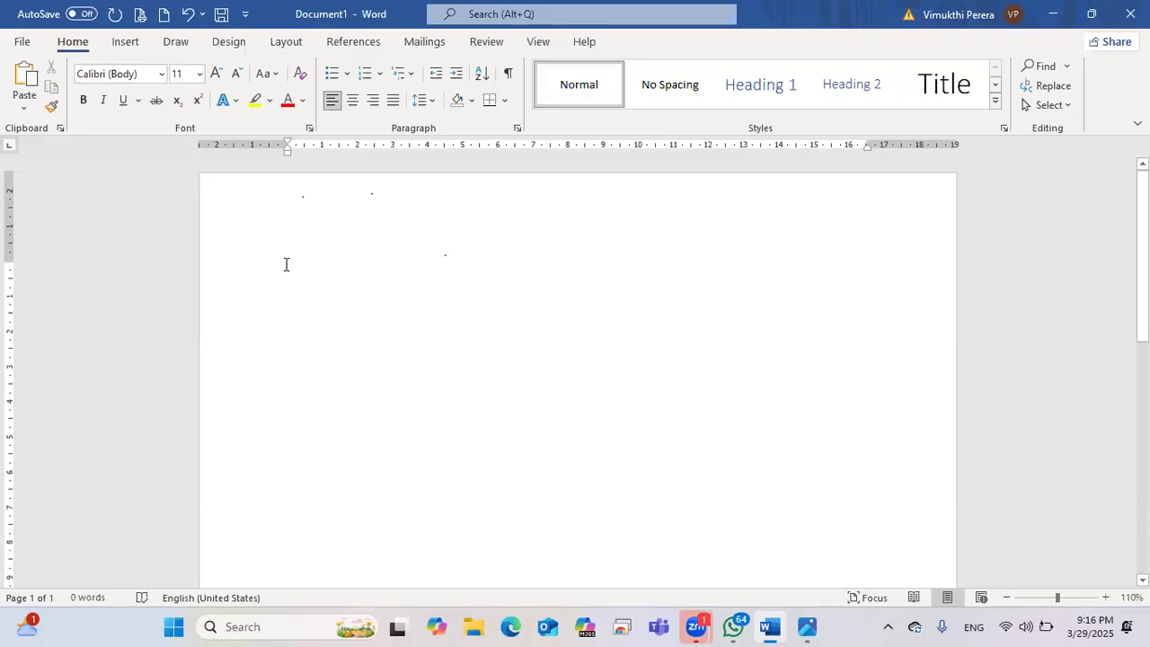
Step: Type =rand() on the empty first line without expanding it
type("=rand")
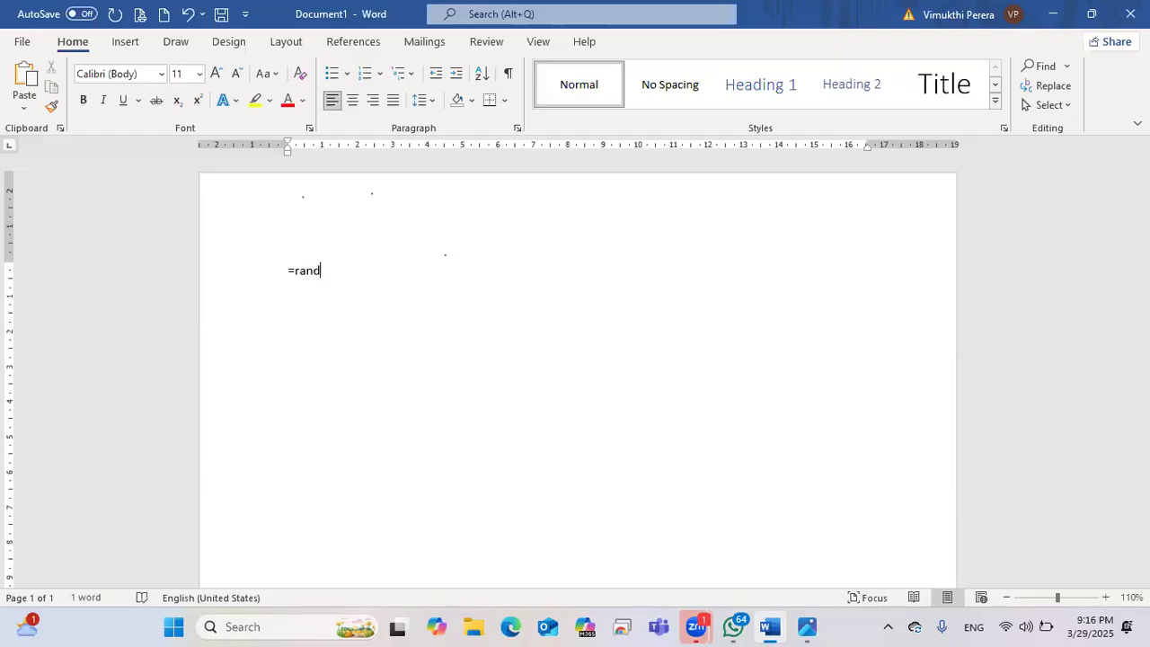
type("()")
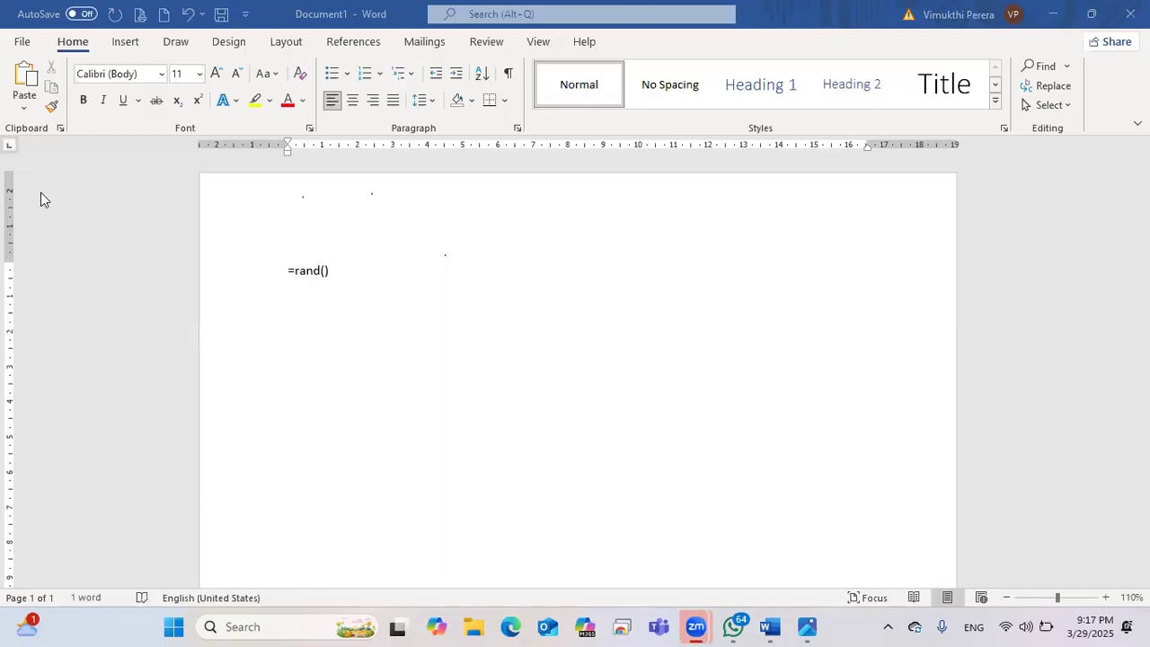
mouse_move(969, 584)
left_mouse_down()
mouse_move(1019, 558)
mouse_move(1123, 558)
mouse_move(1145, 586)
mouse_move(1098, 632)
mouse_move(1035, 629)
mouse_move(985, 605)
mouse_move(974, 582)
mouse_move(989, 564)
left_mouse_up()
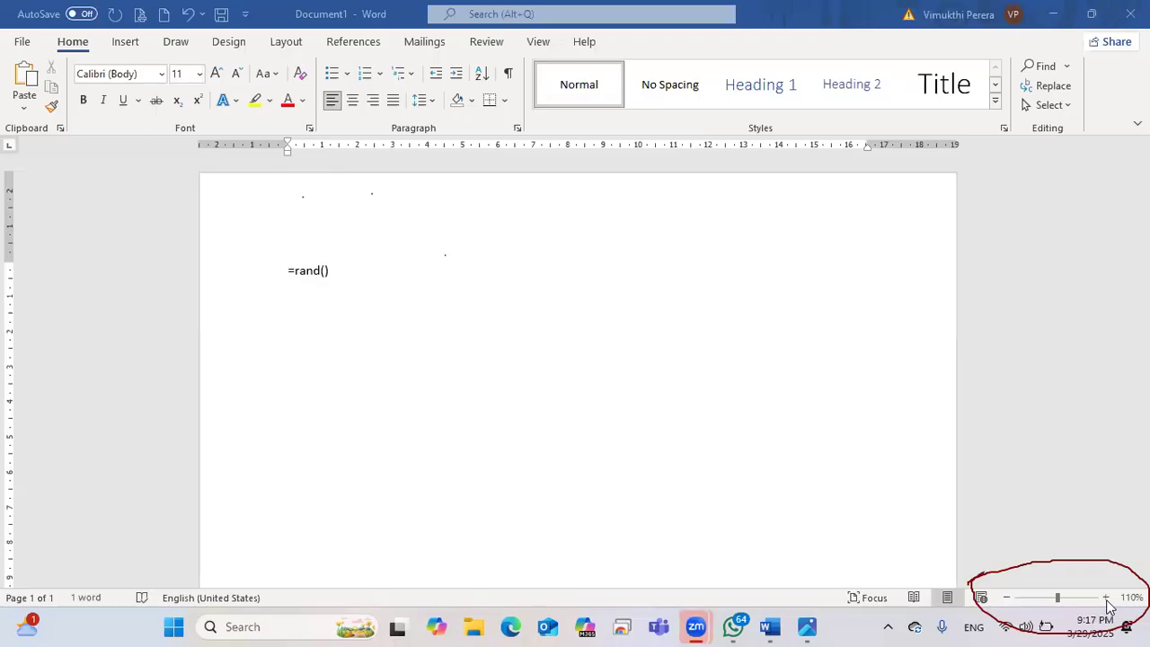
left_click(1108, 599)
left_click(1108, 599)
left_click(1107, 599)
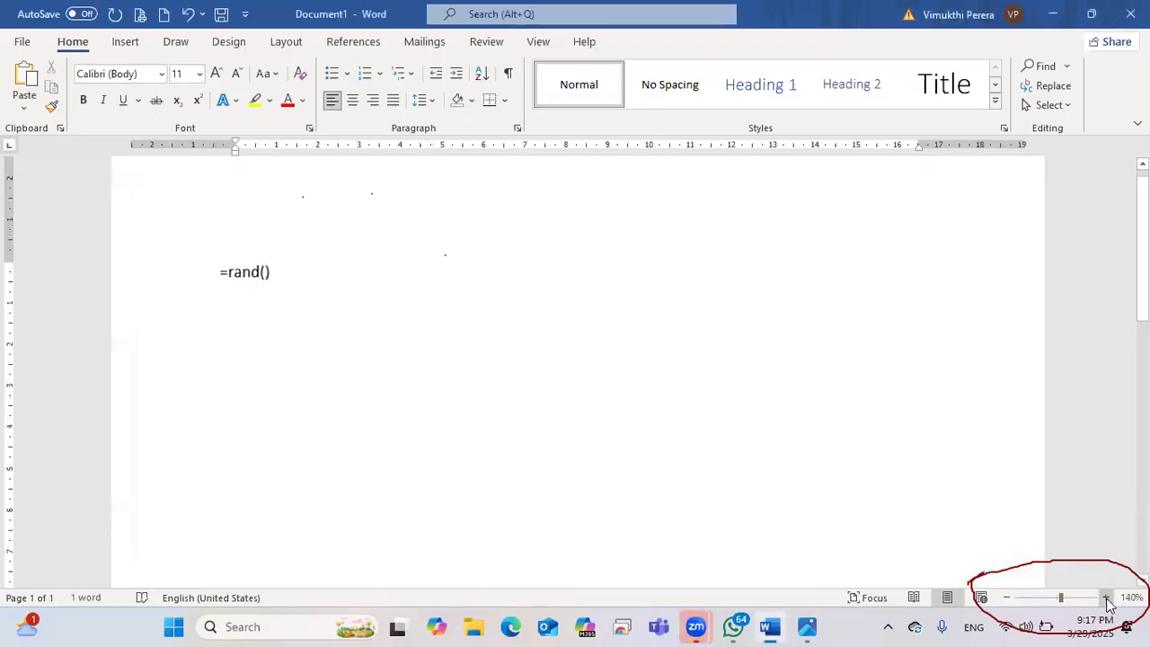
left_click(1108, 599)
left_click(1108, 599)
left_click(1108, 599)
left_click(1108, 598)
left_click(1108, 598)
left_click(1108, 599)
left_click(1108, 598)
left_click(1108, 598)
left_click(1108, 598)
left_click(1108, 598)
left_click(1108, 598)
left_click(1108, 599)
left_click(1108, 599)
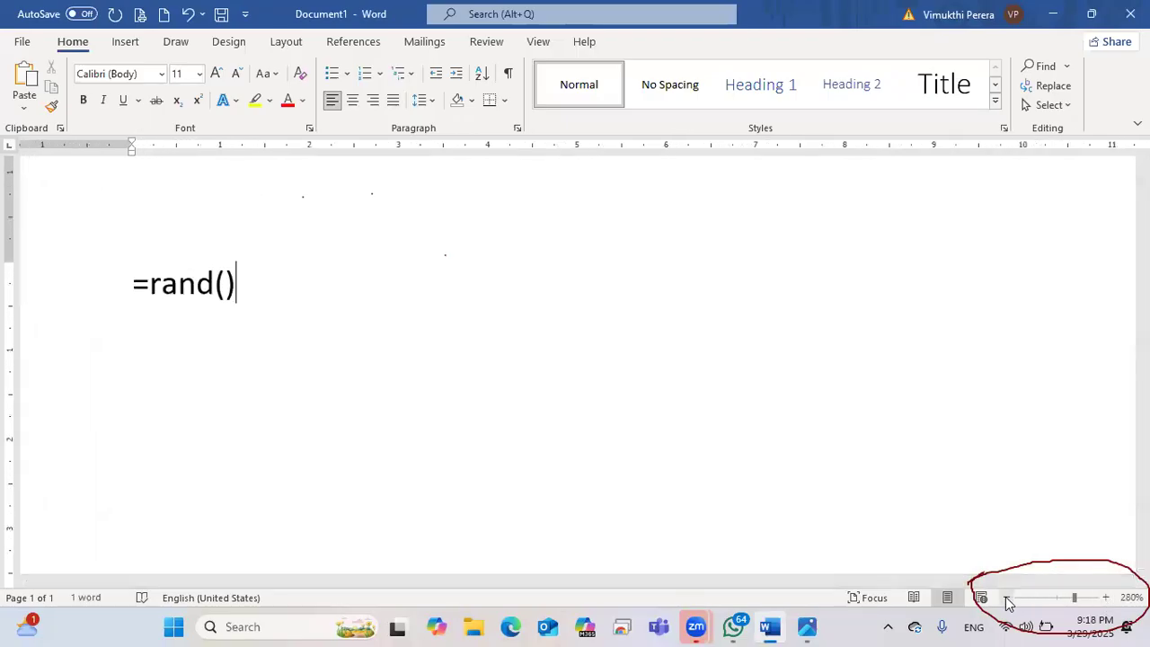
left_click(1008, 599)
left_click(1008, 600)
left_click(1007, 600)
left_click(1007, 600)
left_click(1008, 599)
left_click(1007, 599)
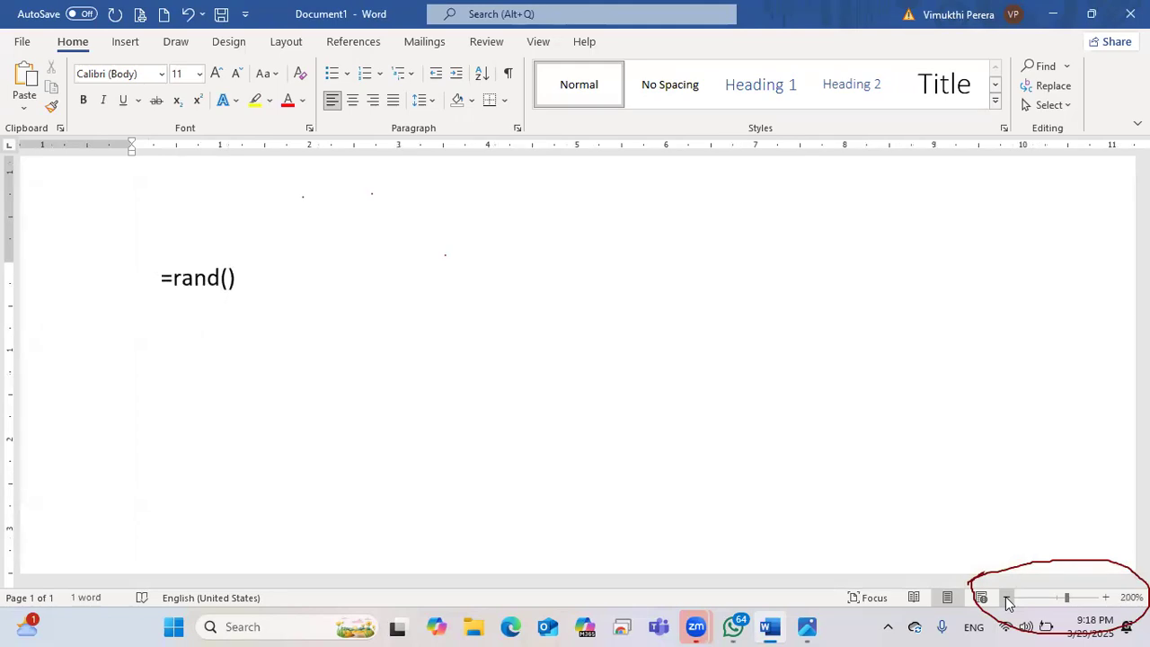
left_click(1008, 599)
left_click(1007, 599)
left_click(1007, 600)
left_click(1007, 599)
left_click(1007, 599)
left_click(1007, 599)
left_click(1008, 599)
left_click(1007, 599)
left_click(1007, 599)
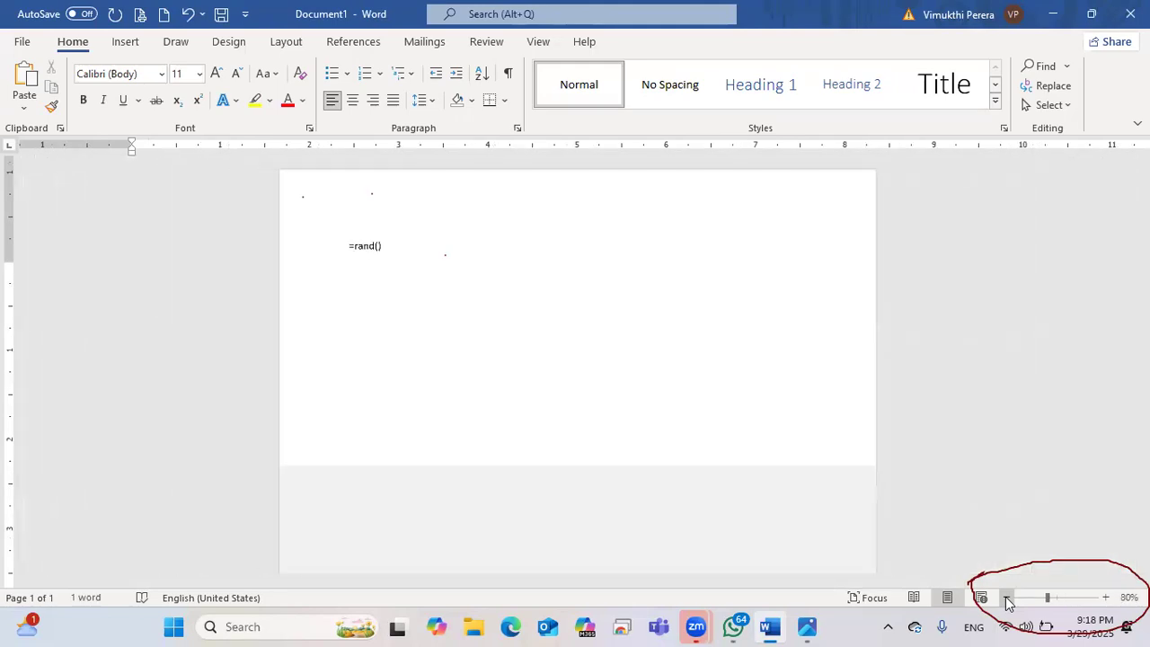
left_click(1007, 599)
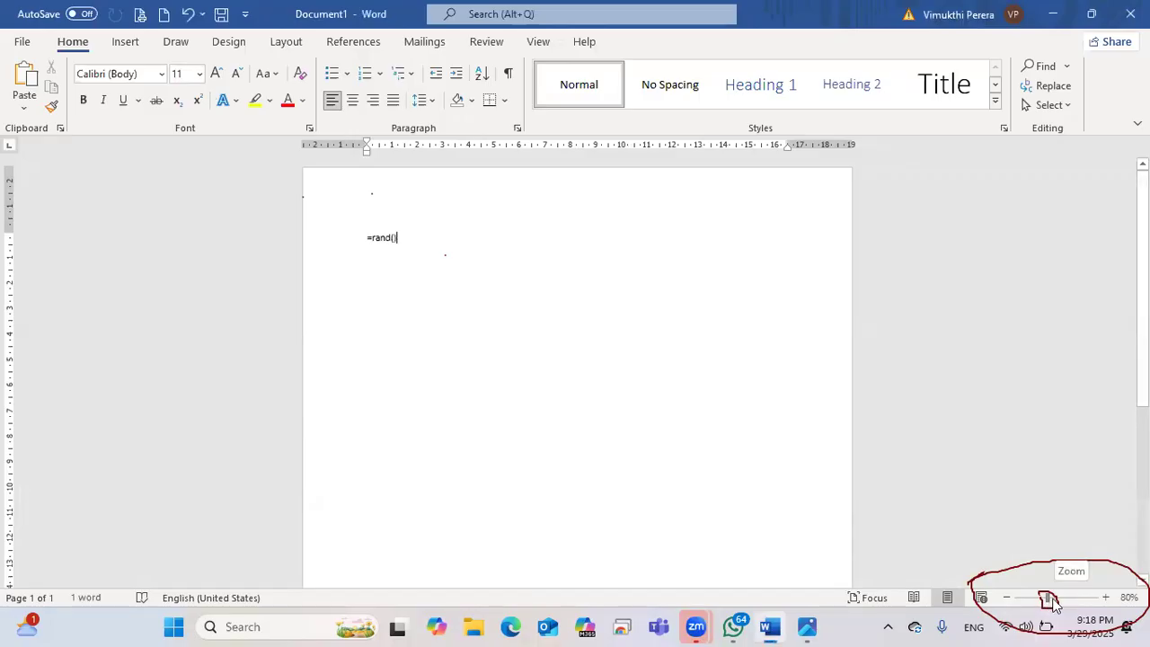
mouse_move(1049, 600)
left_mouse_down()
mouse_move(1078, 600)
mouse_move(1037, 602)
left_mouse_up()
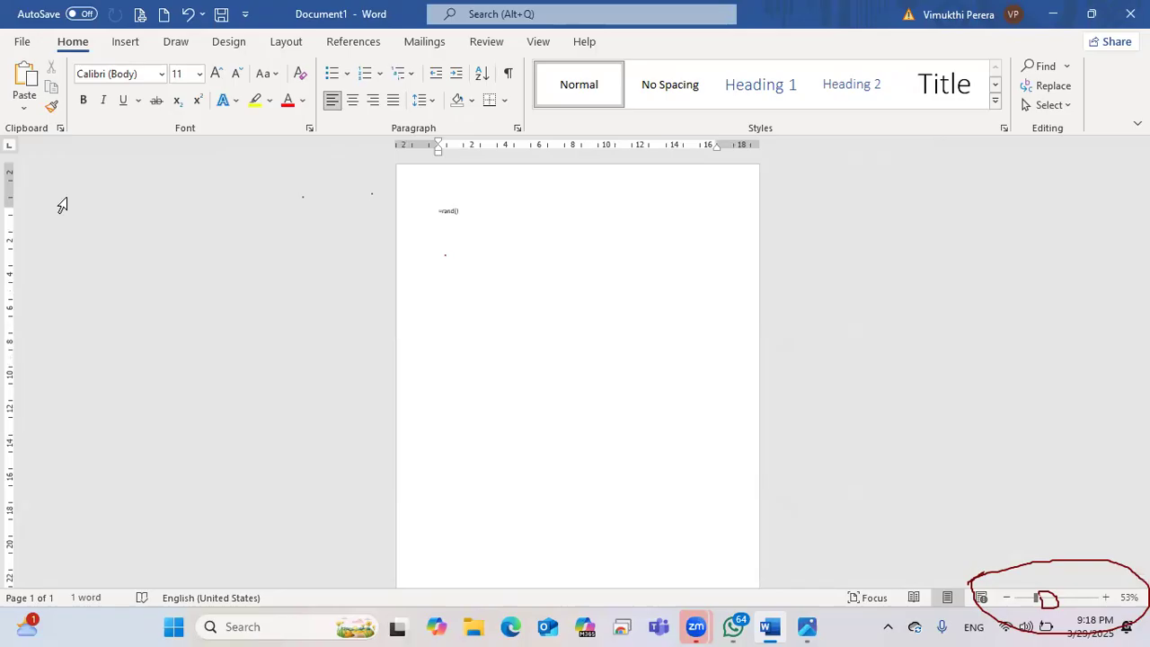
left_click(1021, 566)
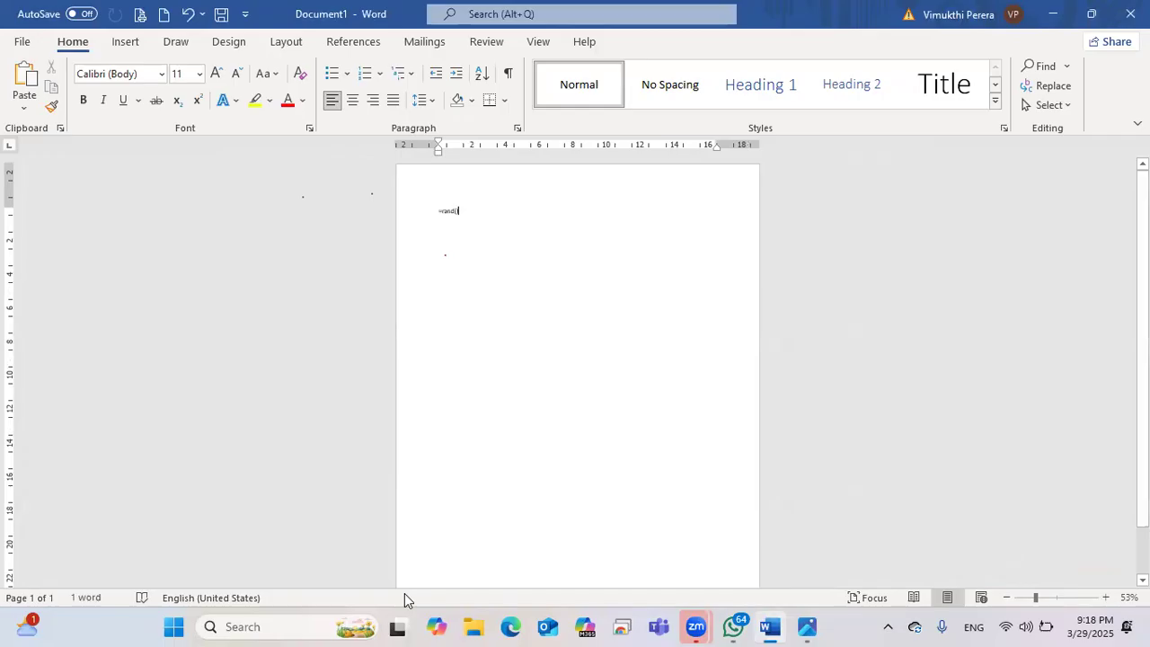
right_click(453, 596)
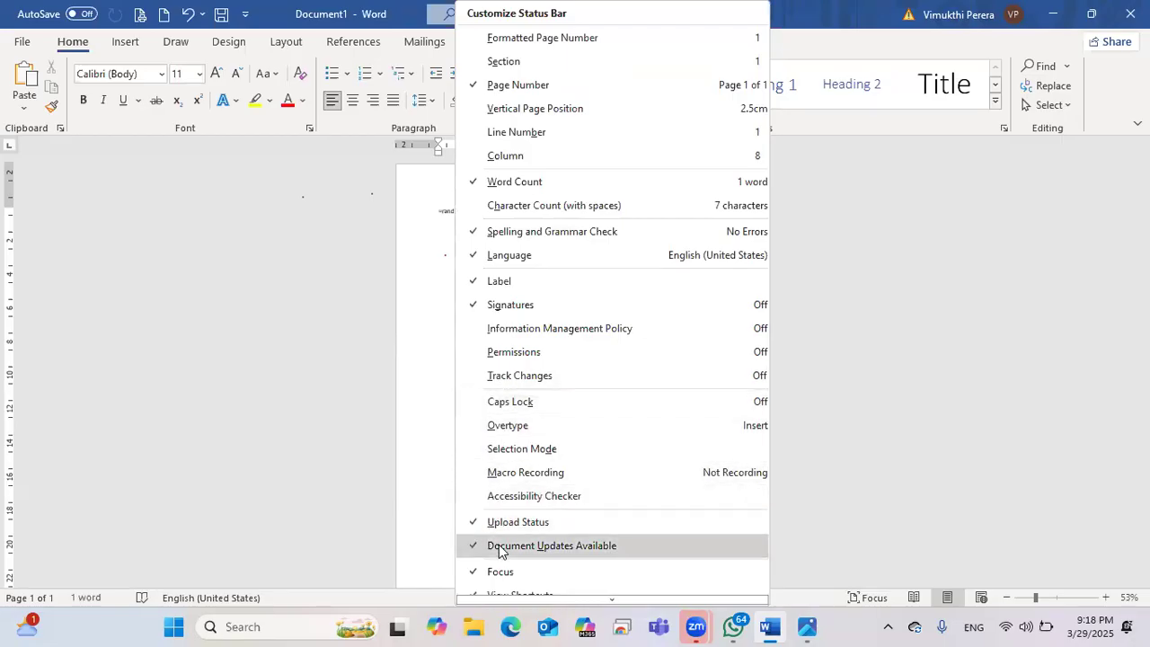
scroll(501, 548, "down", 2)
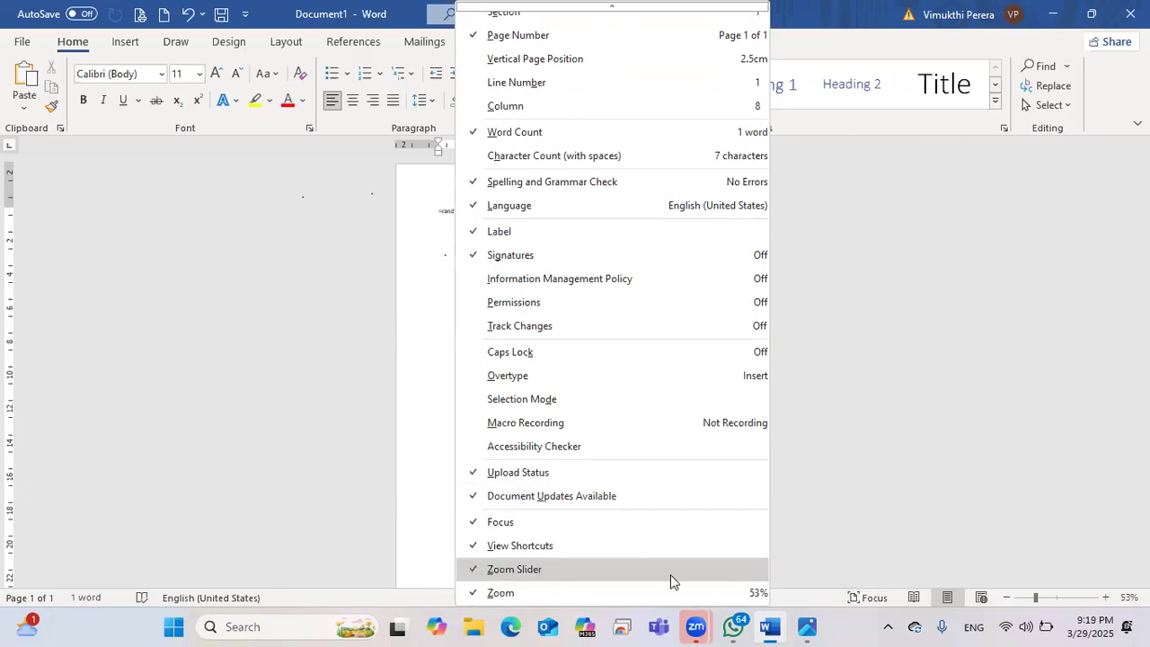
left_click(580, 569)
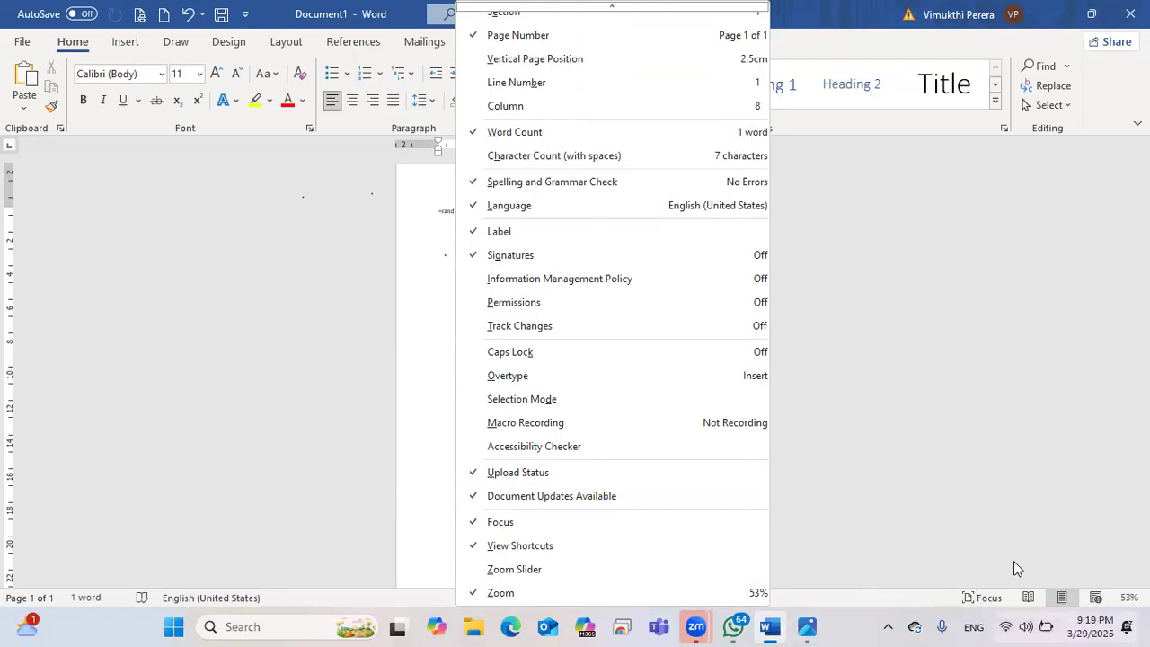
left_click(514, 569)
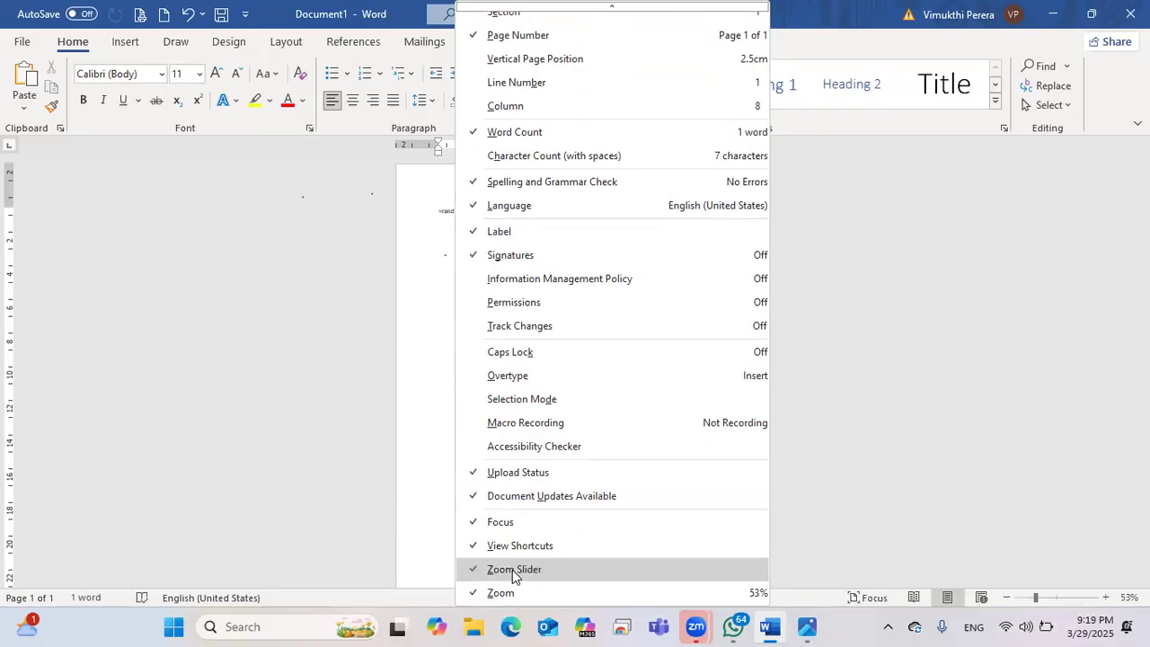
left_click(358, 600)
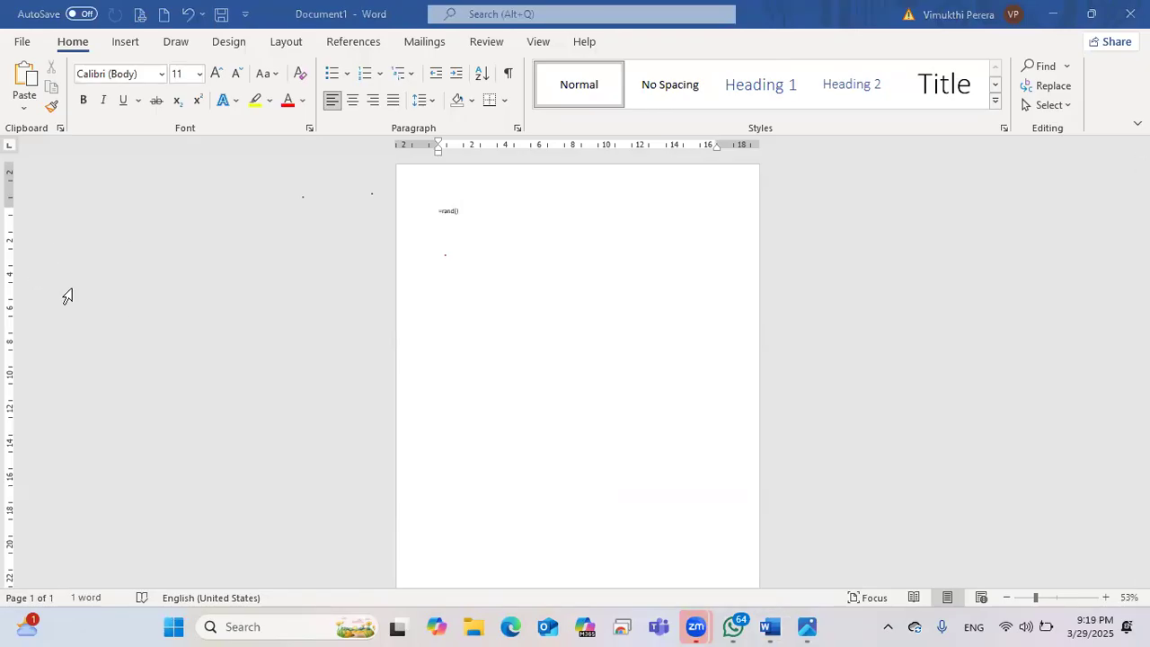
left_click_drag(6, 587, 55, 601)
left_click_drag(307, 619, 1149, 609)
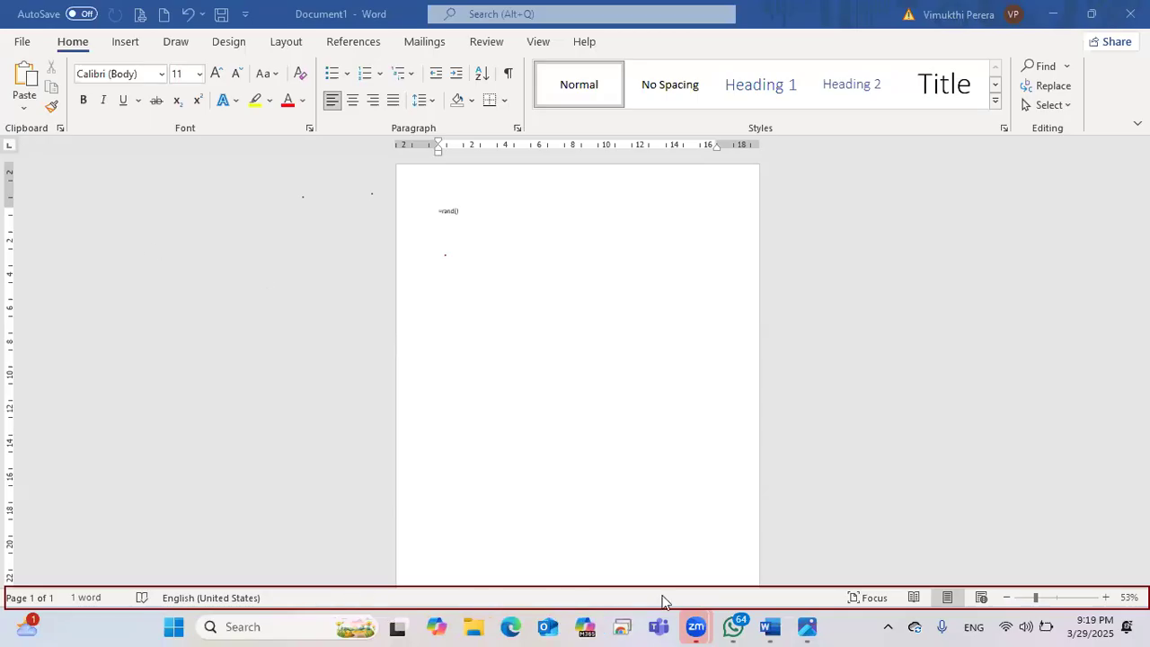
right_click(525, 602)
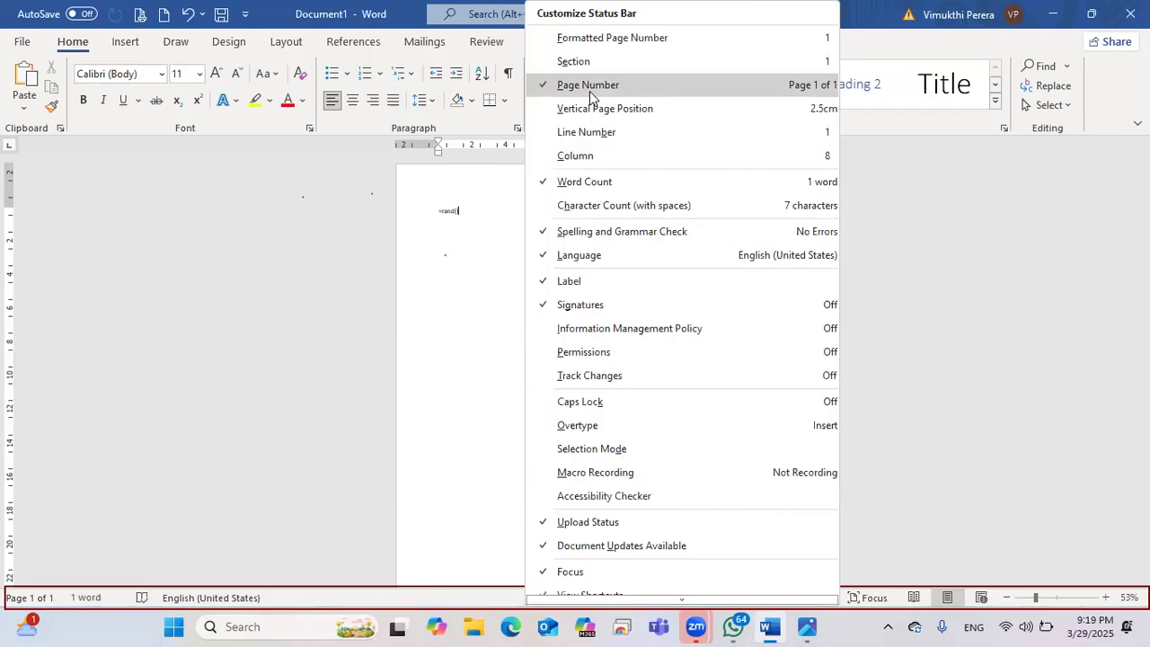
left_click(591, 86)
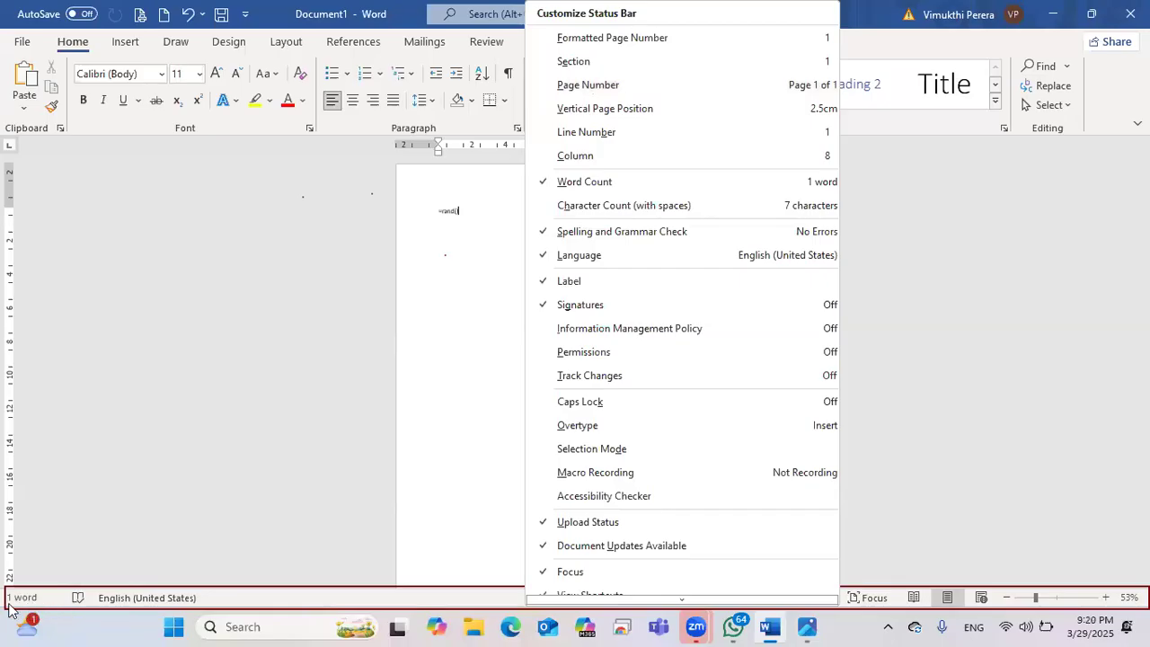
left_click(589, 84)
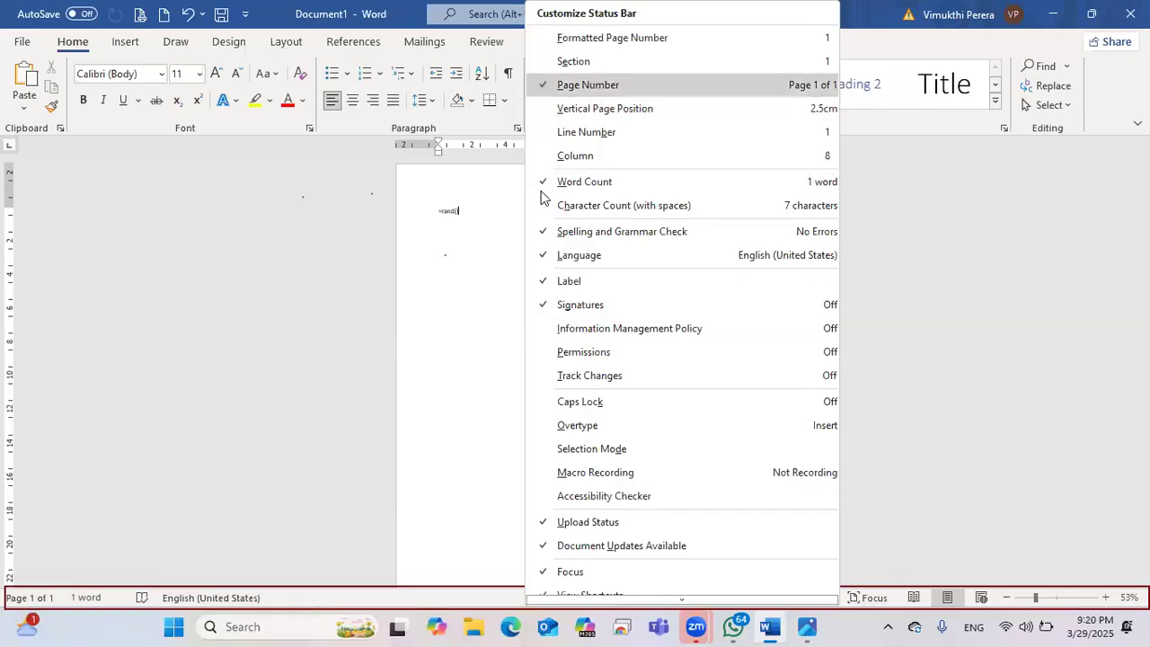
left_click(593, 183)
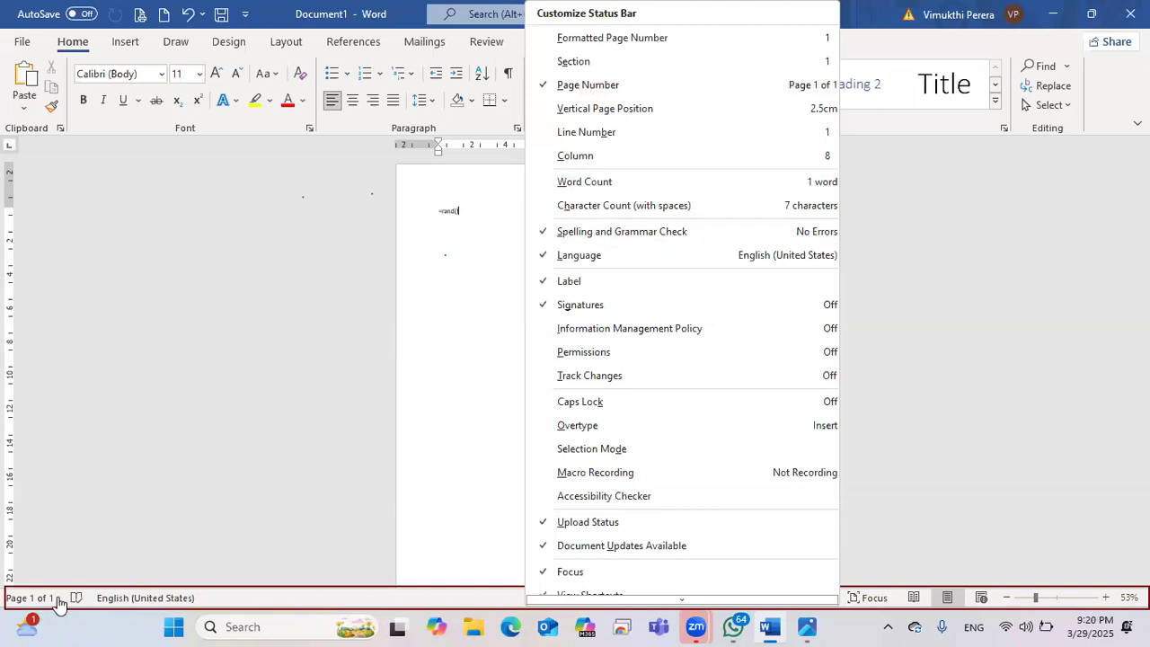
left_click(550, 187)
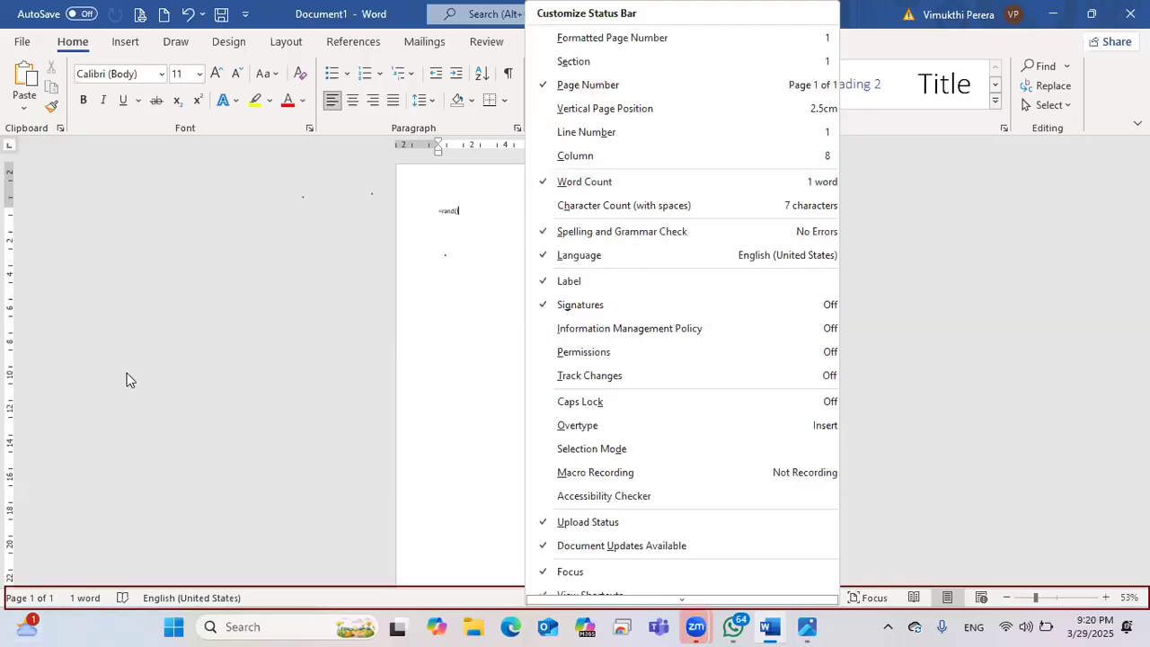
left_click(507, 604)
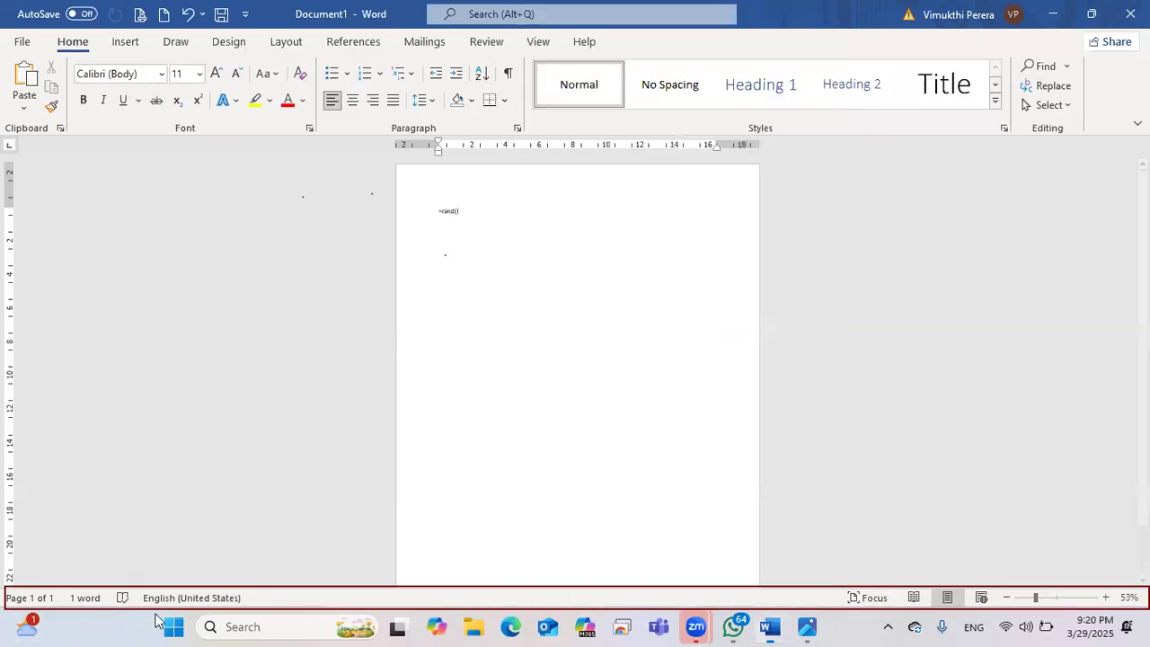
right_click(471, 599)
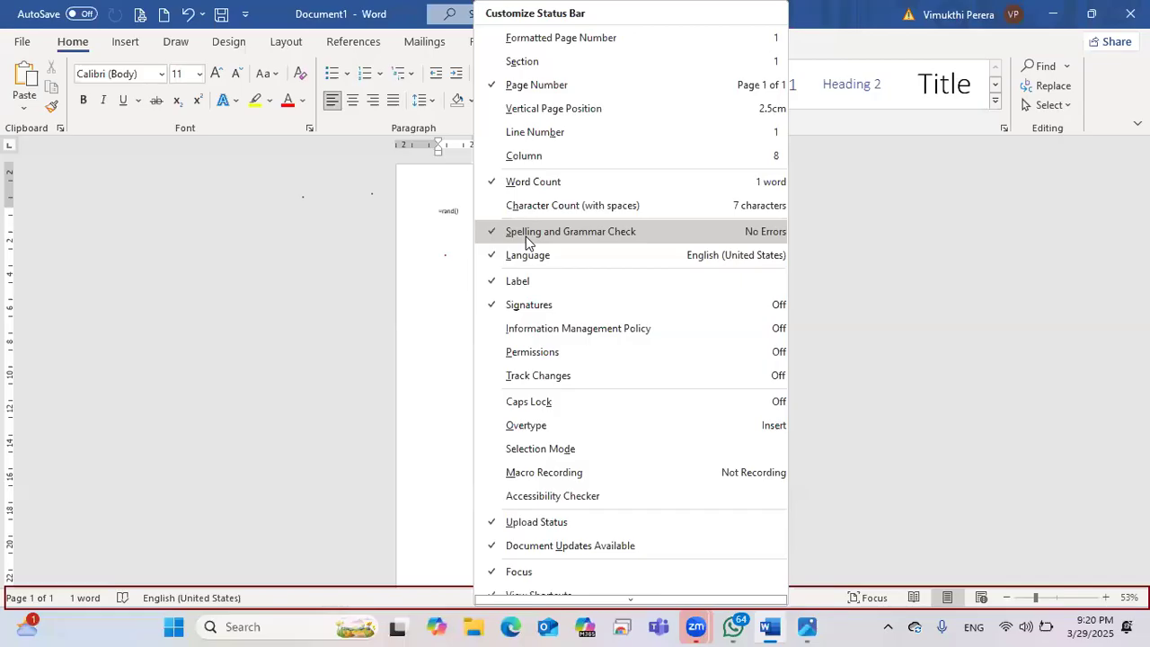
left_click(525, 237)
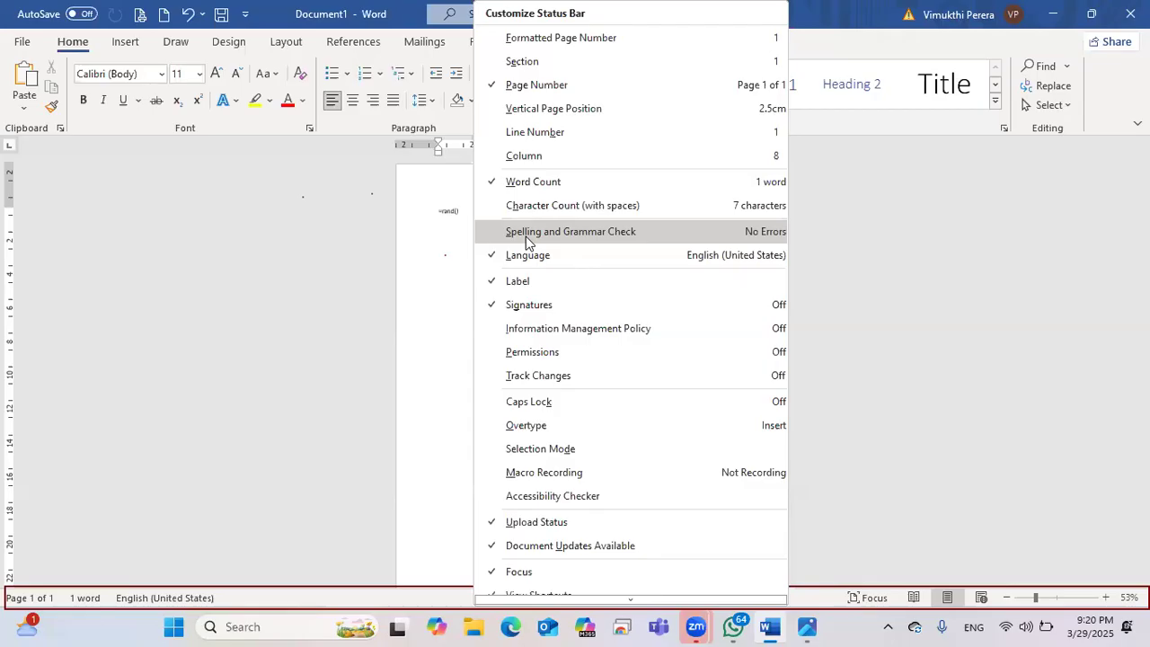
left_click(526, 236)
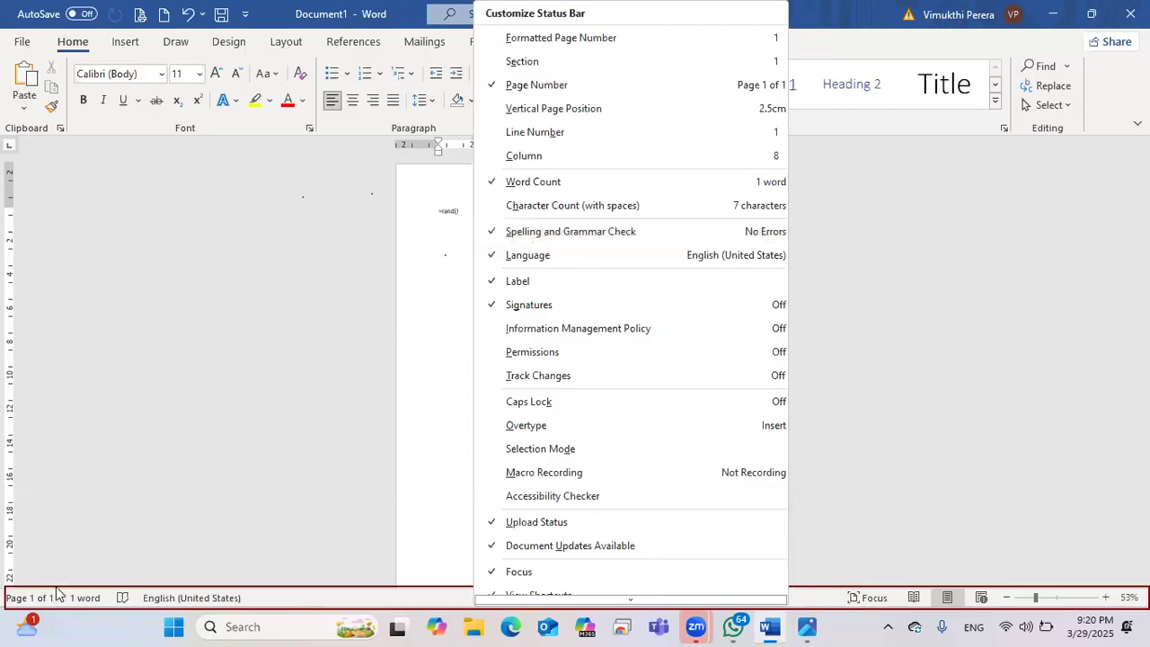
left_click(571, 242)
left_click(572, 239)
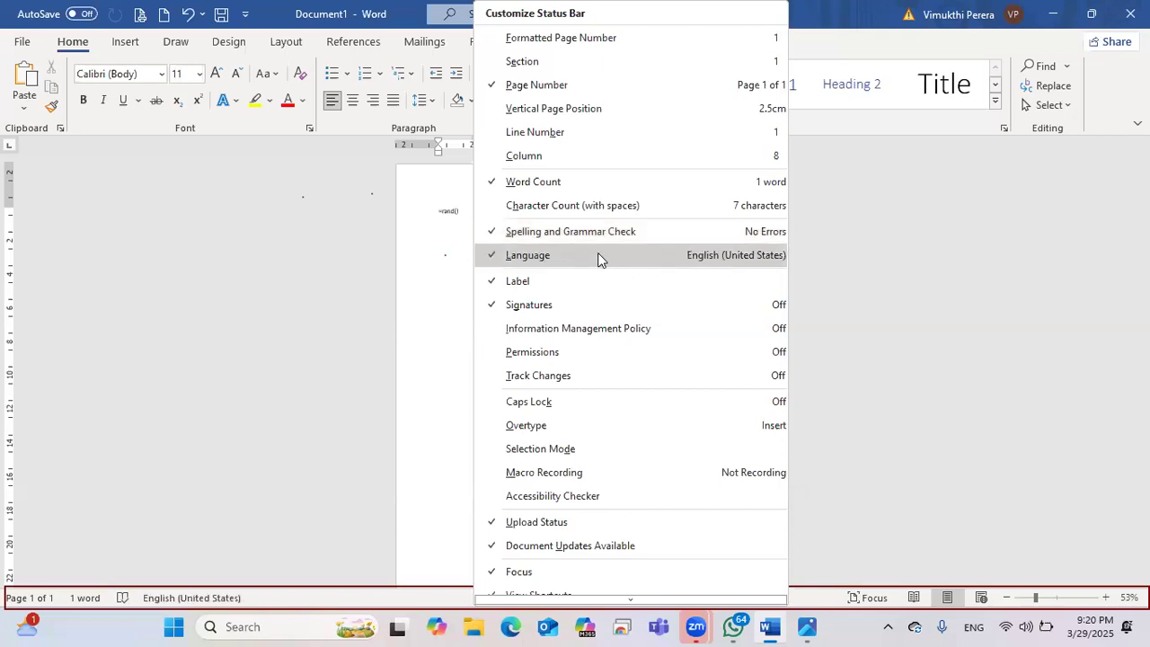
left_click(565, 258)
left_click(565, 259)
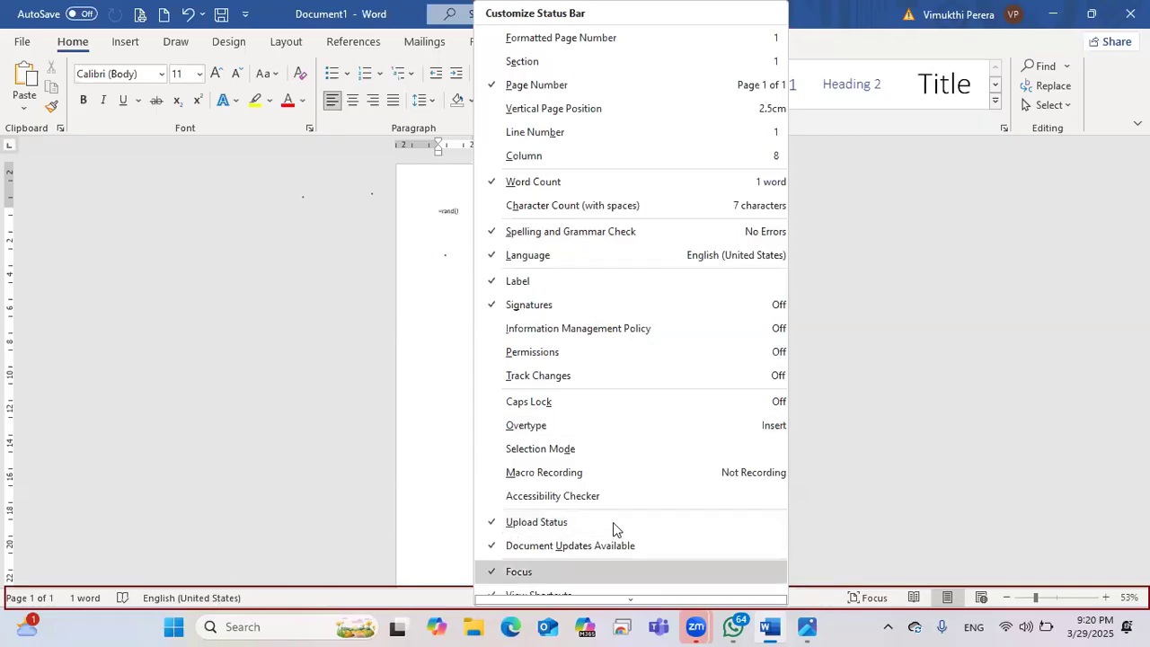
scroll(619, 521, "down", 1)
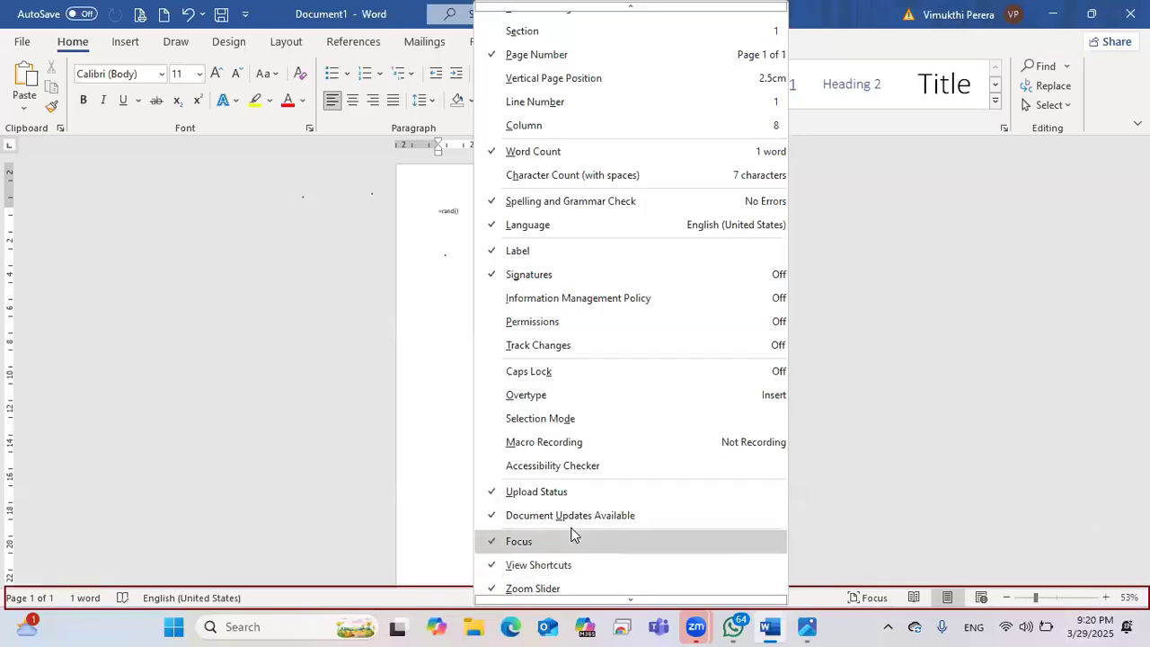
scroll(566, 557, "down", 1)
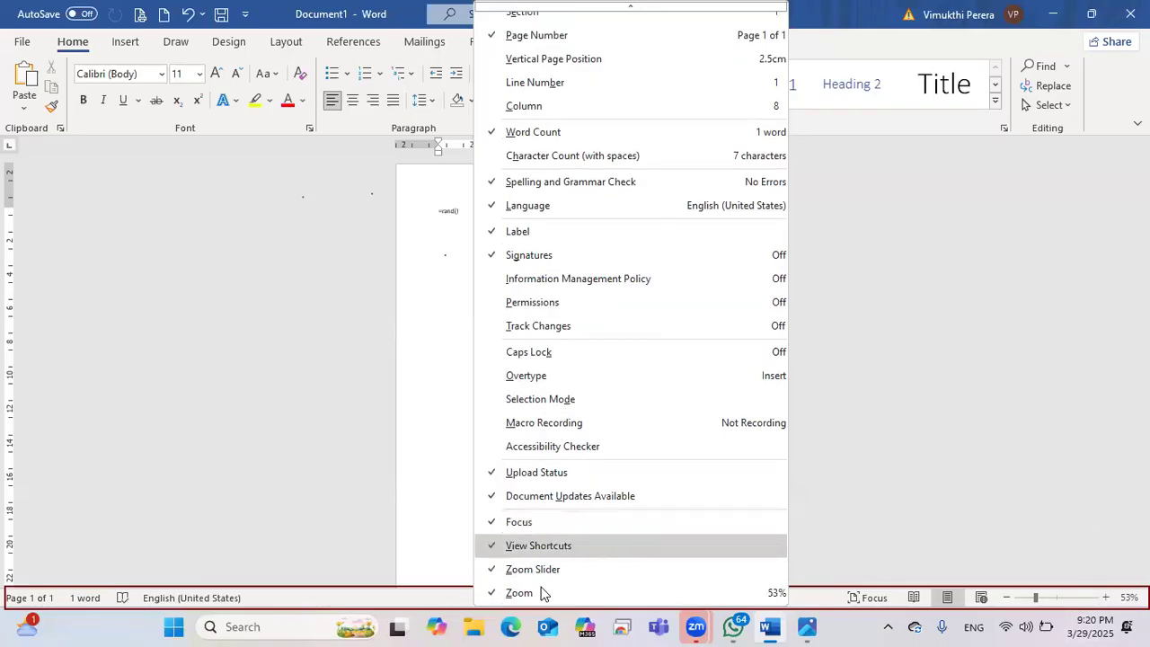
left_click(325, 505)
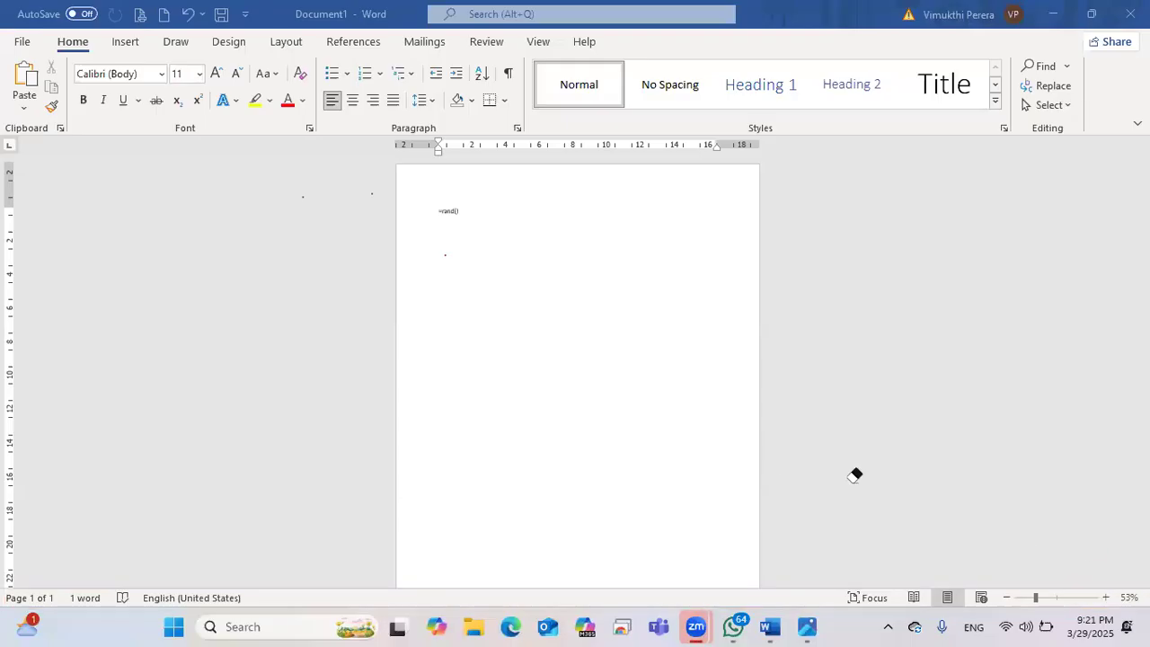
Step: Zoom the page from 53% to 100%, then bring up the keyboard photo in Photos
left_click(1107, 599)
left_click(1109, 601)
left_click(1109, 601)
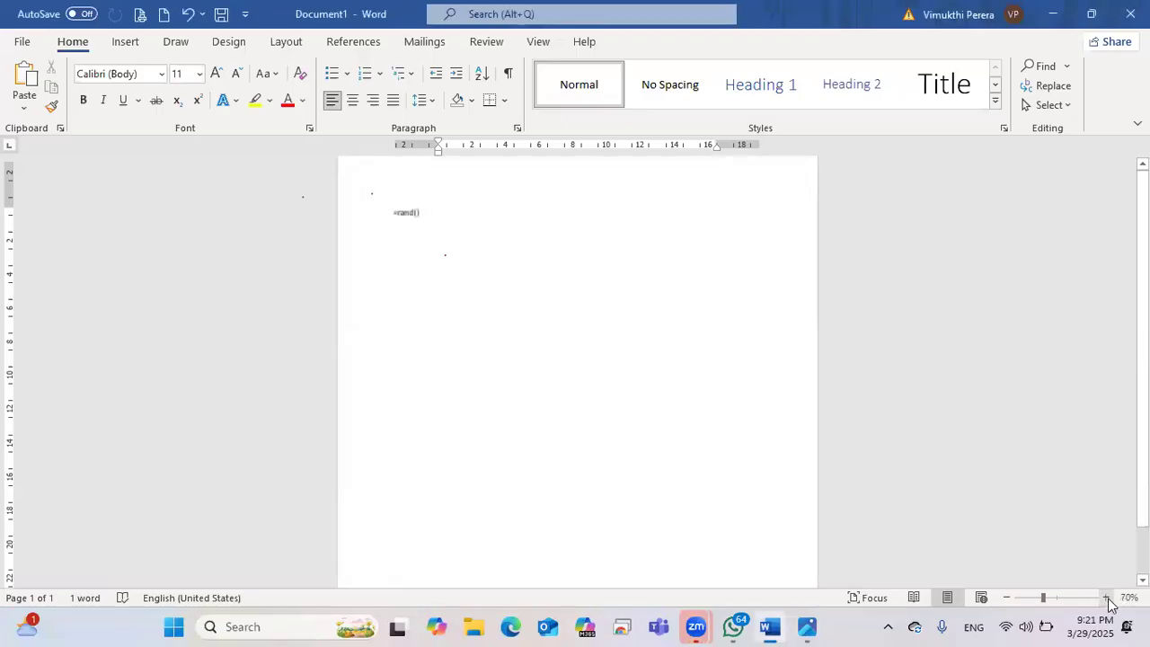
left_click(1108, 601)
left_click(1108, 601)
left_click(1109, 602)
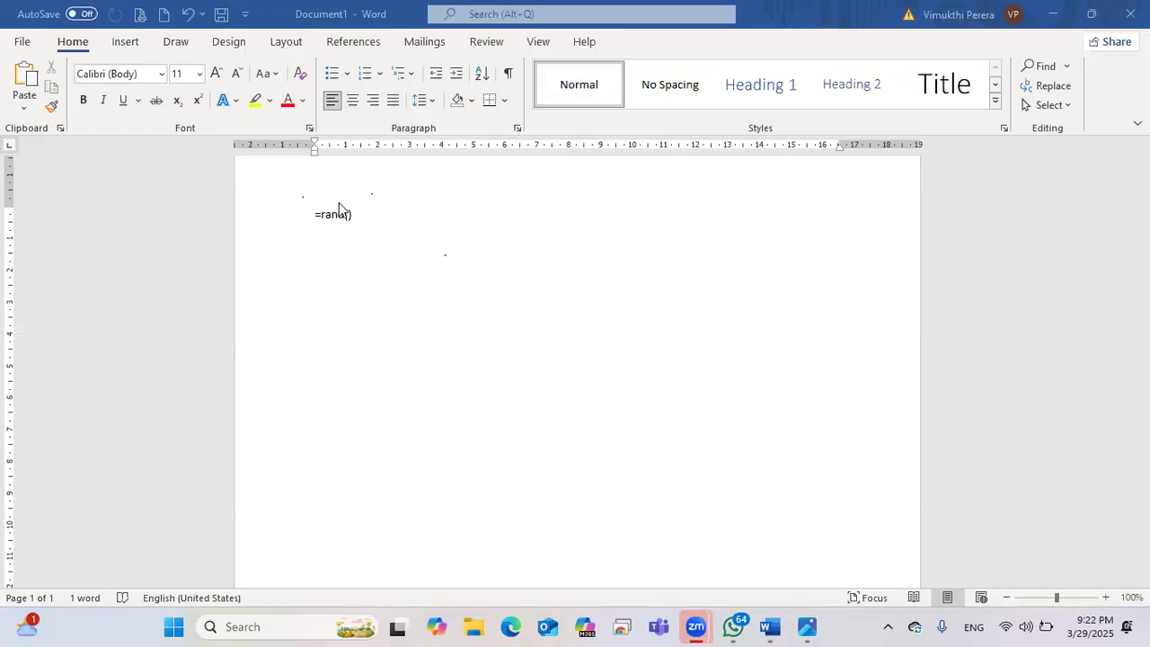
left_click(815, 626)
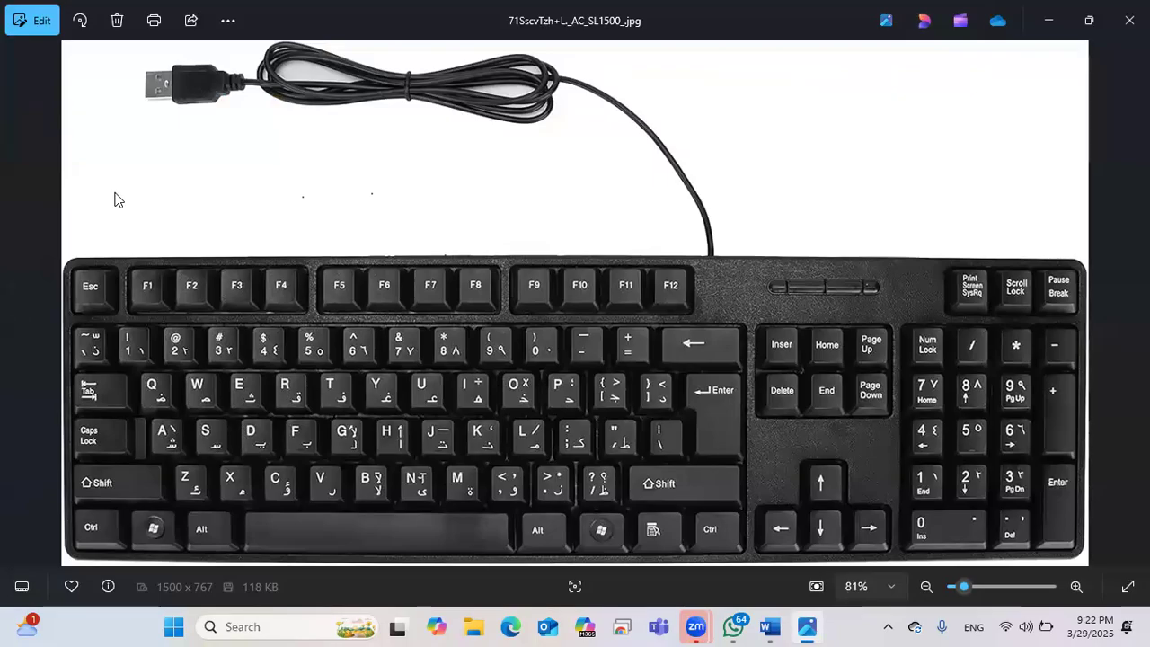
Step: Circle the R, = and 9 keys on the keyboard photo, switching back to Word between marks
left_click(297, 380)
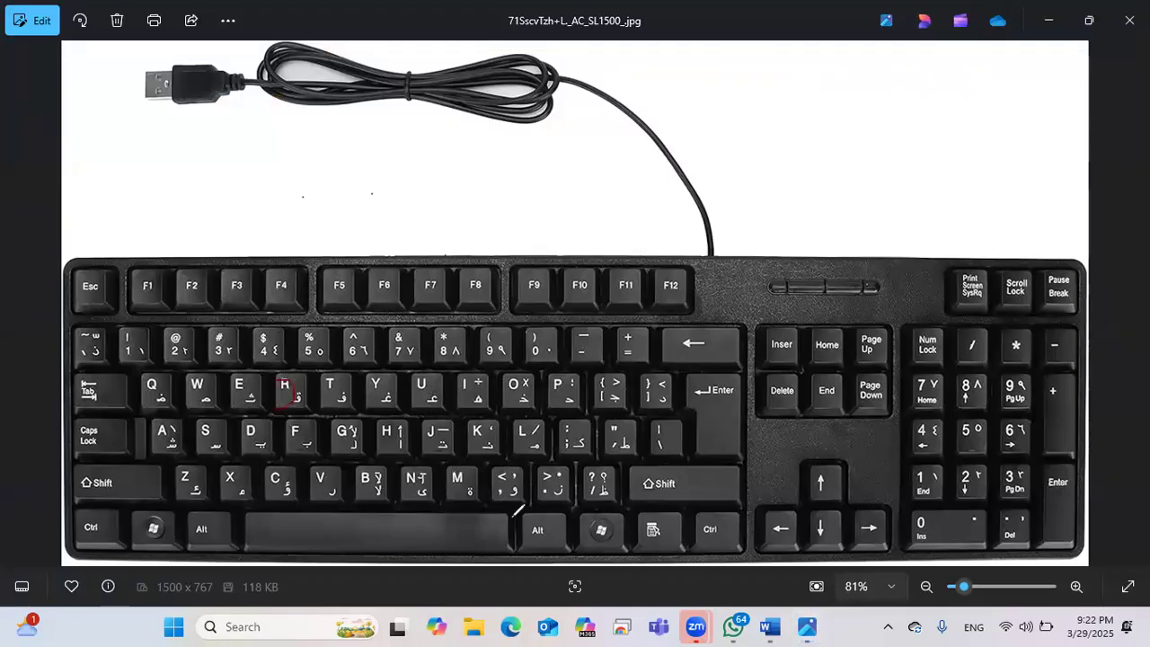
left_click(629, 345)
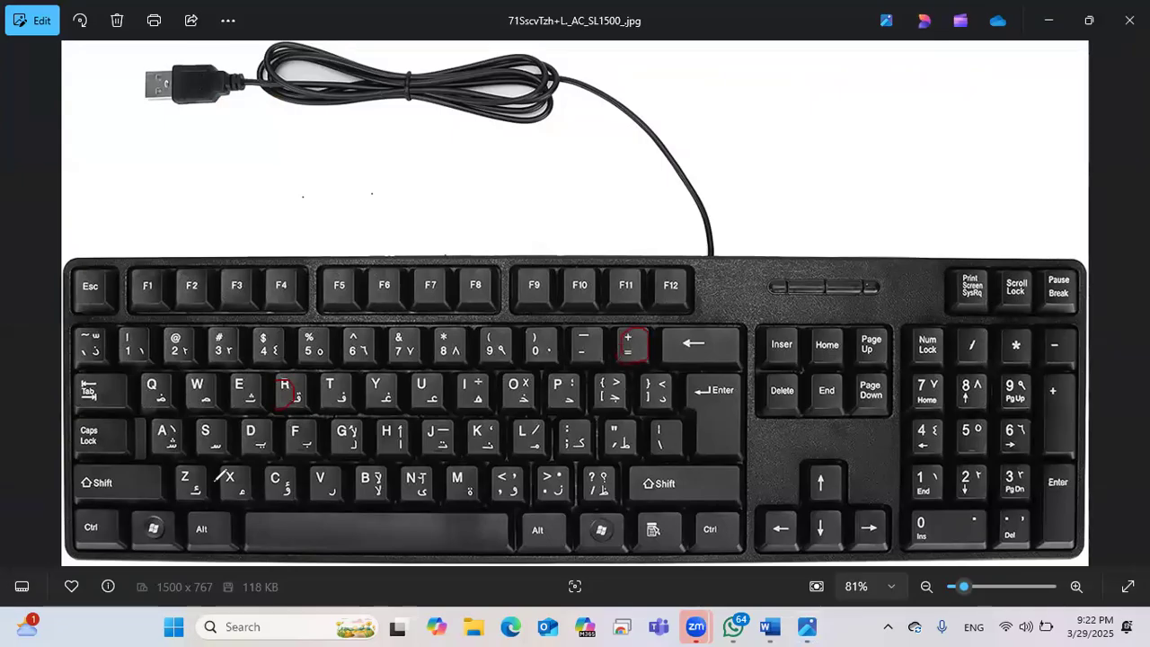
left_click(1048, 20)
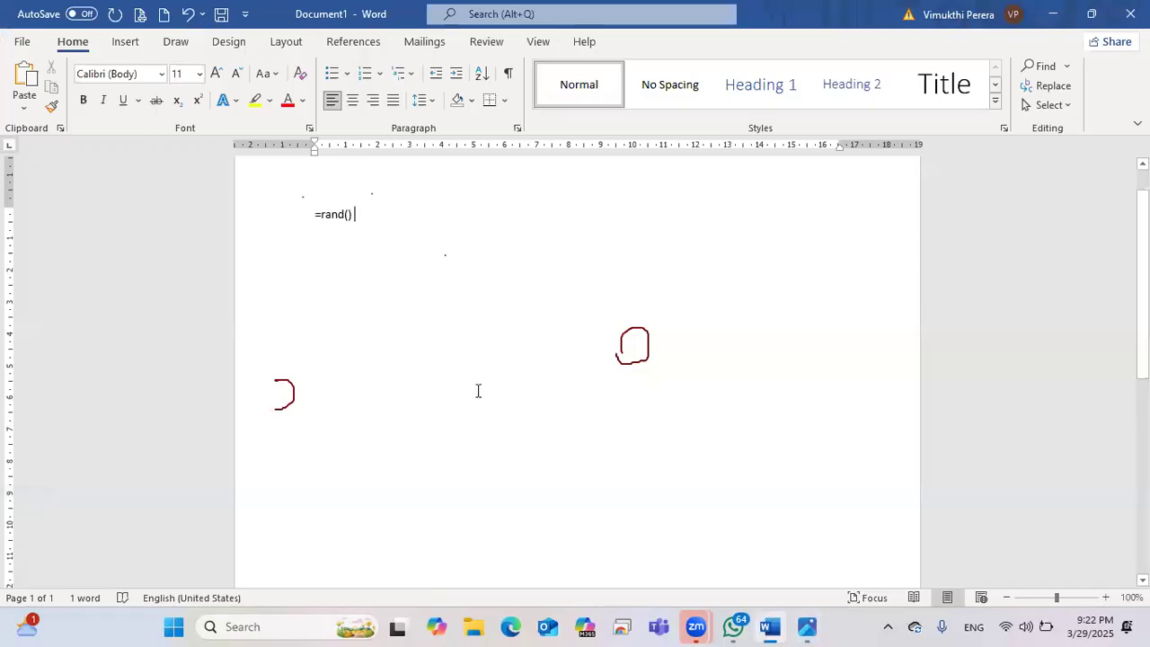
left_click(805, 626)
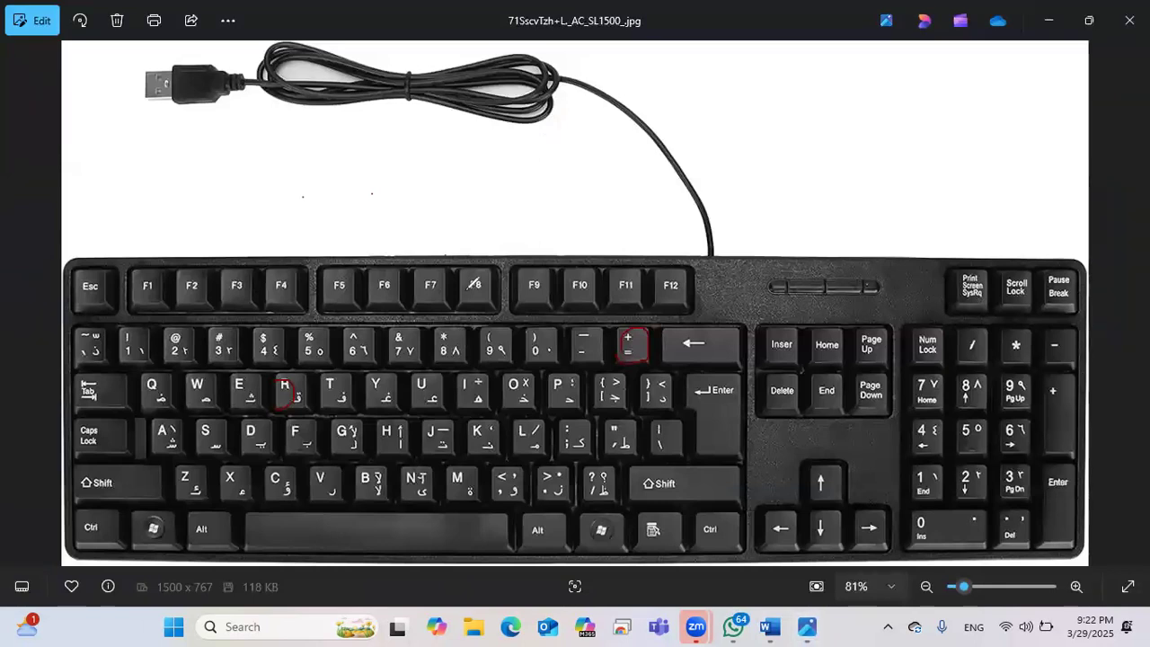
mouse_move(485, 339)
left_mouse_down()
mouse_move(517, 324)
mouse_move(500, 348)
mouse_move(543, 317)
mouse_move(564, 328)
mouse_move(543, 359)
mouse_move(530, 317)
left_mouse_up()
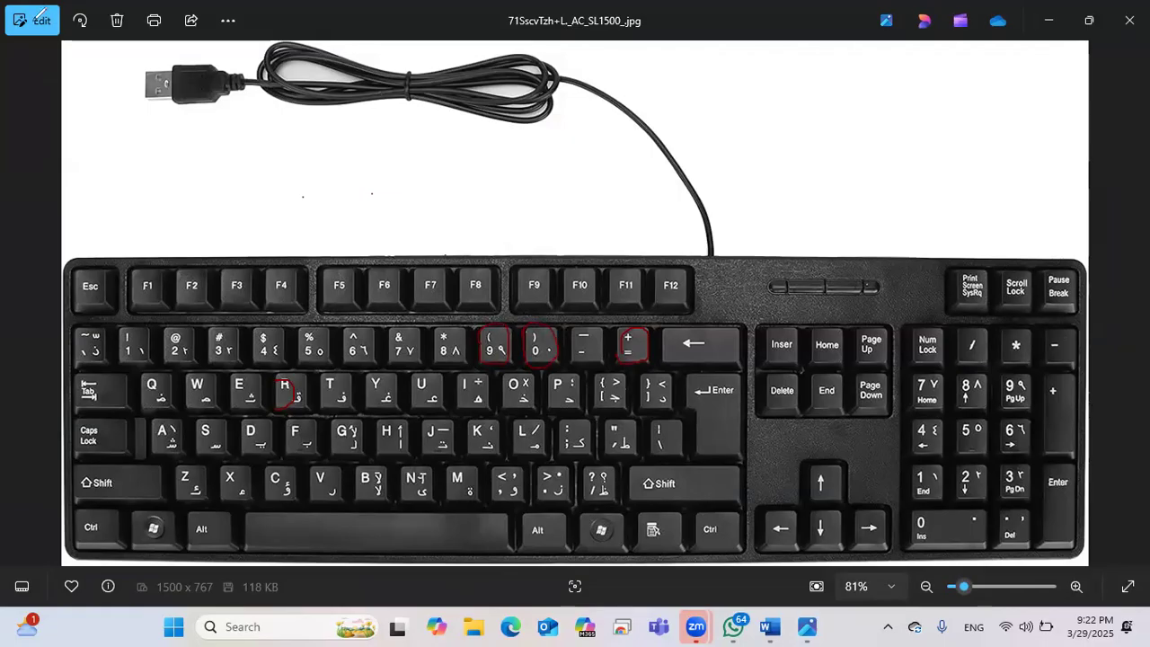
left_click(1049, 19)
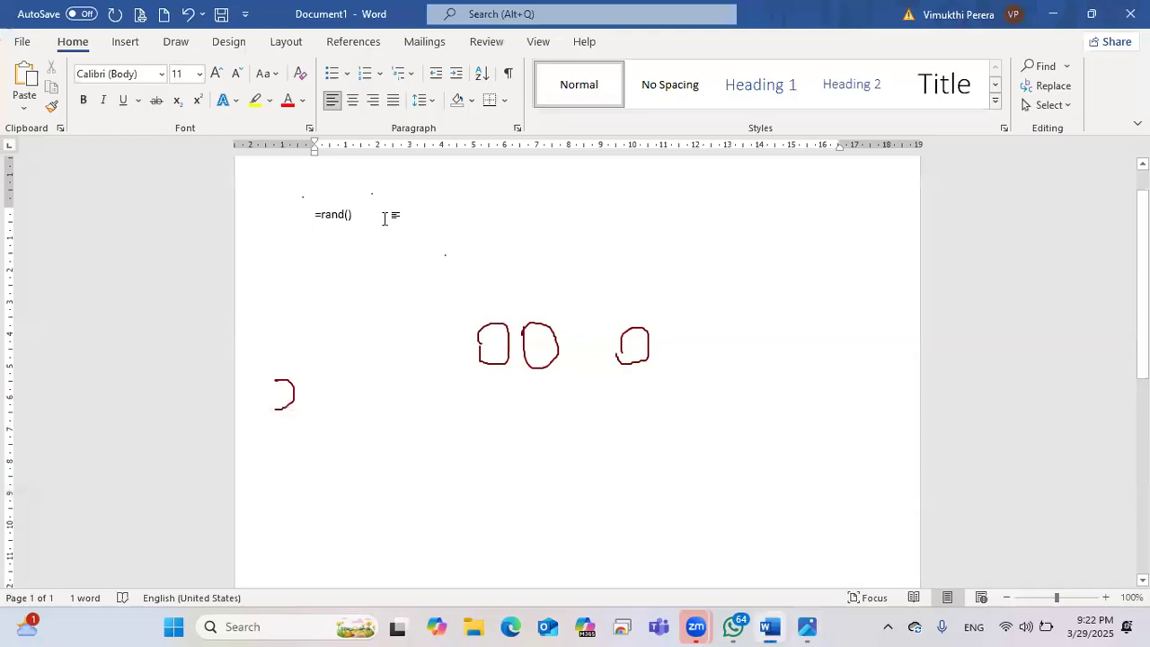
Step: Type 90 after =rand(), remove it again, and return to the keyboard photo
type("9")
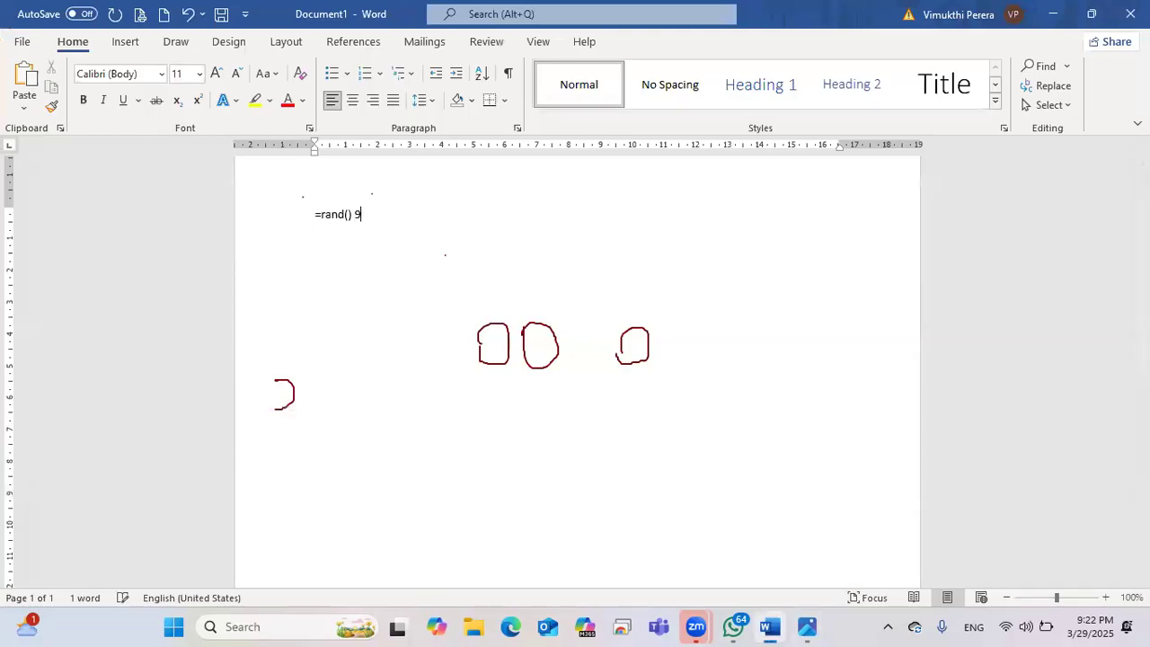
type("0")
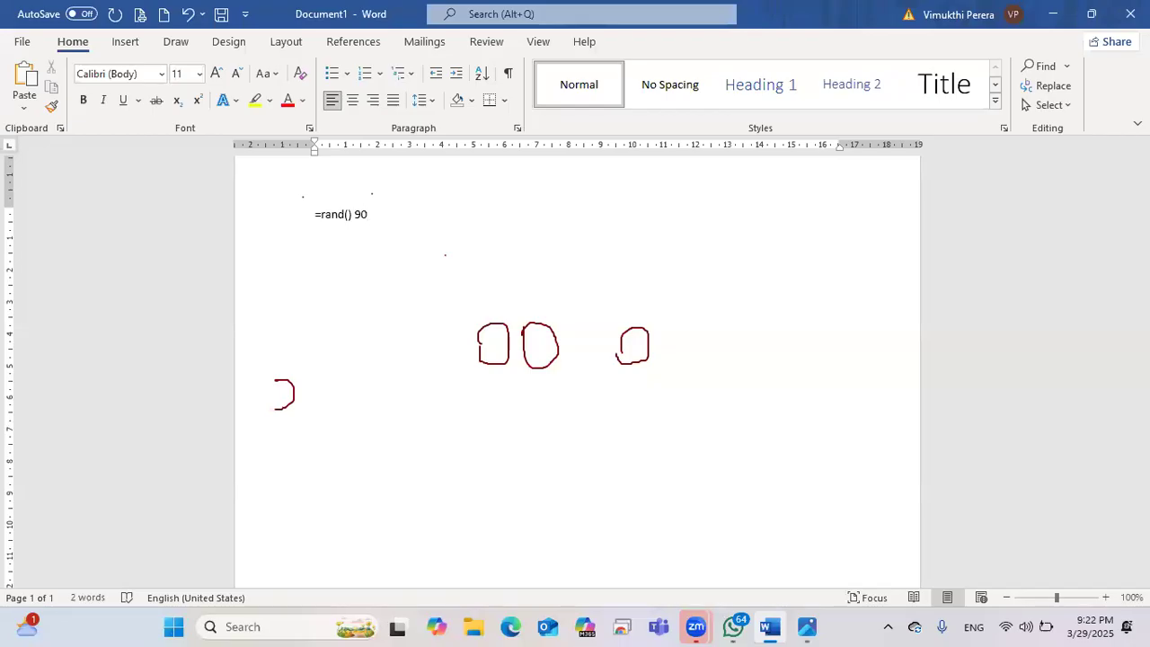
key("BackSpace")
key("BackSpace")
key("BackSpace")
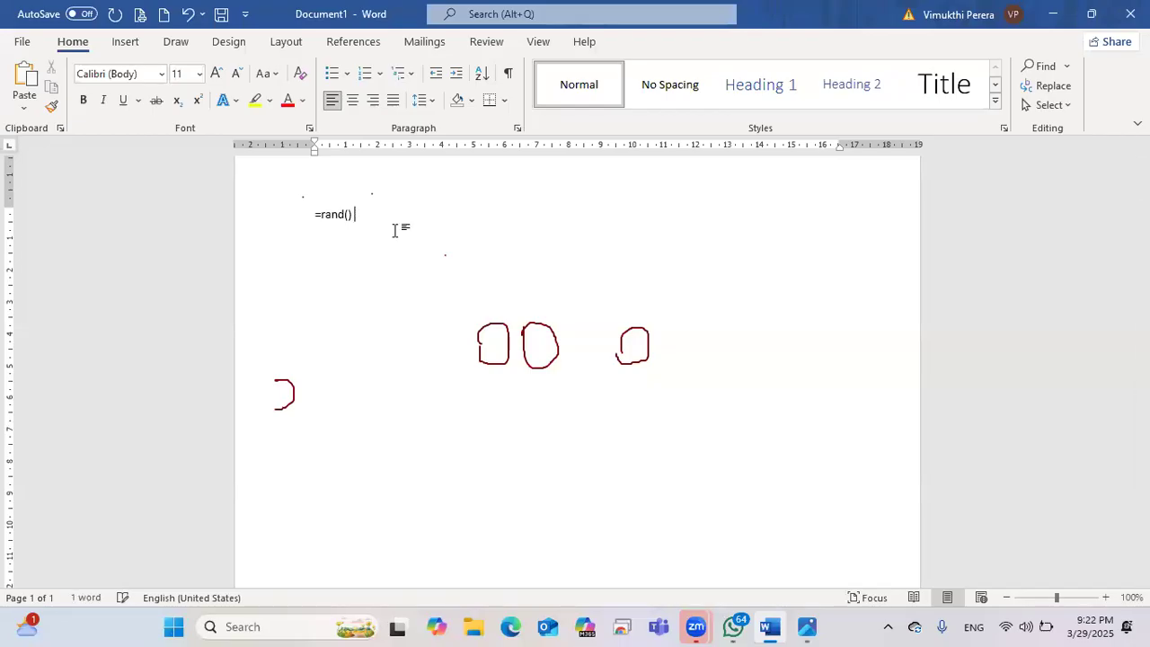
left_click(808, 627)
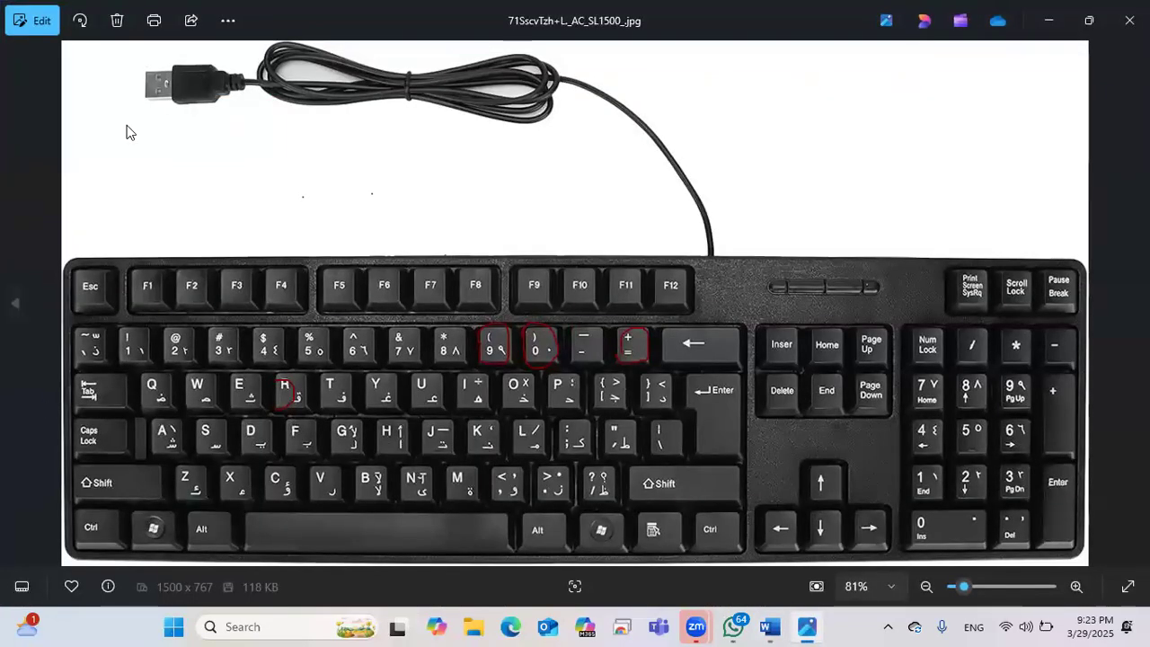
Step: Circle the right and left Shift keys on the keyboard photo
left_click_drag(636, 463, 715, 451)
mouse_move(744, 488)
left_mouse_down()
mouse_move(656, 503)
mouse_move(634, 482)
mouse_move(638, 455)
left_mouse_up()
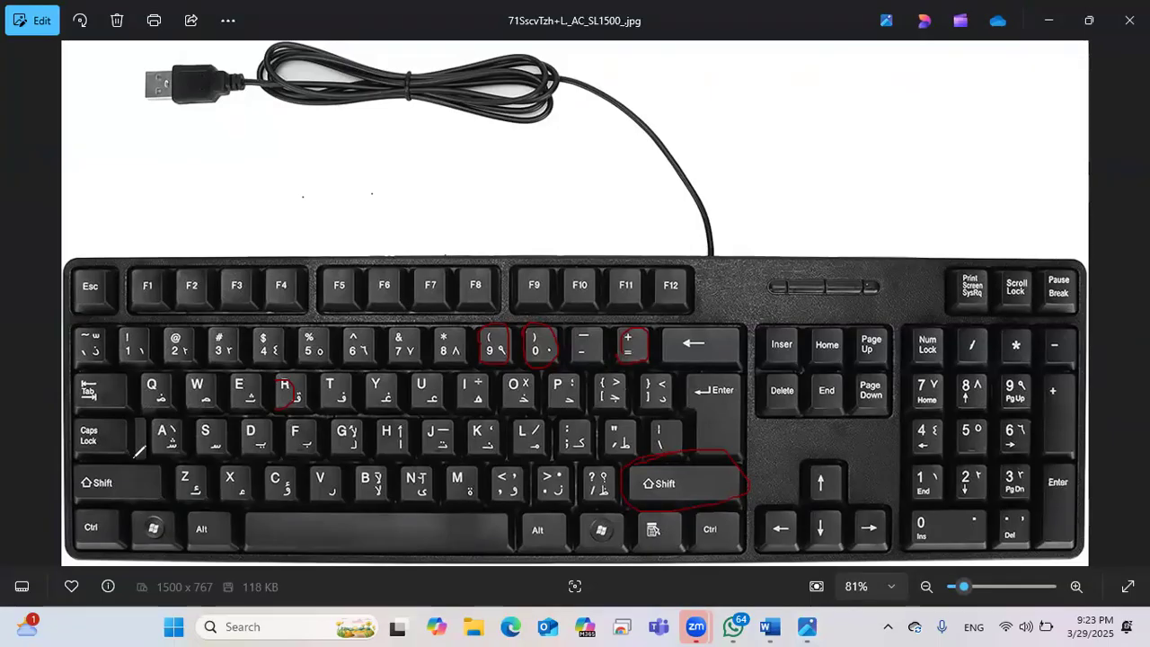
mouse_move(158, 461)
left_mouse_down()
mouse_move(135, 501)
mouse_move(112, 509)
mouse_move(72, 481)
mouse_move(72, 466)
mouse_move(131, 450)
left_mouse_up()
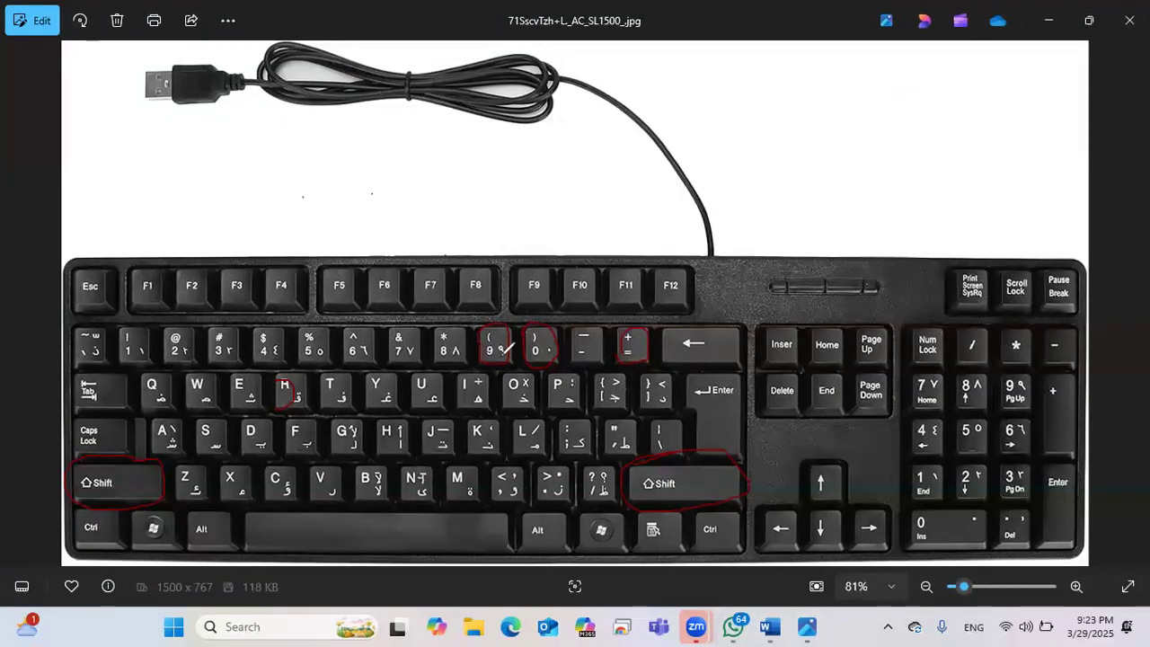
Step: Draw lines from Shift to the quote and = keys, underline keys 2–7, then minimize Photos
mouse_move(666, 481)
left_mouse_down()
mouse_move(643, 429)
mouse_move(618, 420)
left_mouse_up()
left_click_drag(566, 385, 516, 359)
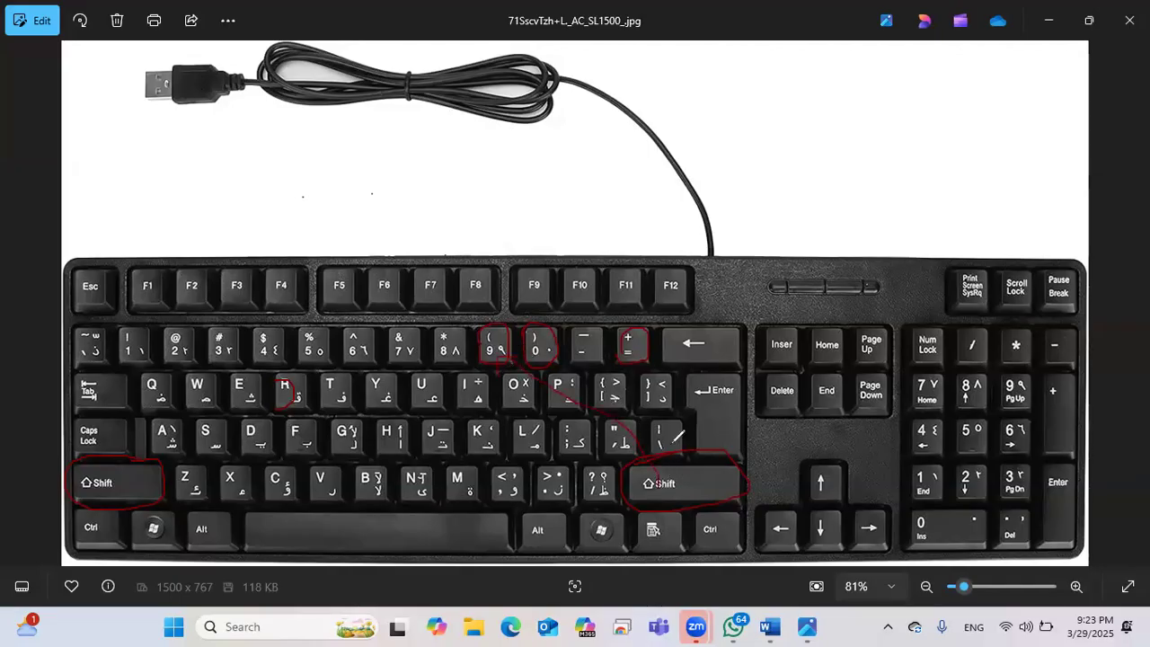
left_click_drag(681, 476, 617, 361)
left_click_drag(171, 350, 391, 340)
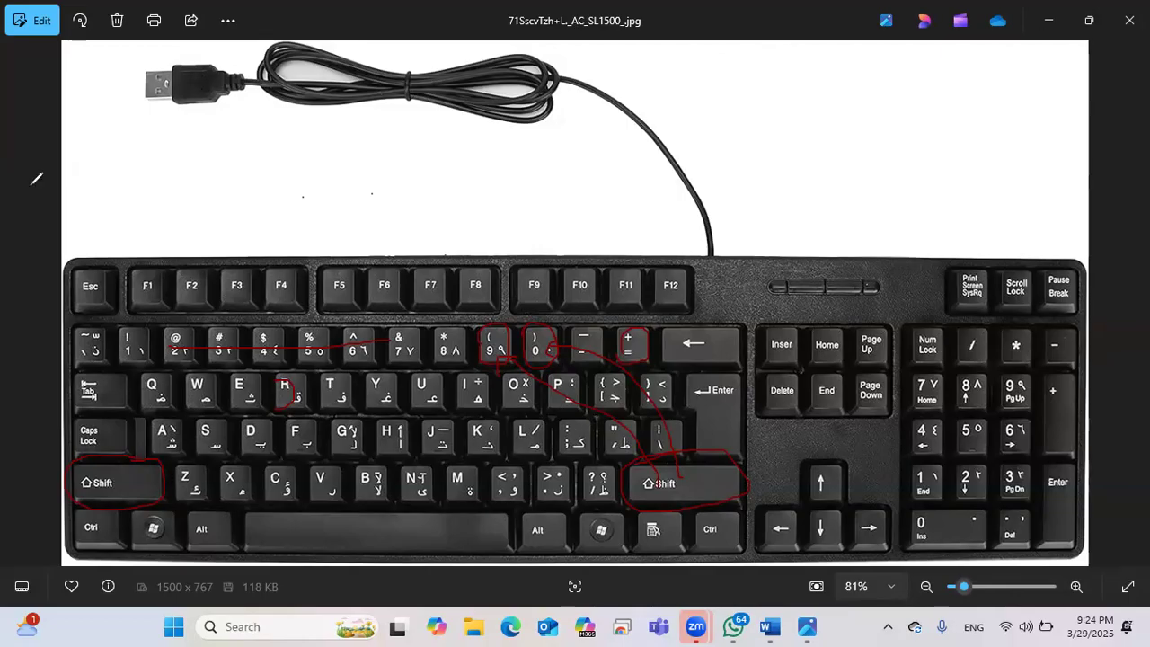
left_click(1048, 20)
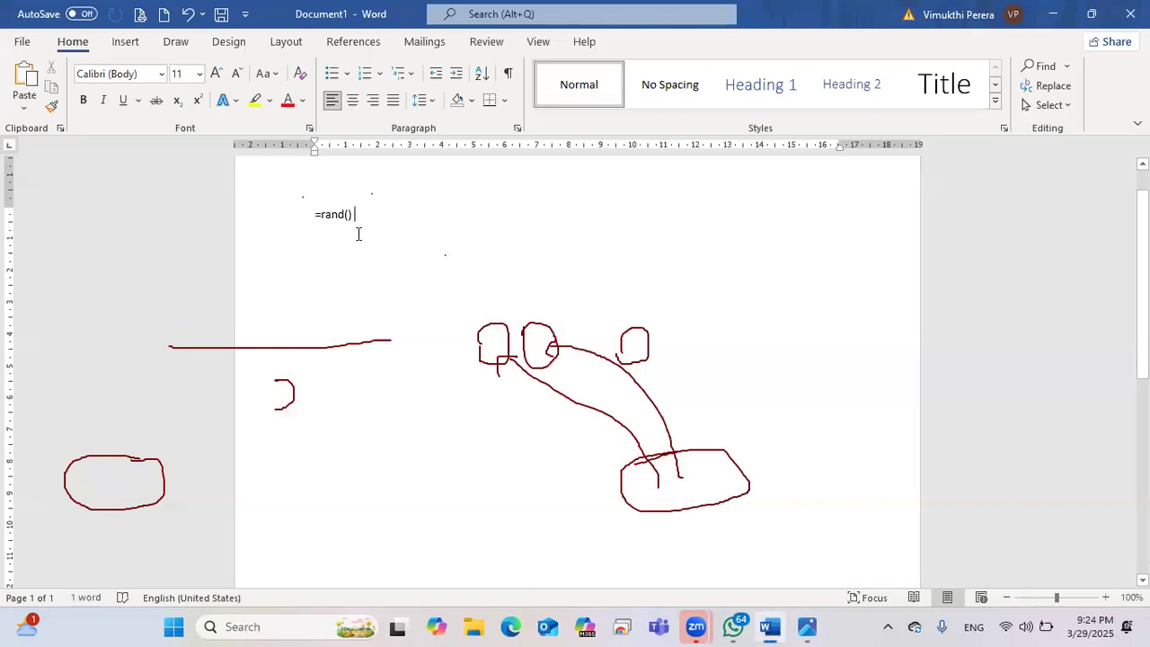
Step: Expand =rand() into five sample paragraphs (239 words) and erase the ink marks over the text
key("Return")
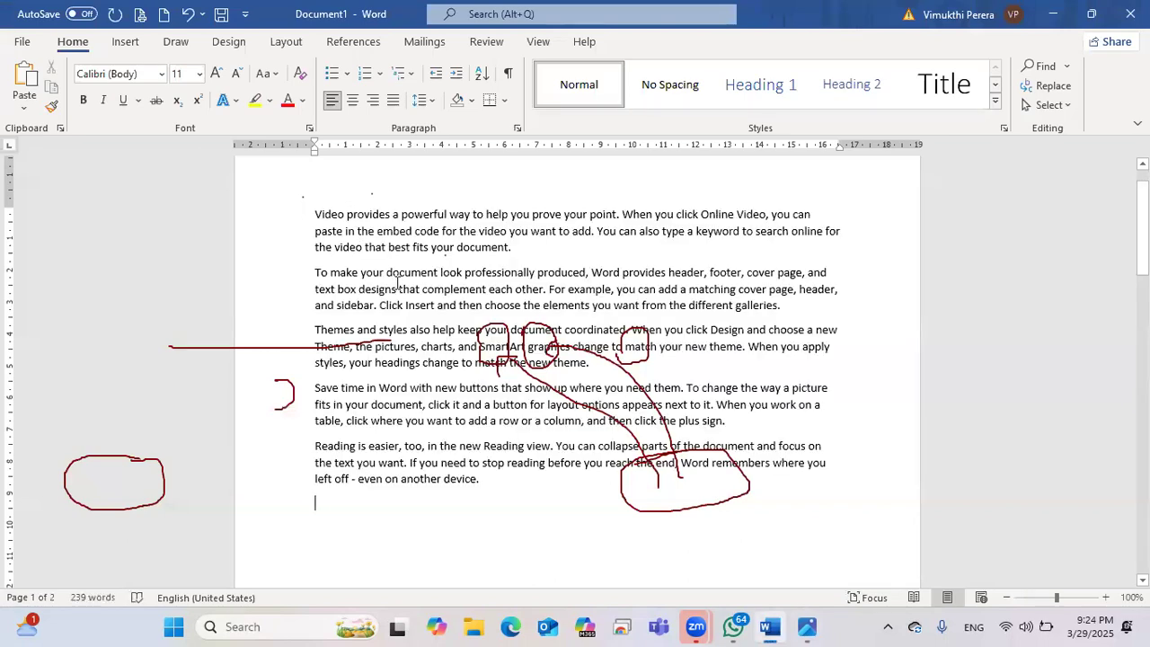
scroll(399, 284, "down", 3)
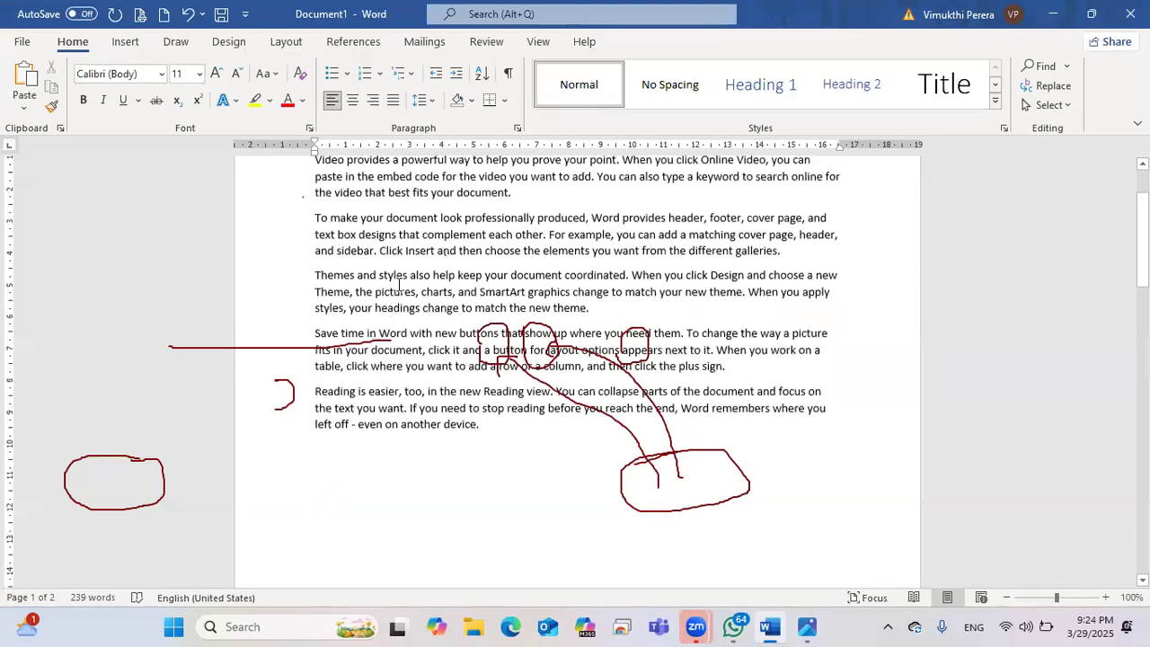
scroll(399, 284, "up", 1)
scroll(398, 283, "up", 3)
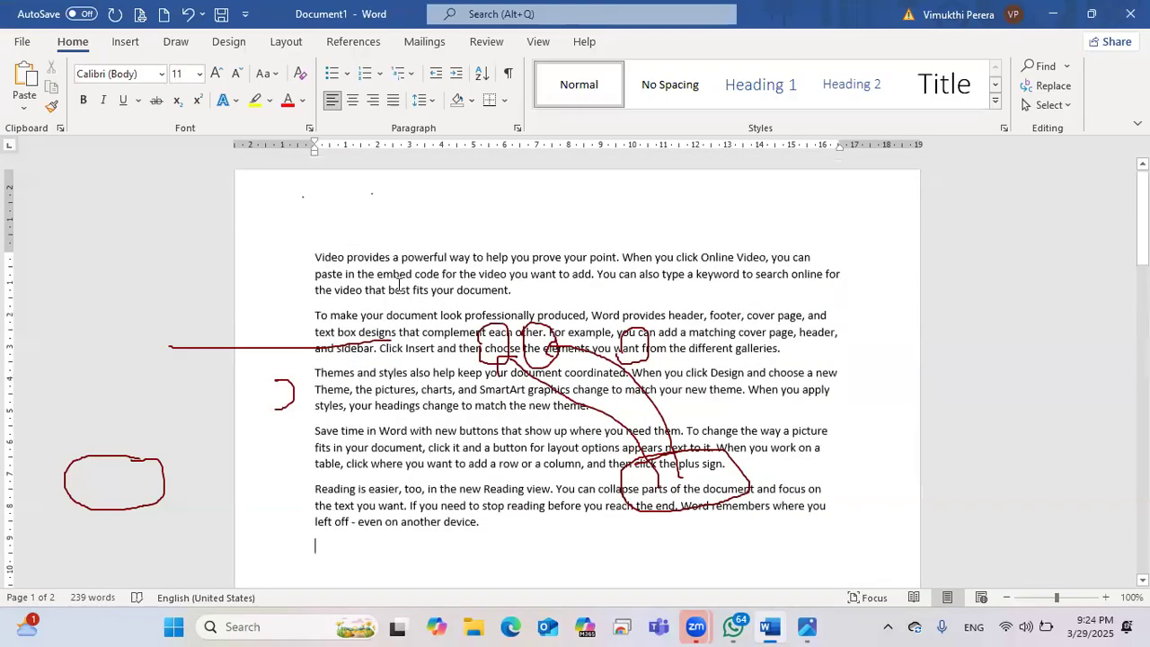
scroll(399, 284, "down", 2)
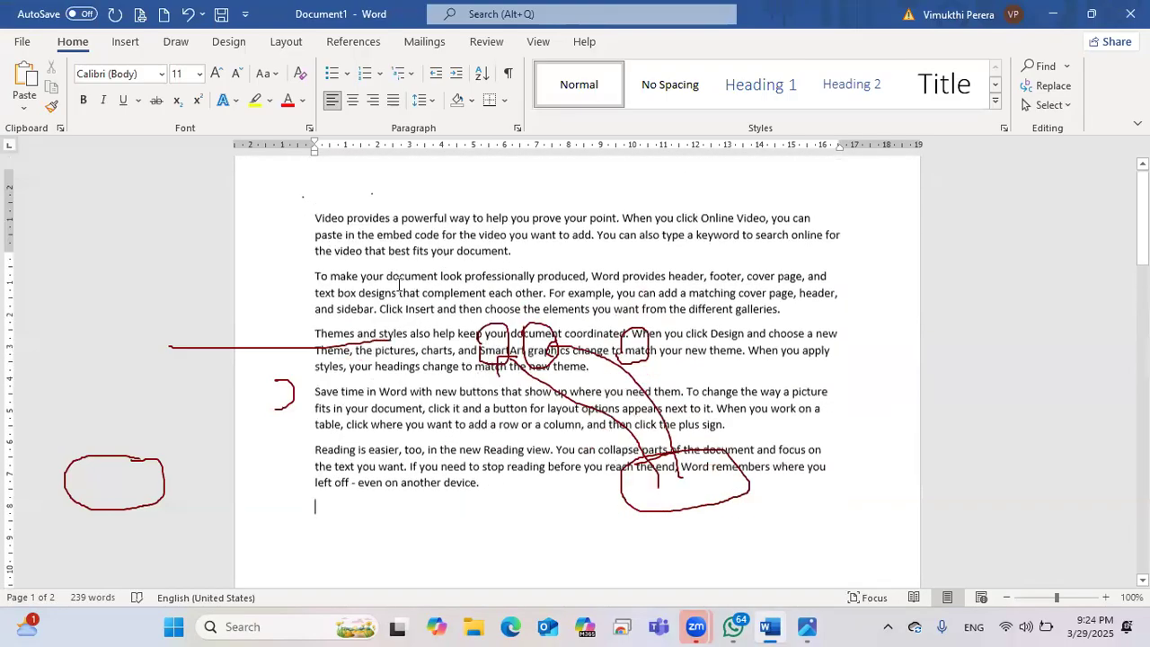
scroll(157, 143, "up", 2)
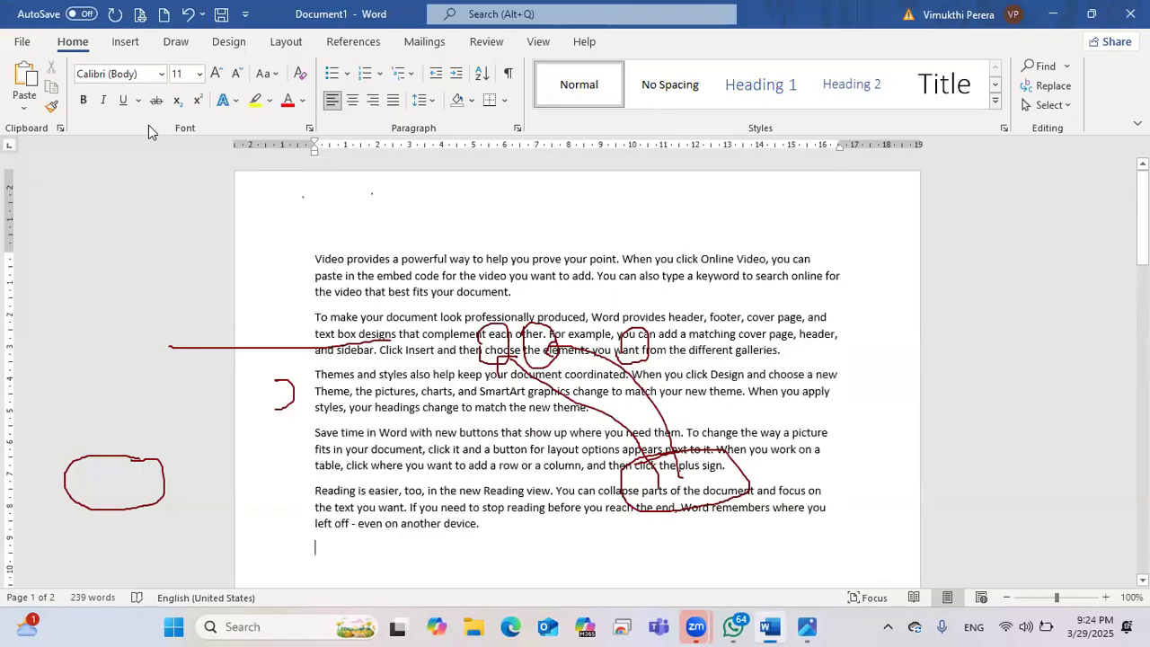
mouse_move(621, 377)
left_mouse_down()
mouse_move(665, 369)
mouse_move(716, 452)
mouse_move(318, 401)
mouse_move(280, 358)
mouse_move(317, 362)
mouse_move(149, 441)
mouse_move(339, 332)
left_mouse_up()
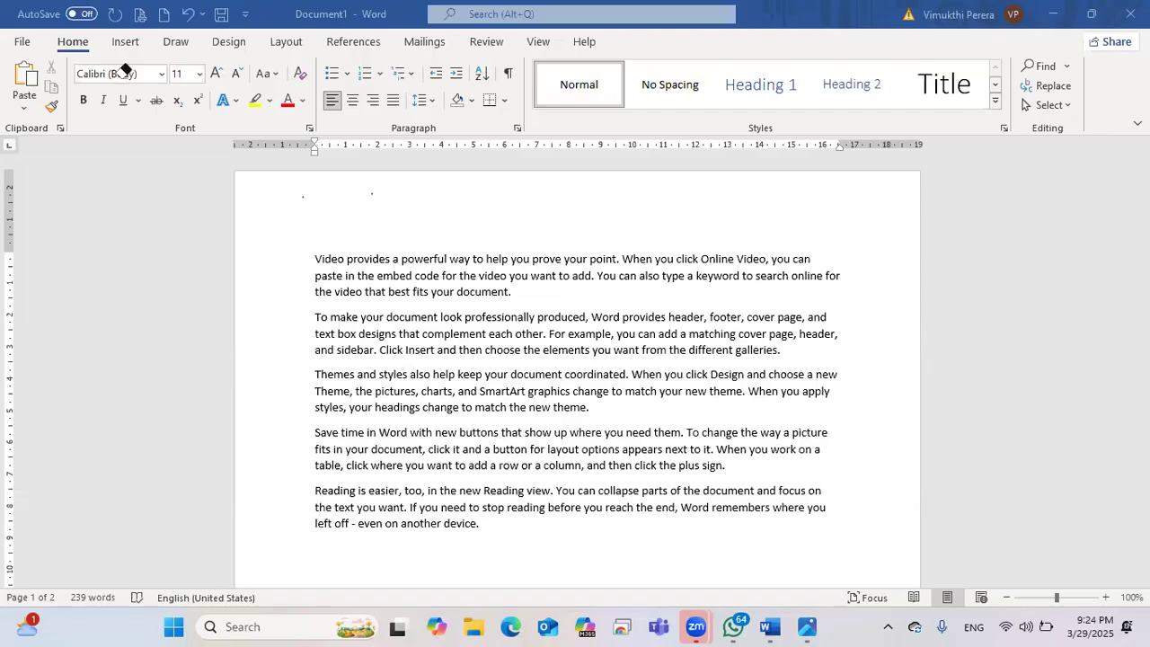
scroll(386, 348, "down", 5)
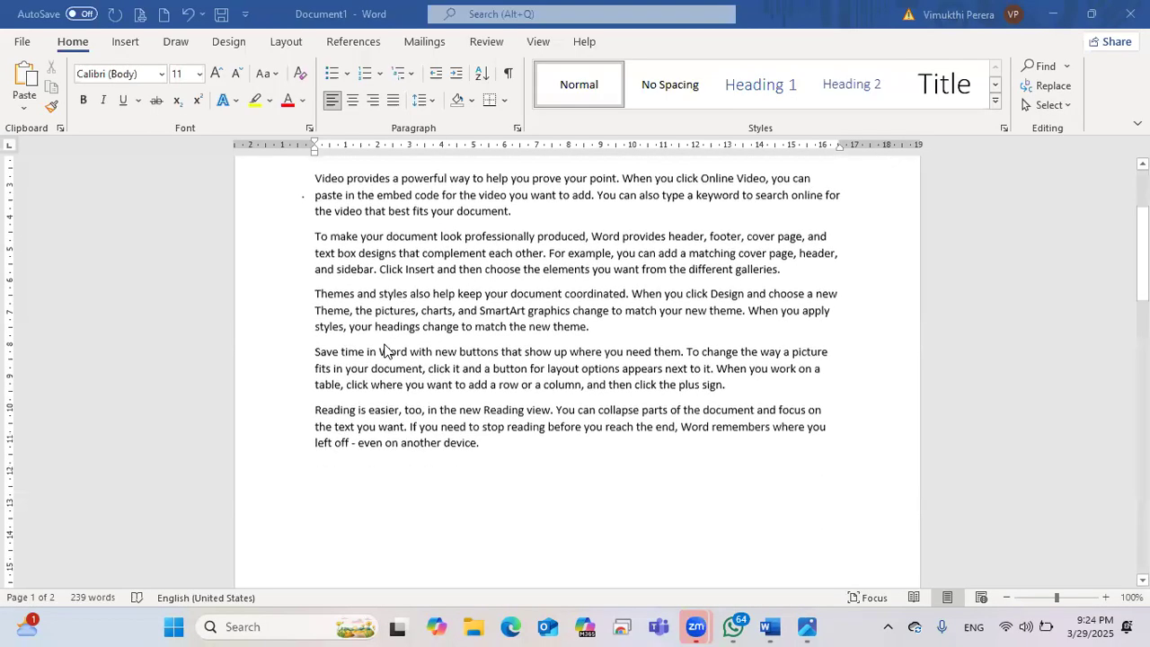
scroll(384, 350, "down", 4)
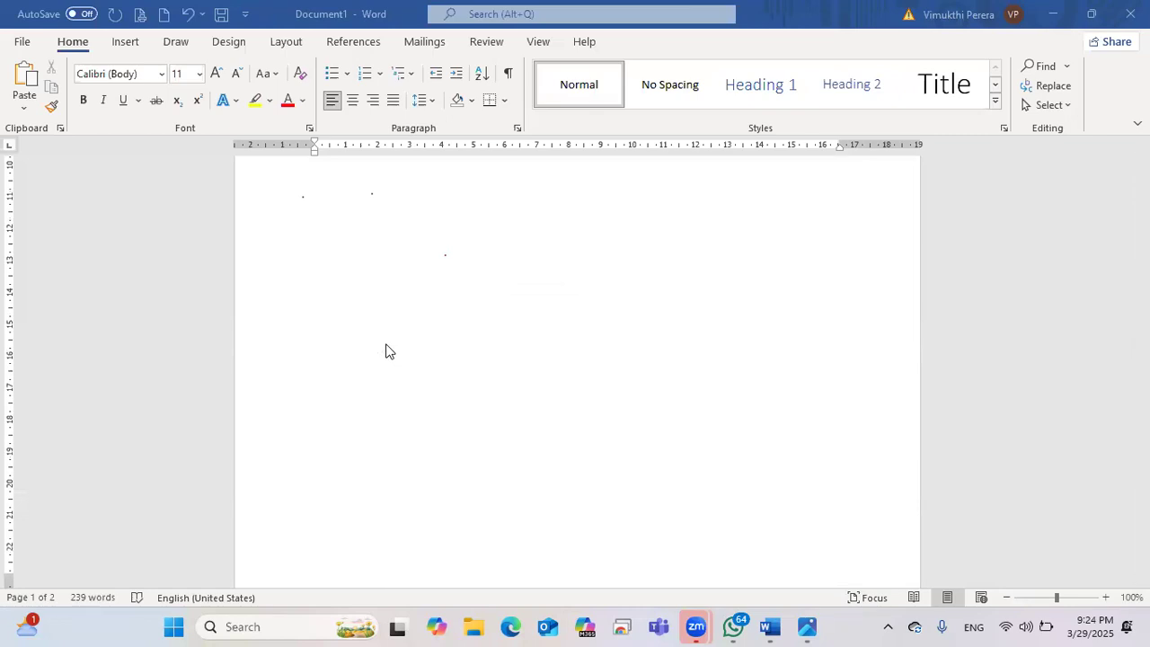
scroll(360, 354, "up", 5)
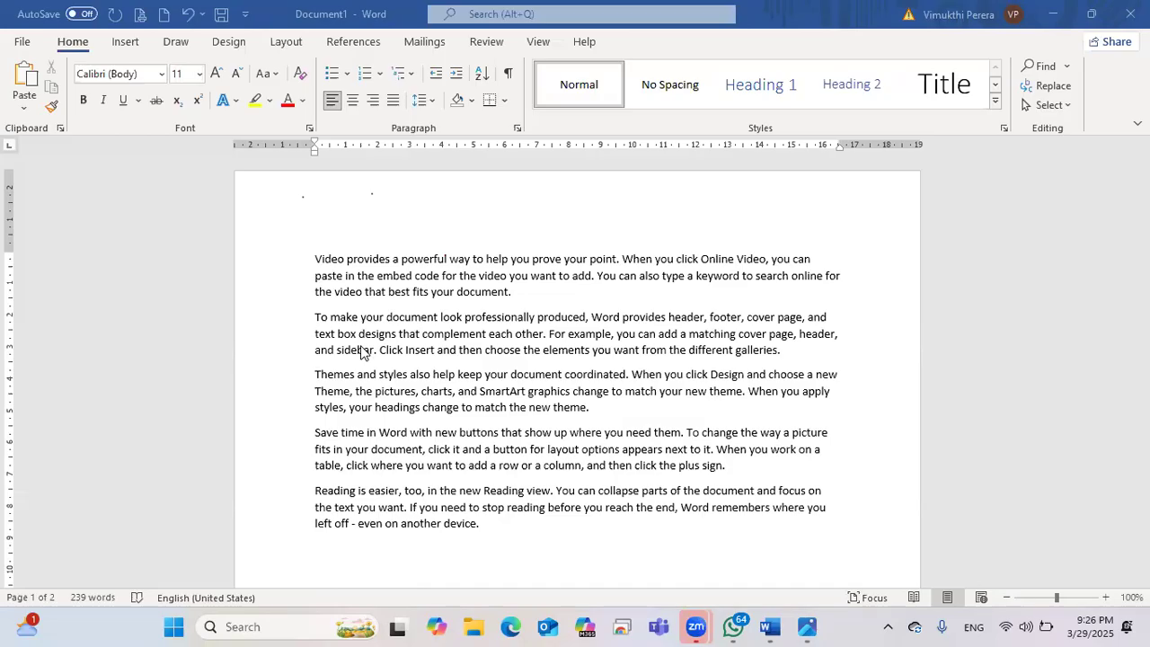
scroll(362, 347, "down", 1)
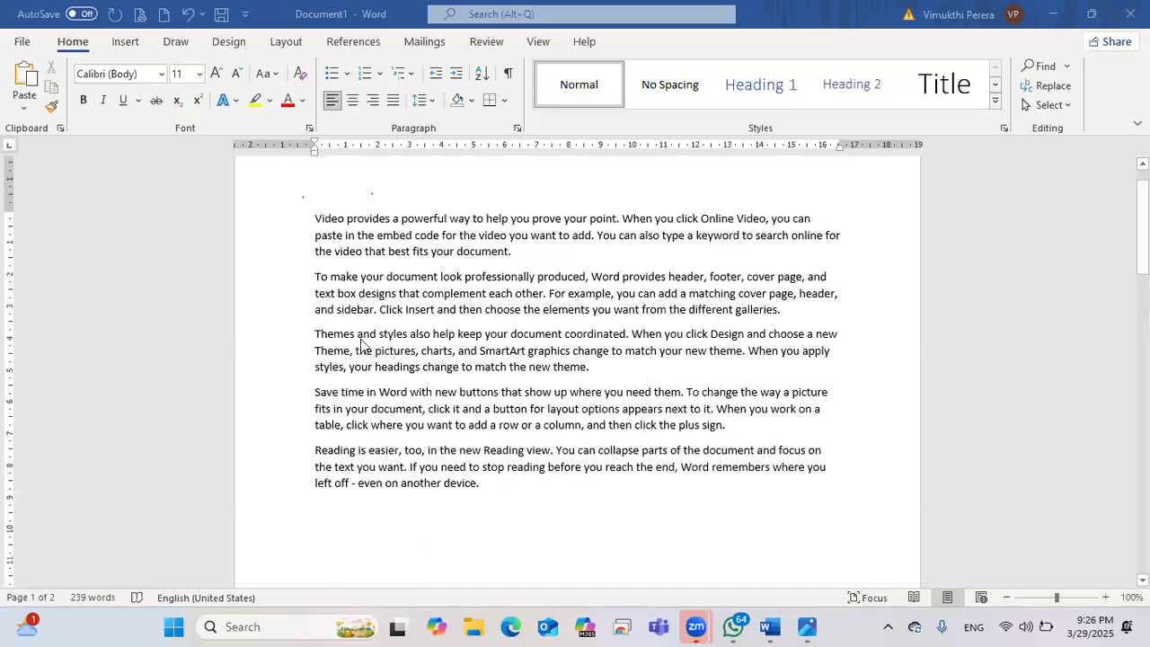
scroll(362, 346, "down", 2)
scroll(364, 346, "up", 2)
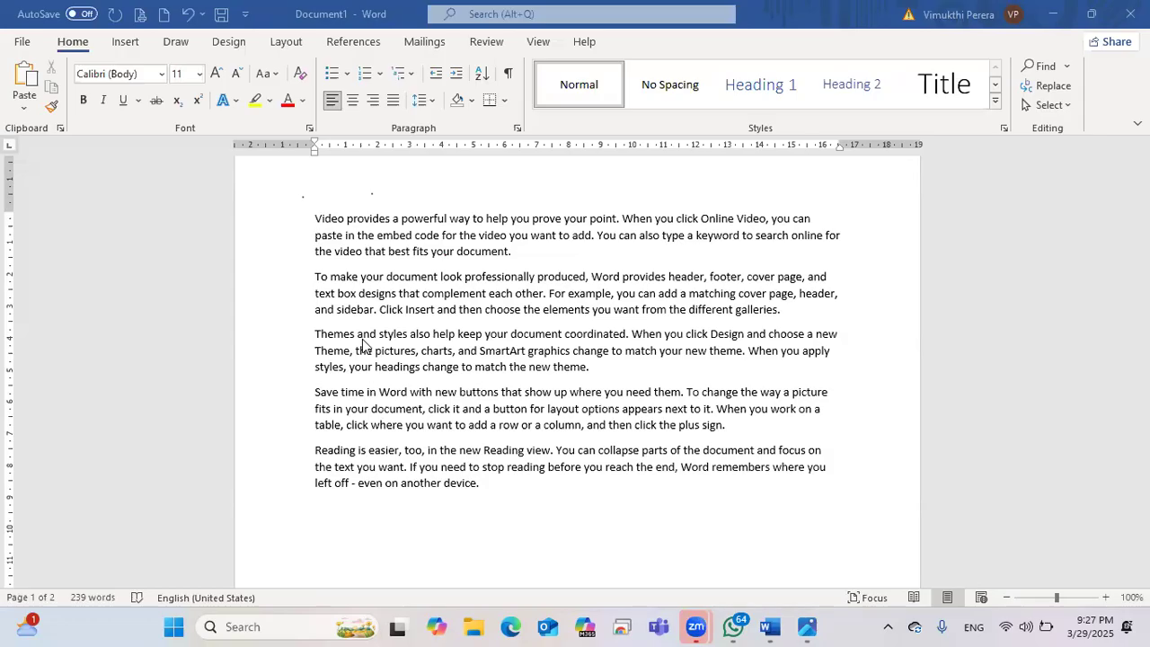
Step: Select and delete all the sample text, then zoom out to 80%
left_click_drag(490, 481, 419, 467)
left_click_drag(349, 309, 313, 215)
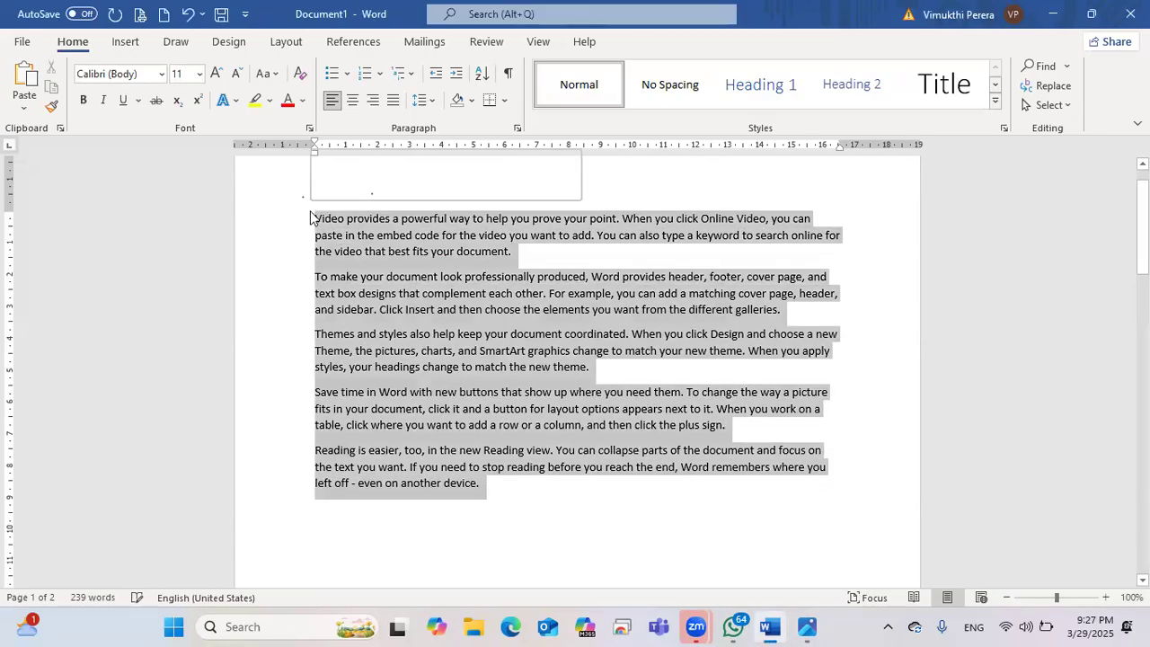
key("Delete")
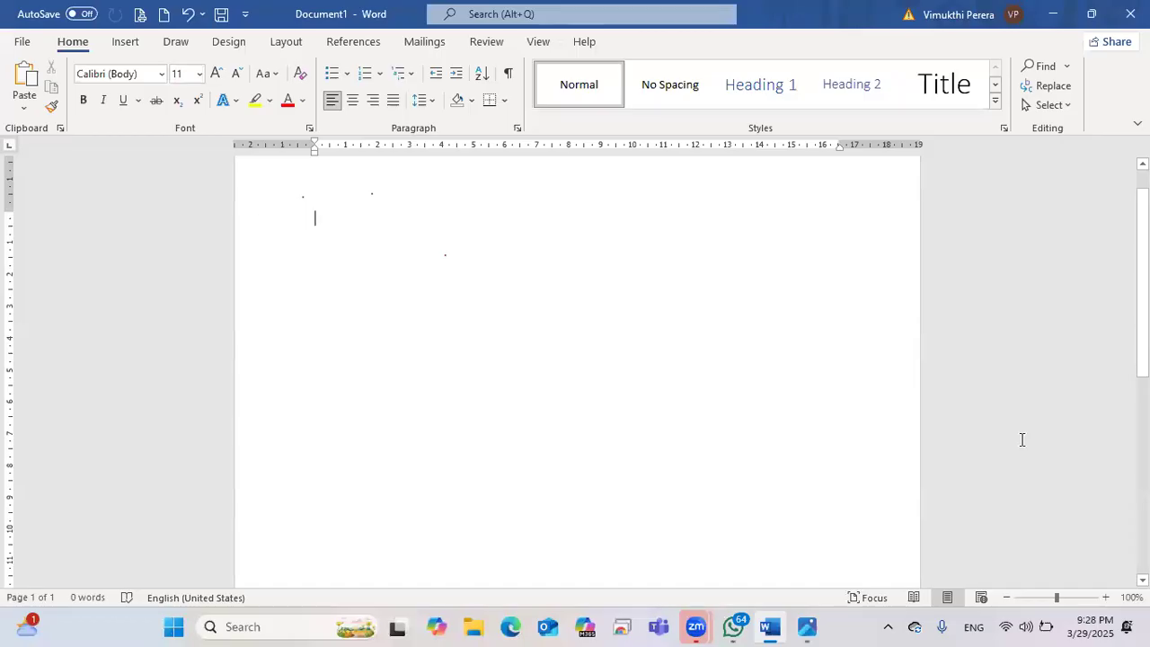
left_click(1006, 598)
left_click(1006, 598)
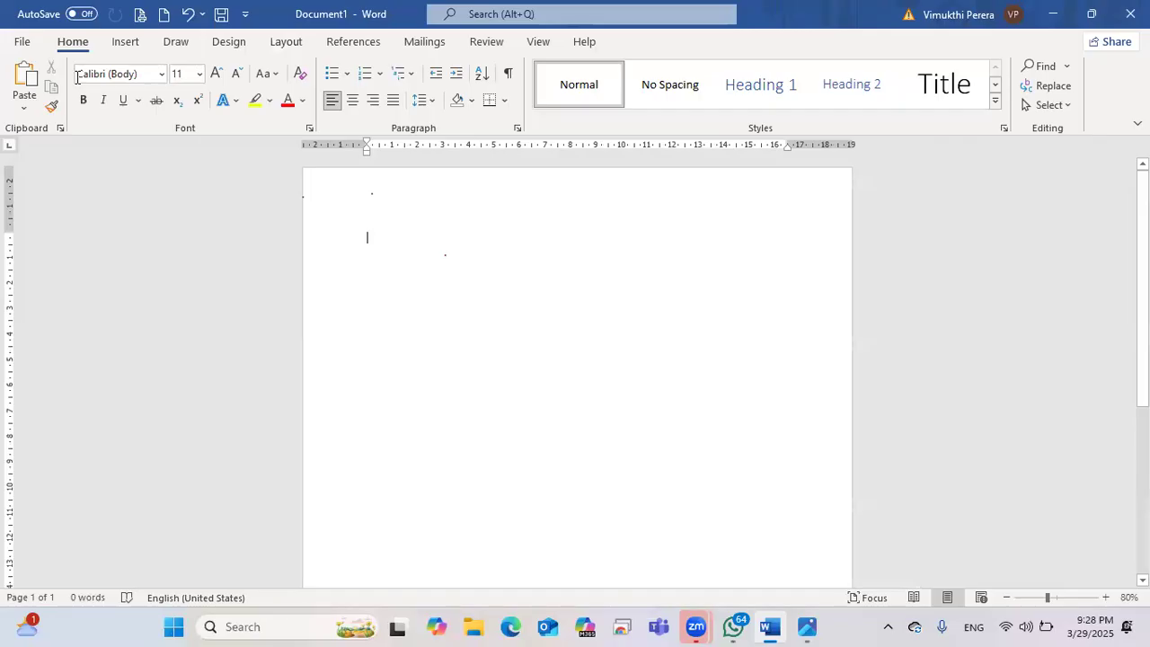
Step: Regenerate the five sample paragraphs with =rand() and zoom back to 100%
type("=rand")
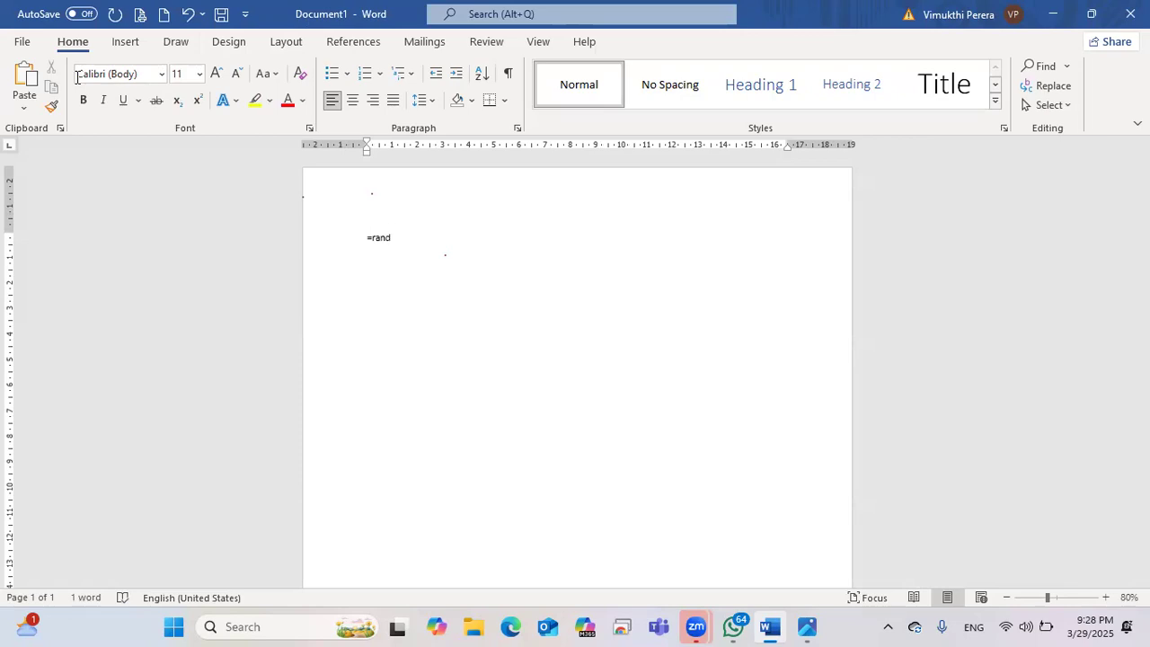
type("()")
key("Return")
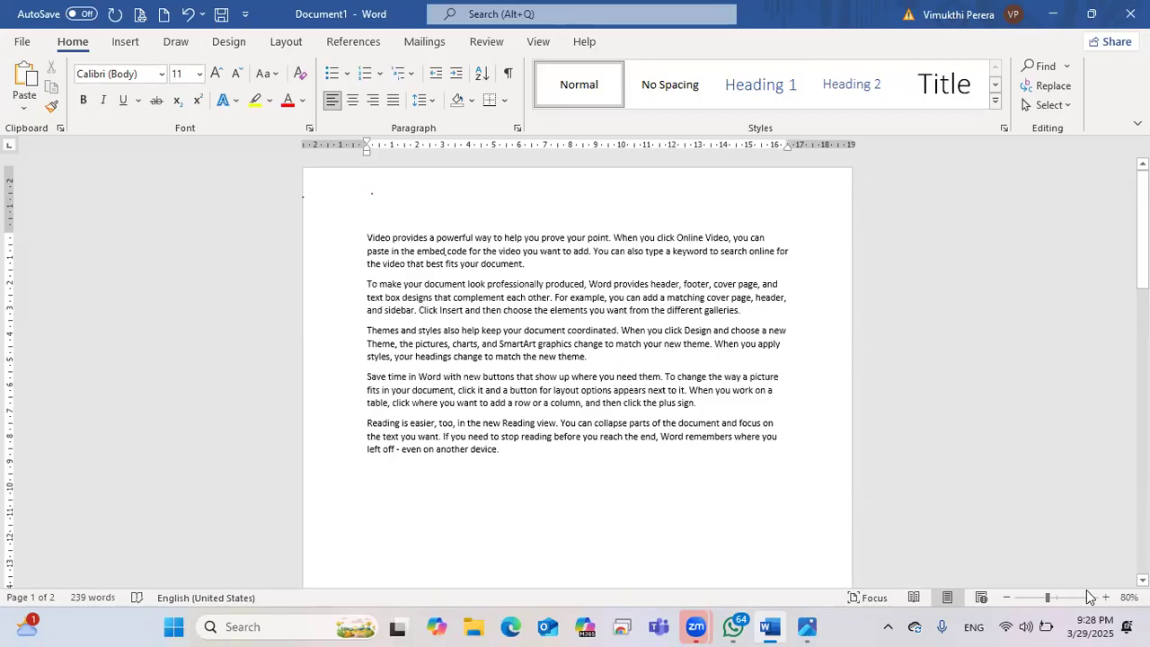
left_click(1106, 598)
left_click(1106, 598)
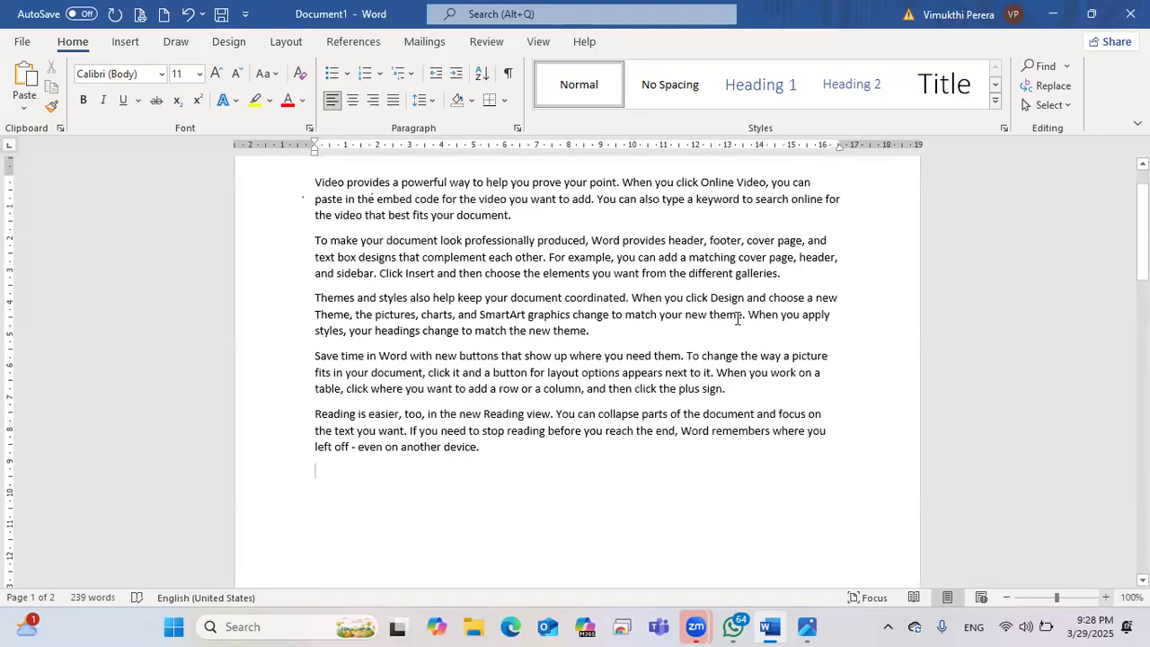
scroll(736, 317, "down", 1)
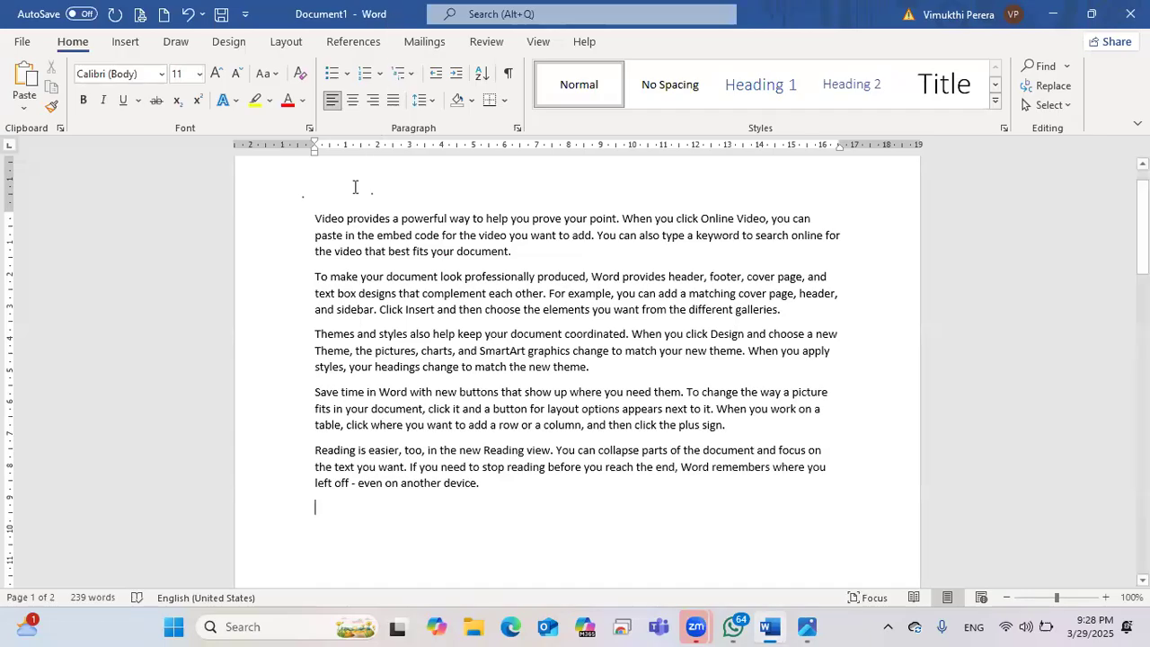
Step: Create a new blank document, Document2, from the File start page
left_click(21, 43)
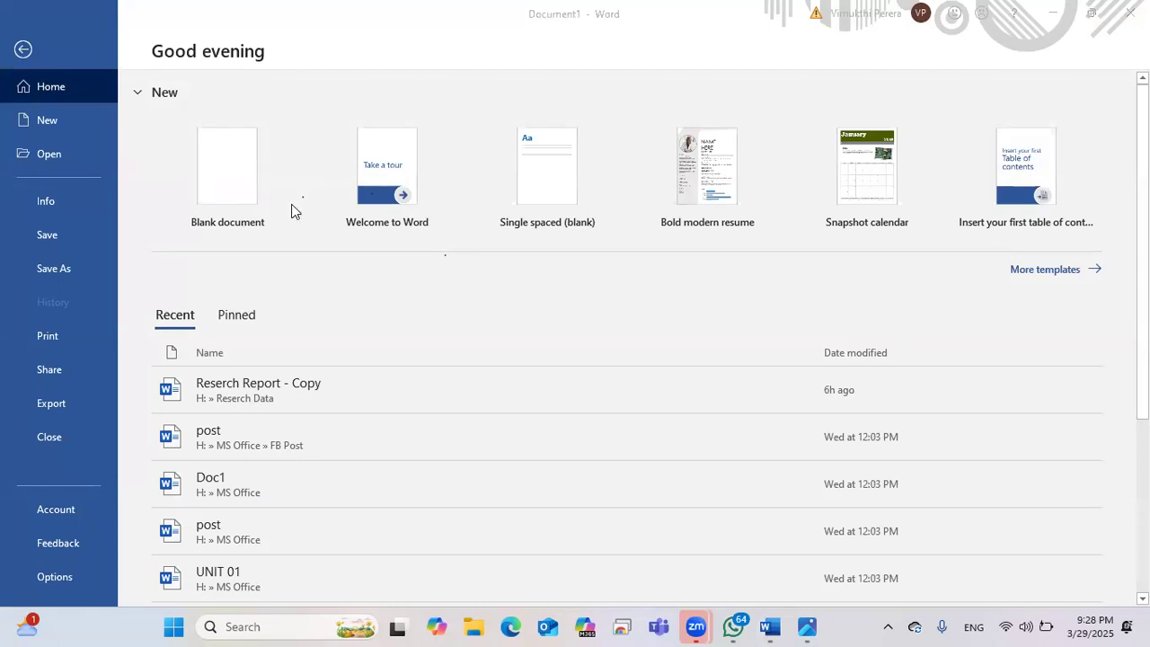
mouse_move(300, 139)
left_mouse_down()
mouse_move(218, 104)
mouse_move(162, 165)
mouse_move(185, 230)
mouse_move(293, 232)
mouse_move(303, 121)
left_mouse_up()
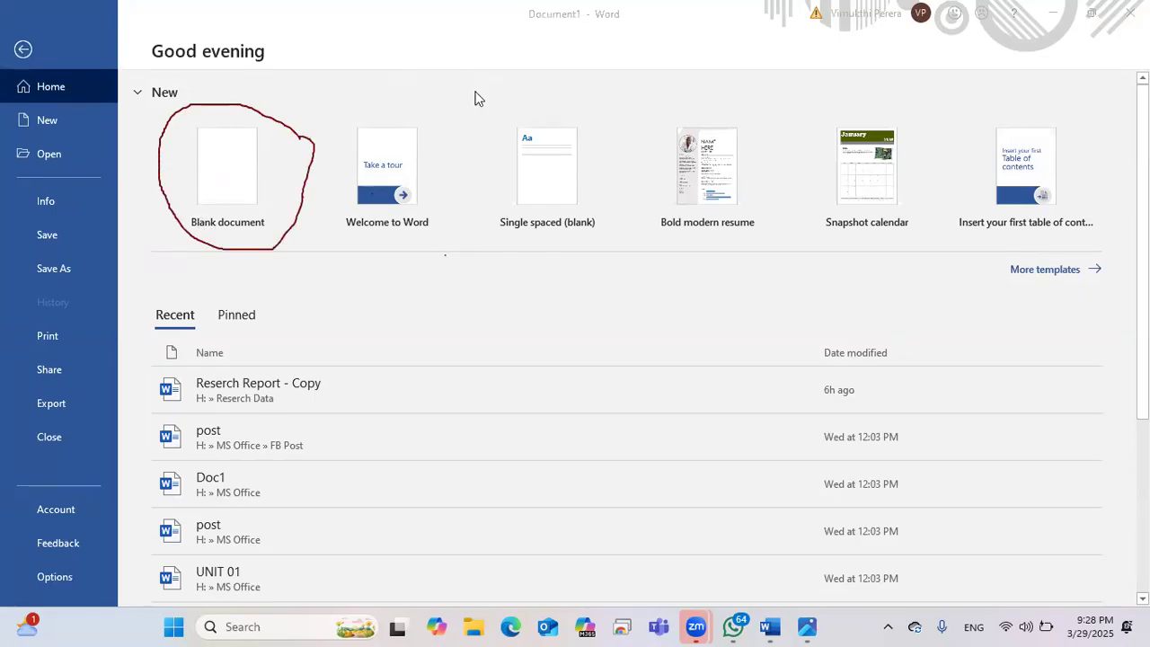
left_click(232, 187)
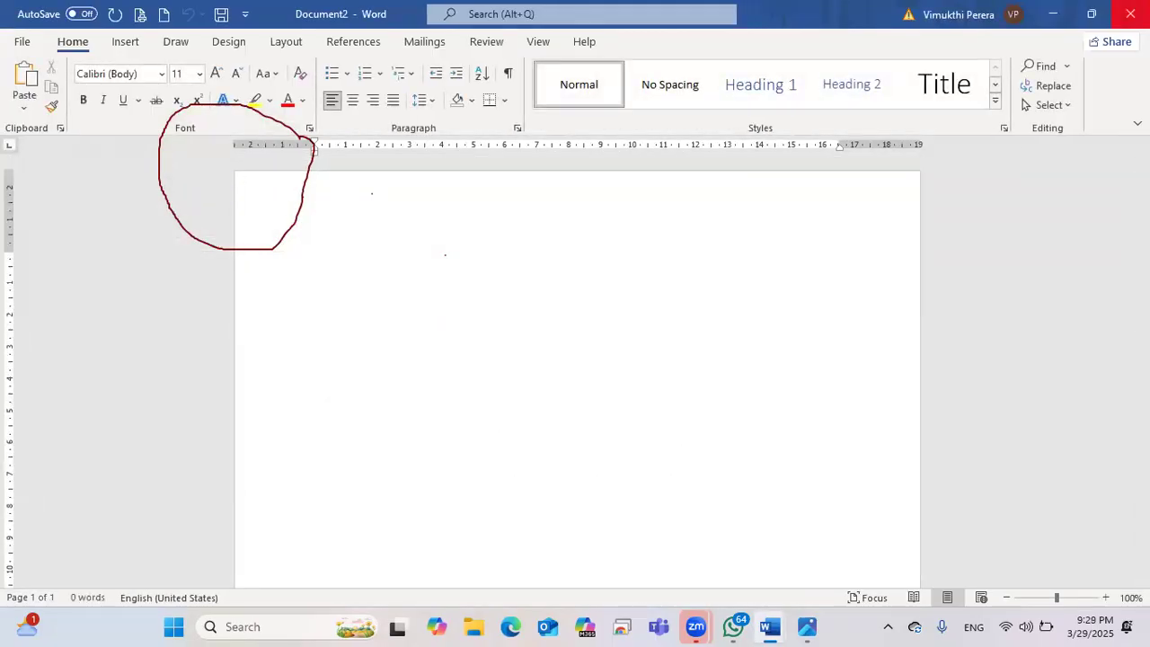
Step: Close the empty Document2 window to return to Document1's five-paragraph sample text
left_click(1130, 13)
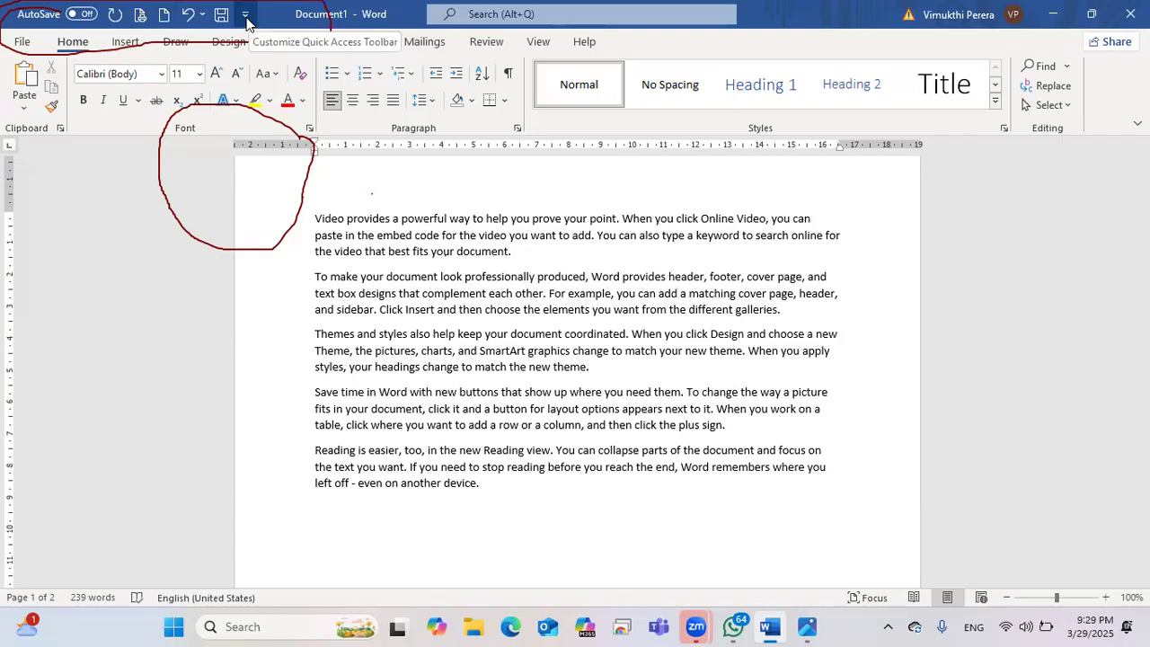
Step: Uncheck New in the Quick Access Toolbar list, then check it again to restore the shortcut
left_click(246, 16)
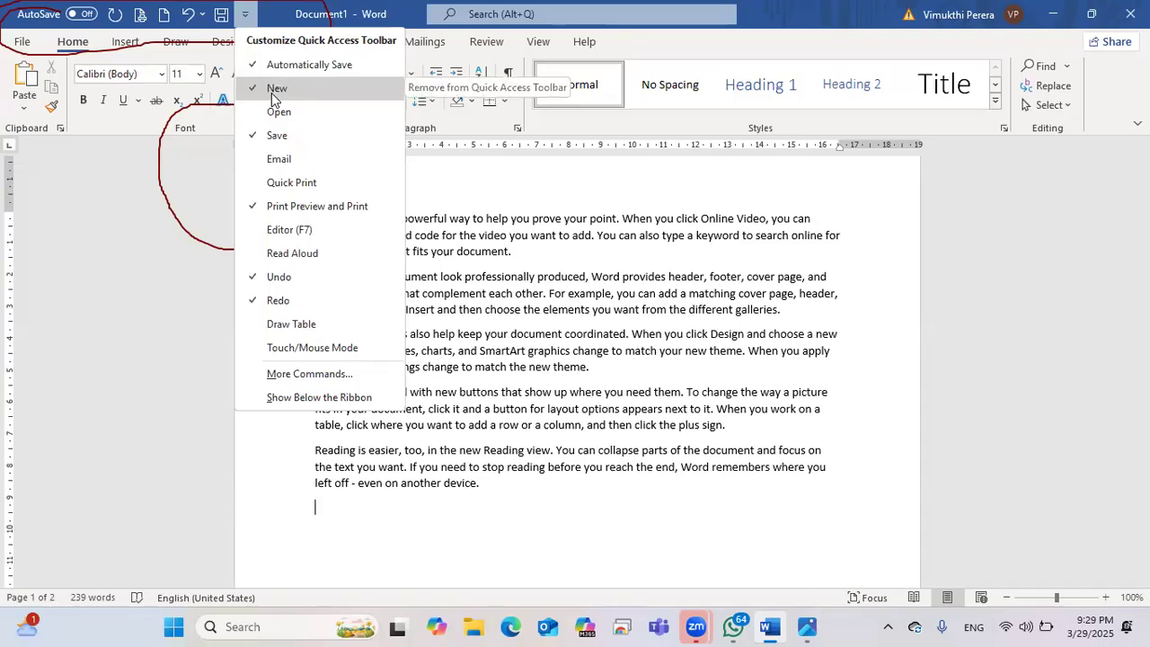
left_click(274, 90)
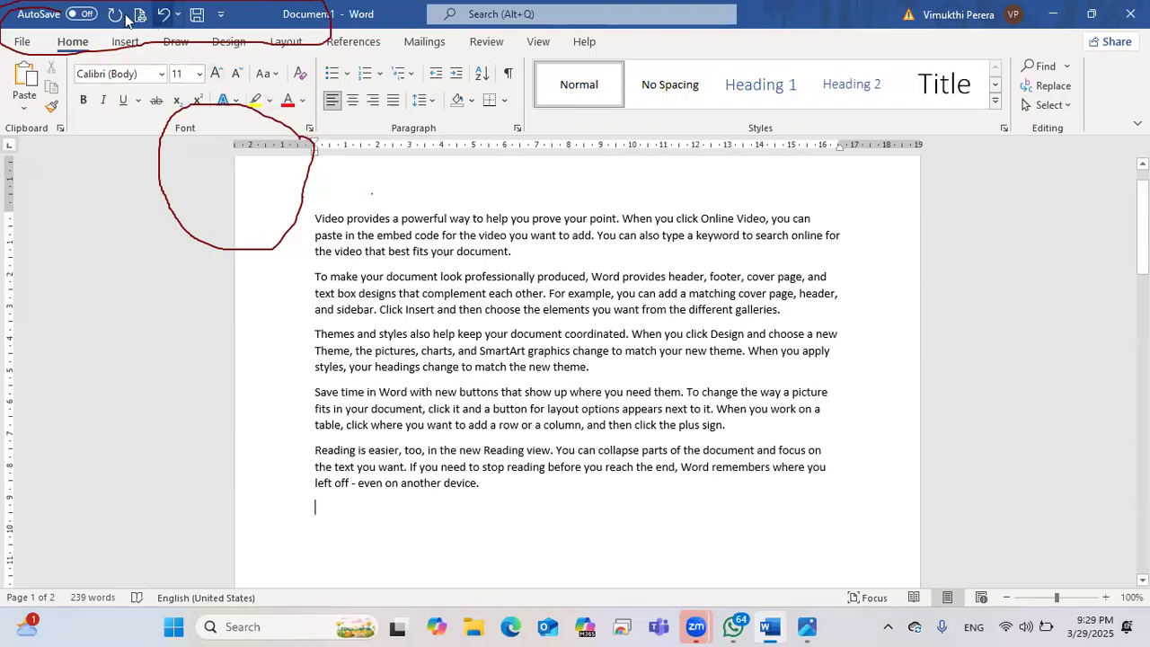
left_click(219, 18)
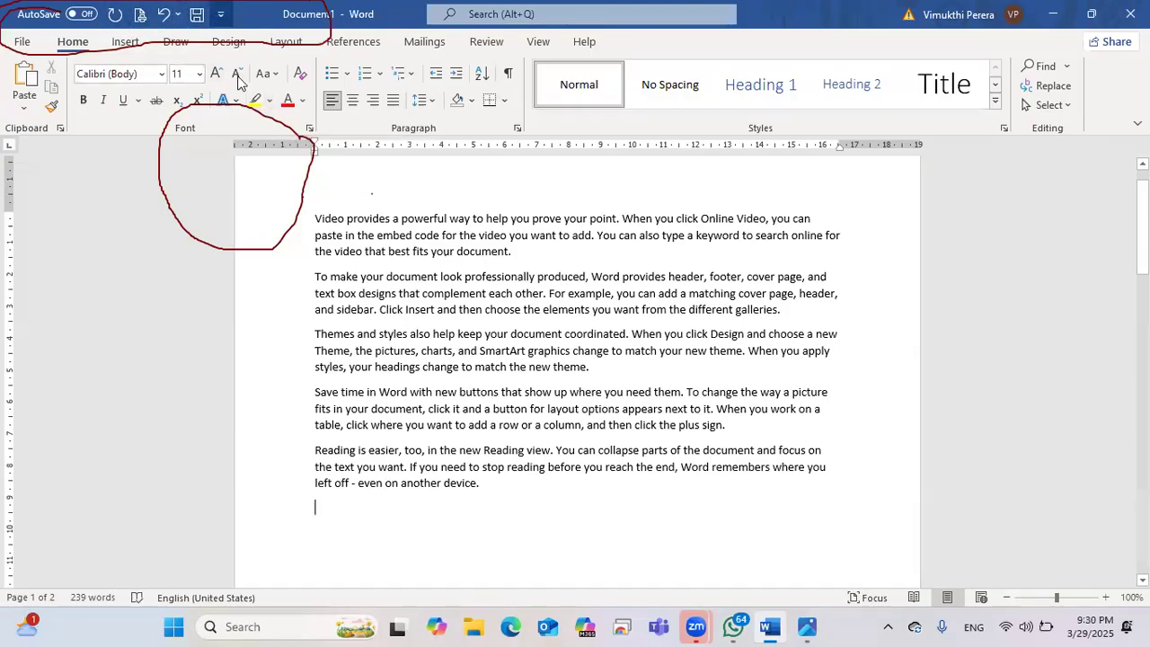
left_click(241, 87)
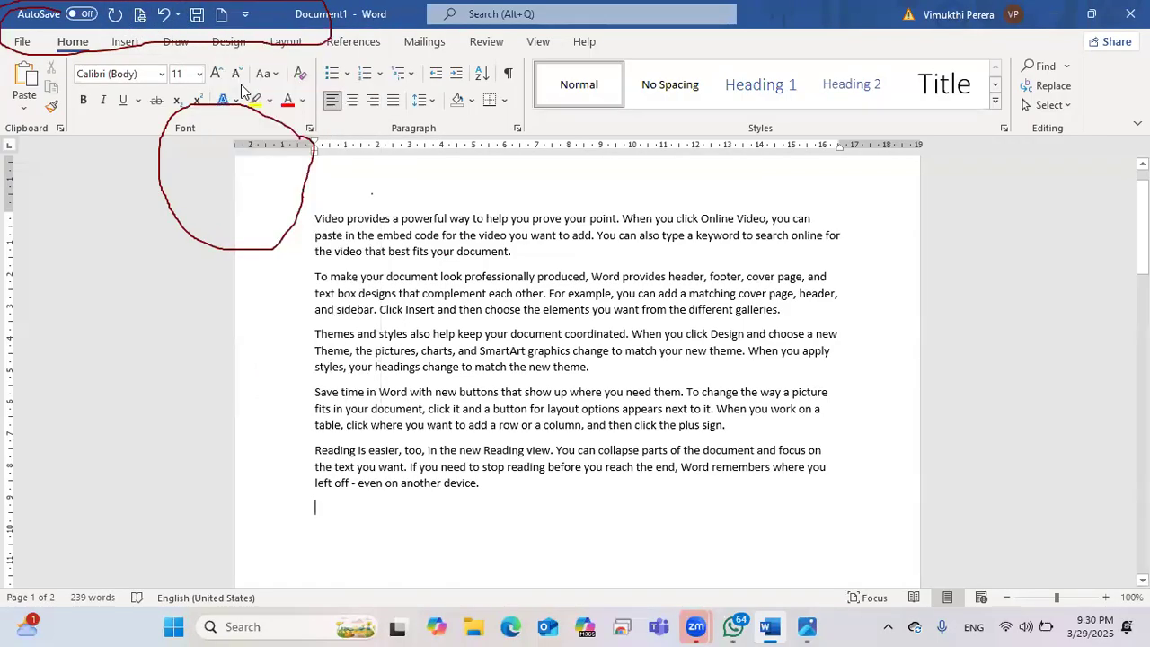
Step: Create blank Document3 from the New shortcut and erase the two red ink circles
left_click(221, 27)
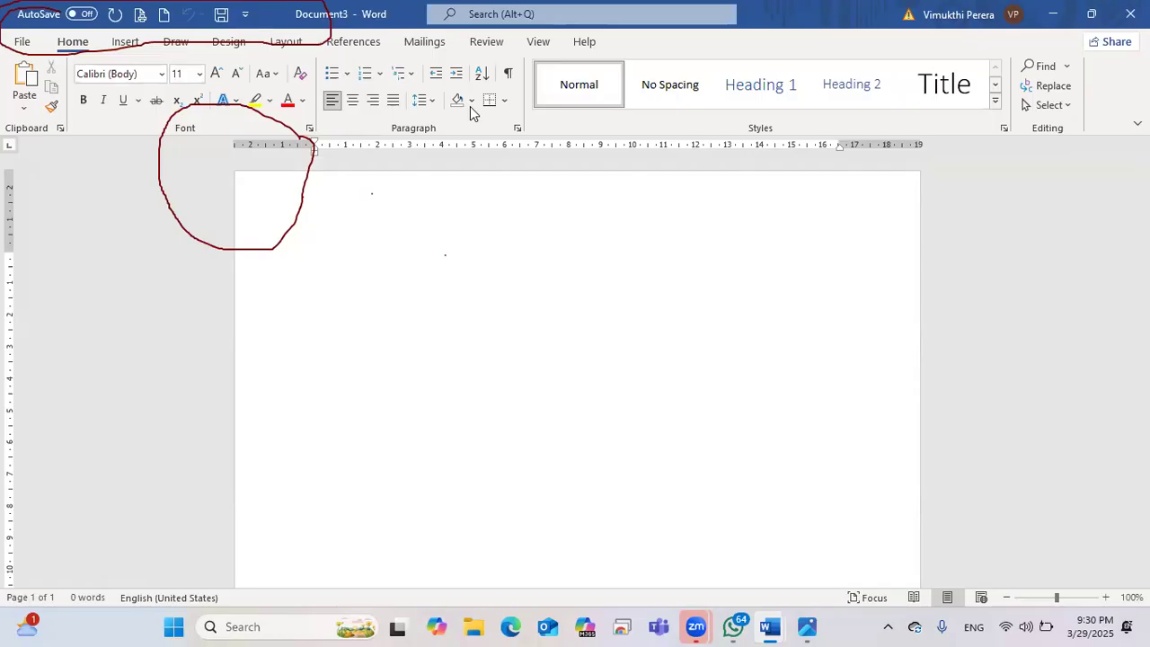
left_click(166, 153)
left_click(196, 31)
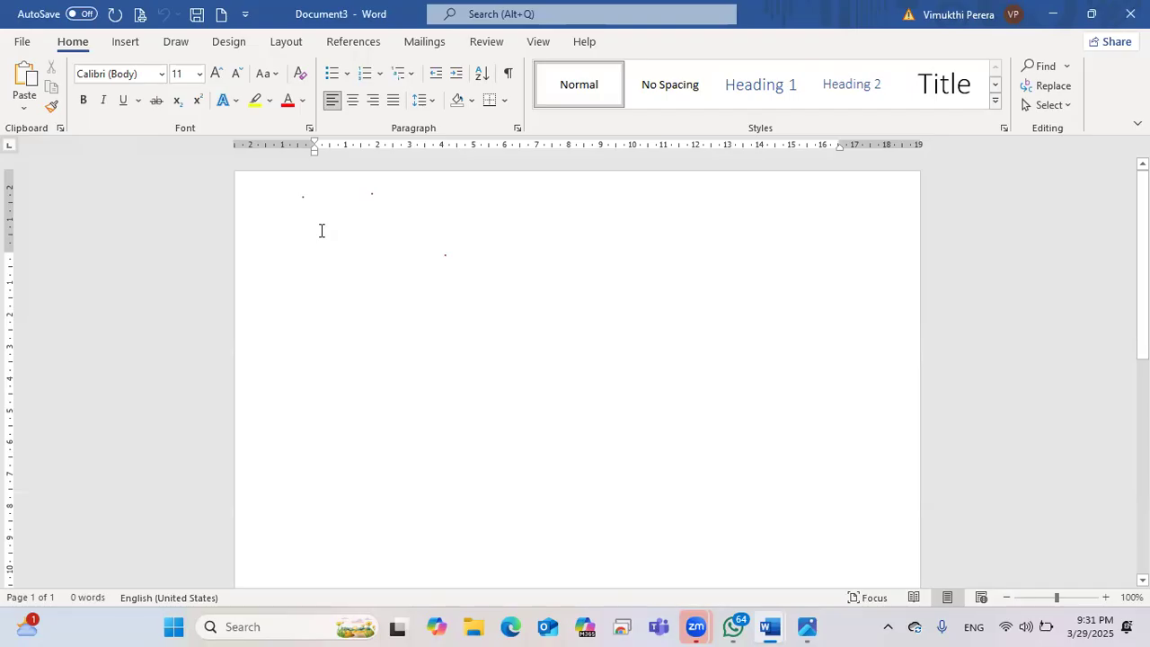
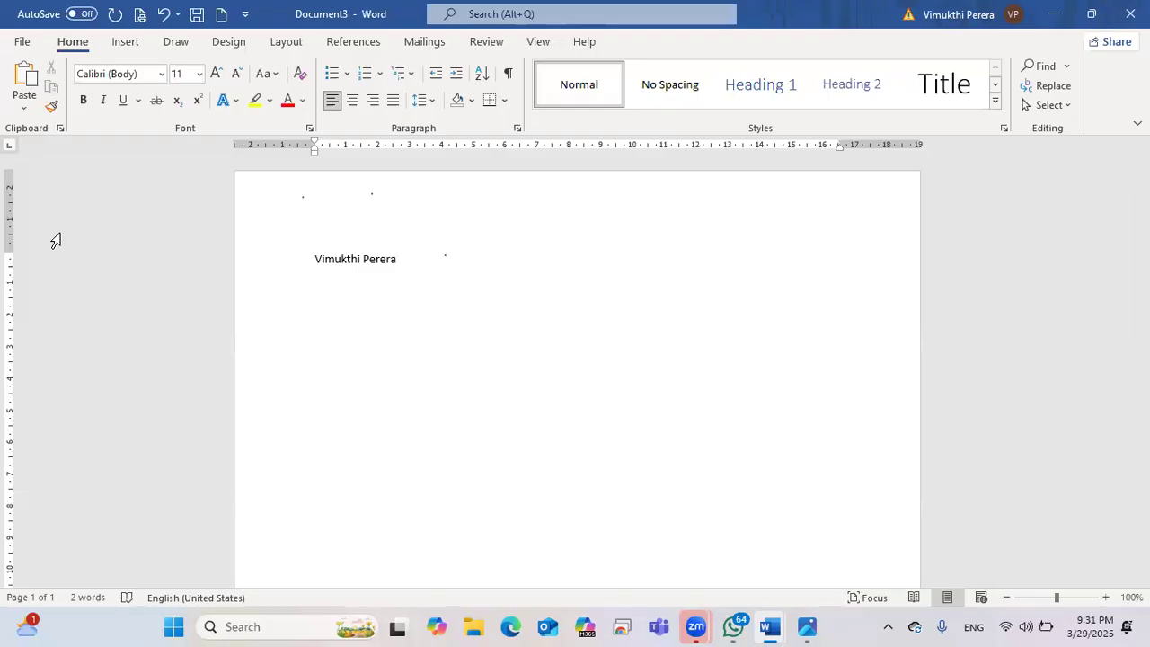
Step: Type the author's full name on the first line, zoom in, and clear the ink marks over it
mouse_move(317, 253)
left_mouse_down()
mouse_move(313, 272)
mouse_move(321, 255)
mouse_move(368, 260)
left_mouse_up()
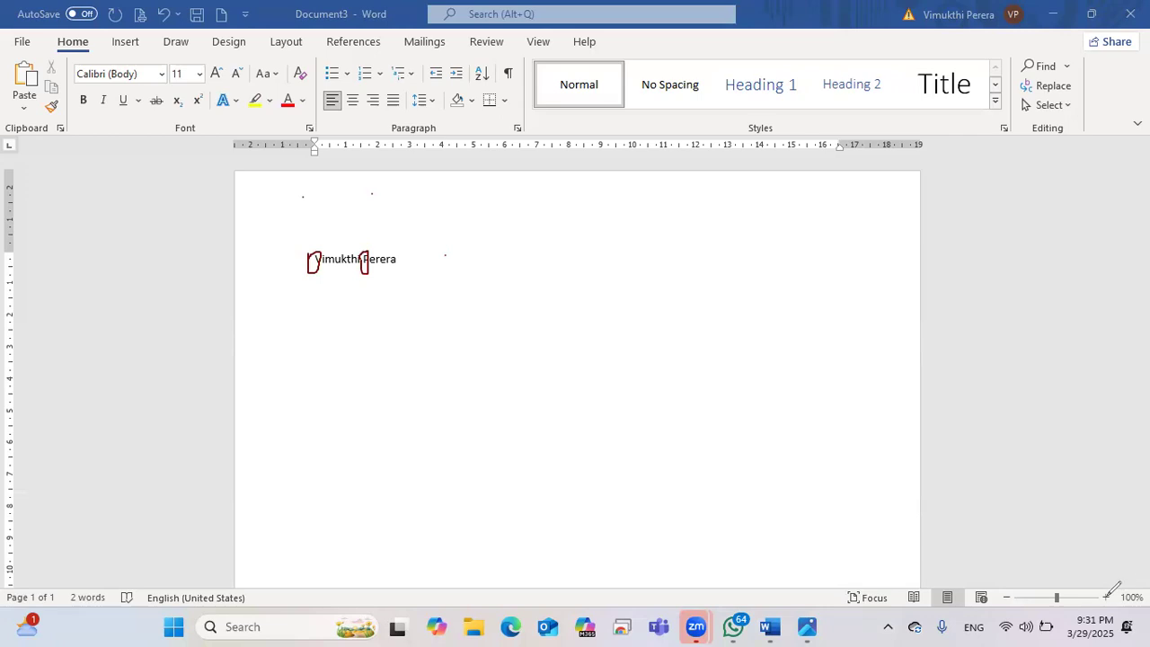
scroll(1109, 595, "up", 12)
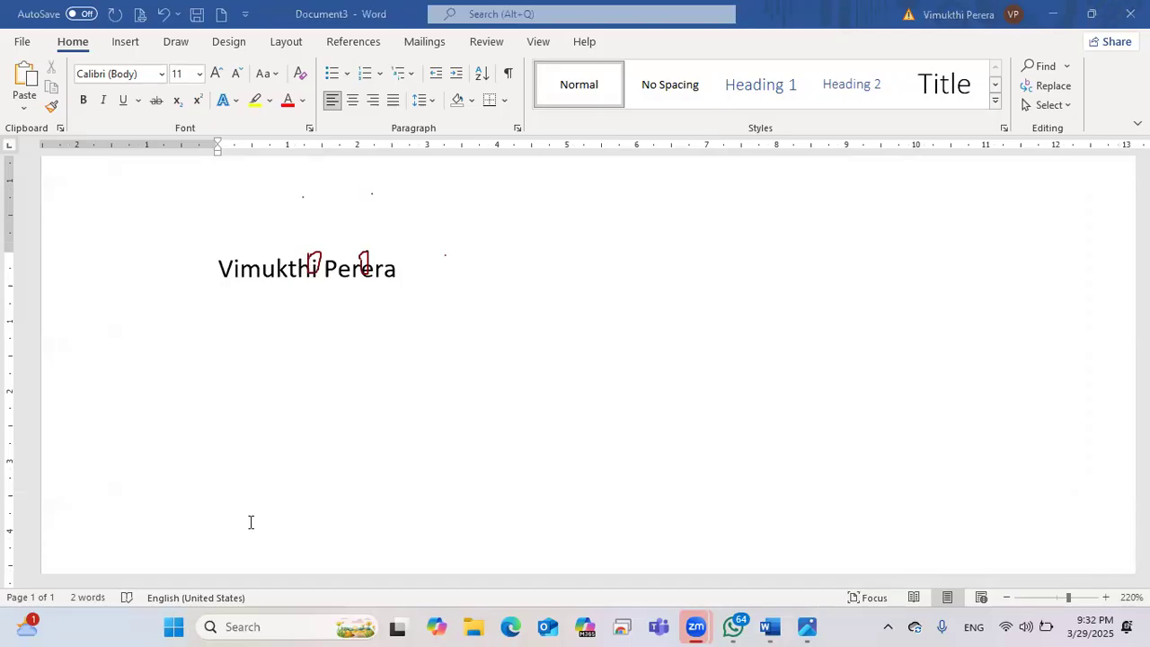
mouse_move(321, 257)
left_mouse_down()
mouse_move(365, 257)
mouse_move(336, 239)
left_mouse_up()
key("Escape")
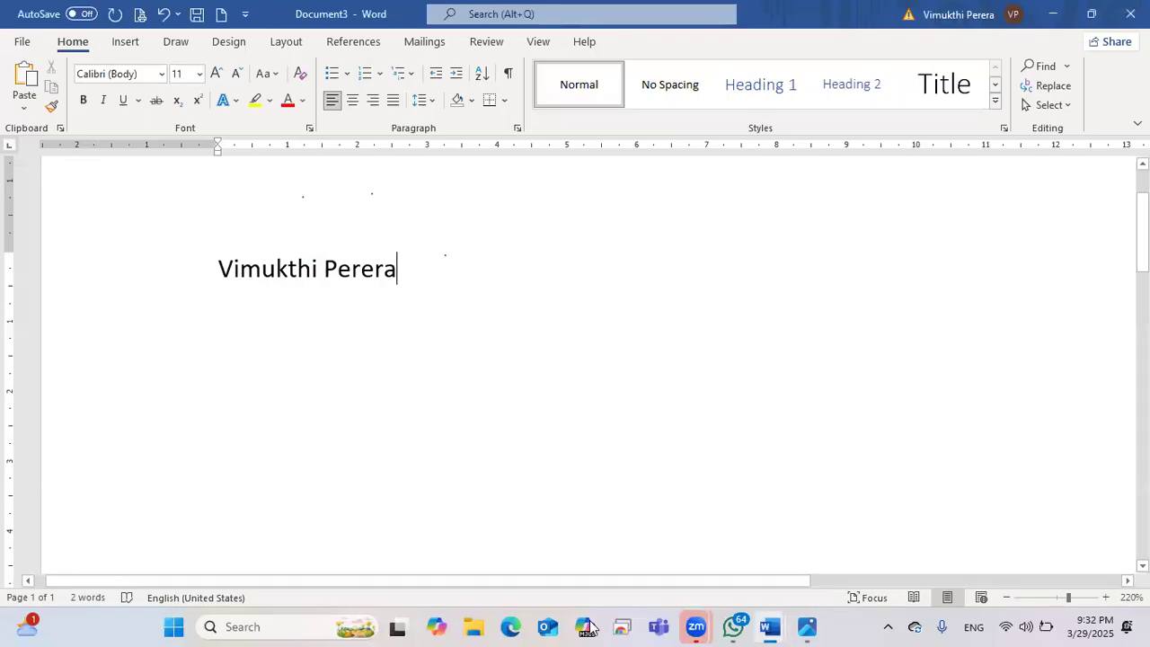
left_click(807, 627)
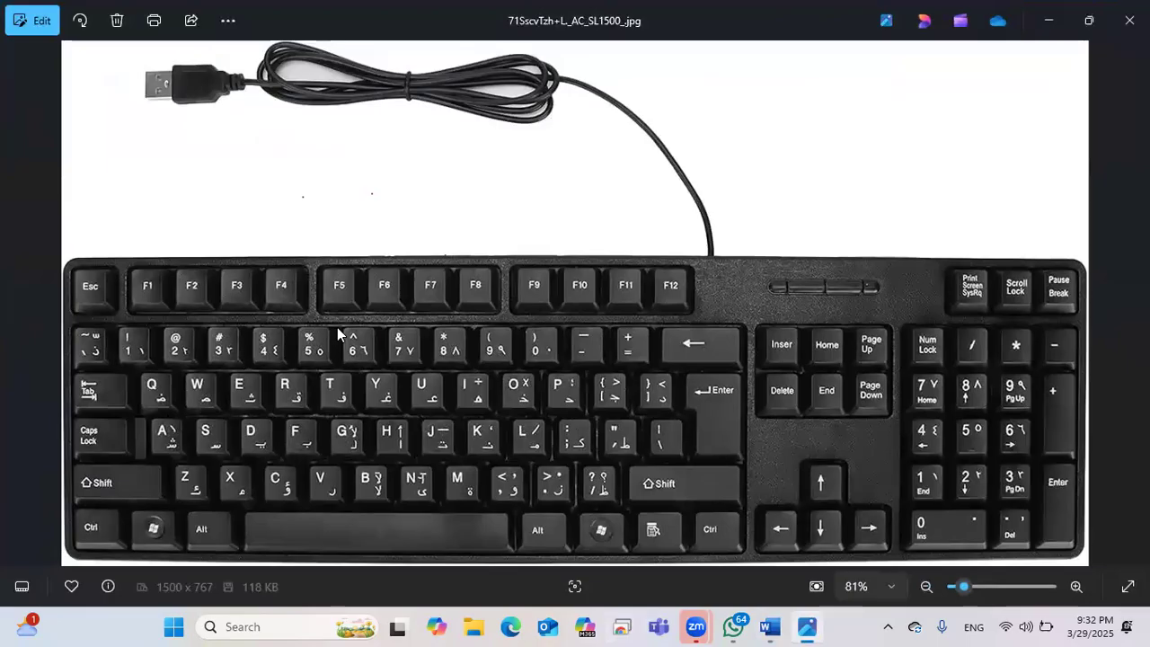
Step: Circle the Caps Lock key in red on the keyboard photo and mark the indicator lights
mouse_move(108, 429)
left_mouse_down()
mouse_move(128, 406)
mouse_move(133, 440)
mouse_move(115, 451)
mouse_move(75, 446)
mouse_move(71, 425)
left_mouse_up()
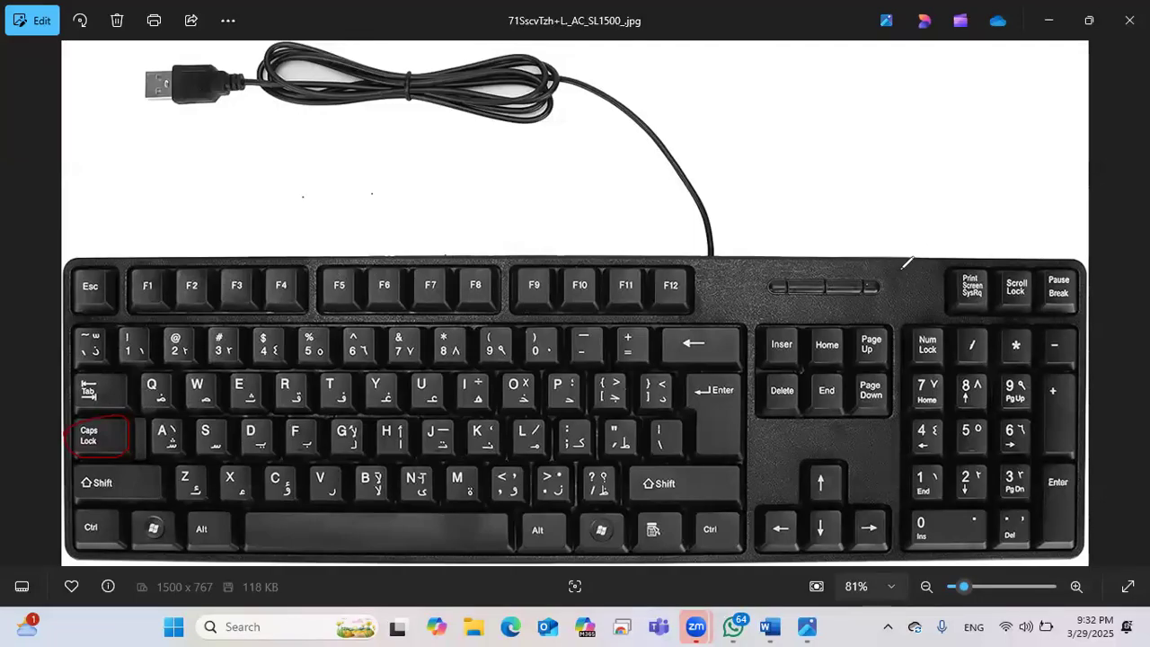
left_click(897, 273)
Step: Circle the left Shift key and draw an arrow from it past Z and X
mouse_move(148, 458)
left_mouse_down()
mouse_move(153, 474)
mouse_move(125, 494)
mouse_move(77, 489)
left_mouse_up()
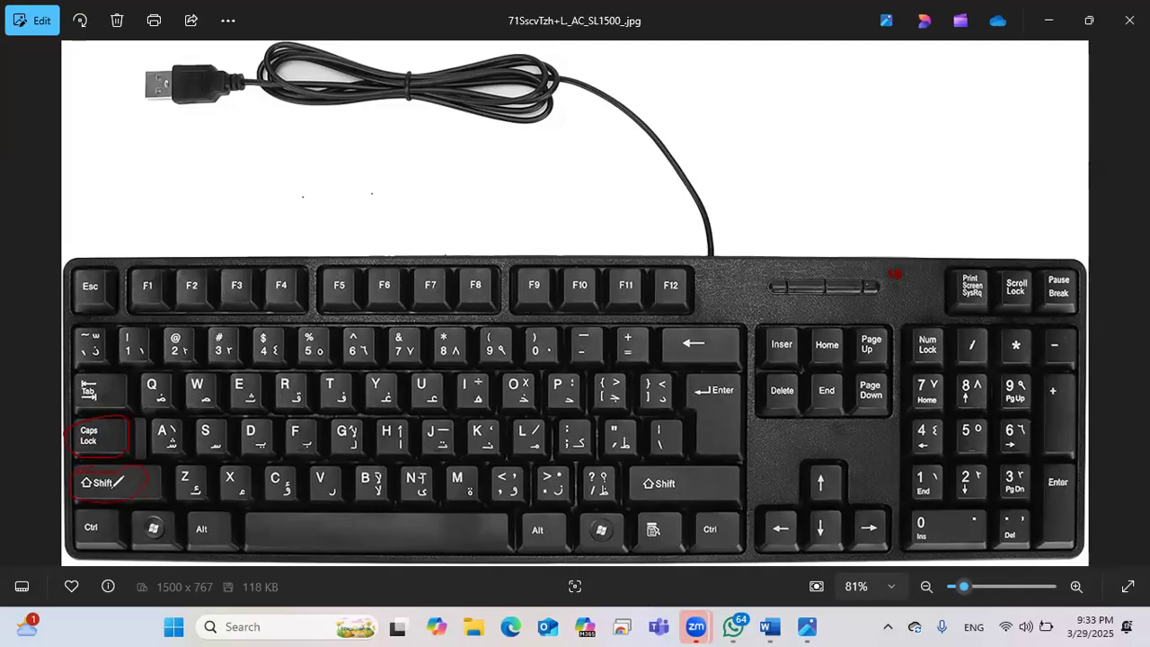
left_click_drag(116, 482, 280, 477)
Step: Minimize Photos and place the caret at the end of the typed name in Document3
left_click(1048, 20)
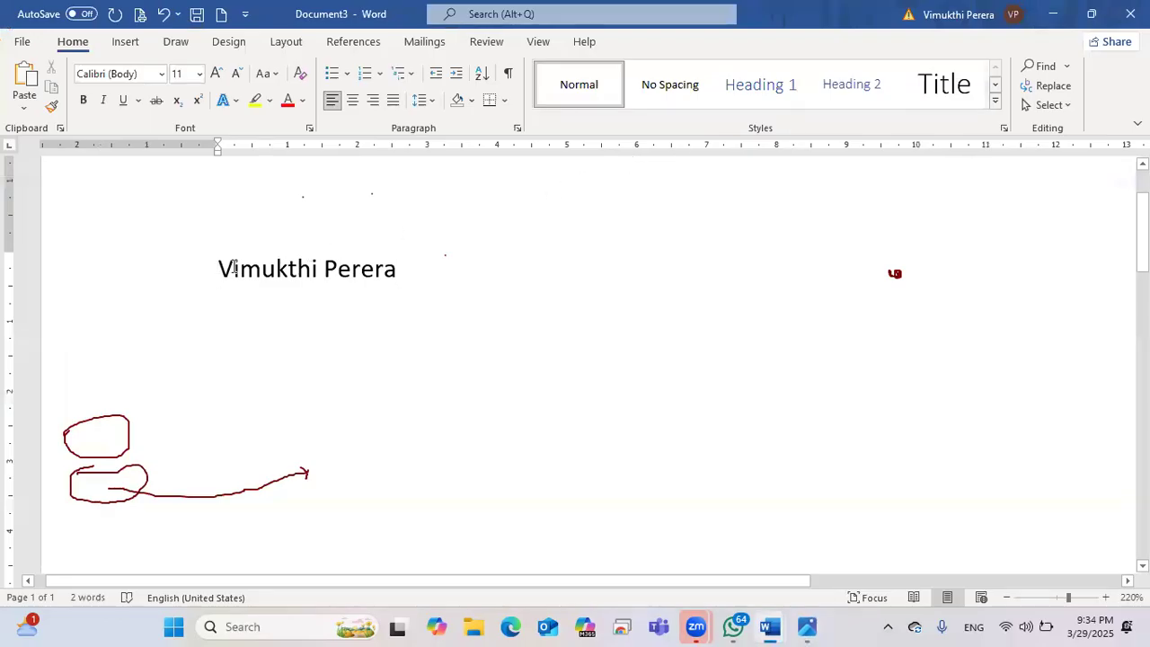
left_click_drag(218, 267, 234, 267)
left_click(235, 266)
left_click(395, 272)
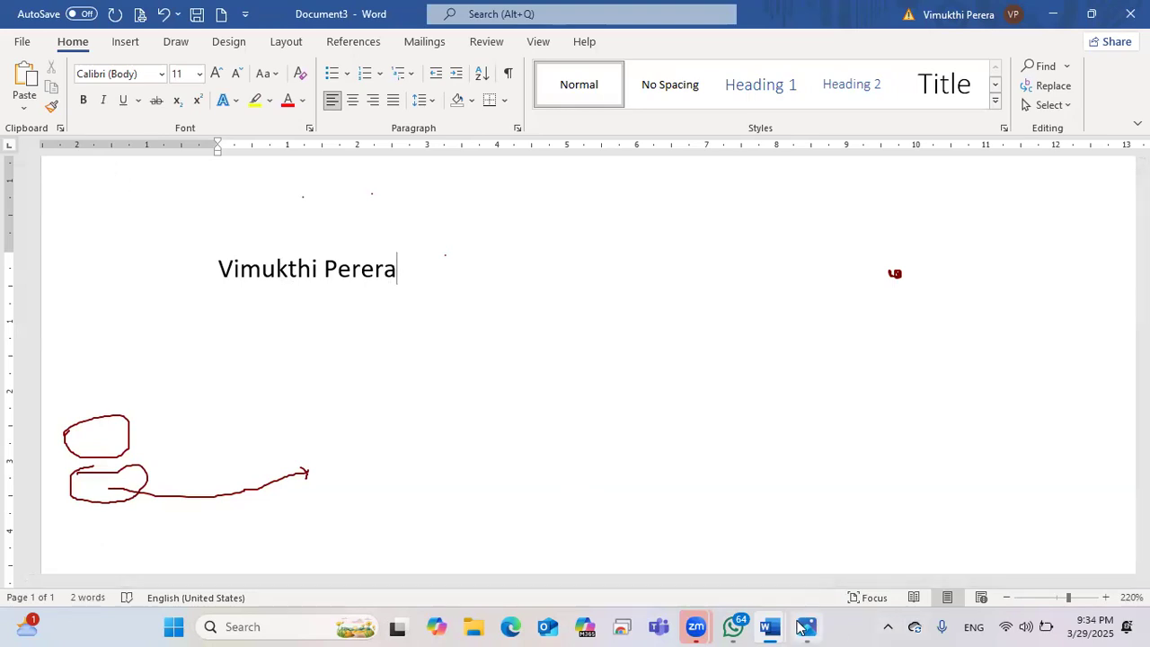
left_click(800, 622)
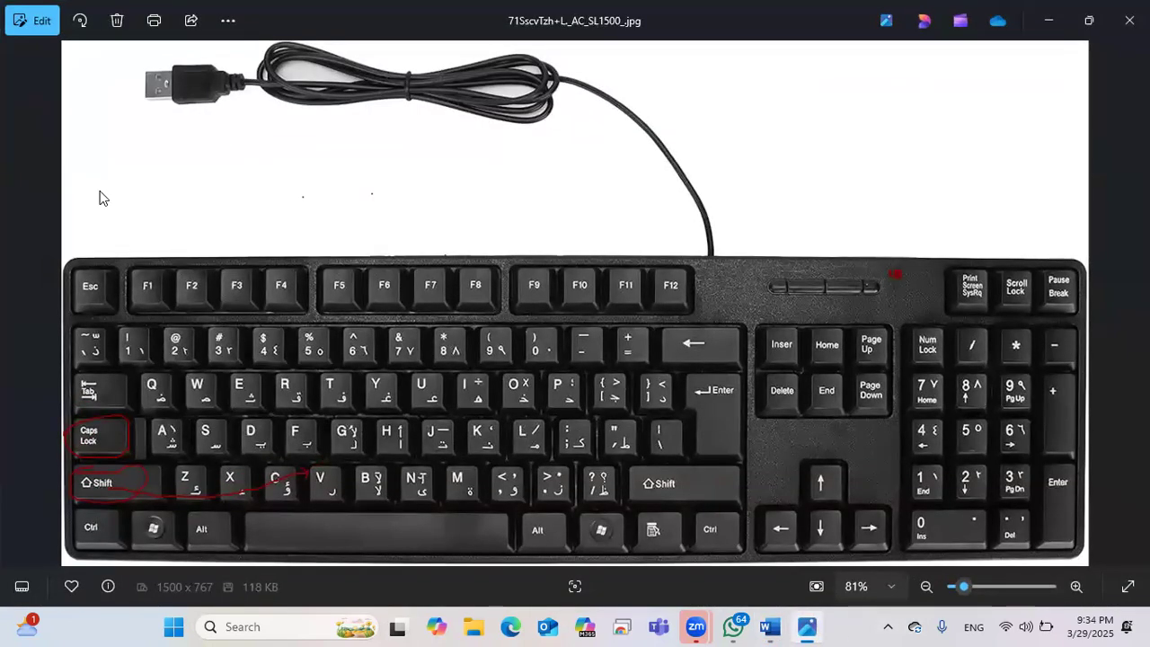
Step: Ring the Enter key in red on the keyboard photo, then minimize Photos back to Word
mouse_move(679, 375)
left_mouse_down()
mouse_move(724, 358)
mouse_move(773, 375)
mouse_move(769, 413)
mouse_move(724, 460)
mouse_move(681, 376)
left_mouse_up()
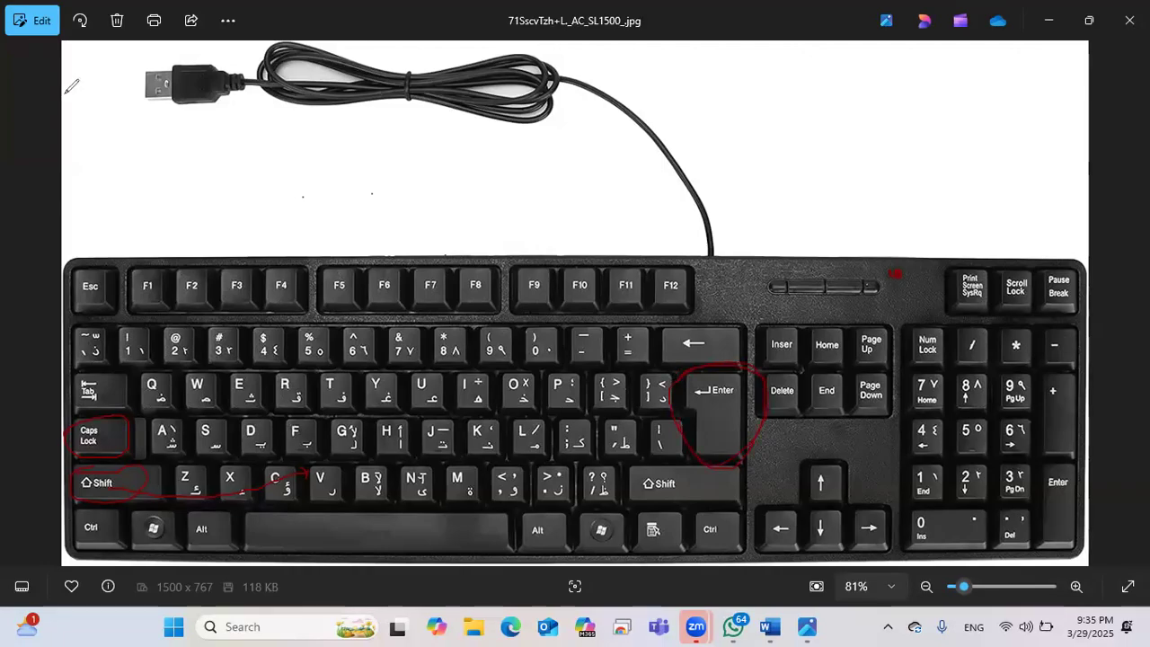
left_click(1048, 20)
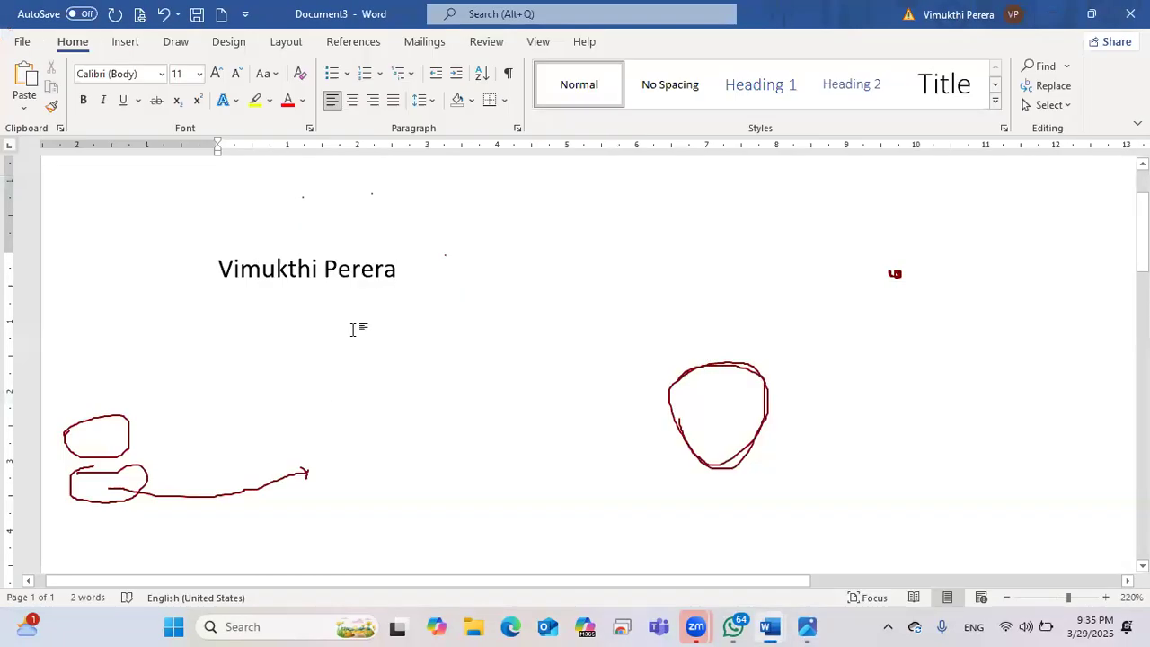
Step: Add an empty paragraph after the name and place the caret on it
key("Return")
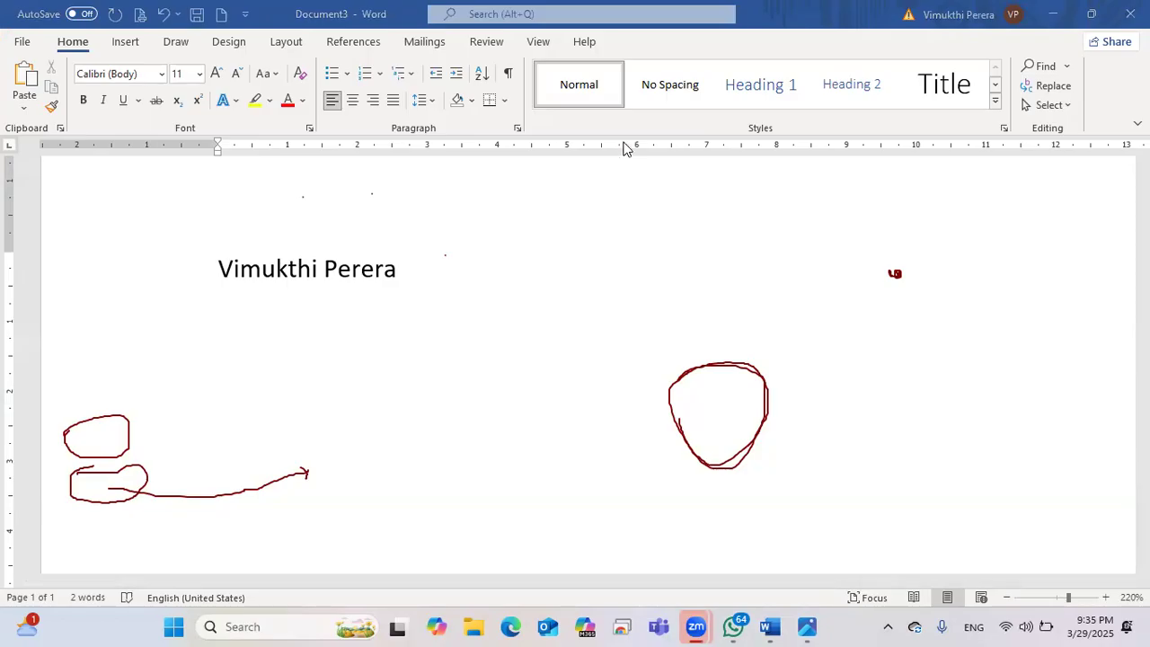
left_click(231, 326)
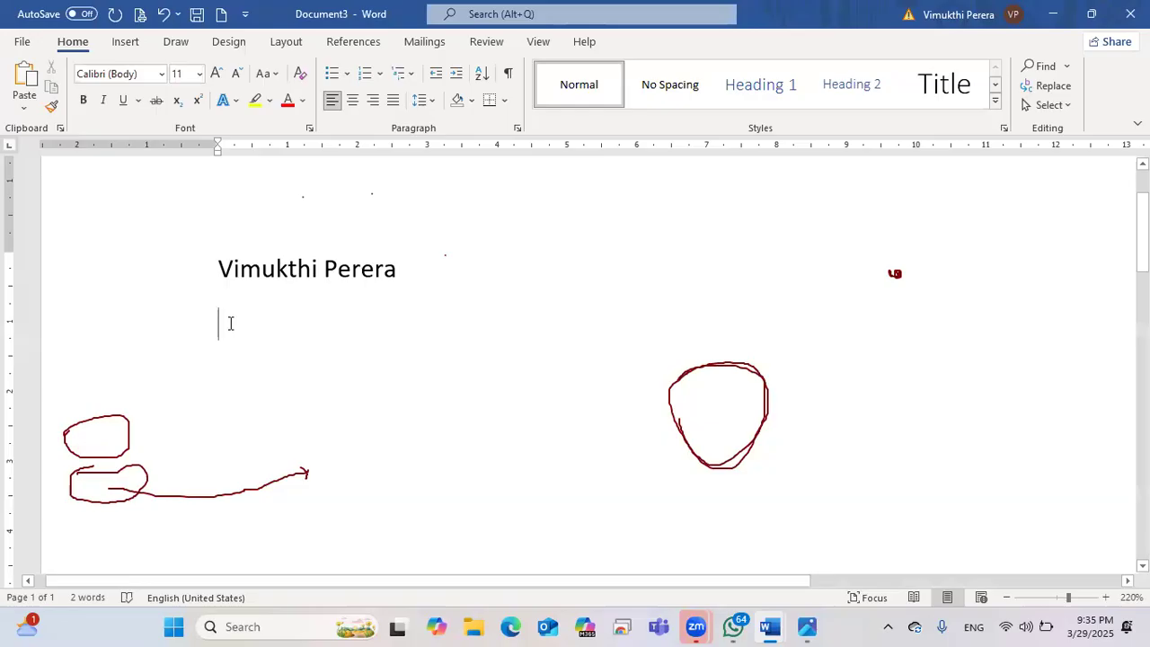
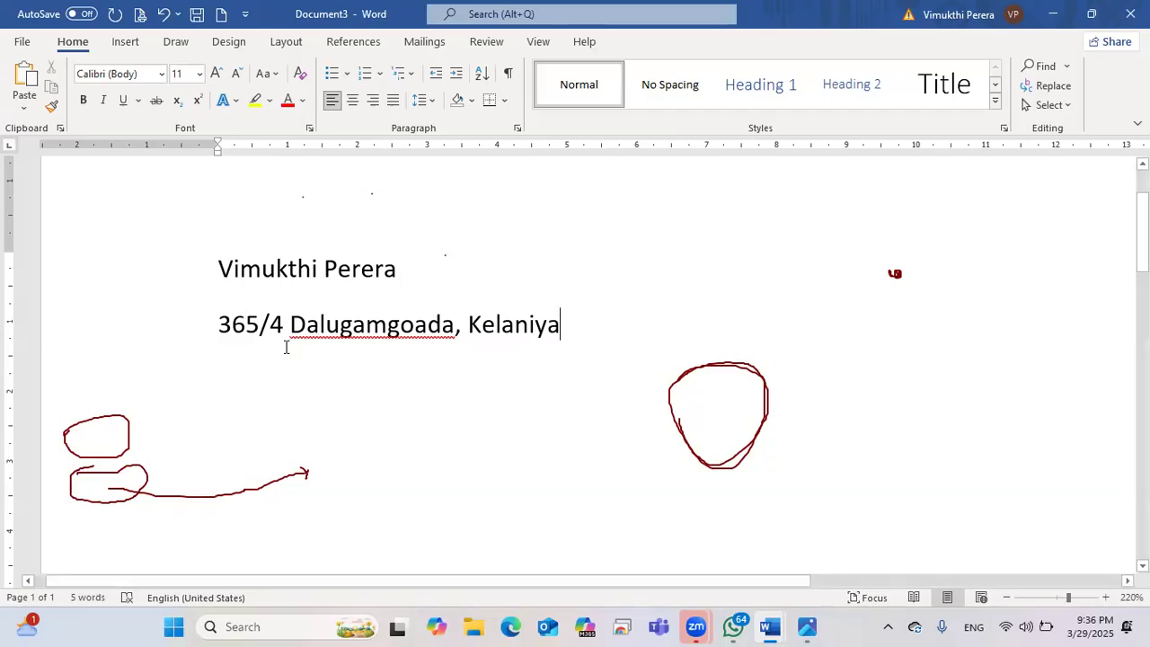
Step: Type the street address and town on the second line, then zoom out to see the whole page width
left_click(1007, 597)
left_click(1007, 598)
left_click(1007, 598)
left_click(1007, 598)
left_click(1007, 598)
left_click(1008, 597)
left_click(1007, 598)
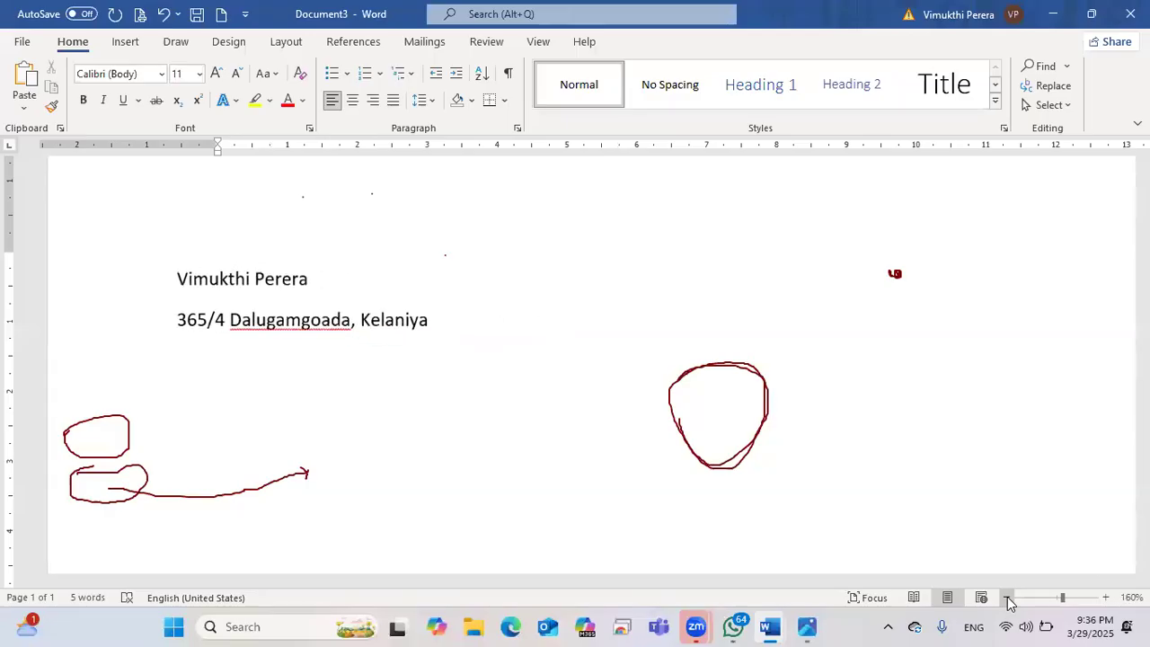
left_click(1007, 598)
left_click(1008, 598)
left_click(1007, 598)
left_click(1007, 598)
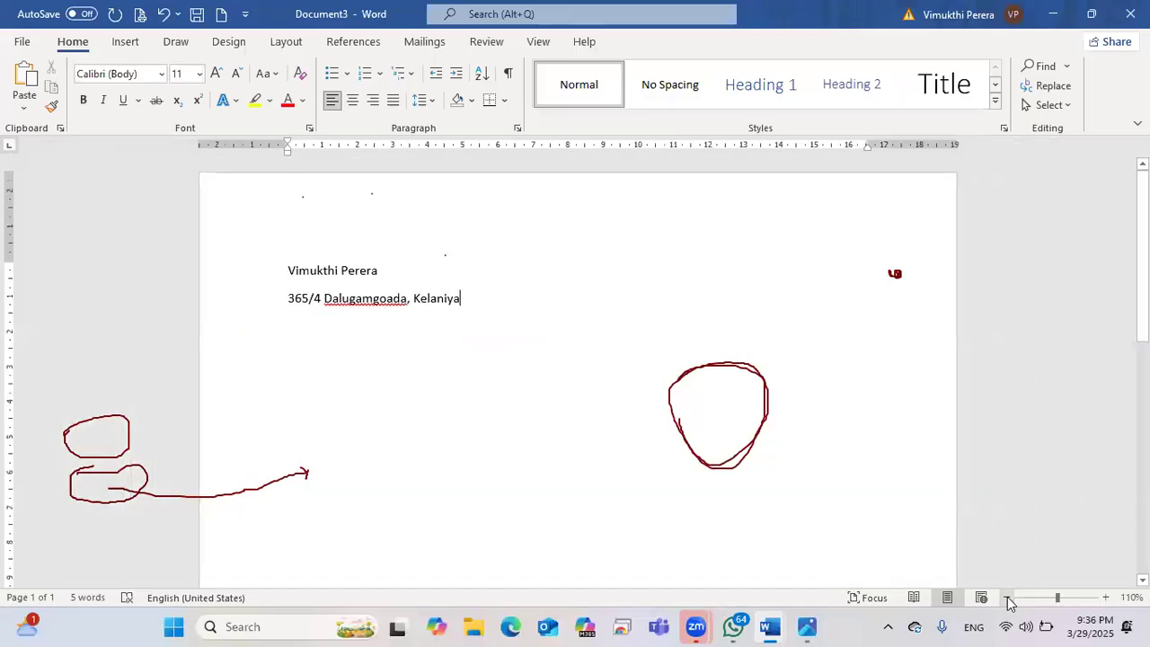
left_click(1007, 598)
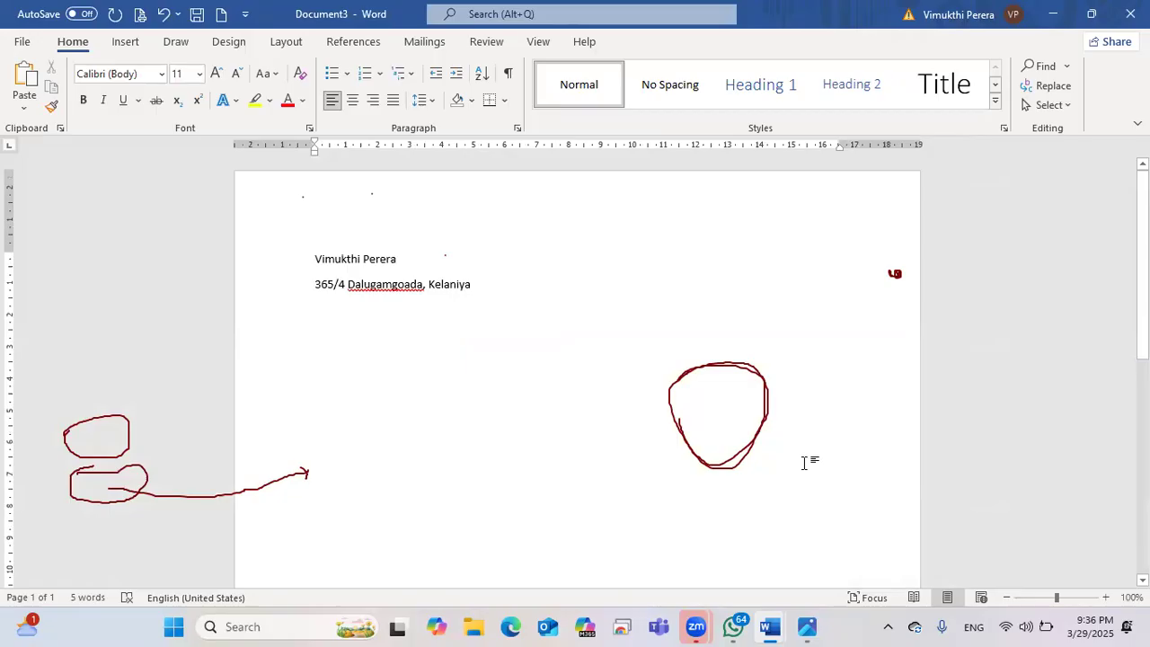
left_click(27, 42)
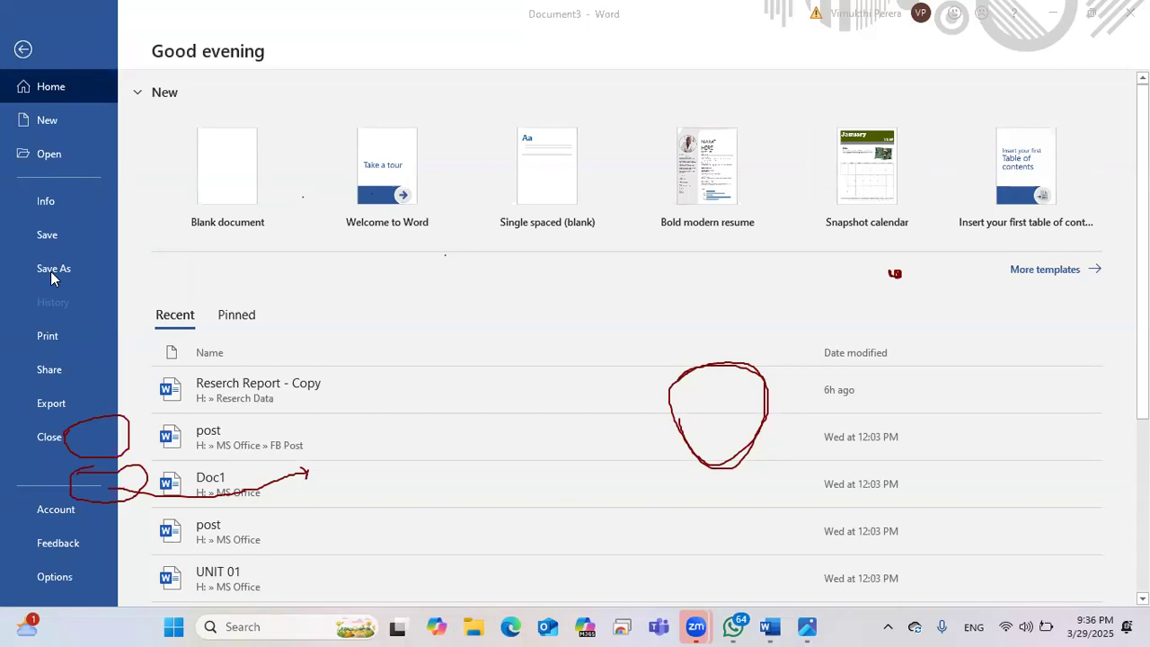
Step: Open Save As in Word's backstage view and choose This PC as the save location
left_click(49, 271)
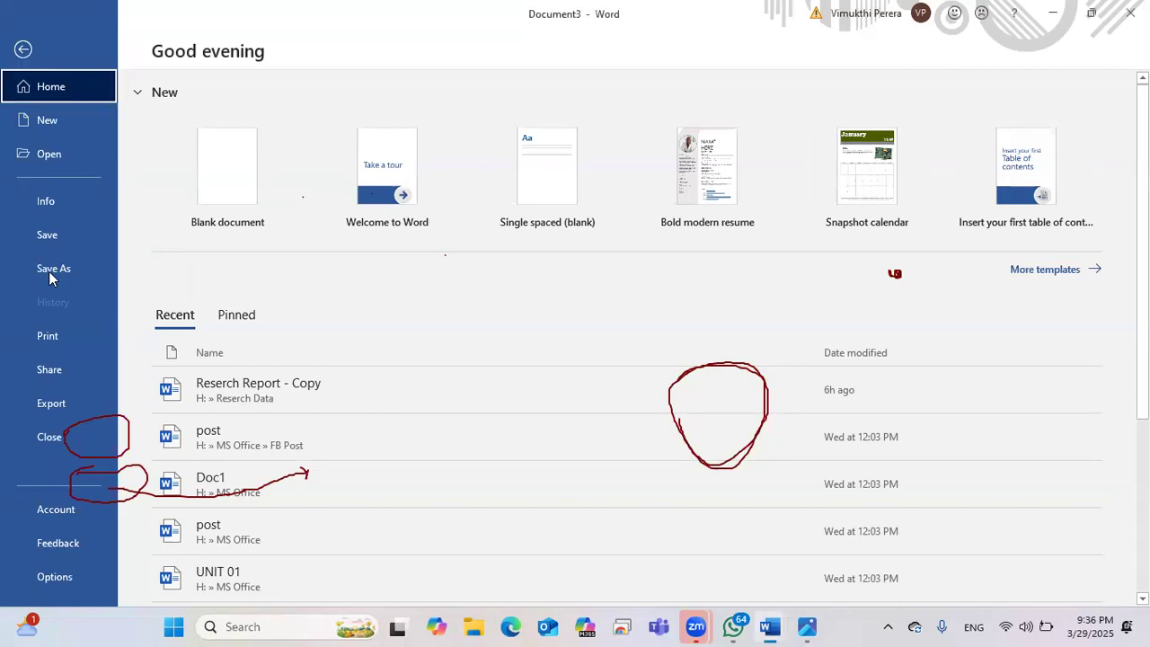
left_click(52, 272)
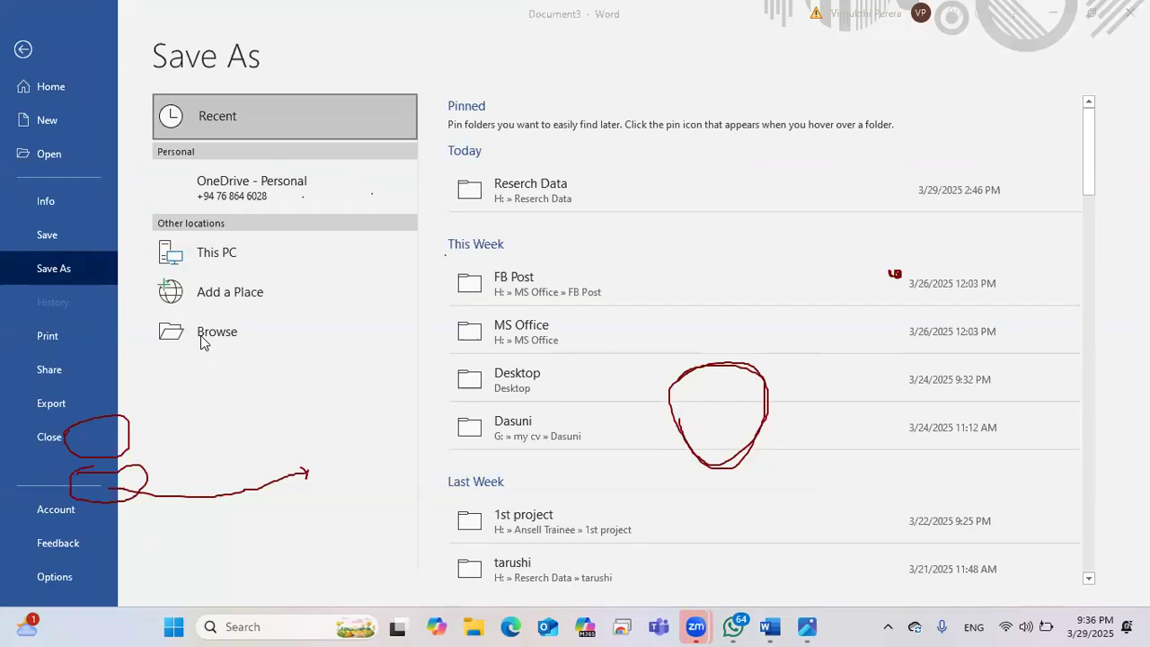
left_click(213, 260)
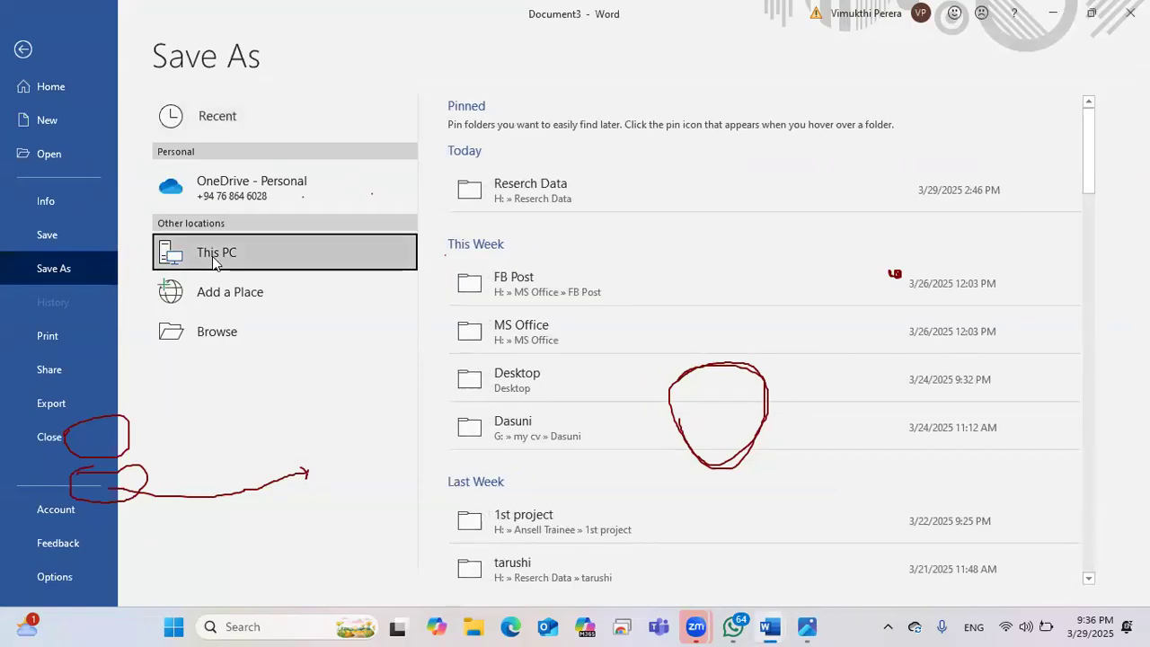
double_click(212, 261)
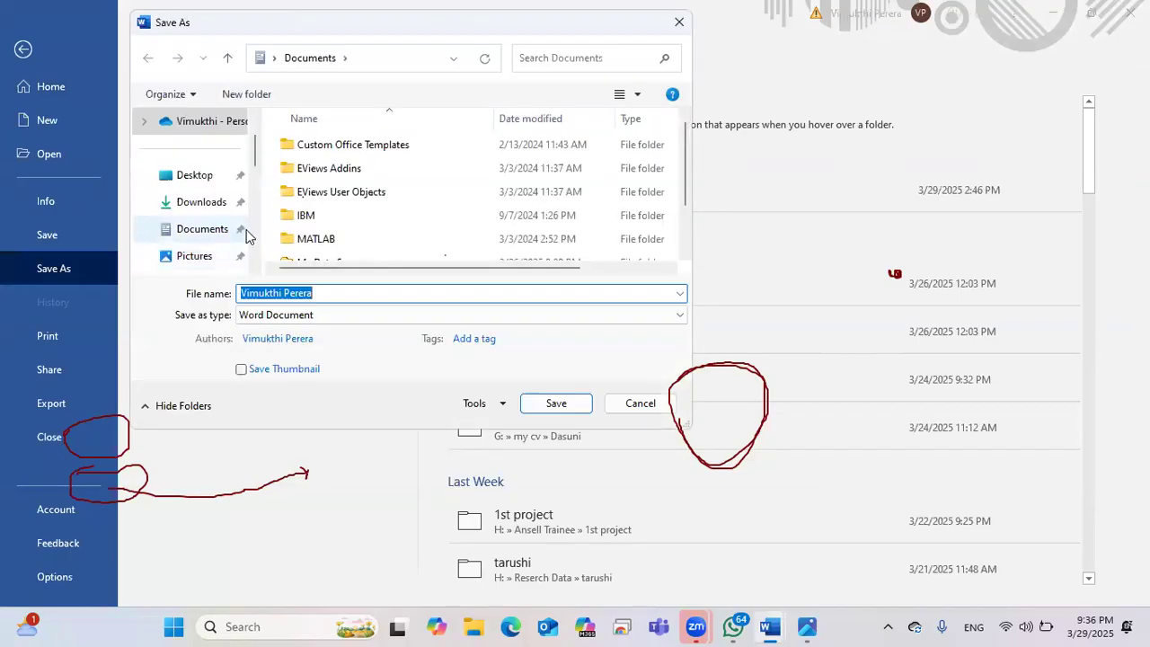
Step: Browse the folders in the save dialog, then cancel it
scroll(246, 236, "down", 2)
scroll(236, 250, "up", 3)
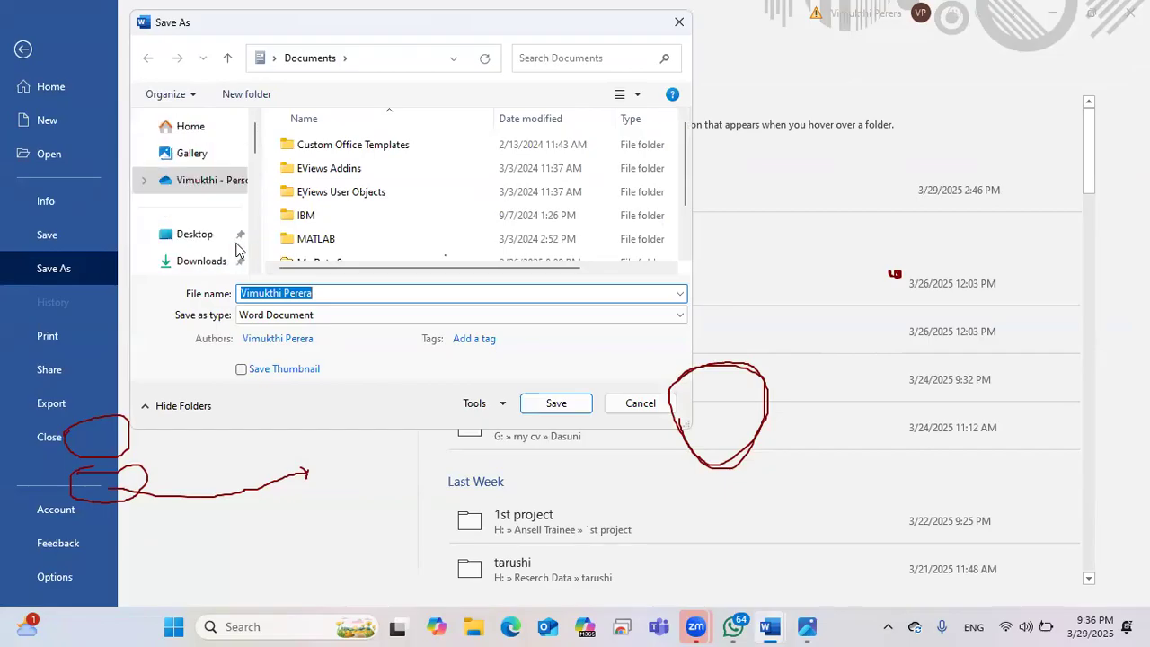
scroll(231, 239, "down", 5)
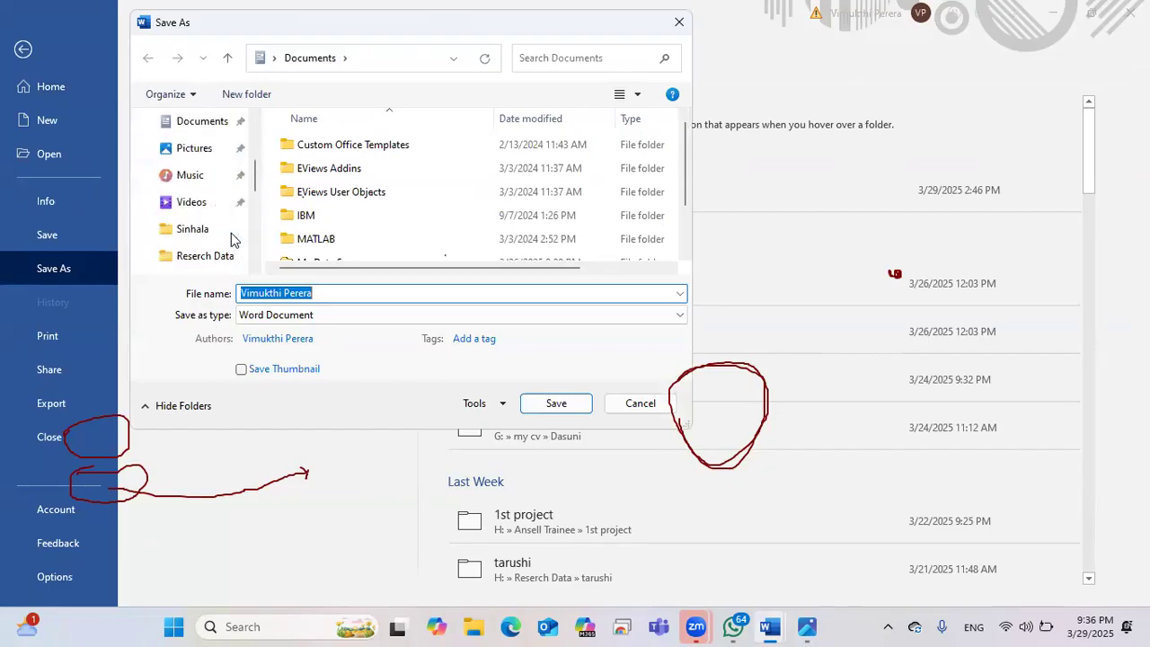
scroll(231, 239, "up", 5)
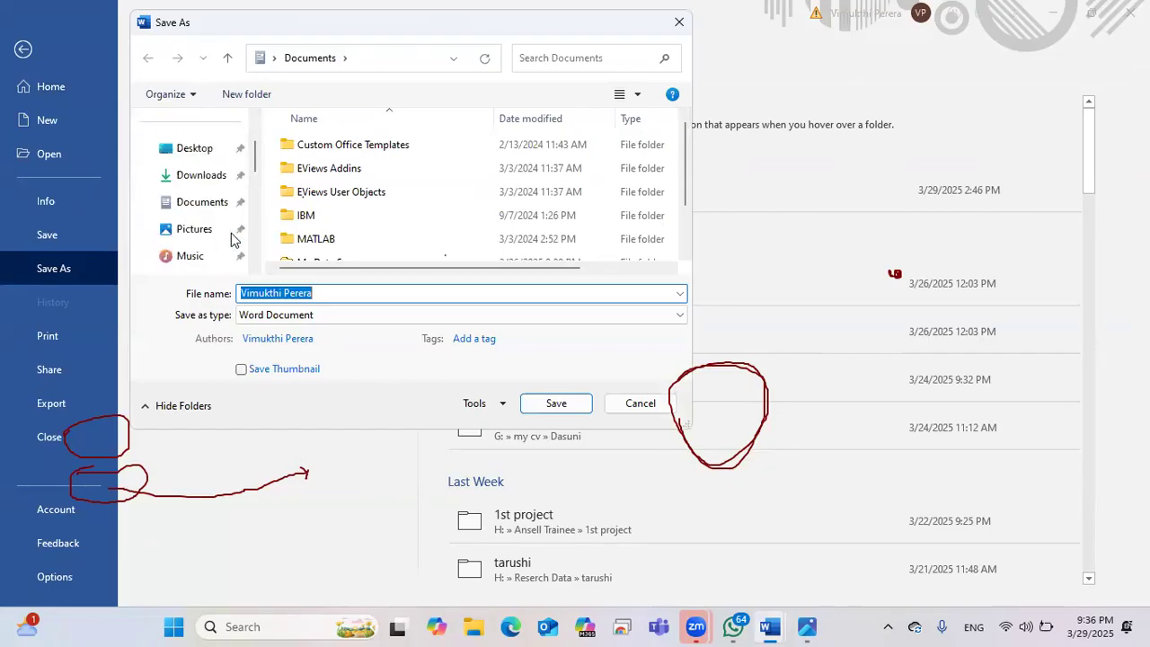
scroll(231, 239, "up", 3)
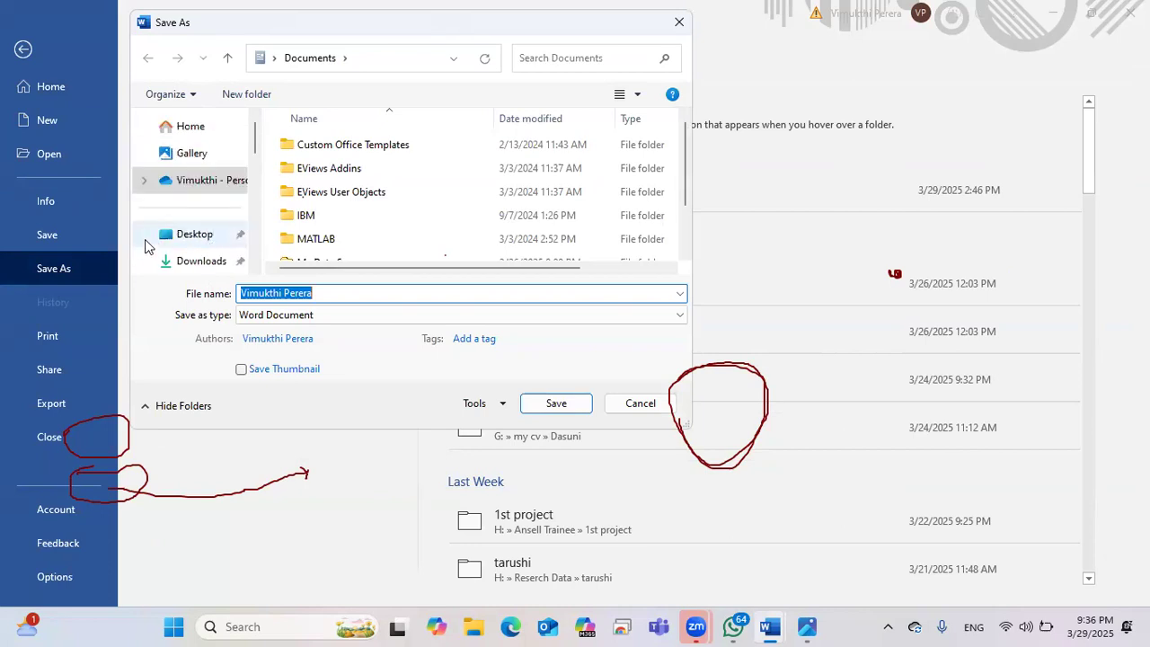
left_click(216, 238)
left_click(643, 402)
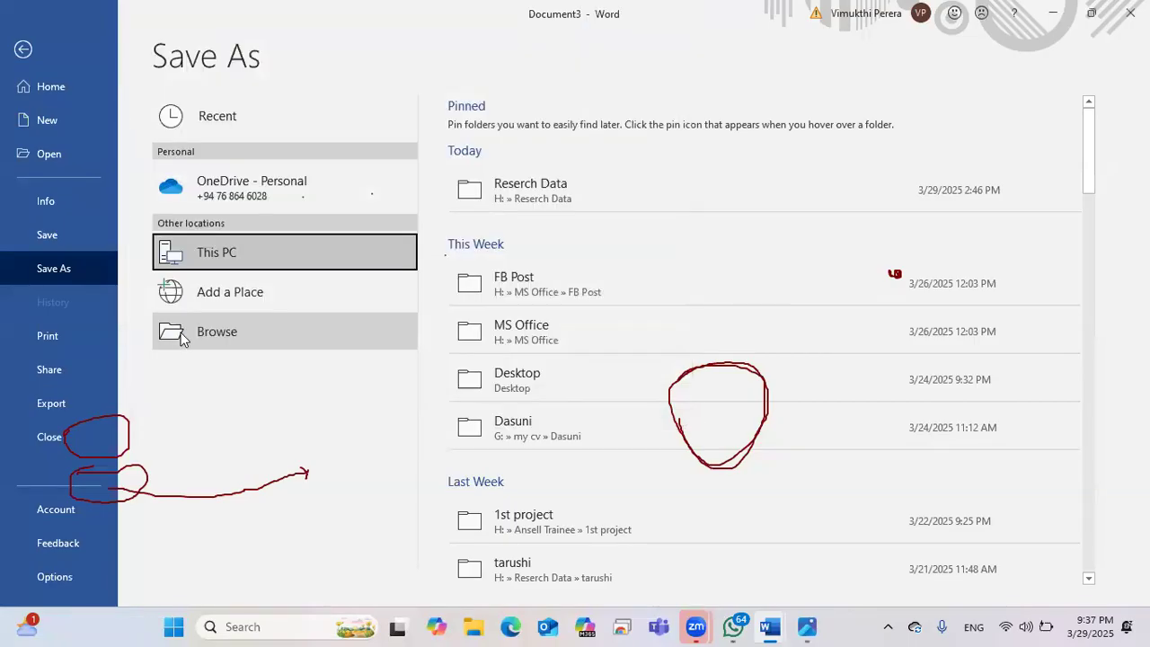
Step: Reopen the Save As dialog through Browse and select the Desktop folder
left_click(238, 335)
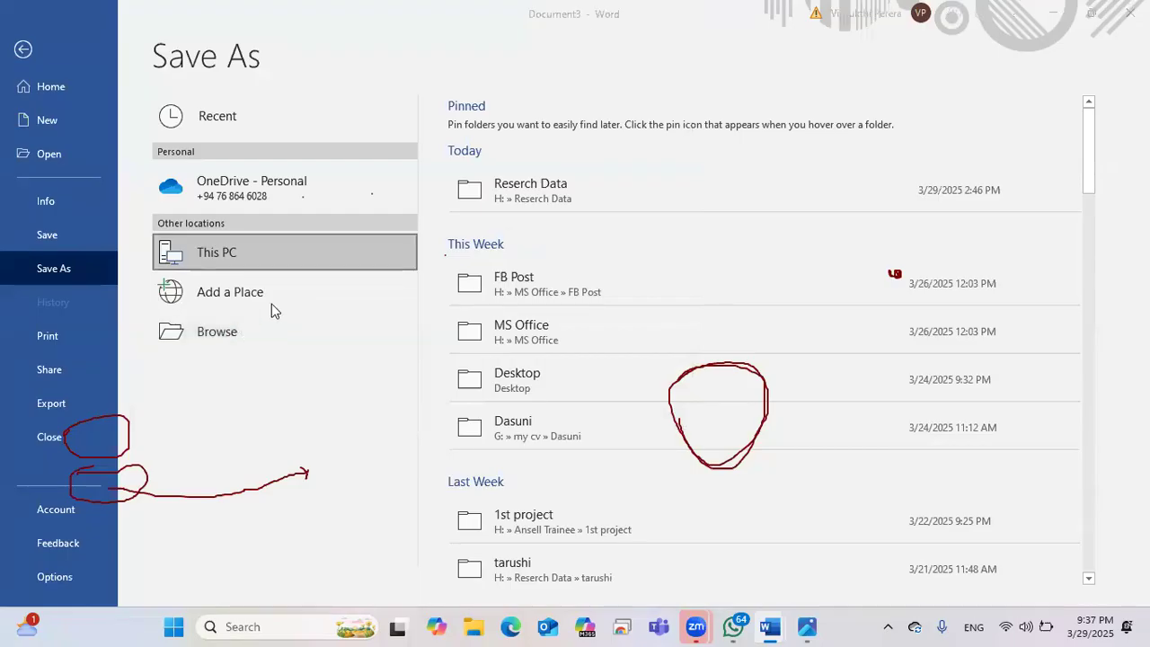
scroll(219, 241, "down", 2)
scroll(219, 241, "up", 3)
left_click(197, 174)
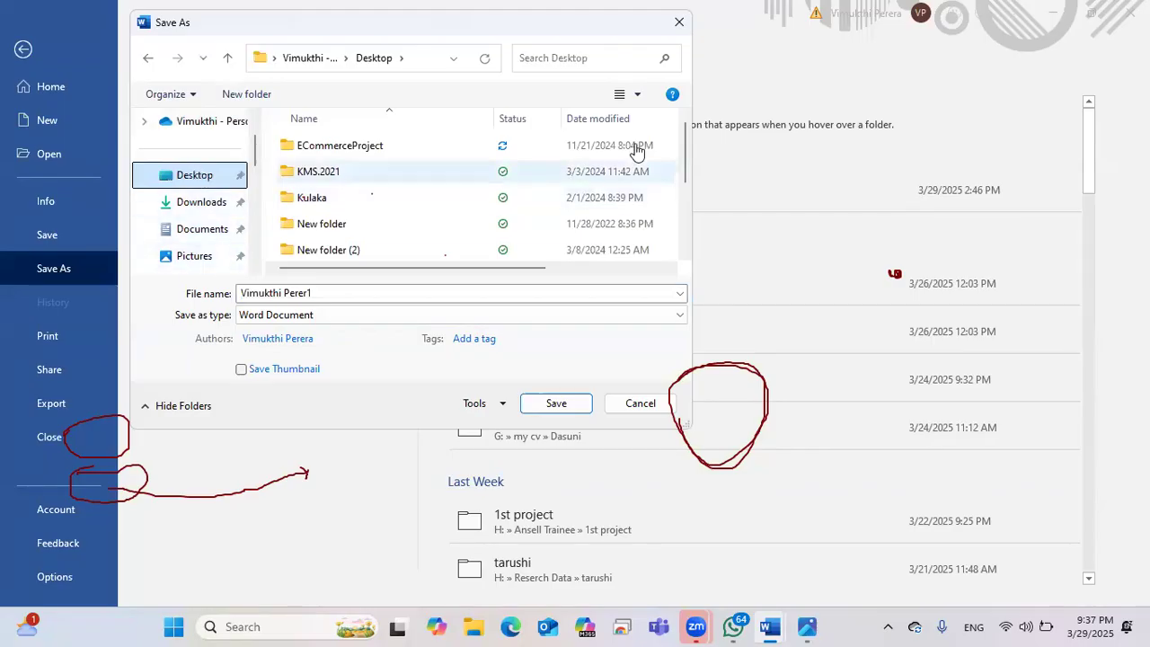
Step: With Desktop as the location, replace the suggested file name with MyFirst
left_click(1058, 120)
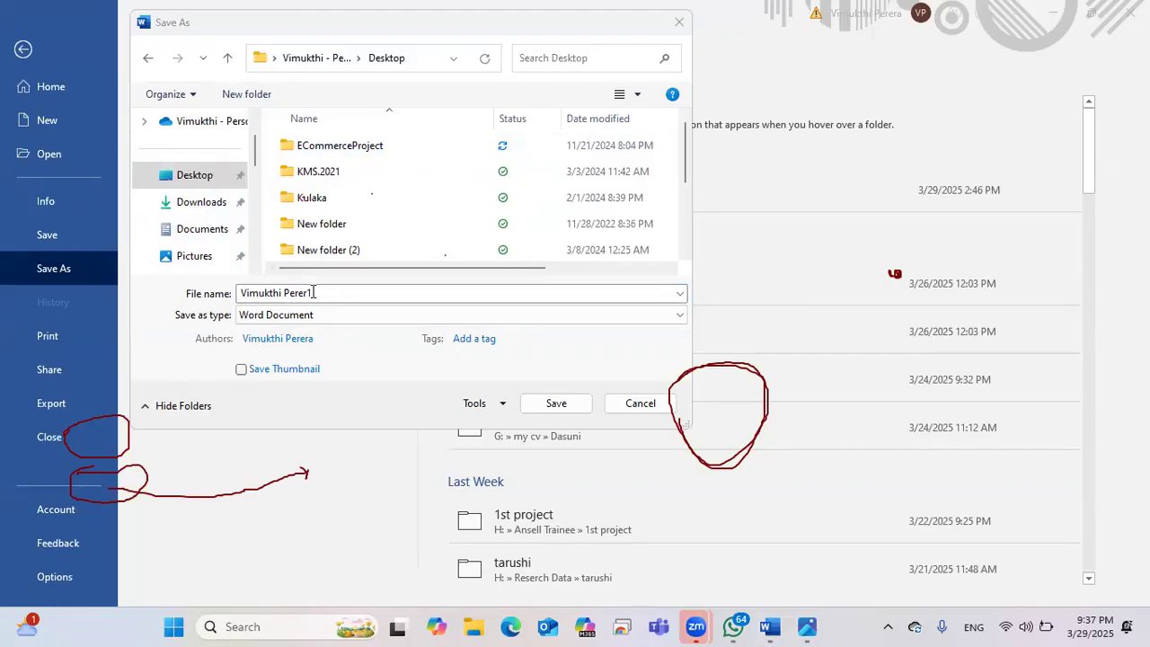
left_click(313, 292)
left_click(322, 293)
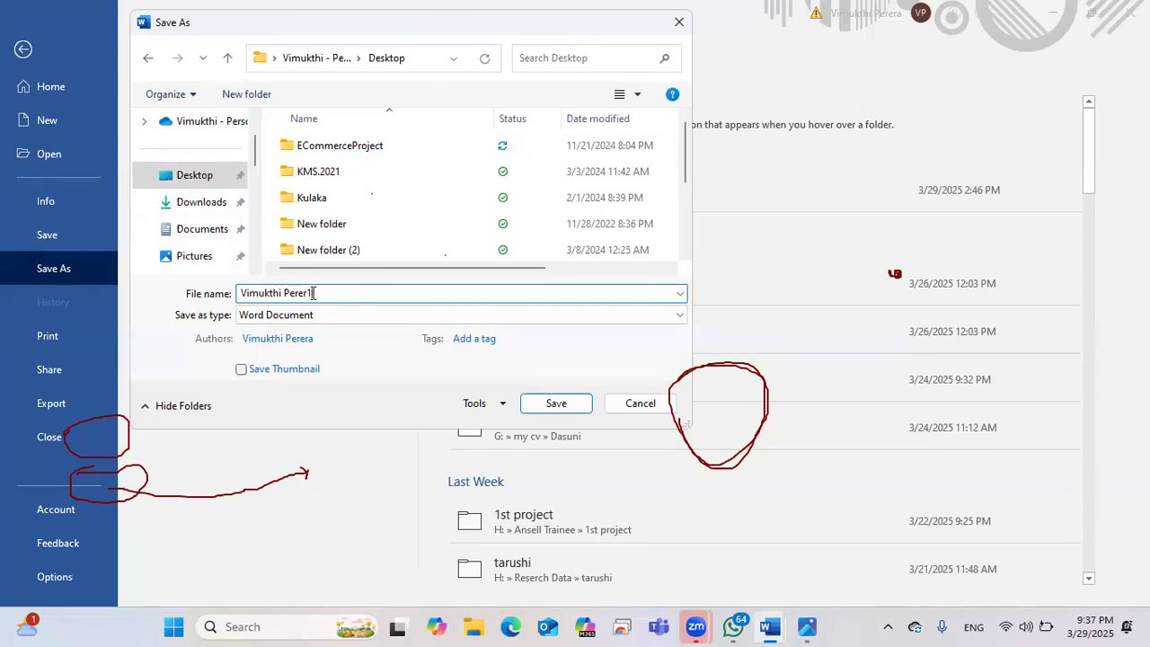
key("BackSpace")
key("BackSpace")
key("BackSpace")
key("BackSpace")
key("BackSpace")
key("BackSpace")
key("BackSpace")
key("BackSpace")
key("BackSpace")
key("BackSpace")
key("BackSpace")
key("BackSpace")
key("BackSpace")
key("BackSpace")
key("BackSpace")
type("My")
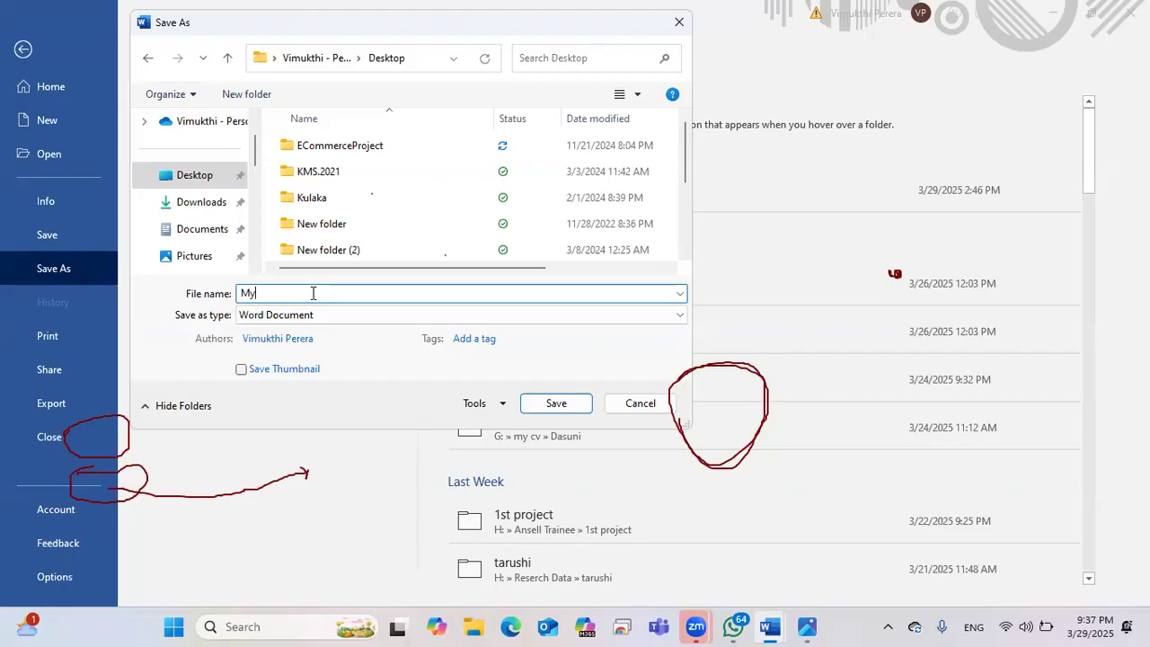
type("Fir")
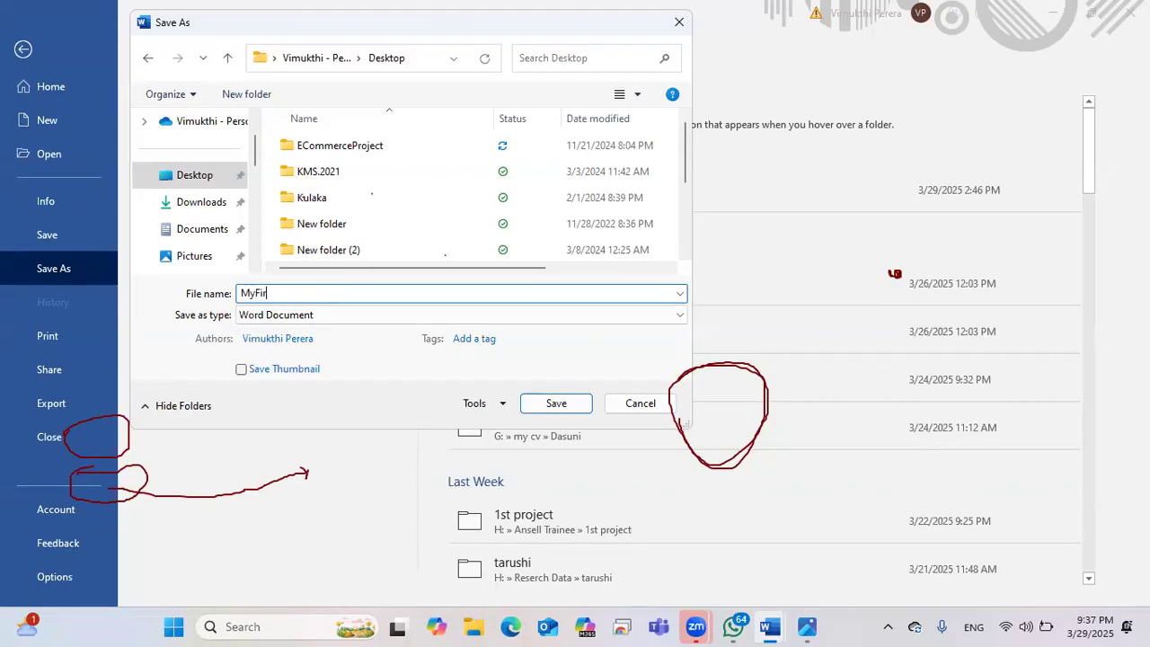
type("st")
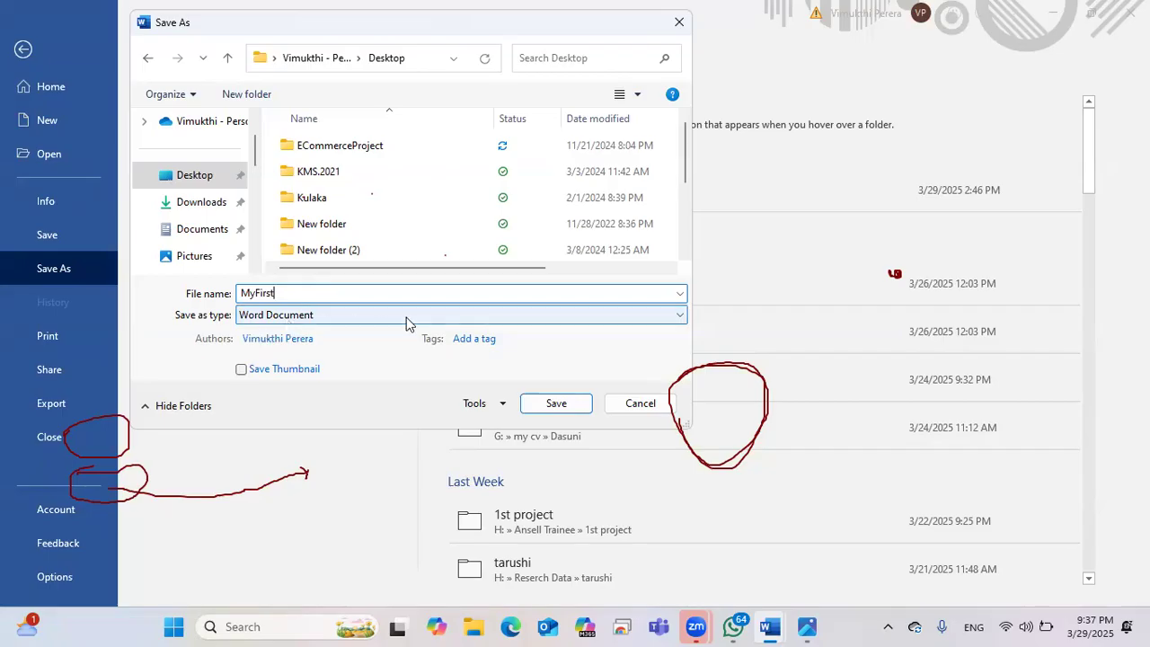
Step: Keep Word Document as the file type and save MyFirst to the Desktop
left_click(338, 318)
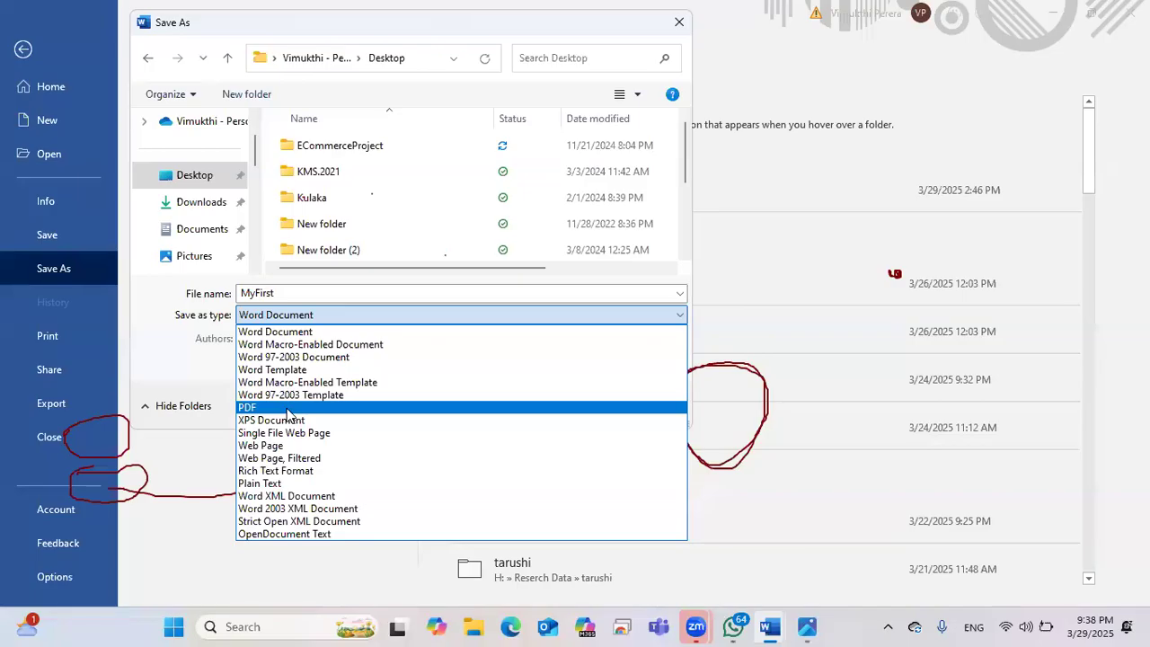
left_click(368, 315)
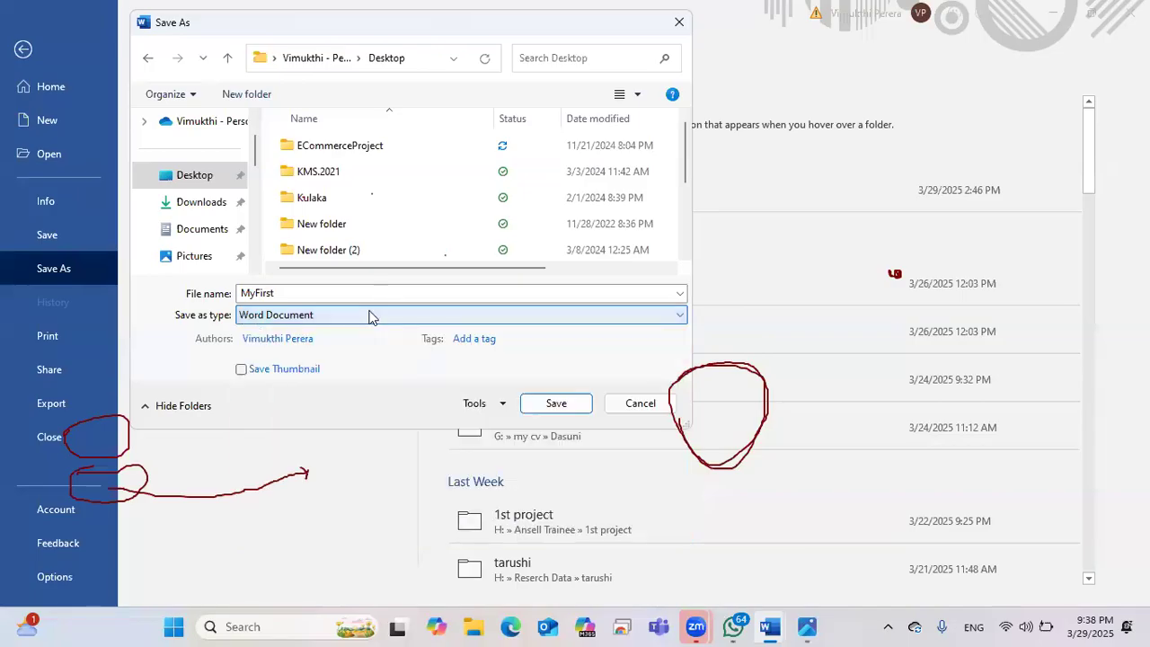
left_click(196, 179)
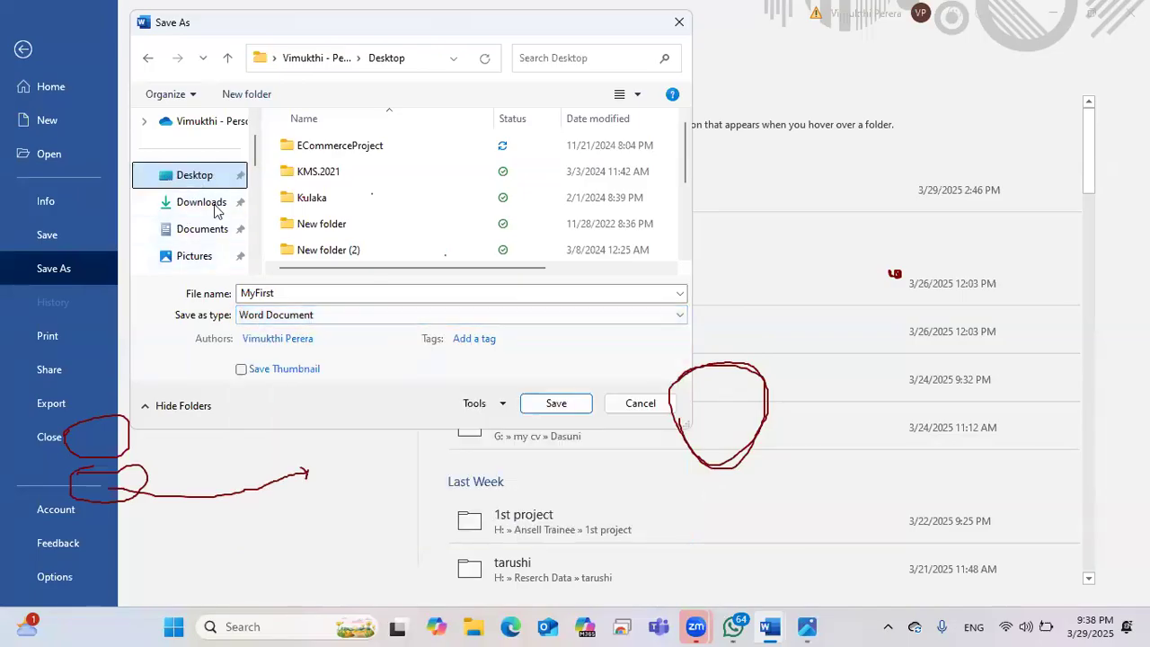
left_click(556, 403)
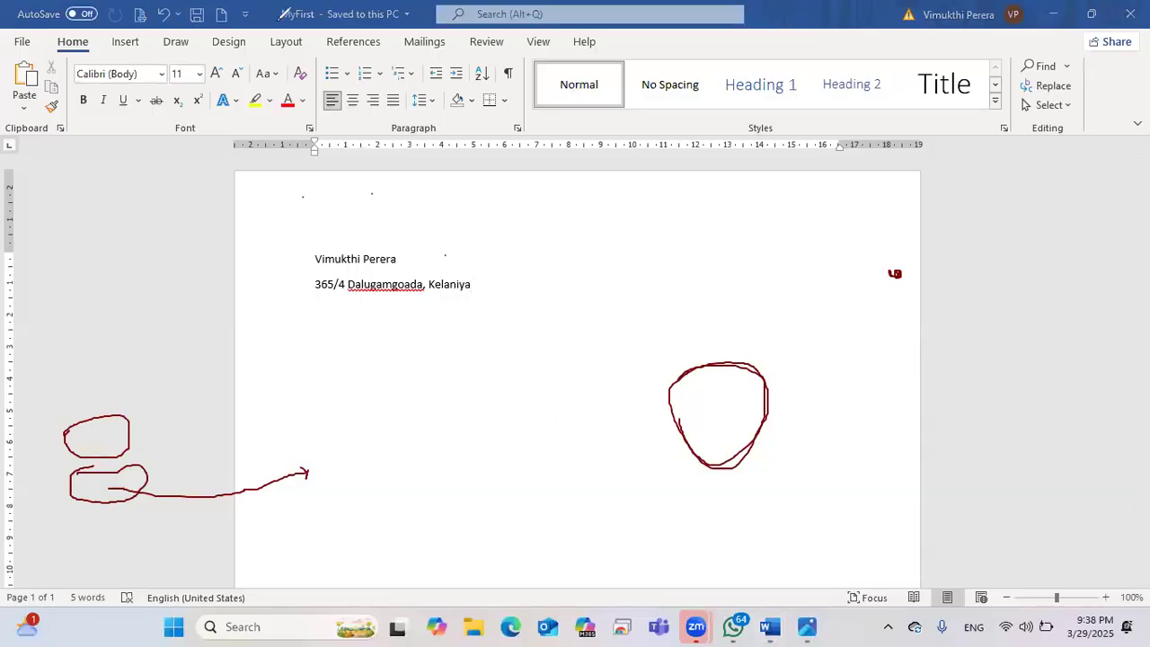
mouse_move(272, 9)
left_mouse_down()
mouse_move(413, 9)
mouse_move(379, 34)
mouse_move(318, 38)
mouse_move(275, 16)
left_mouse_up()
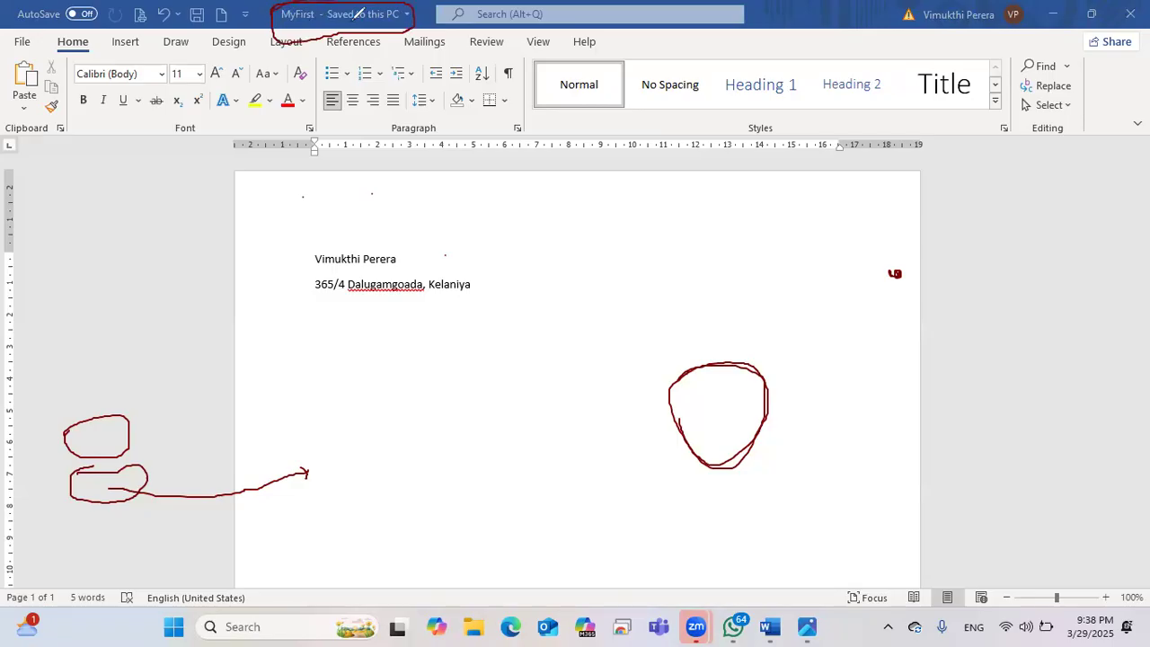
mouse_move(394, 36)
left_mouse_down()
mouse_move(280, 38)
mouse_move(270, 26)
left_mouse_up()
mouse_move(415, 12)
left_mouse_down()
mouse_move(410, 29)
mouse_move(345, 36)
left_mouse_up()
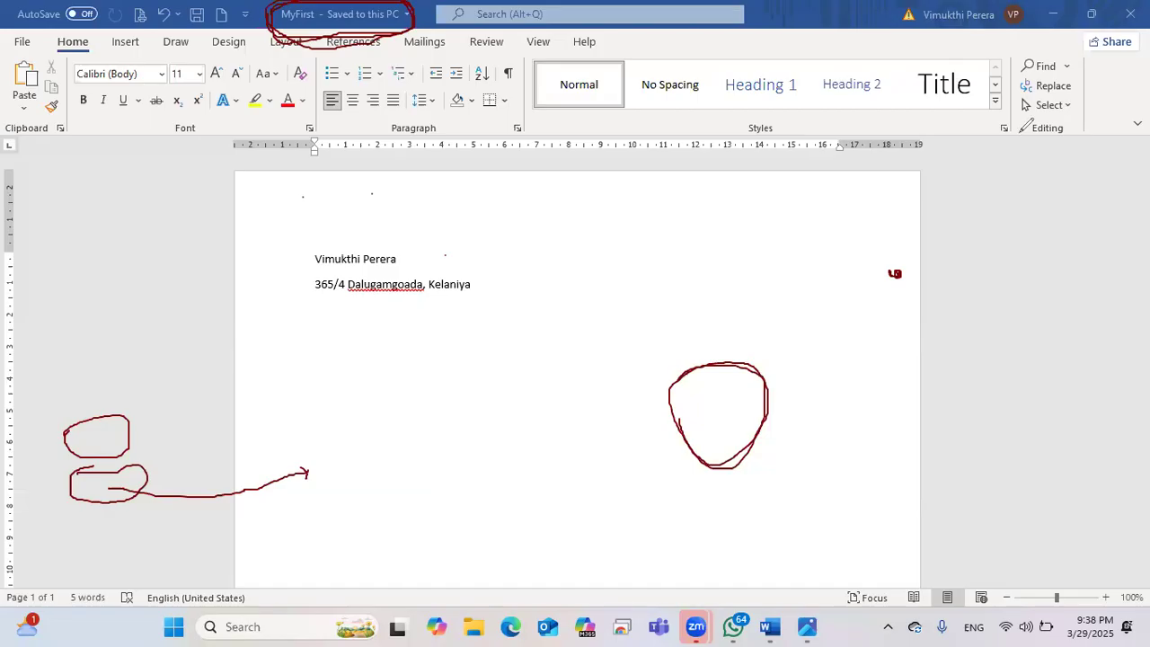
mouse_move(824, 354)
left_mouse_down()
mouse_move(554, 431)
mouse_move(285, 465)
mouse_move(104, 445)
mouse_move(329, 51)
mouse_move(559, 448)
left_mouse_up()
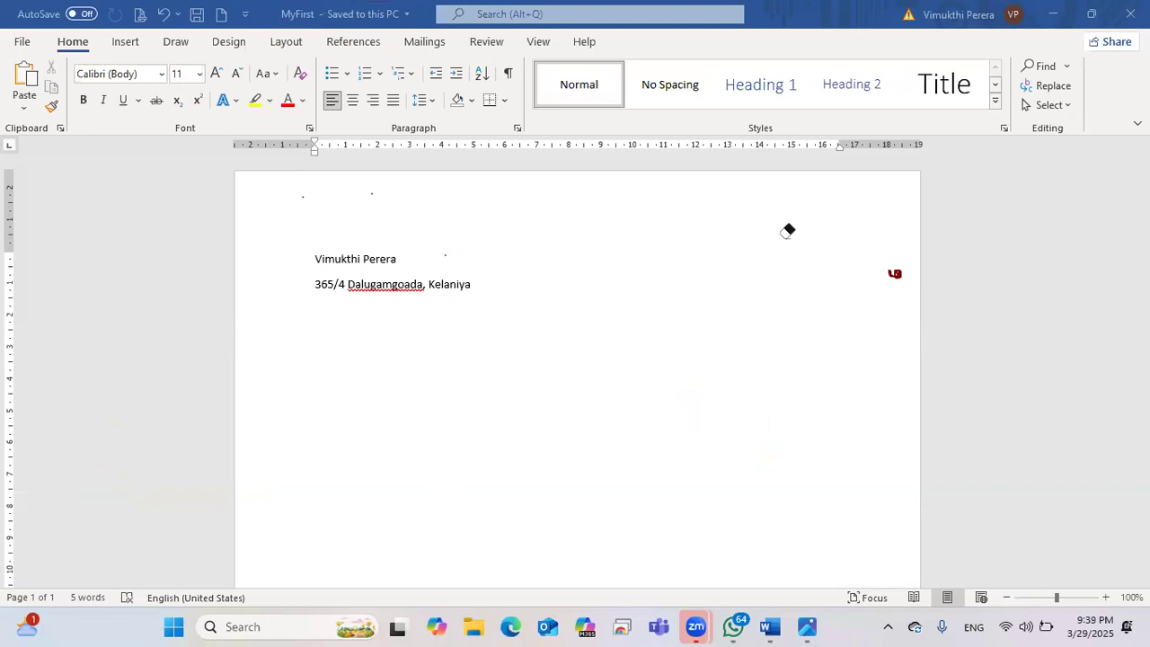
left_click(494, 294)
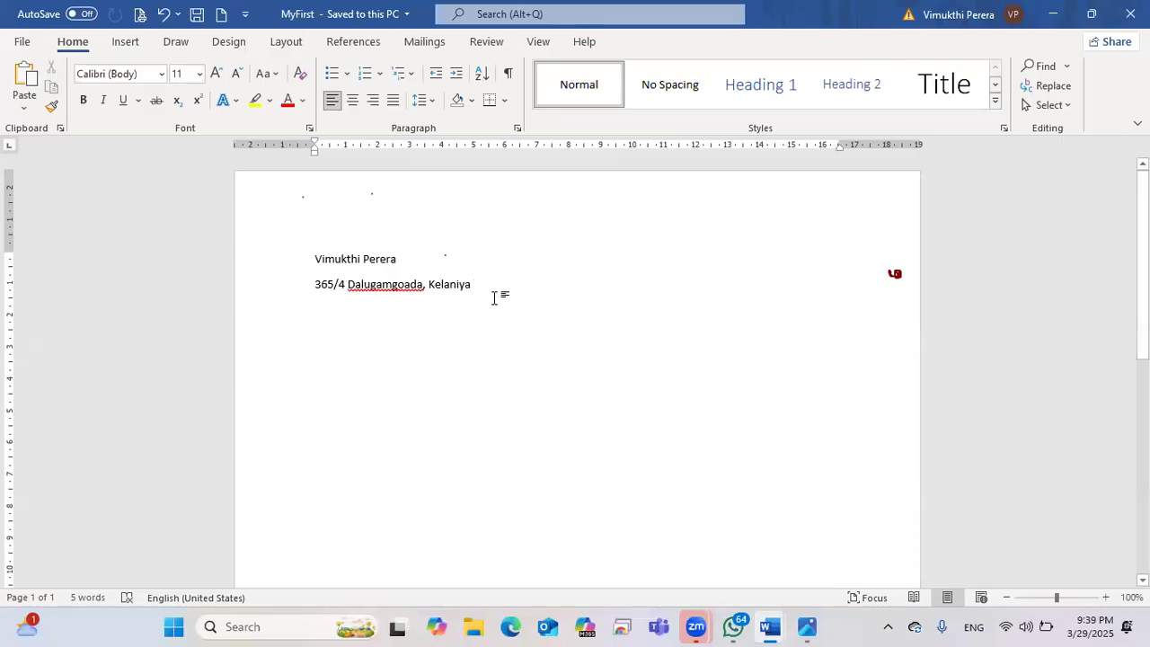
Step: Add a line reading 'apple' below the address, save MyFirst, and switch to the keyboard photo
key("Return")
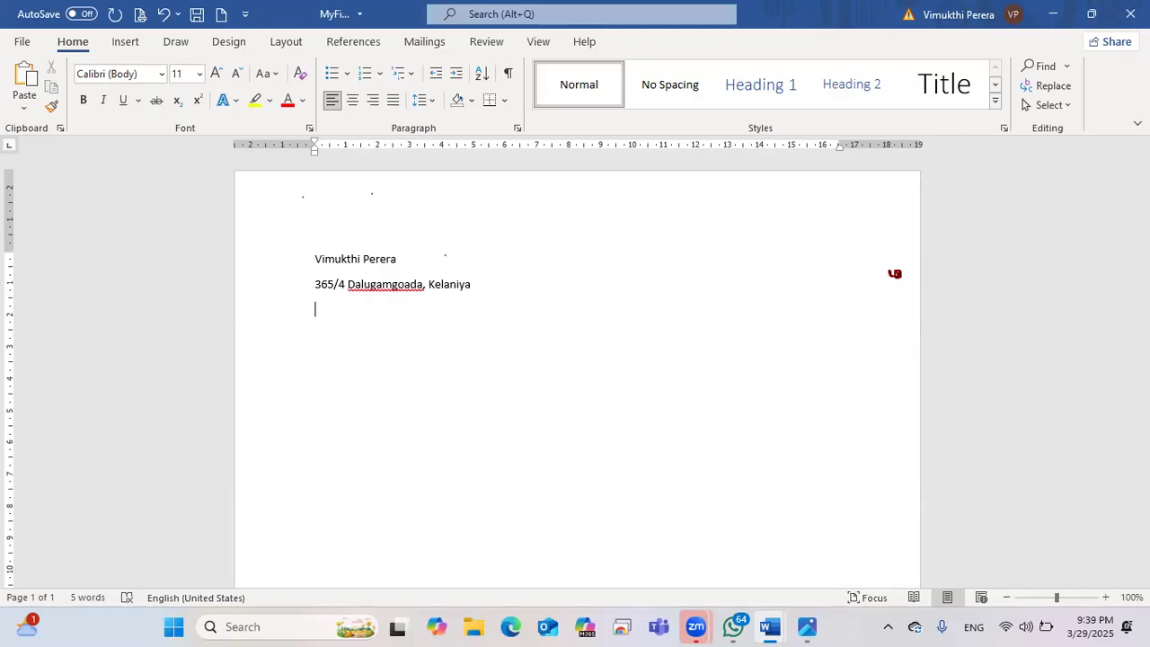
type("apple")
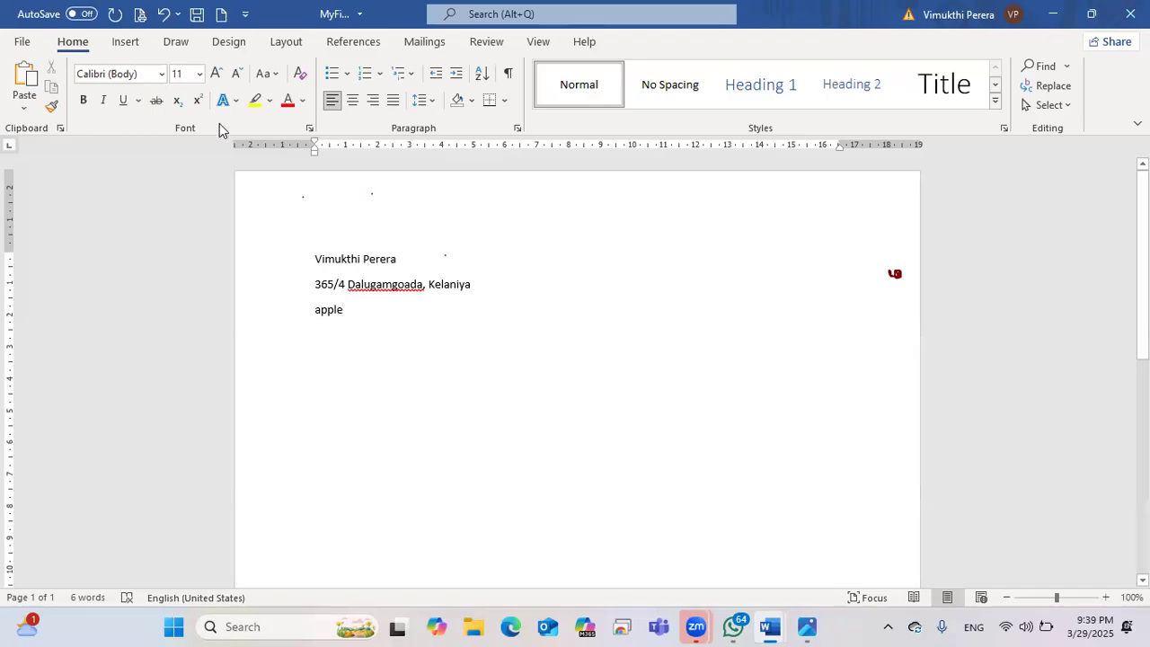
left_click(196, 14)
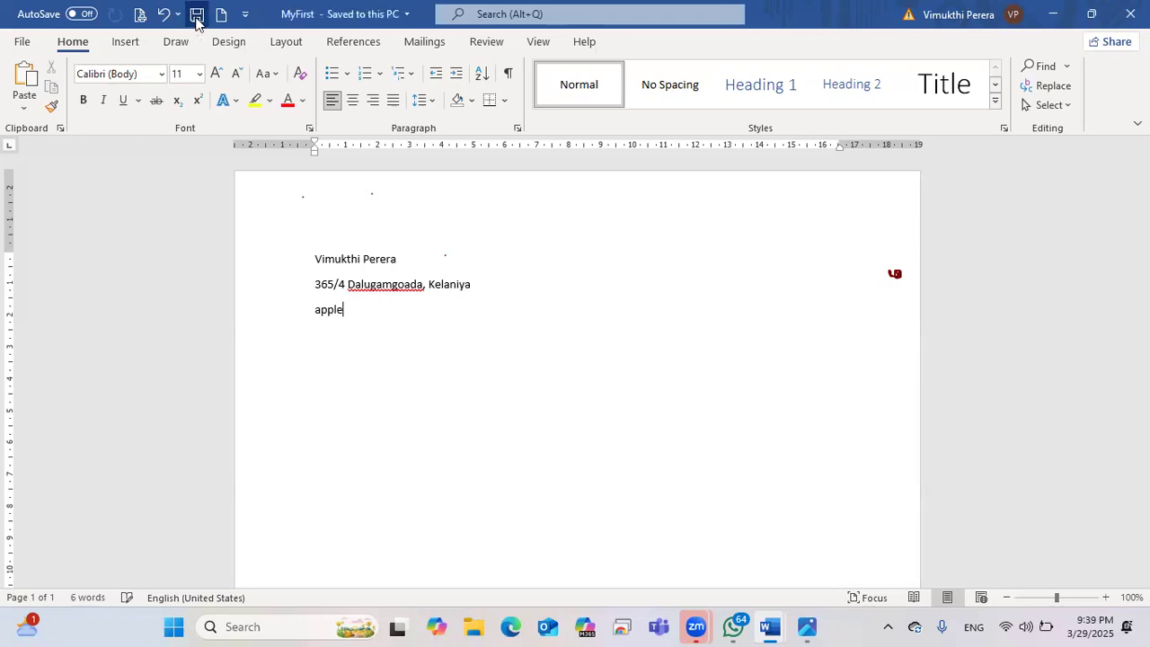
left_click(197, 14)
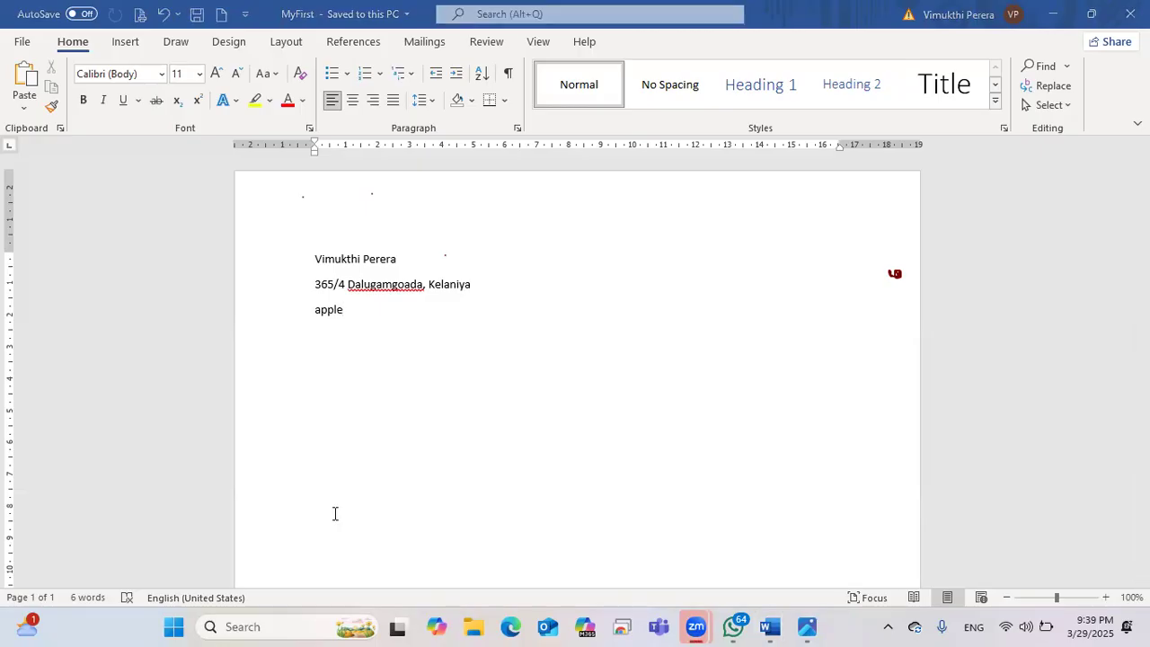
left_click(813, 627)
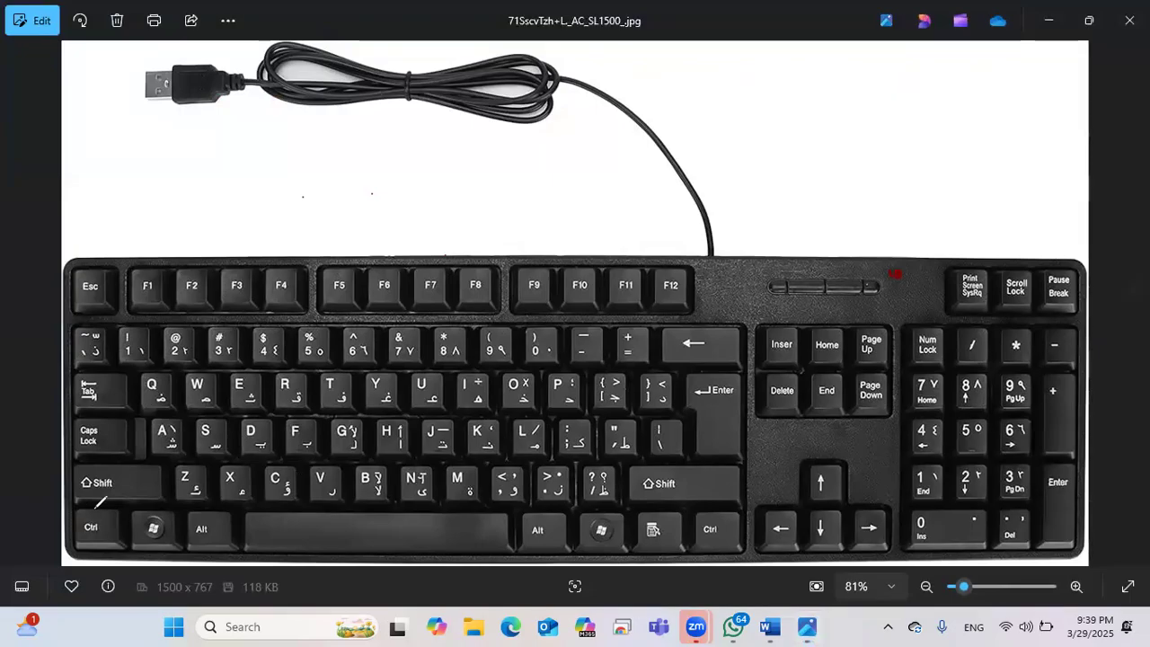
Step: Mark Ctrl and S on the keyboard photo, then minimize Photos to return to Word
mouse_move(116, 530)
left_mouse_down()
mouse_move(95, 546)
mouse_move(88, 504)
mouse_move(107, 518)
mouse_move(197, 438)
left_mouse_up()
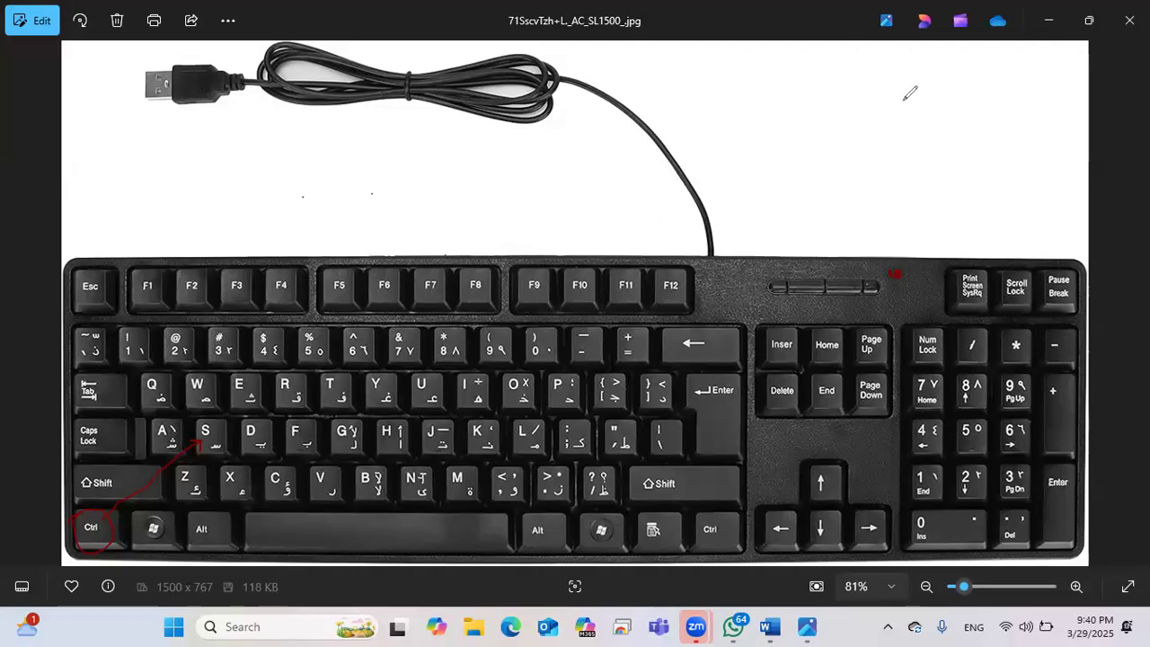
left_click(1051, 25)
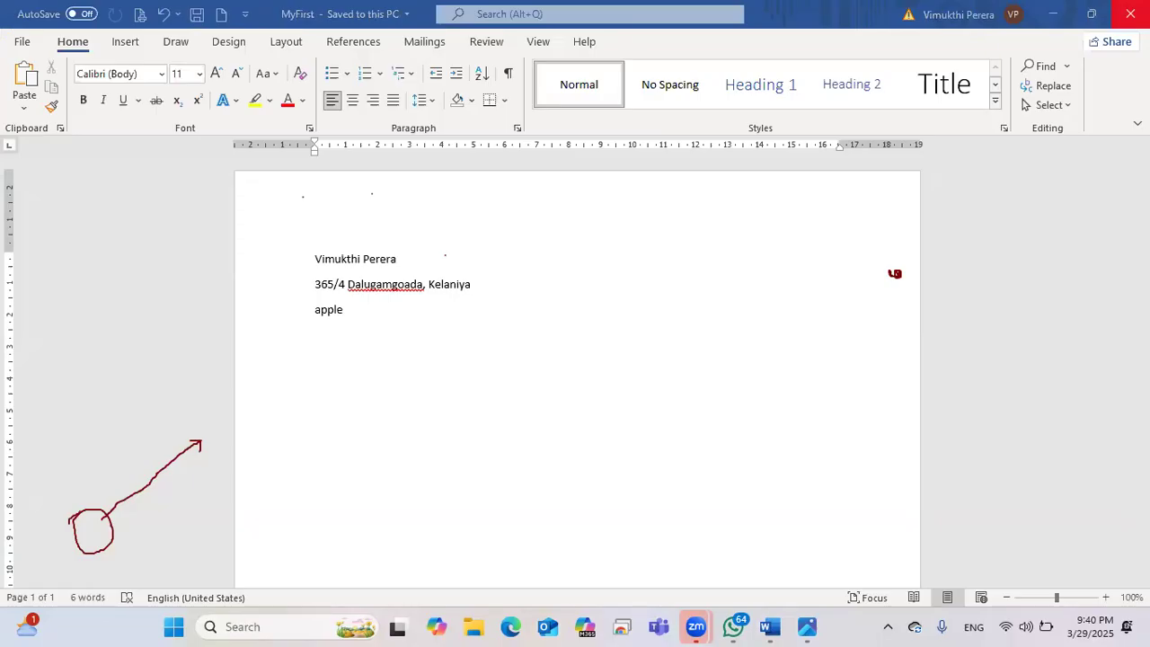
Step: Restore MyFirst to a floating window and close Document1 without saving
mouse_move(1093, 20)
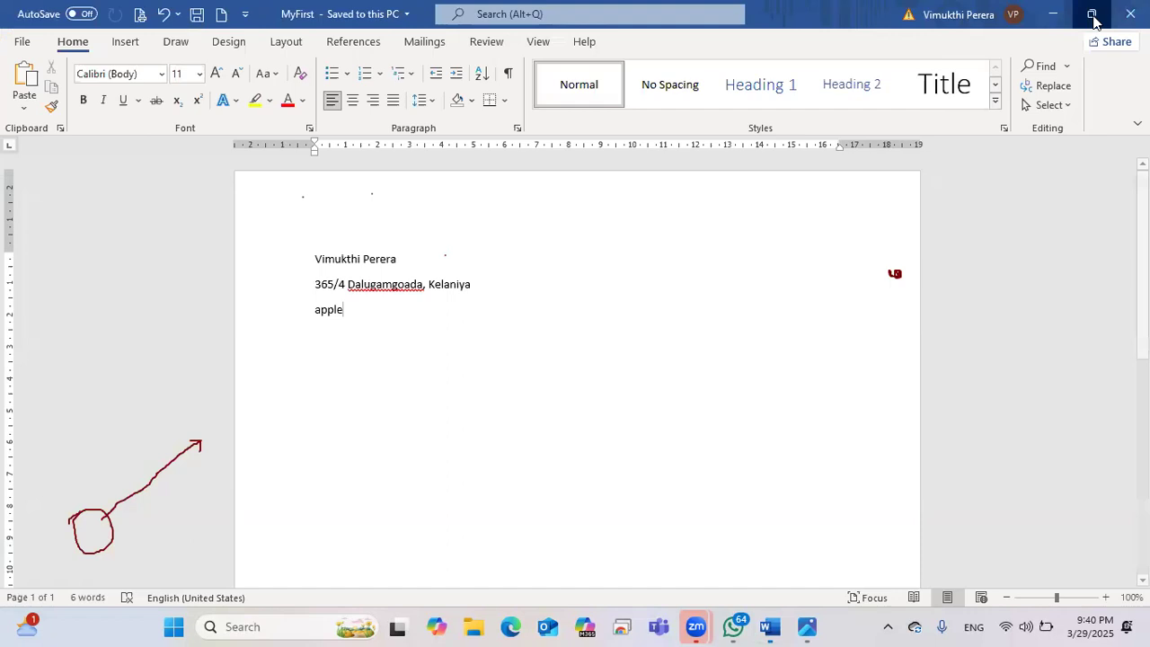
left_click(1093, 14)
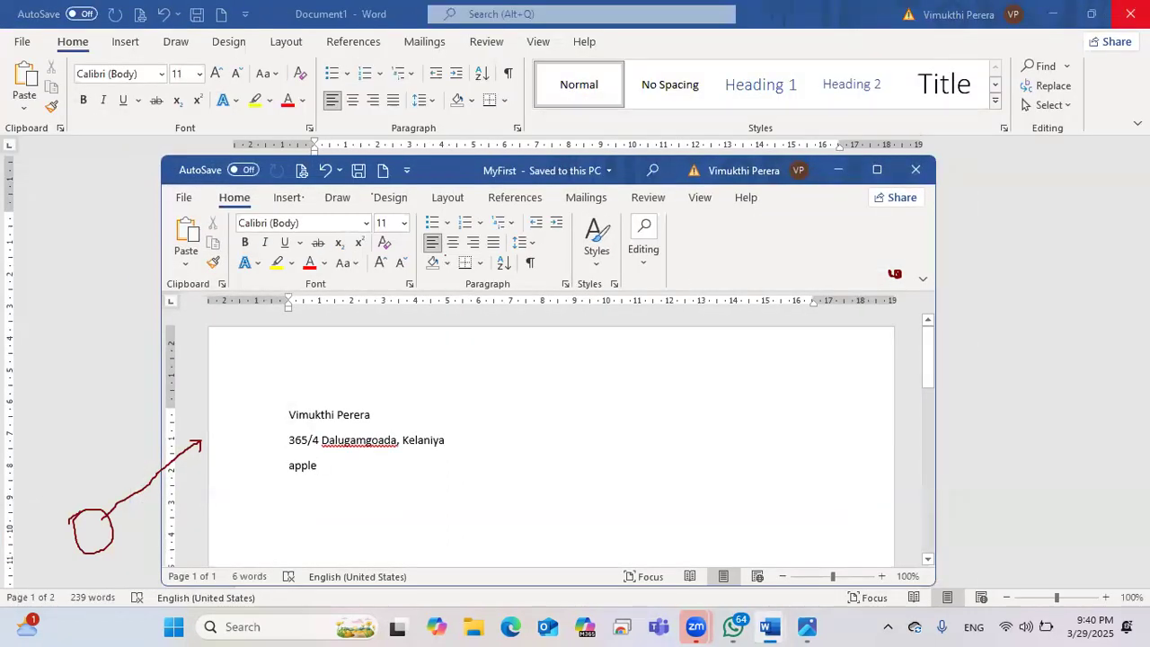
left_click(1125, 13)
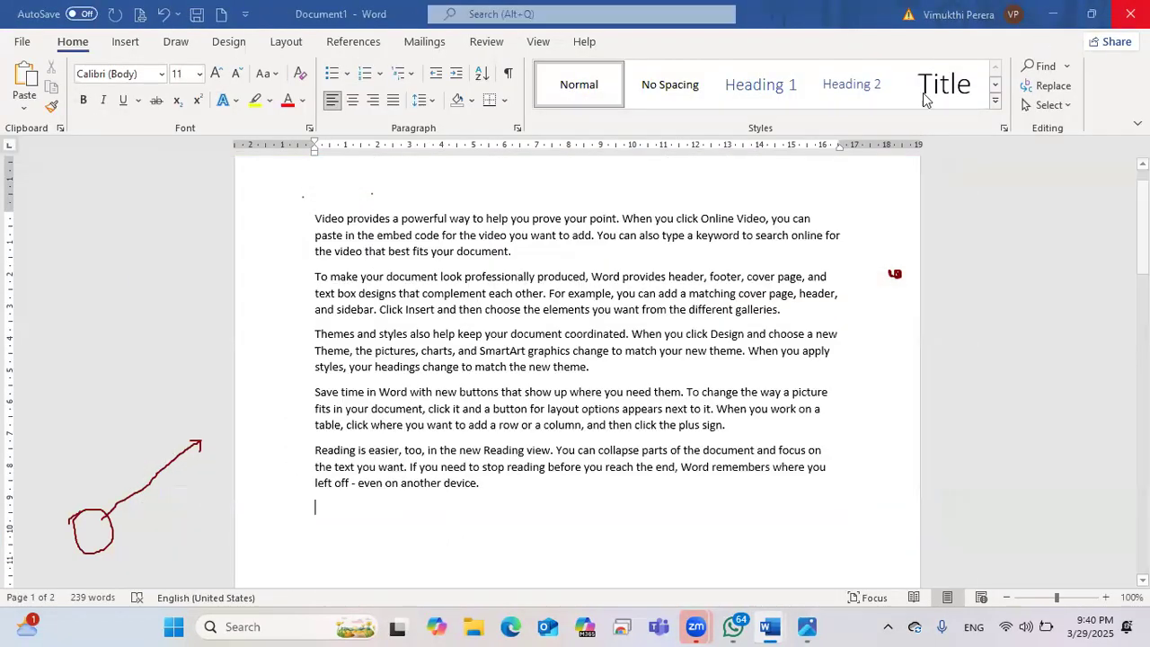
left_click(642, 408)
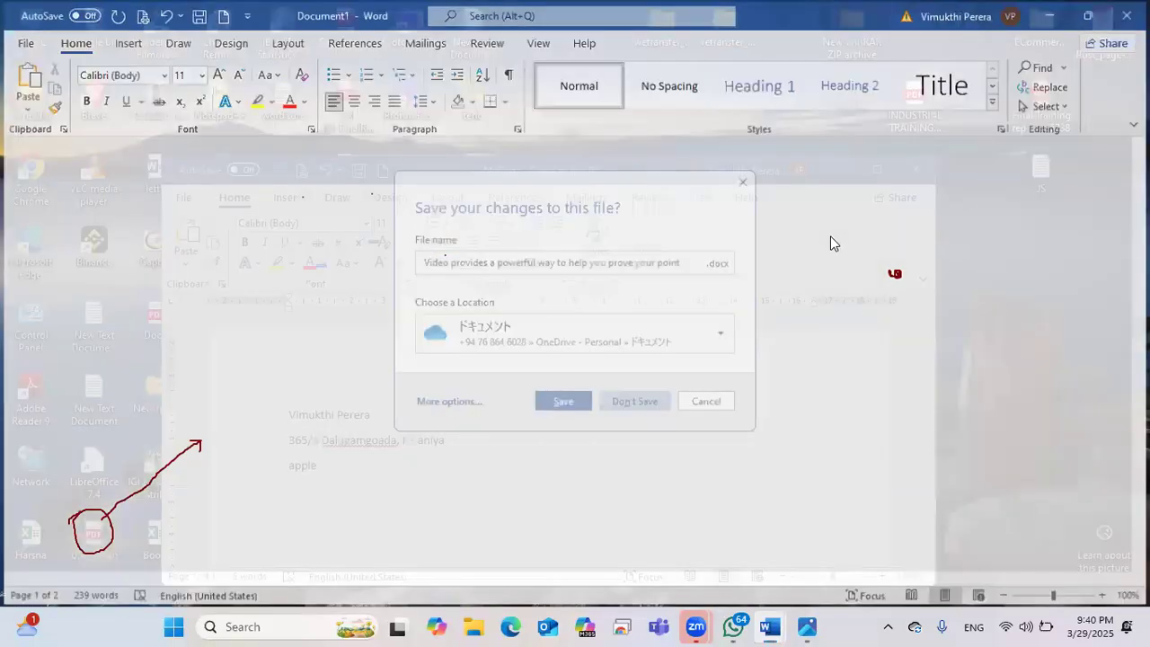
Step: Move and resize the MyFirst window, then maximize it to fill the screen
key("super+Up")
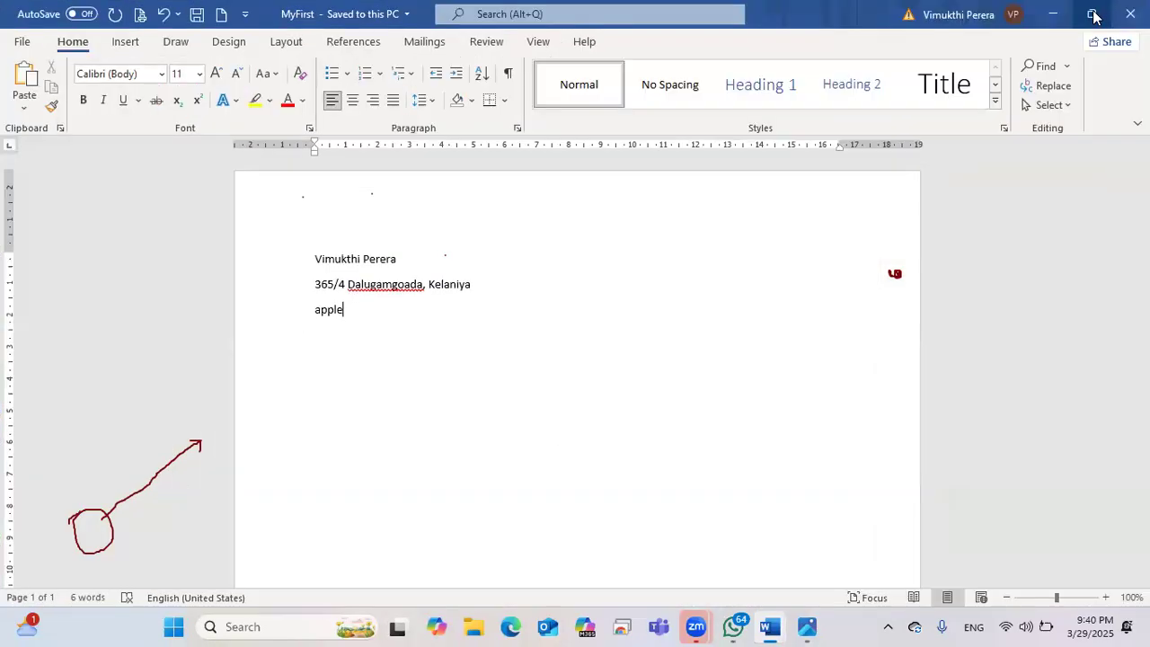
left_click(1093, 15)
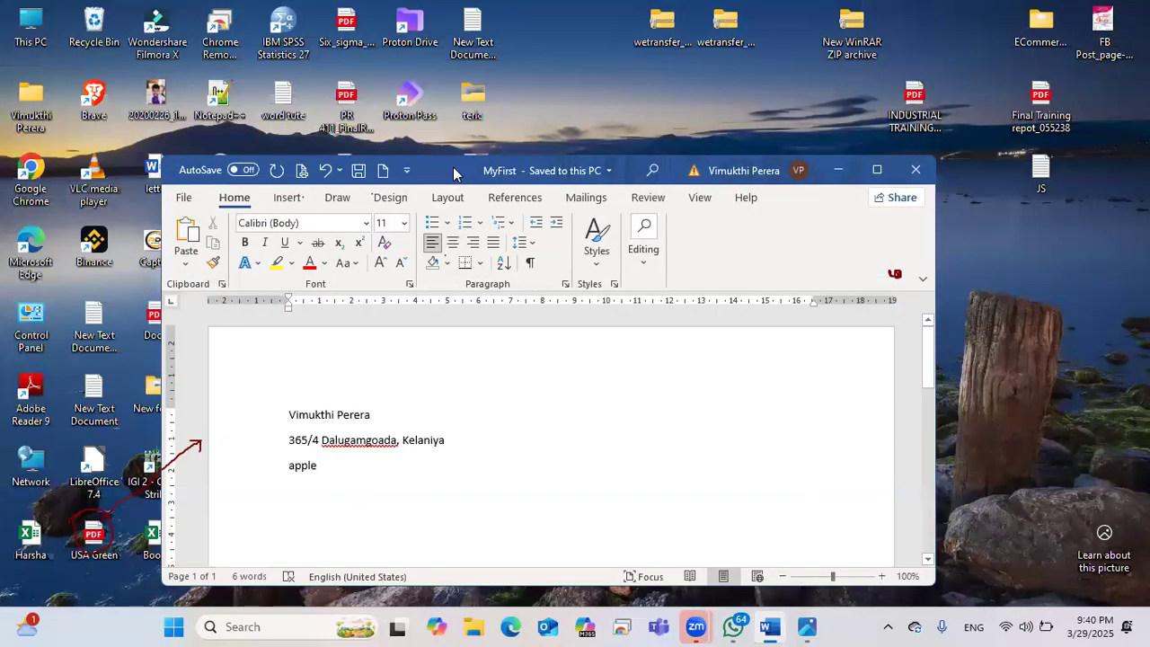
left_click_drag(453, 171, 435, 85)
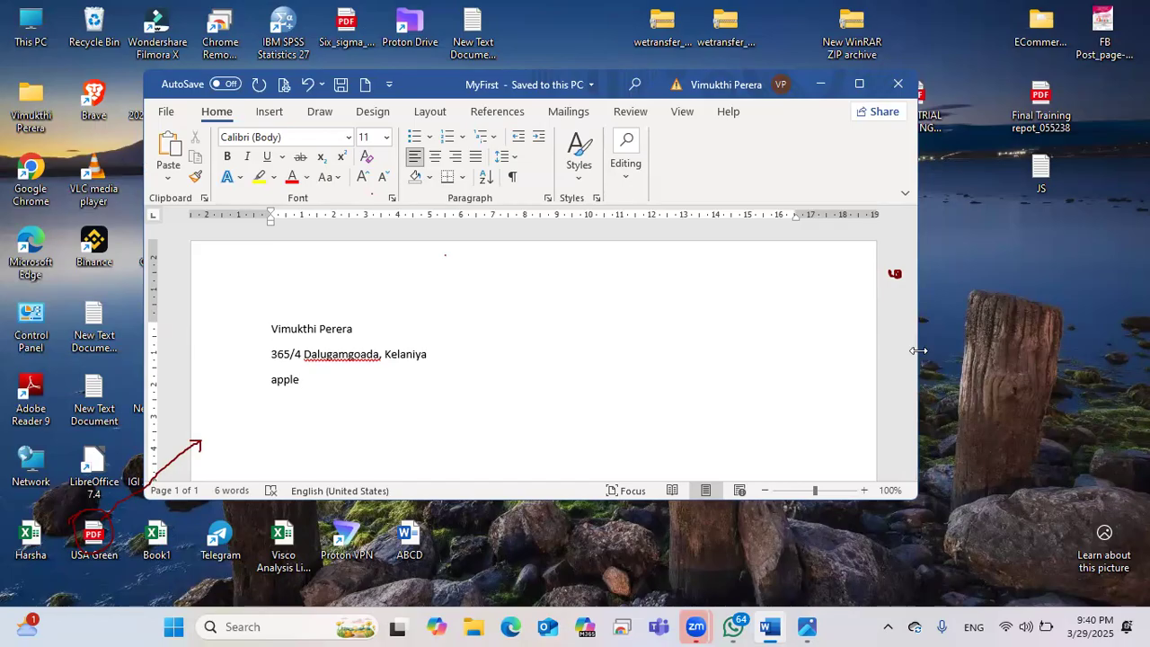
left_click_drag(918, 351, 1067, 350)
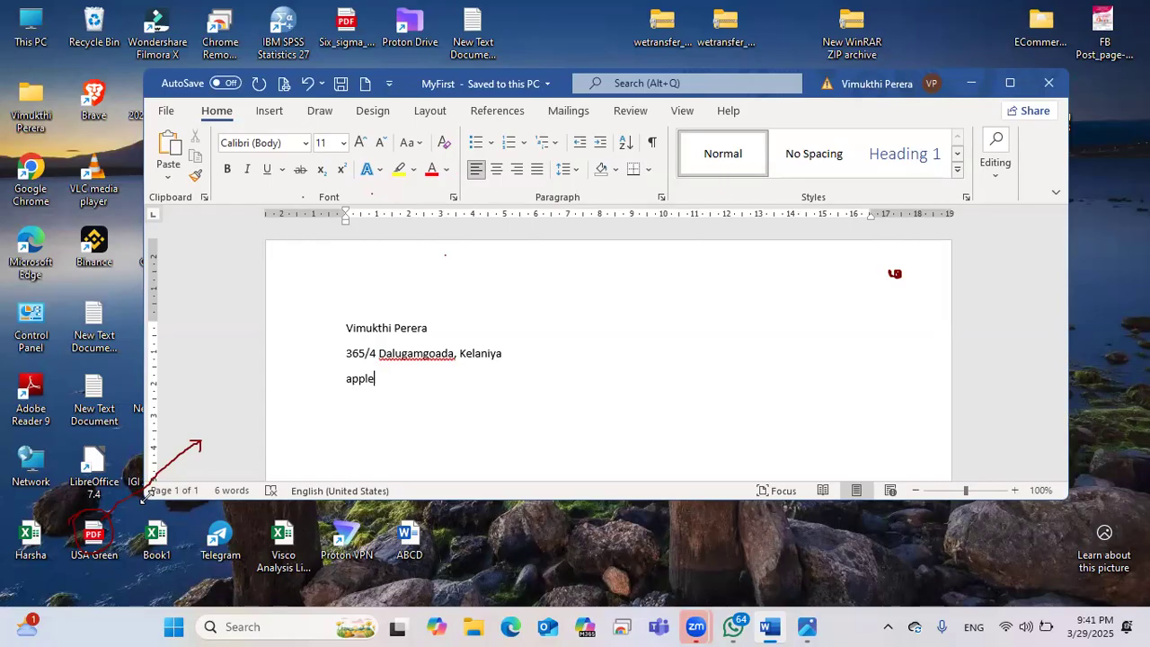
left_click_drag(146, 496, 134, 553)
left_click(1012, 87)
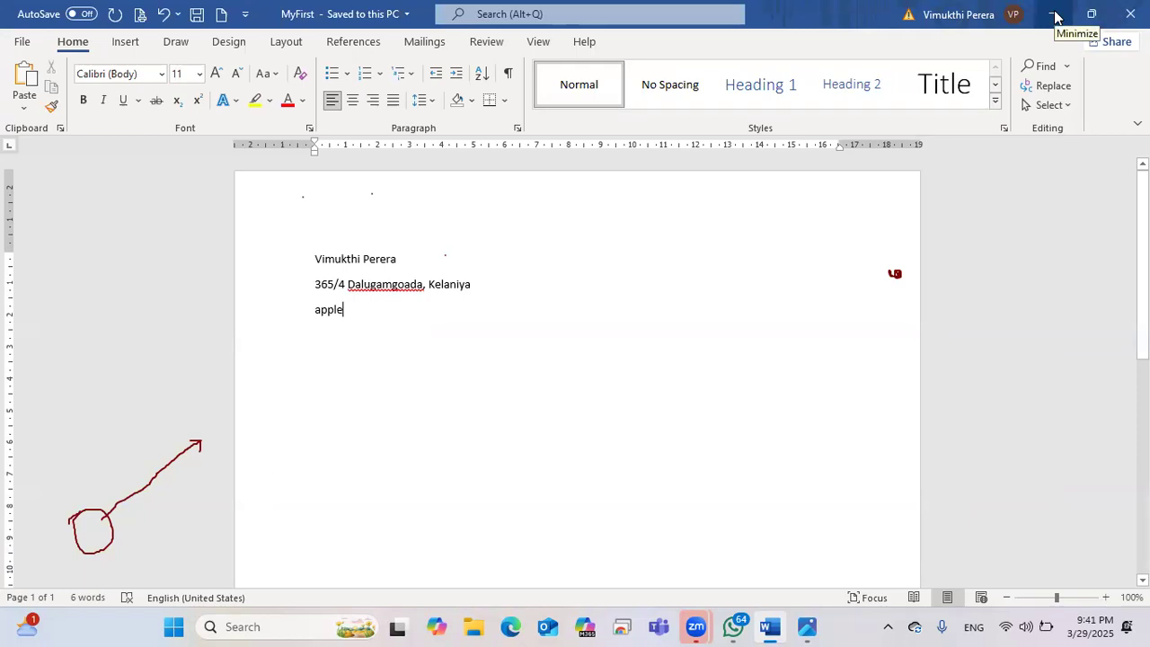
Step: Minimize Word, restore it from the taskbar, then close MyFirst and Word
key("super+Down")
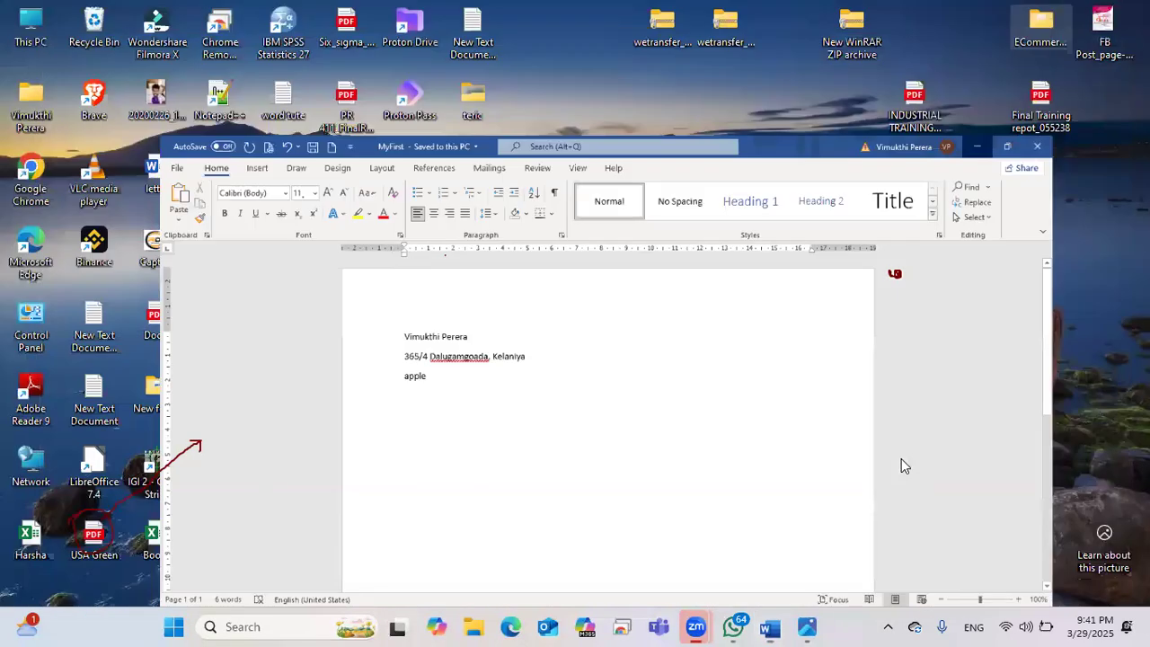
key("super+Down")
mouse_move(787, 626)
left_click(773, 626)
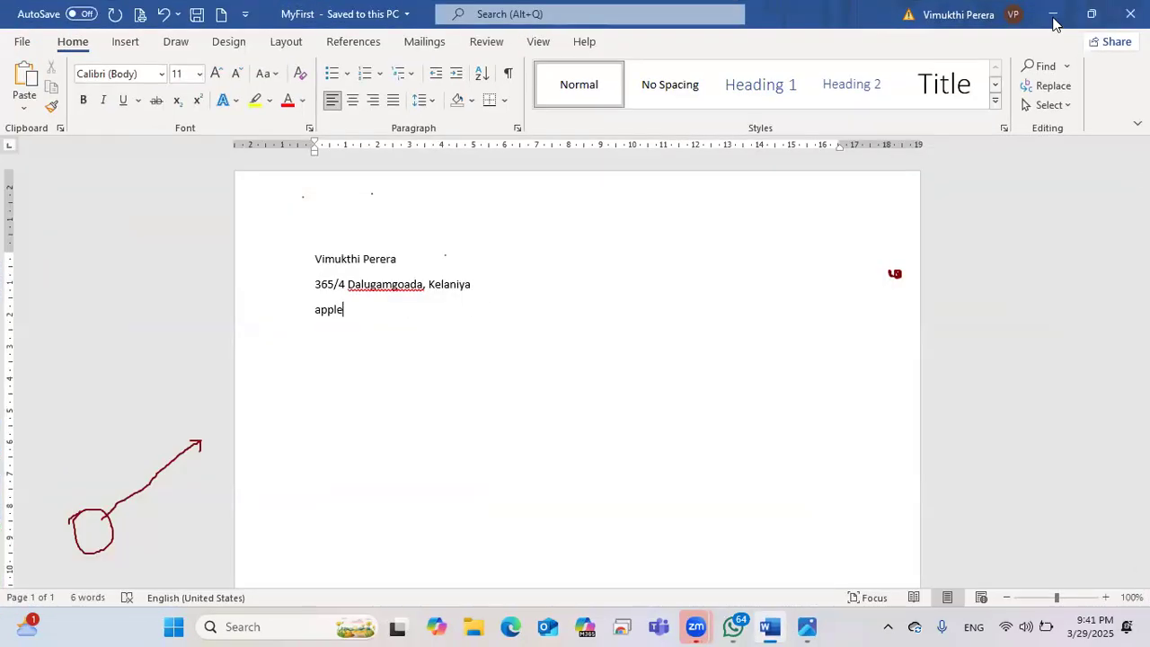
left_click(770, 626)
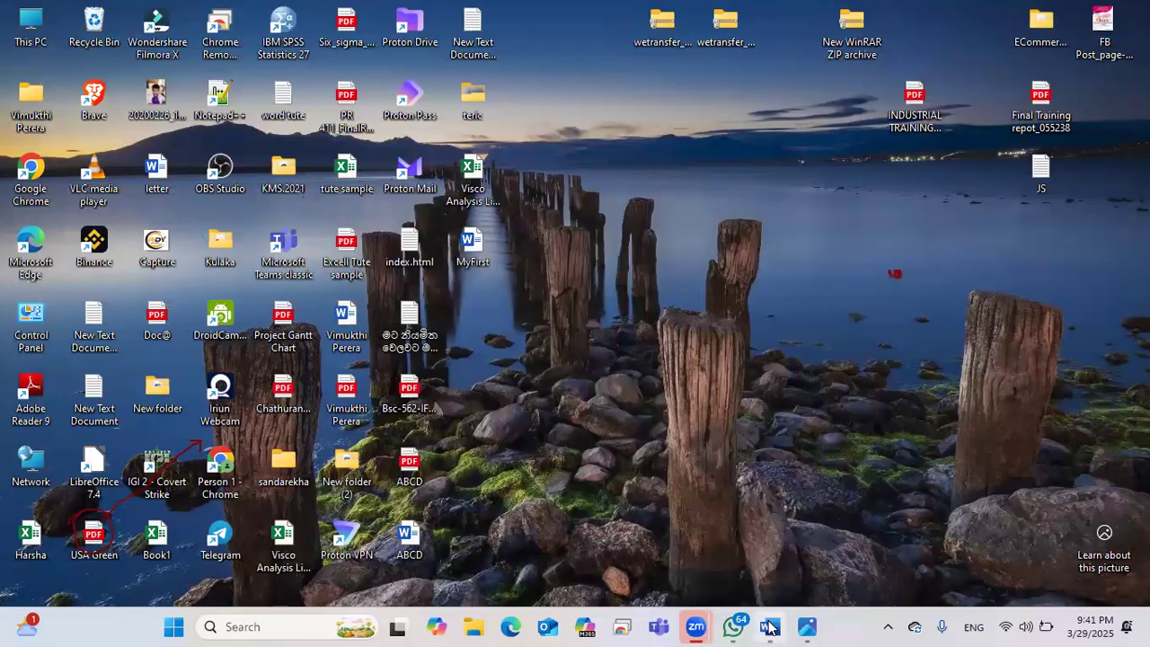
mouse_move(768, 626)
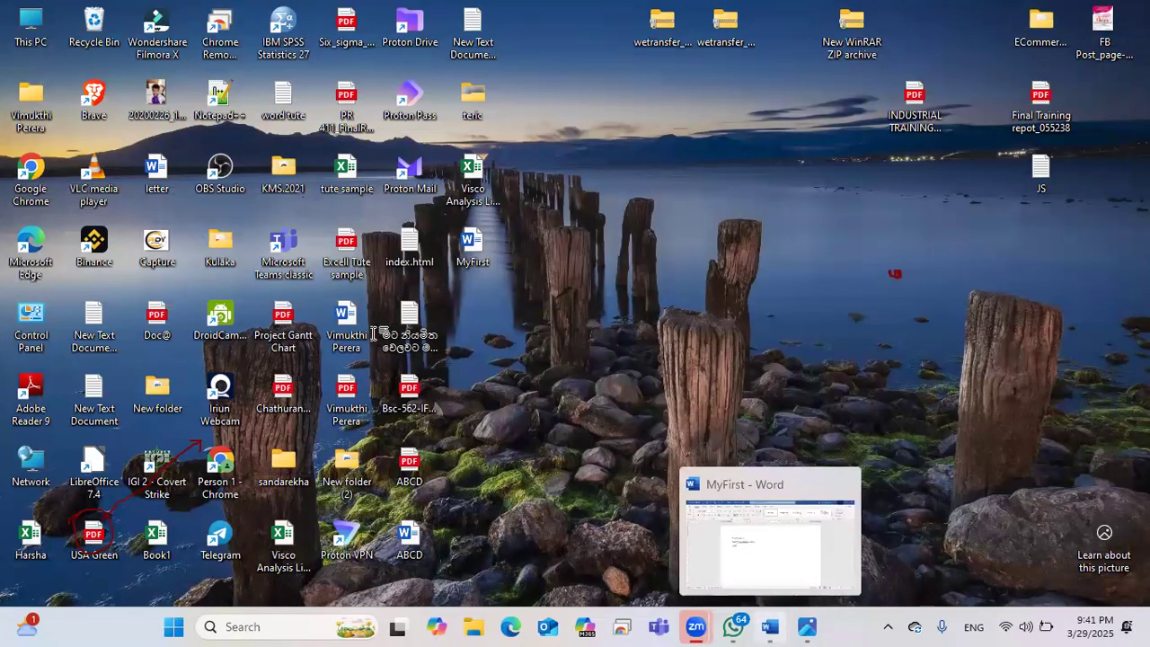
left_click(768, 626)
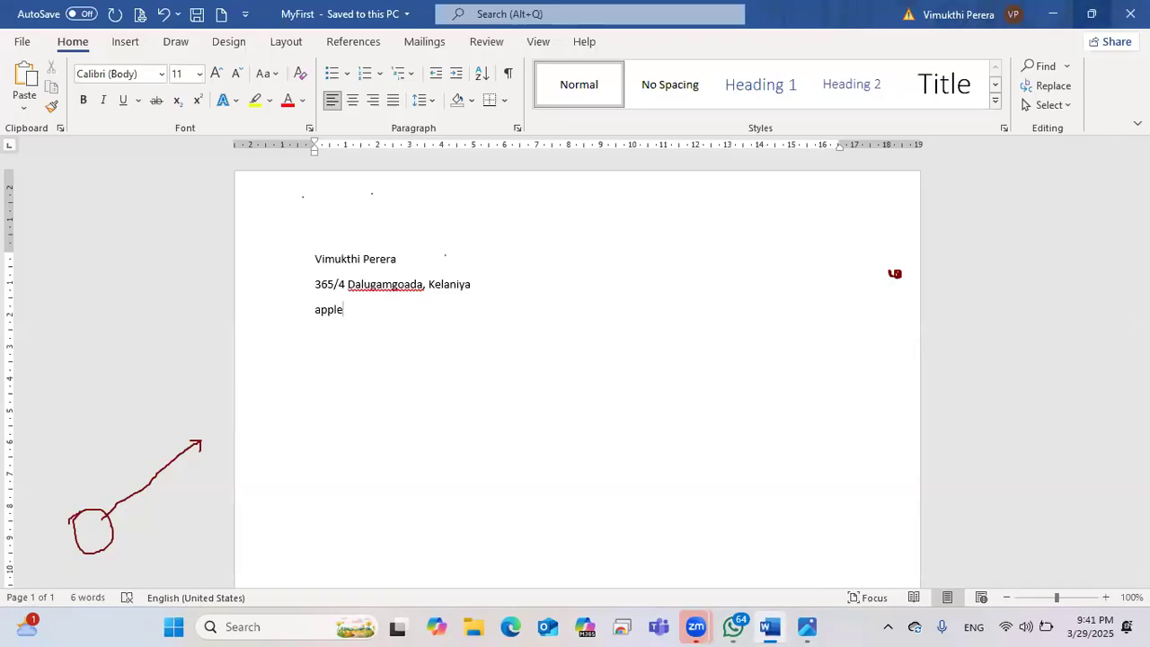
left_click(1128, 14)
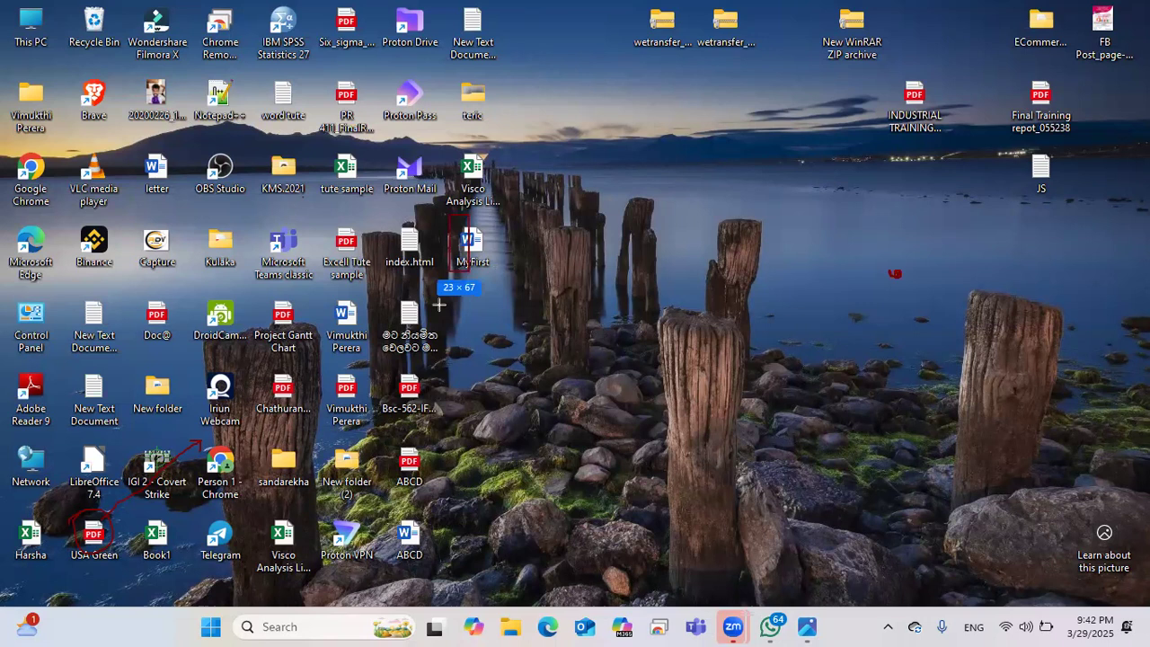
Step: Select the MyFirst icon on the desktop and open it in Word
left_click_drag(449, 216, 495, 276)
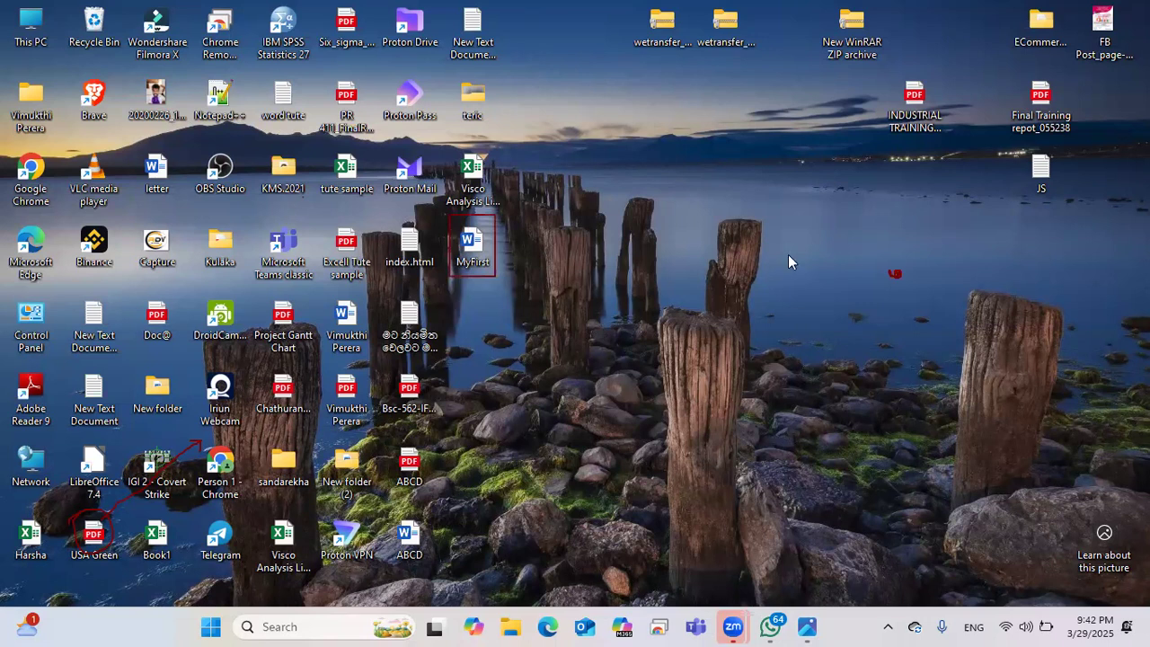
double_click(471, 242)
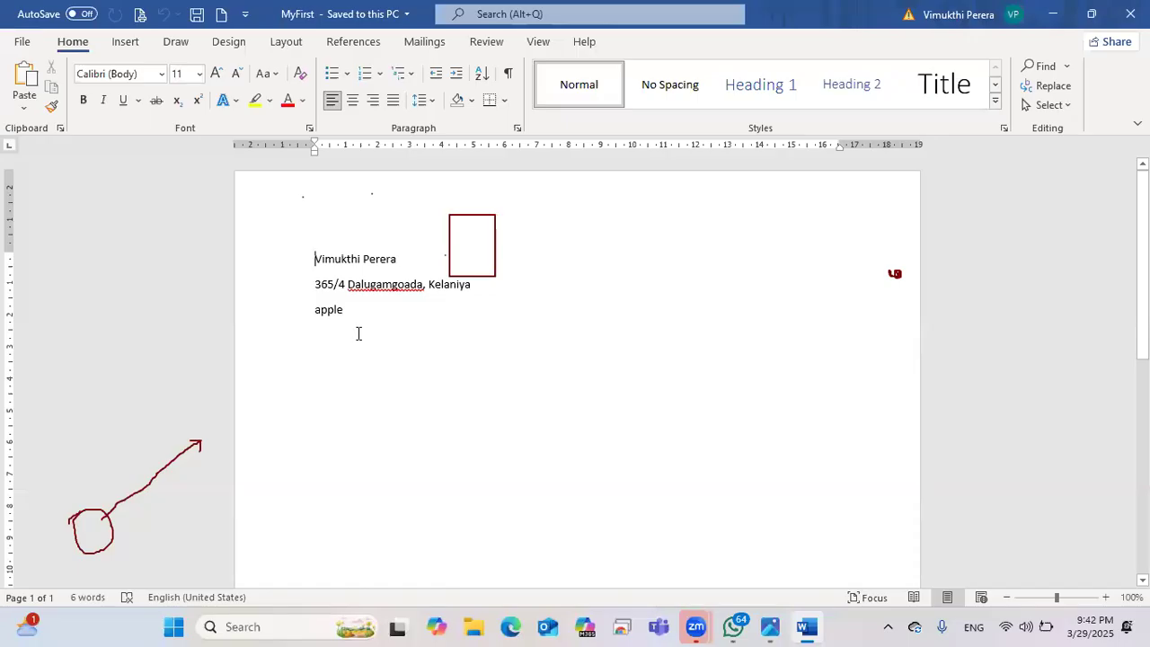
Step: Apply and undo the Title style on the first line, then close MyFirst
left_click(906, 83)
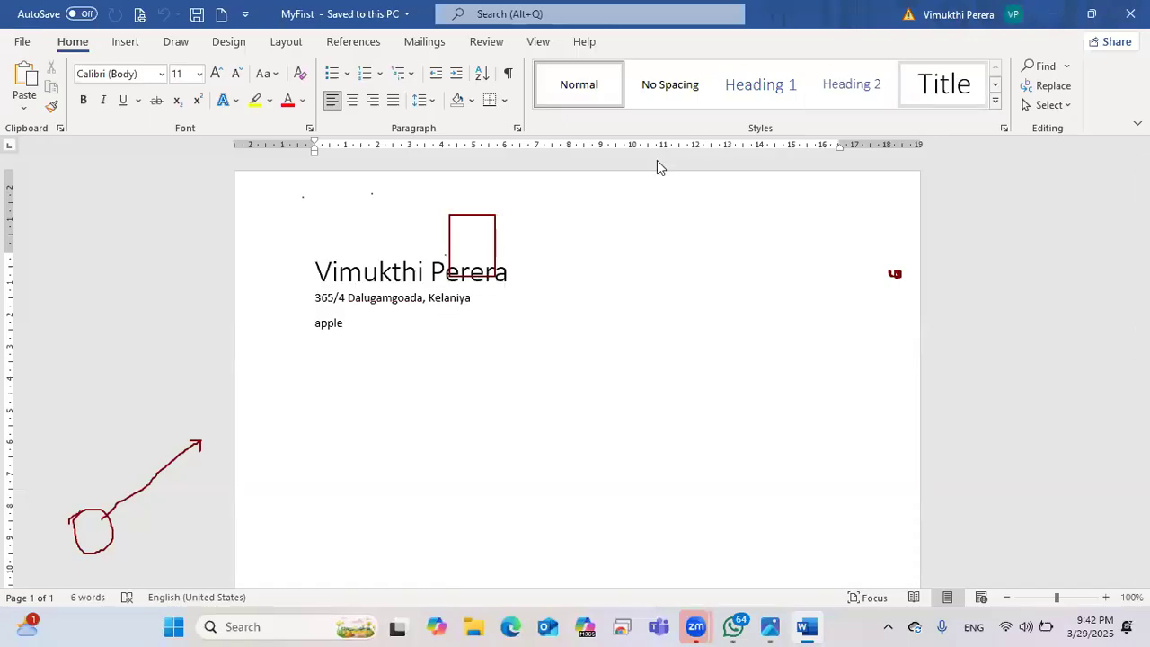
key("ctrl+z")
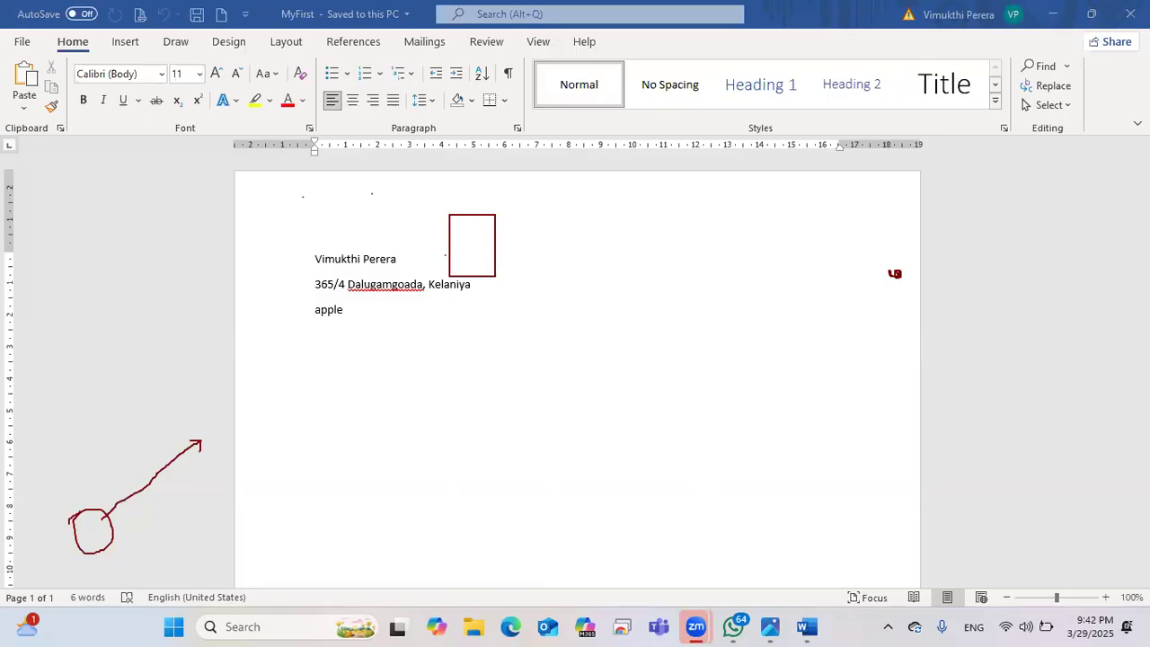
left_click(1130, 13)
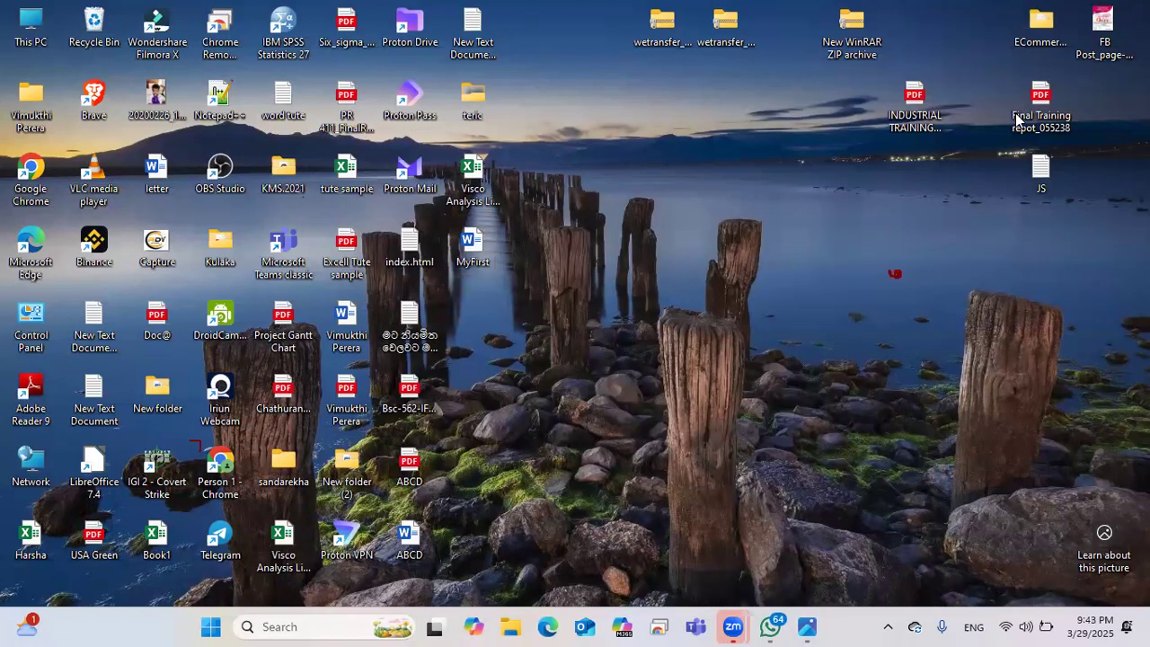
Step: Relaunch Word from the Start menu into a blank Document1, then return to the Photos keyboard picture
key("super")
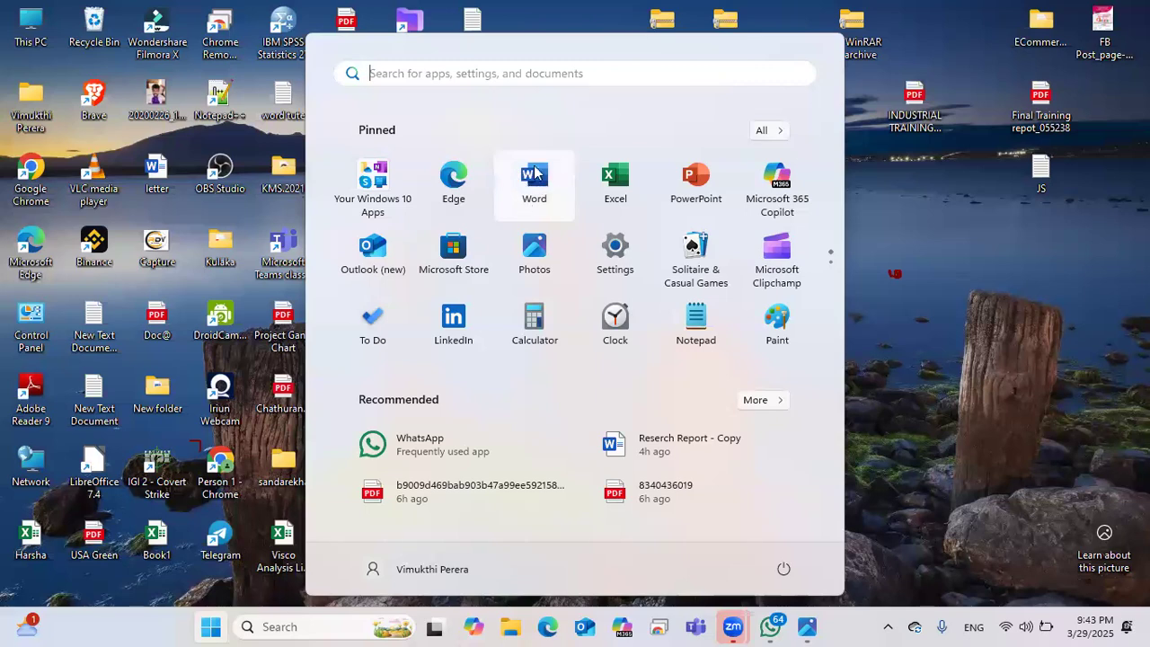
left_click(534, 180)
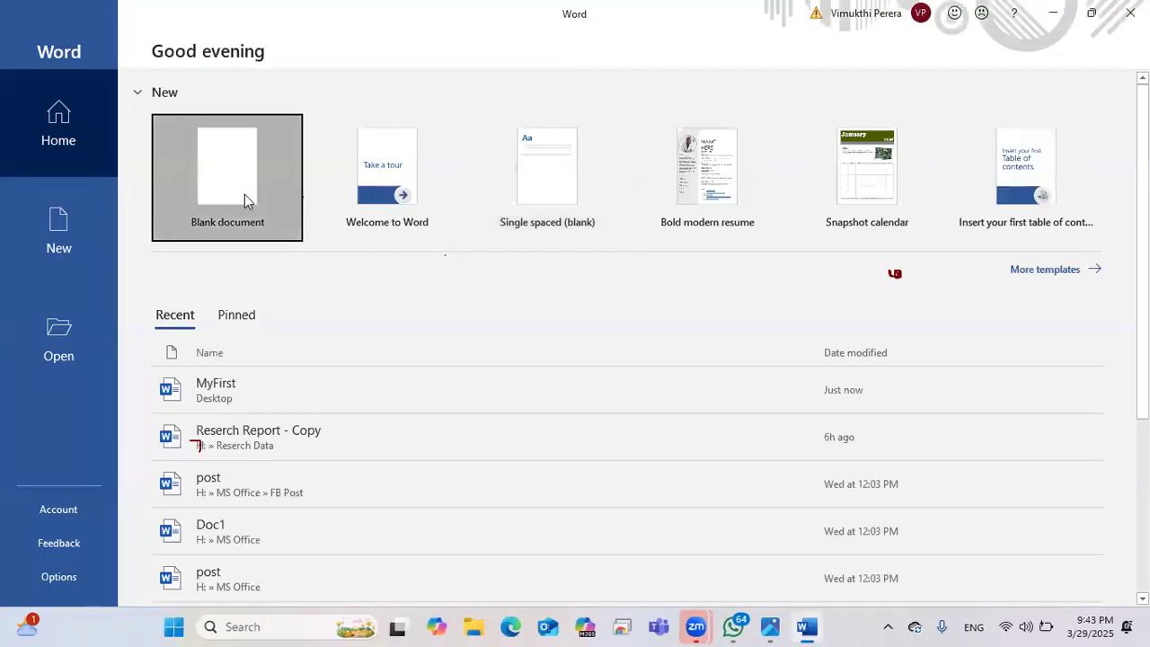
left_click(245, 199)
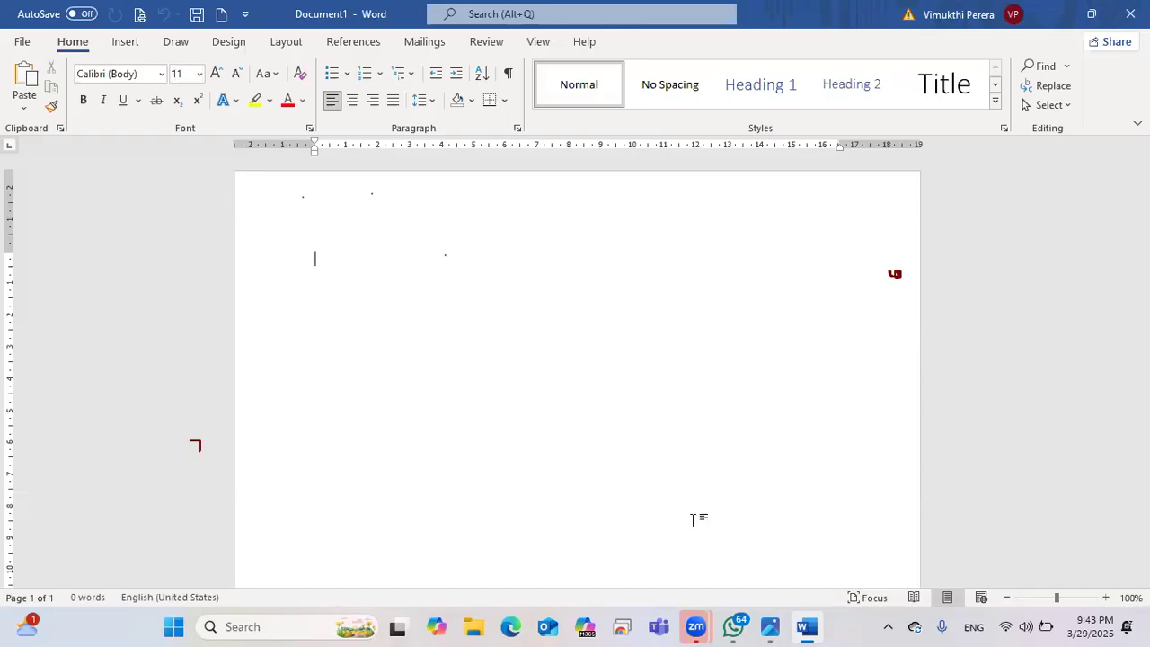
left_click(770, 626)
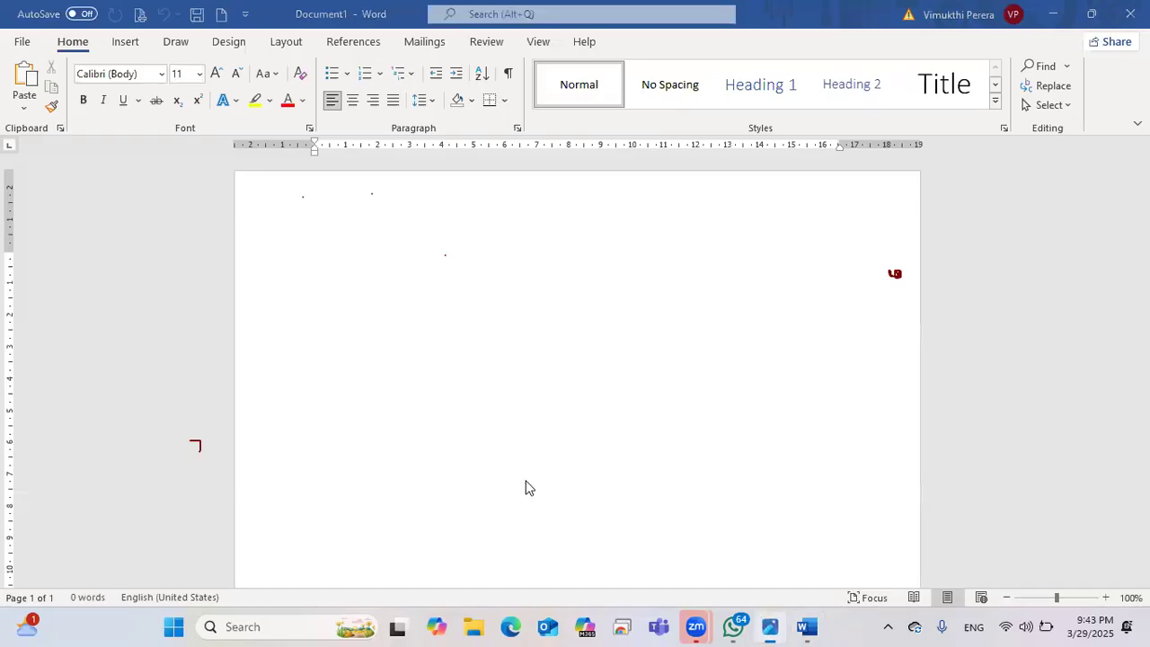
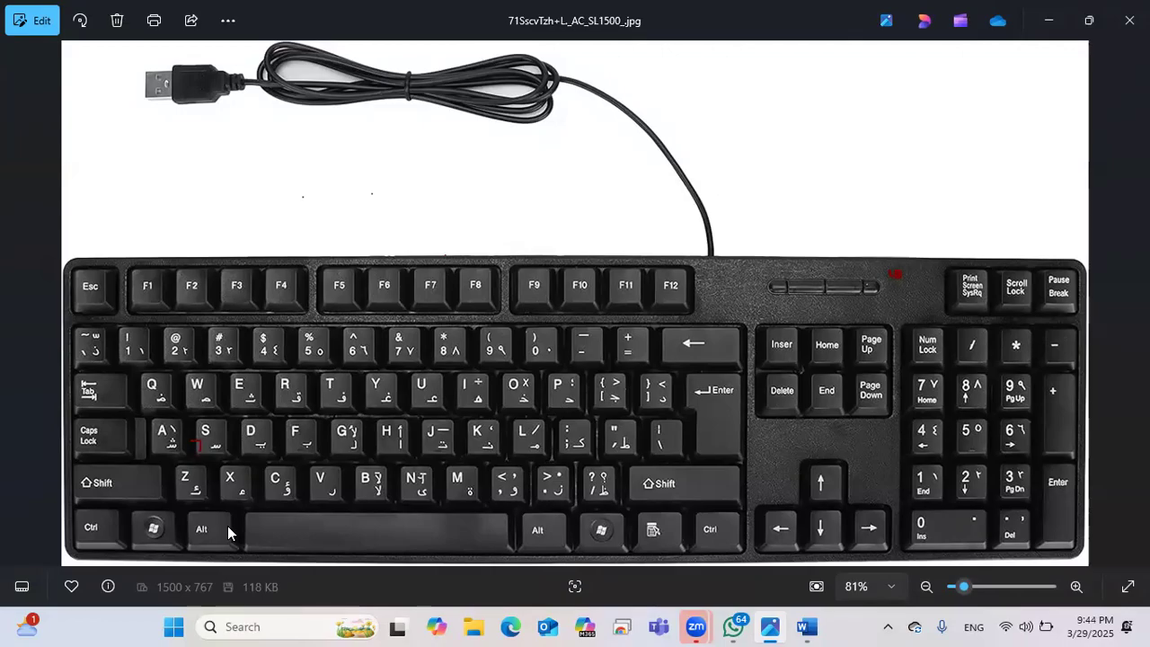
Step: Minimize Photos and insert five paragraphs of sample text with =rand() in Document1
left_click(1058, 23)
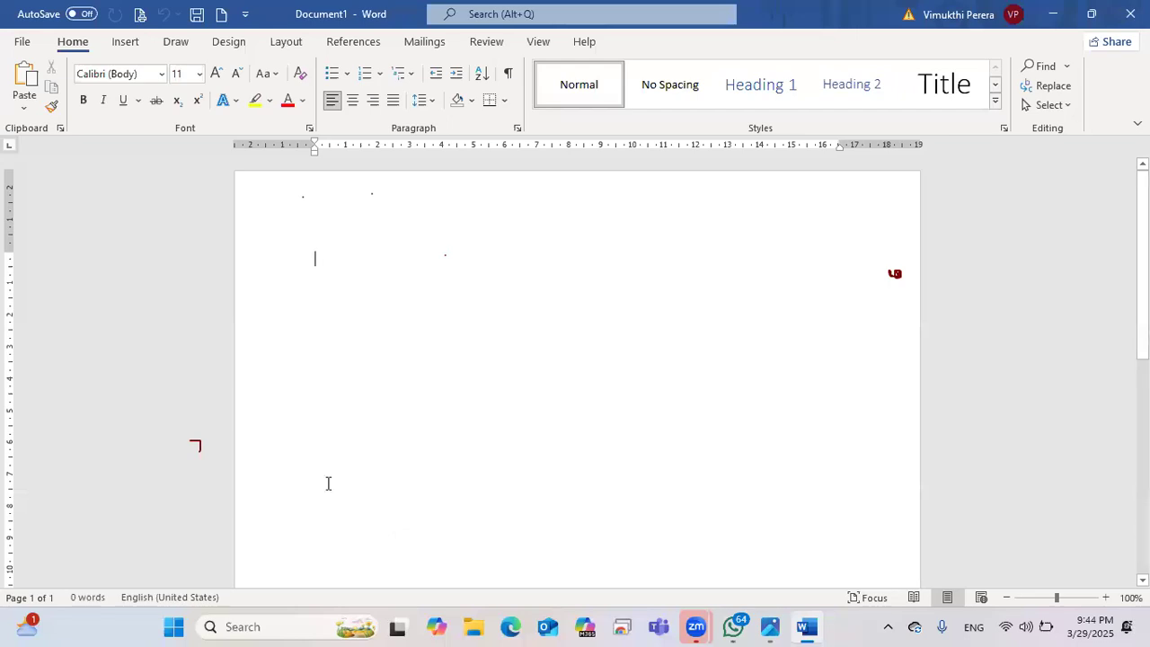
double_click(316, 257)
type("=")
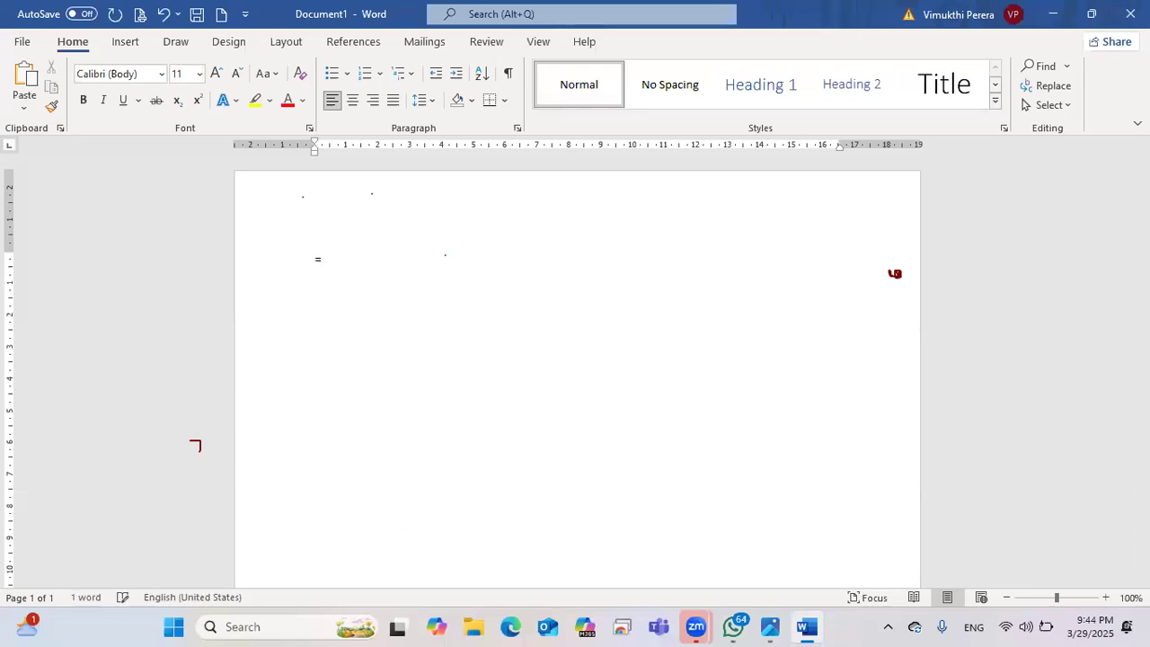
type("rand()")
key("Return")
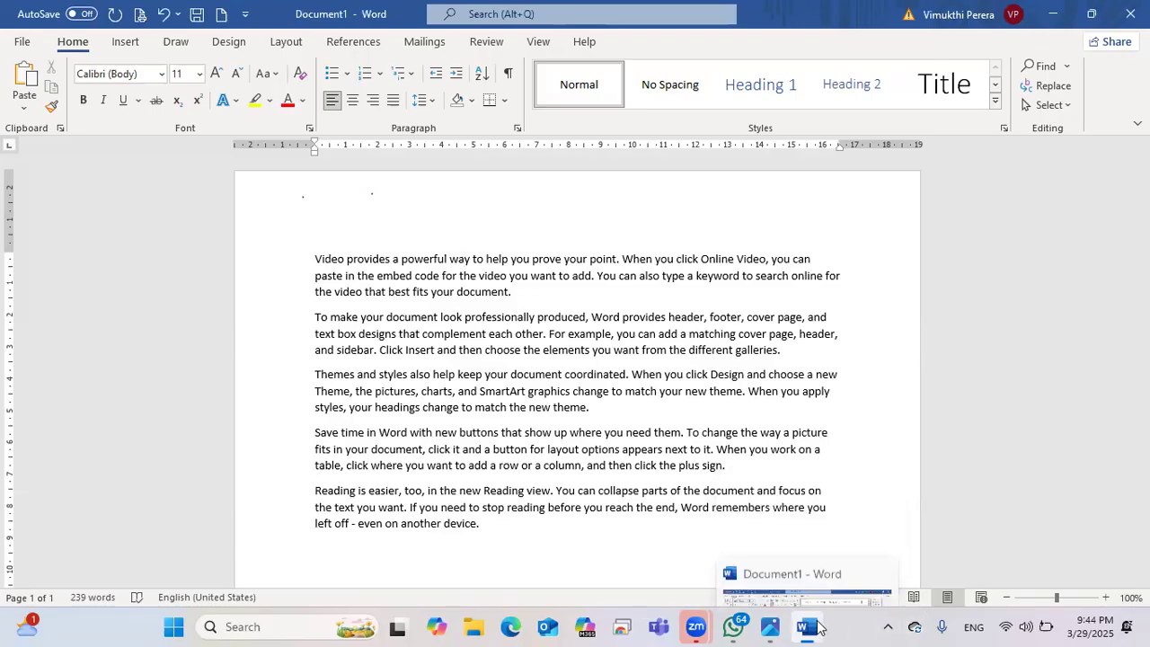
Step: Bring up the keyboard photo in Photos and maximize it
left_click(796, 626)
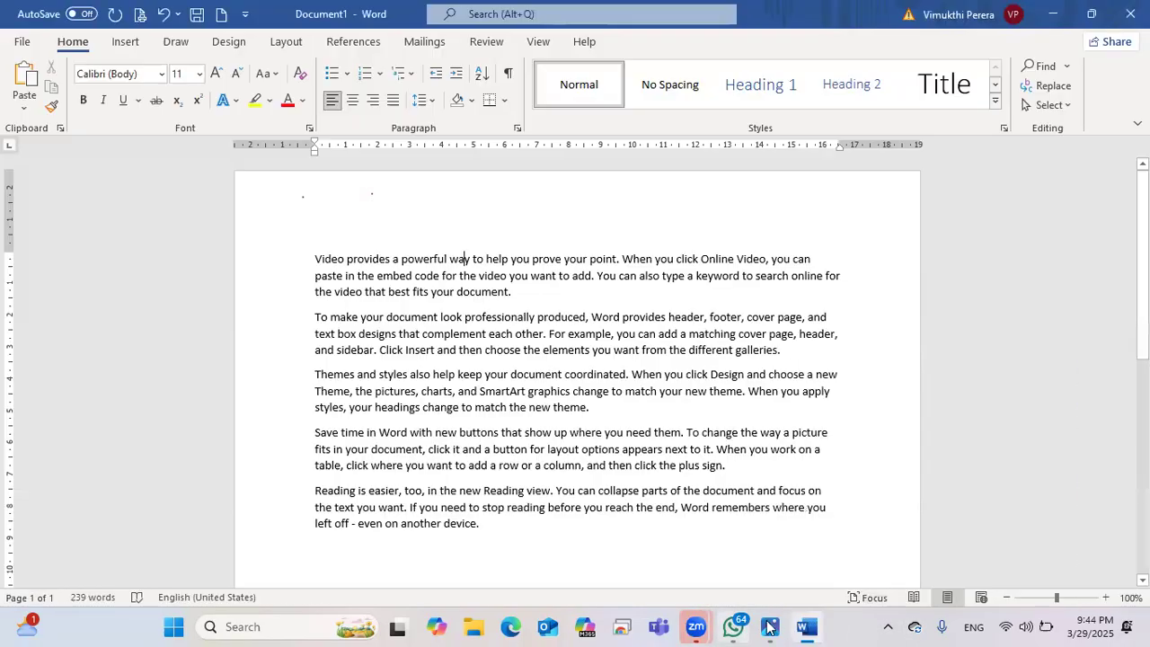
left_click(768, 627)
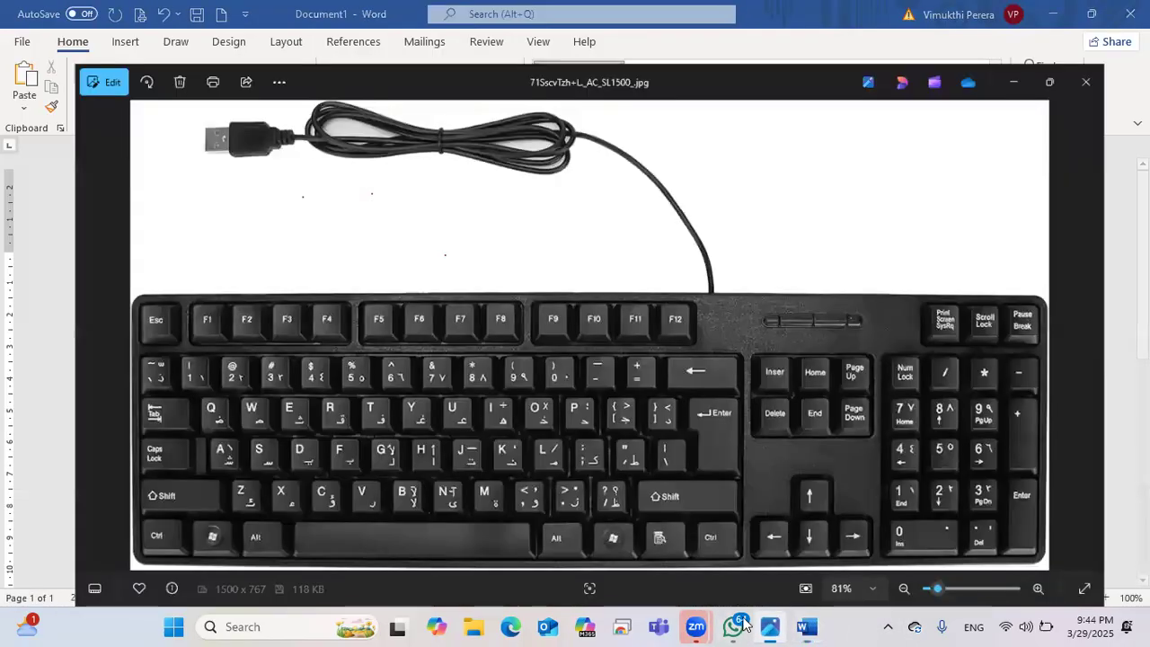
double_click(267, 531)
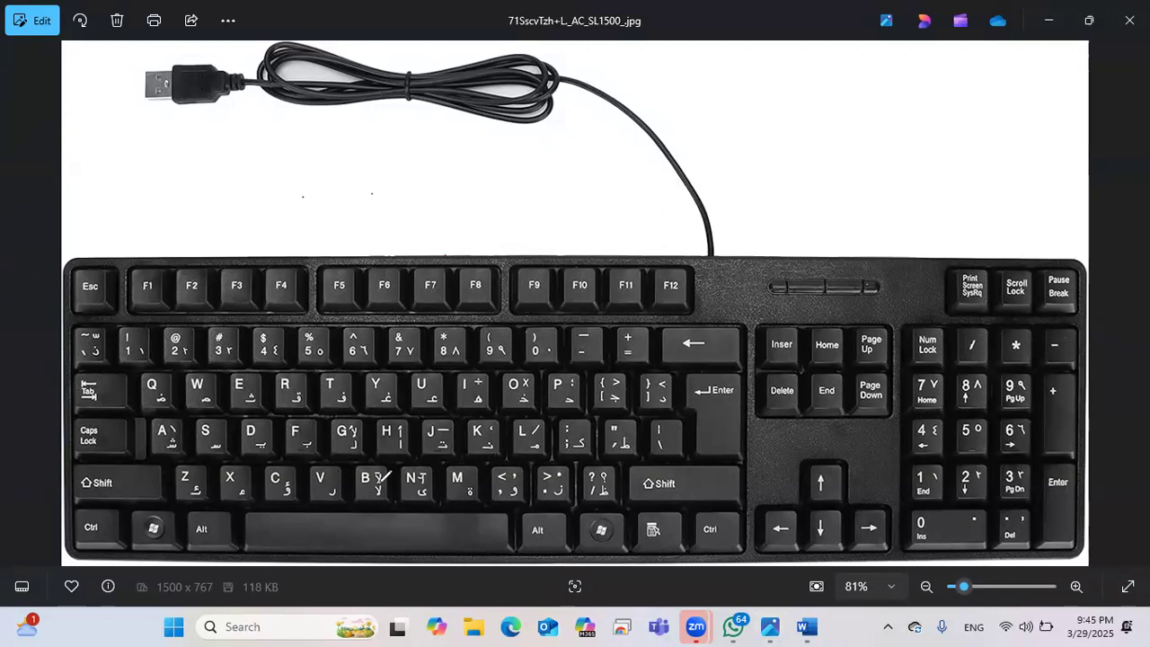
Step: Circle the space bar and Tab key in red ink, then return to Word
mouse_move(285, 521)
left_mouse_down()
mouse_move(492, 510)
mouse_move(479, 536)
left_mouse_up()
left_click_drag(352, 548, 269, 520)
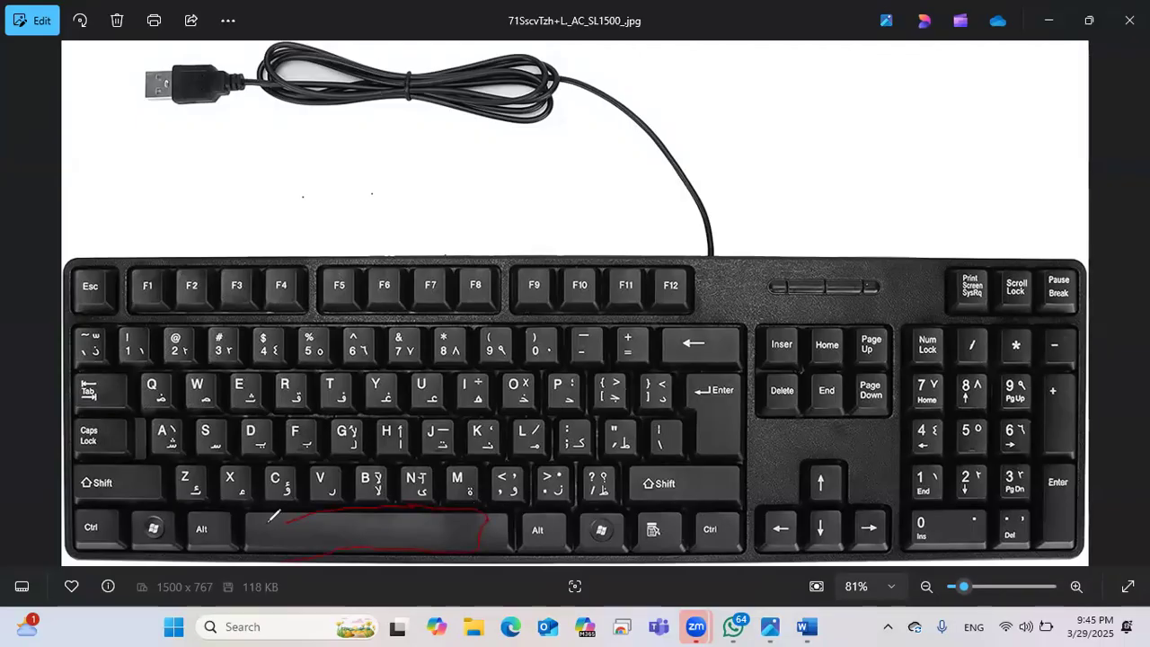
left_click(63, 381)
mouse_move(109, 379)
left_mouse_down()
mouse_move(124, 406)
mouse_move(90, 402)
mouse_move(92, 370)
left_mouse_up()
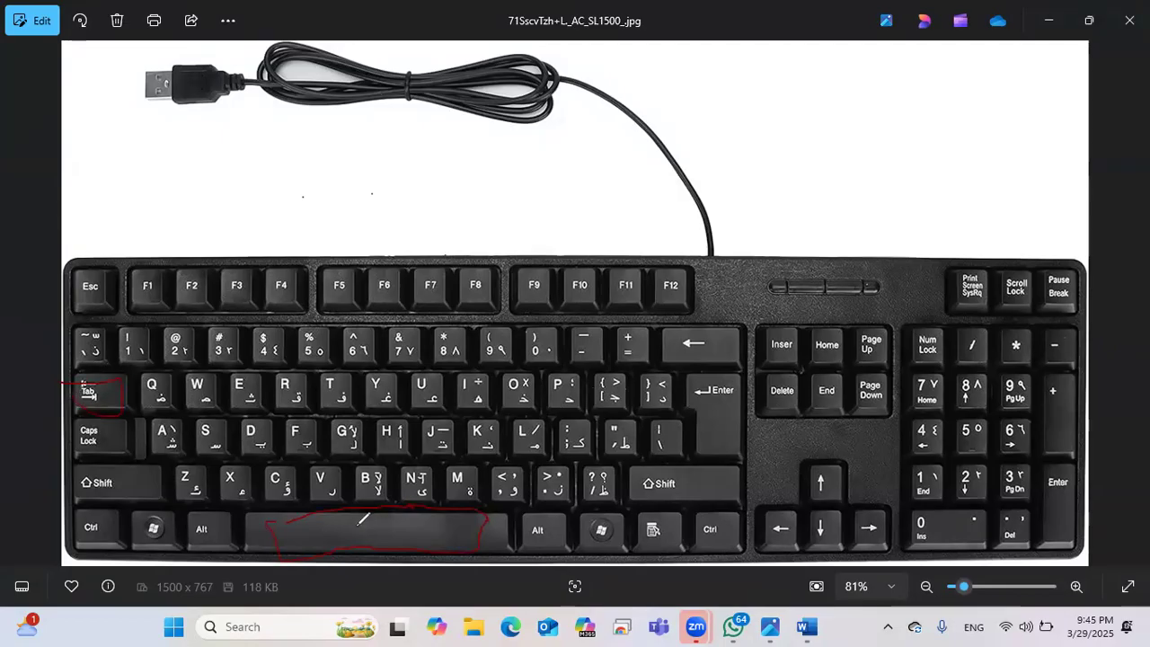
mouse_move(340, 517)
left_mouse_down()
mouse_move(475, 513)
mouse_move(389, 518)
left_mouse_up()
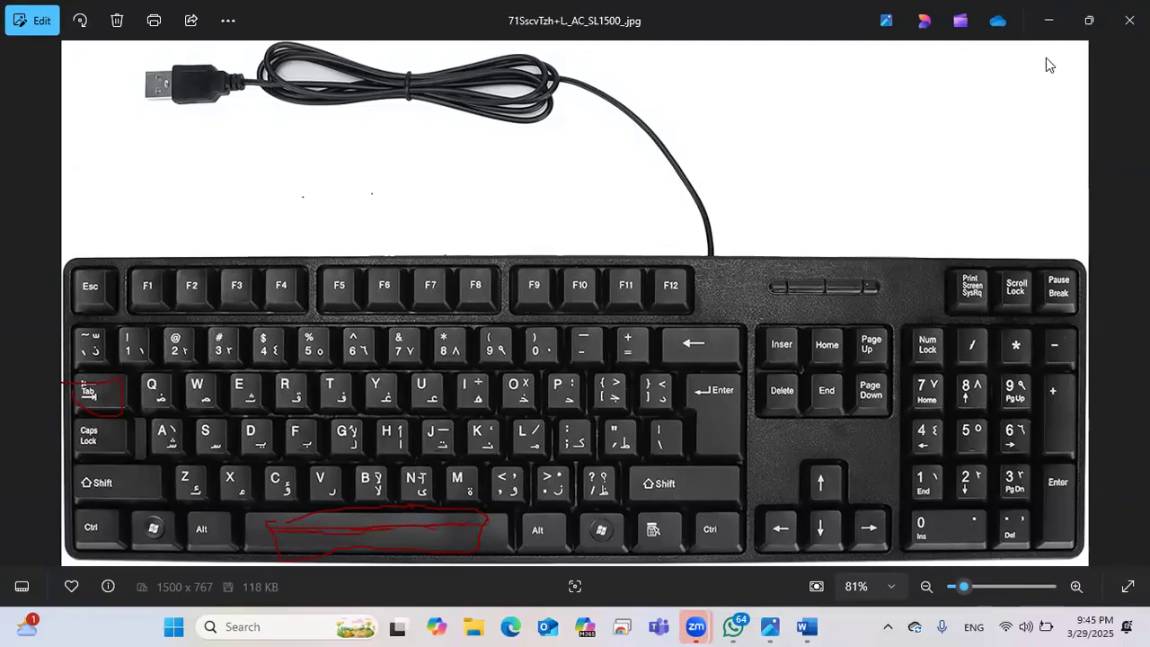
key("alt+Tab")
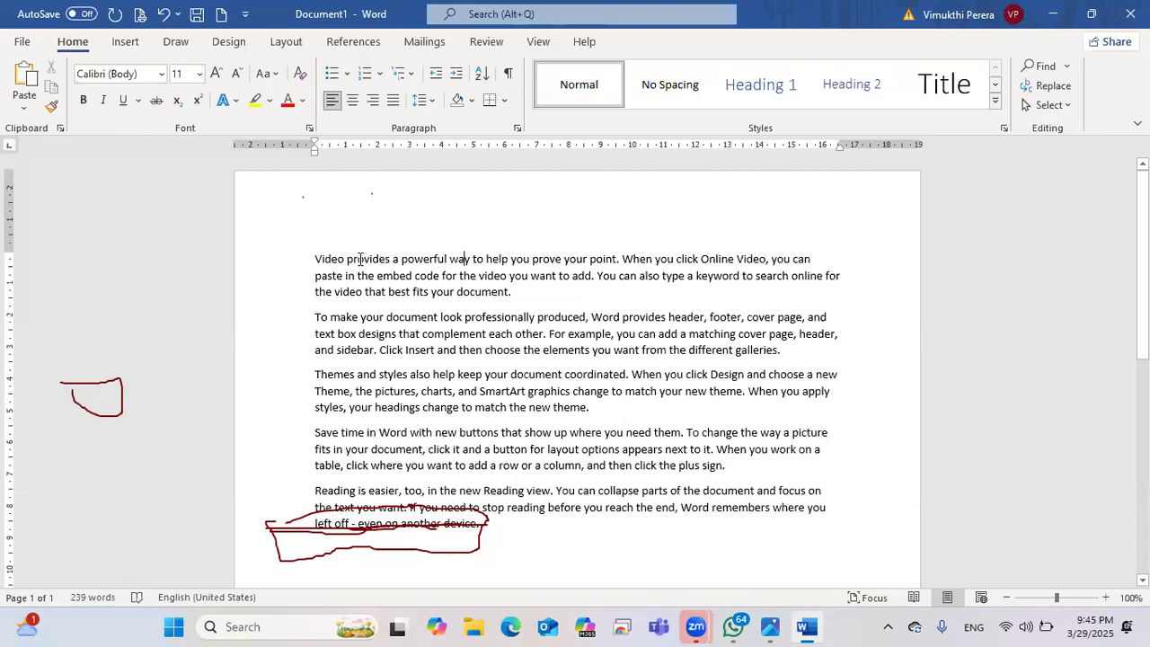
left_click(348, 259)
key("BackSpace")
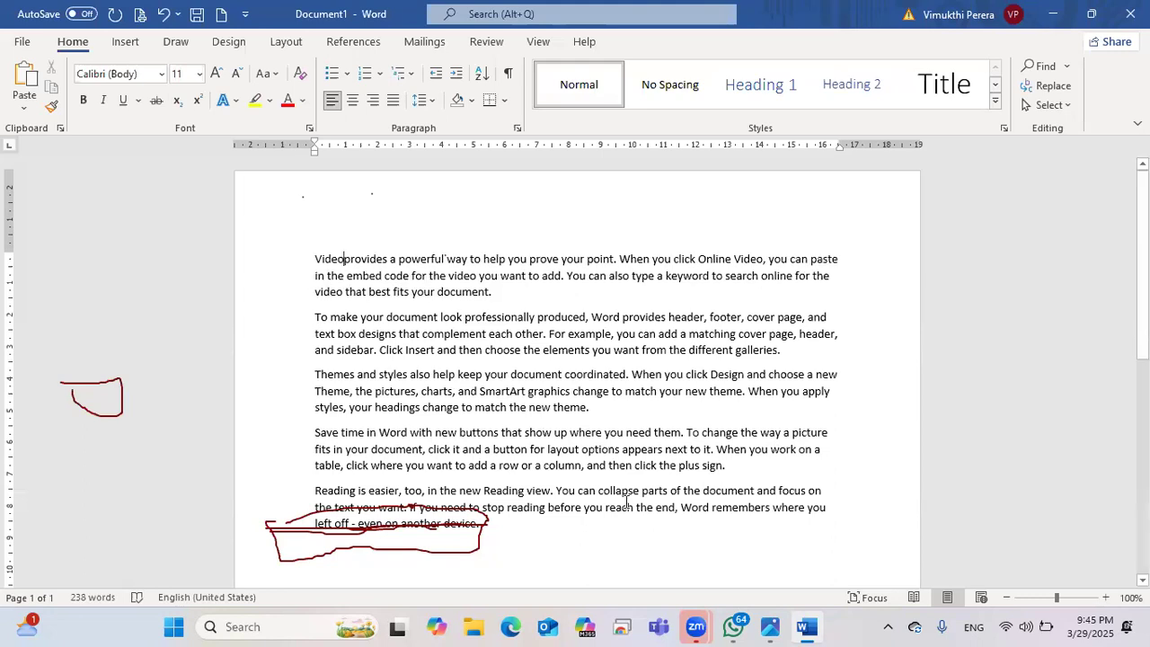
left_click(808, 626)
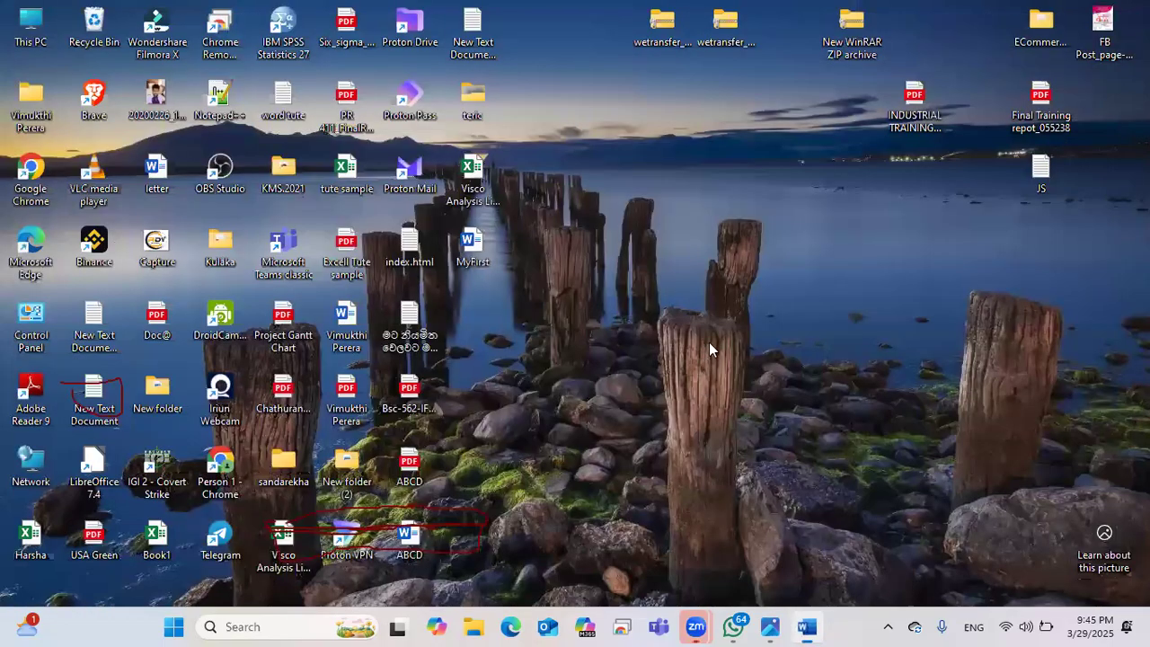
key("alt+Tab")
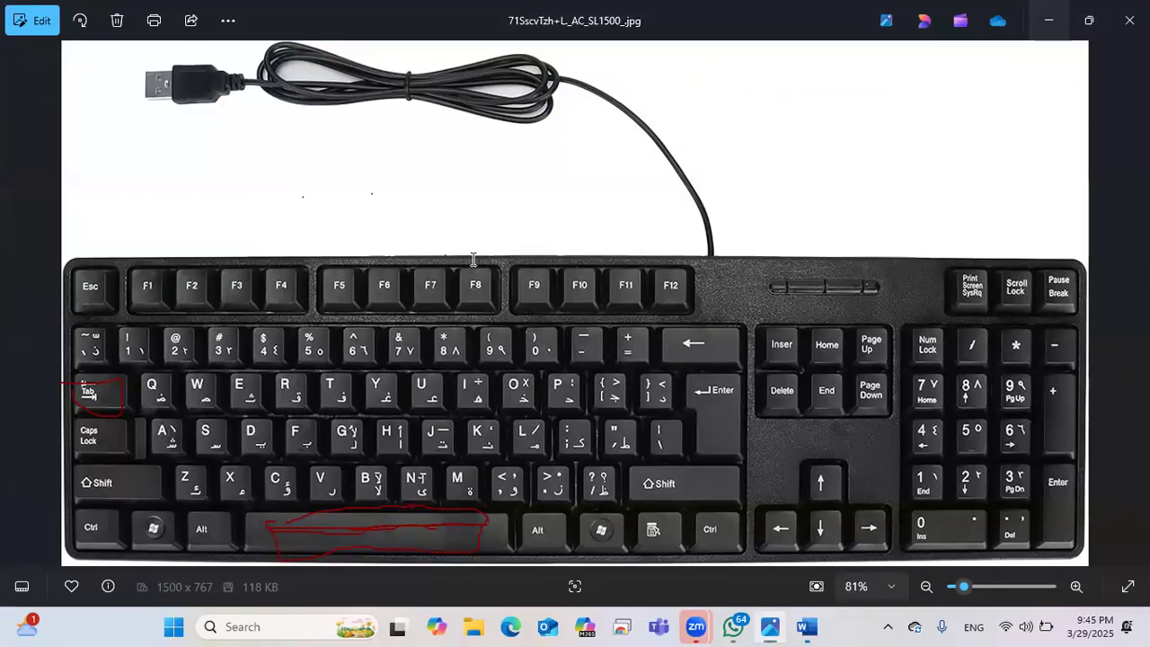
left_click(1057, 26)
key("BackSpace")
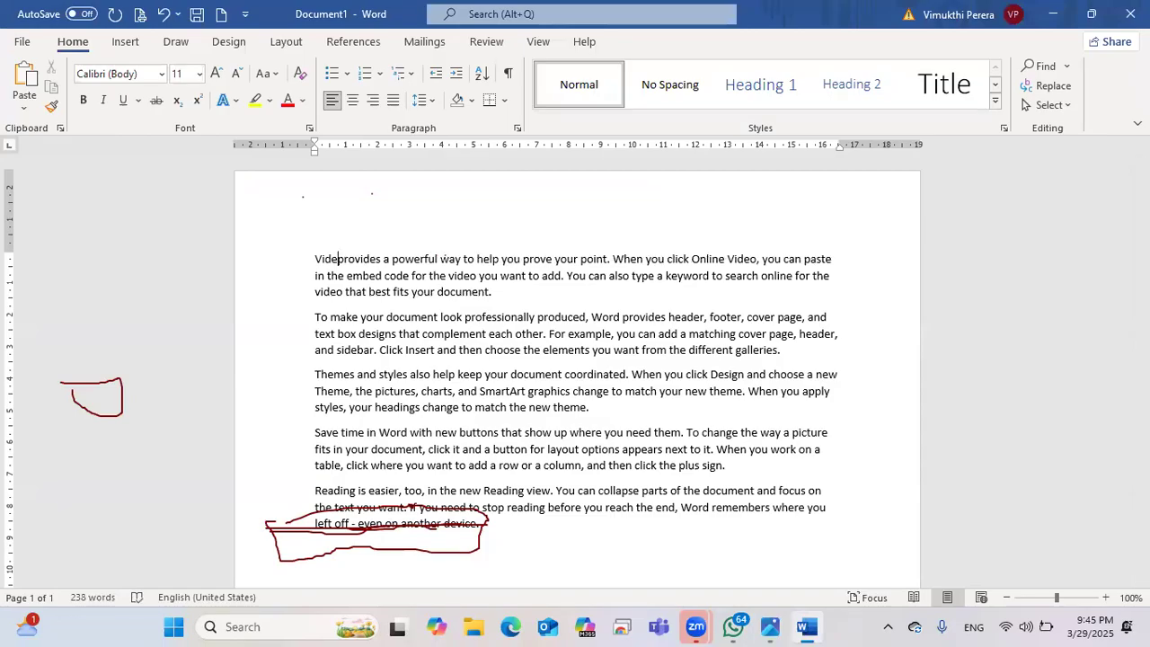
key("BackSpace")
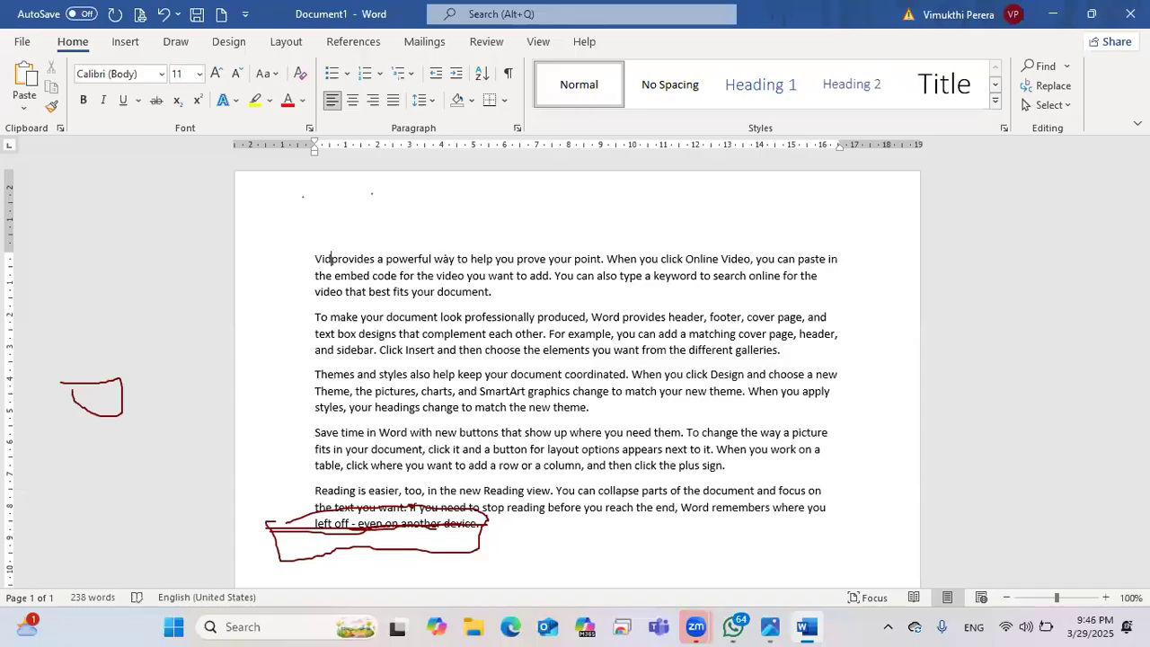
type("eo")
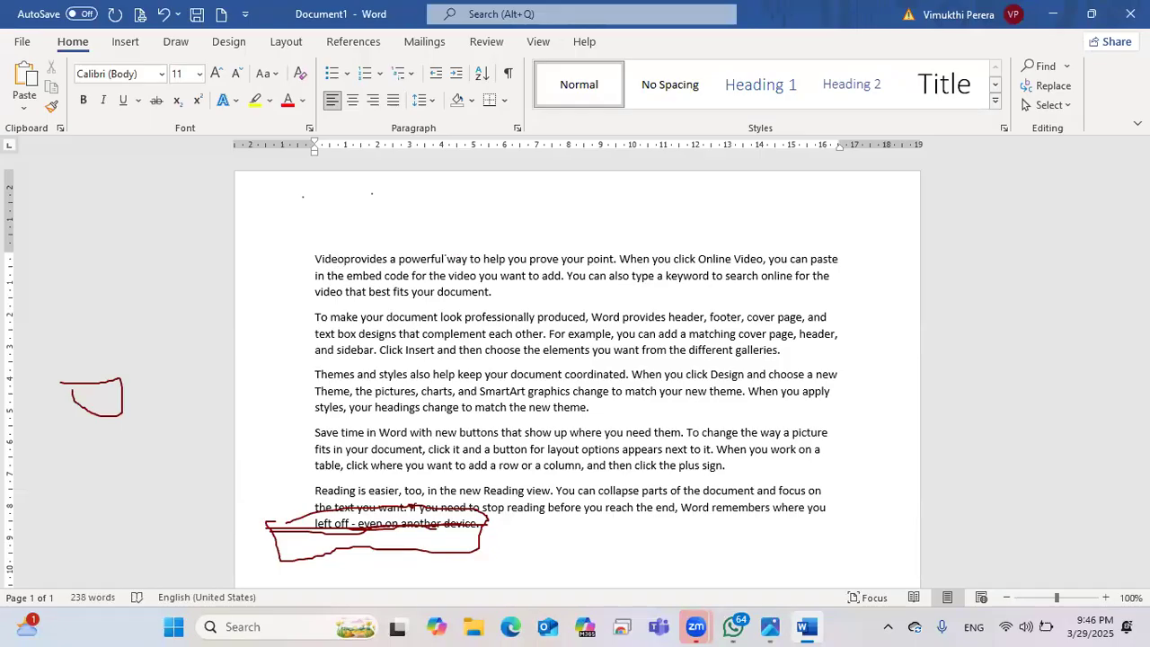
type("n")
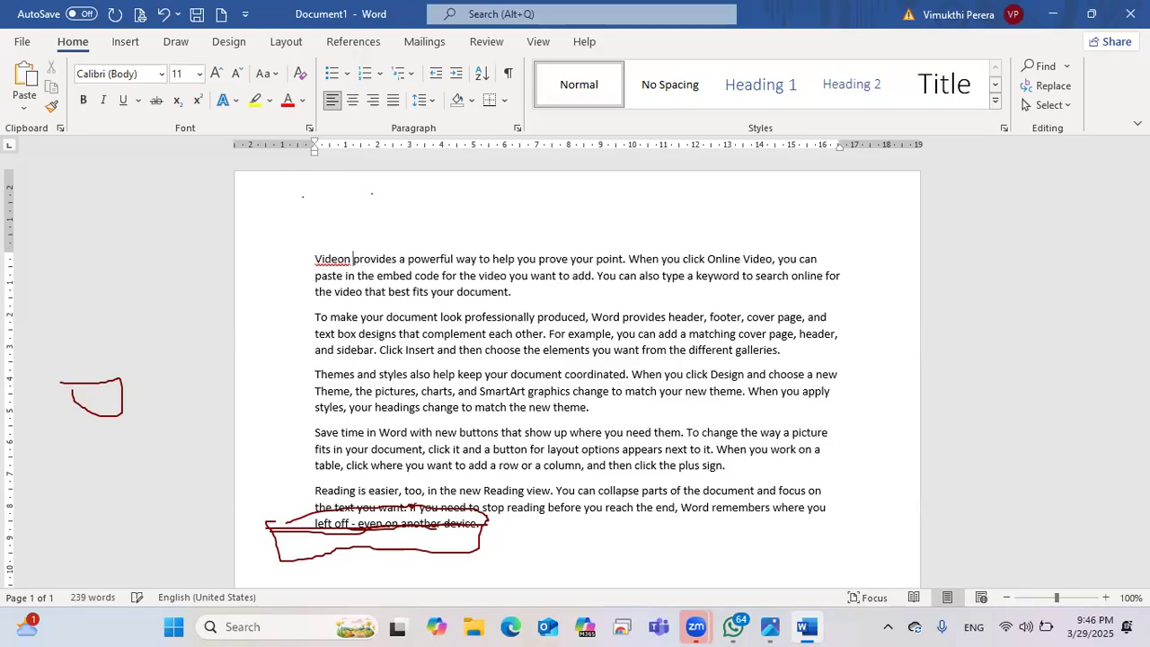
key("BackSpace")
key("BackSpace")
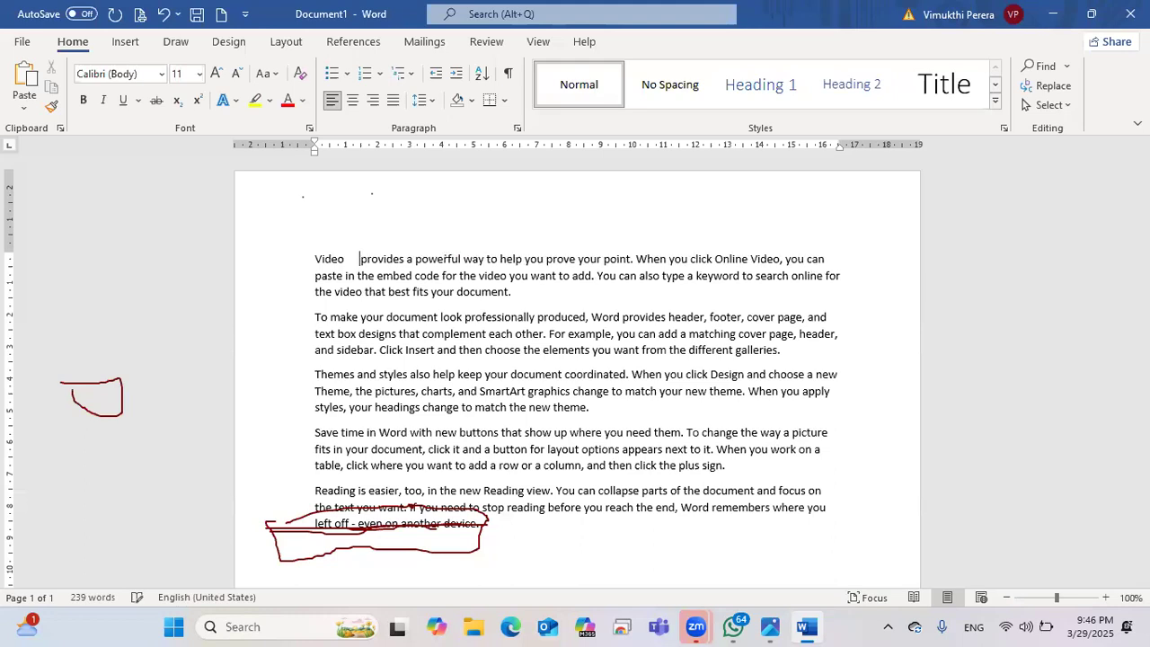
key("BackSpace")
key("BackSpace")
key("BackSpace")
key("BackSpace")
key("BackSpace")
key("BackSpace")
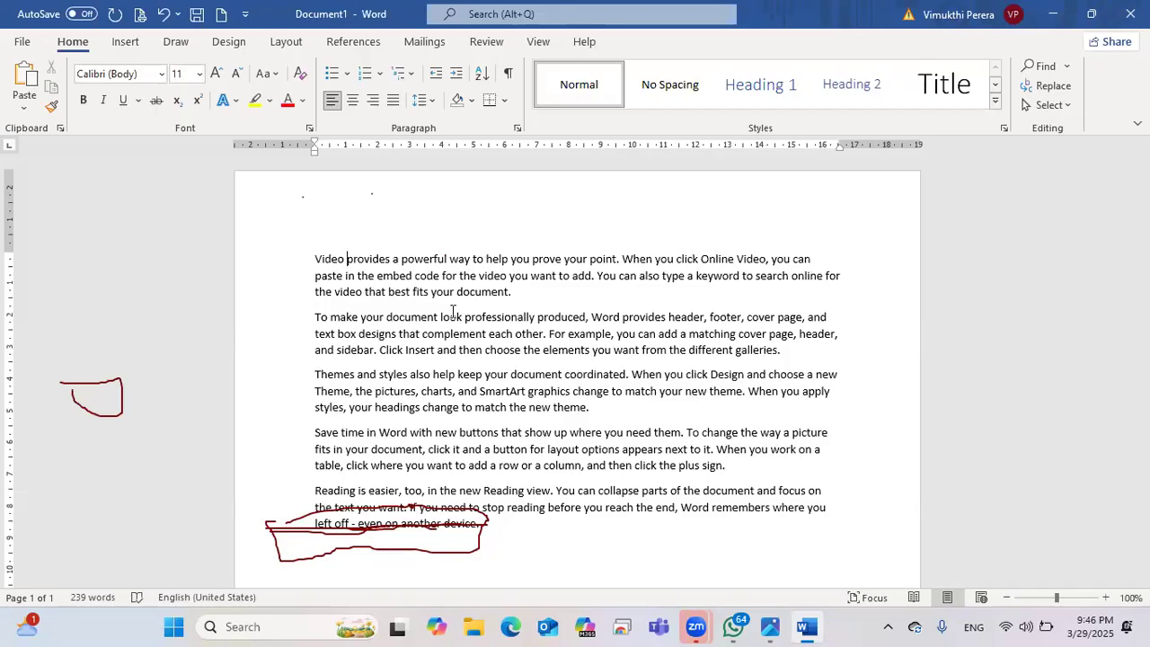
Step: Scroll the sample text and place the insertion point in the third paragraph
scroll(452, 311, "down", 3)
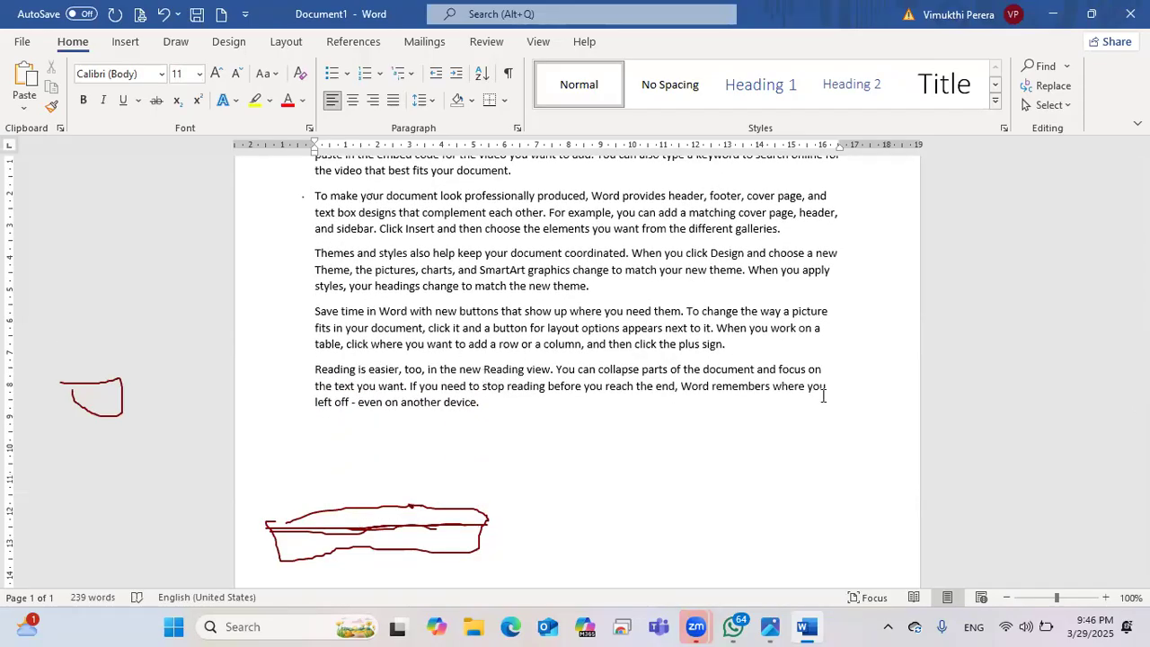
scroll(745, 390, "down", 4)
scroll(745, 390, "up", 6)
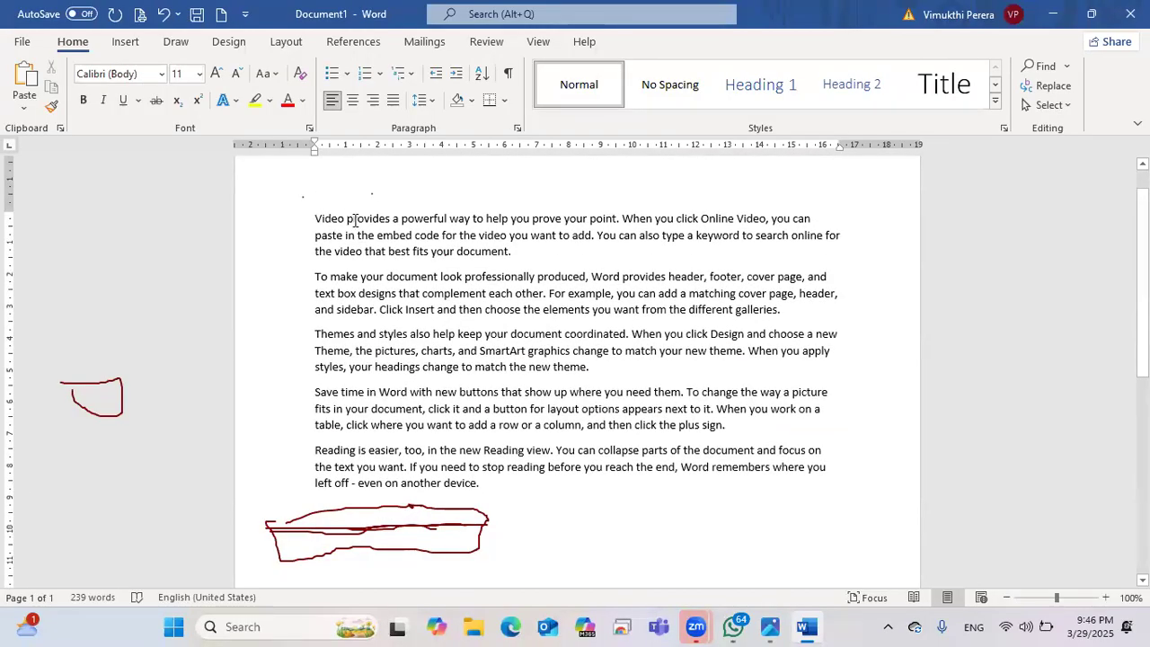
key("Left")
key("Left")
key("Left")
key("Left")
left_click(561, 279)
left_click(499, 352)
Step: Alter and restore 'your' in paragraph three, then bring the keyboard photo back up
key("BackSpace")
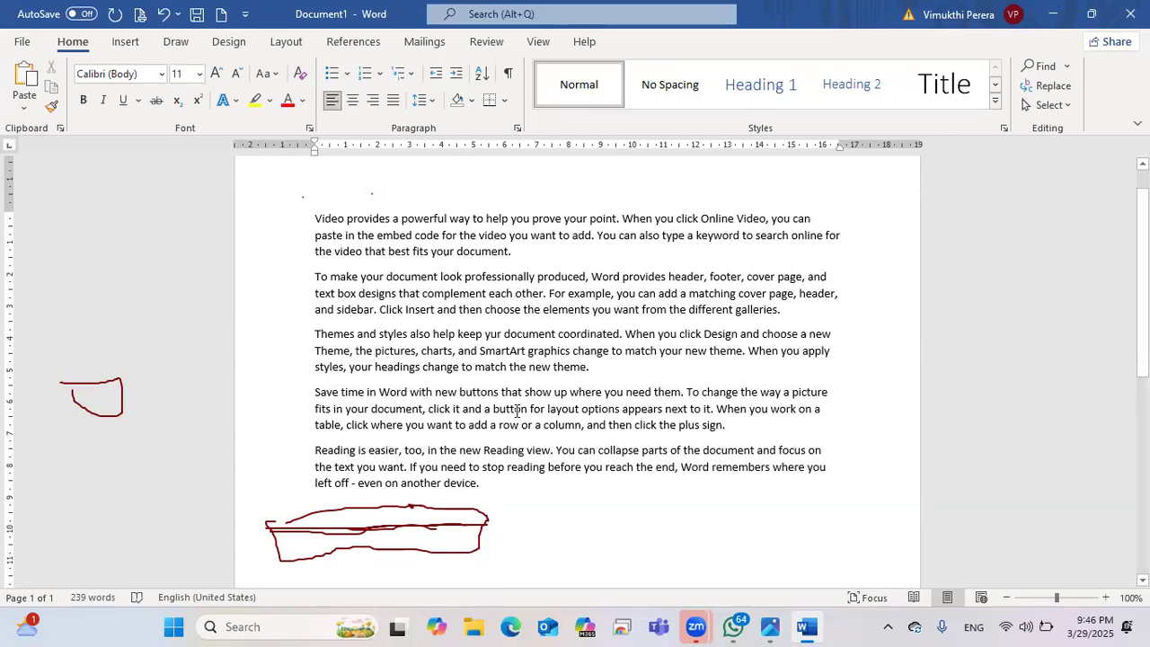
type("ojhj")
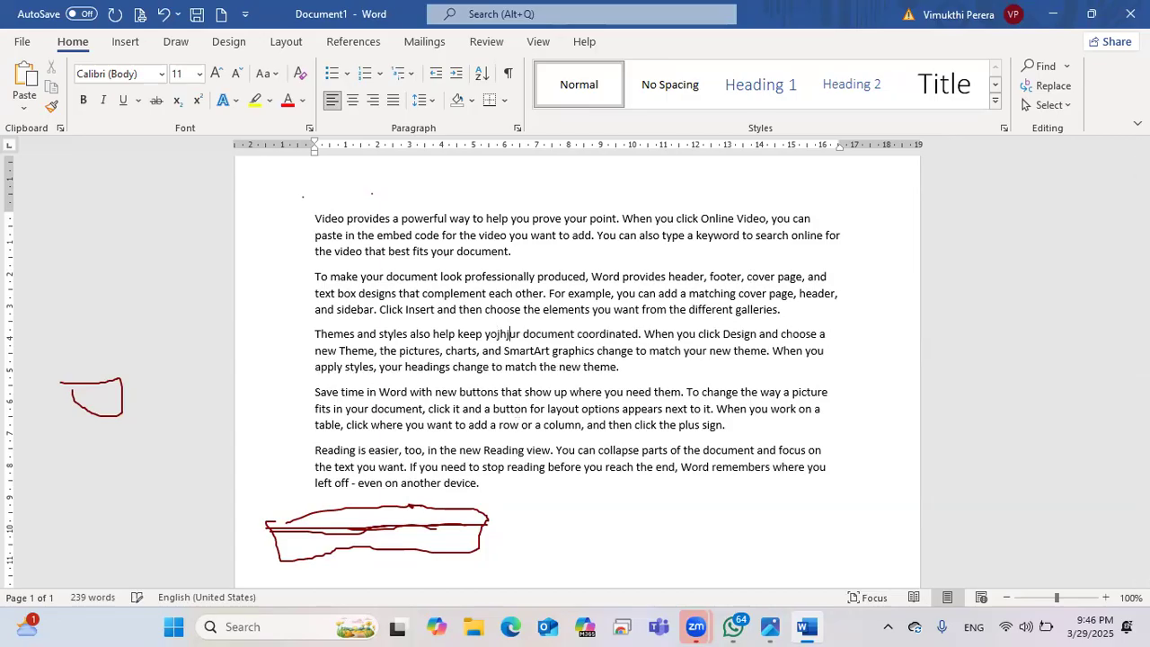
key("BackSpace")
key("BackSpace")
key("BackSpace")
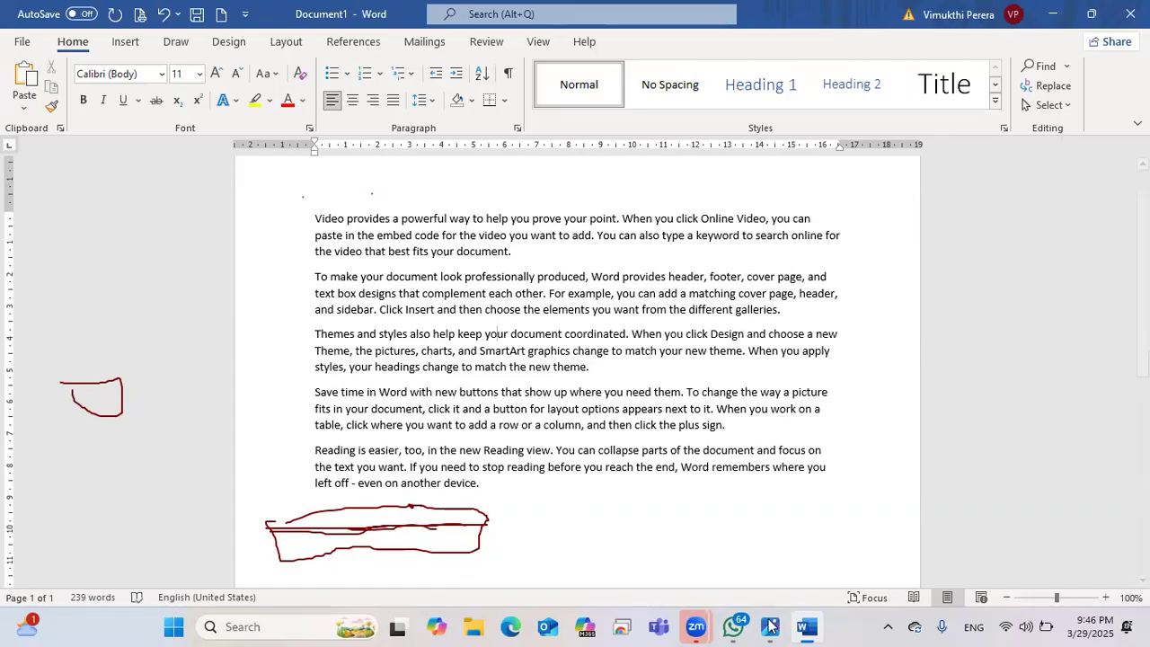
left_click(768, 627)
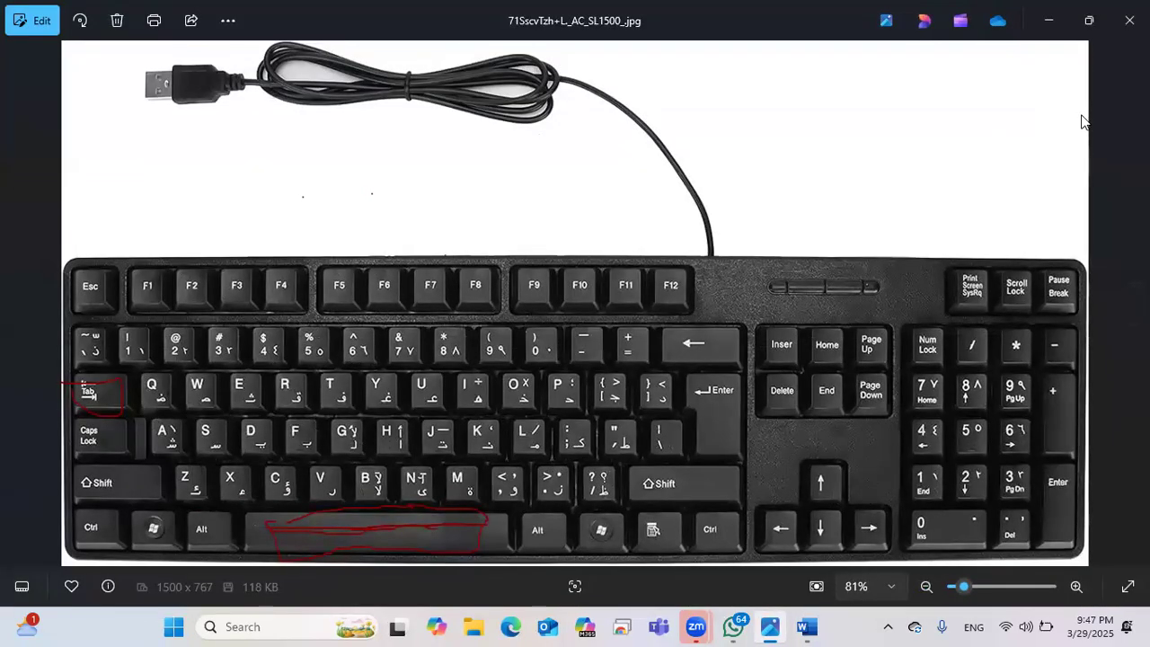
Step: Circle the arrow keys in red, then erase all the red ink and return to Word
mouse_move(783, 483)
left_mouse_down()
mouse_move(902, 521)
mouse_move(748, 510)
mouse_move(809, 449)
mouse_move(835, 440)
mouse_move(926, 502)
mouse_move(919, 537)
left_mouse_up()
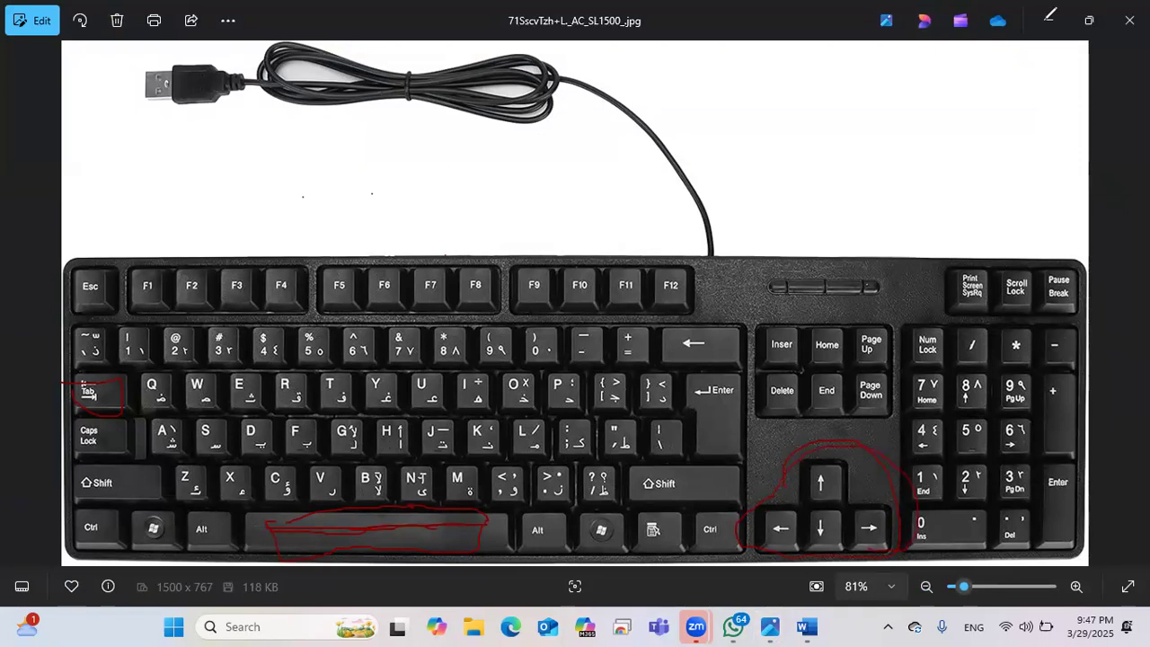
mouse_move(887, 458)
left_mouse_down()
mouse_move(189, 459)
mouse_move(112, 390)
mouse_move(108, 400)
left_mouse_up()
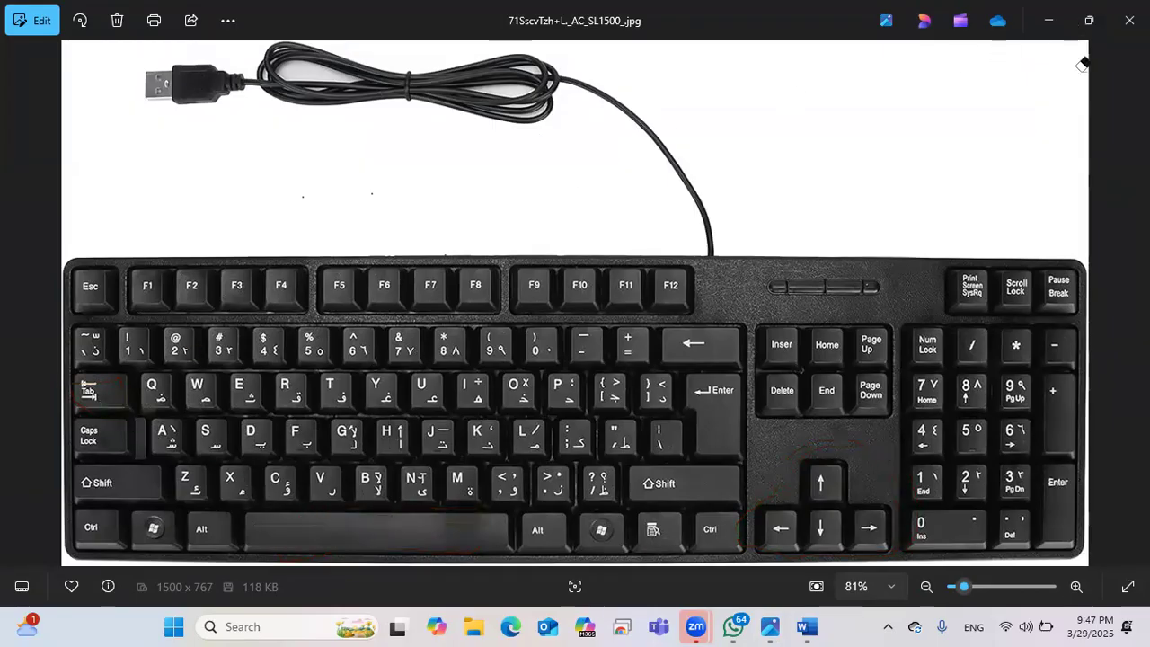
left_click(1053, 24)
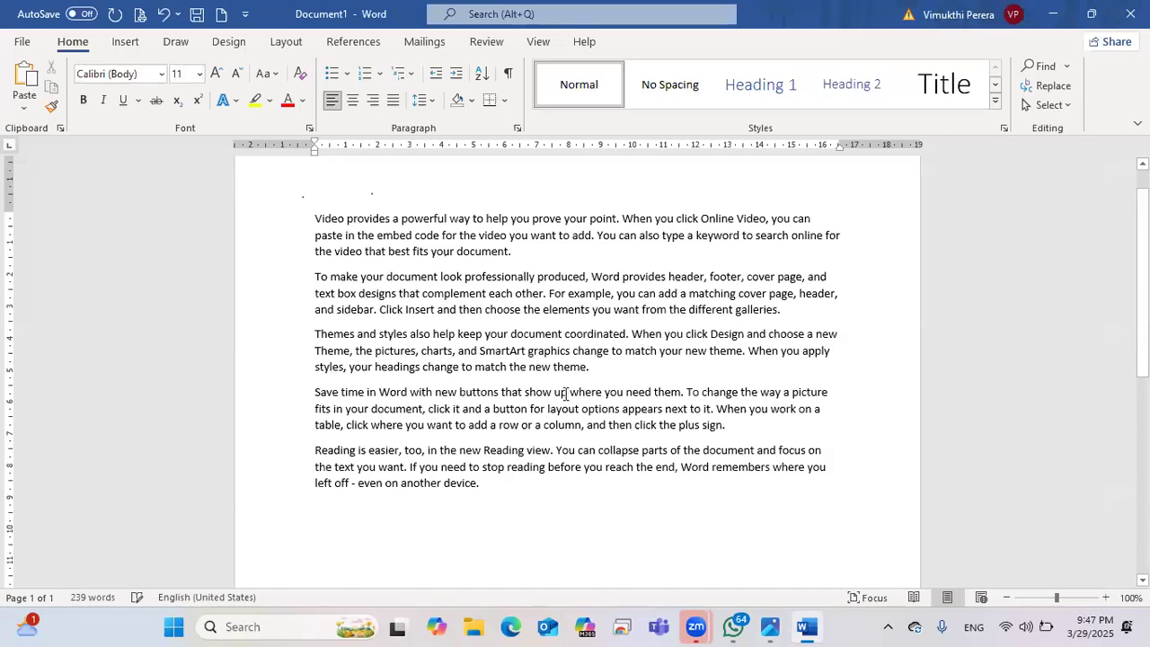
key("Up")
key("Up")
key("Up")
left_click(770, 627)
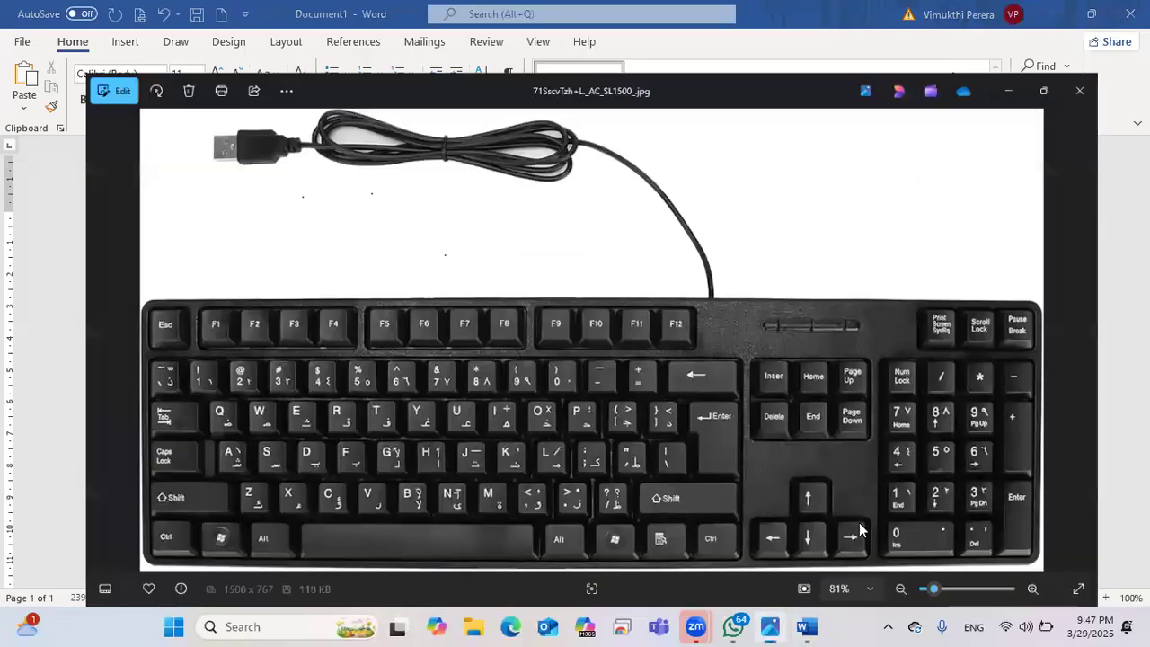
left_click(1047, 19)
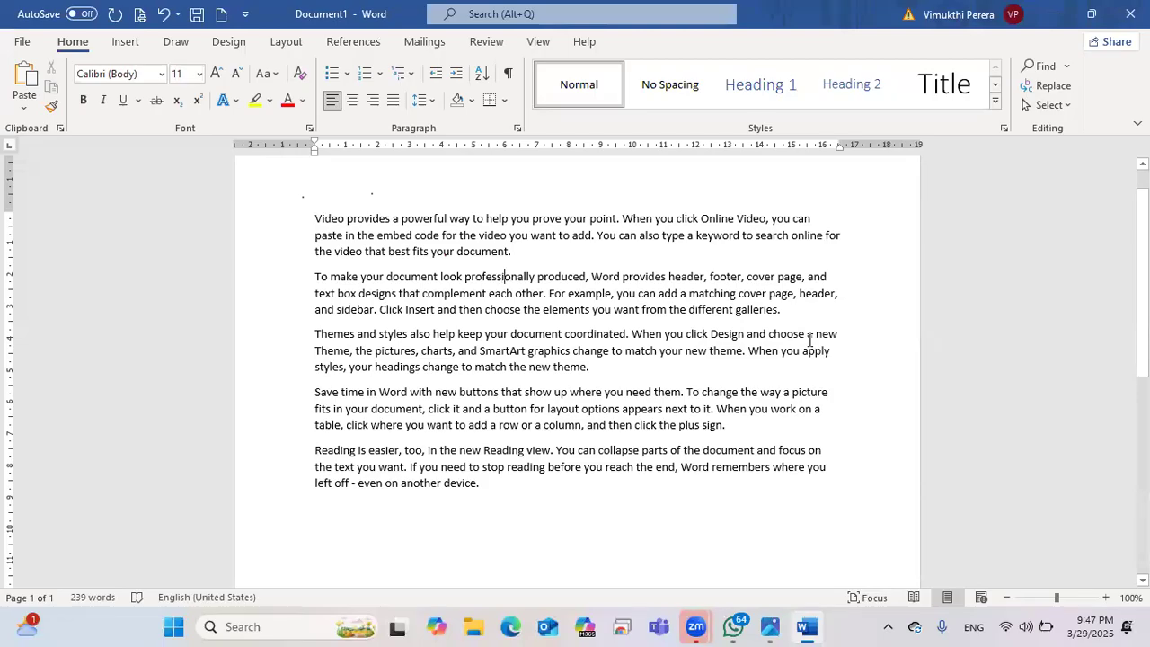
left_click(1105, 597)
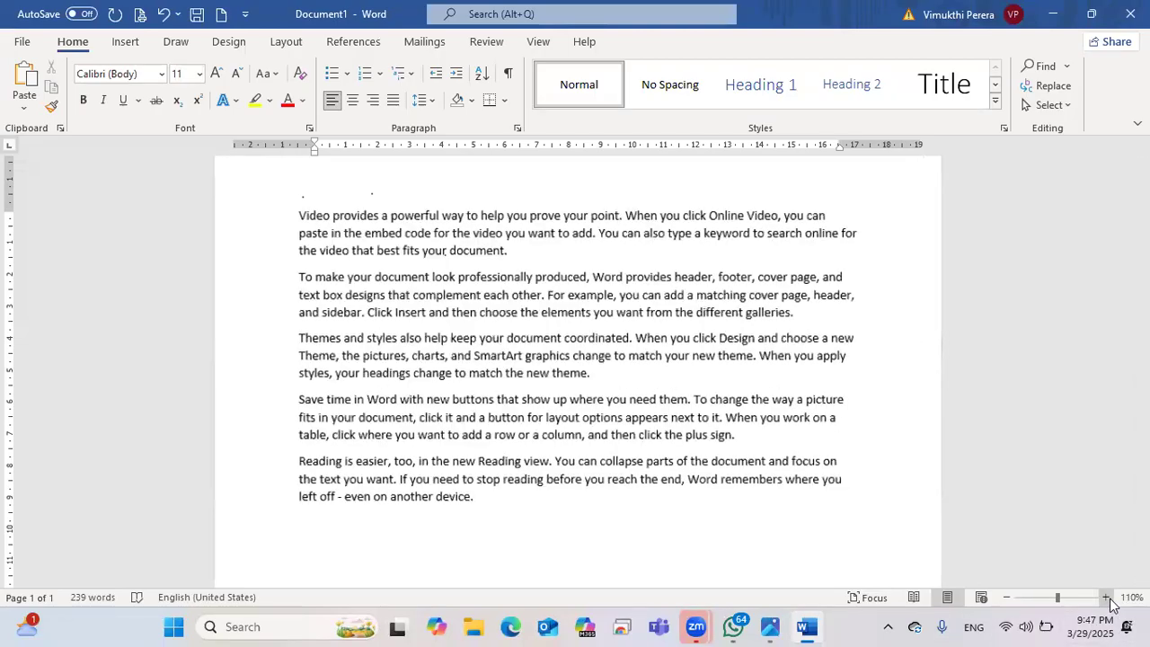
left_click(1105, 598)
left_click(1105, 598)
left_click(1105, 597)
left_click(469, 283)
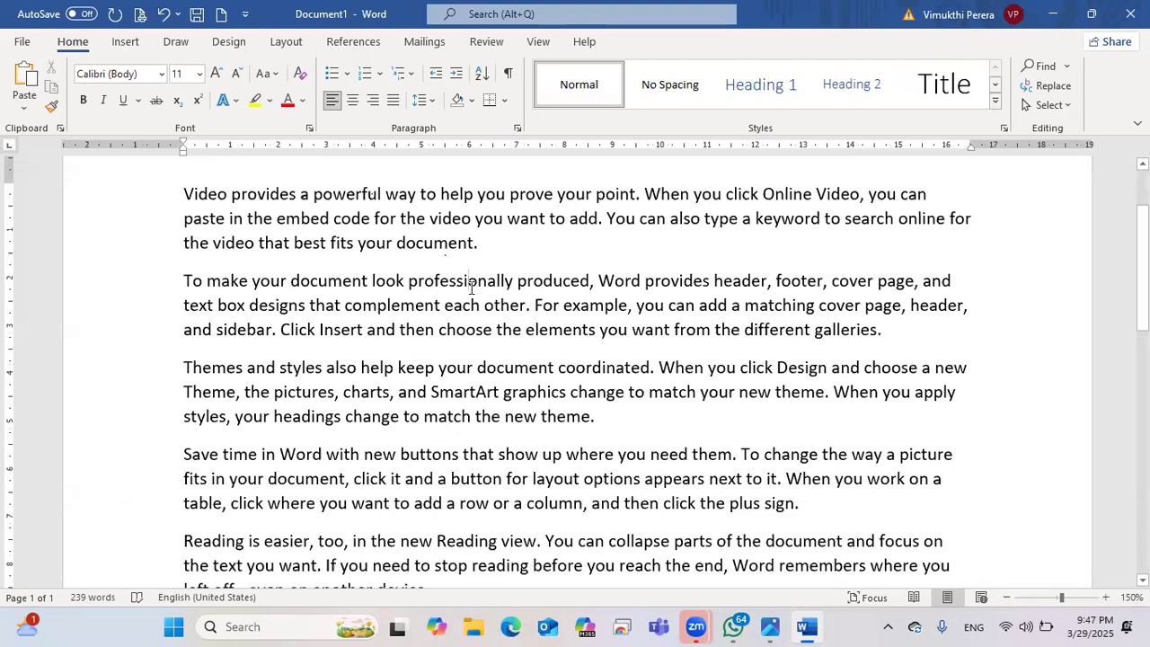
key("Right")
key("Right")
key("Right")
key("Right")
key("Right")
key("Right")
key("Right")
key("Right")
key("Right")
key("Right")
key("Right")
key("Right")
key("ctrl+Right")
key("ctrl+Right")
key("Up")
key("Up")
key("Down")
key("Down")
key("Down")
key("Left")
key("Left")
key("Left")
key("Left")
key("Left")
key("Left")
key("Left")
key("Left")
key("Left")
key("Down")
key("Down")
key("Down")
key("Right")
key("Right")
key("Right")
key("Left")
key("Left")
key("Left")
key("Left")
key("Left")
key("Left")
key("Left")
key("Left")
key("Left")
key("Left")
key("Left")
key("Up")
key("Up")
key("Up")
key("Right")
key("Right")
left_click(301, 364)
scroll(290, 412, "up", 2)
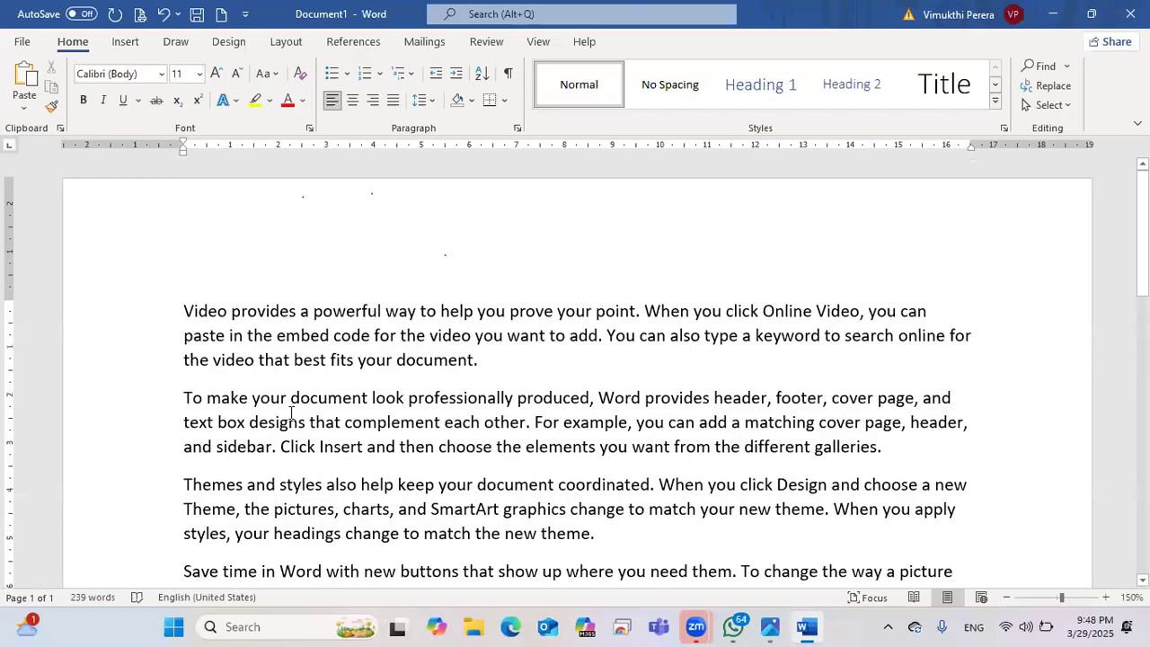
left_click(225, 312)
double_click(207, 313)
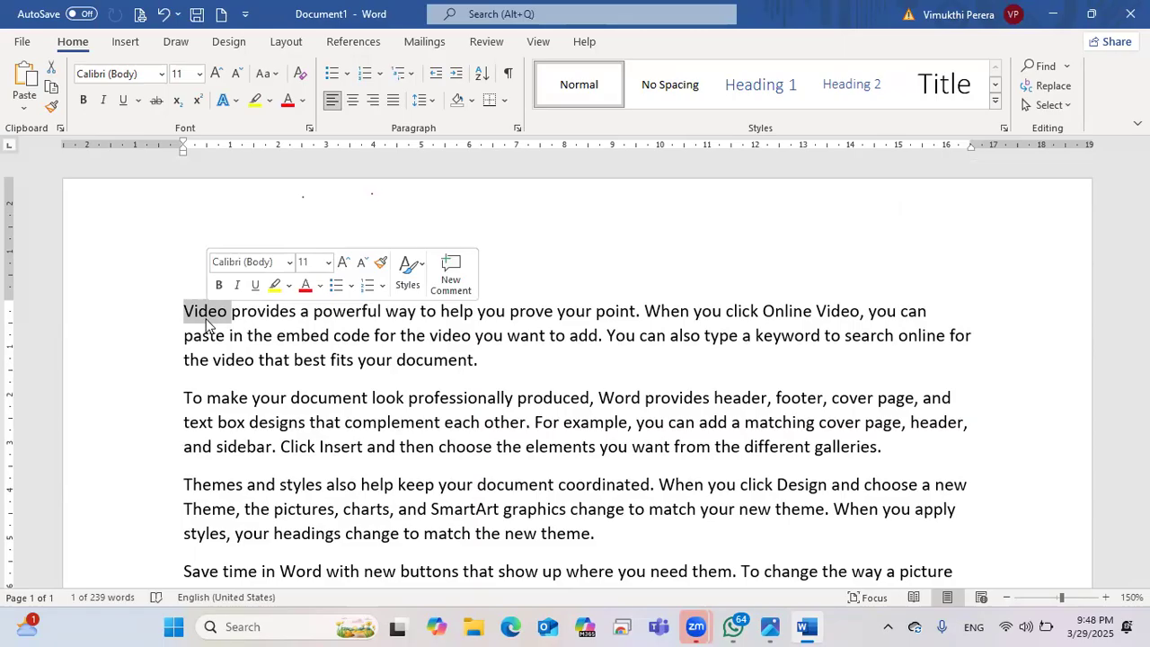
left_click(206, 314)
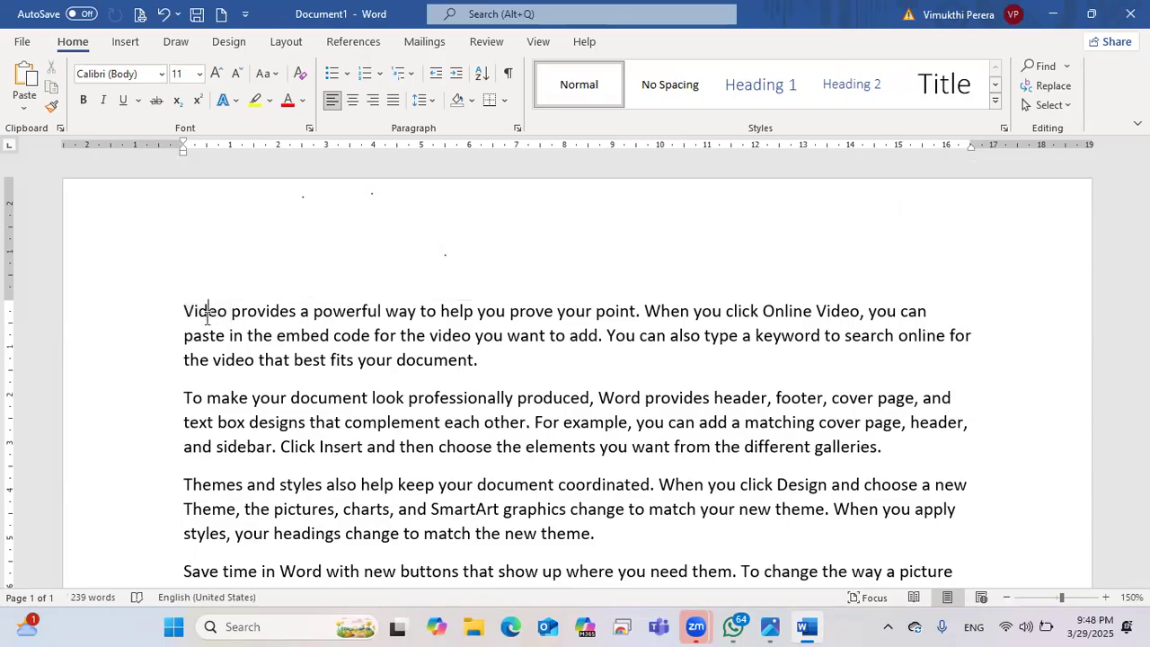
double_click(205, 310)
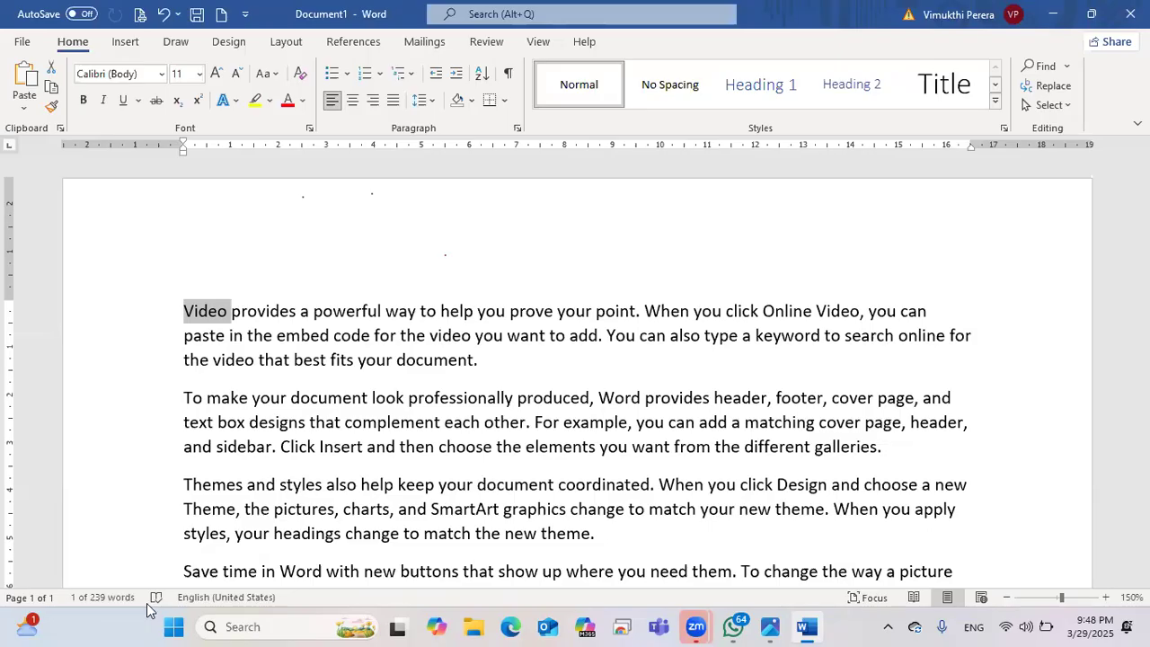
left_click(534, 315)
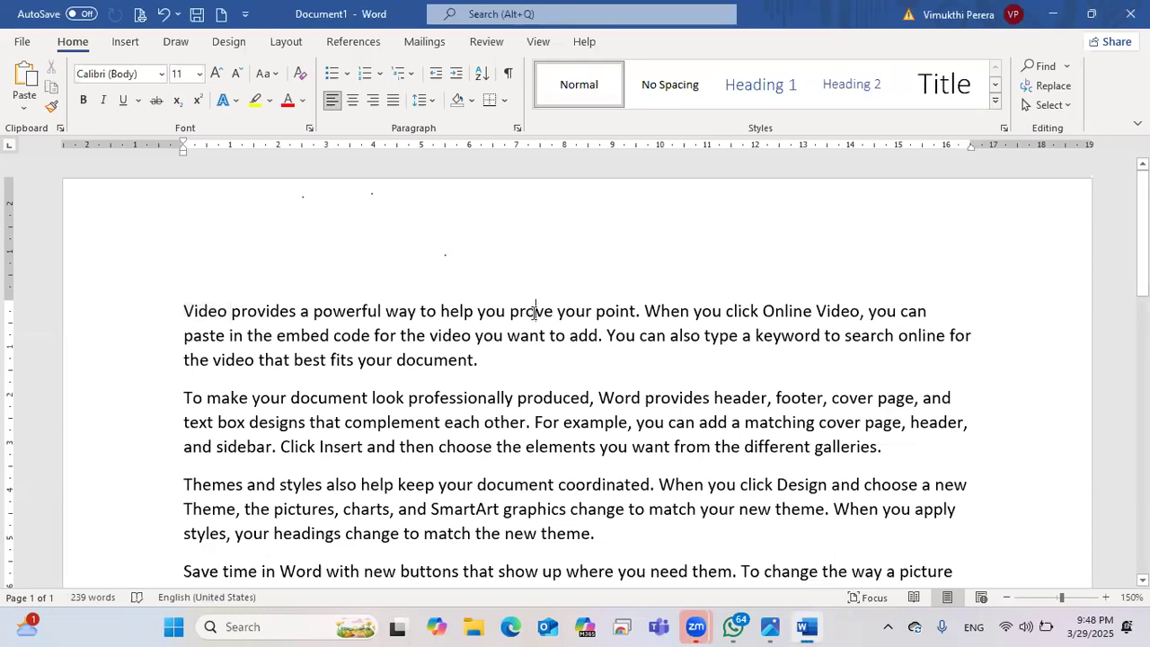
double_click(534, 314)
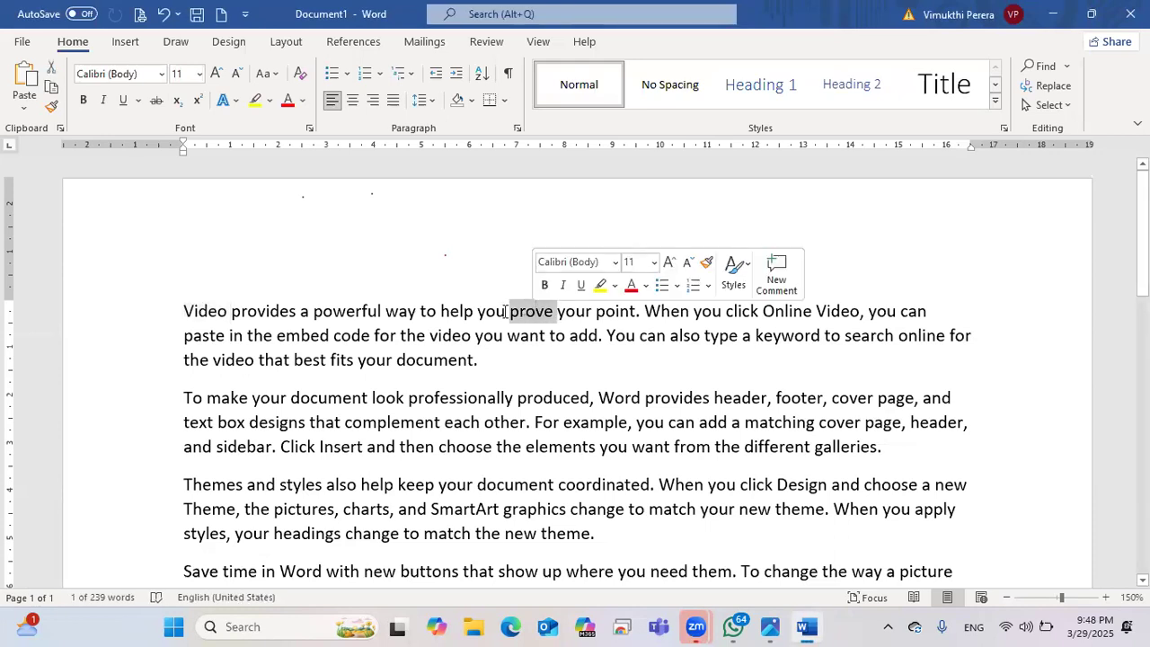
scroll(735, 377, "down", 1)
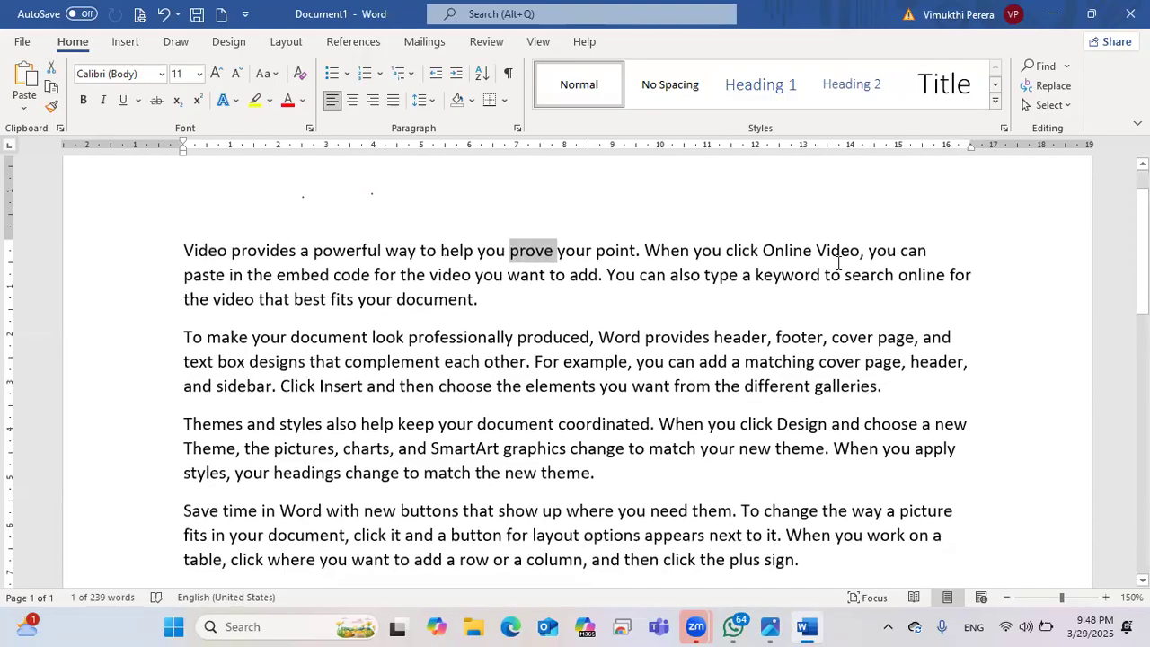
triple_click(789, 254)
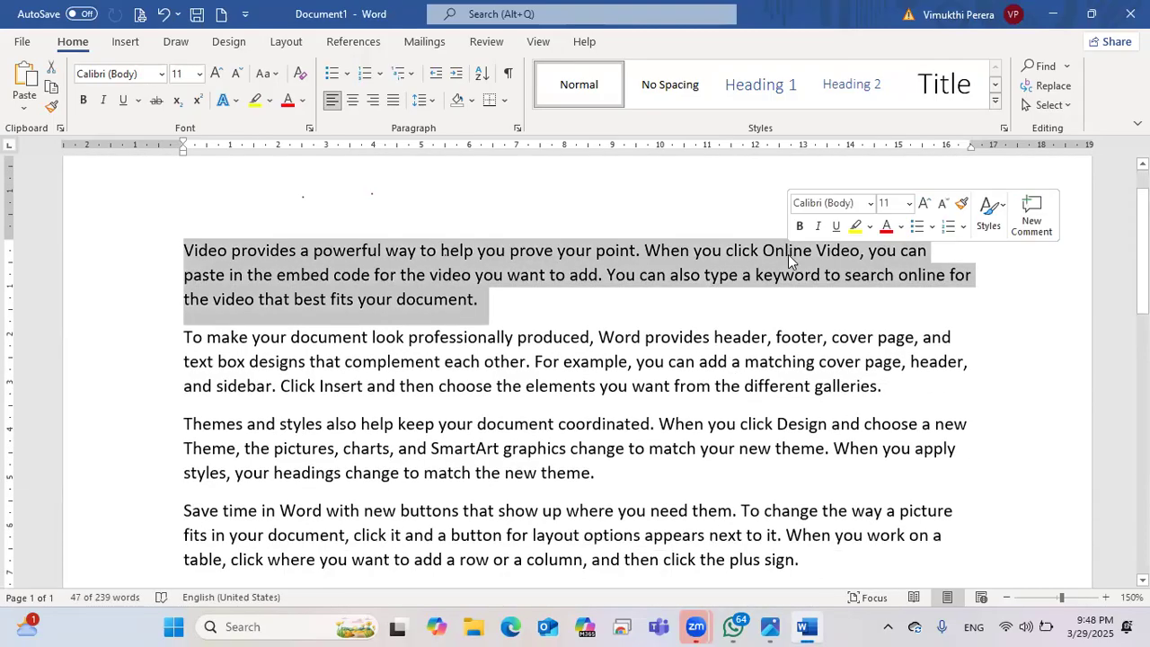
left_click(791, 261)
double_click(789, 258)
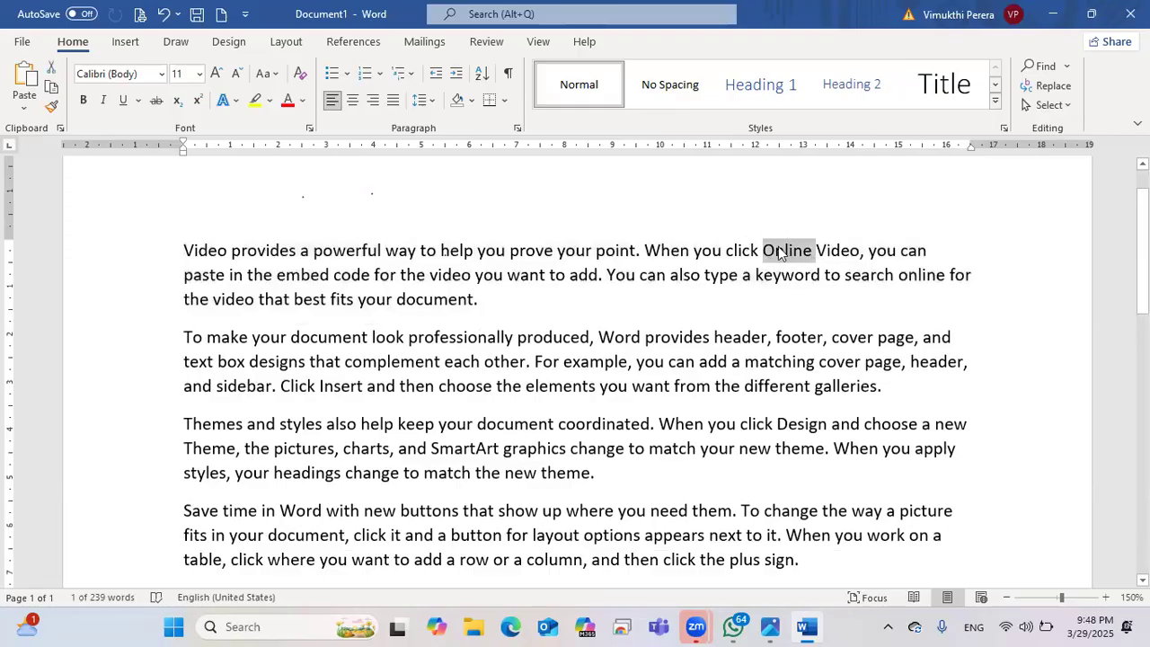
left_click(357, 256)
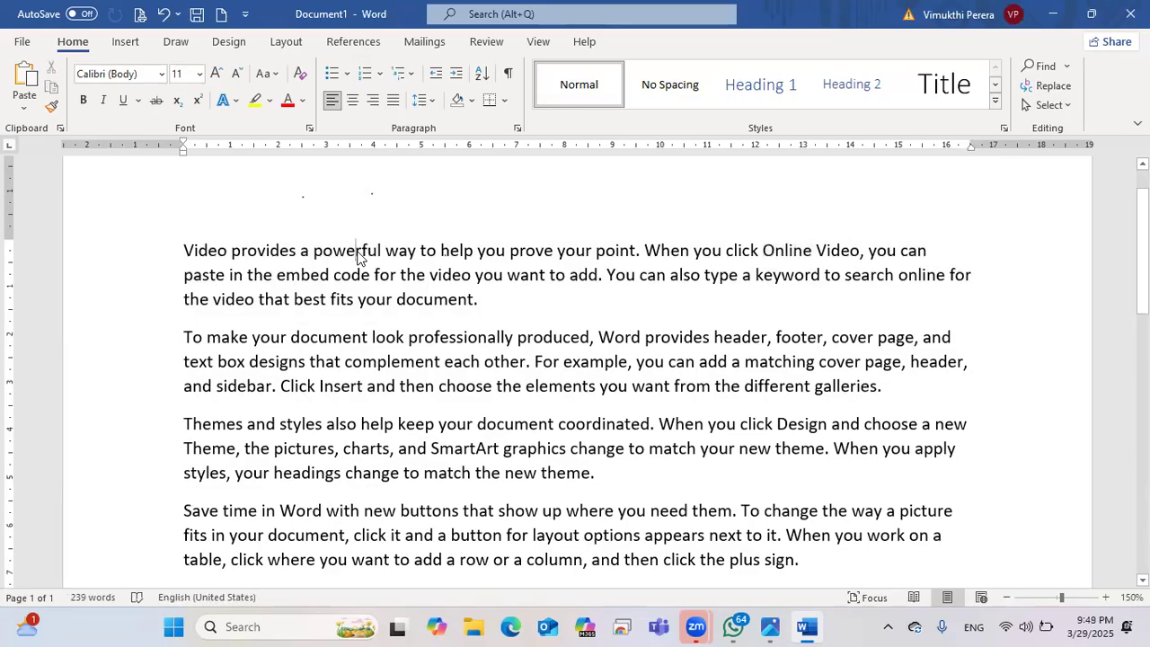
triple_click(357, 253)
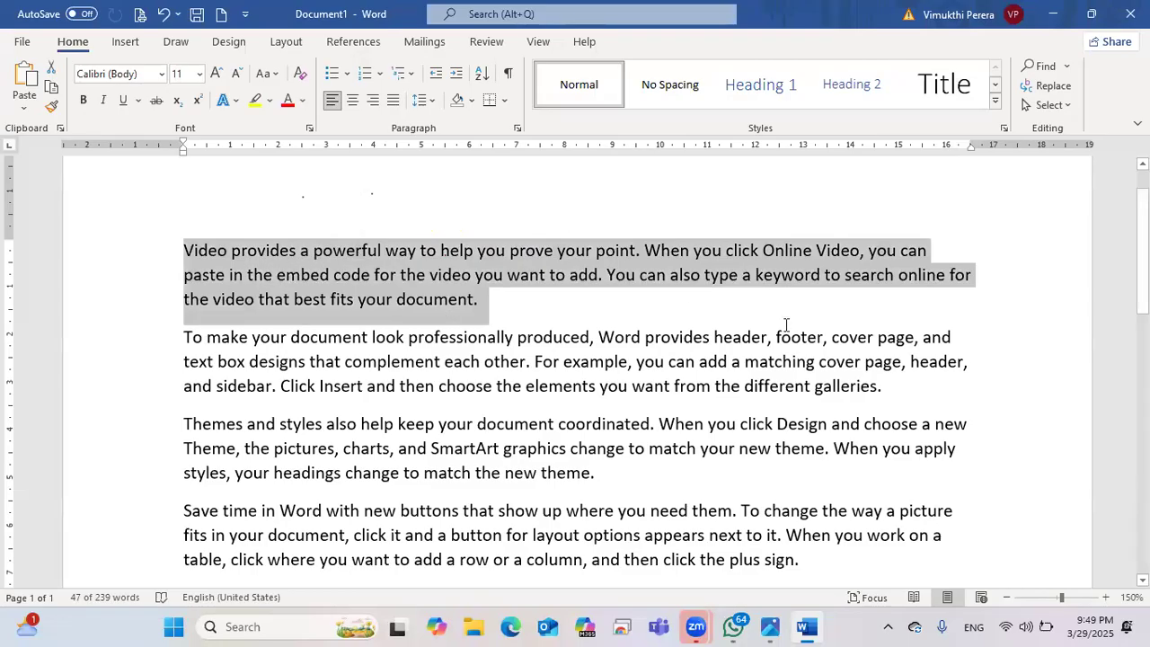
scroll(296, 266, "down", 2)
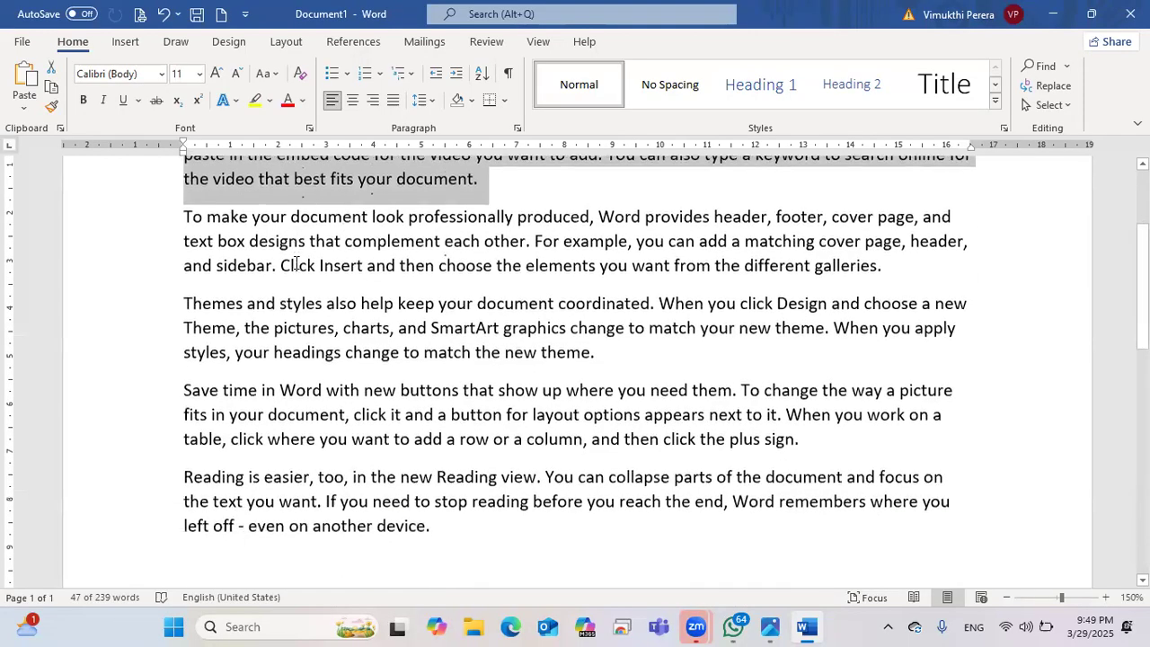
double_click(425, 219)
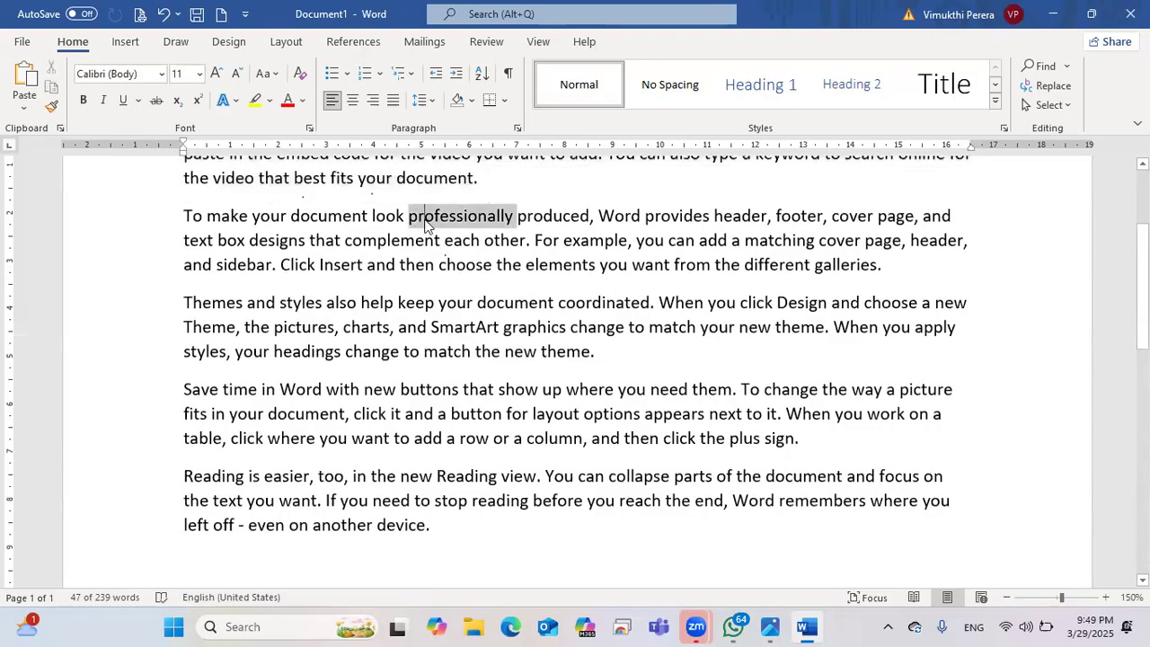
left_click(425, 219)
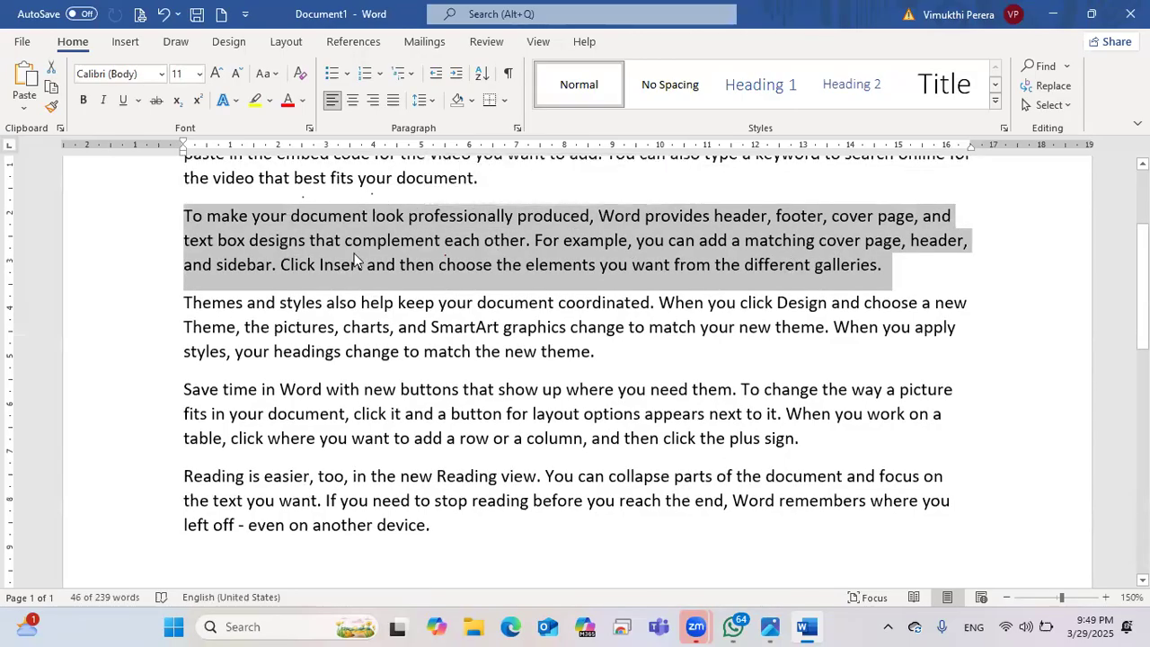
triple_click(374, 314)
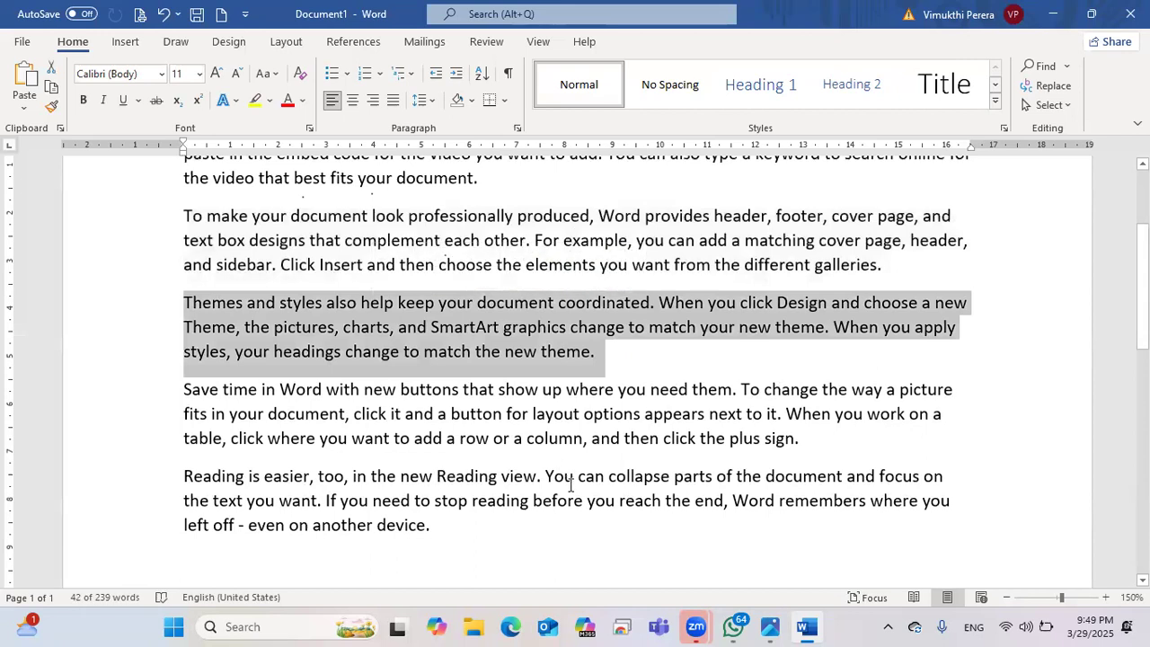
scroll(571, 485, "up", 1)
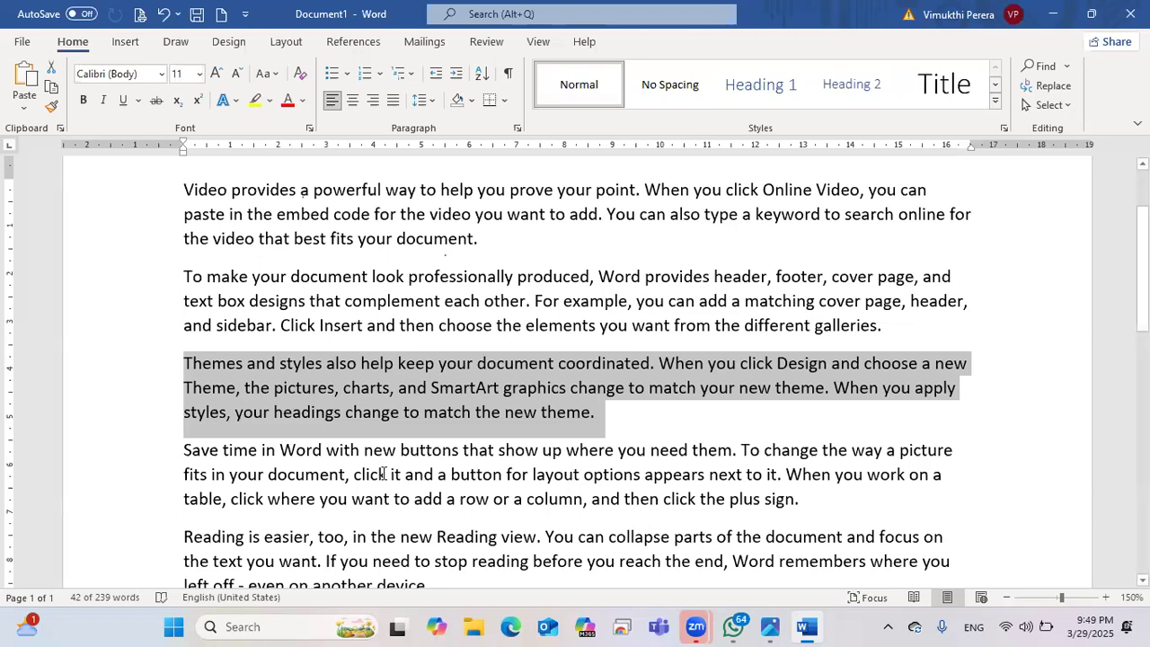
scroll(372, 334, "down", 2)
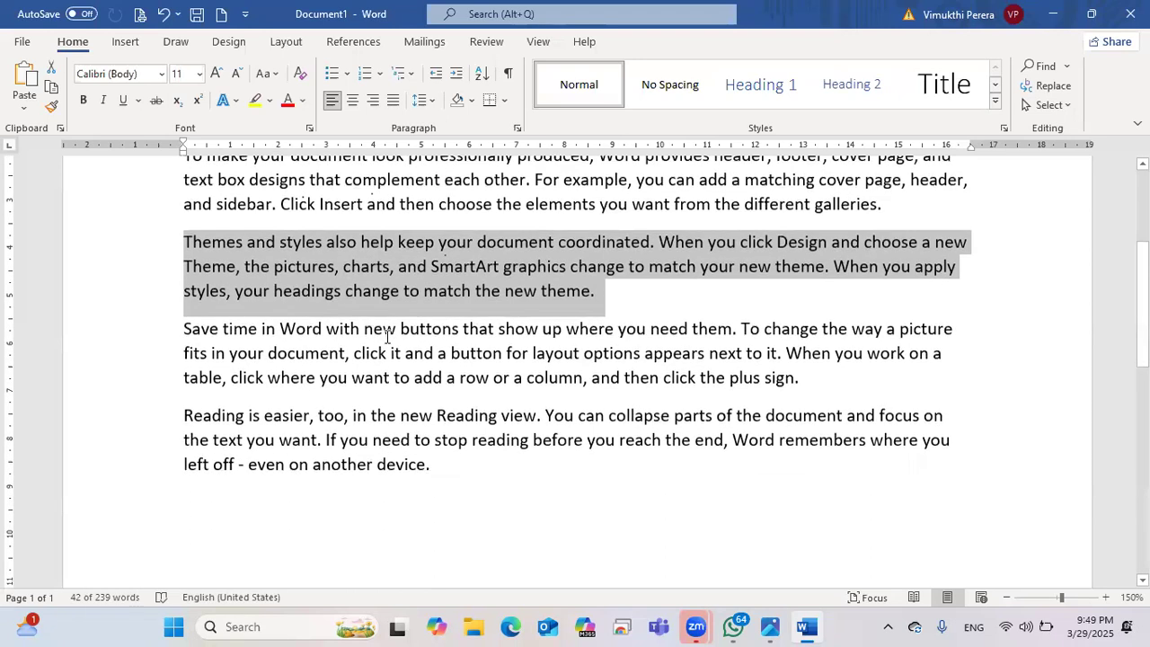
left_click(388, 335)
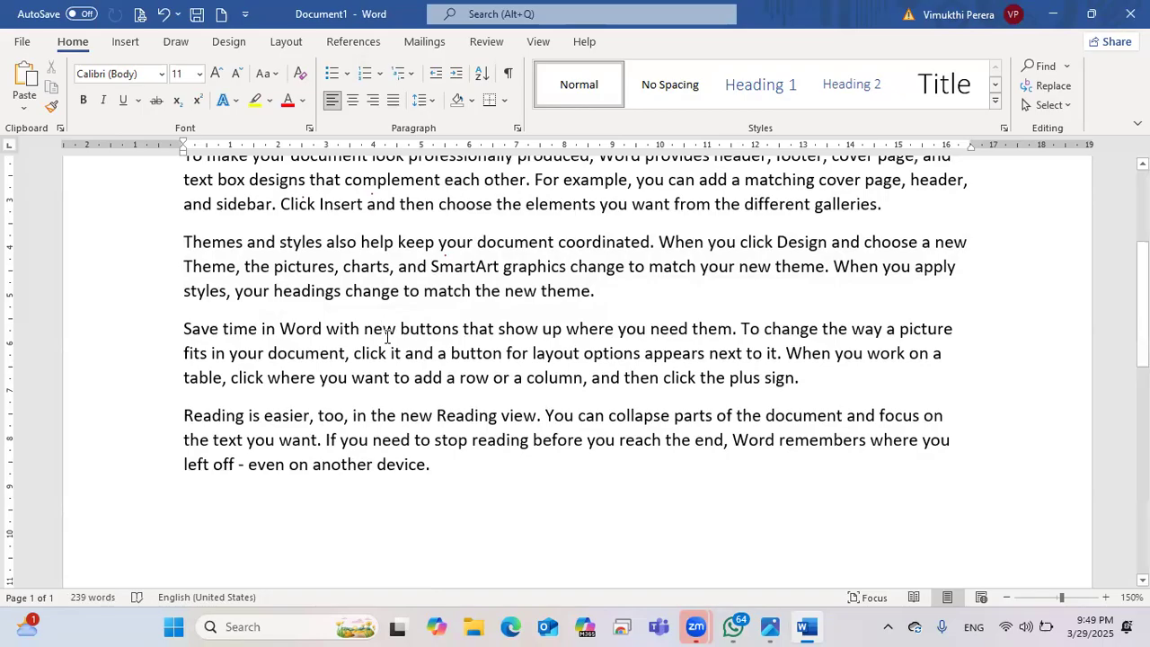
scroll(386, 334, "down", 3)
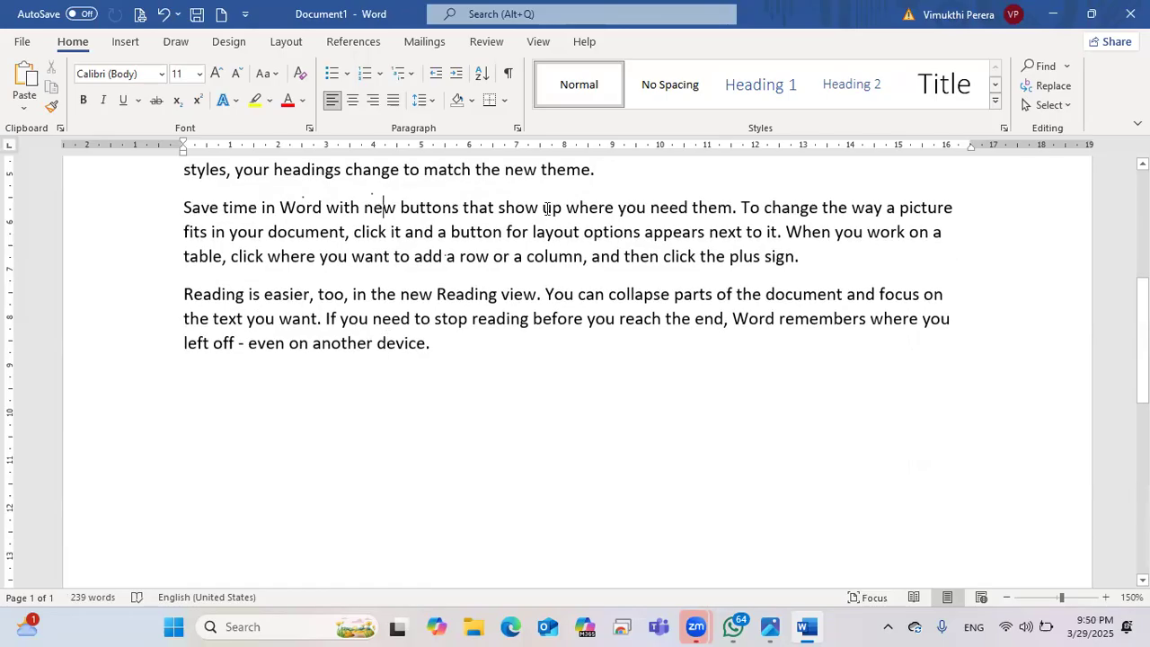
scroll(584, 261, "up", 1)
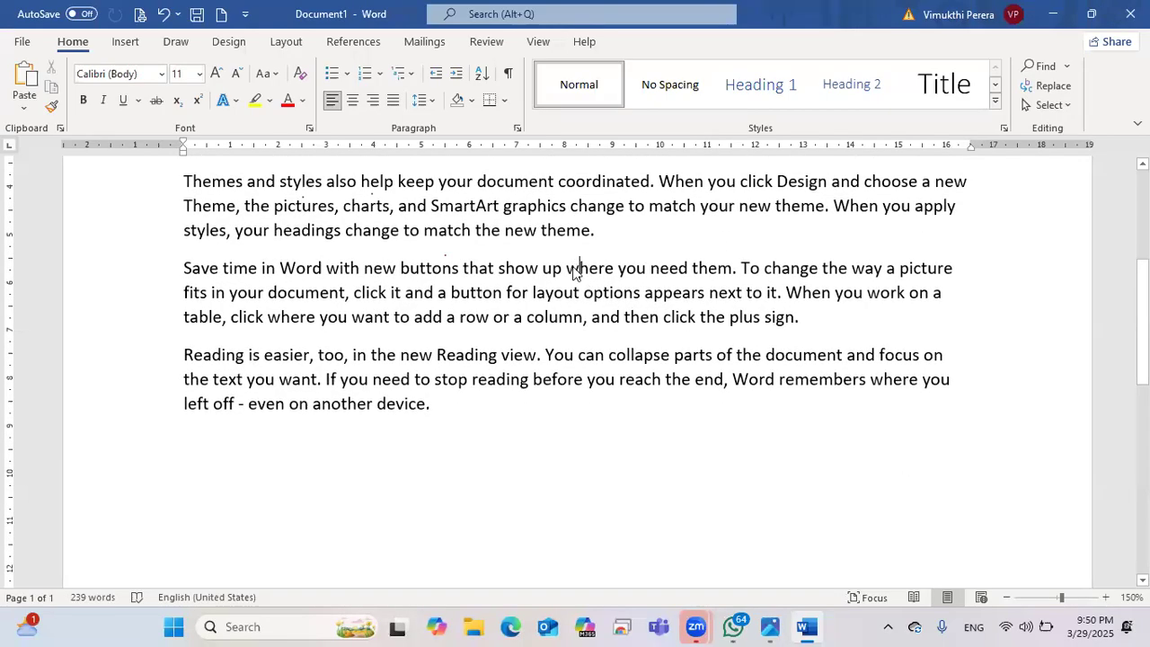
triple_click(576, 266)
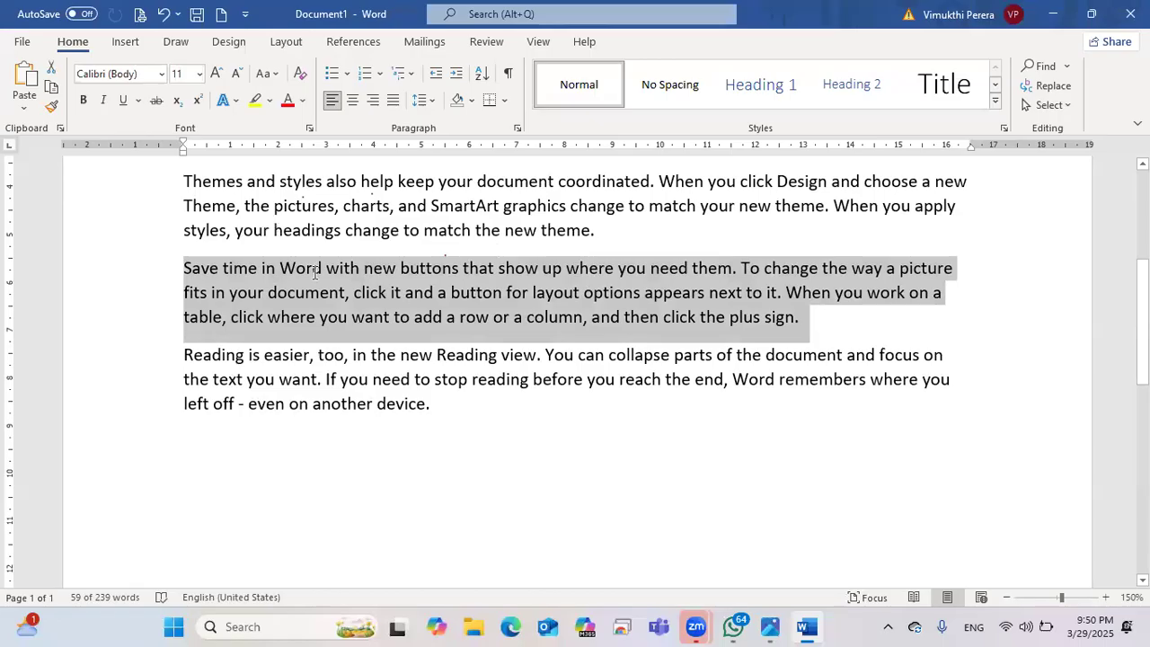
triple_click(365, 355)
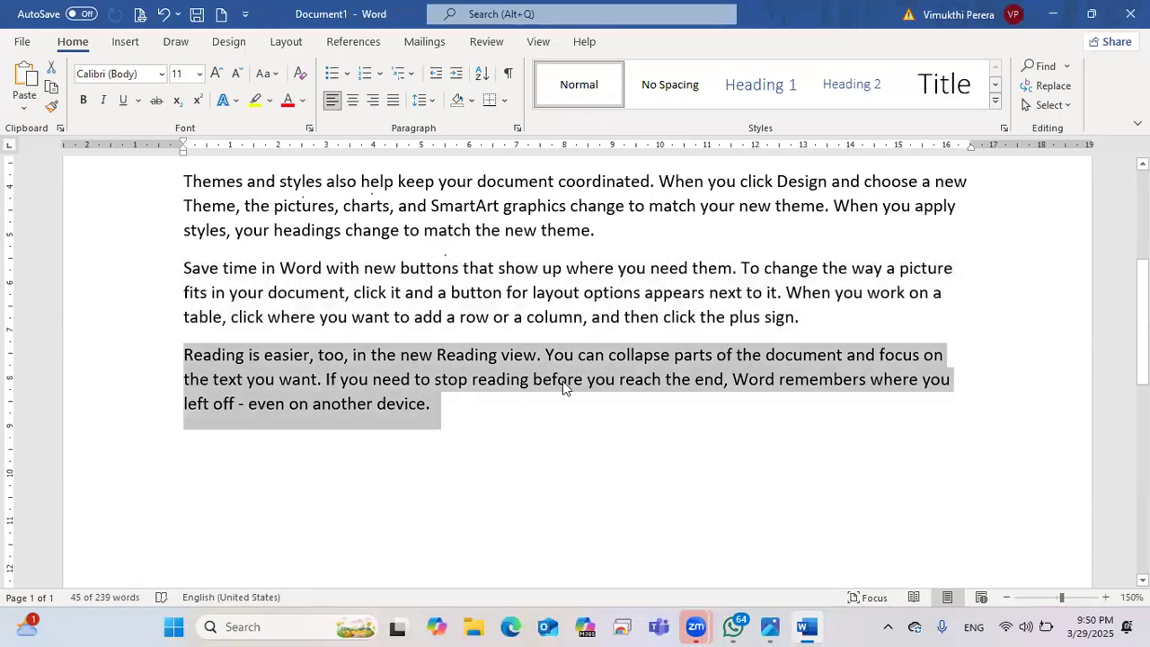
scroll(563, 381, "up", 3)
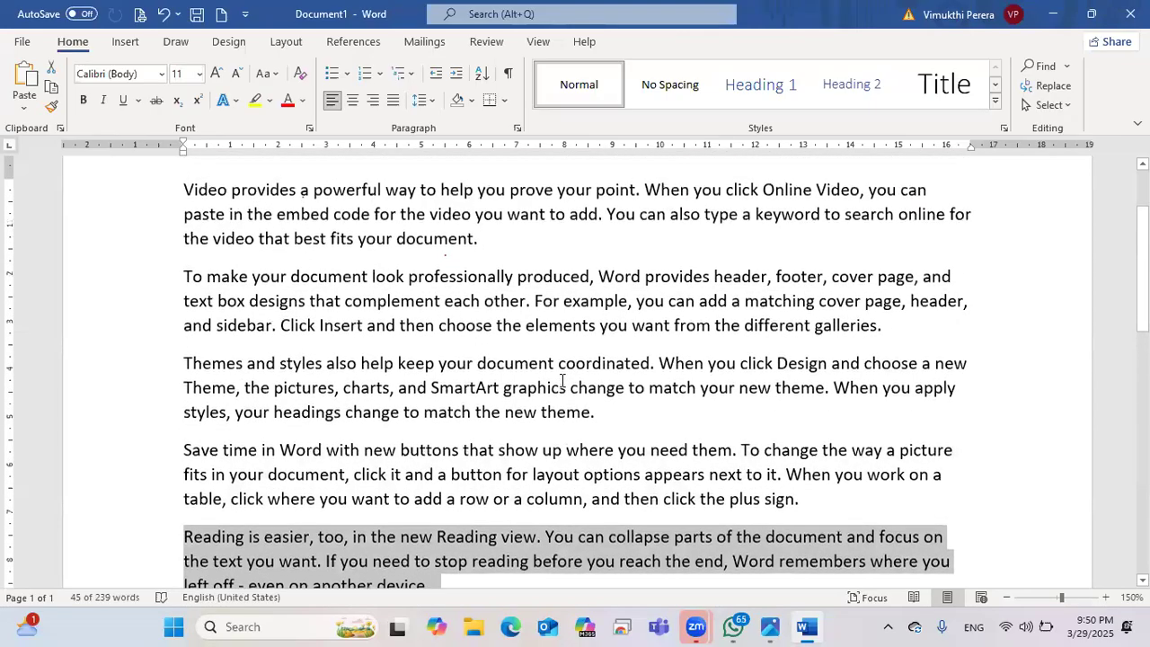
scroll(563, 381, "up", 1)
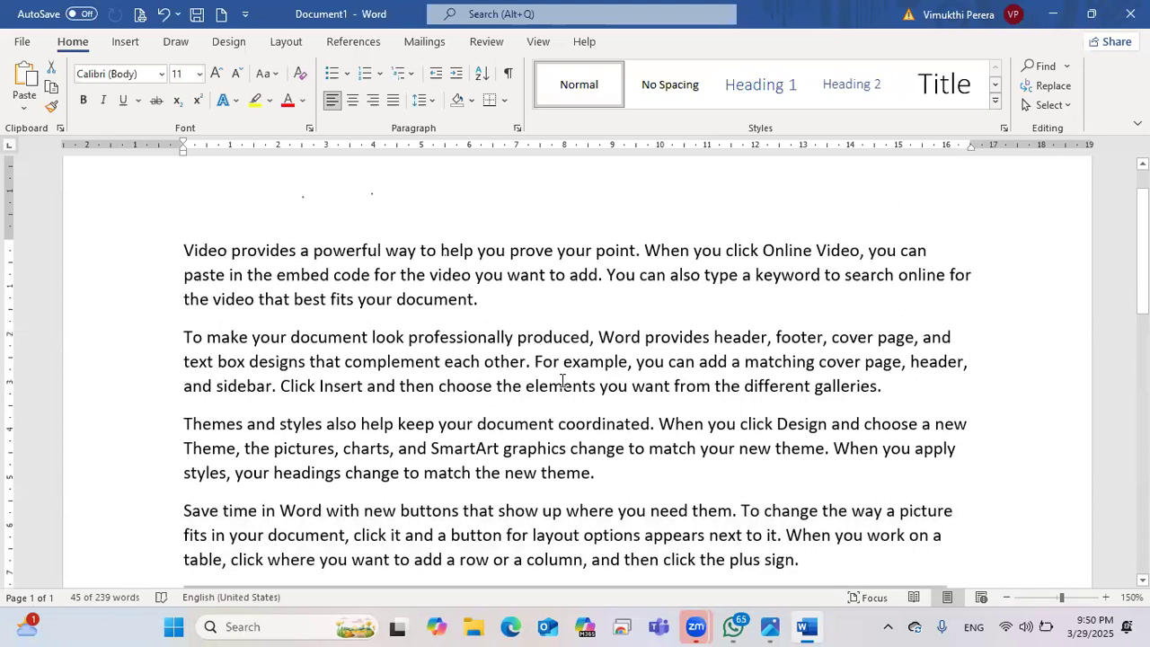
double_click(212, 256)
triple_click(212, 258)
left_click(212, 258)
triple_click(212, 258)
left_click(212, 258)
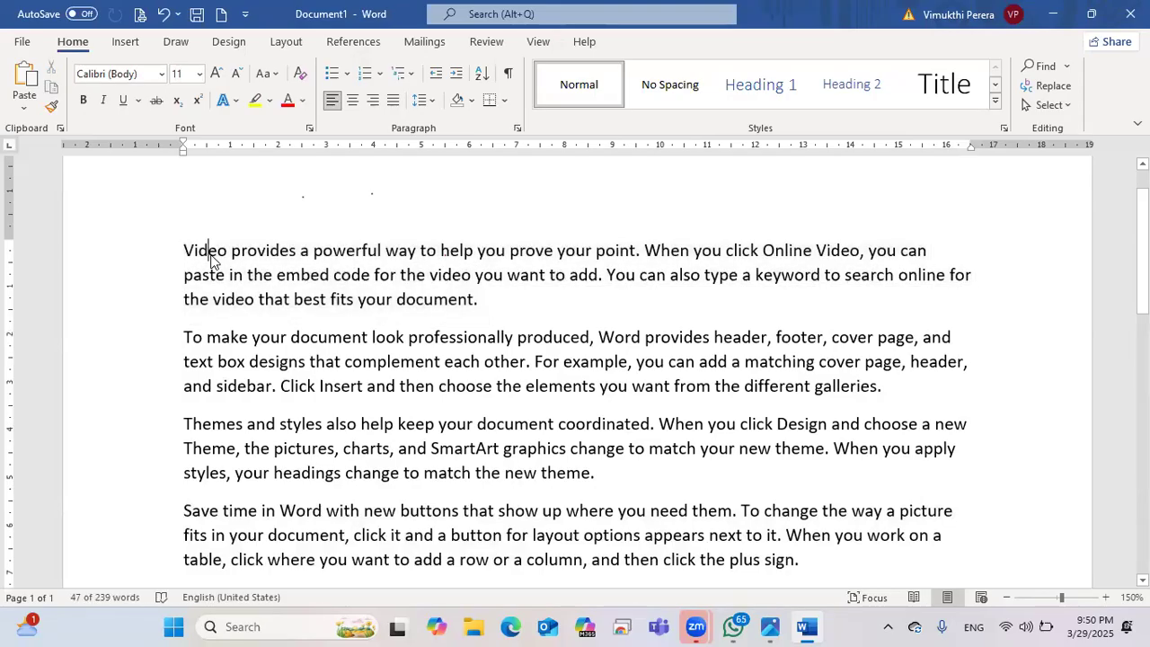
double_click(212, 258)
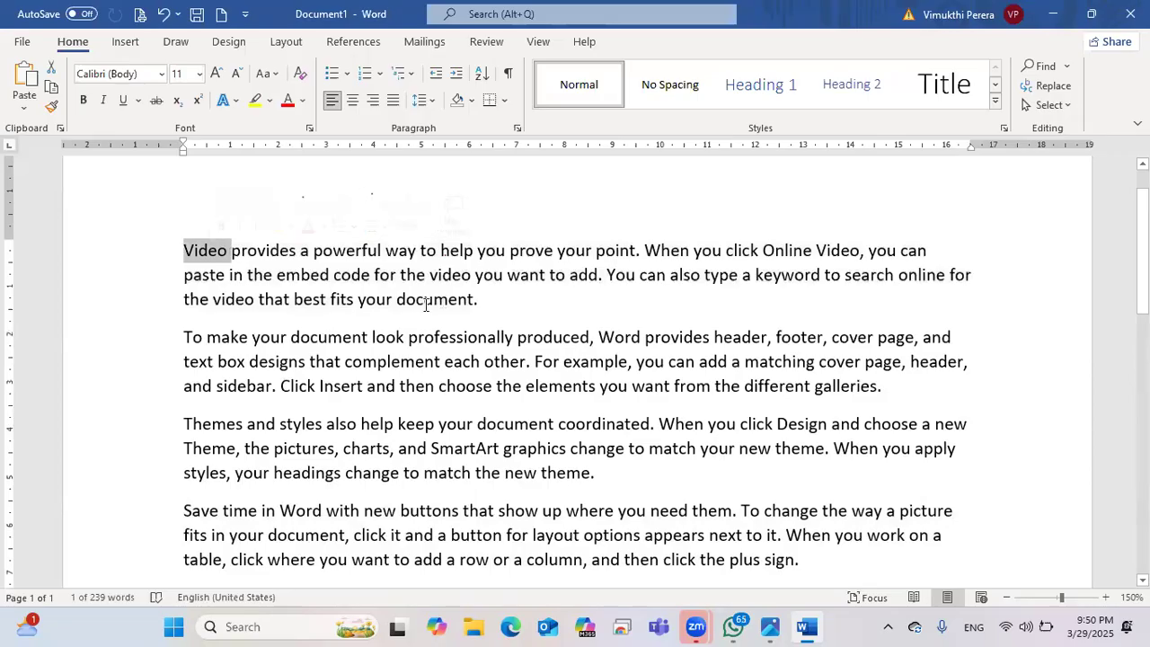
triple_click(242, 254)
triple_click(243, 254)
triple_click(243, 254)
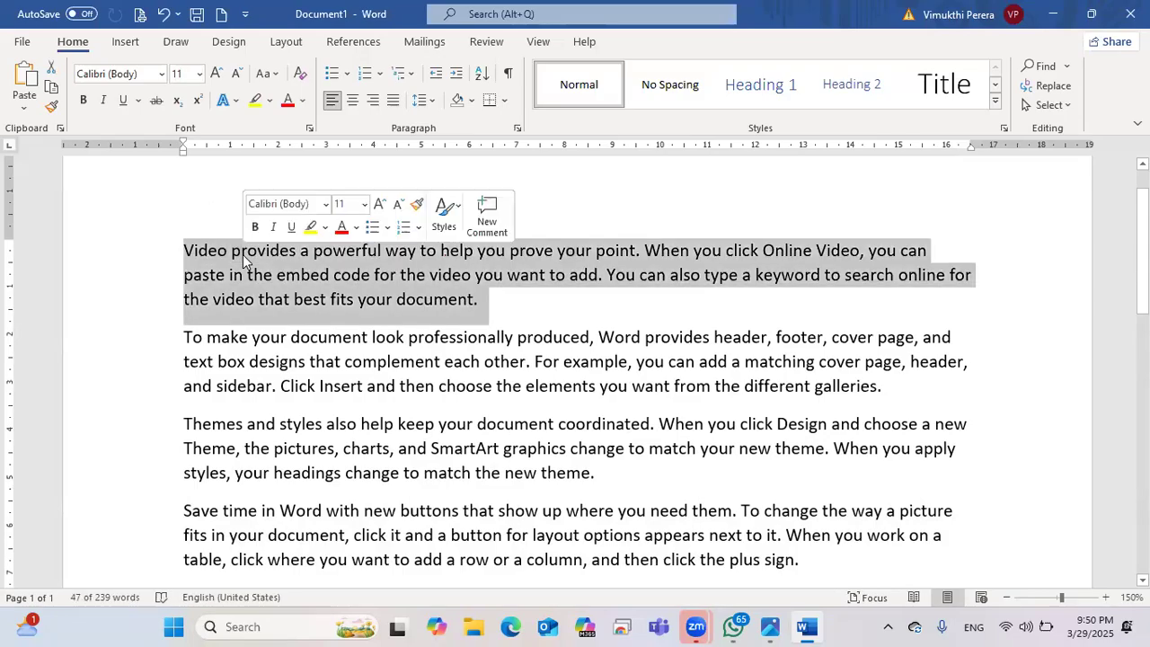
left_click(499, 311)
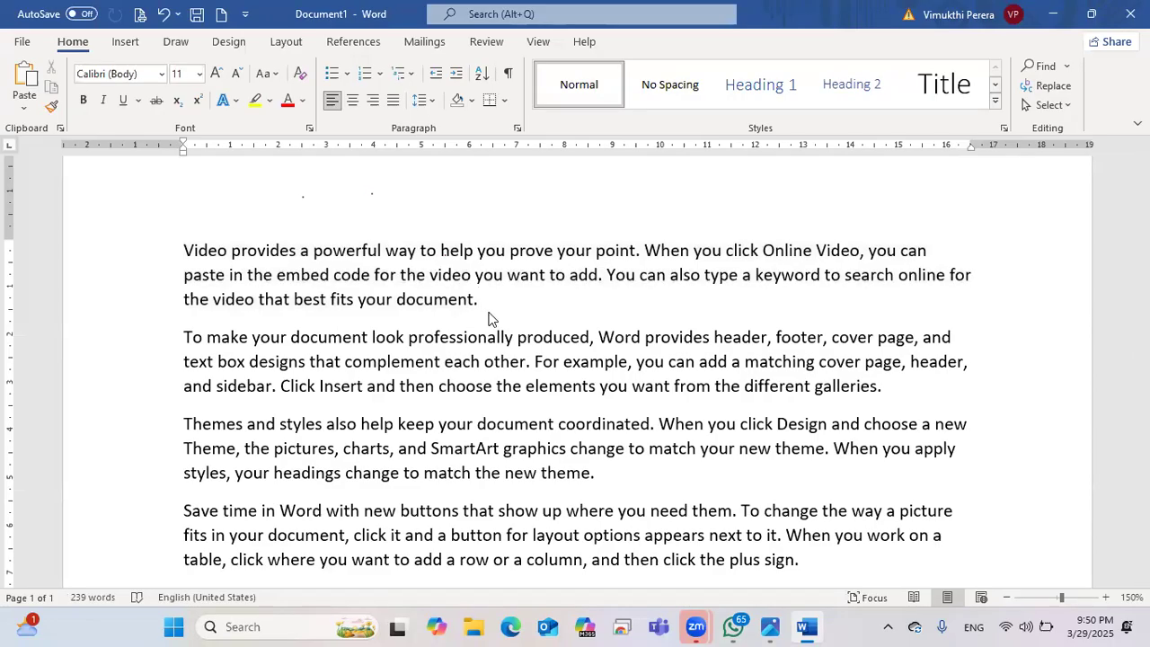
left_click(592, 282)
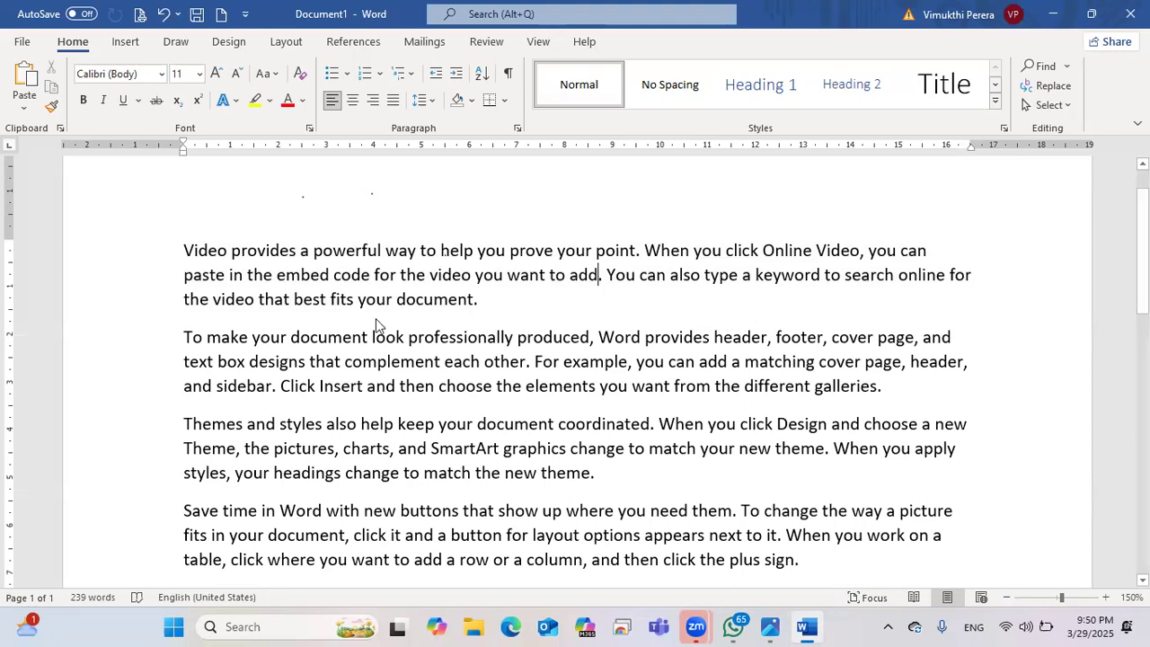
left_click(194, 250)
left_click_drag(216, 258, 929, 258)
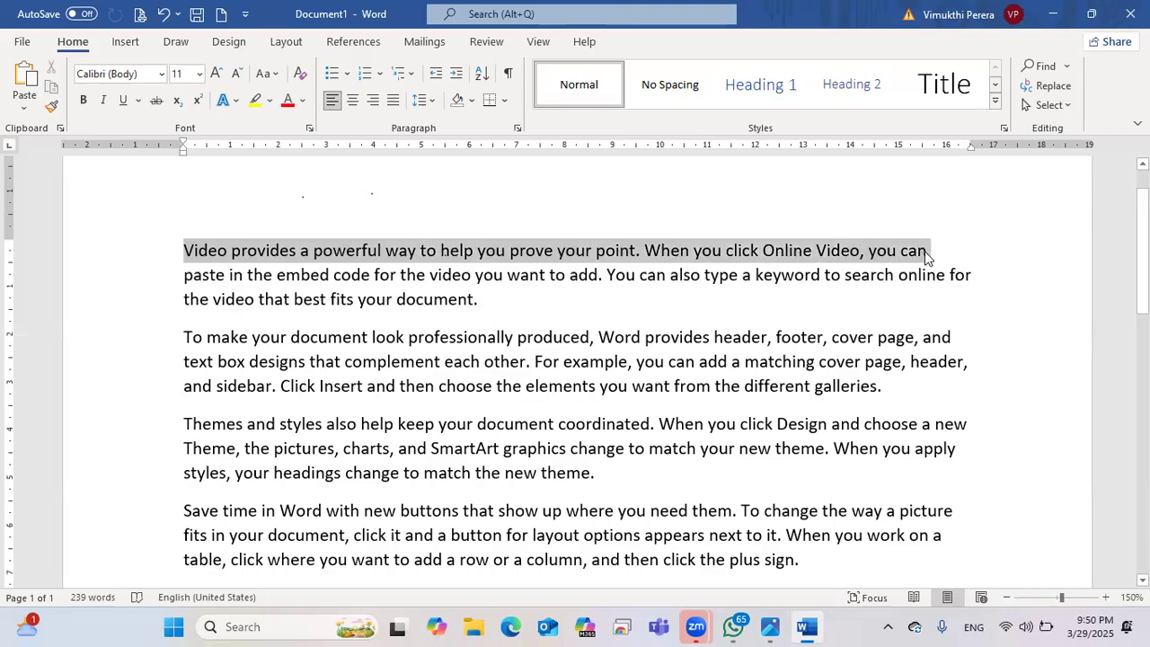
left_click(928, 257)
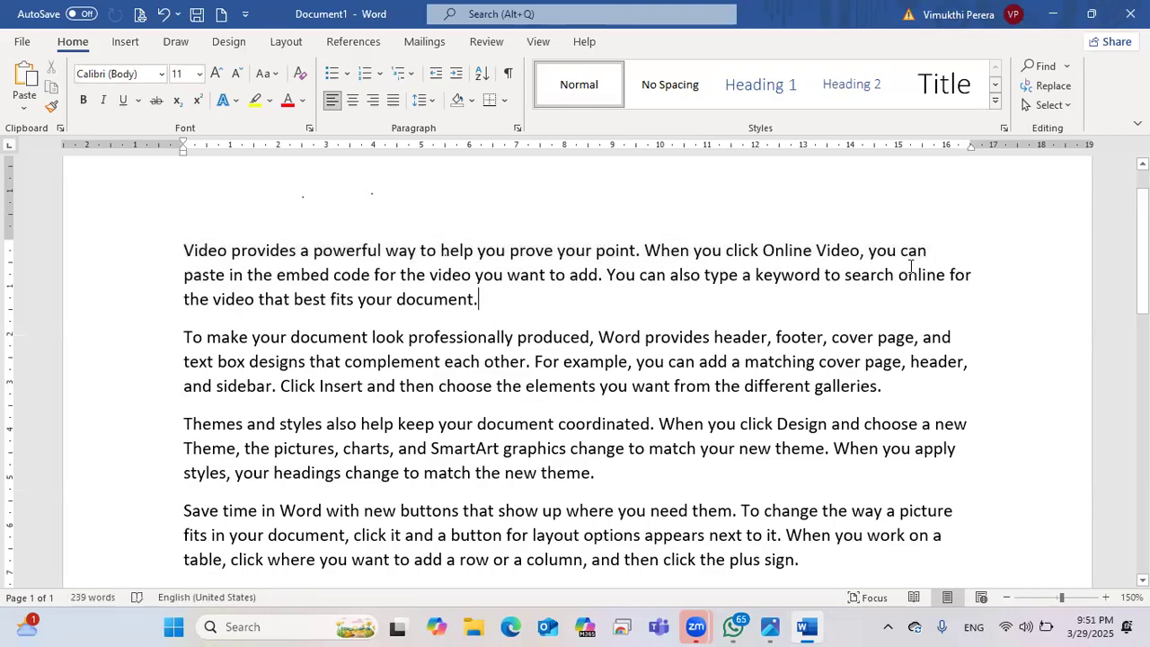
left_click_drag(936, 246, 487, 262)
left_click_drag(569, 277, 202, 279)
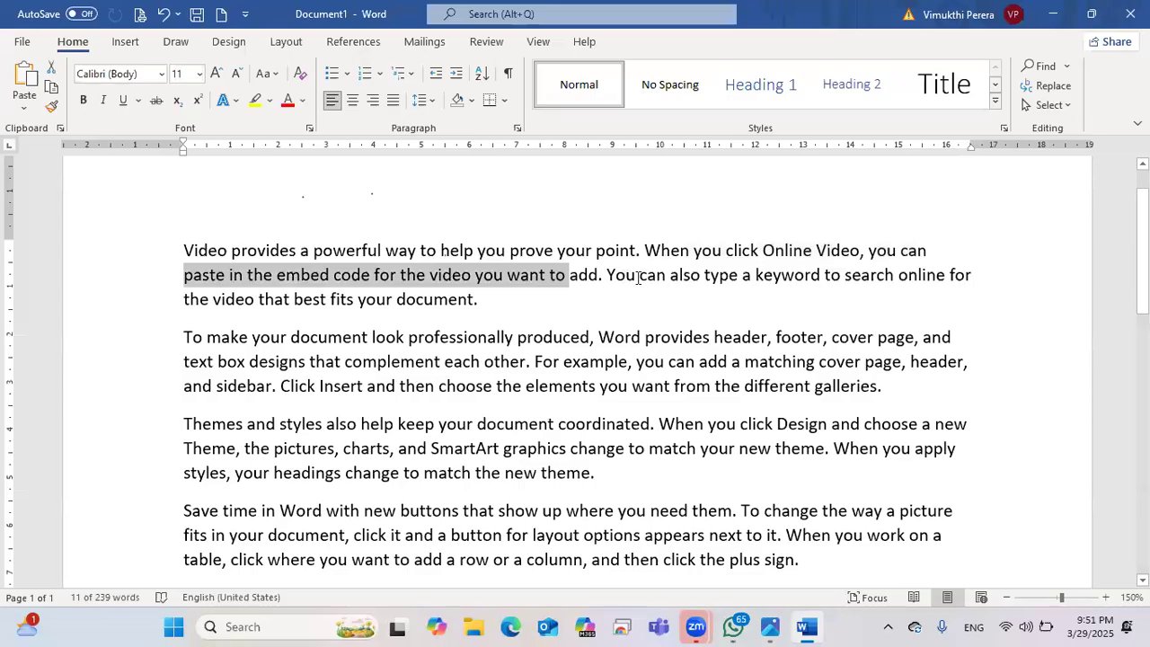
left_click_drag(607, 275, 948, 276)
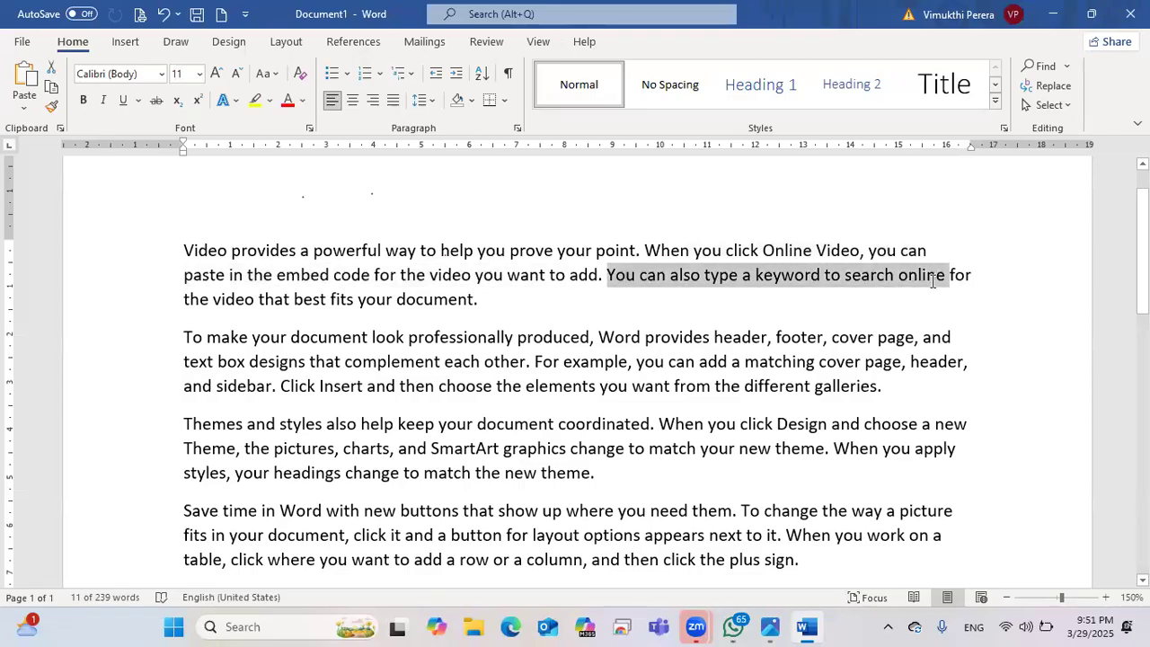
left_click_drag(183, 338, 950, 338)
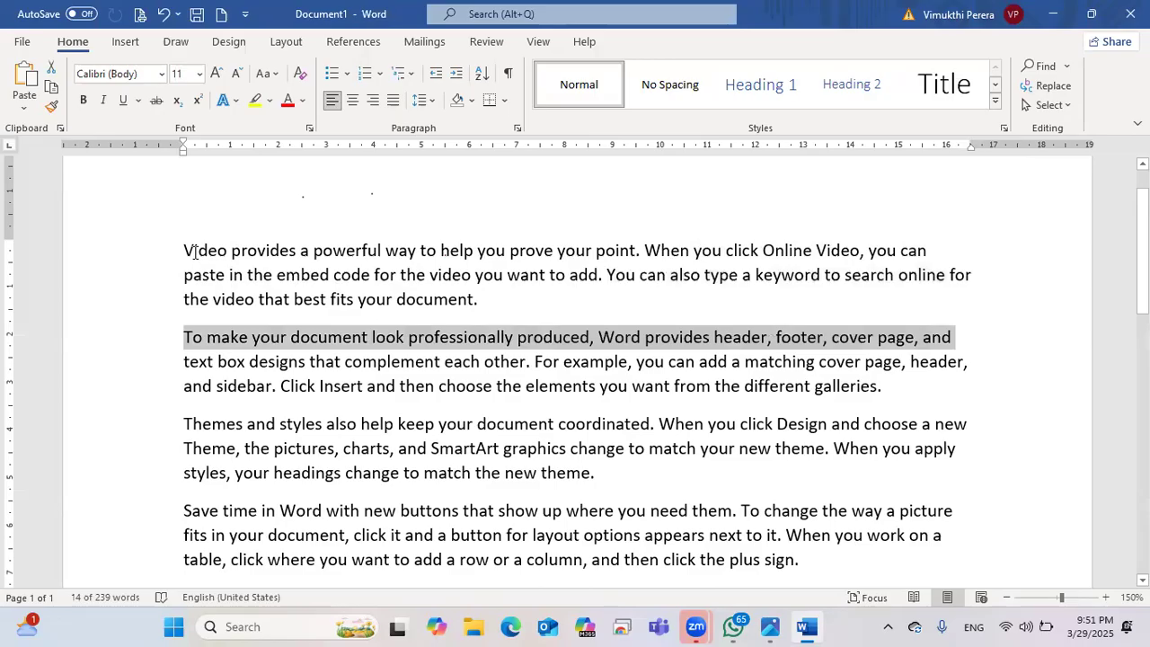
left_click(195, 252)
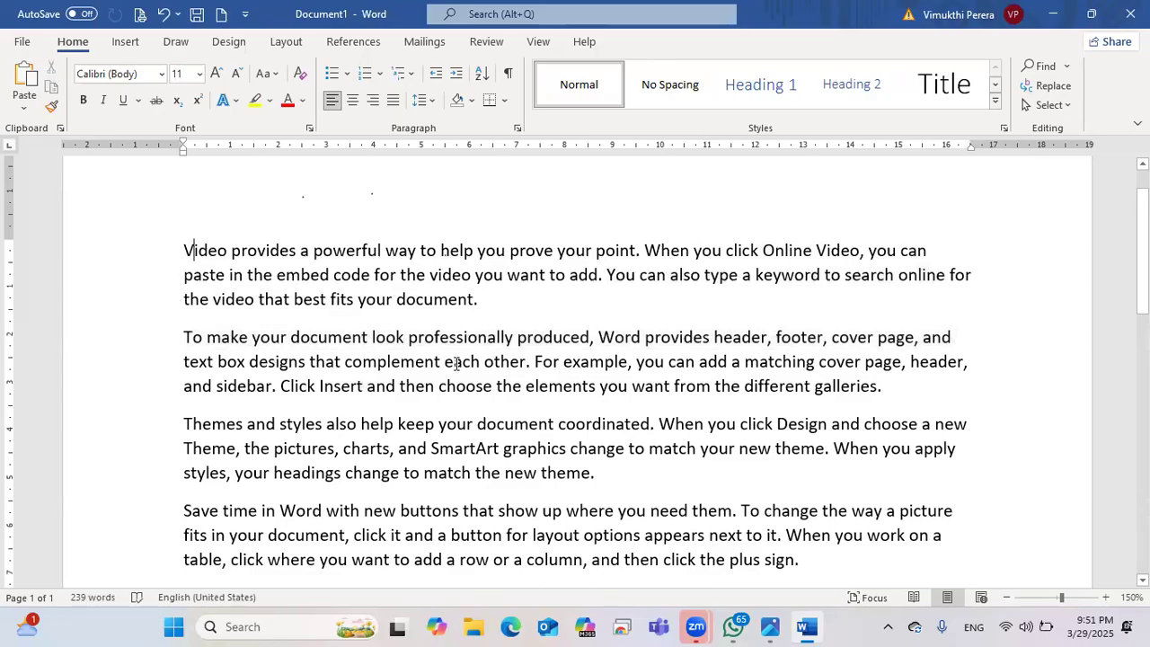
scroll(719, 267, "down", 3)
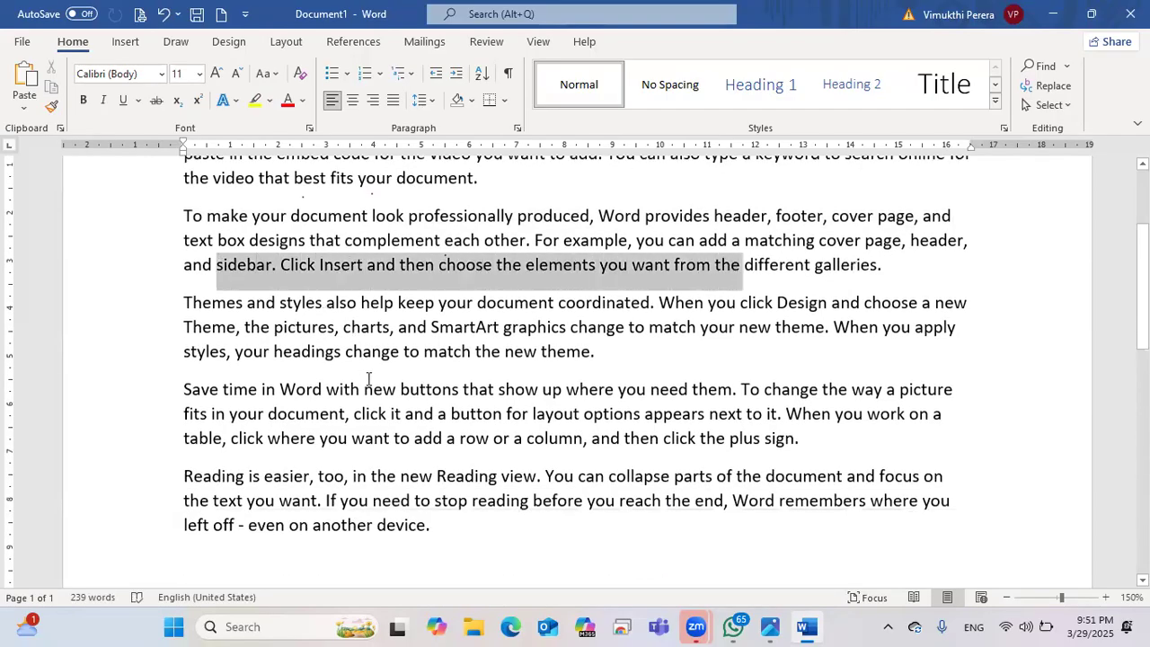
left_click_drag(389, 443, 780, 449)
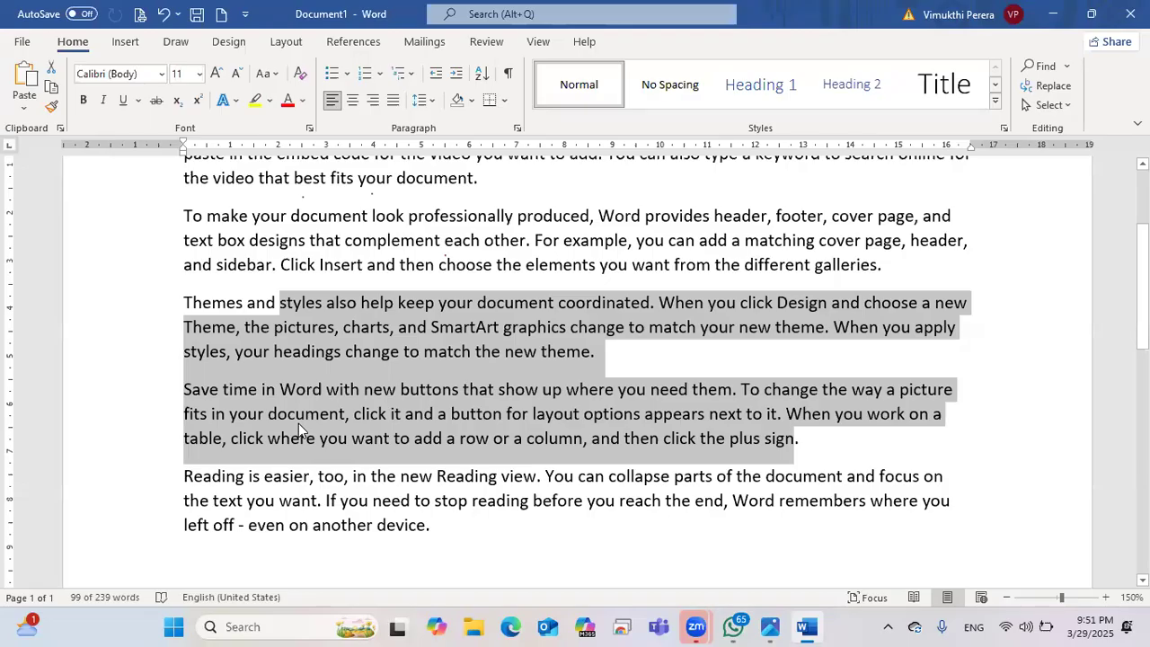
left_click(250, 321)
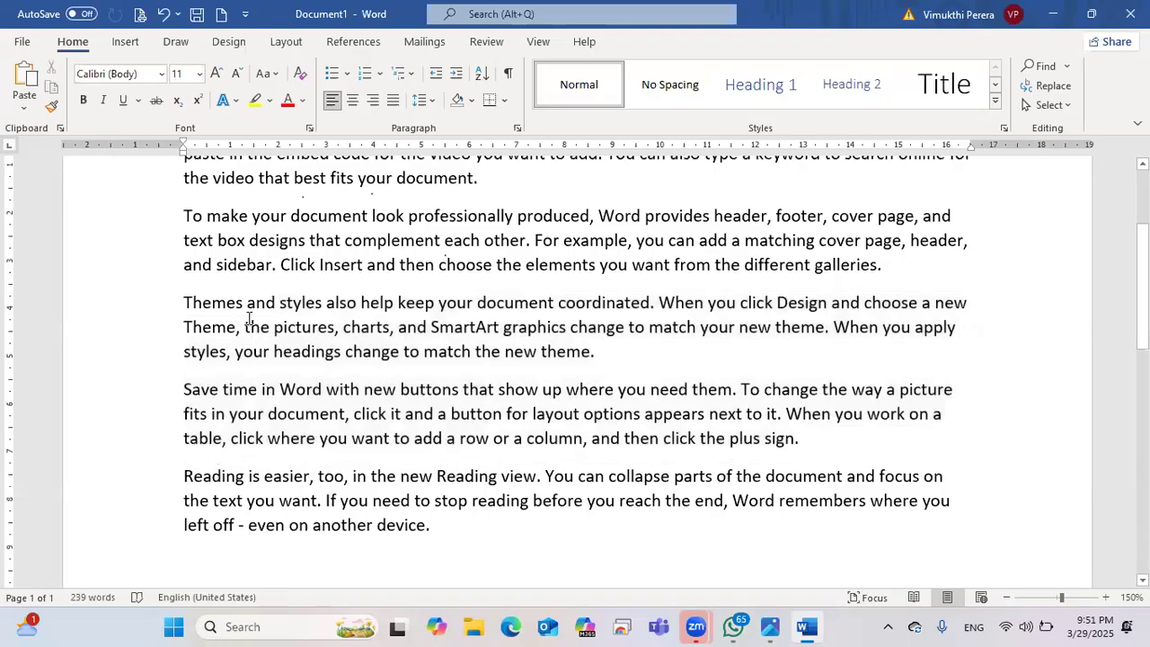
scroll(250, 320, "up", 2)
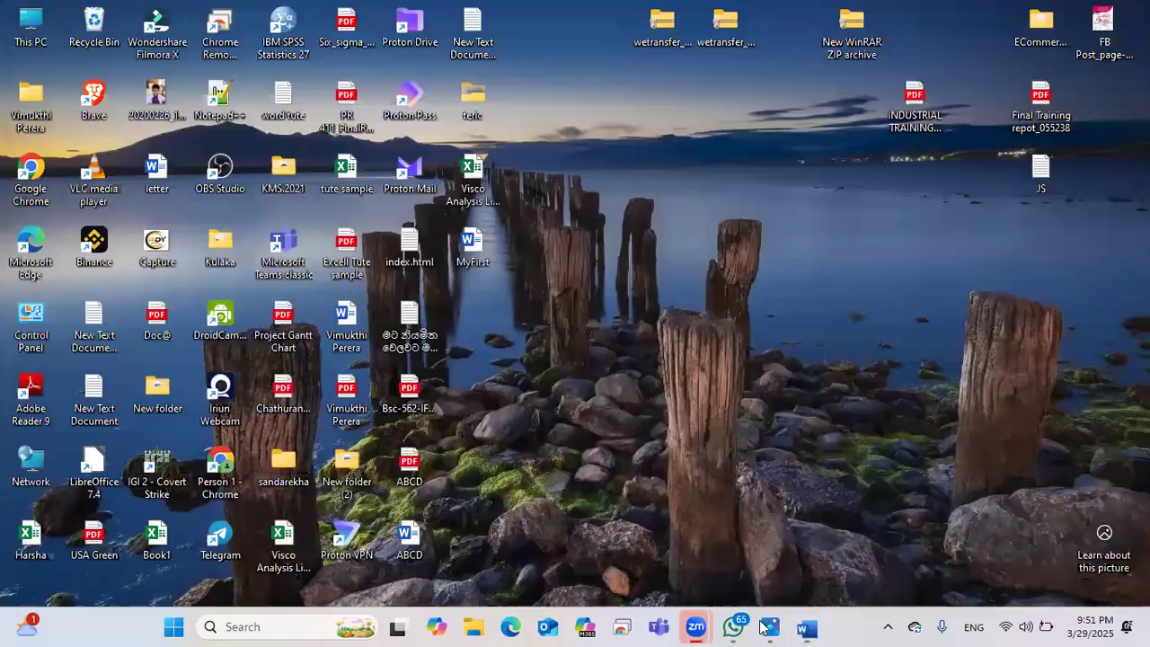
Step: Circle the right Shift key in red and draw a red line to the arrow keys
left_click(770, 626)
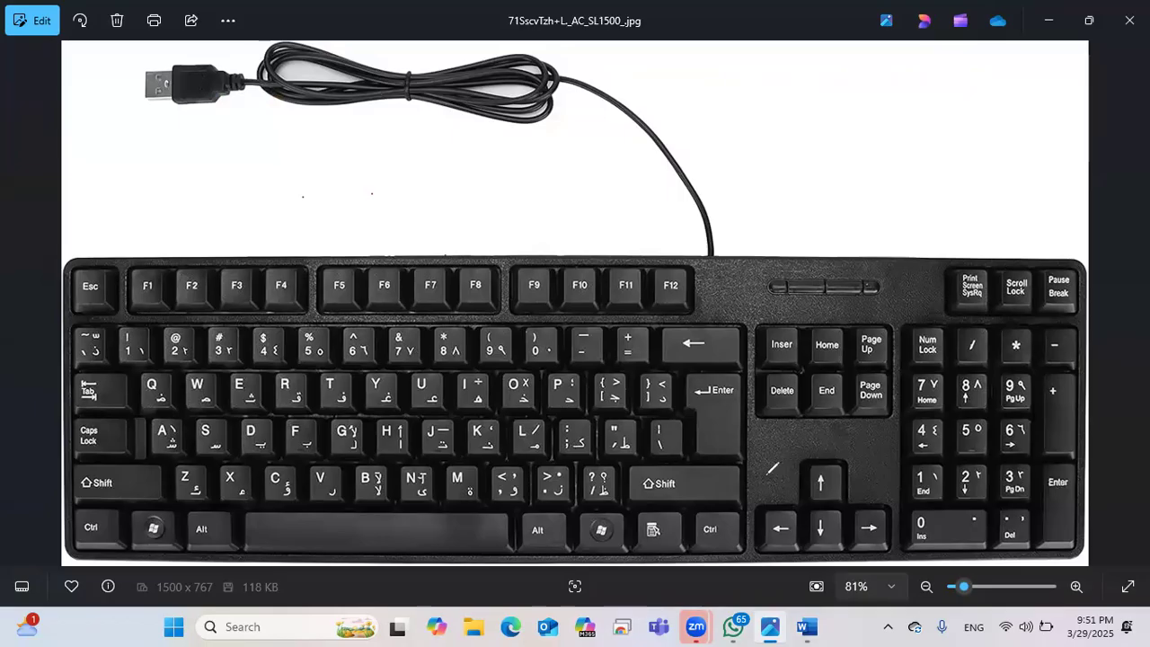
mouse_move(646, 480)
left_mouse_down()
mouse_move(716, 478)
mouse_move(674, 500)
mouse_move(645, 485)
left_mouse_up()
mouse_move(717, 484)
left_mouse_down()
mouse_move(805, 484)
mouse_move(834, 490)
mouse_move(845, 508)
left_mouse_up()
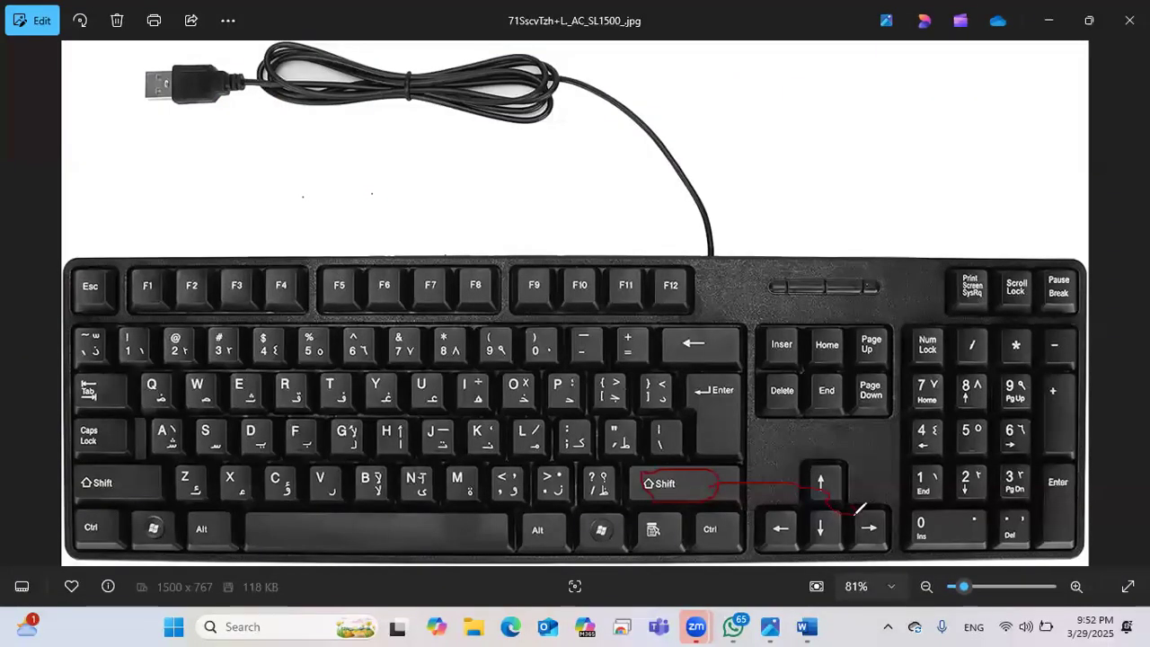
left_click_drag(844, 512, 859, 513)
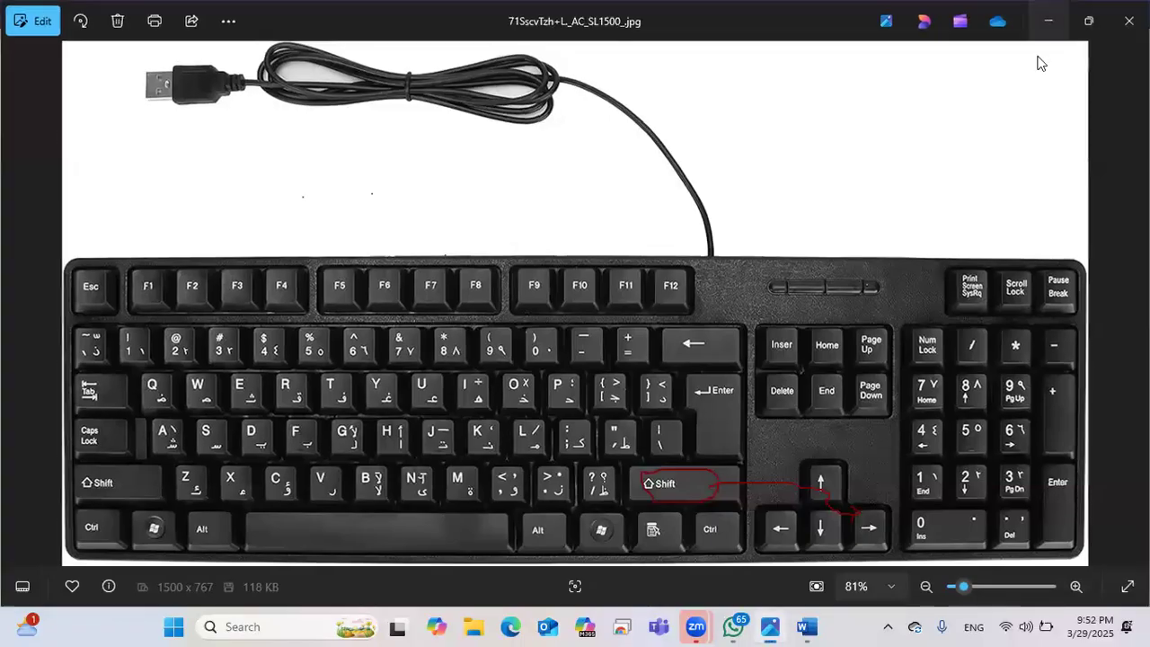
key("super+Down")
key("super+Down")
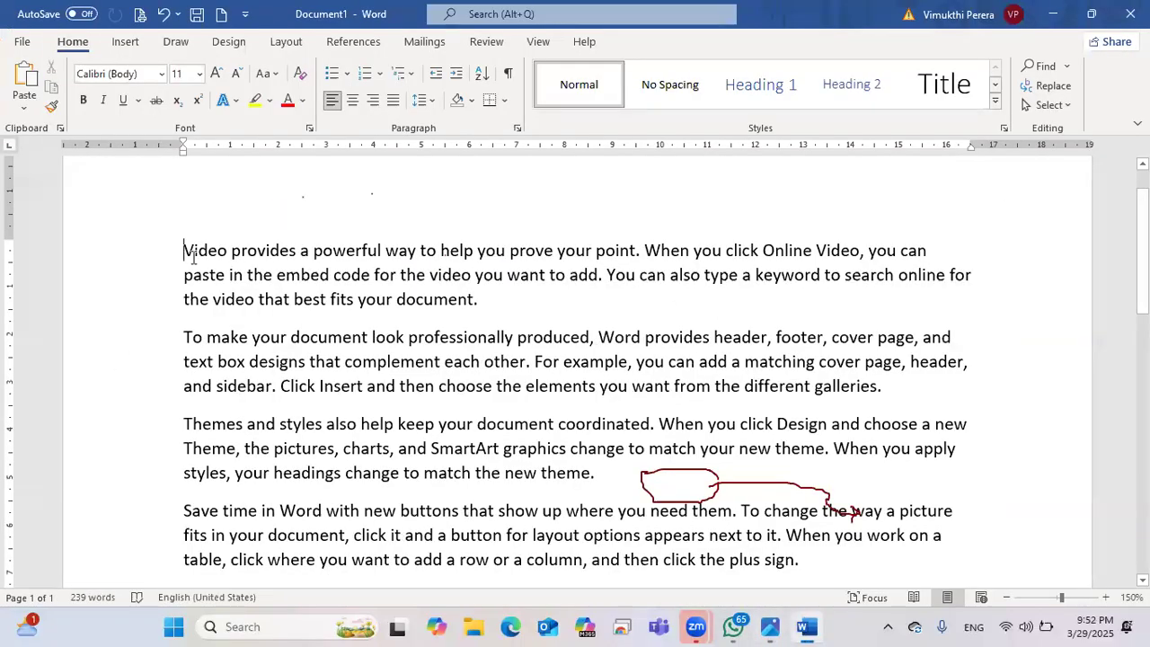
Step: Grow a selection through the first paragraph with Shift+Right, Shift+Down and Shift+Up, then deselect it
key("shift+Right")
key("shift+Right")
key("shift+Right")
key("shift+Right")
key("shift+Right")
key("shift+Right")
key("shift+Right")
key("shift+Right")
key("shift+Right")
key("shift+Right")
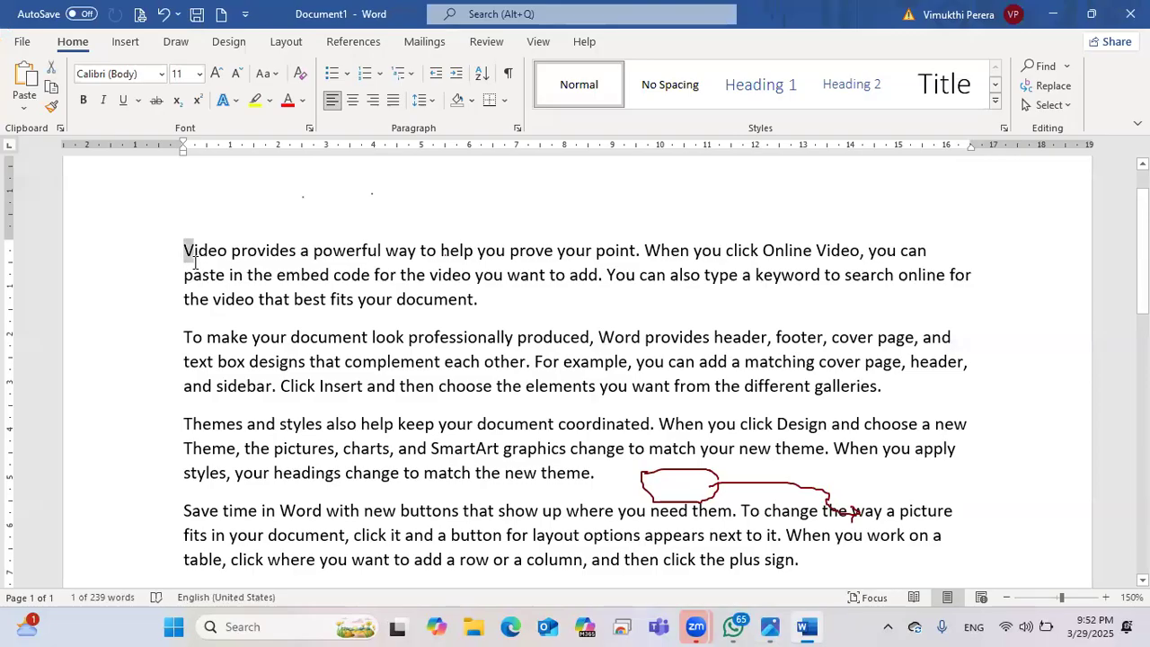
key("shift+Right")
key("shift+Right")
key("shift+Right")
key("shift+Right")
key("shift+Right")
key("shift+Right")
key("shift+Right")
key("shift+Right")
key("shift+Right")
key("shift+Right")
key("shift+Right")
key("shift+Right")
key("shift+Right")
key("shift+Right")
key("shift+Right")
key("shift+Right")
key("shift+Right")
key("shift+Right")
key("shift+Right")
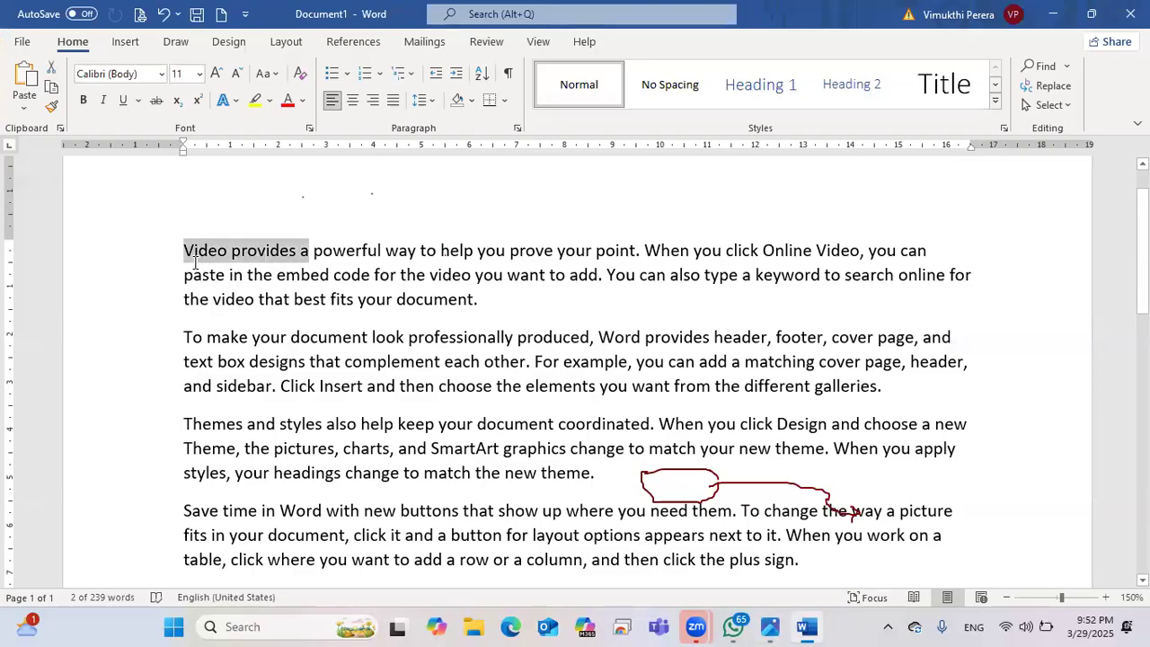
key("shift+Right")
key("shift+Right")
key("shift+Right")
key("shift+Right")
key("shift+Right")
key("shift+Right")
key("shift+Right")
key("shift+Right")
key("shift+Right")
key("shift+Right")
key("shift+Right")
key("shift+Right")
key("shift+Right")
key("shift+Right")
key("shift+Right")
key("shift+Right")
key("shift+Right")
key("shift+Right")
key("shift+Right")
key("shift+Right")
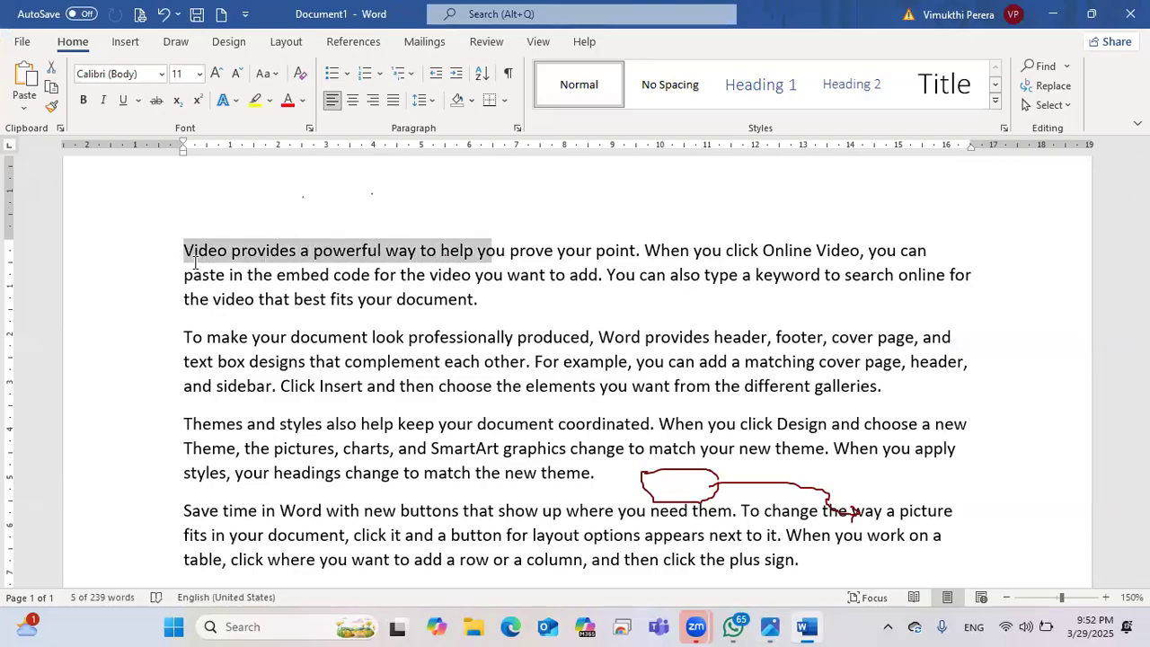
key("shift+Right")
key("shift+Right")
key("shift+Right")
key("shift+Right")
key("shift+Right")
key("shift+Right")
key("shift+Right")
key("shift+Right")
key("shift+Right")
key("shift+Right")
key("shift+Right")
key("shift+Right")
key("shift+Right")
key("shift+Right")
key("shift+Right")
key("shift+Right")
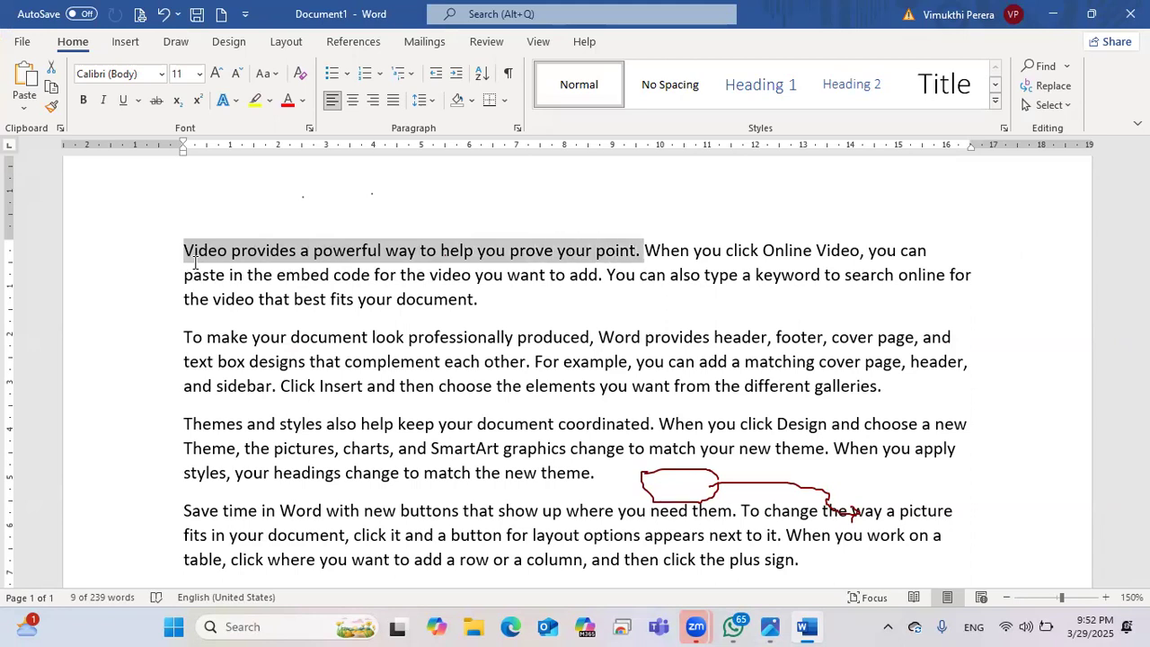
key("shift+Right")
key("shift+Right")
key("shift+Right")
key("shift+Right")
key("shift+Right")
key("shift+Right")
key("shift+Right")
key("shift+Right")
key("shift+Right")
key("shift+Right")
key("shift+Right")
key("shift+Right")
key("shift+Right")
key("shift+Right")
key("shift+Right")
key("shift+Right")
key("shift+Right")
key("shift+Right")
key("shift+Right")
key("shift+Right")
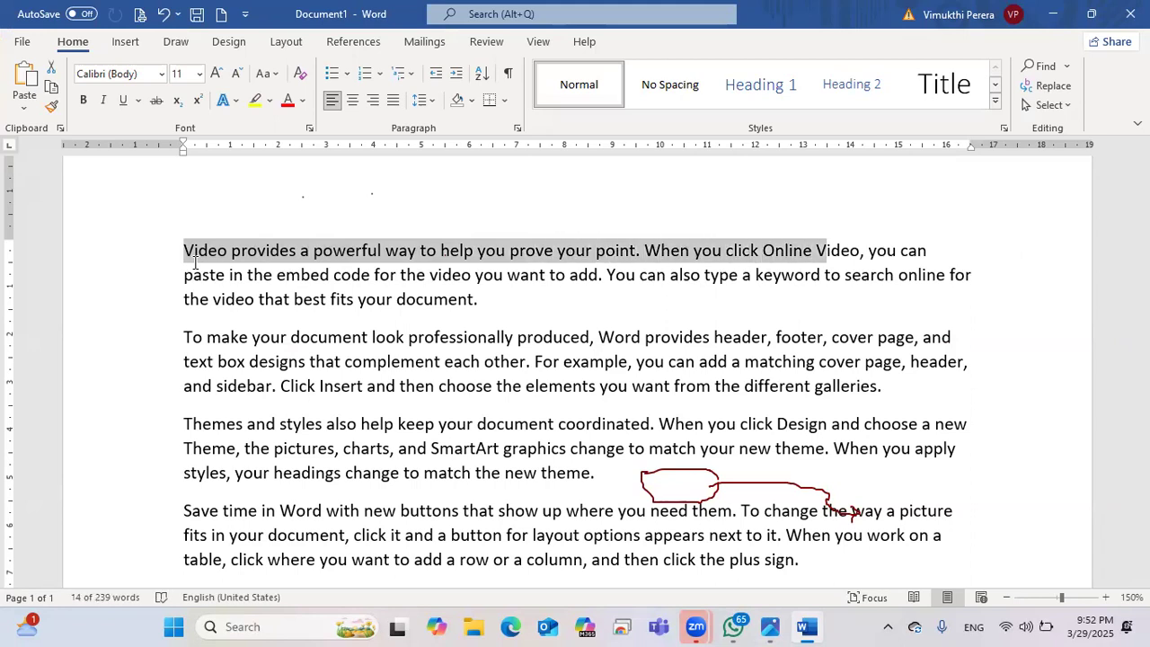
key("shift+Right")
key("shift+Right")
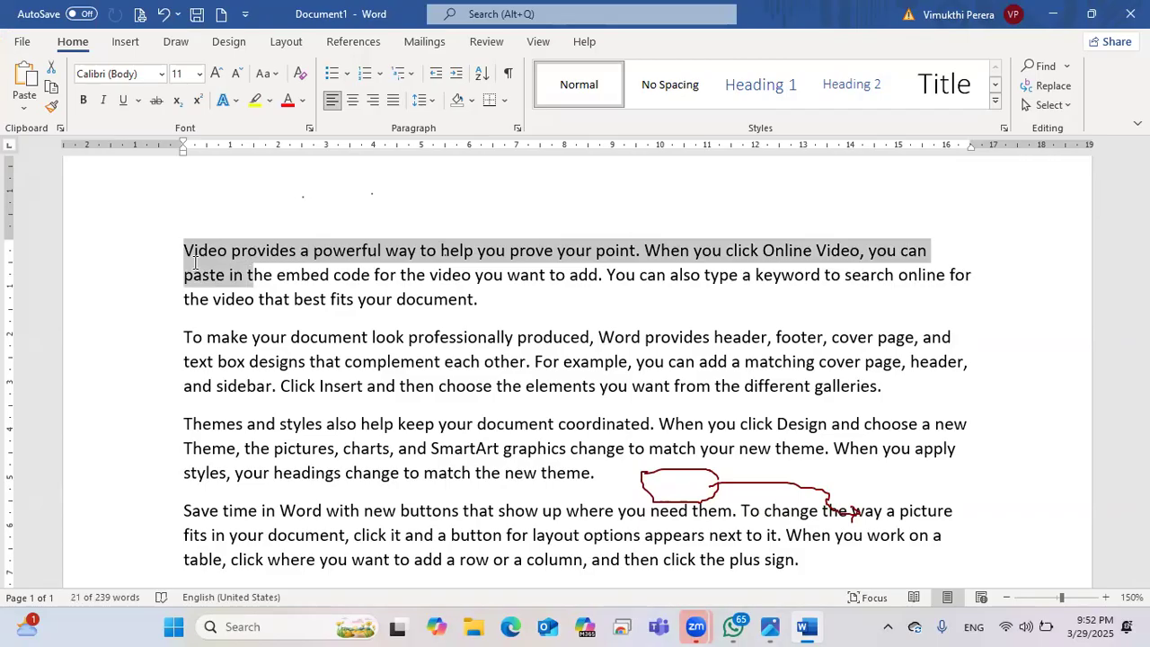
key("shift+Down")
key("shift+Down")
key("shift+Down")
key("shift+Down")
key("shift+Down")
key("shift+Down")
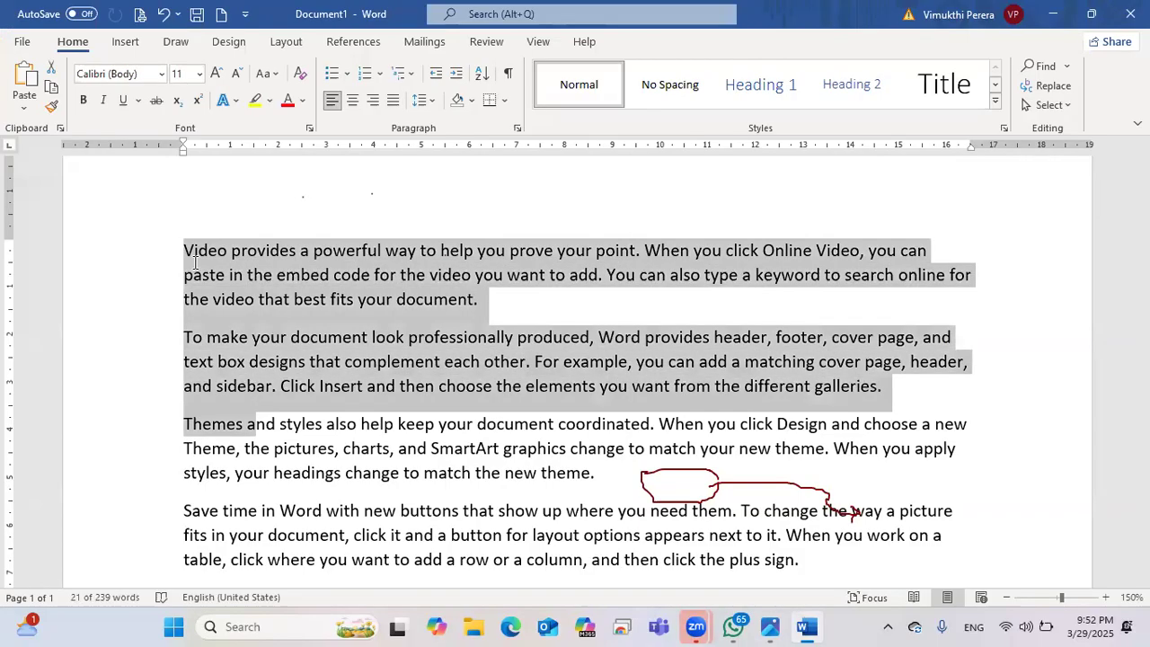
key("shift+Up")
key("shift+Up")
key("shift+Up")
key("shift+Up")
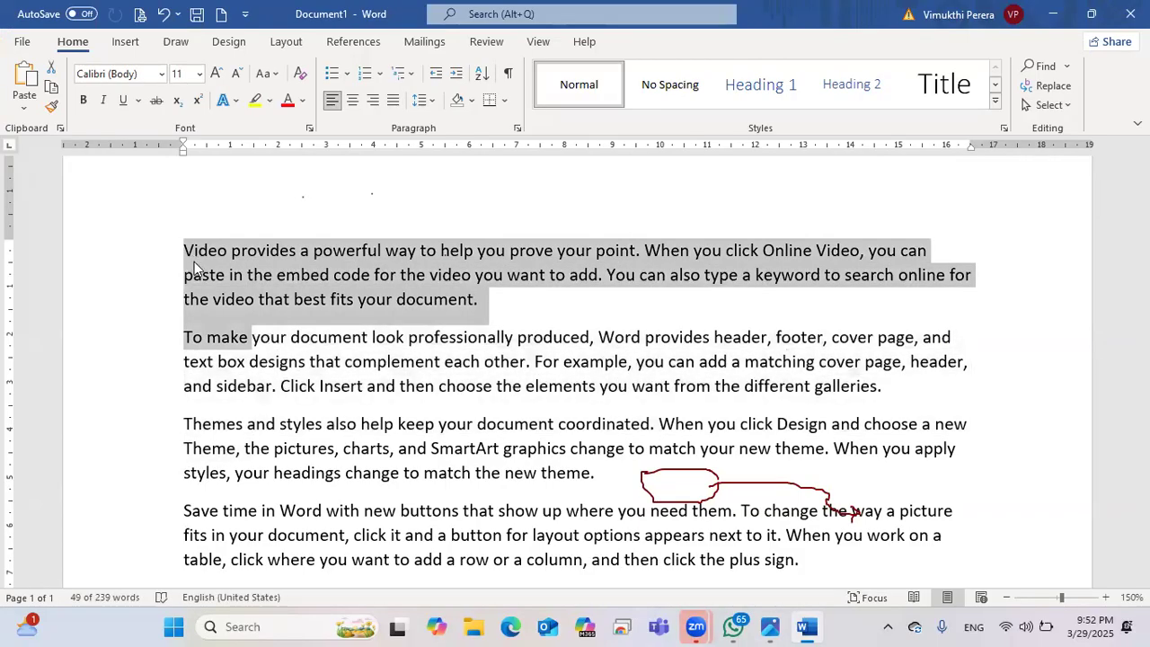
left_click(735, 338)
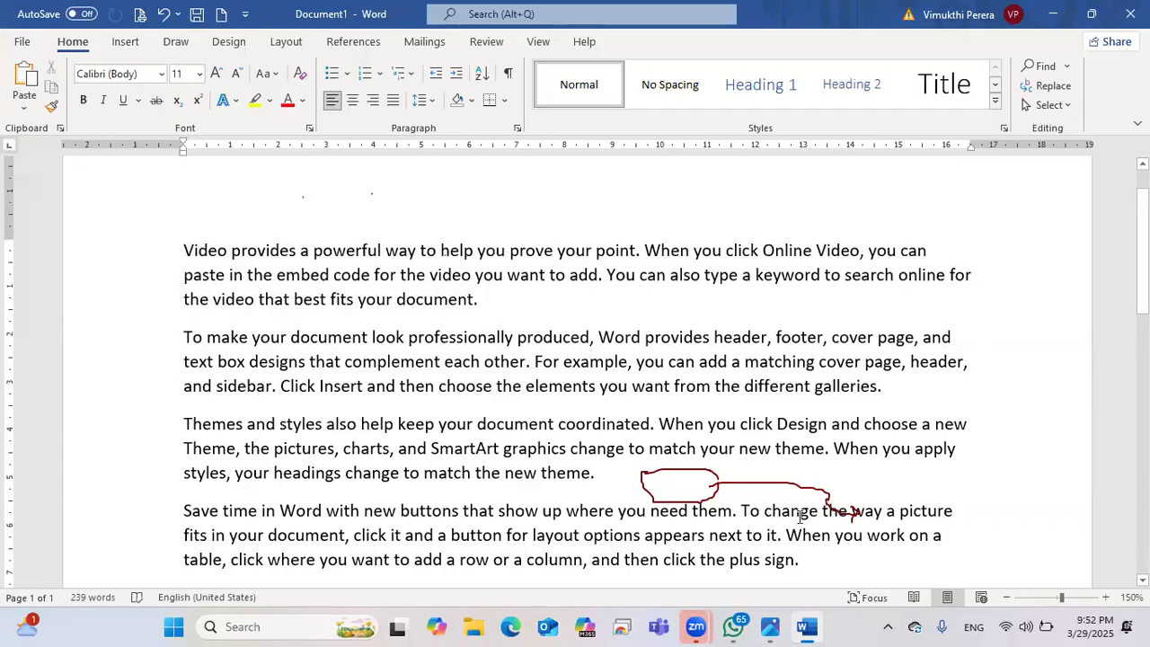
key("alt+Tab")
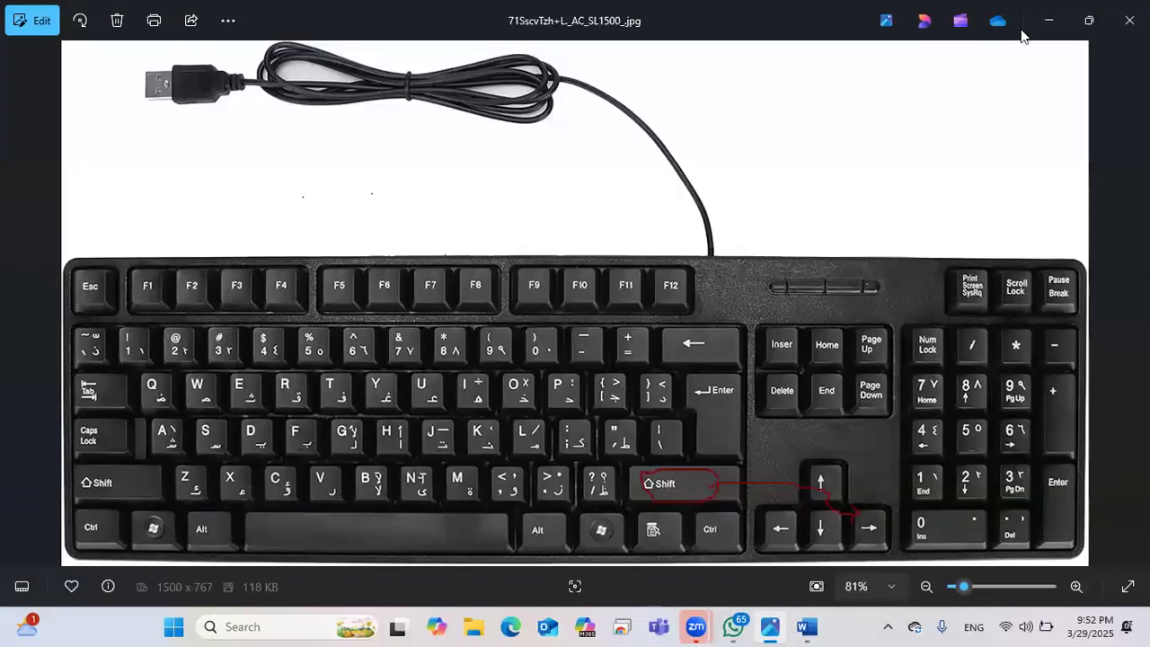
Step: Circle the left-arrow key in red on the keyboard photo and return to Word
mouse_move(809, 510)
left_mouse_down()
mouse_move(759, 519)
mouse_move(802, 531)
left_mouse_up()
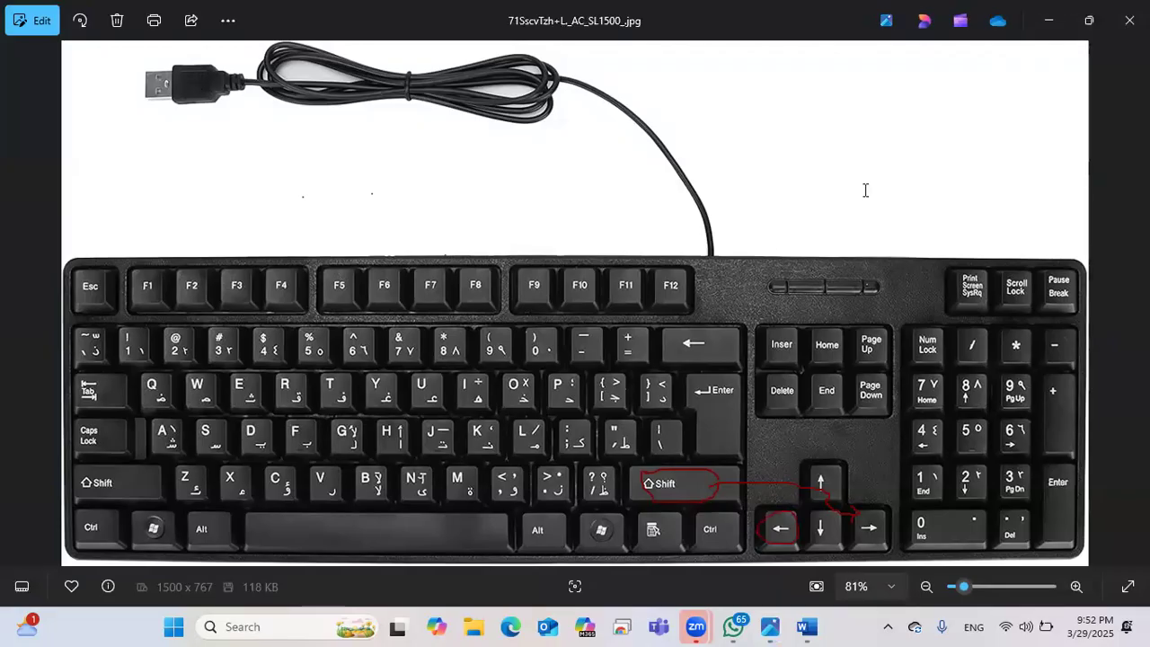
key("alt+Tab")
key("shift+Left")
key("shift+Left")
key("shift+Left")
key("shift+Left")
key("shift+Left")
key("shift+Left")
key("shift+Left")
key("shift+Left")
key("shift+Left")
key("shift+Left")
key("shift+Left")
key("shift+Left")
key("shift+Left")
key("shift+Left")
key("shift+Left")
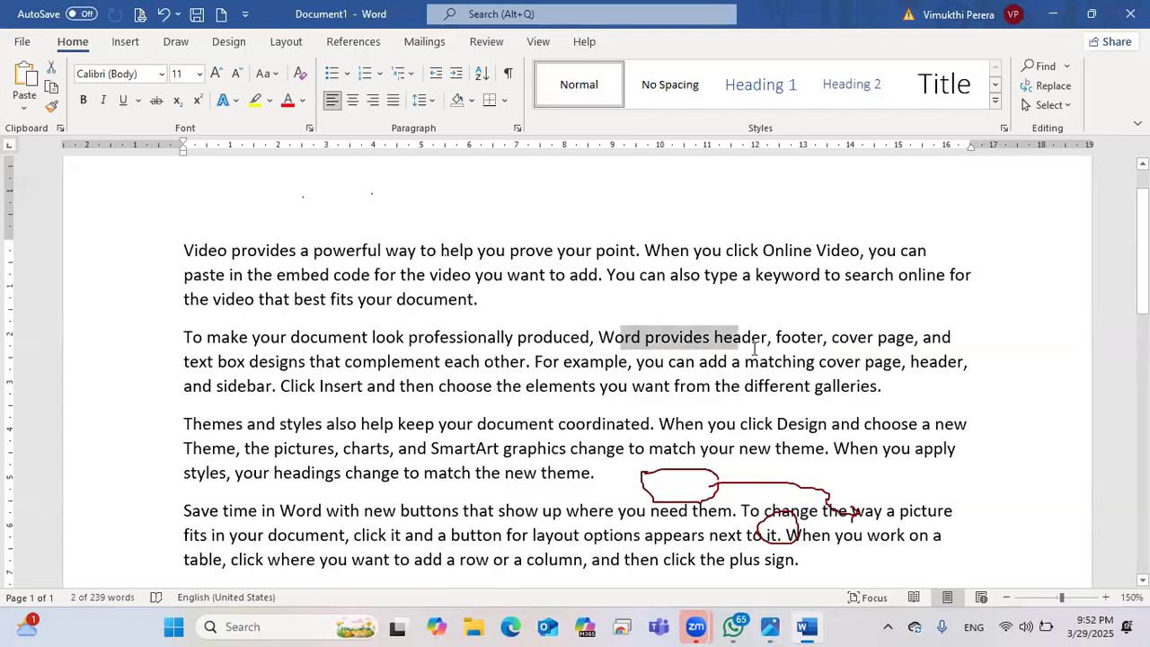
Step: Select the 'Themes' and 'Save time' paragraphs together by dragging across them
key("shift+Left")
key("shift+Left")
key("shift+Left")
key("shift+Left")
key("shift+Left")
key("shift+Left")
key("shift+Left")
key("shift+Left")
key("shift+Left")
key("shift+Left")
key("shift+Left")
key("shift+Left")
key("shift+Left")
key("shift+Left")
key("shift+Left")
key("shift+Left")
key("shift+Left")
key("shift+Left")
key("shift+Left")
key("shift+Left")
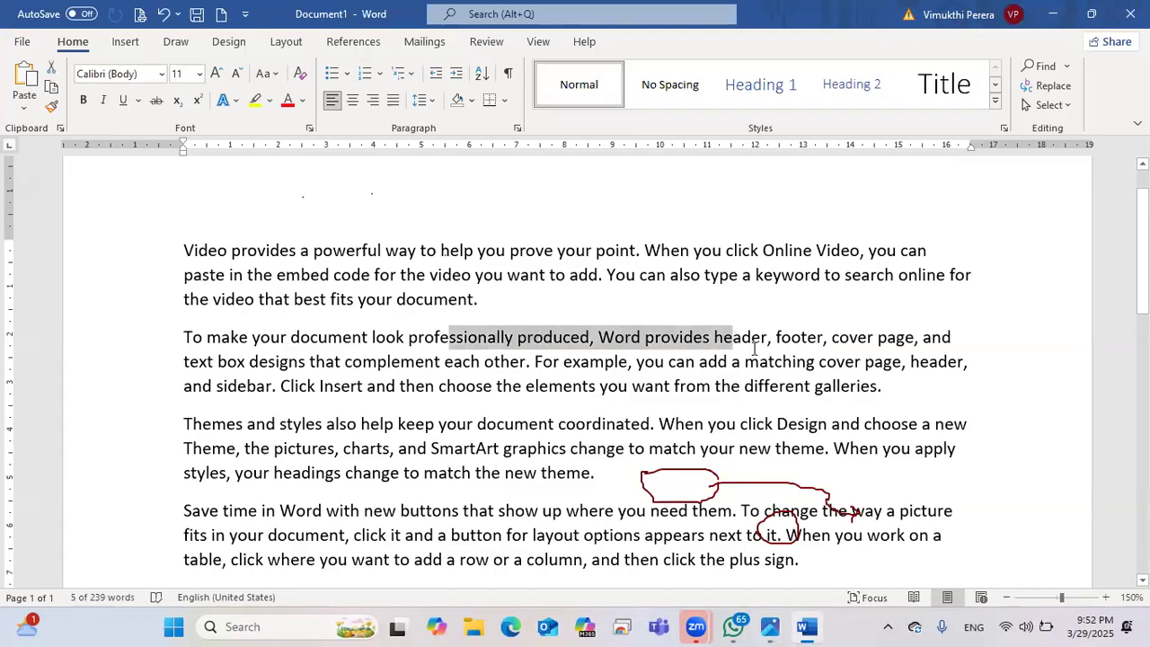
key("shift+Left")
key("shift+Left")
key("shift+Left")
key("shift+Left")
key("shift+Left")
key("shift+Left")
key("shift+Left")
key("shift+Left")
key("shift+Left")
key("shift+Left")
key("shift+Left")
key("shift+Left")
key("shift+Left")
key("shift+Left")
key("shift+Left")
key("shift+Left")
key("shift+Left")
key("shift+Left")
key("shift+Left")
key("shift+Left")
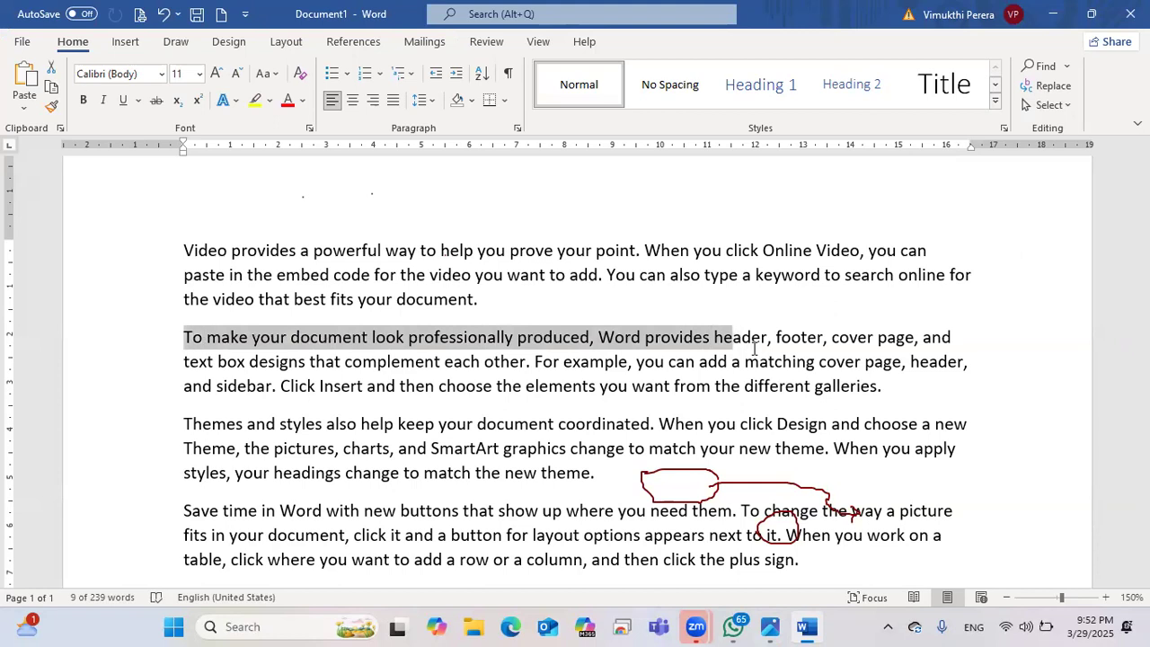
key("shift+Left")
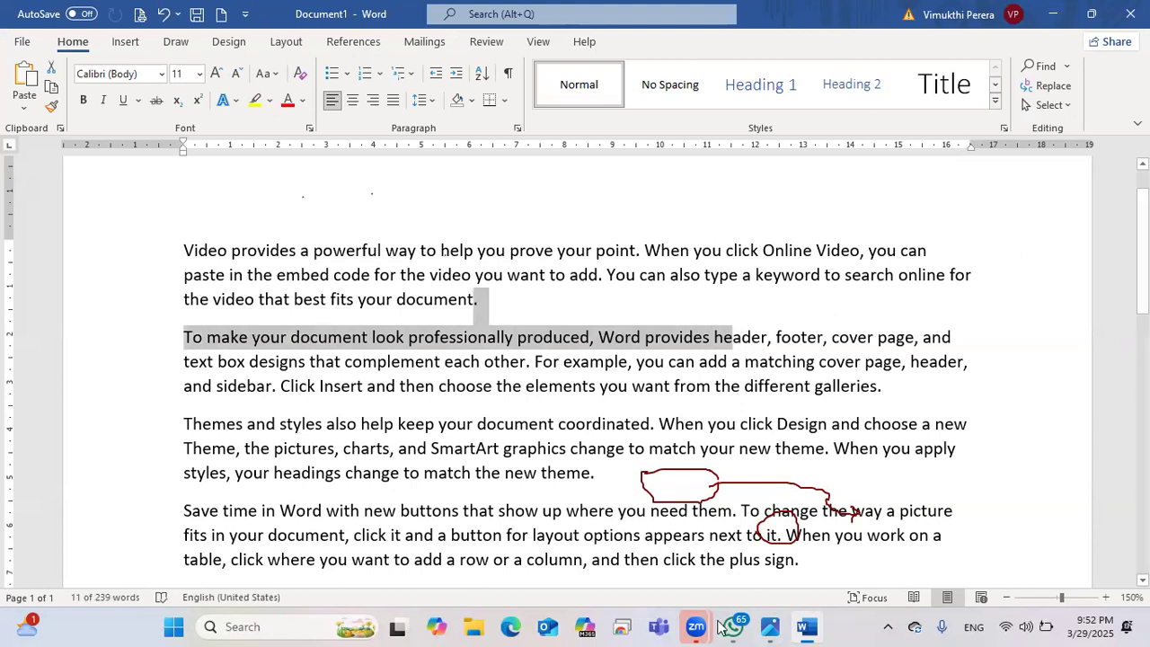
left_click_drag(1143, 257, 1142, 304)
left_click_drag(186, 263, 859, 410)
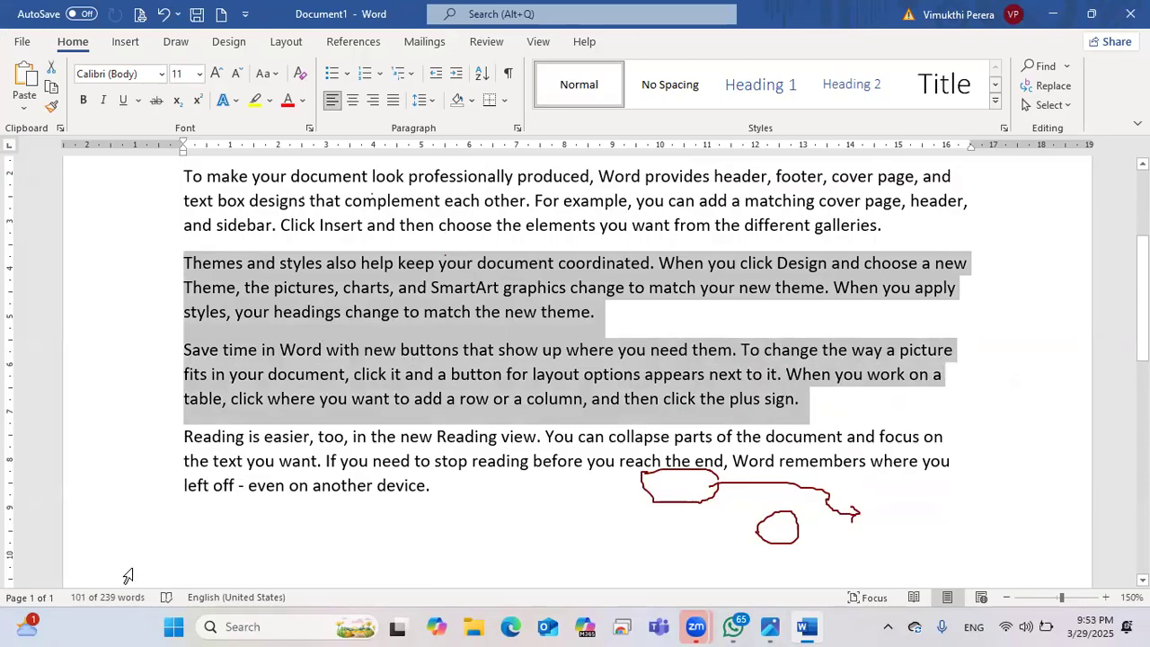
Step: Erase the red on-screen ink markings, then mark the font formatting options in red
left_click(1079, 317)
mouse_move(860, 506)
left_mouse_down()
mouse_move(713, 495)
mouse_move(866, 495)
mouse_move(790, 519)
left_mouse_up()
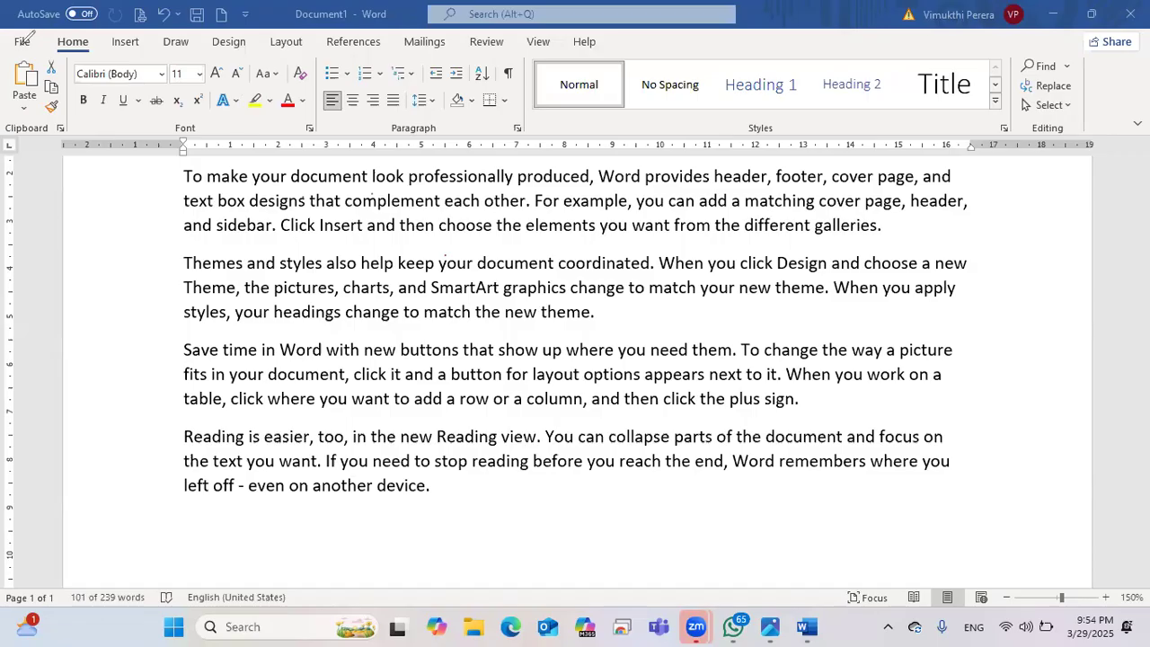
mouse_move(41, 43)
left_mouse_down()
mouse_move(68, 33)
mouse_move(99, 45)
mouse_move(66, 56)
mouse_move(47, 38)
left_mouse_up()
mouse_move(65, 133)
left_mouse_down()
mouse_move(65, 73)
mouse_move(81, 49)
mouse_move(274, 40)
mouse_move(320, 58)
mouse_move(316, 131)
mouse_move(61, 131)
left_mouse_up()
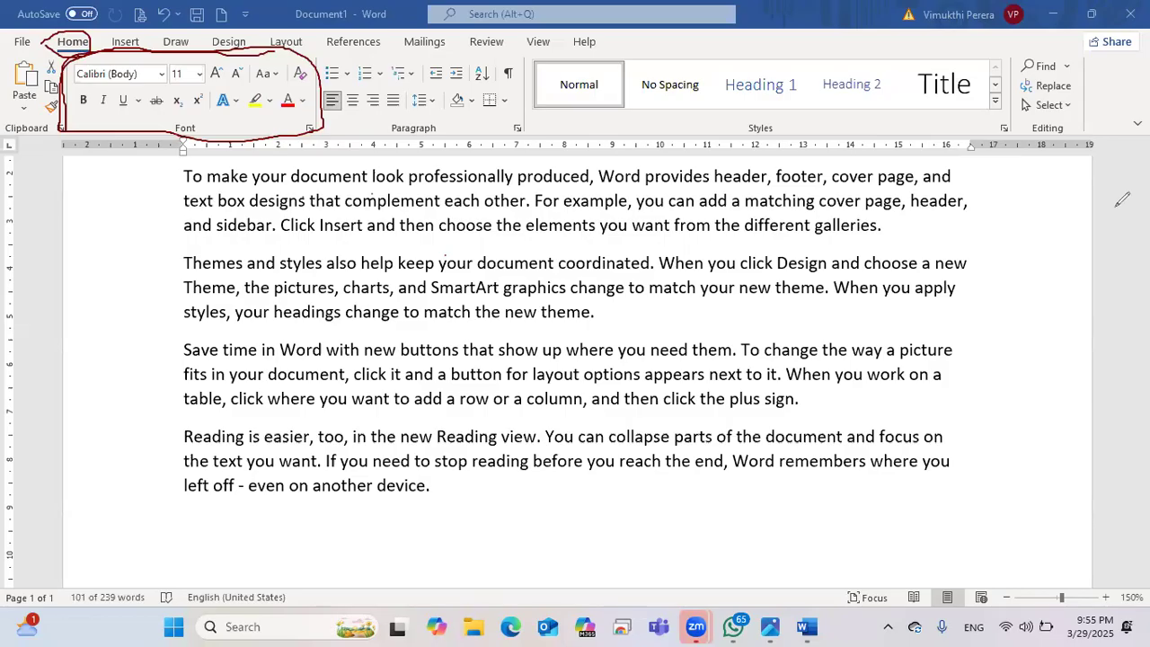
key("ctrl+z")
key("ctrl+z")
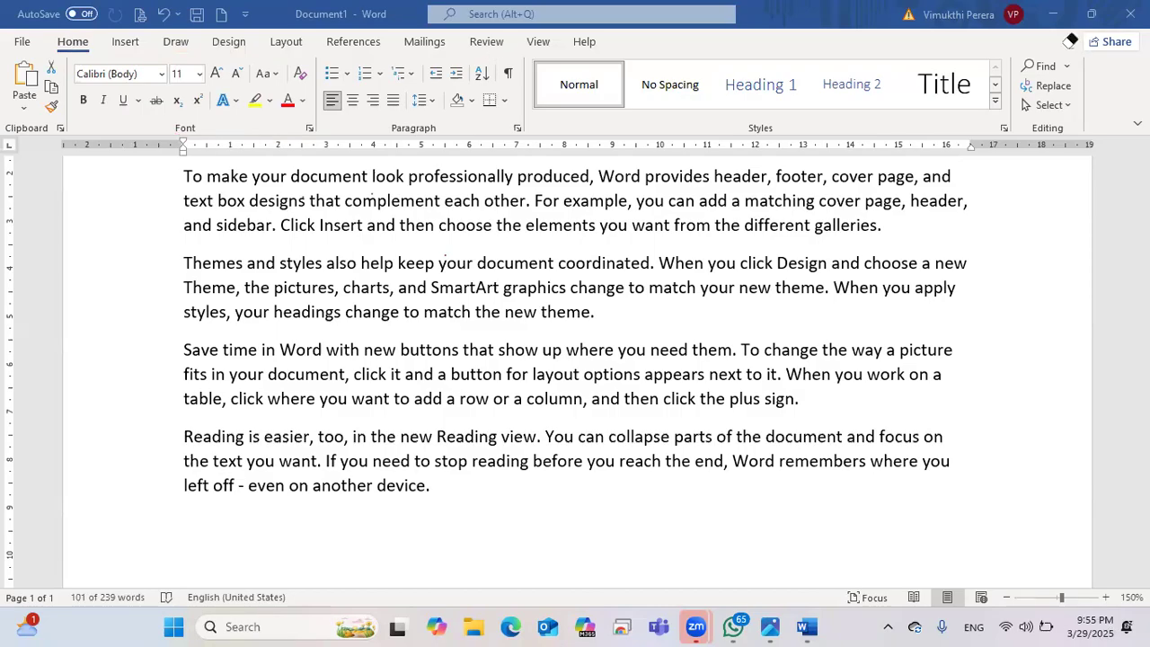
Step: Set the zoom to 90% and clear the two-paragraph selection
left_click(1007, 599)
left_click(1007, 599)
left_click(1007, 600)
left_click(1007, 599)
left_click(1007, 600)
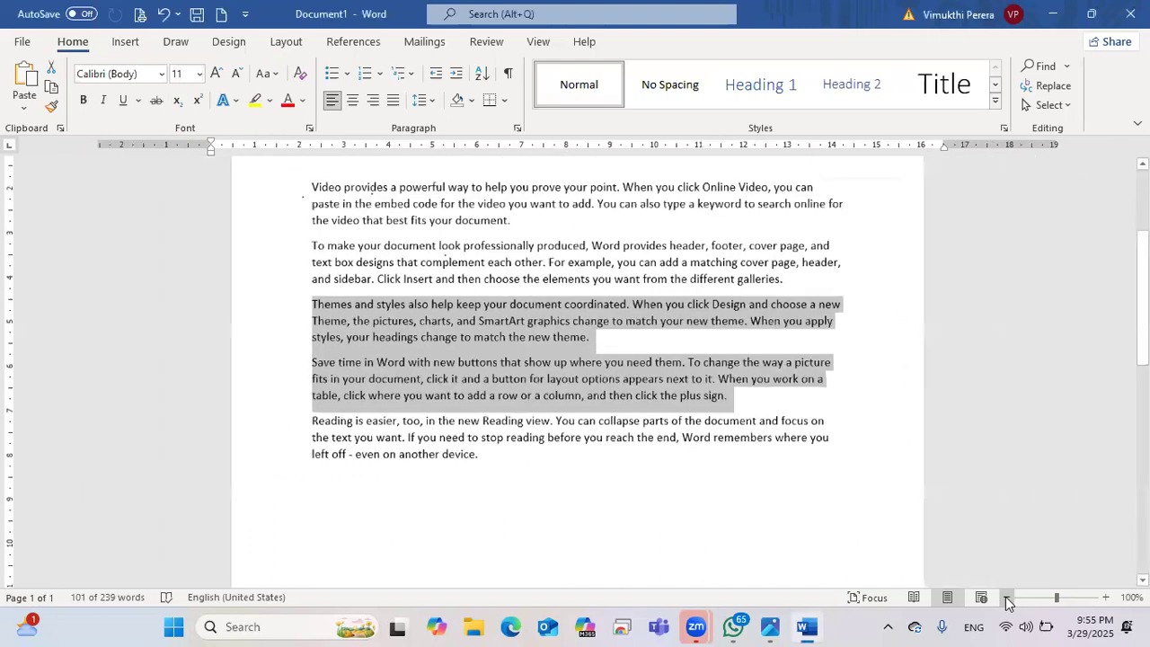
left_click(1008, 599)
left_click(1007, 600)
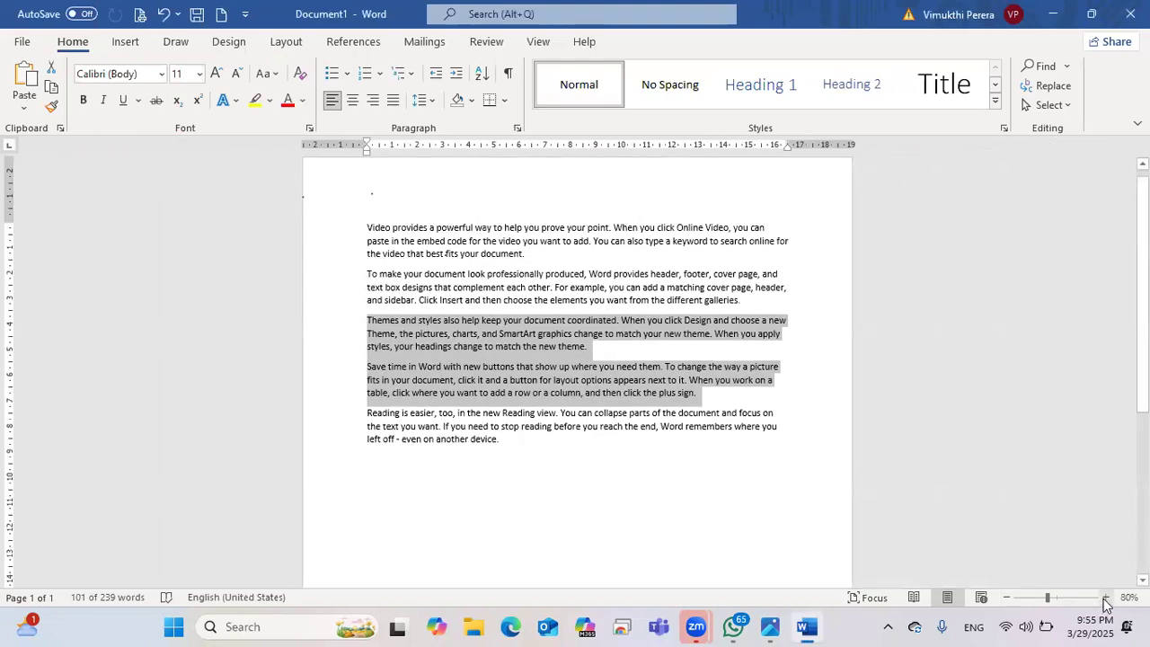
left_click(1104, 598)
left_click(778, 505)
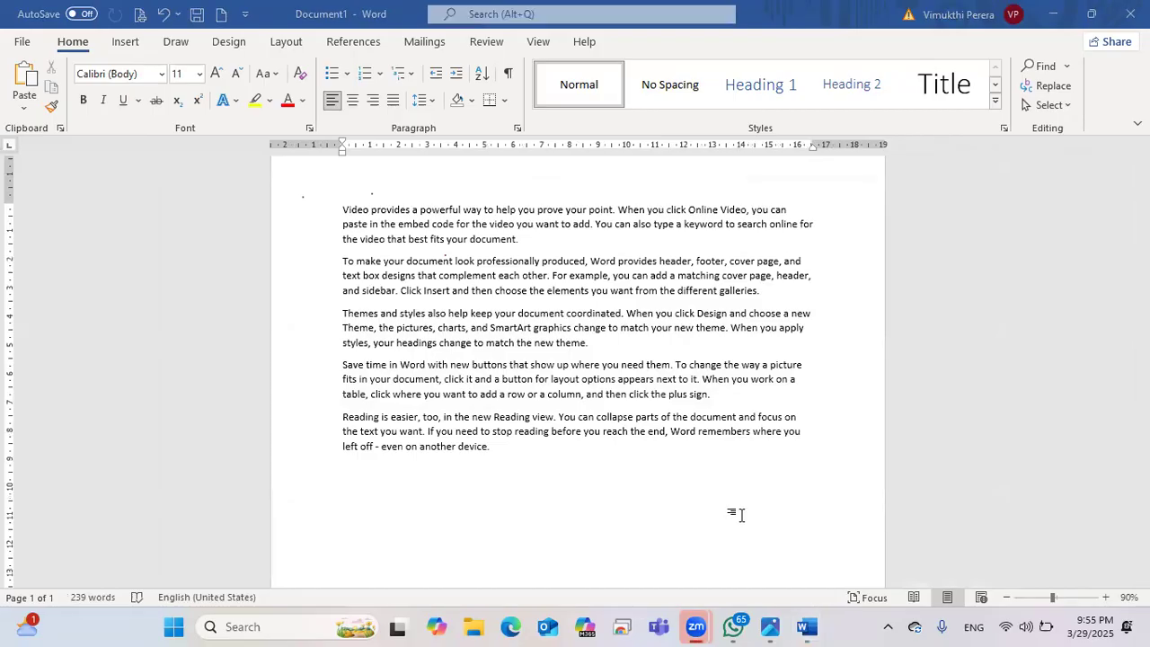
Step: Return to the Home tab and zoom the page view to 100%
scroll(741, 516, "up", 1)
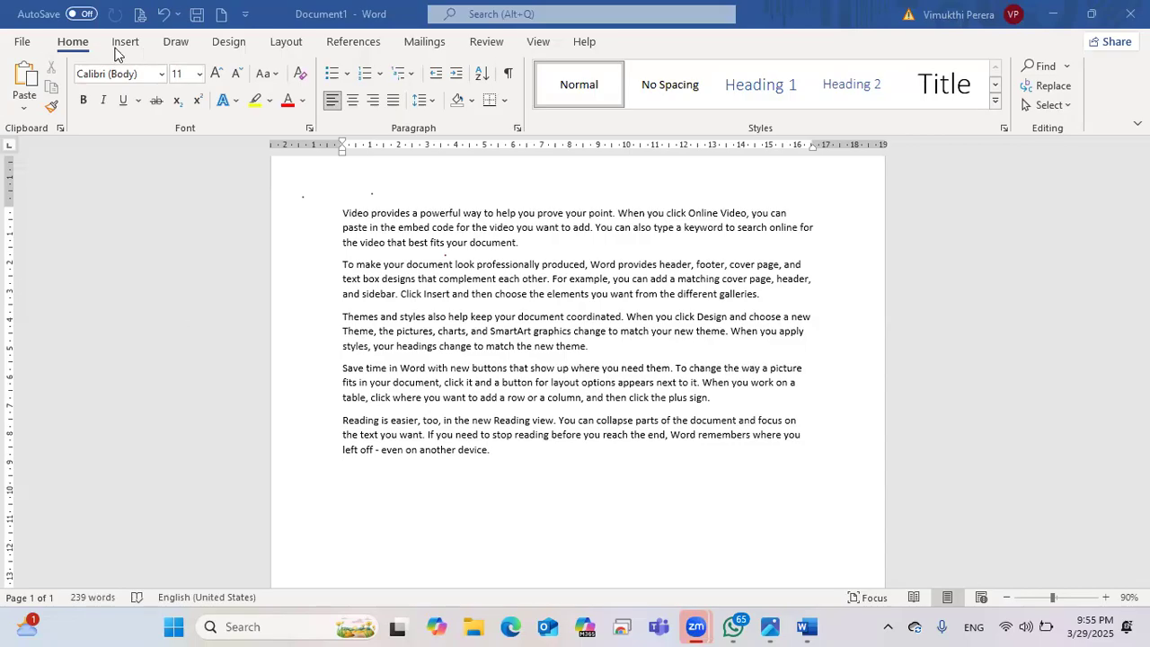
scroll(180, 45, "down", 3)
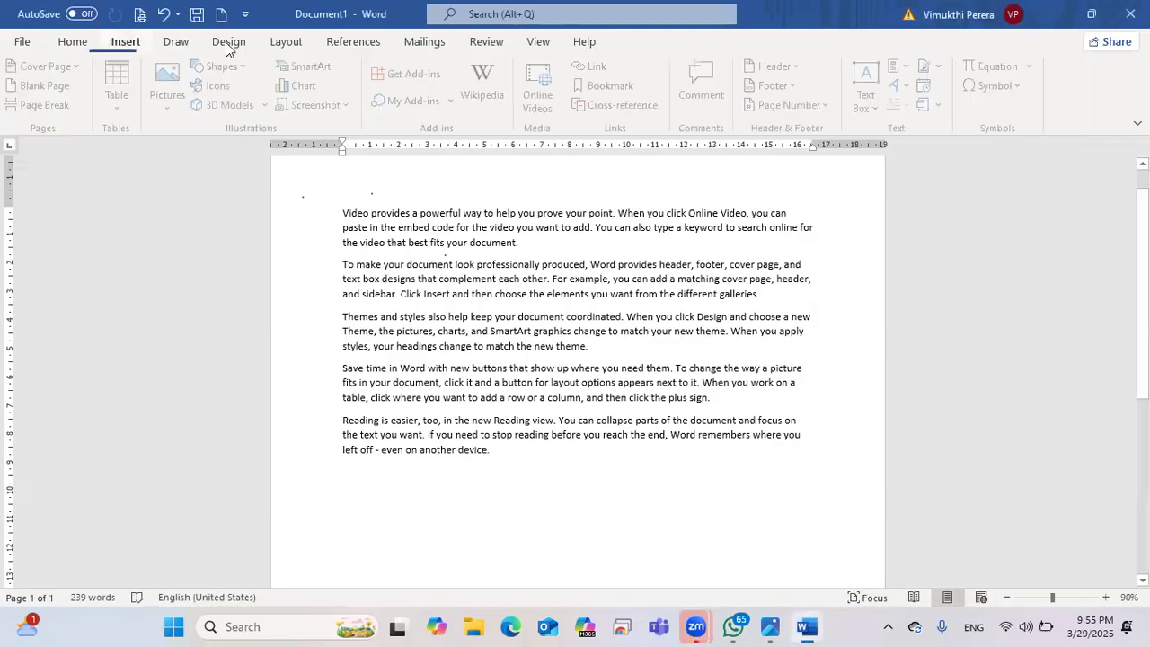
left_click(67, 43)
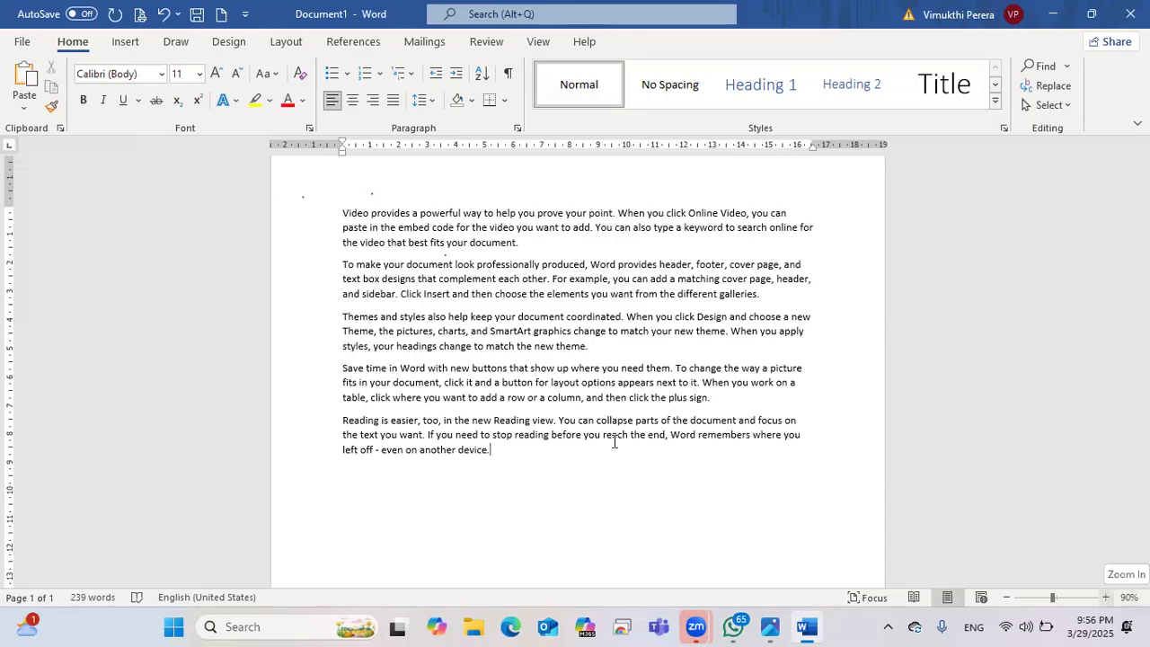
left_click(1106, 597)
Step: Select all five paragraphs of sample text, starting from the top of the page
scroll(266, 532, "down", 2)
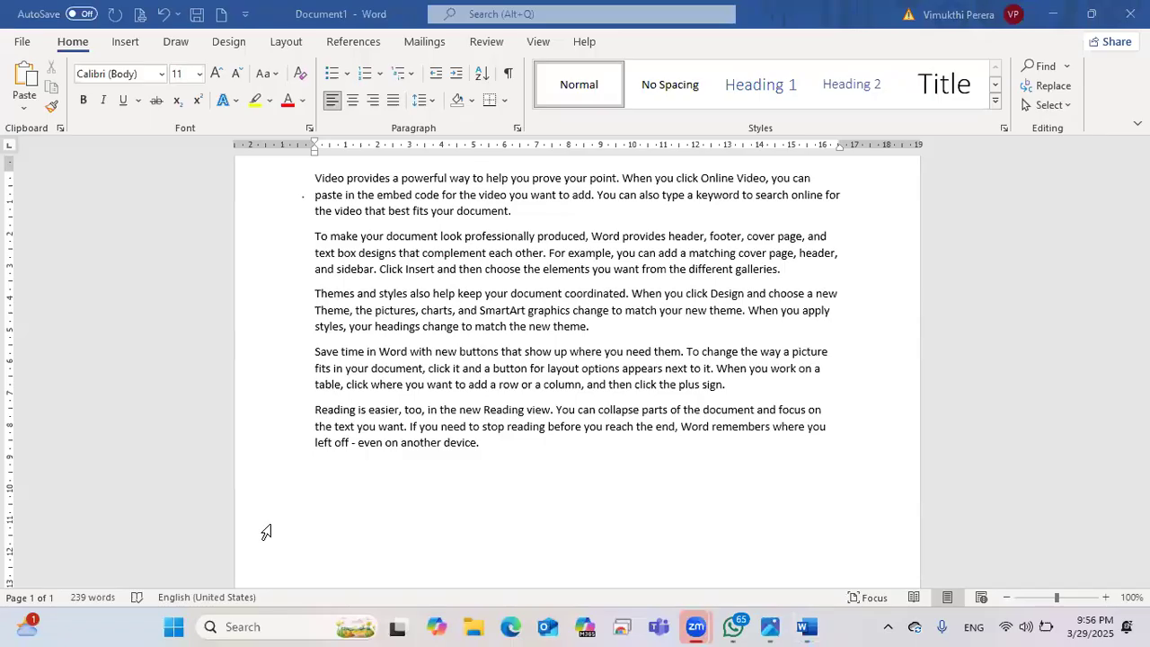
scroll(468, 326, "up", 2)
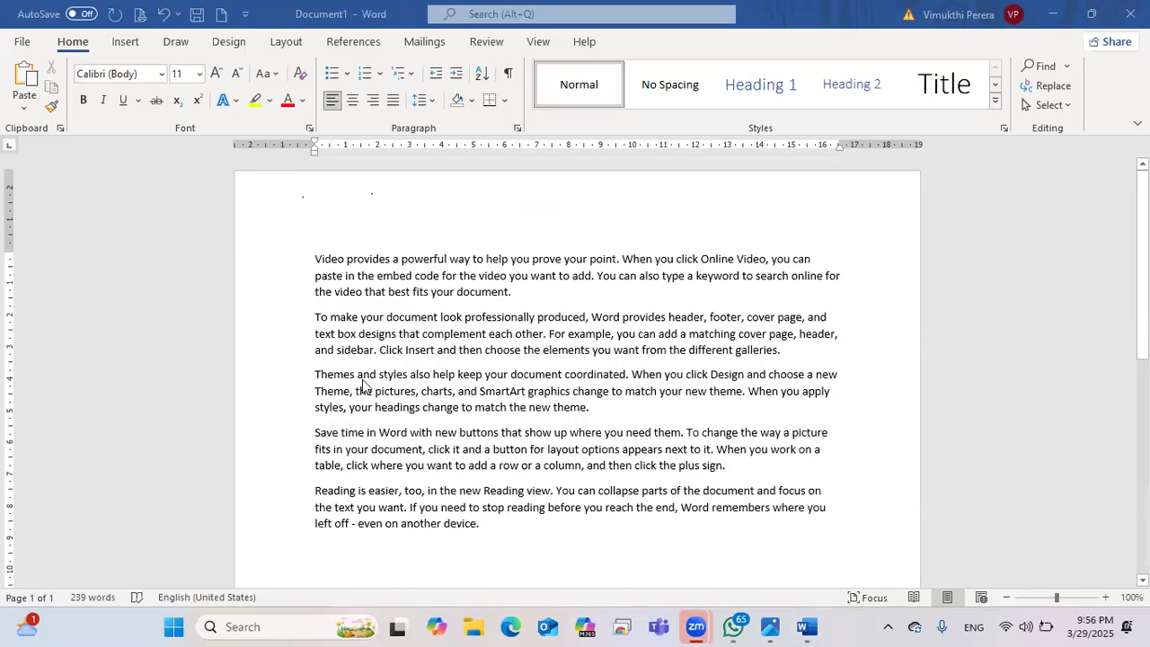
scroll(363, 386, "down", 2)
scroll(363, 385, "down", 3)
scroll(363, 385, "up", 3)
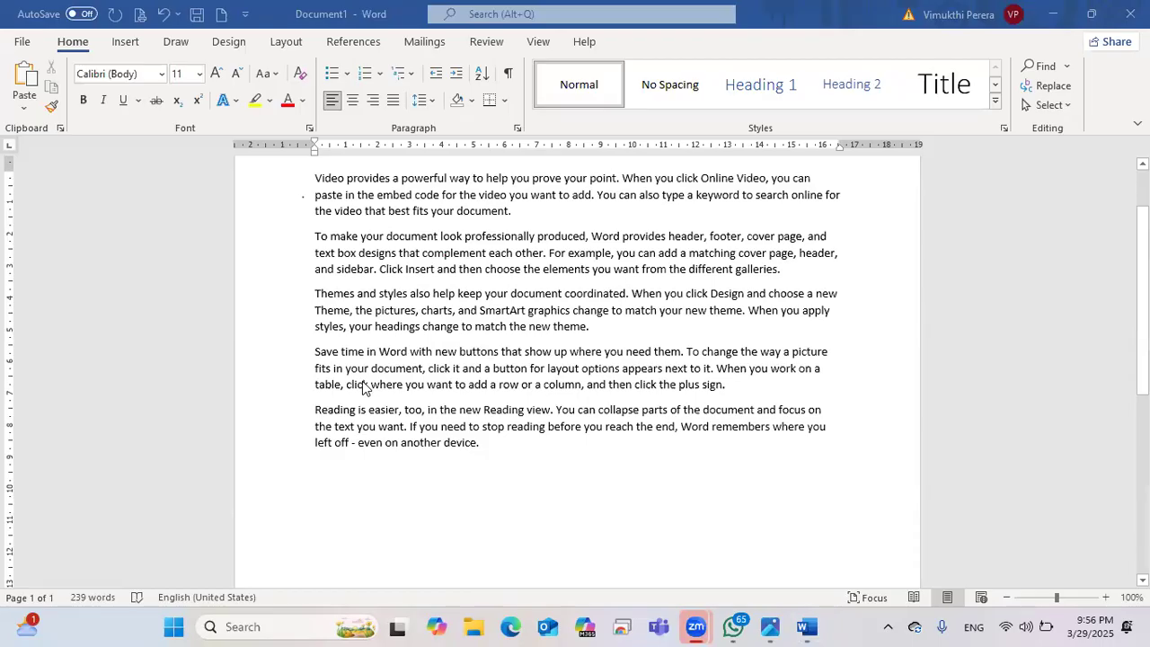
scroll(364, 387, "up", 2)
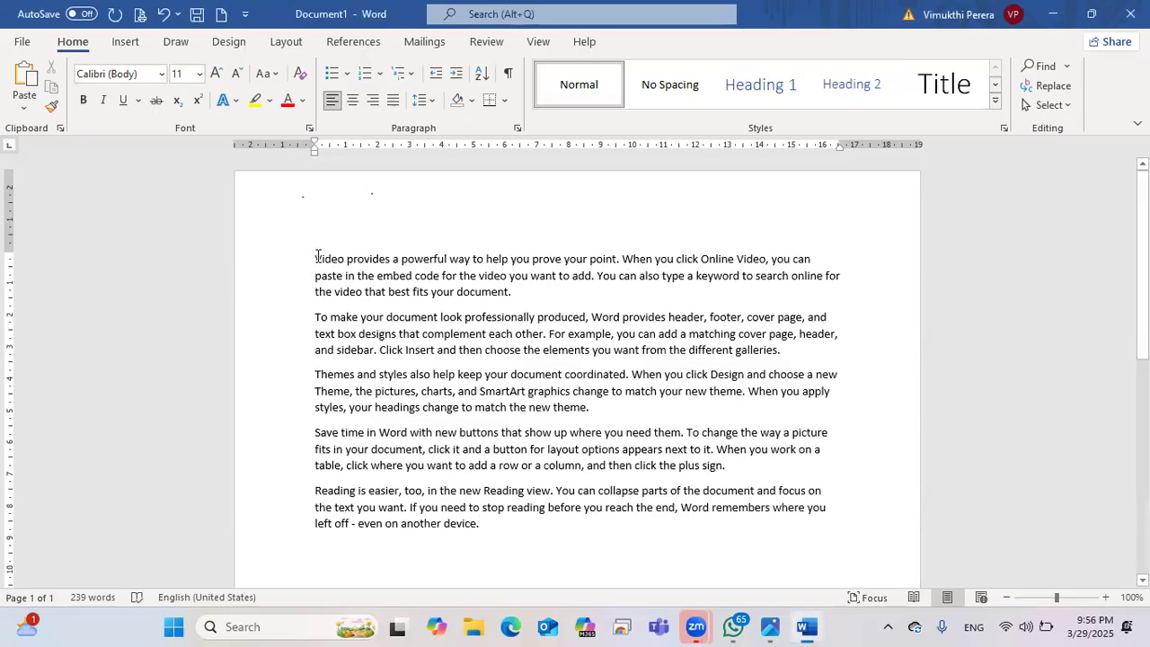
left_click_drag(316, 257, 813, 514)
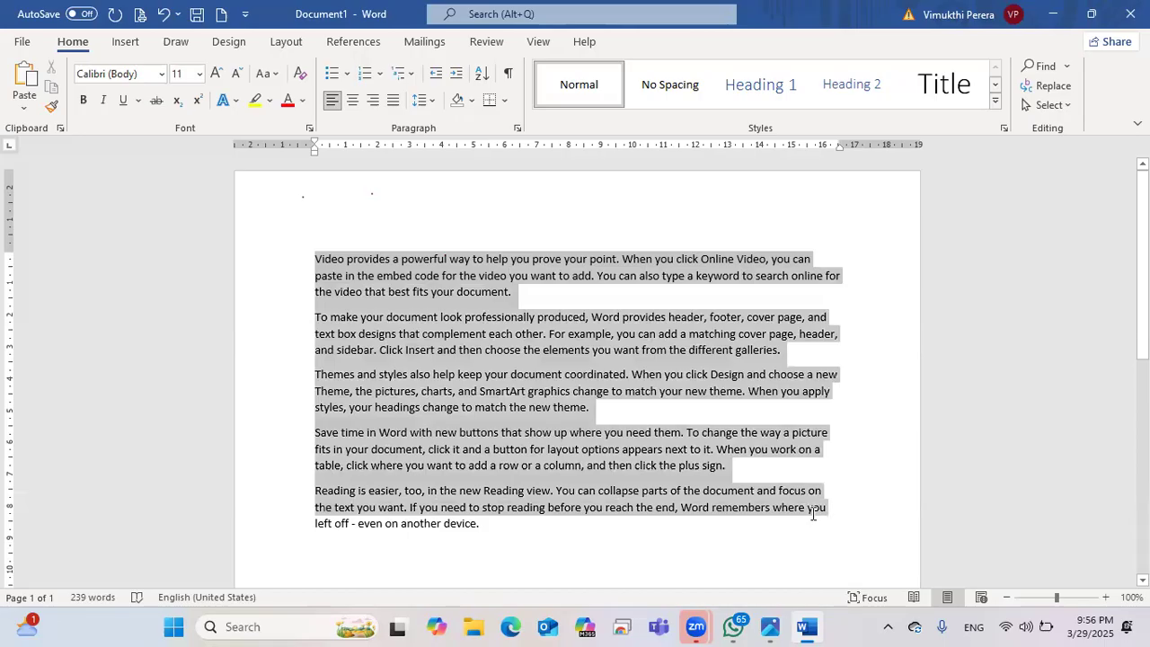
scroll(654, 350, "down", 2)
Step: Clear the whole-document selection and try selecting the second and third paragraphs
left_click(654, 349)
scroll(566, 252, "up", 2)
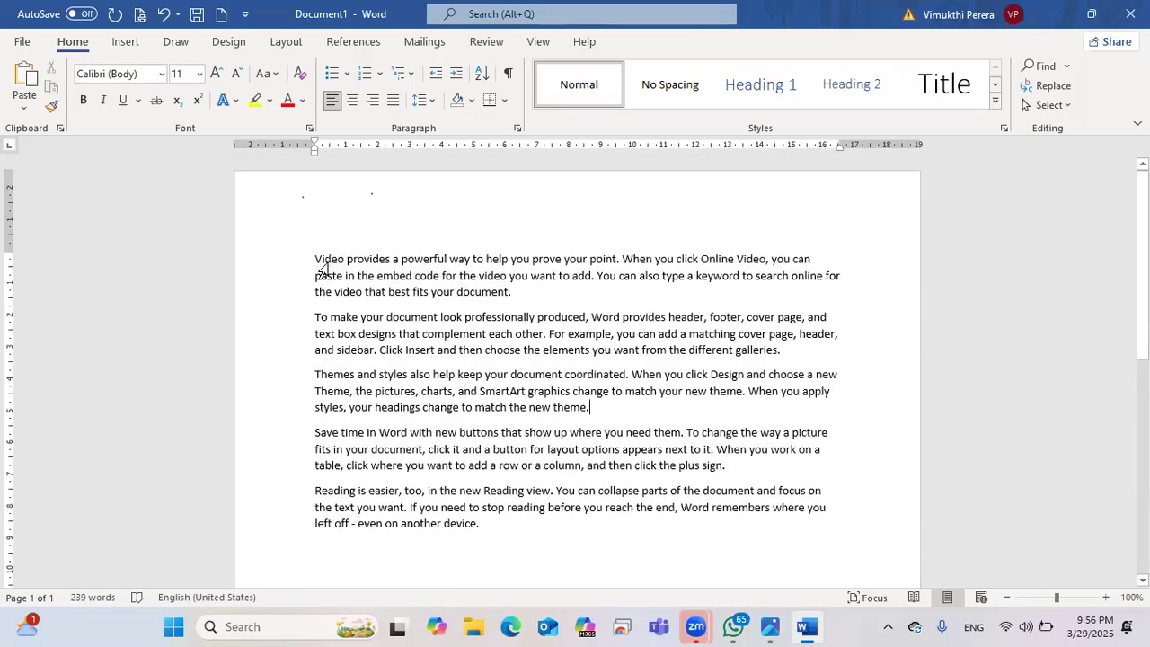
left_click_drag(318, 258, 509, 295)
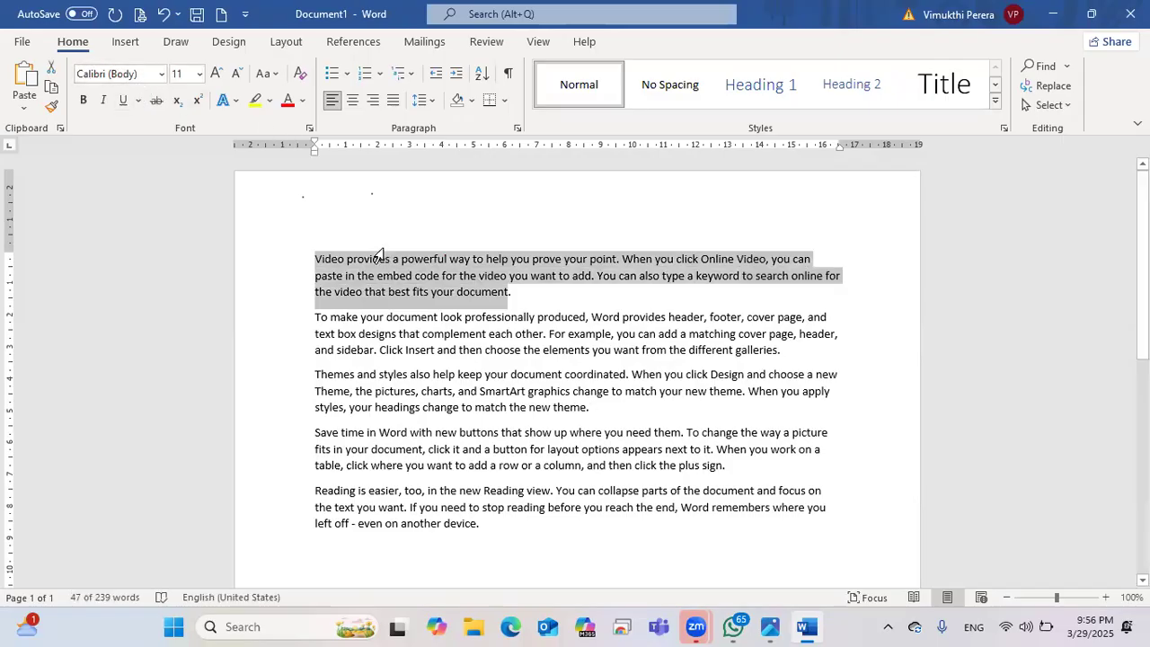
left_click_drag(316, 316, 831, 362)
scroll(405, 375, "down", 1)
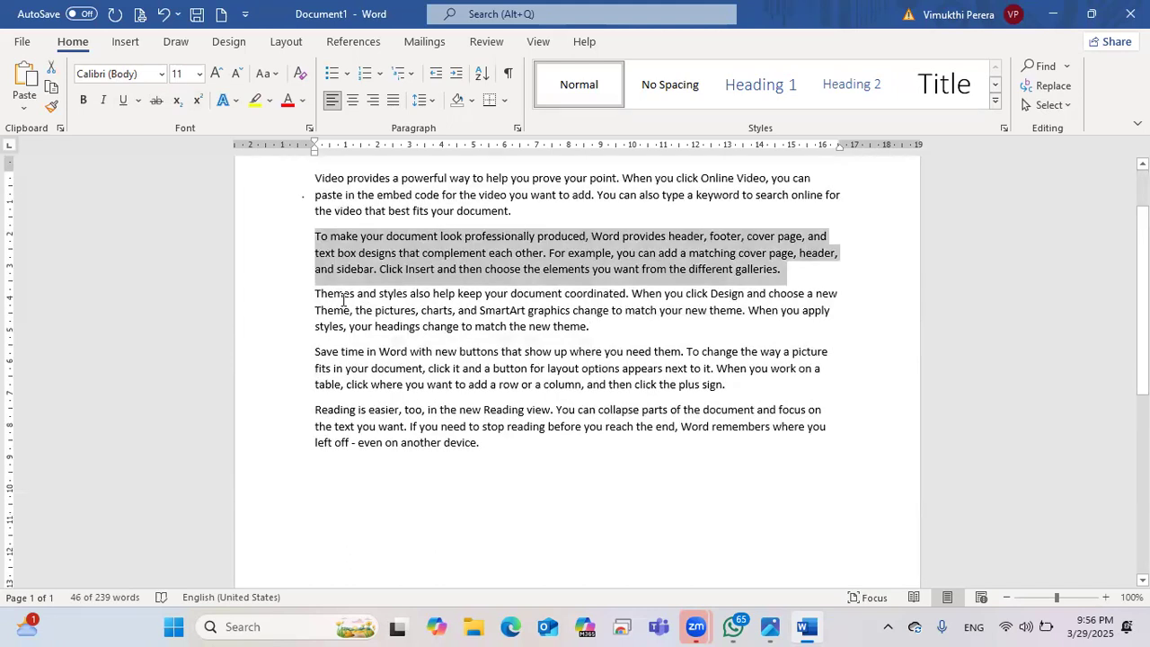
left_click_drag(315, 290, 583, 328)
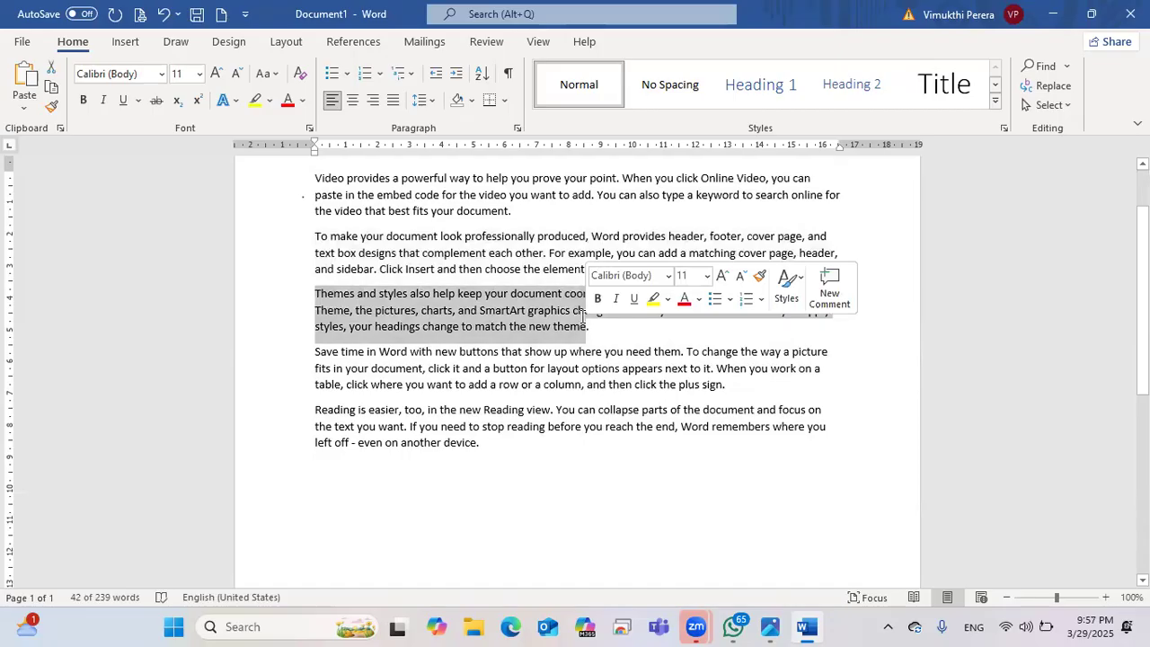
scroll(582, 326, "up", 2)
Step: Select the entire first paragraph, from 'Video' to its final word
left_click(565, 276)
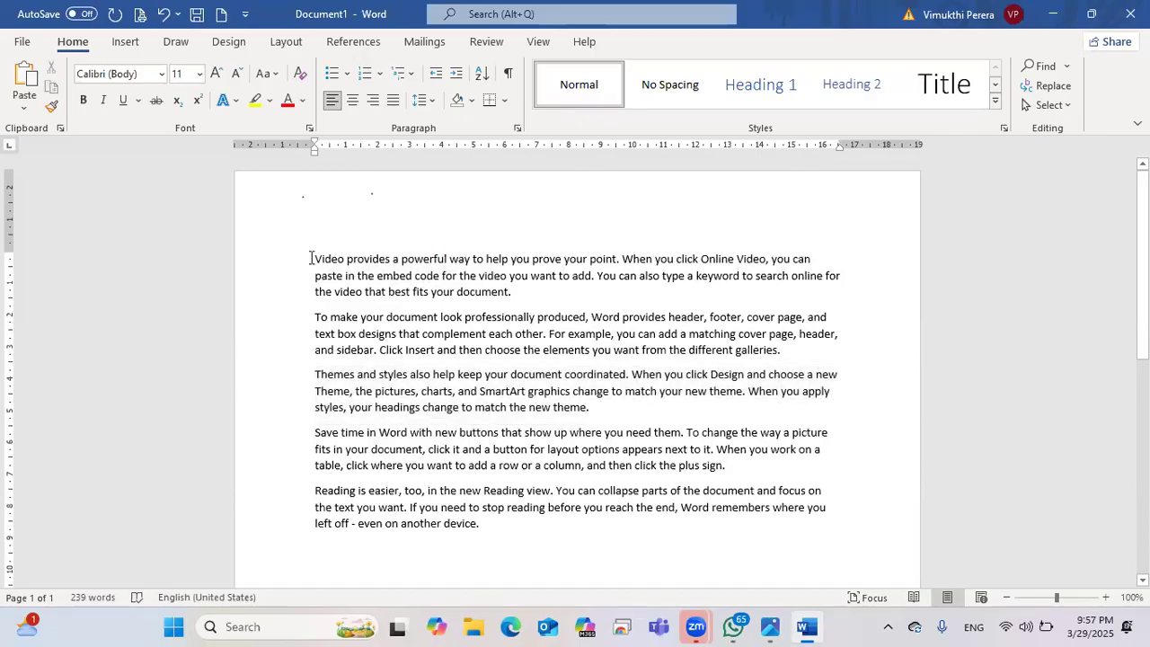
left_click_drag(310, 259, 532, 293)
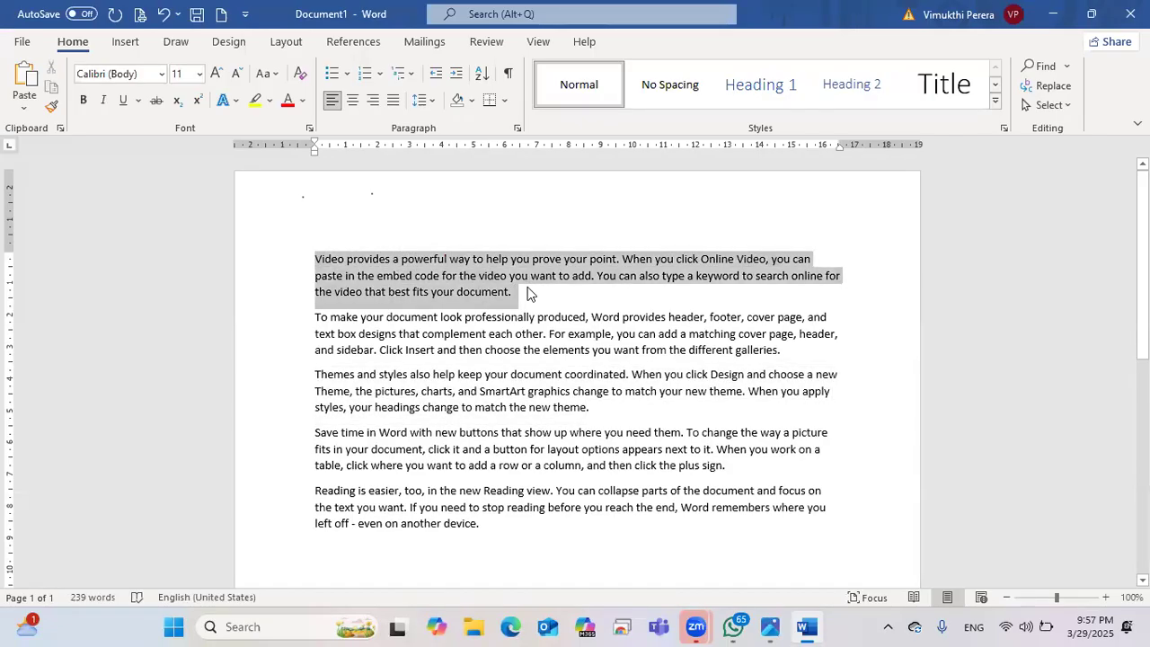
left_click(530, 292)
left_click_drag(315, 259, 508, 259)
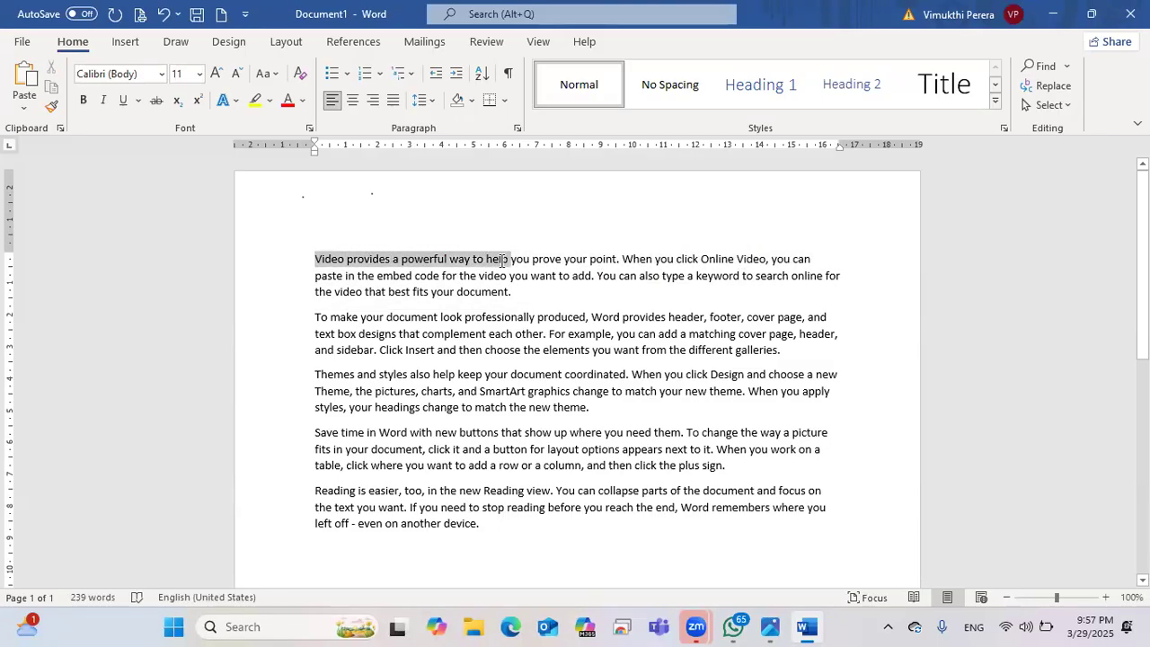
left_click(348, 258)
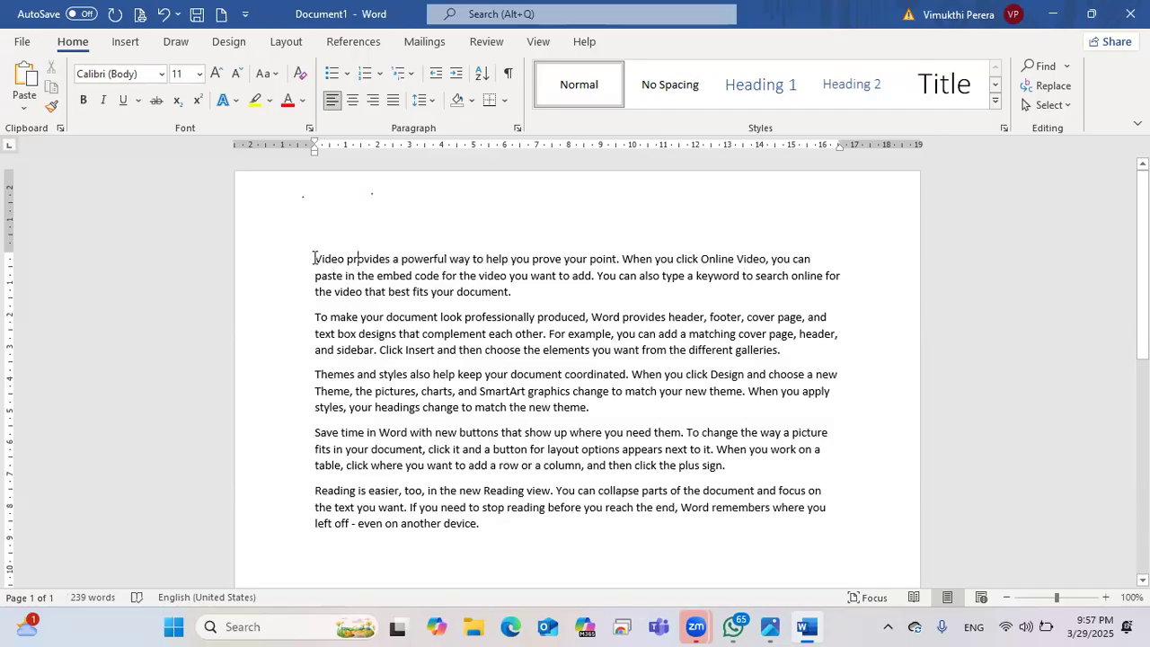
left_click_drag(316, 257, 581, 299)
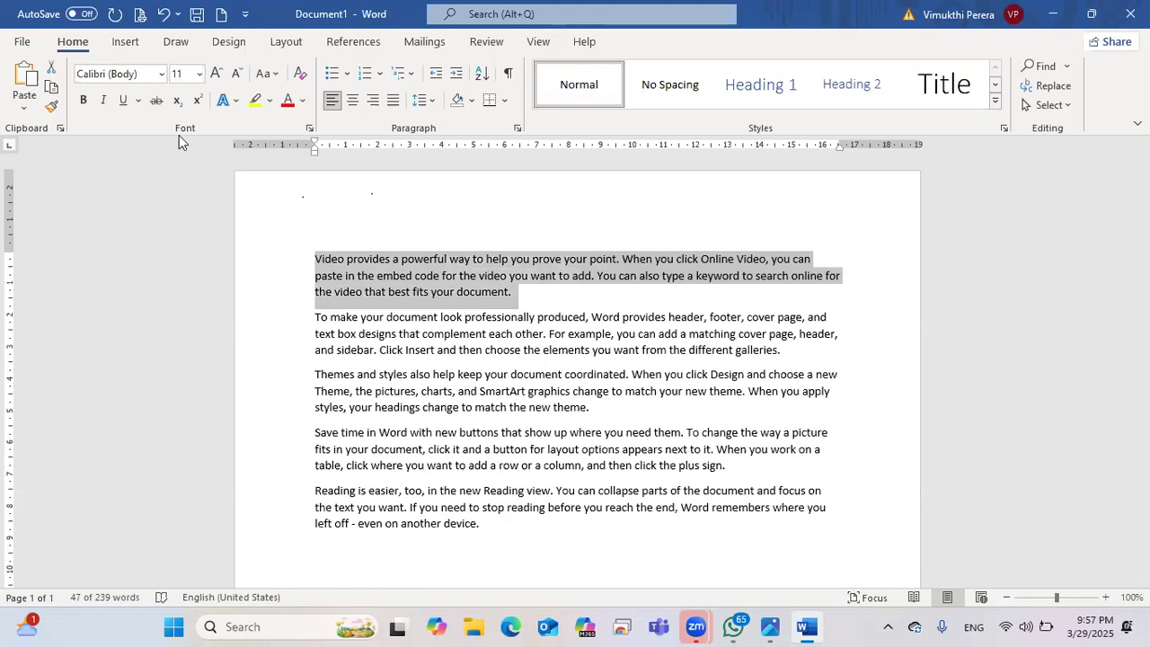
Step: Set the first paragraph in Book Antiqua from the font list
left_click(162, 74)
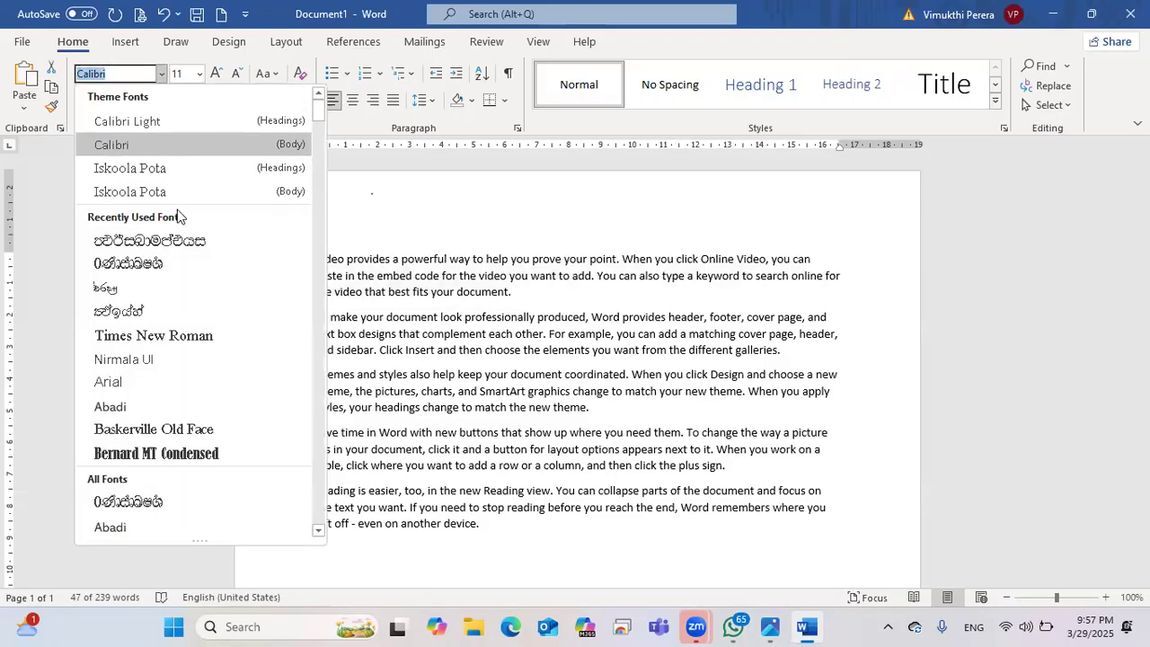
scroll(177, 219, "down", 6)
scroll(177, 219, "down", 10)
scroll(177, 225, "down", 2)
scroll(177, 224, "up", 6)
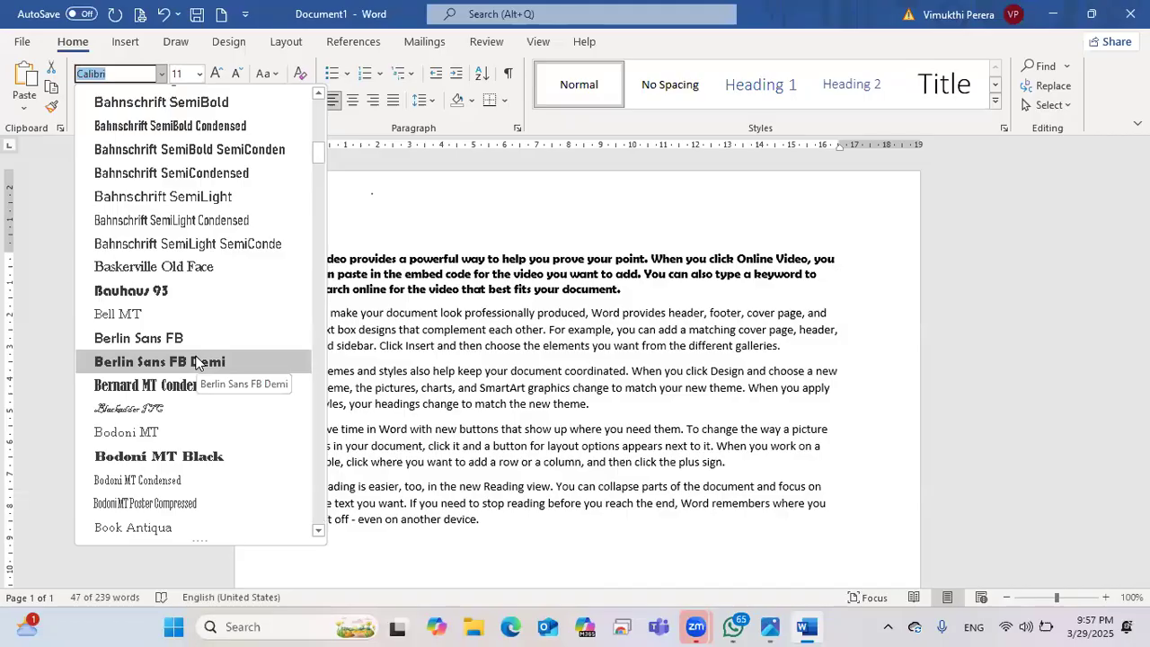
scroll(196, 361, "down", 2)
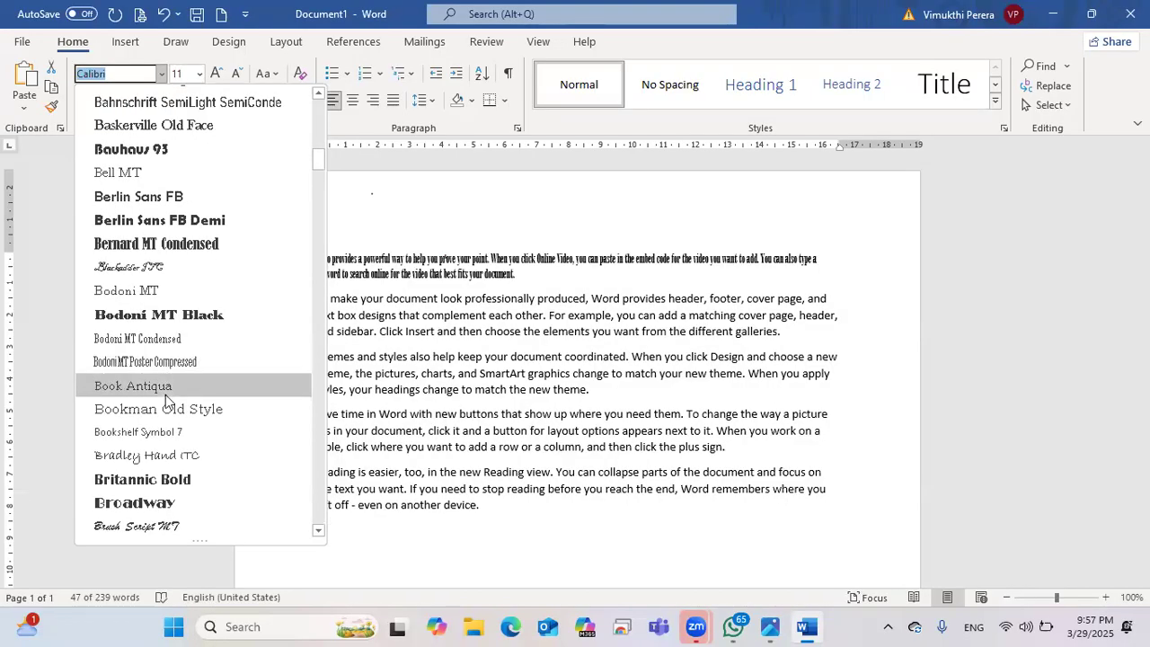
left_click(166, 388)
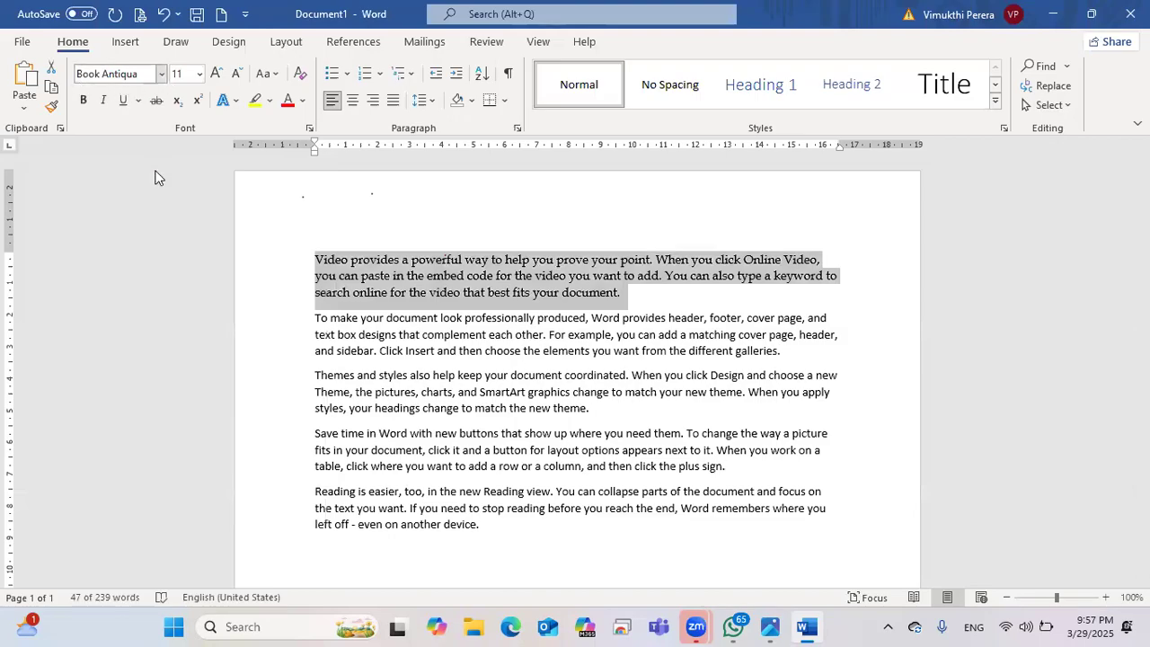
Step: Reselect the first paragraph and change its font to Imprint MT Shadow
left_click(161, 73)
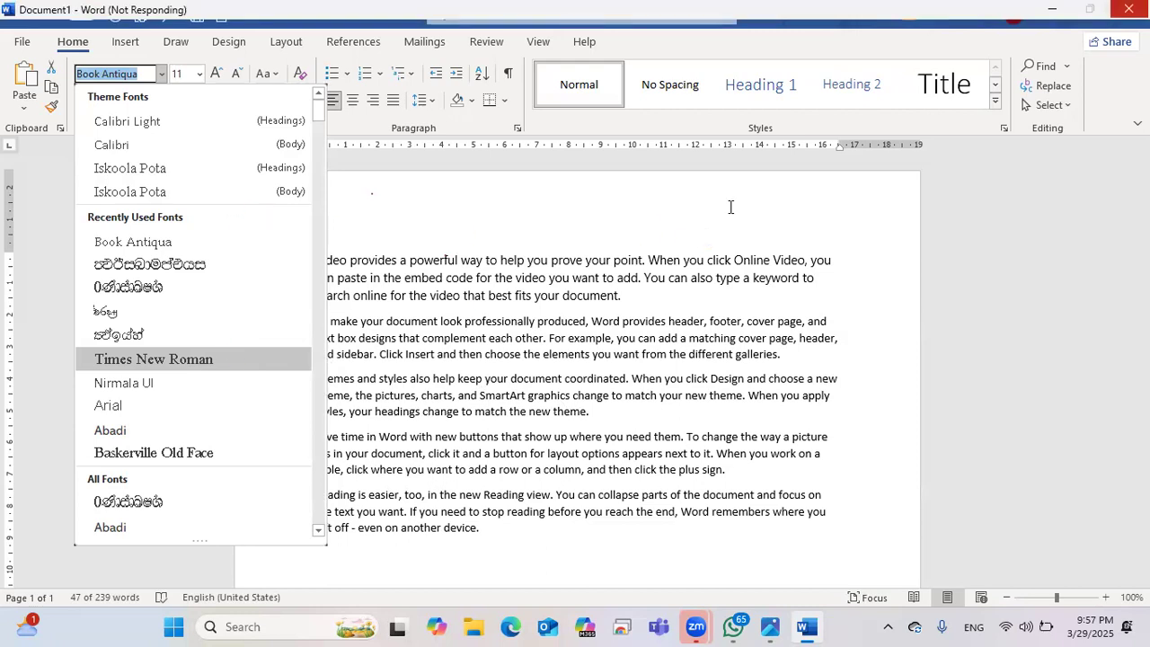
left_click_drag(533, 293, 314, 259)
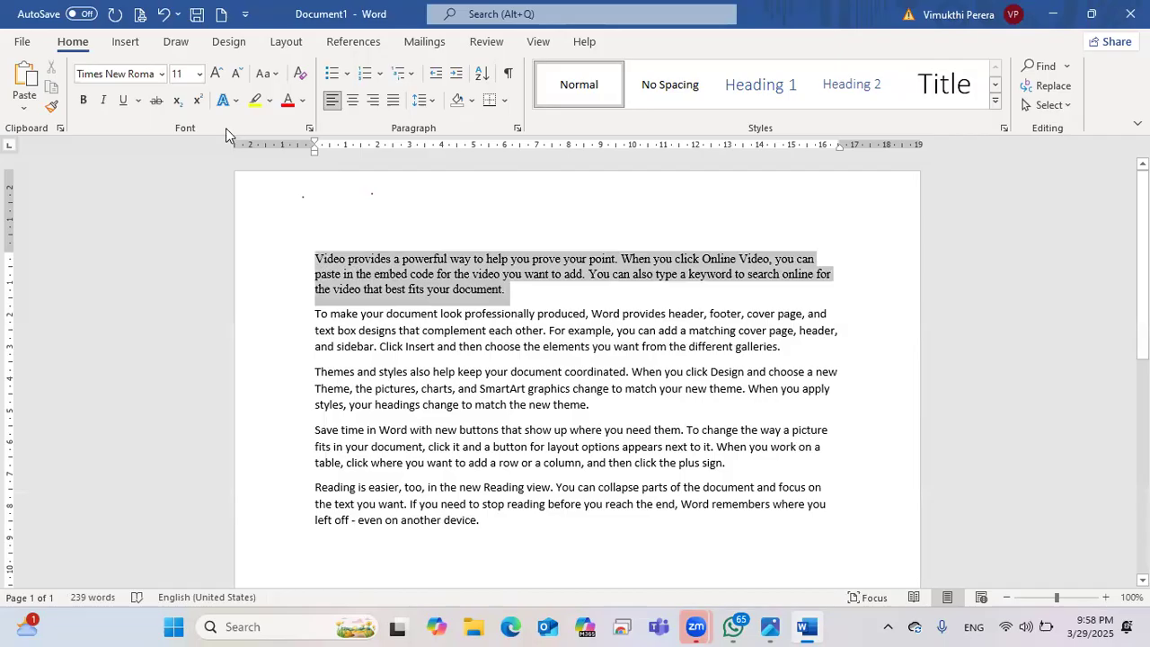
left_click(160, 73)
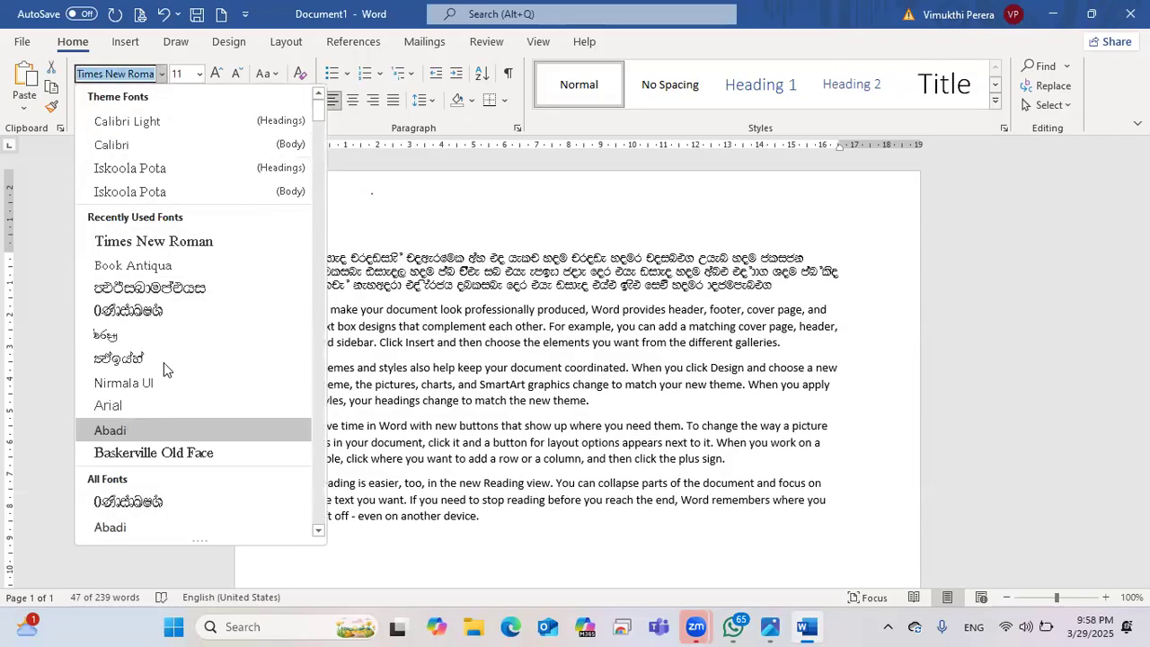
scroll(163, 354, "down", 10)
scroll(164, 357, "down", 20)
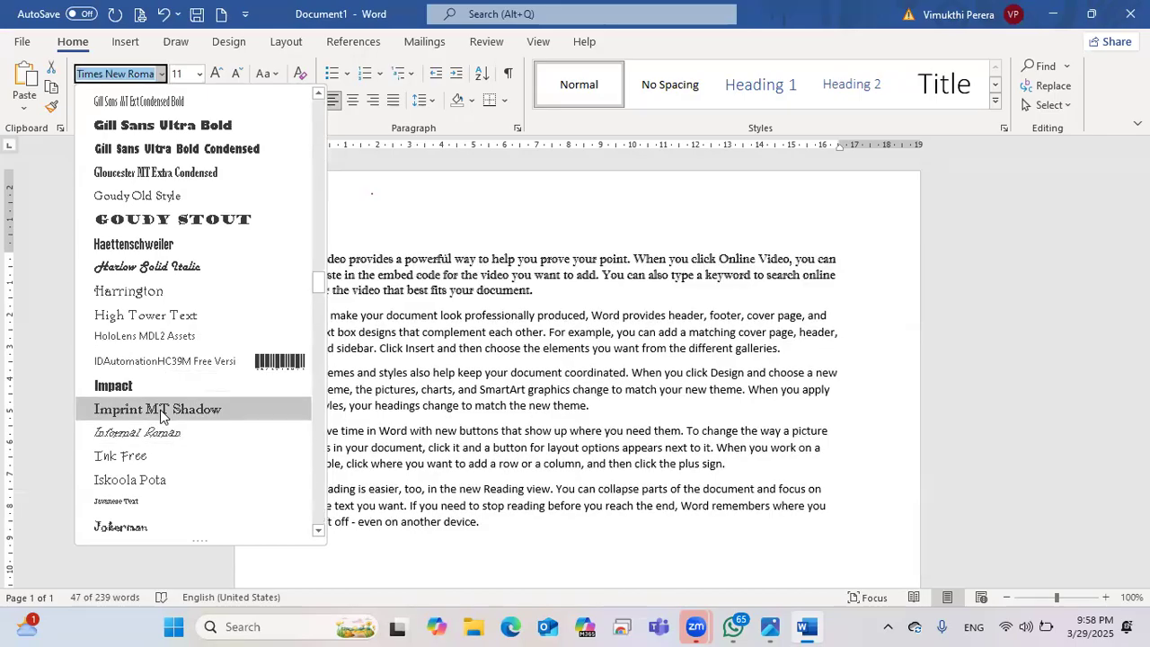
left_click(162, 412)
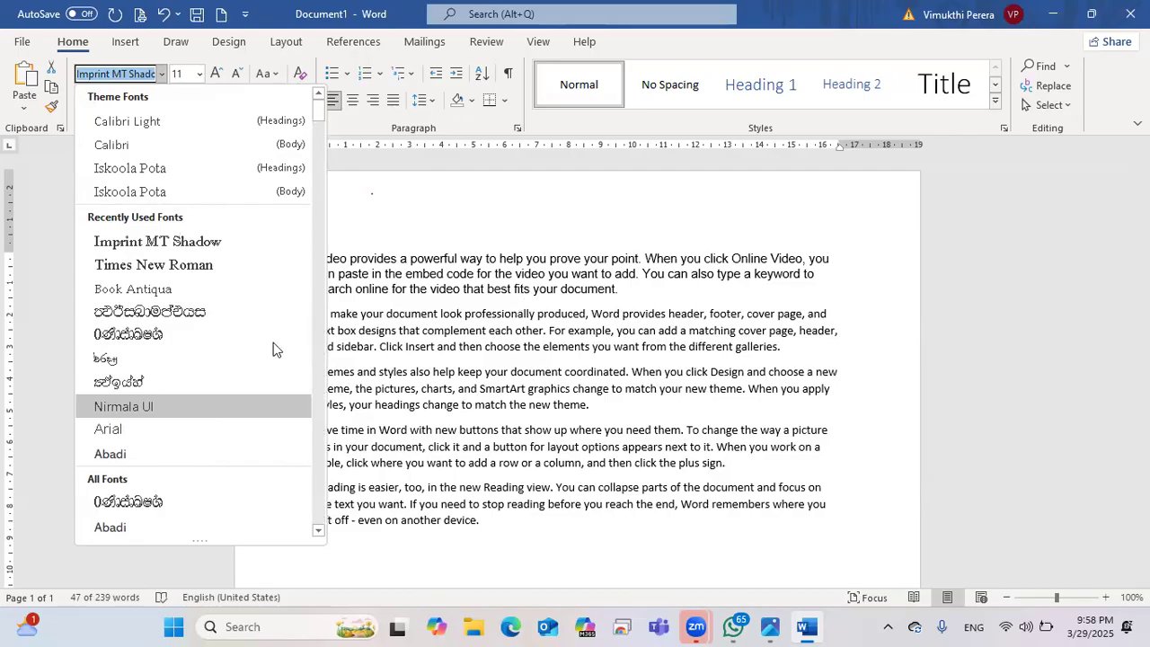
scroll(274, 349, "down", 4)
scroll(238, 398, "down", 2)
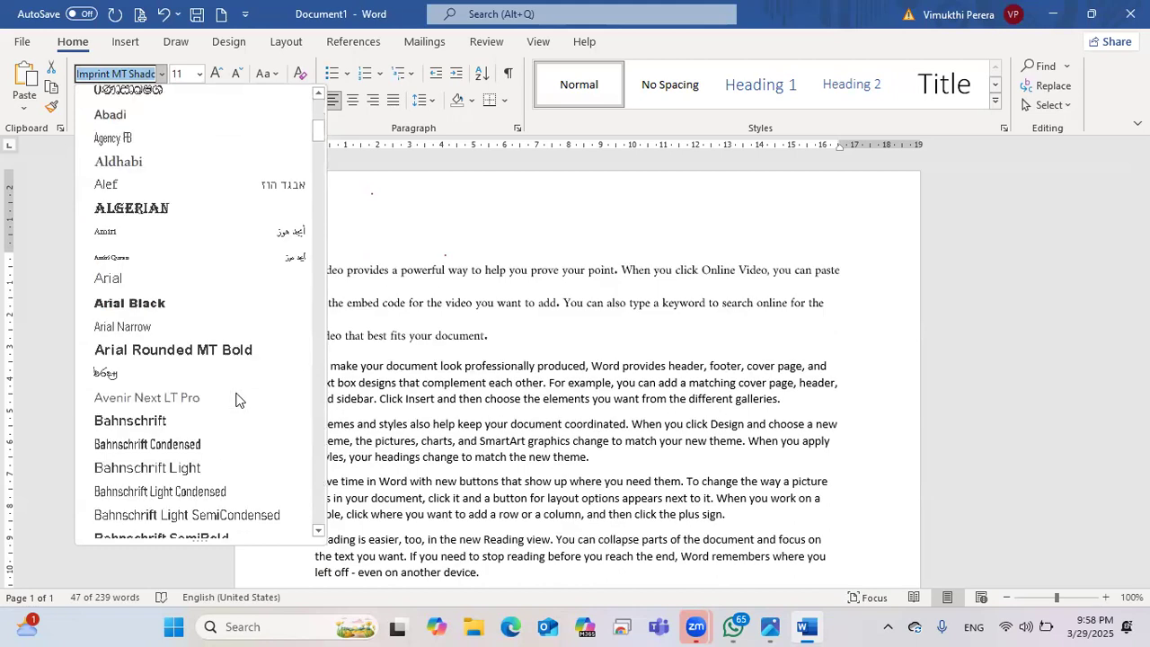
scroll(173, 389, "down", 2)
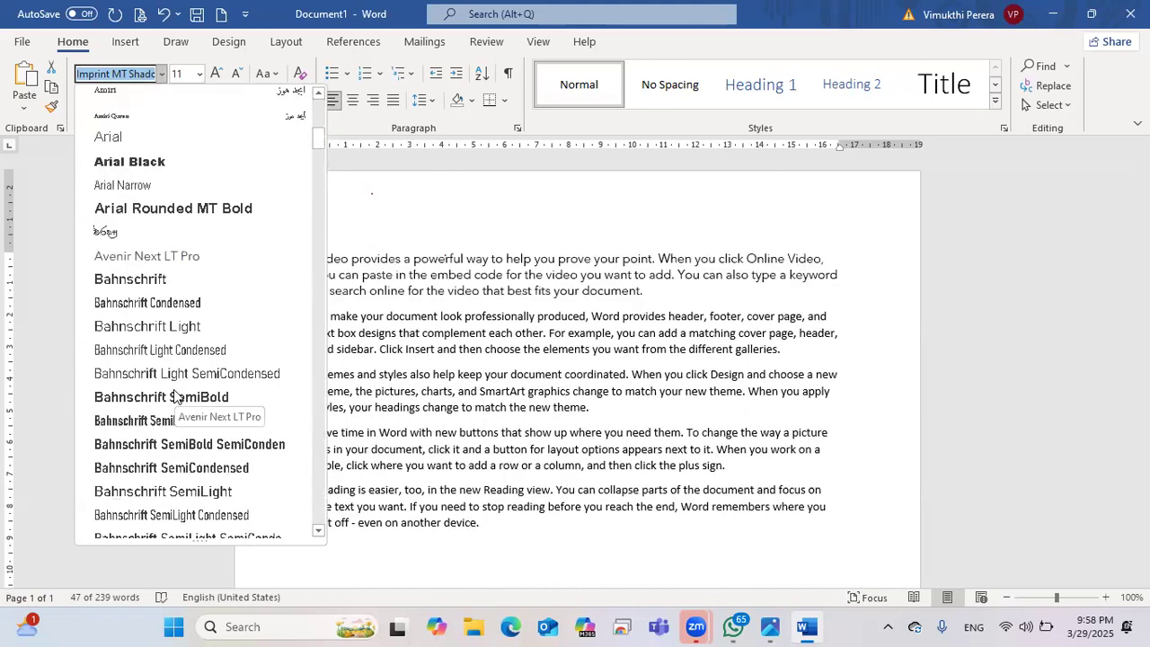
scroll(176, 397, "down", 2)
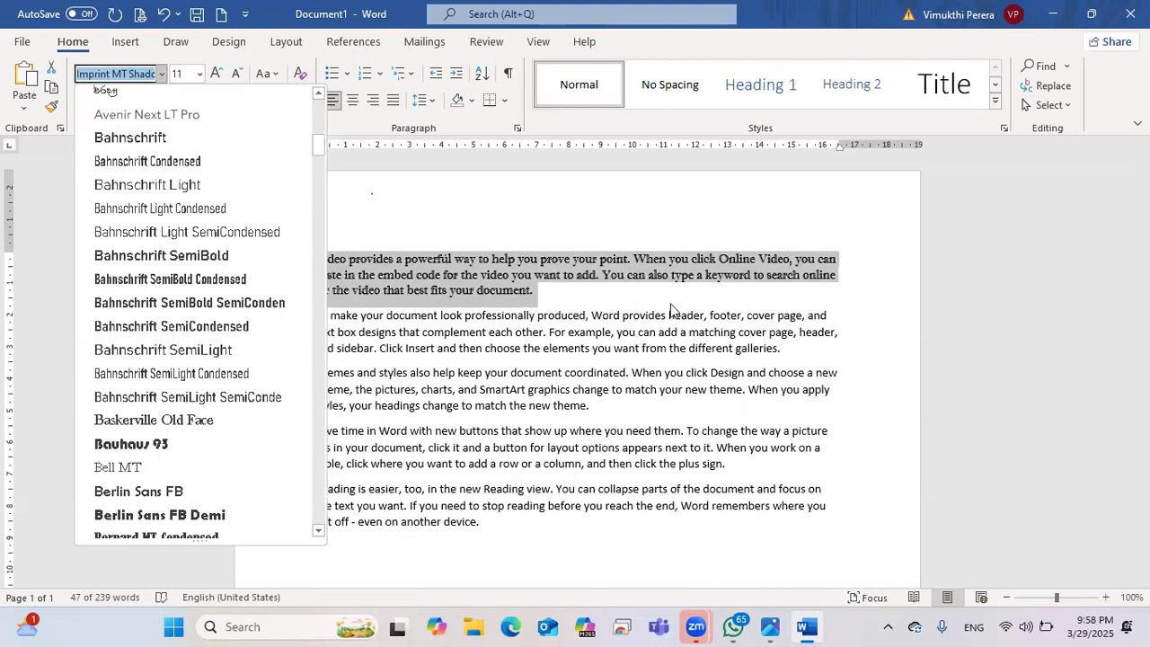
left_click(645, 297)
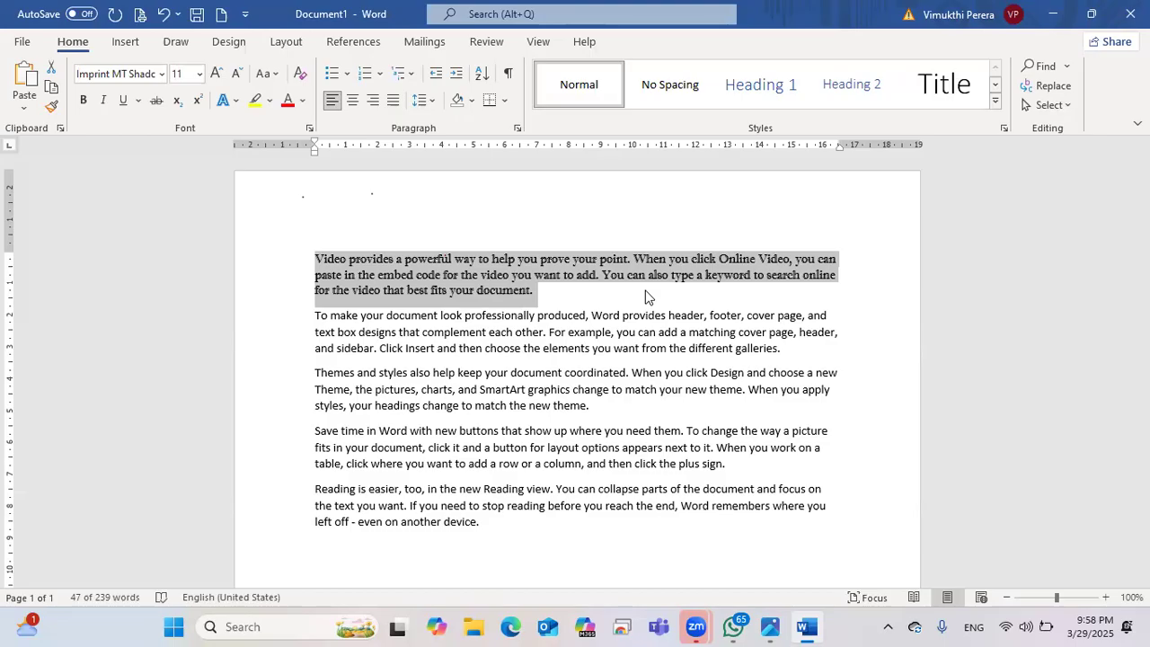
Step: Change the first paragraph's font to Times New Roman and deselect it
left_click(162, 73)
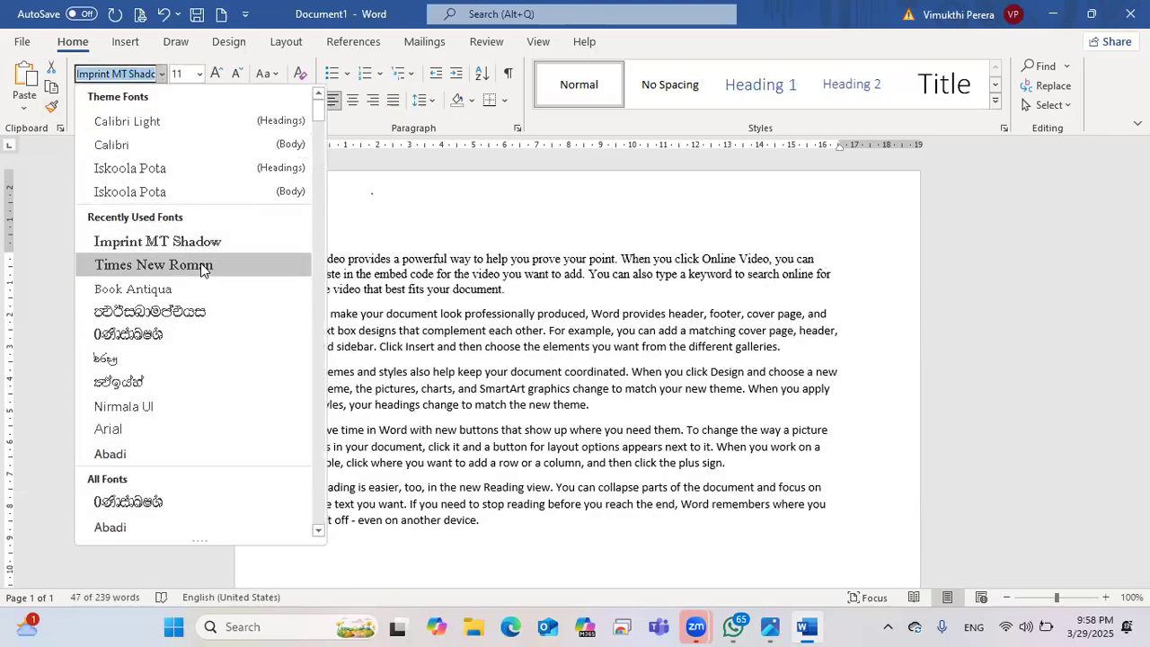
left_click(153, 264)
left_click(531, 287)
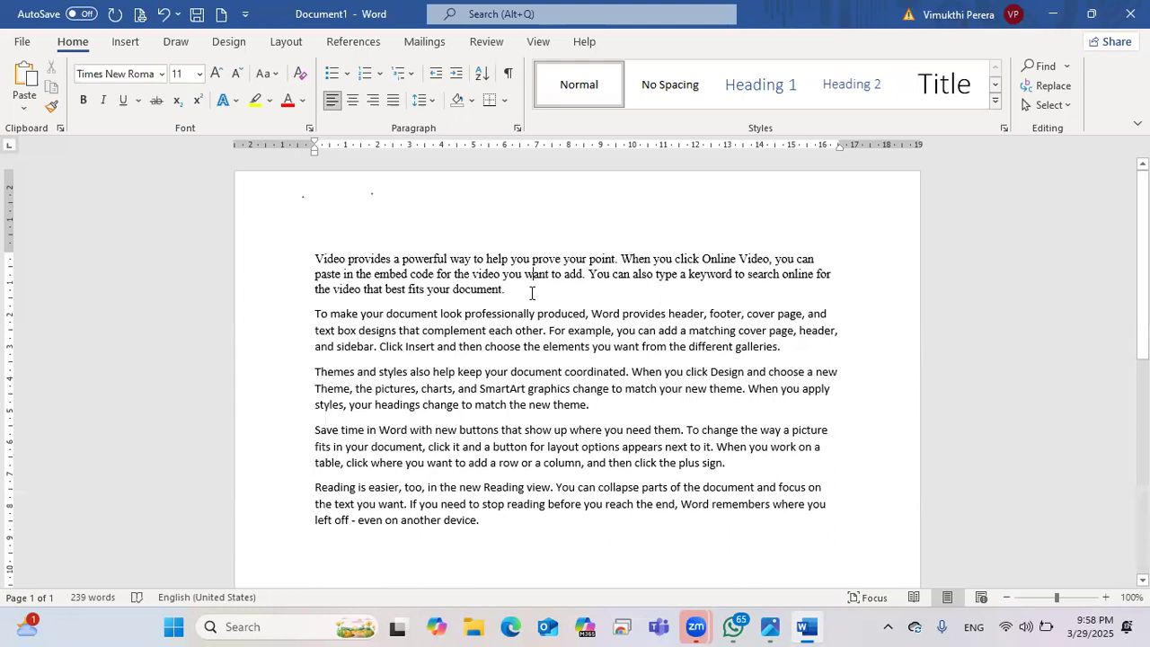
left_click(345, 273, "shift")
left_click(314, 260, "shift")
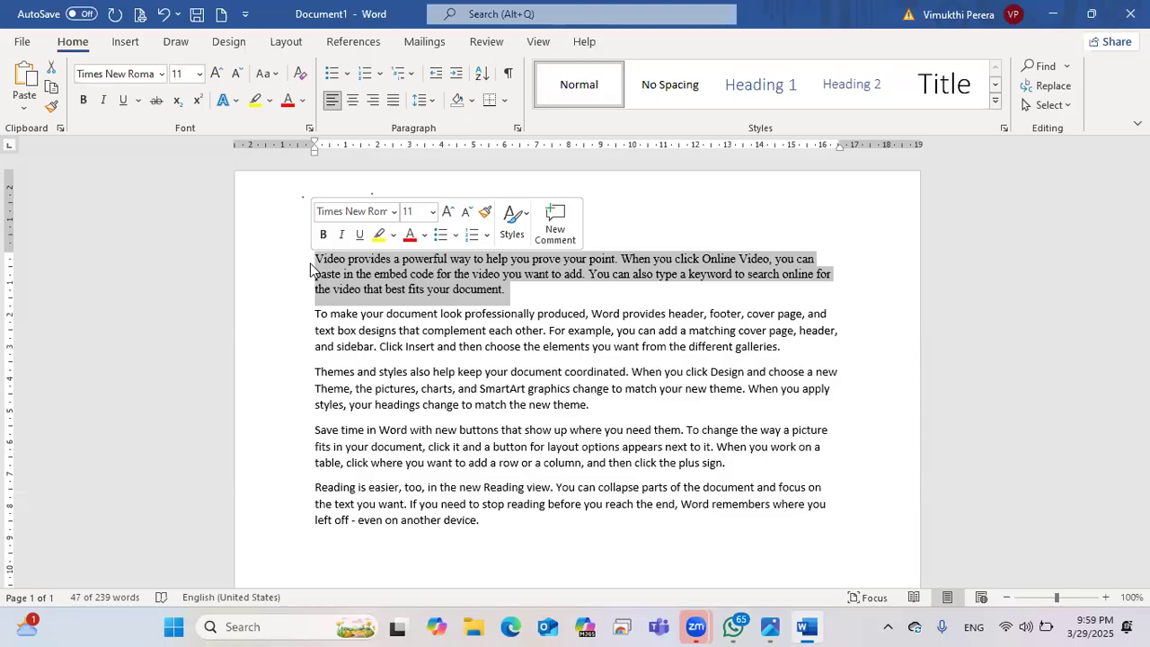
left_click(161, 73)
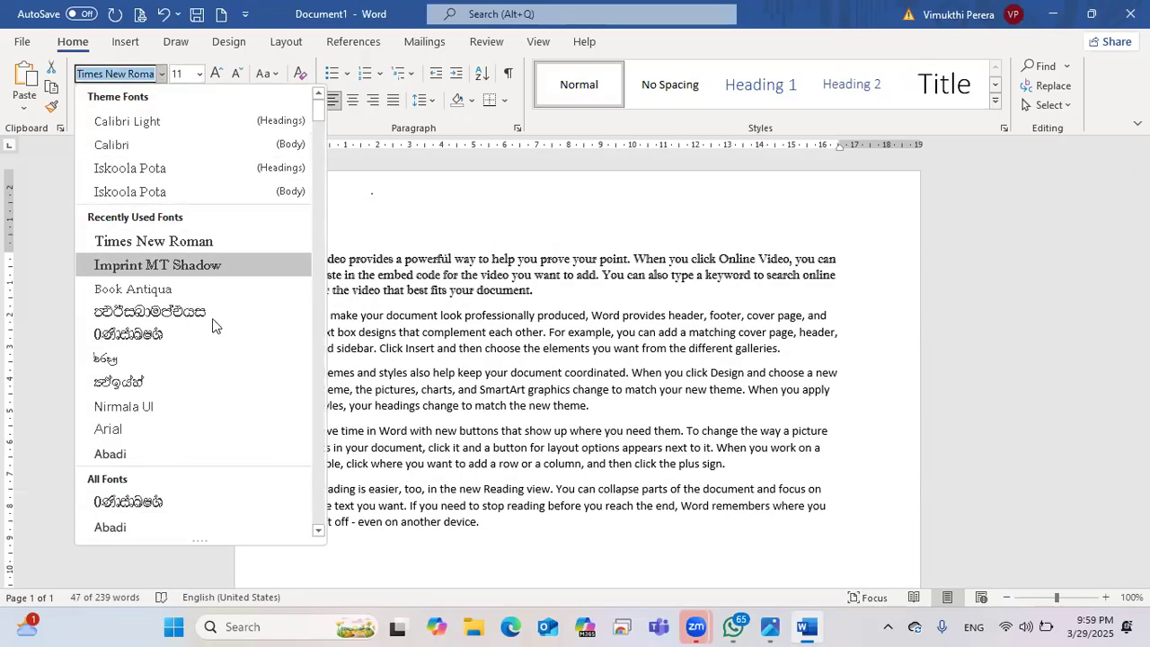
scroll(207, 341, "down", 3)
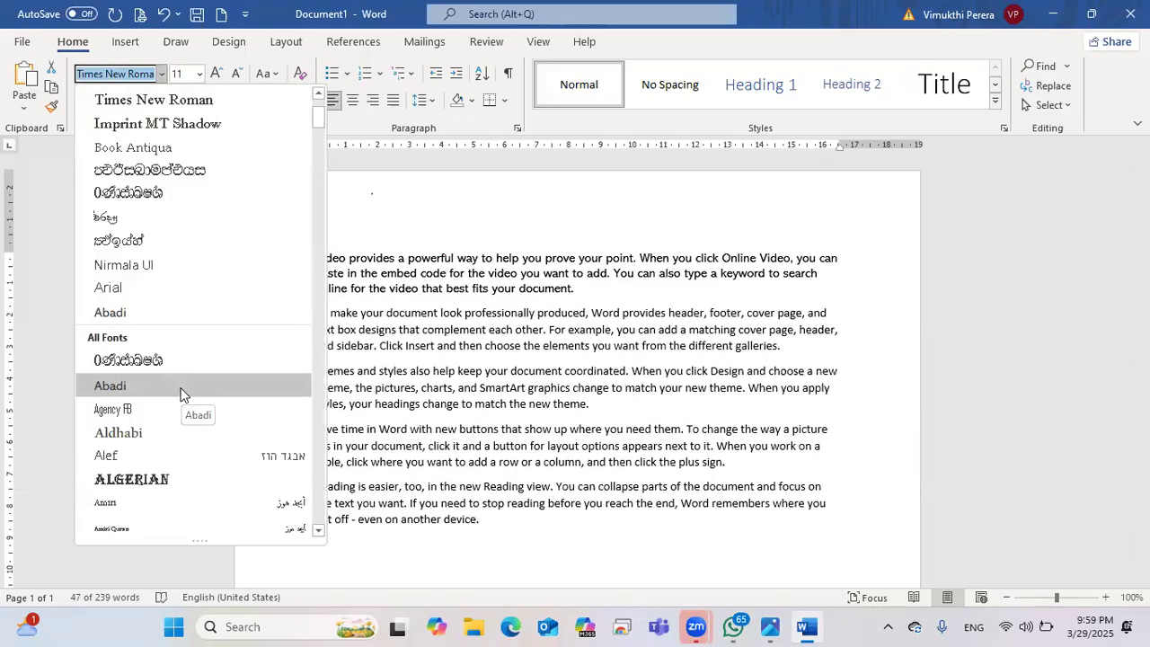
scroll(180, 393, "down", 4)
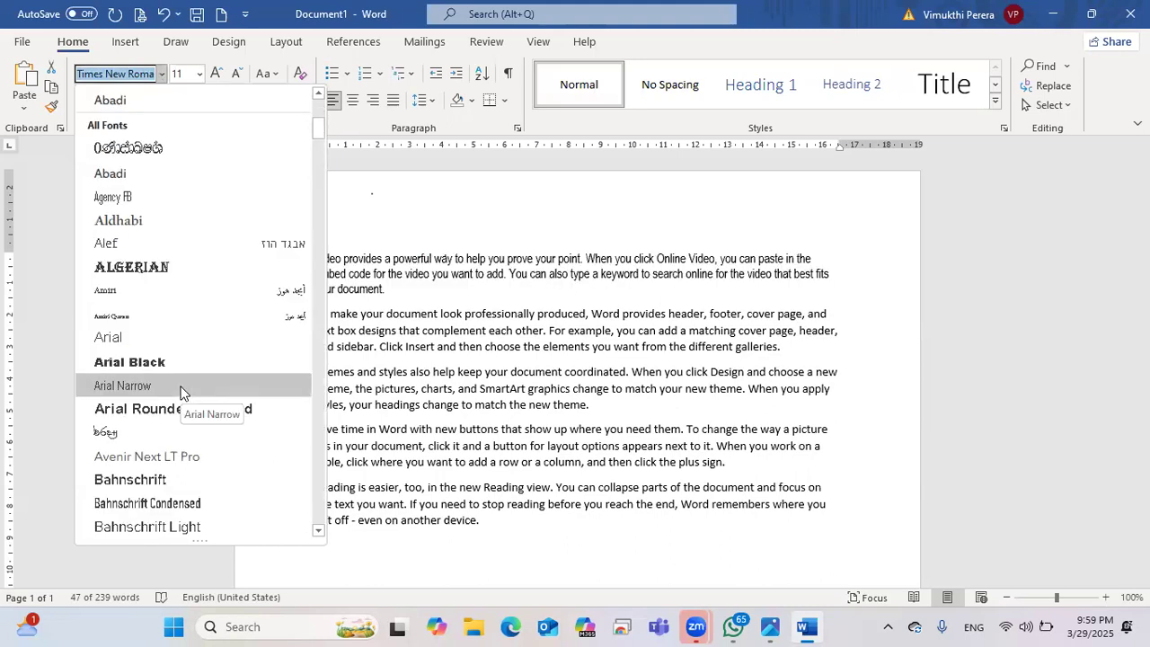
scroll(180, 393, "down", 3)
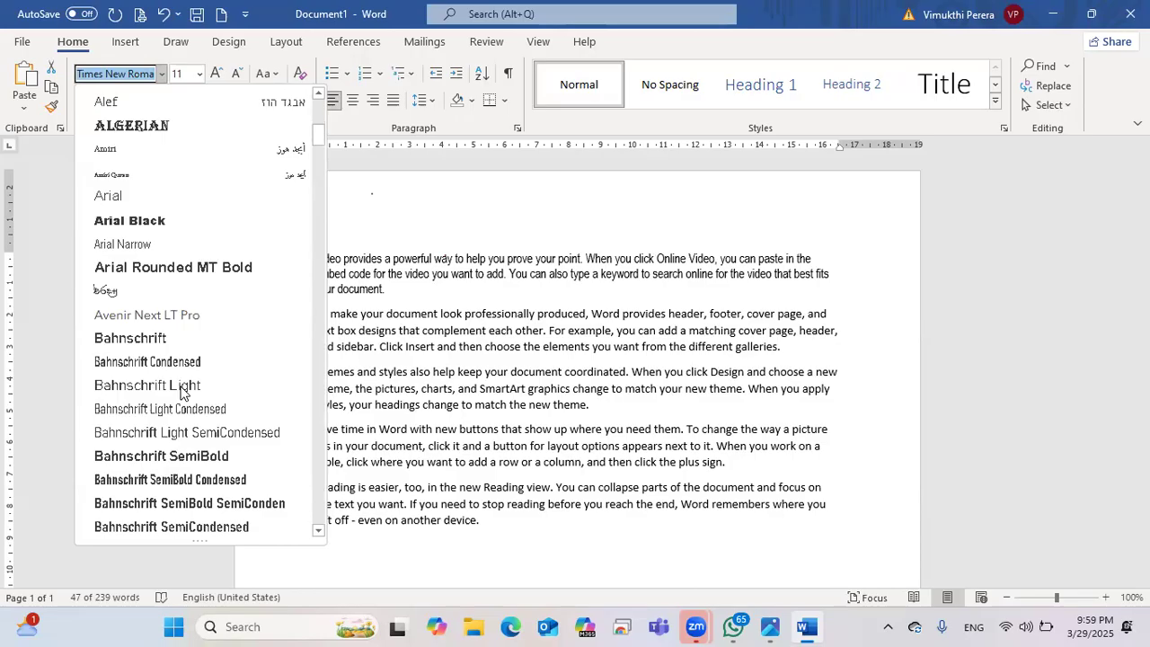
scroll(181, 392, "down", 1)
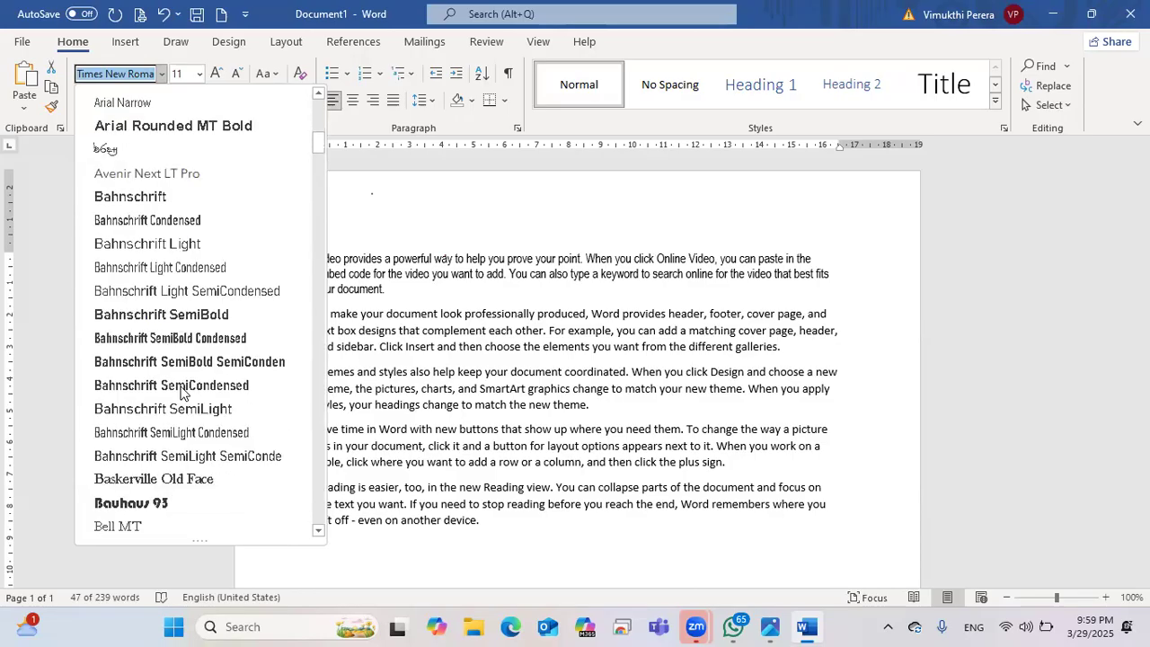
scroll(182, 392, "up", 1)
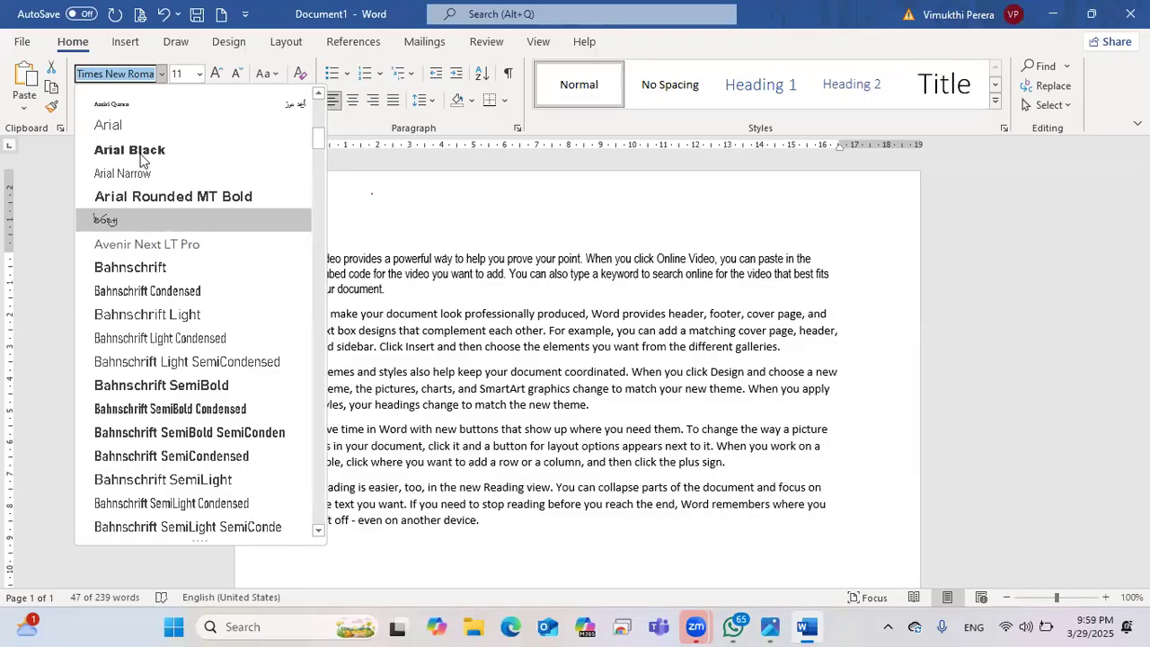
scroll(118, 131, "up", 5)
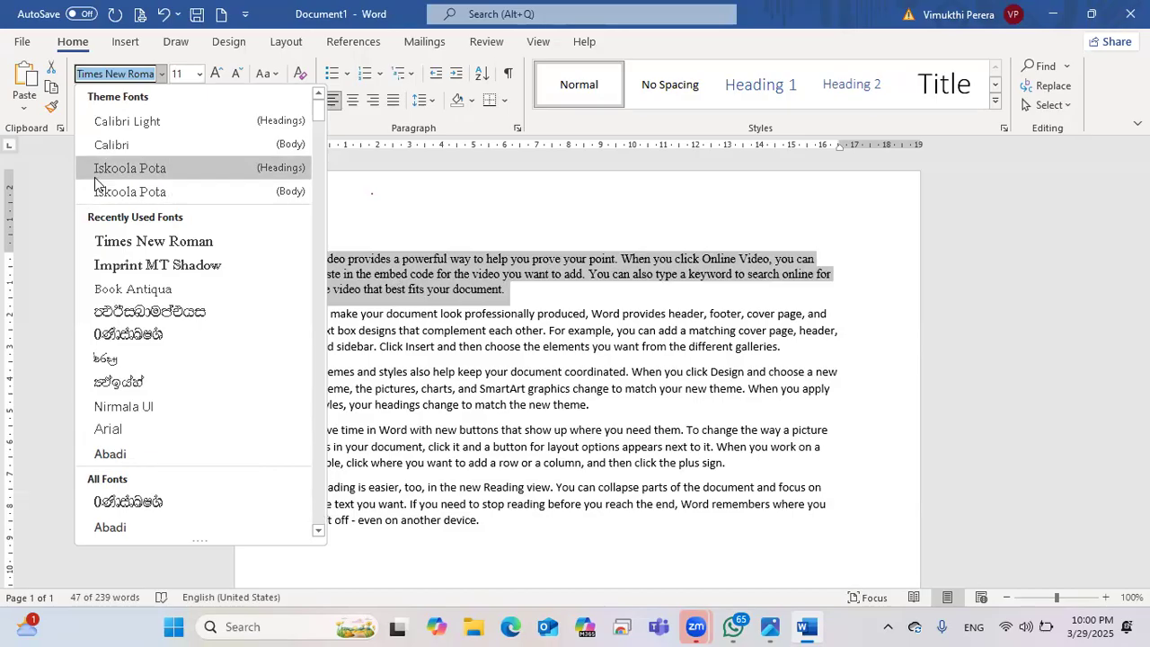
left_click(435, 232)
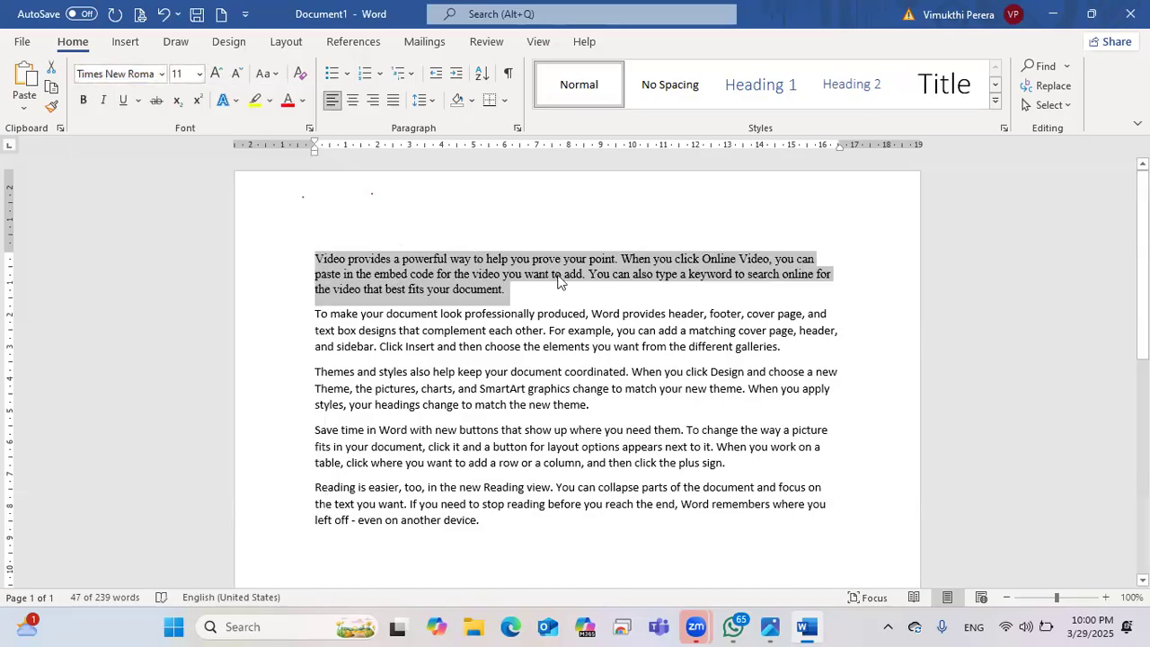
Step: Select the word 'document' in the second paragraph and bring up the font list
left_click(503, 283)
left_click_drag(309, 267, 455, 275)
left_click(564, 315)
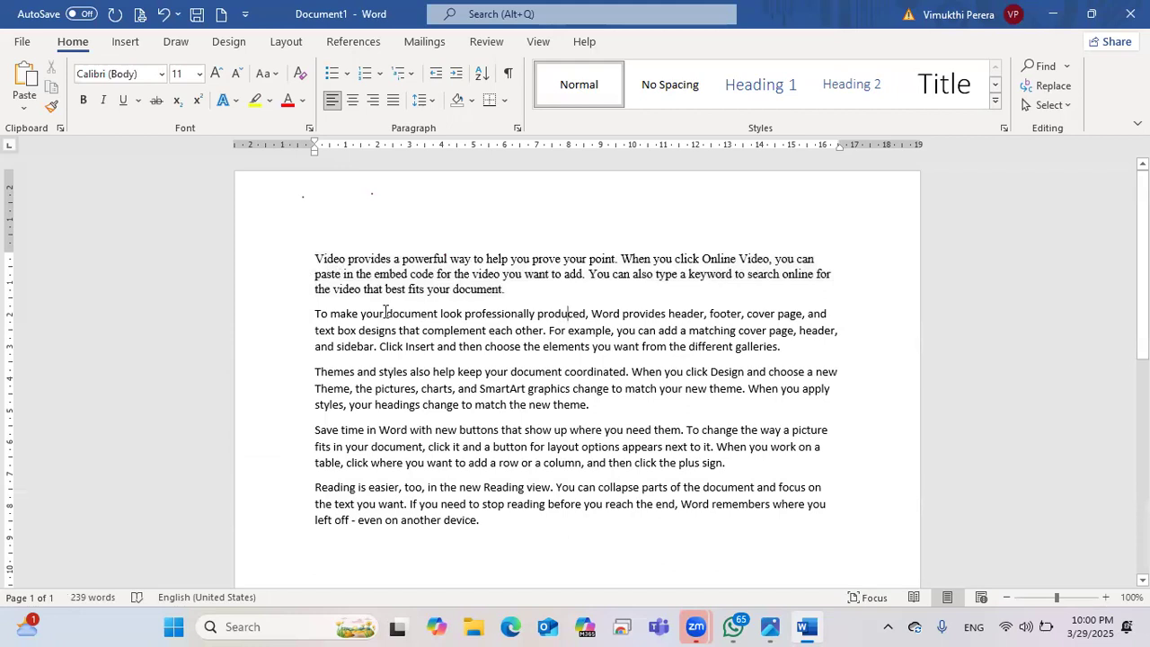
left_click_drag(384, 314, 437, 314)
left_click(443, 371)
left_click_drag(386, 314, 443, 315)
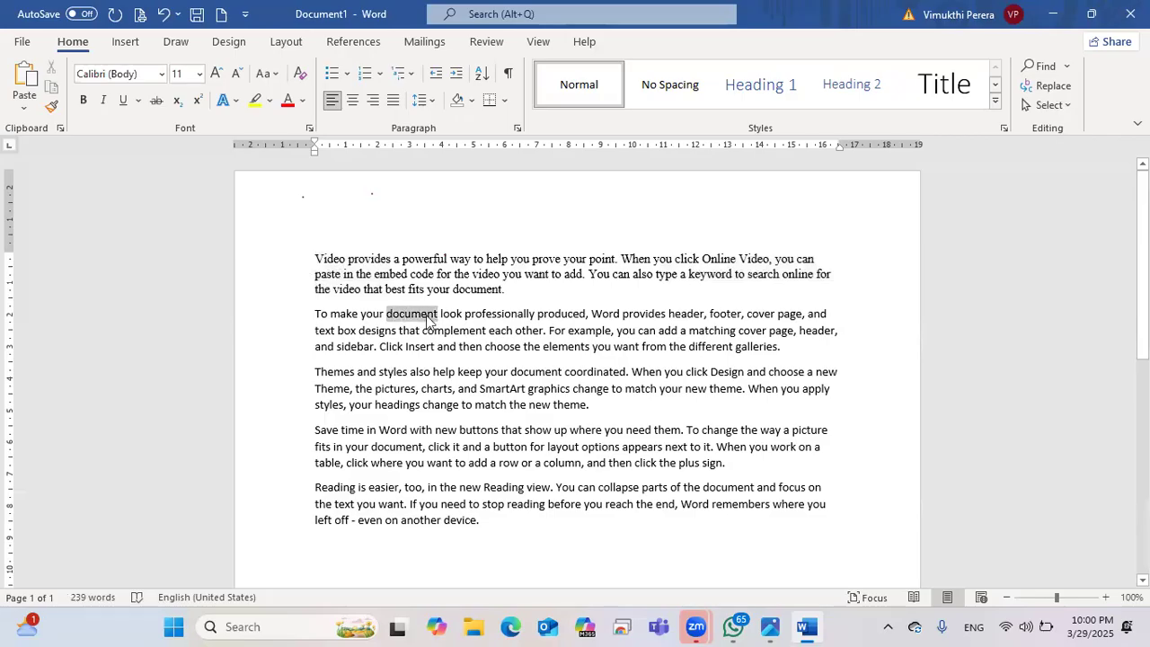
left_click(161, 75)
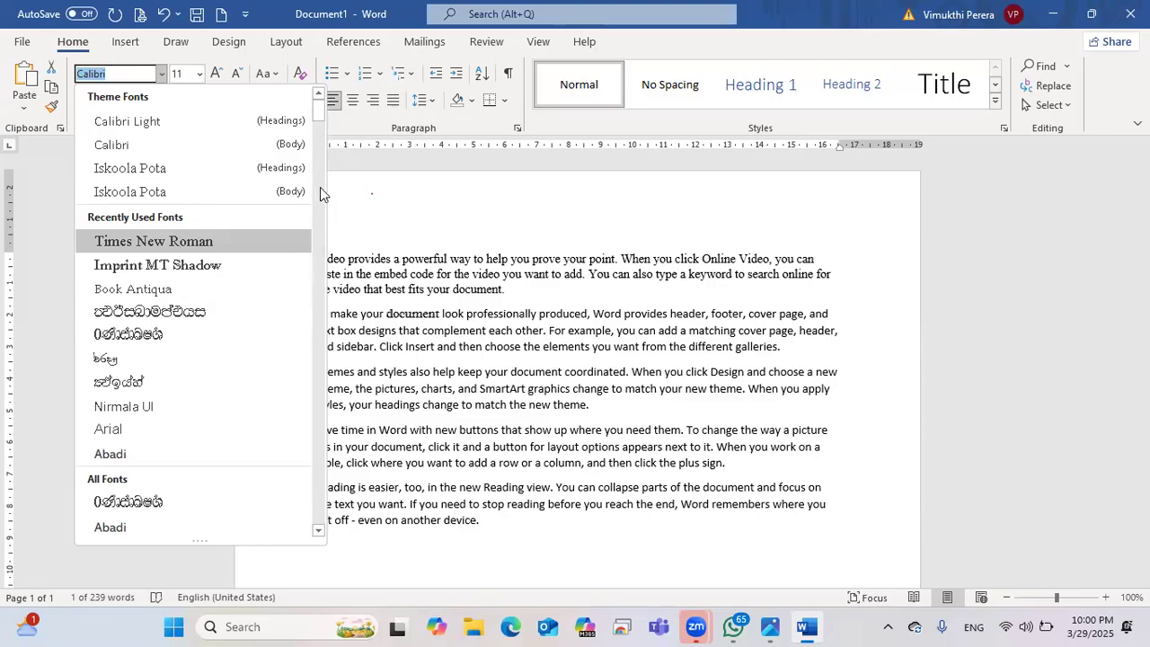
Step: Apply the Juice ITC font to the word 'document'
scroll(334, 520, "down", 10)
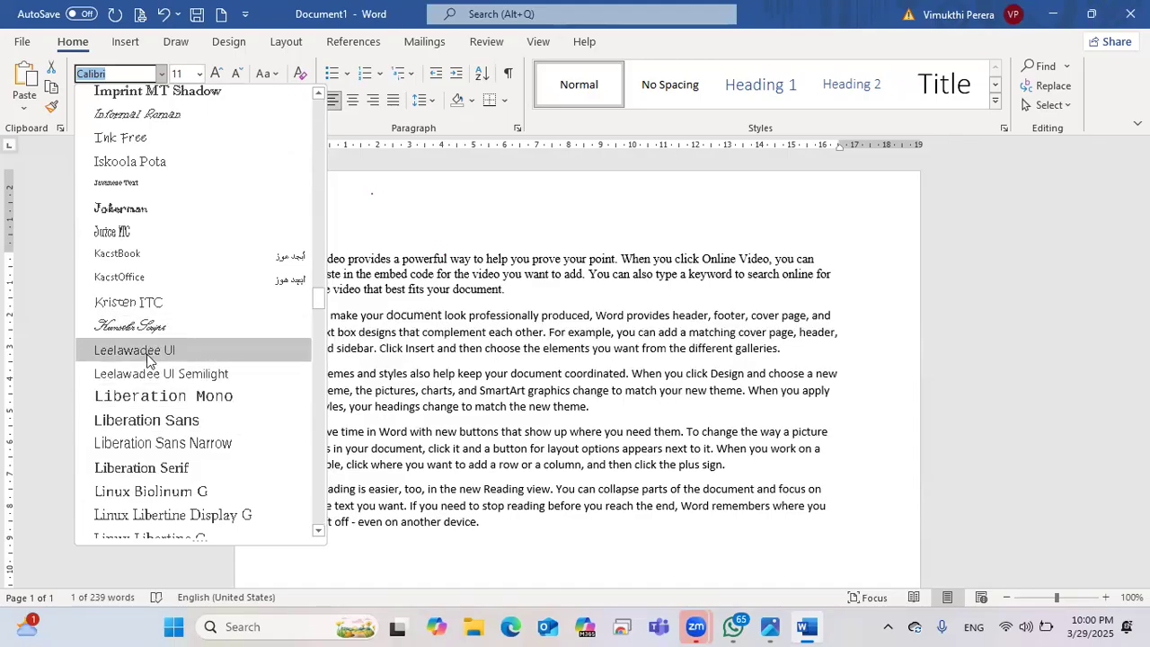
left_click(151, 241)
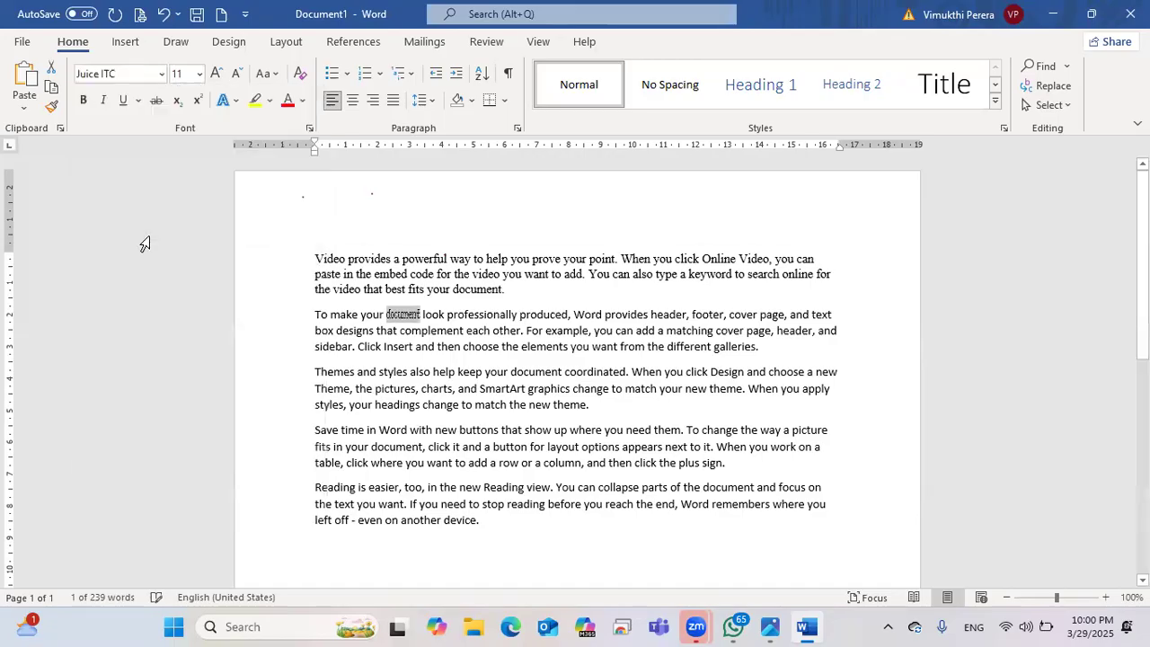
left_click(146, 242)
Step: Practise selecting phrases such as 'each other. For' and 'Insert' through 'help keep'
mouse_move(423, 314)
left_mouse_down()
mouse_move(398, 314)
mouse_move(421, 319)
left_mouse_up()
left_click(398, 335)
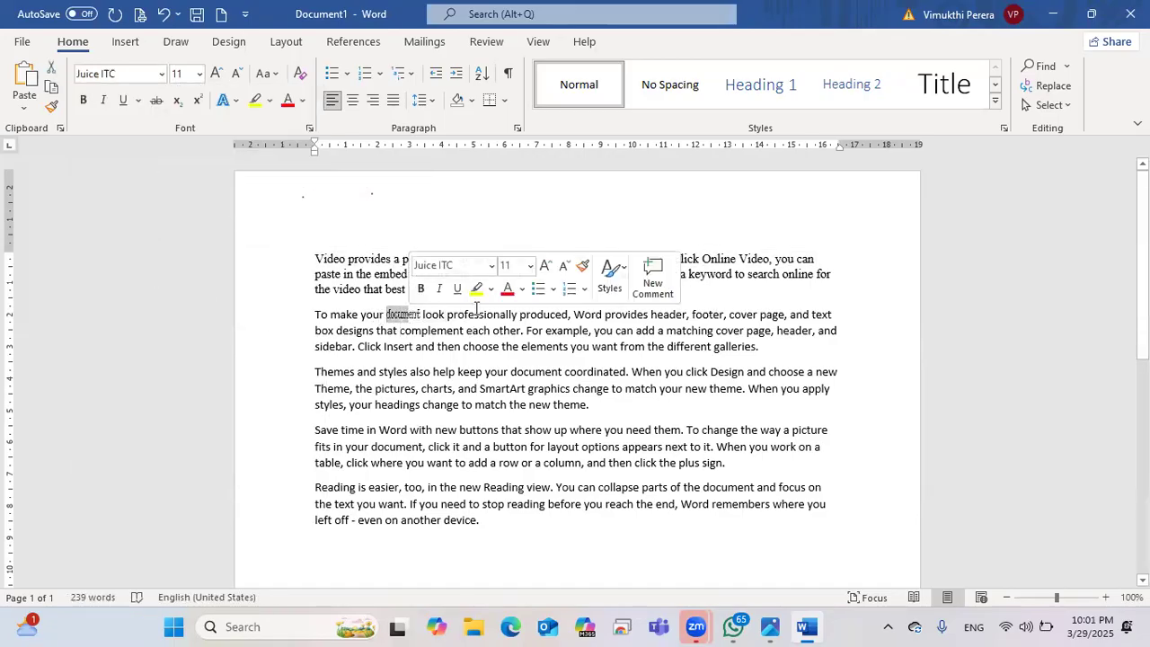
left_click_drag(536, 330, 471, 333)
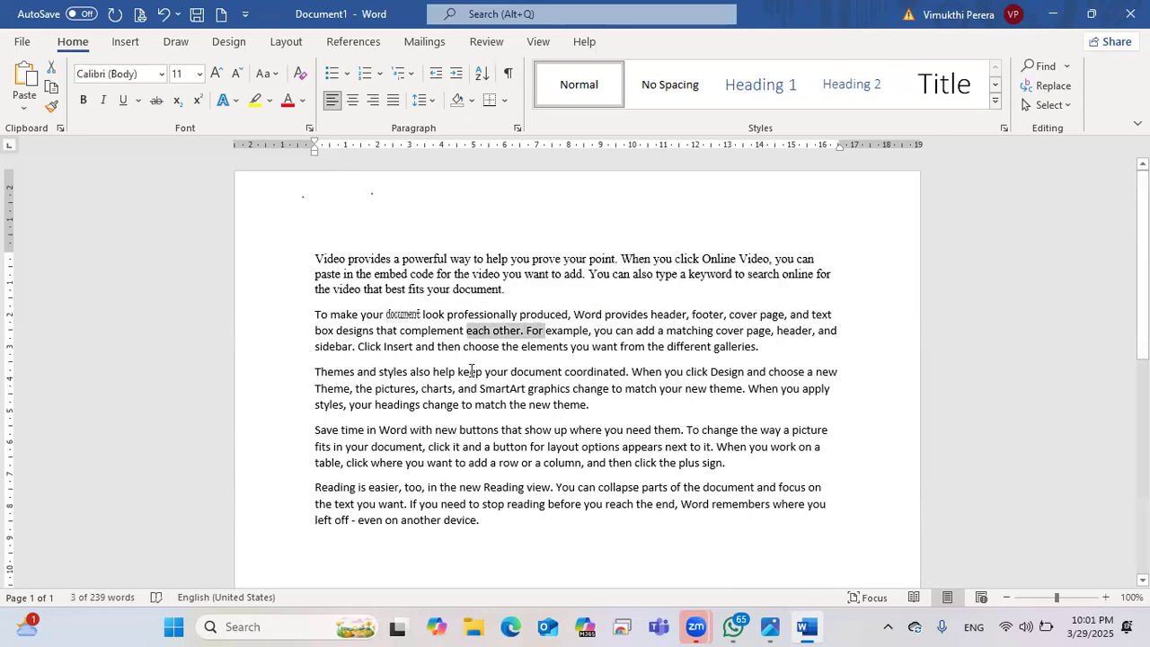
left_click_drag(405, 351, 483, 372)
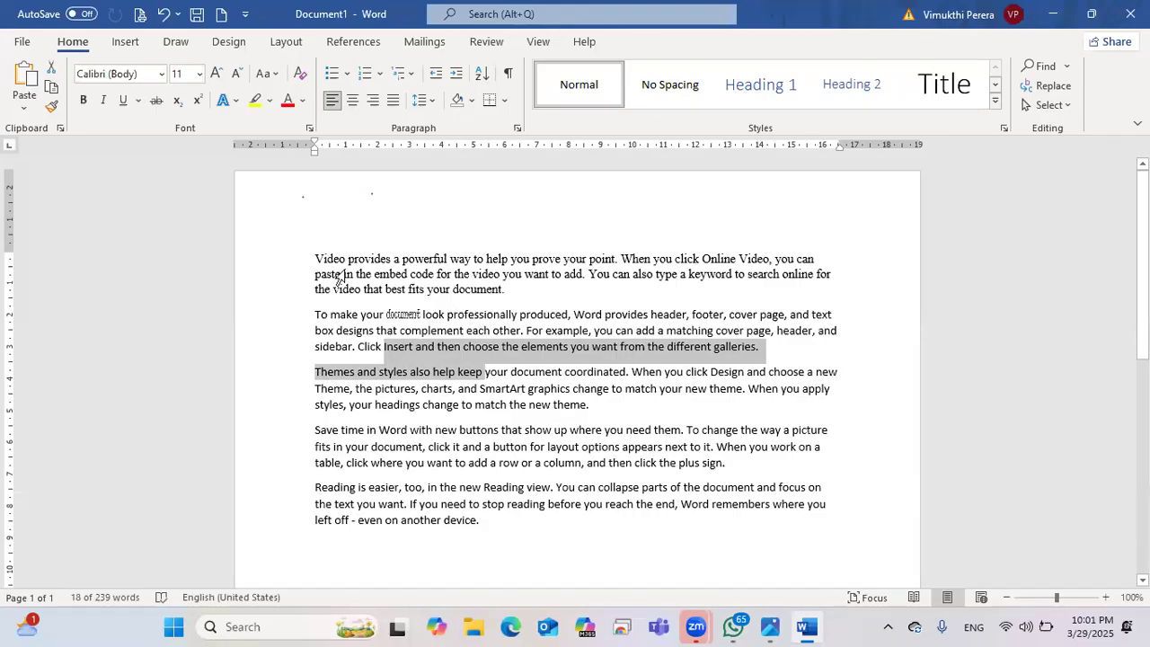
Step: Select the whole first paragraph, then switch to the keyboard photo in Photos
double_click(320, 259)
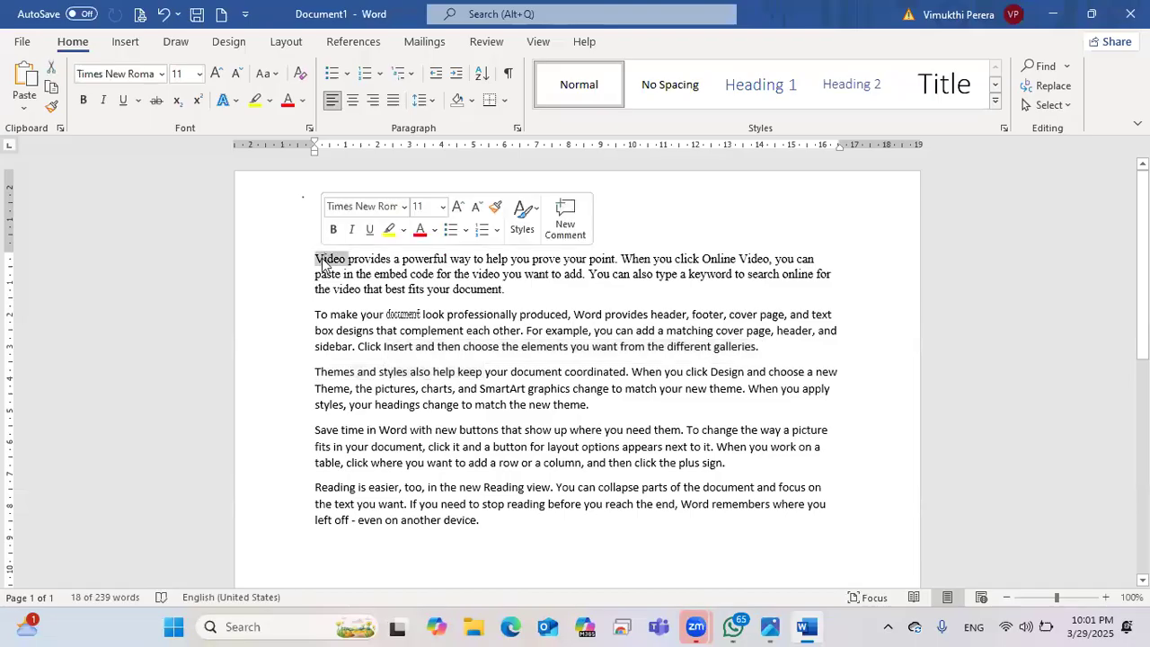
triple_click(320, 259)
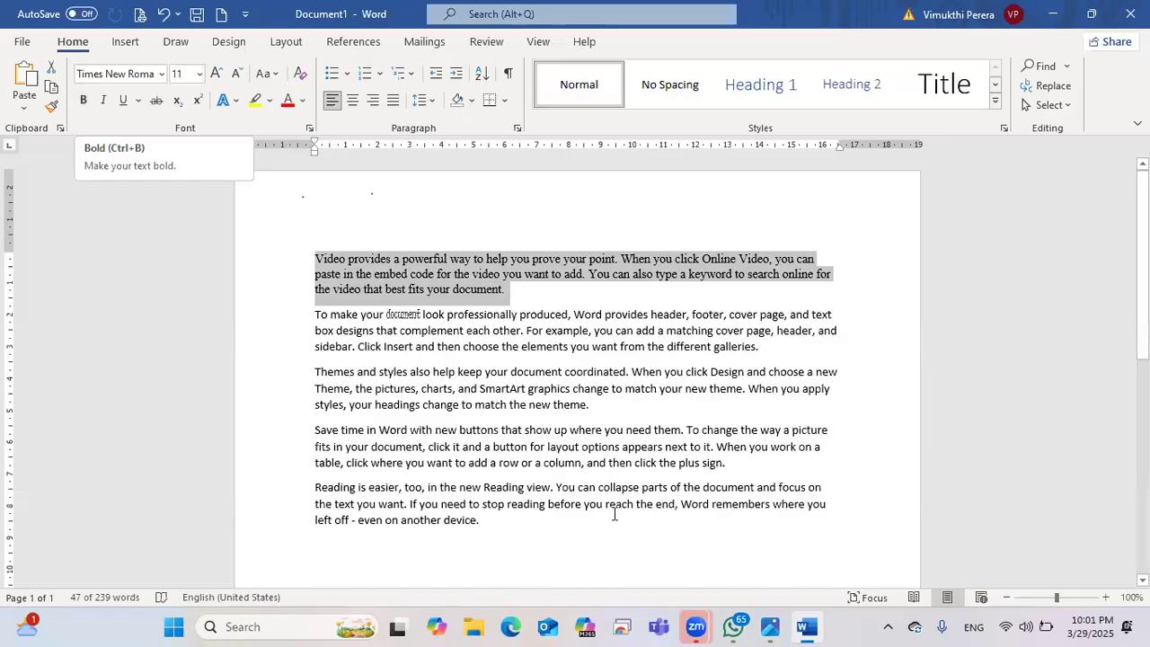
left_click(770, 626)
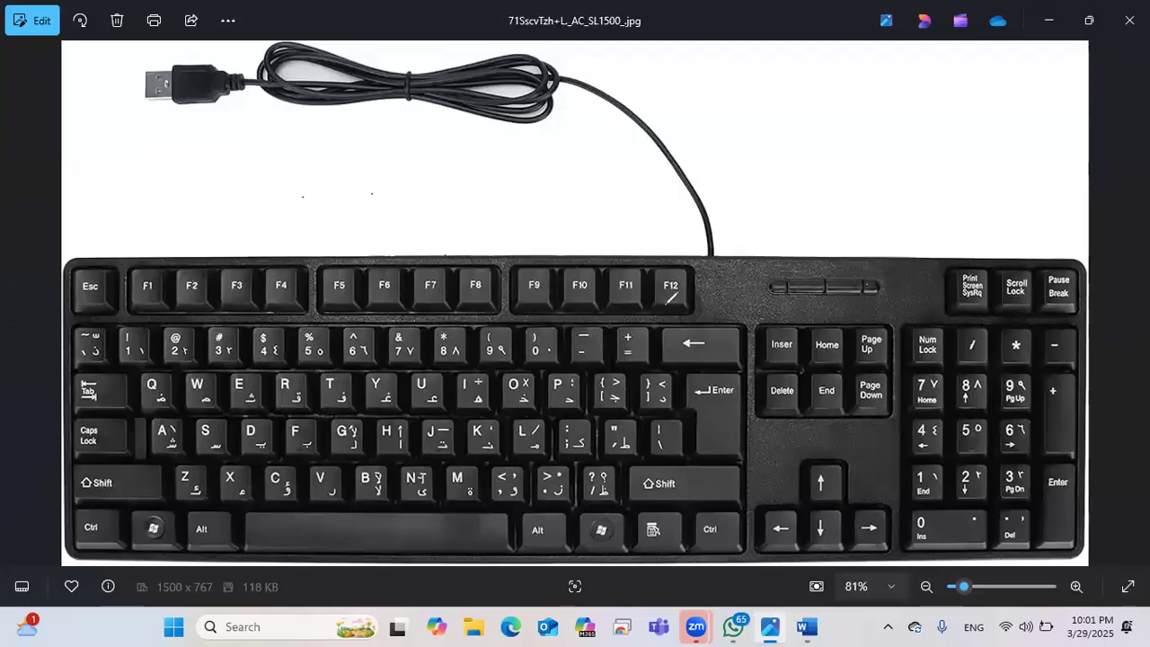
Step: Draw a red arrow from the Ctrl key to the B key on the keyboard photo
mouse_move(71, 518)
left_mouse_down()
mouse_move(271, 473)
mouse_move(357, 476)
left_mouse_up()
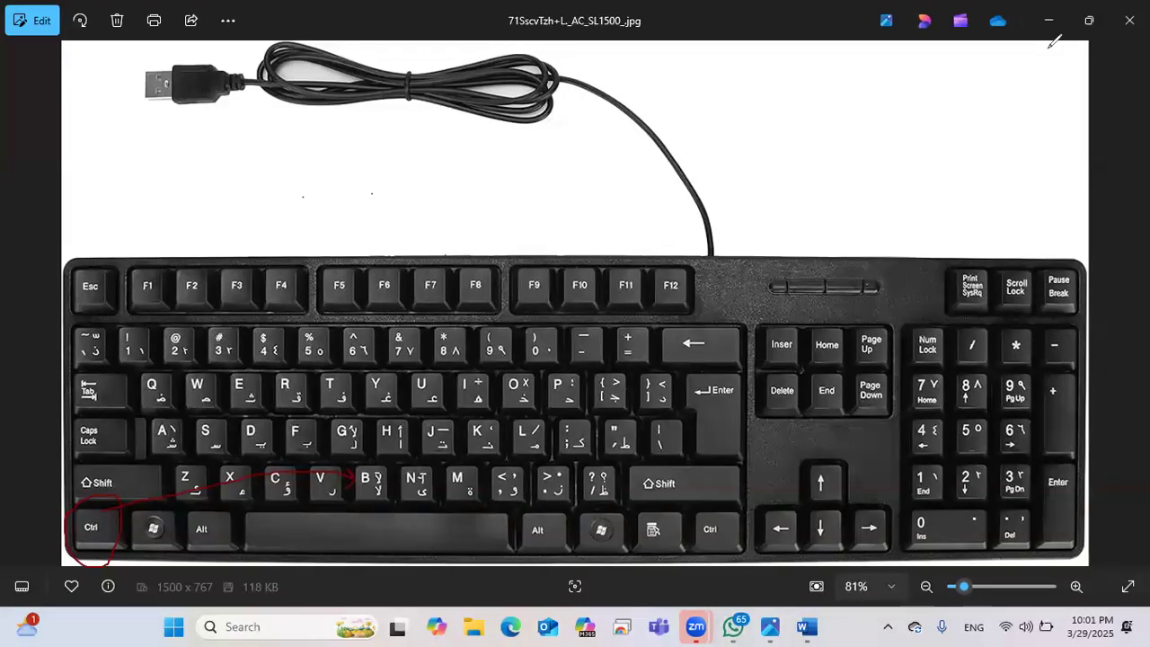
Step: Return to Word and make the first paragraph bold
left_click(1048, 20)
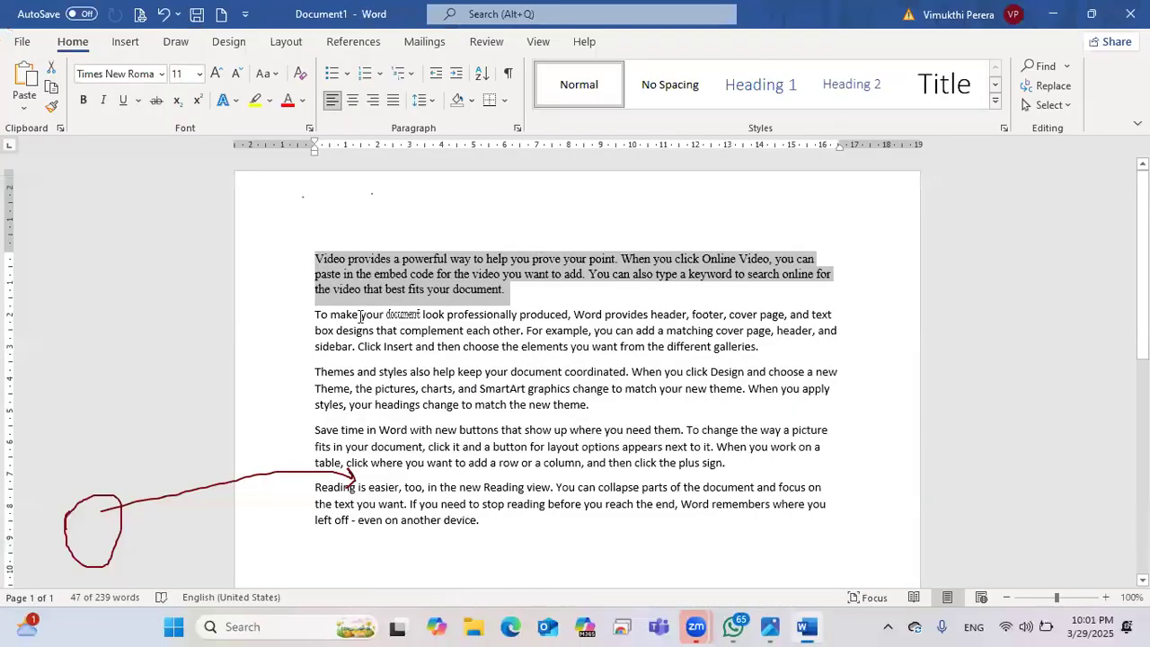
left_click(83, 102)
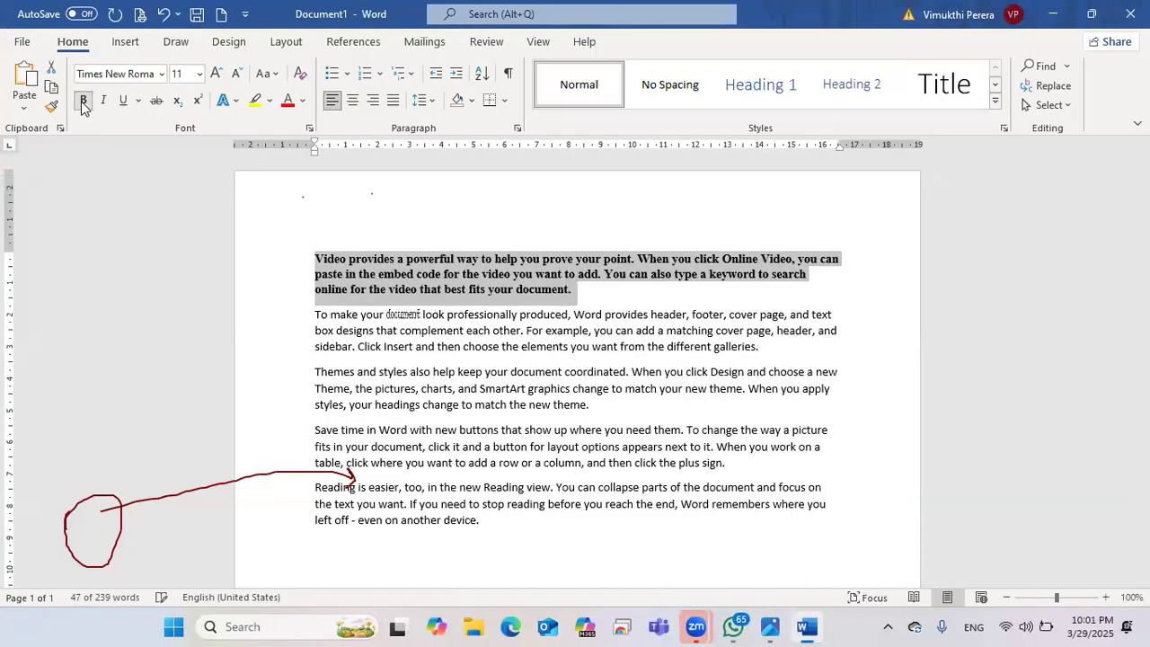
key("Right")
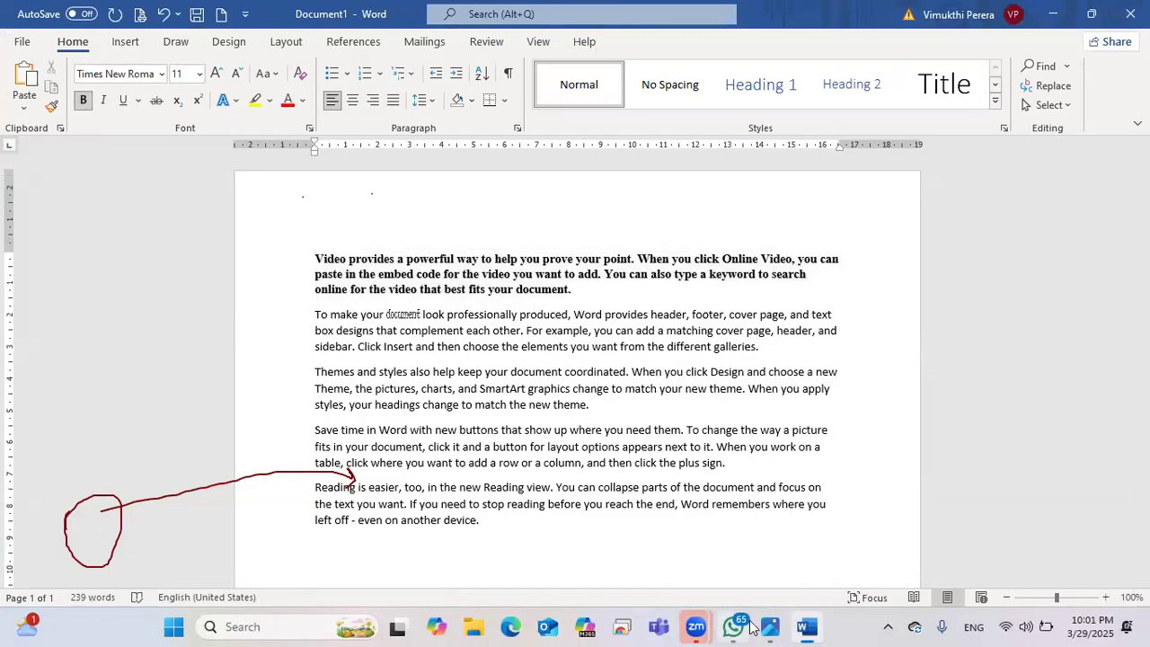
Step: Try adding and removing an empty line above the first paragraph, then undo
left_click(357, 237)
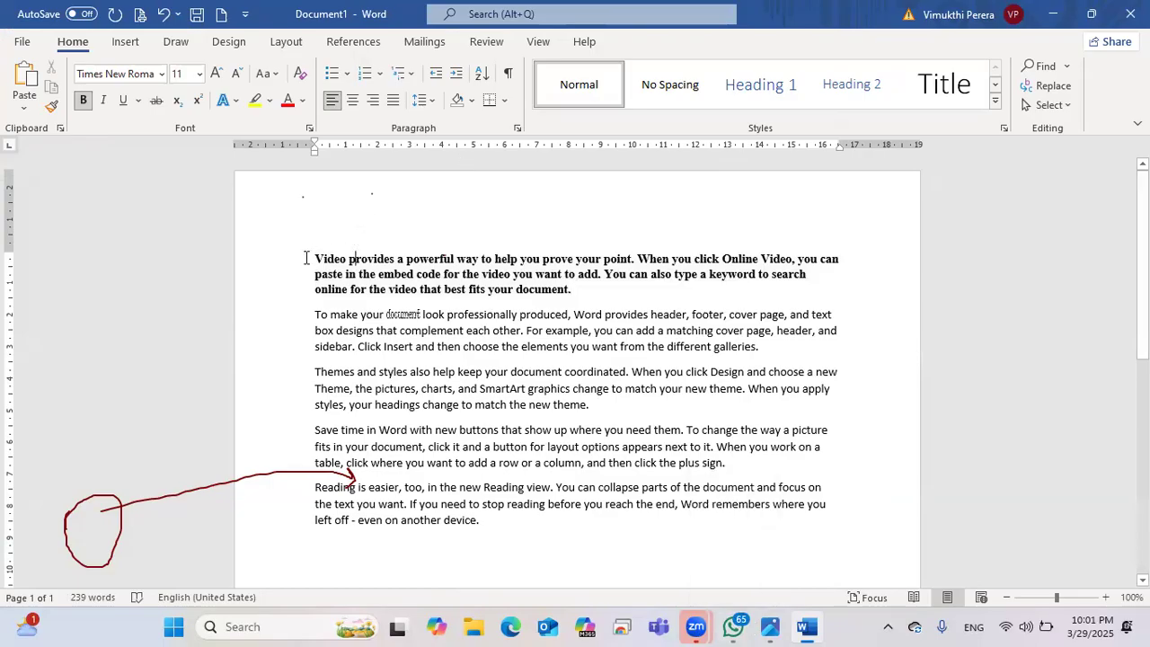
left_click(314, 247)
double_click(314, 226)
double_click(316, 260)
key("Return")
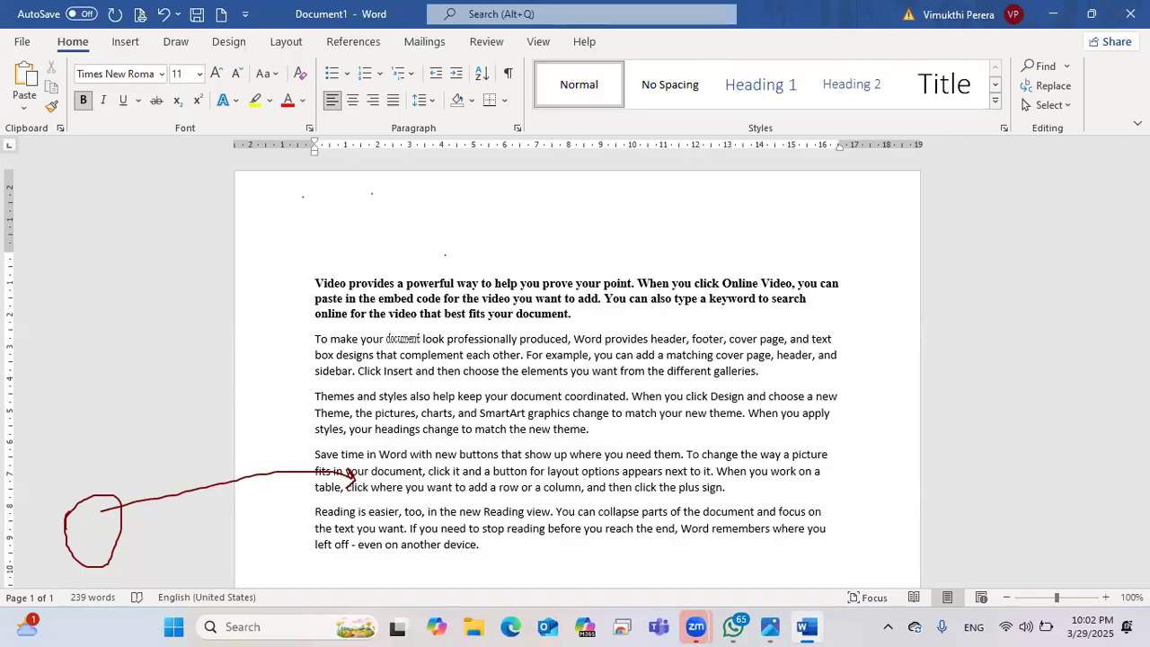
key("BackSpace")
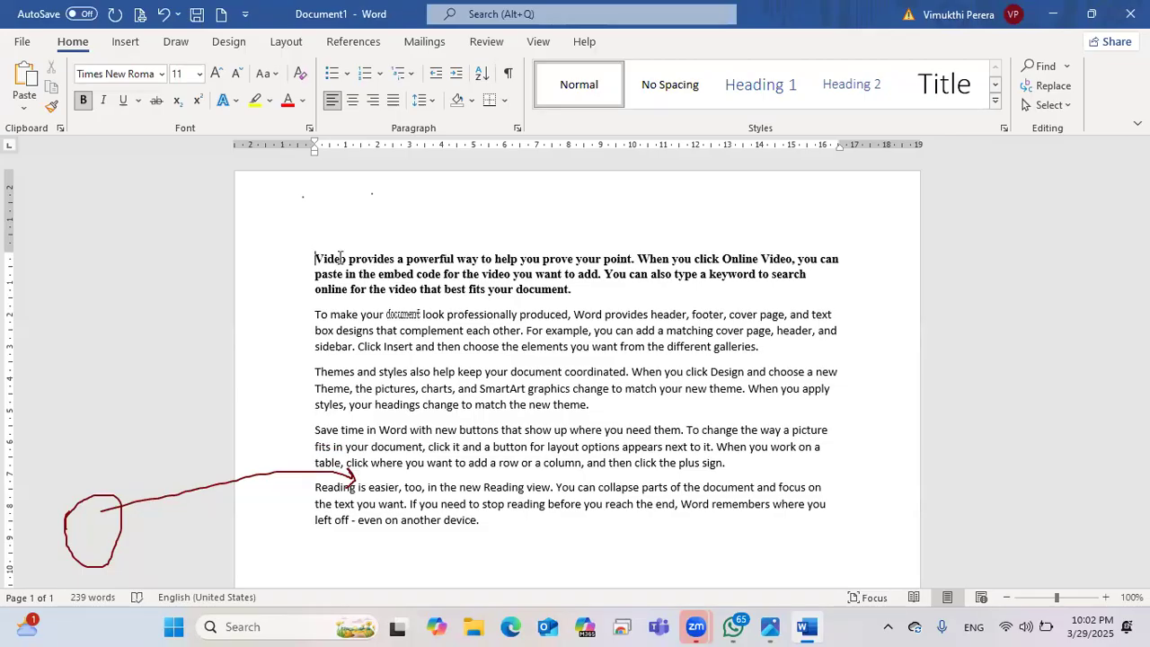
left_click_drag(580, 289, 311, 261)
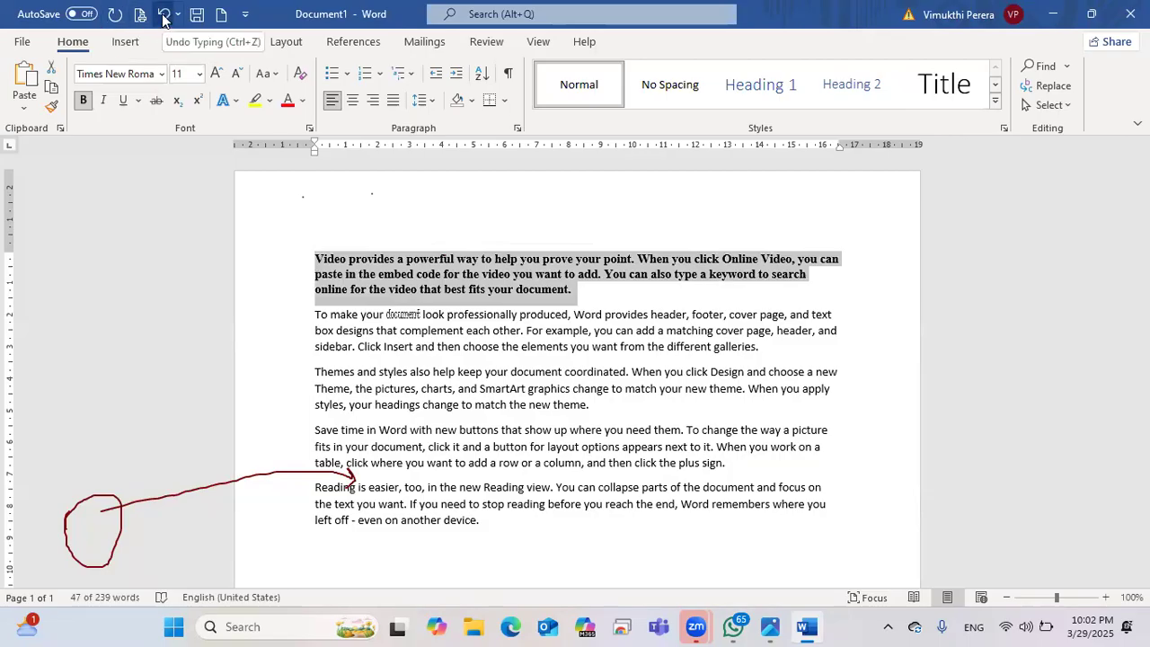
left_click(164, 14)
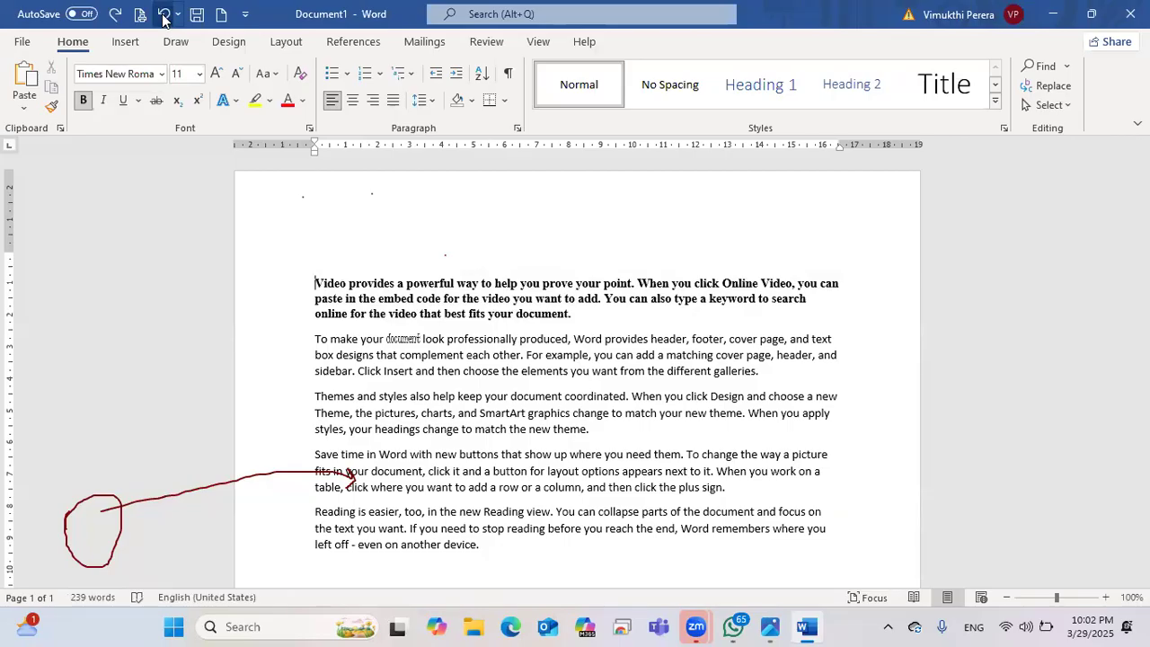
Step: Undo back past the bold and Juice ITC changes, then redo twice to restore Juice ITC
left_click(164, 14)
left_click(163, 15)
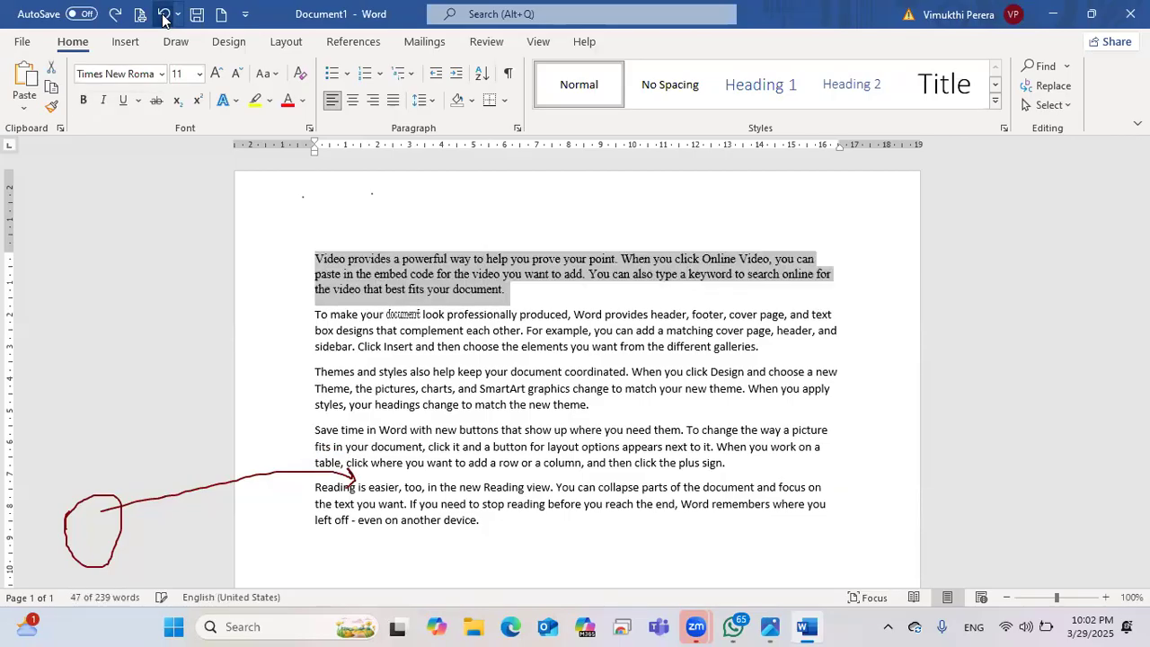
left_click(164, 15)
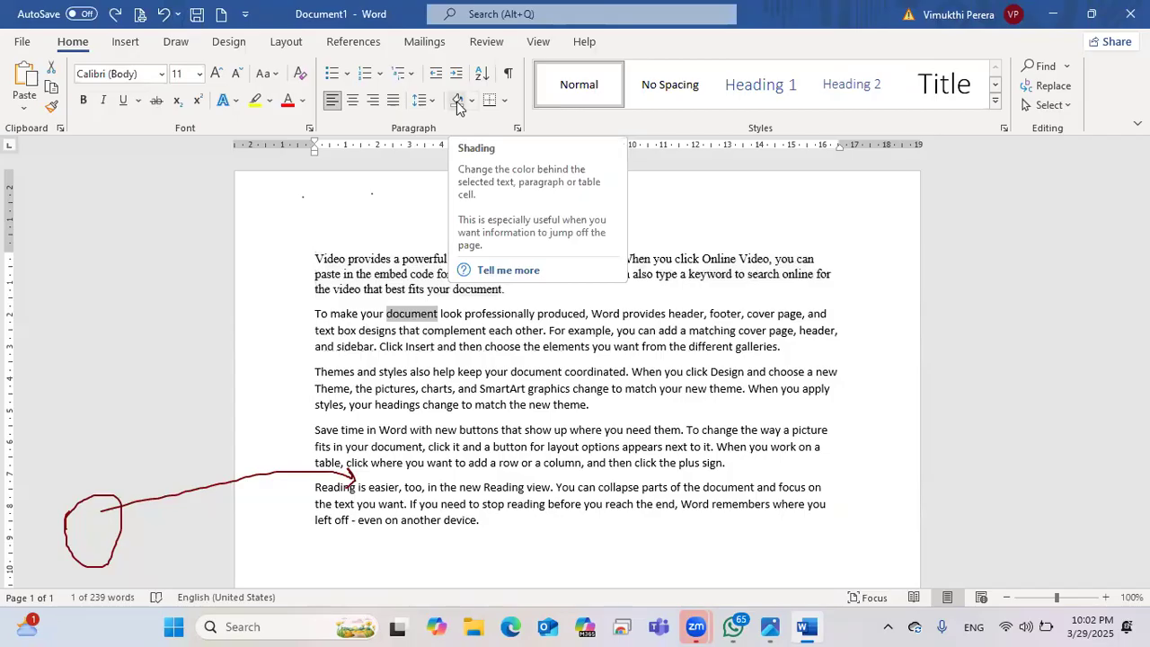
left_click(115, 14)
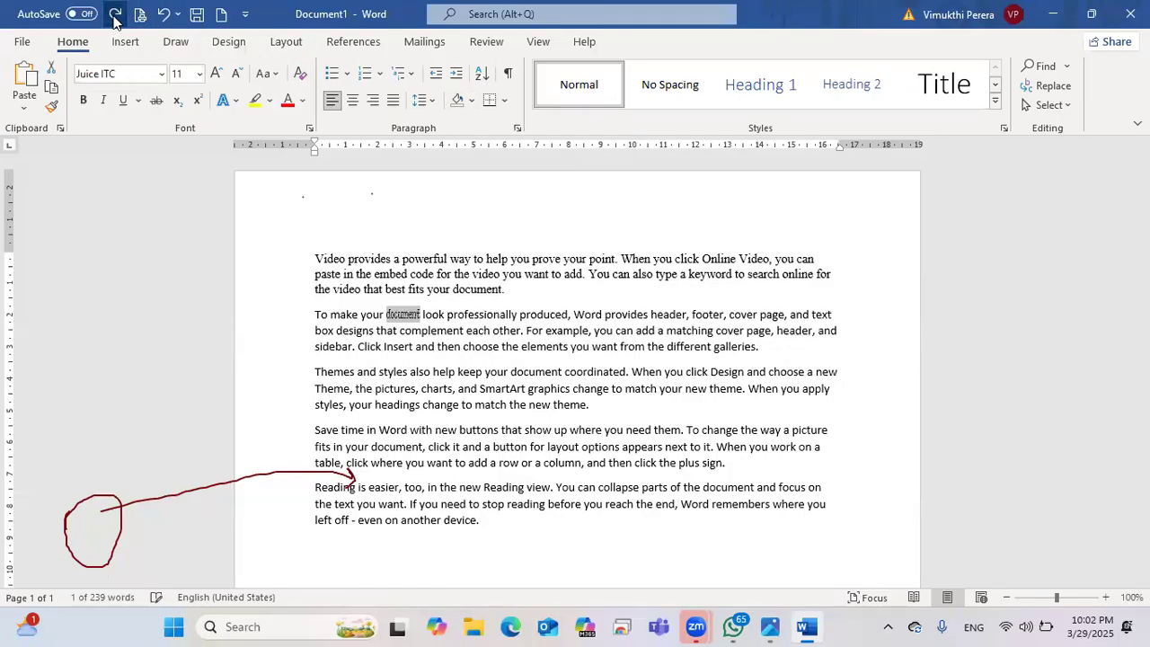
left_click(115, 15)
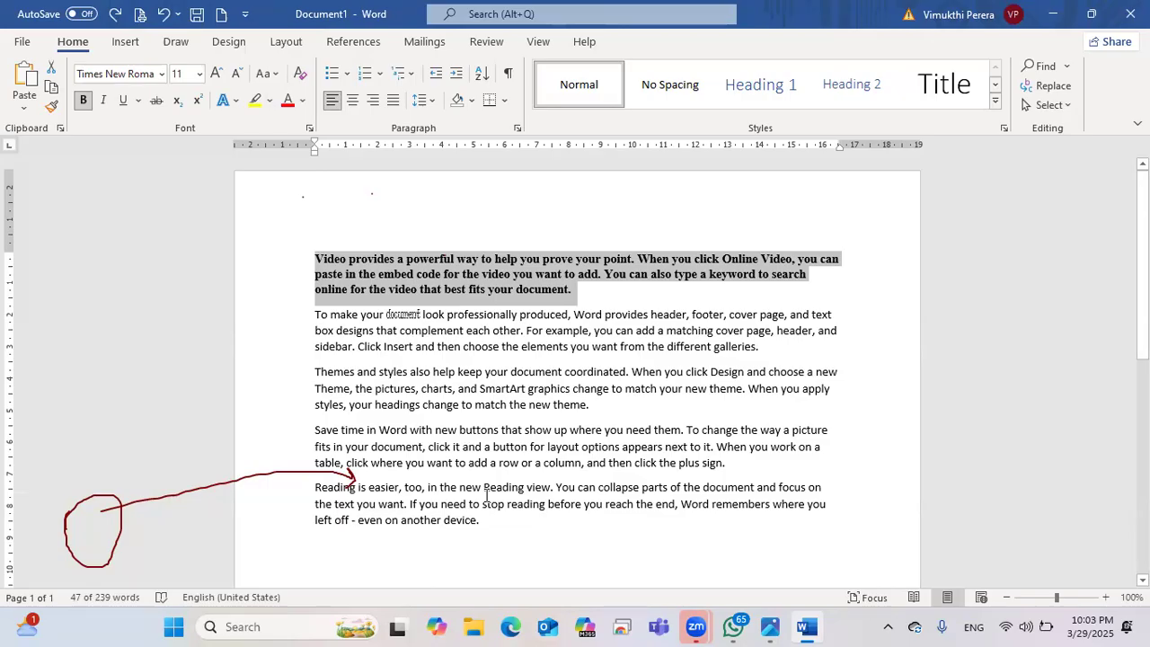
Step: Add a non-bold line with the user's name above the first paragraph
key("Right")
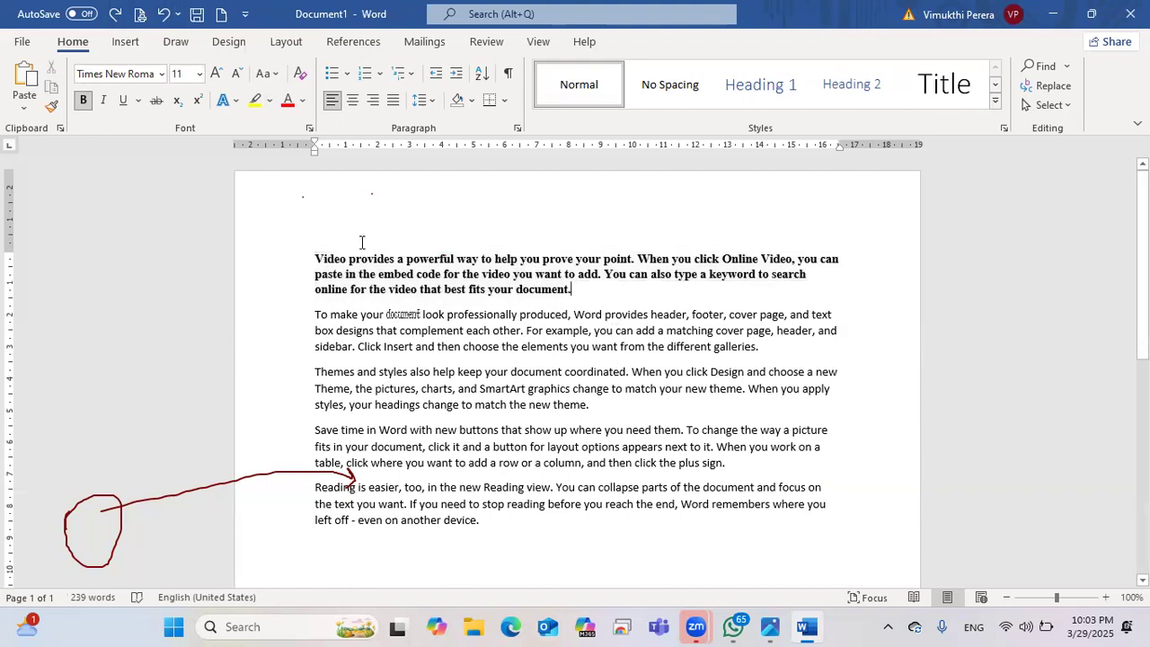
key("Return")
left_click(316, 257)
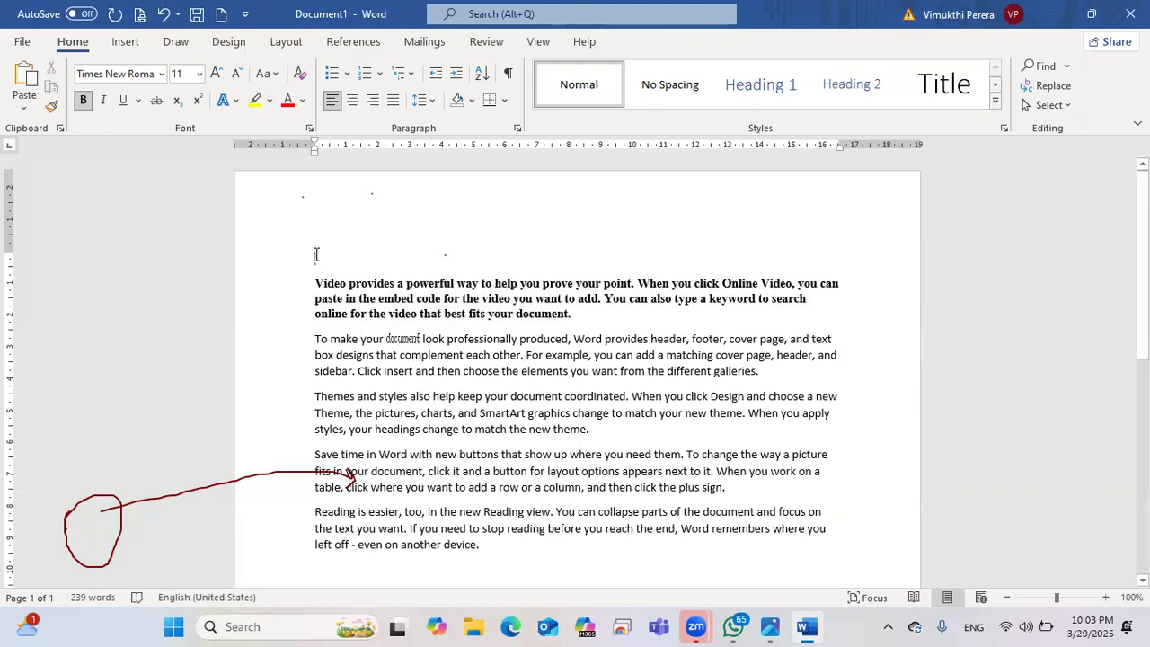
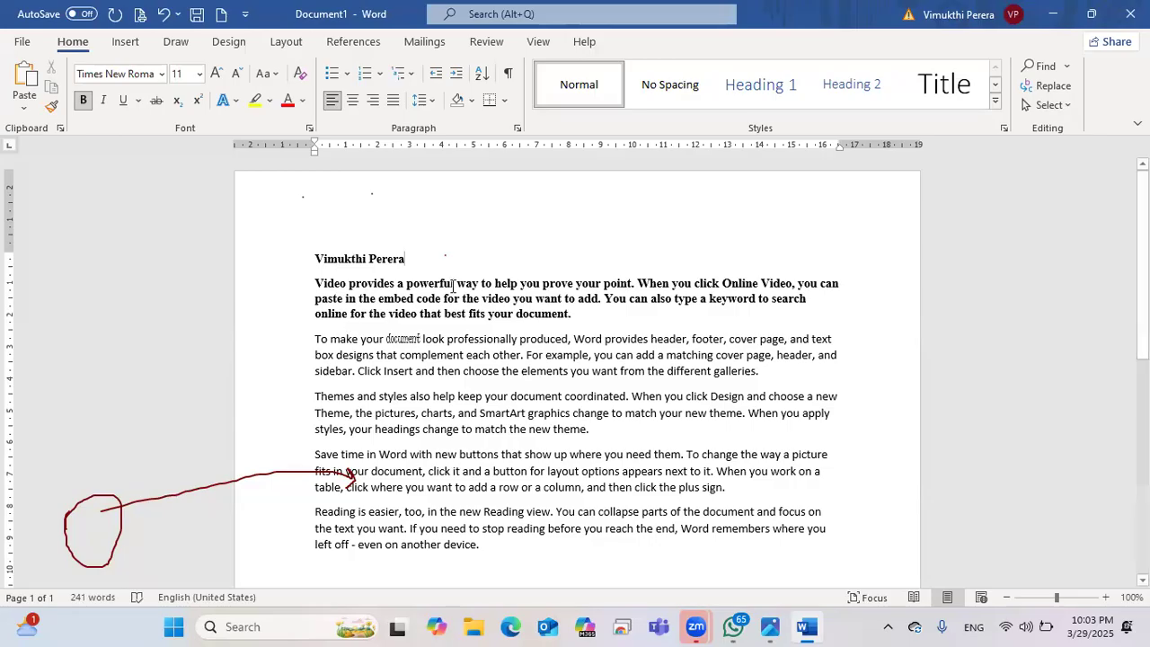
left_click_drag(378, 259, 330, 261)
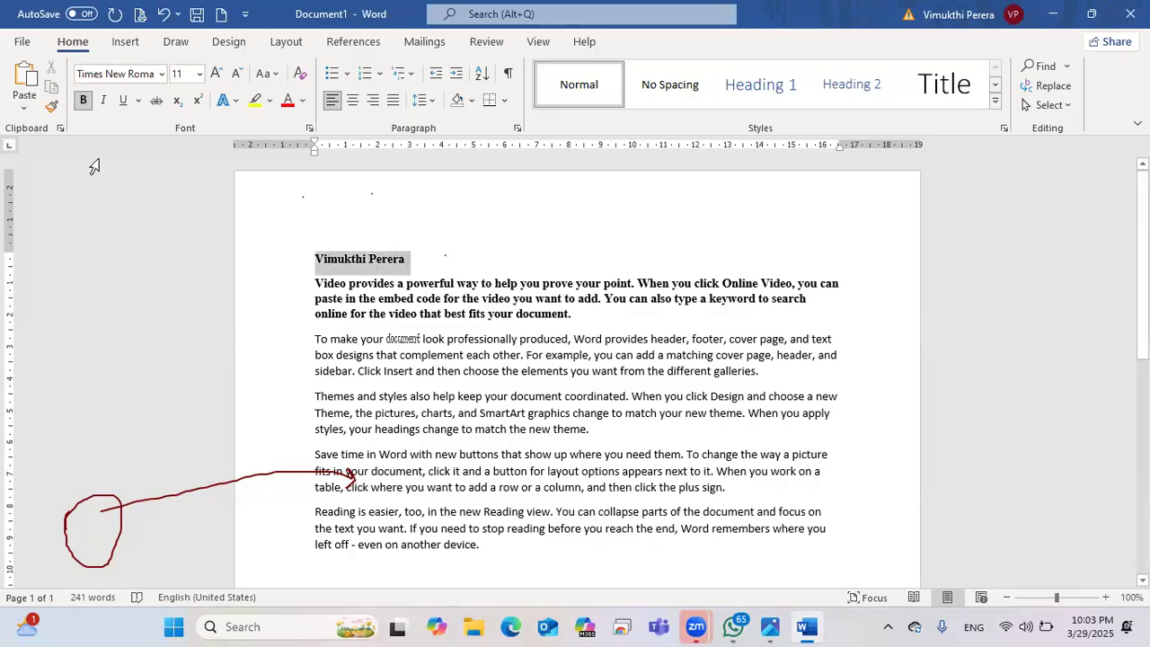
left_click(84, 99)
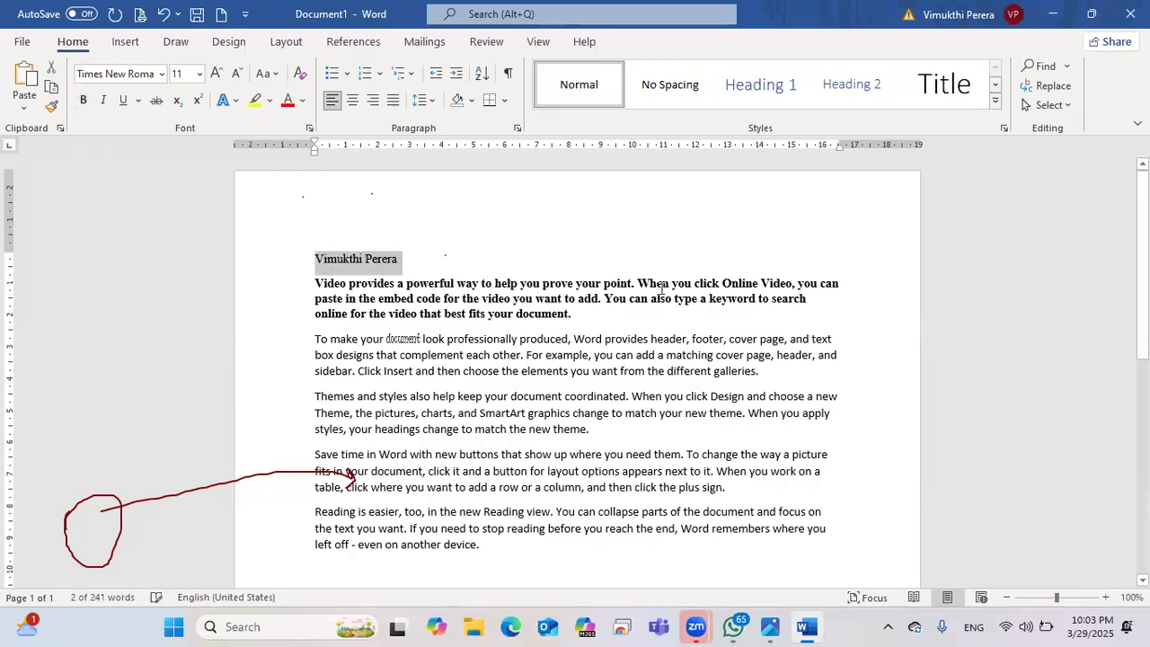
left_click(315, 286)
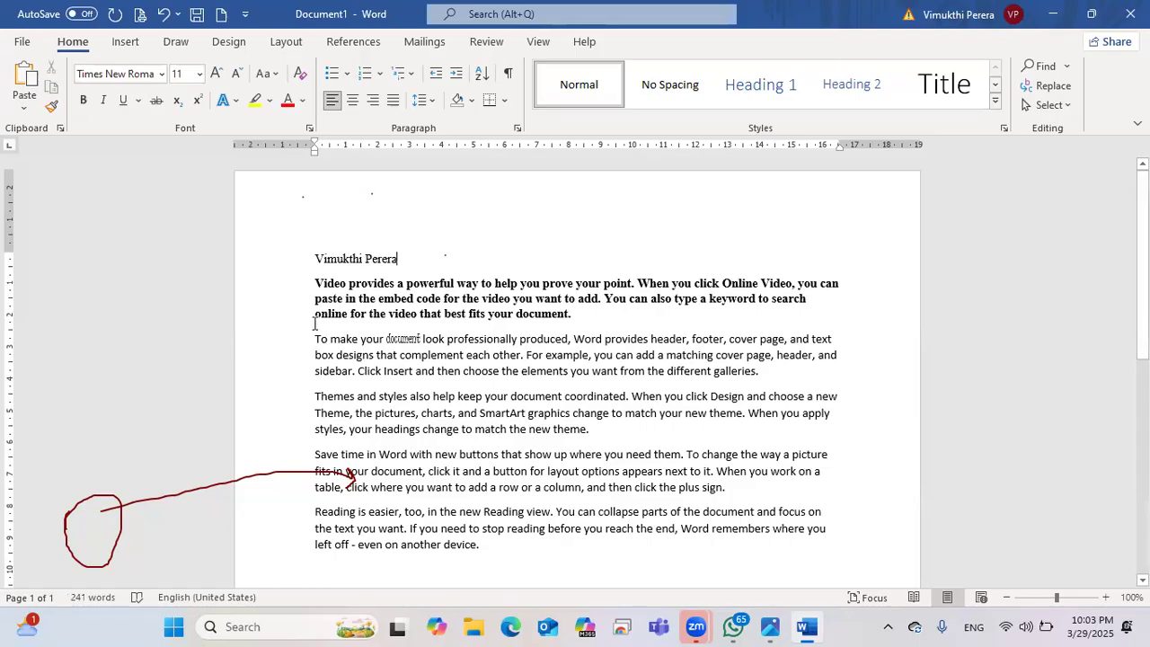
Step: Remove bold from the whole first paragraph
triple_click(554, 299)
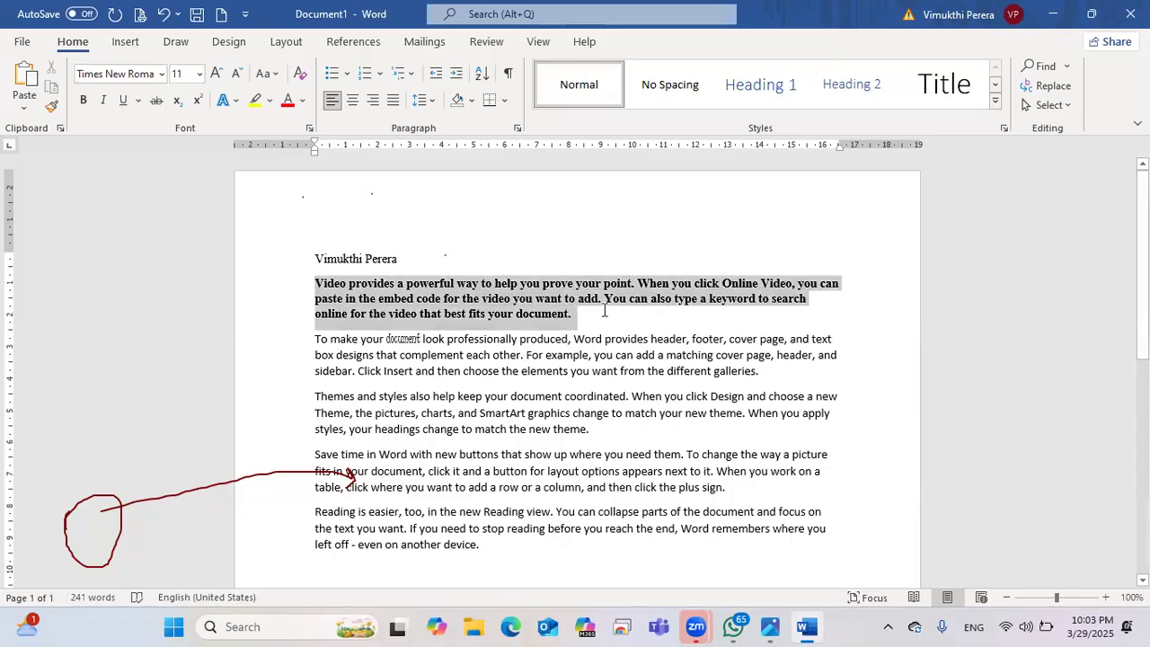
left_click(83, 101)
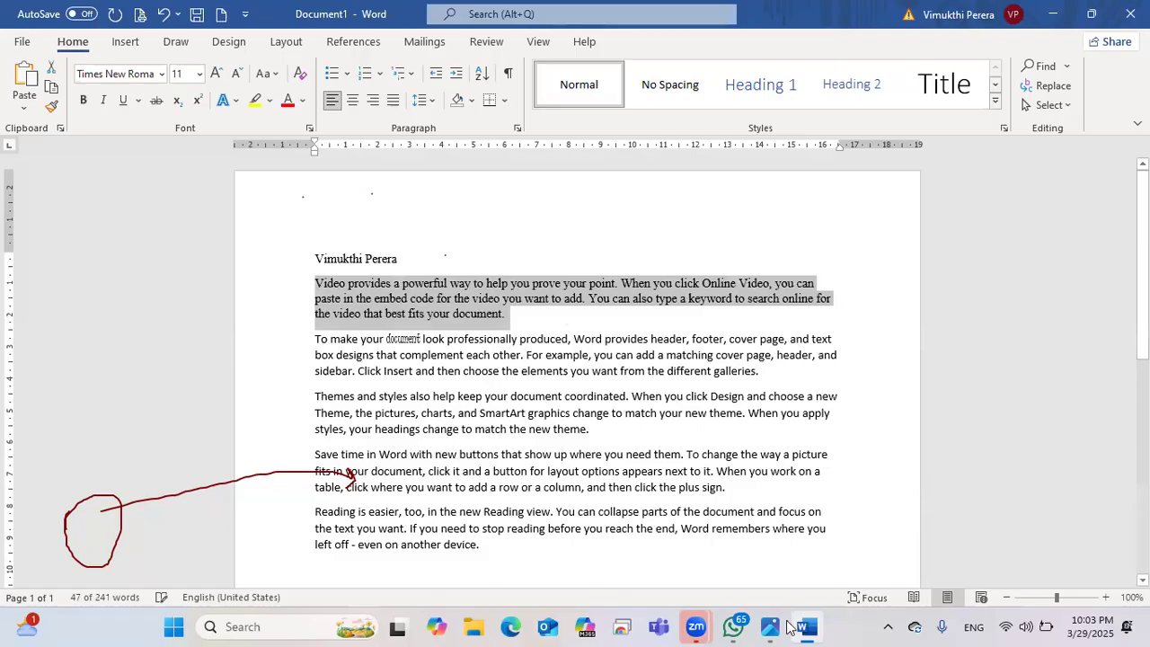
left_click(519, 339)
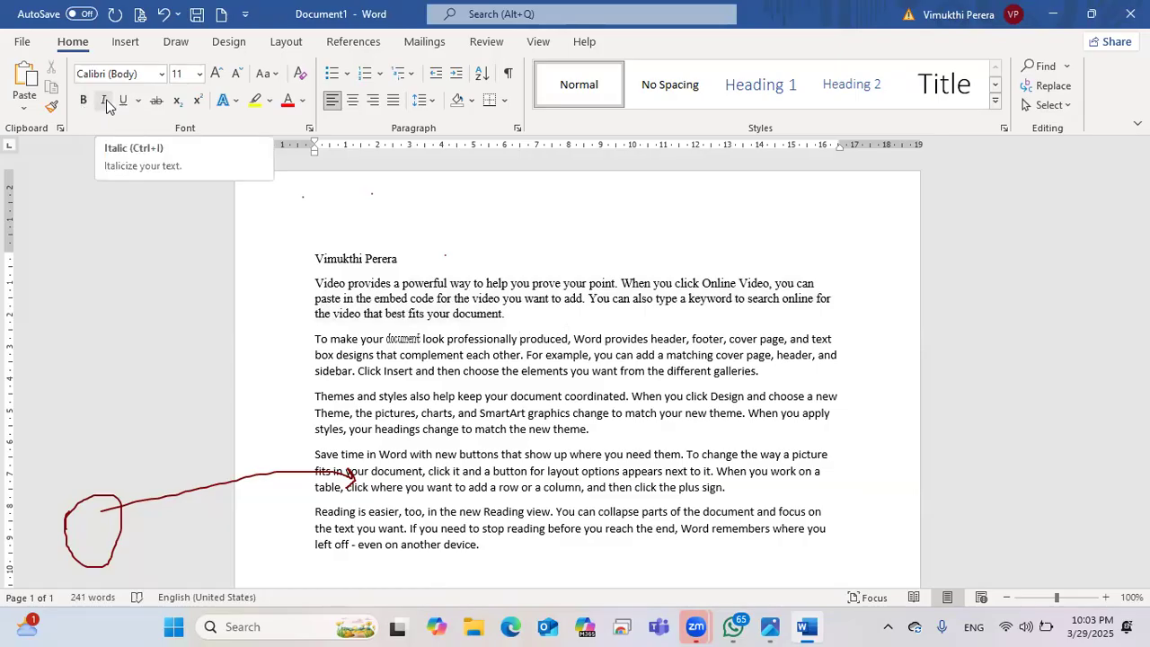
Step: Italicise the Themes and styles paragraph
scroll(488, 405, "down", 1)
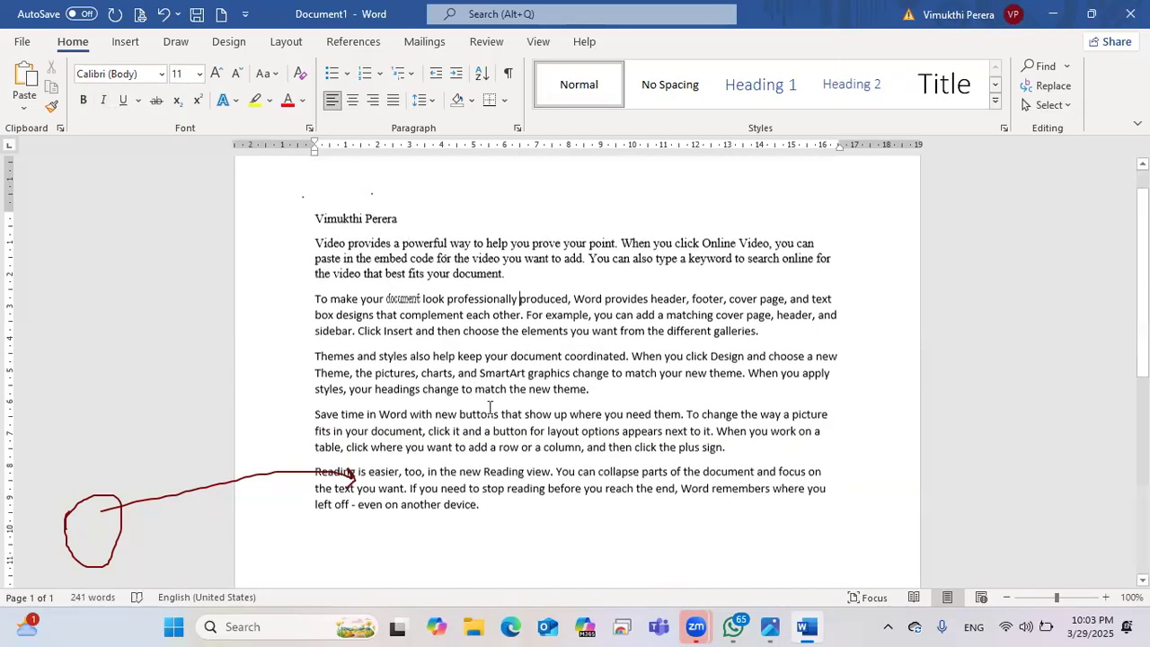
left_click_drag(595, 388, 315, 354)
left_click_drag(629, 395, 303, 358)
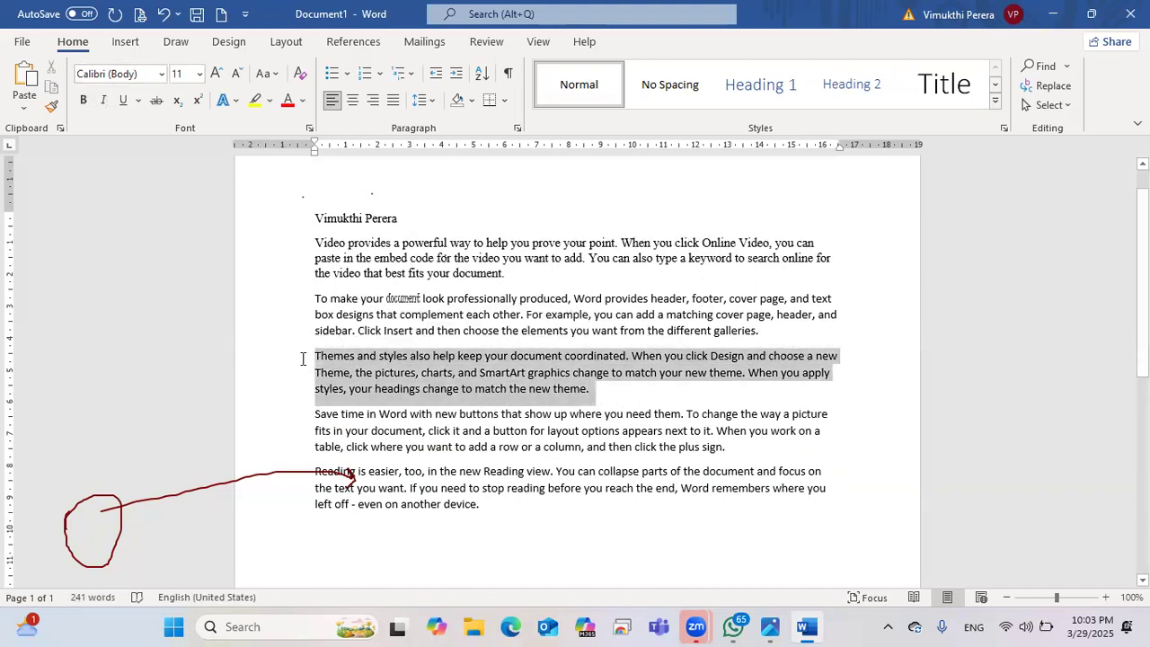
left_click(101, 101)
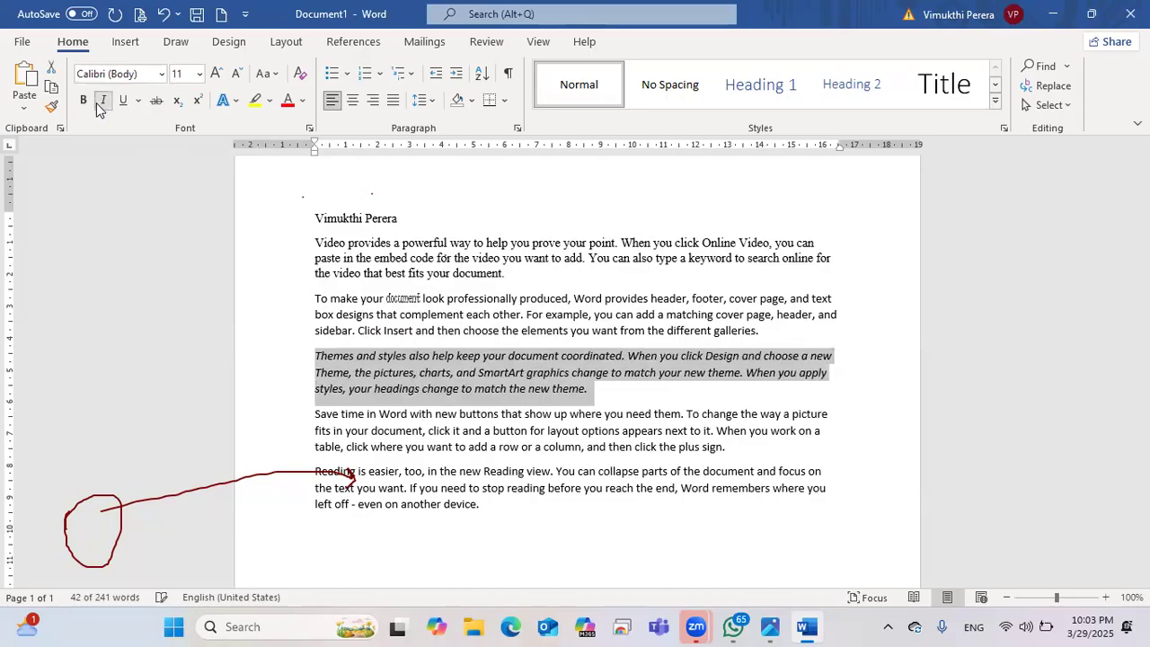
left_click(672, 481)
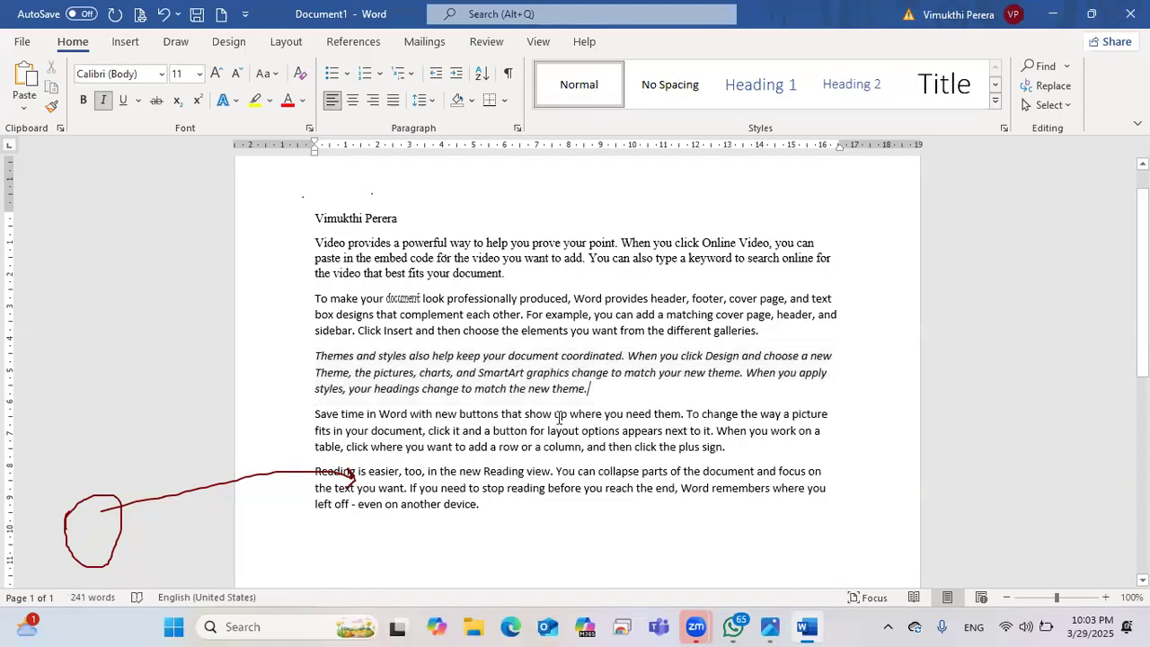
Step: Italicise the first paragraph, then remove the italics so it stays upright
left_click_drag(509, 274, 313, 241)
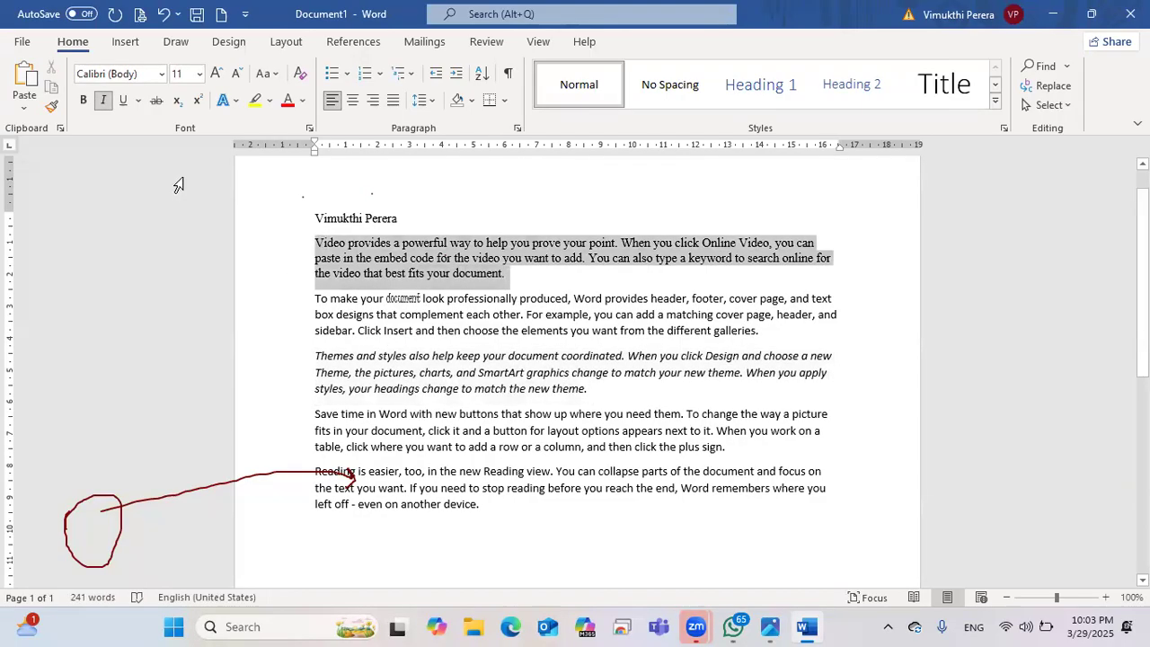
left_click(104, 101)
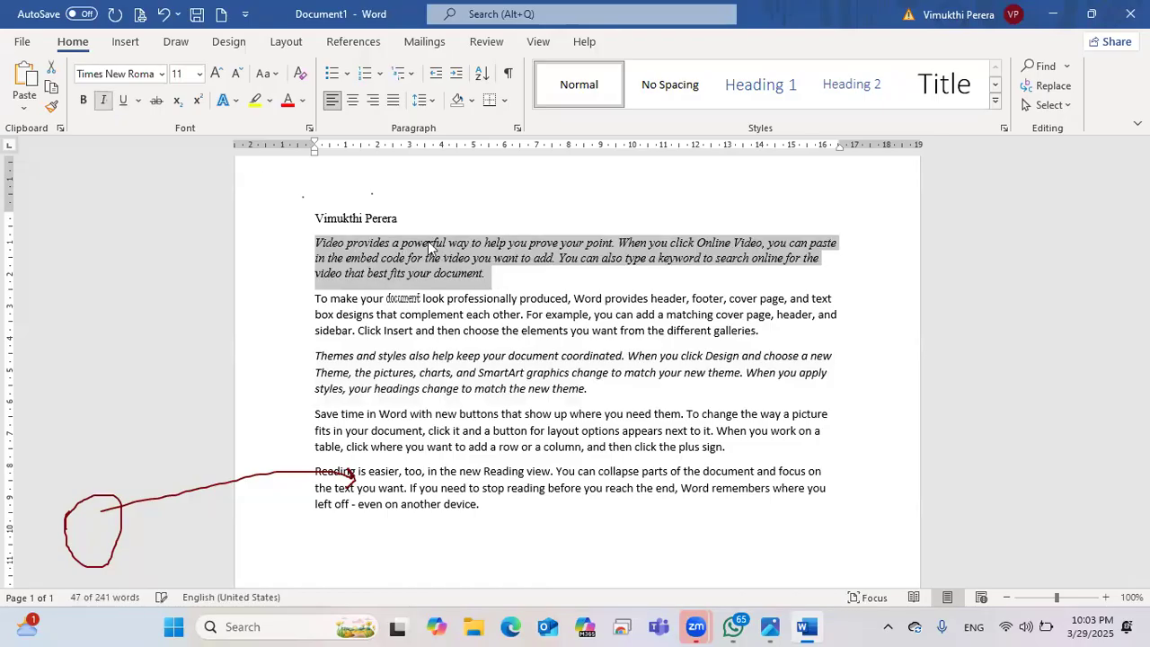
left_click(549, 289)
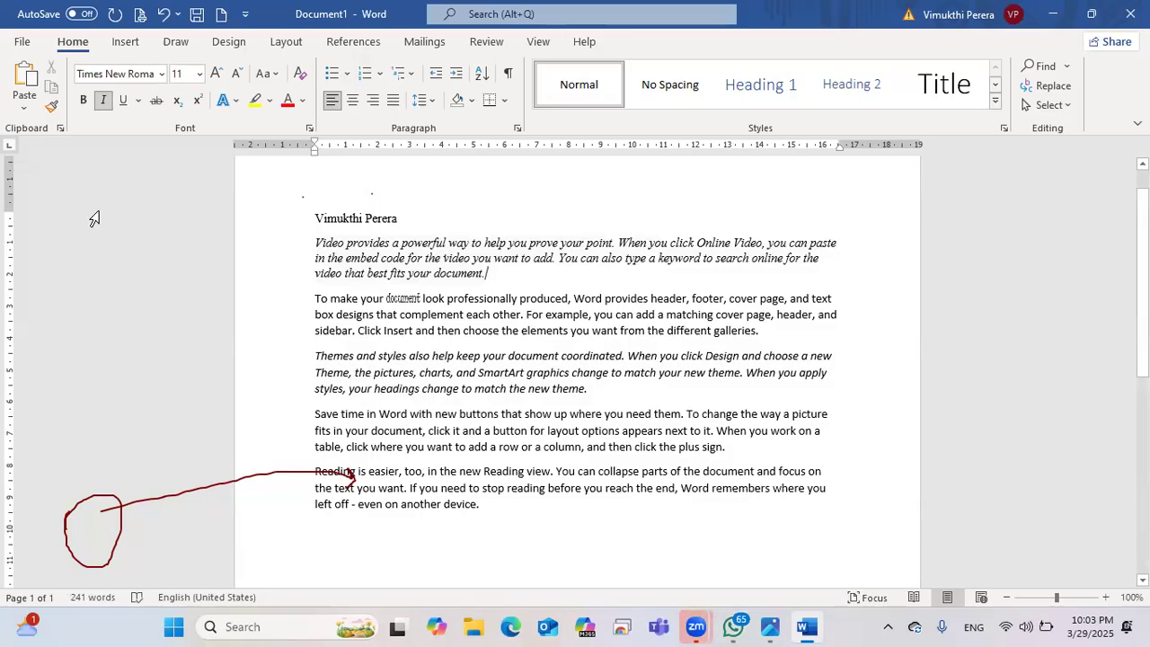
left_click_drag(494, 274, 321, 245)
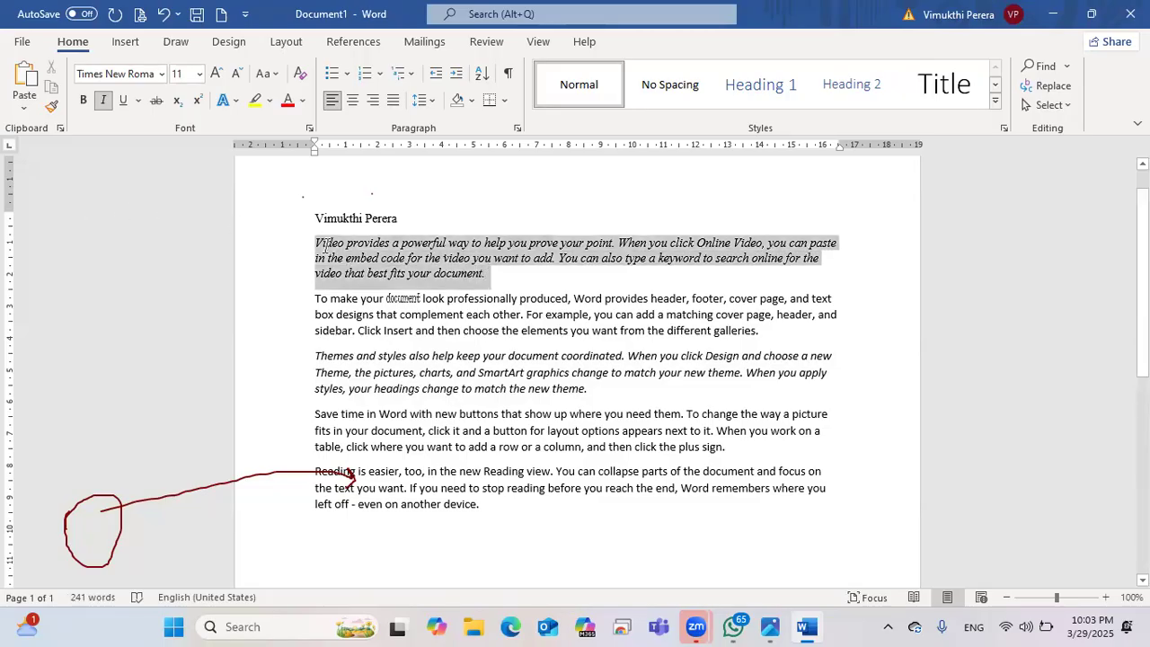
left_click(105, 101)
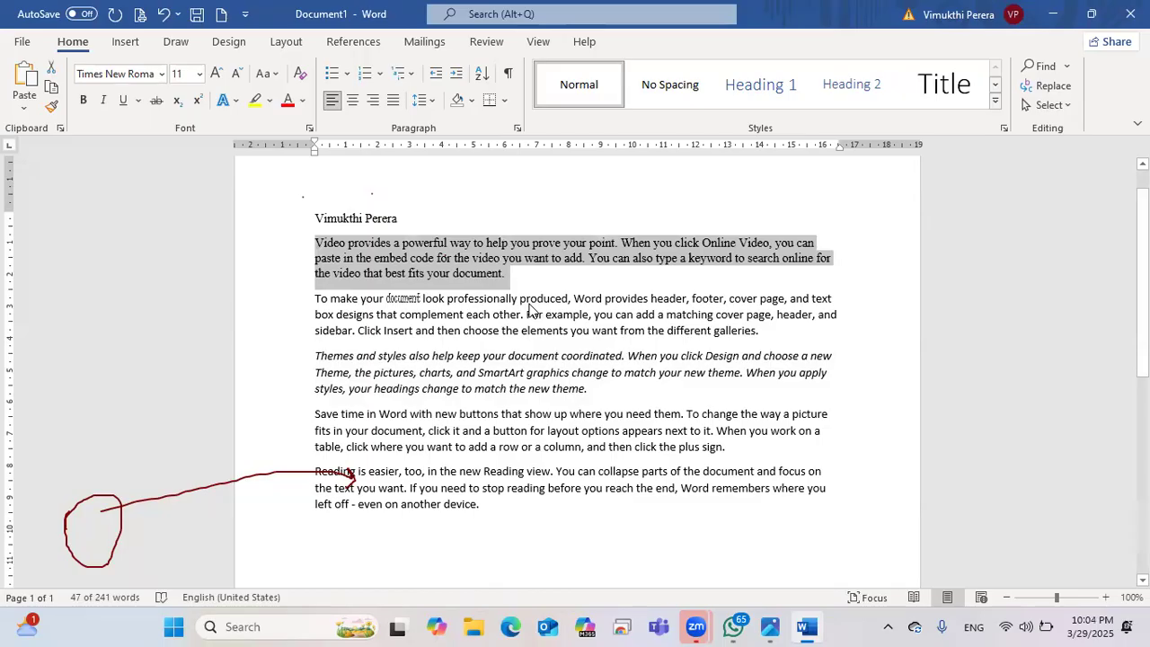
left_click(497, 261)
left_click_drag(509, 271, 314, 243)
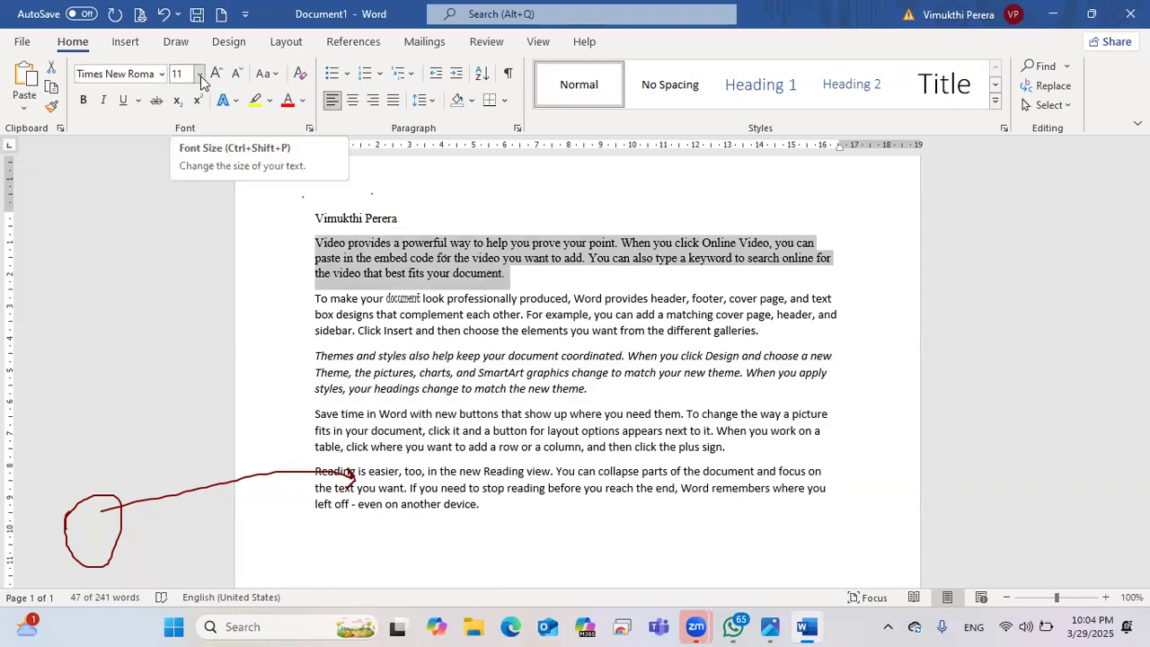
left_click(200, 74)
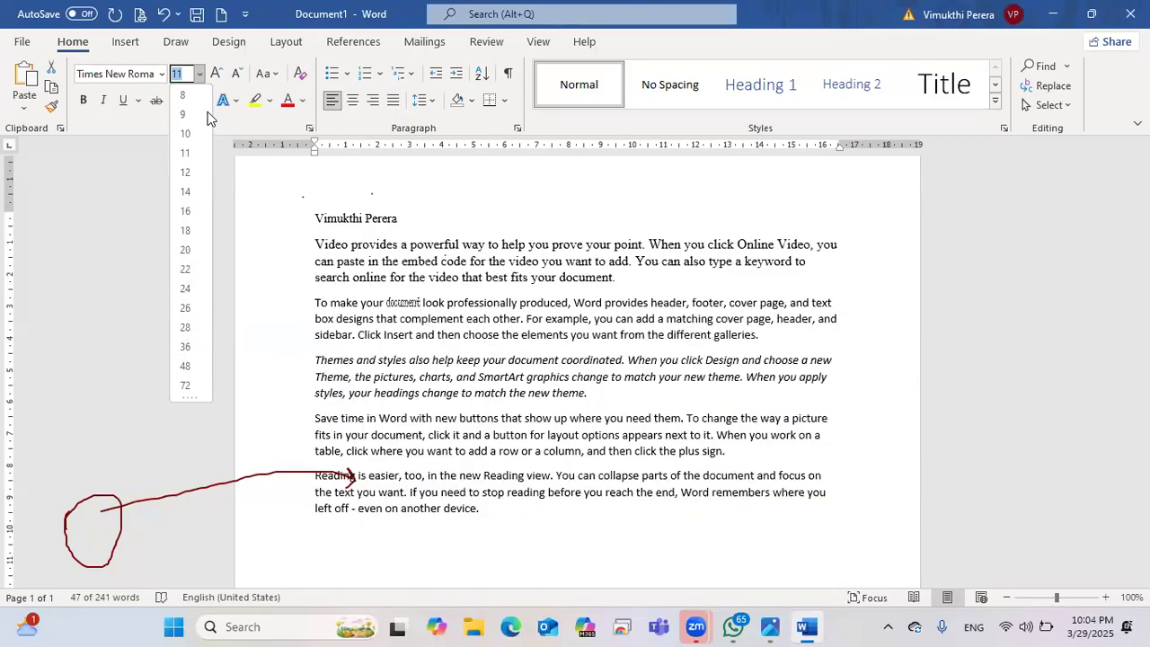
left_click(223, 186)
left_click(182, 78)
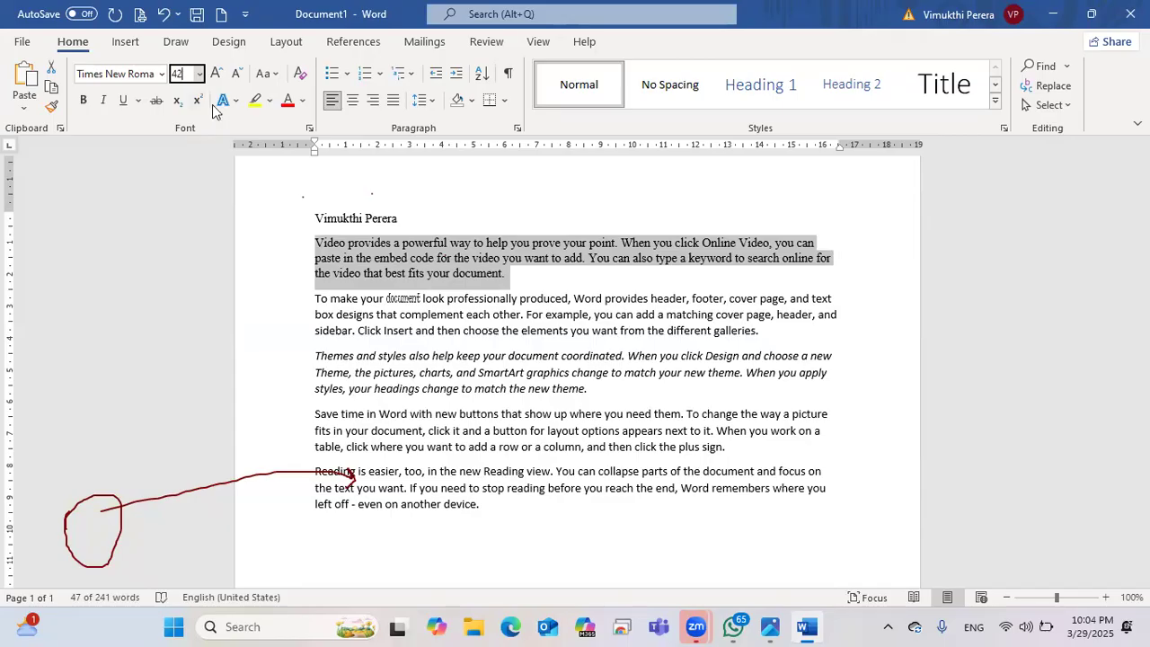
key("Return")
scroll(606, 391, "down", 5)
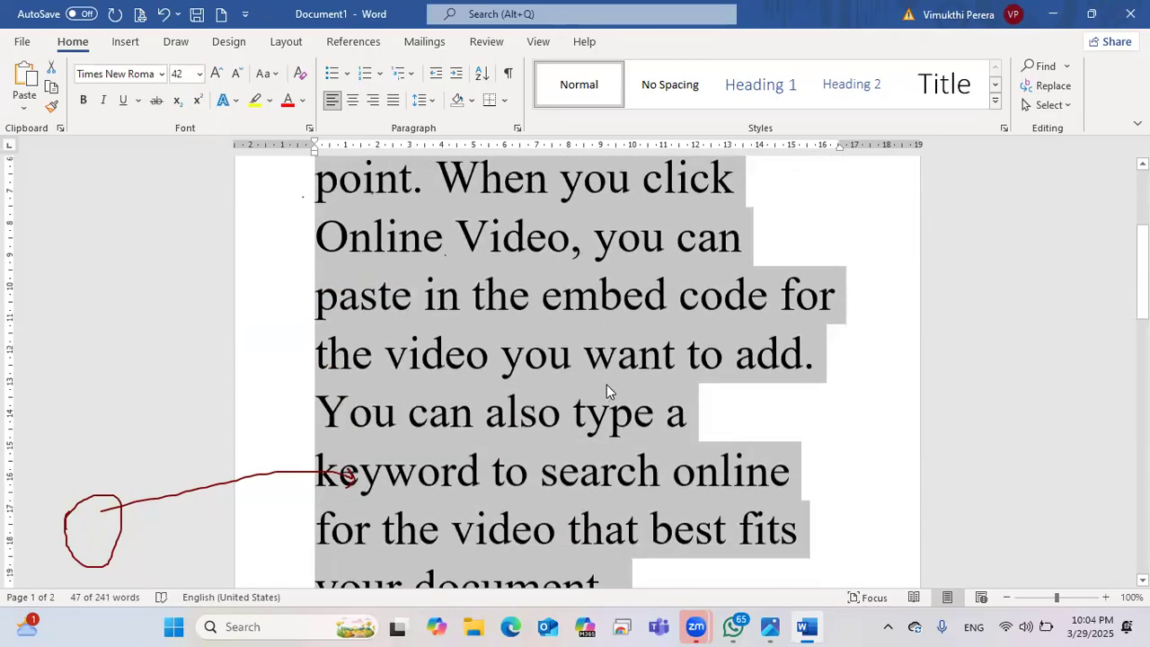
scroll(607, 390, "up", 5)
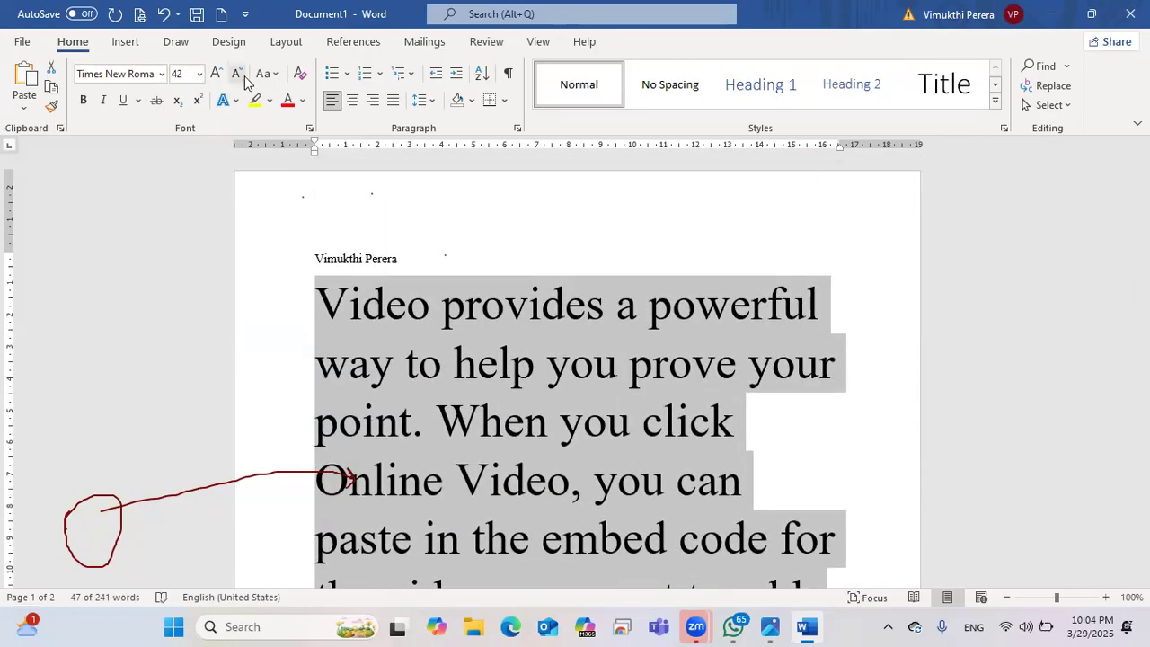
left_click(245, 78)
left_click(245, 78)
left_click(245, 78)
left_click(244, 78)
left_click(244, 78)
left_click(237, 74)
left_click(237, 74)
left_click(237, 73)
left_click(237, 74)
left_click(237, 74)
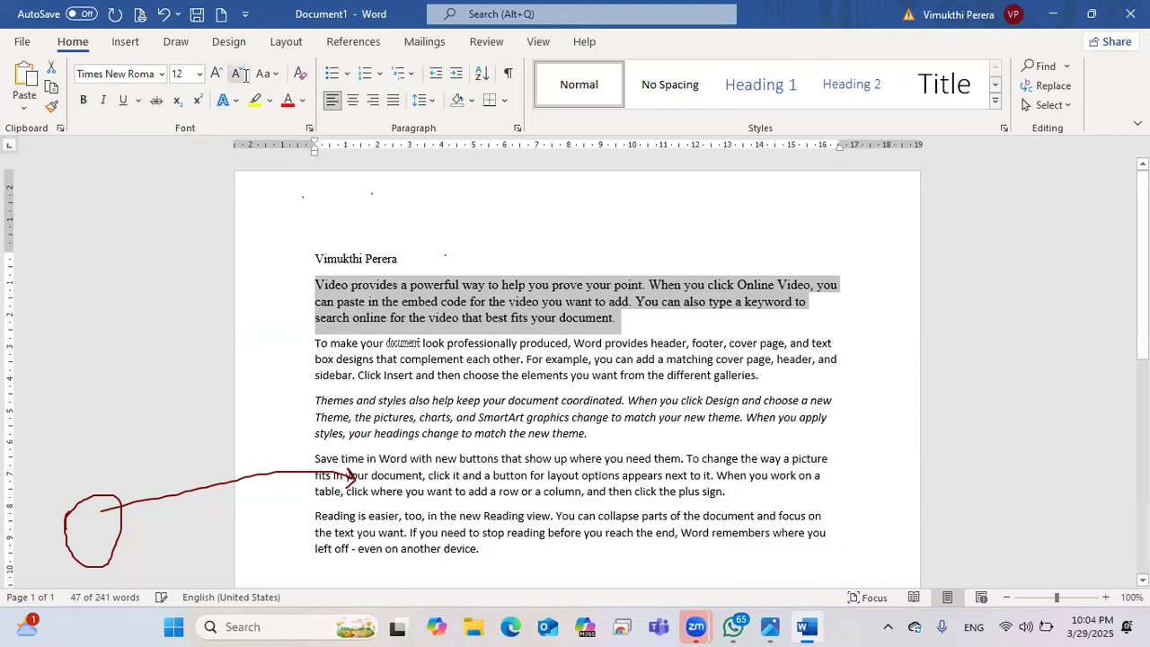
left_click(219, 79)
left_click(219, 80)
left_click(219, 79)
left_click(219, 79)
left_click(219, 79)
left_click(219, 79)
left_click(219, 79)
left_click(238, 79)
left_click(237, 79)
left_click(237, 79)
left_click(237, 79)
left_click(237, 79)
left_click(237, 79)
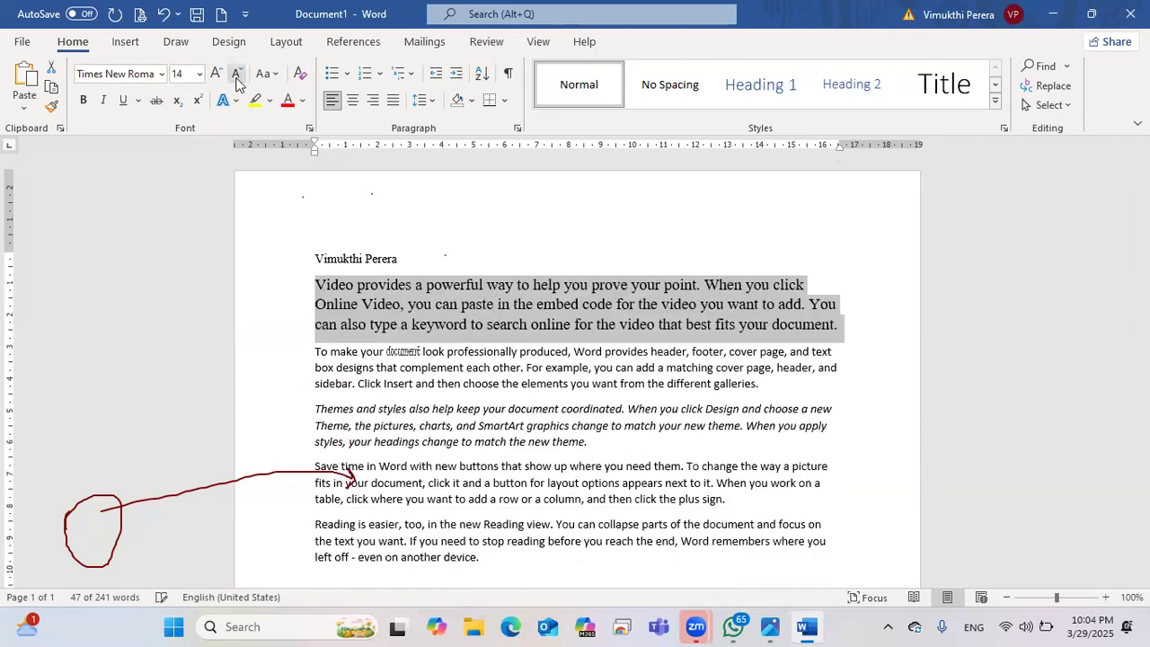
left_click(237, 79)
left_click(237, 79)
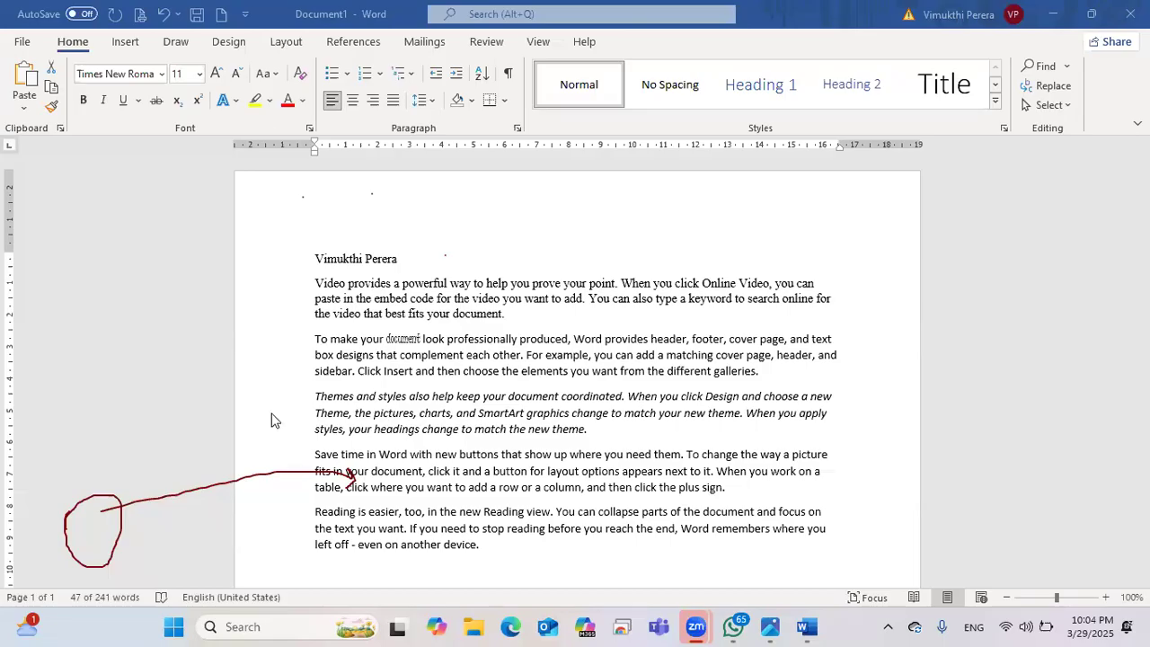
triple_click(500, 316)
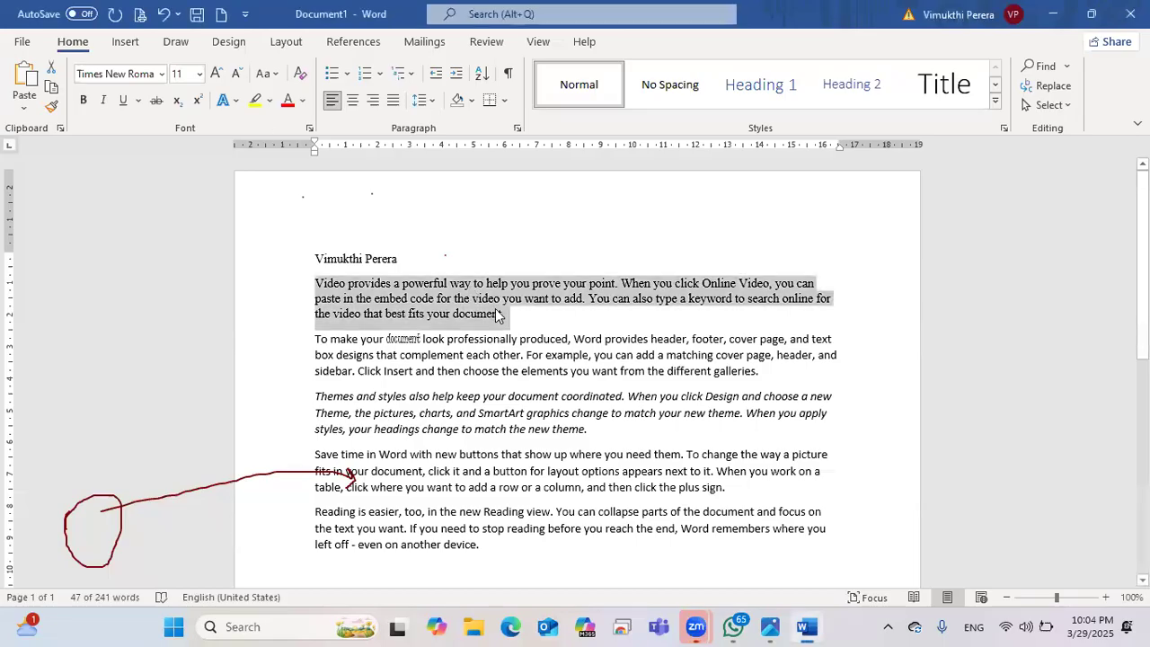
left_click(217, 74)
left_click(218, 74)
left_click(217, 74)
left_click(218, 74)
left_click(236, 74)
left_click(236, 74)
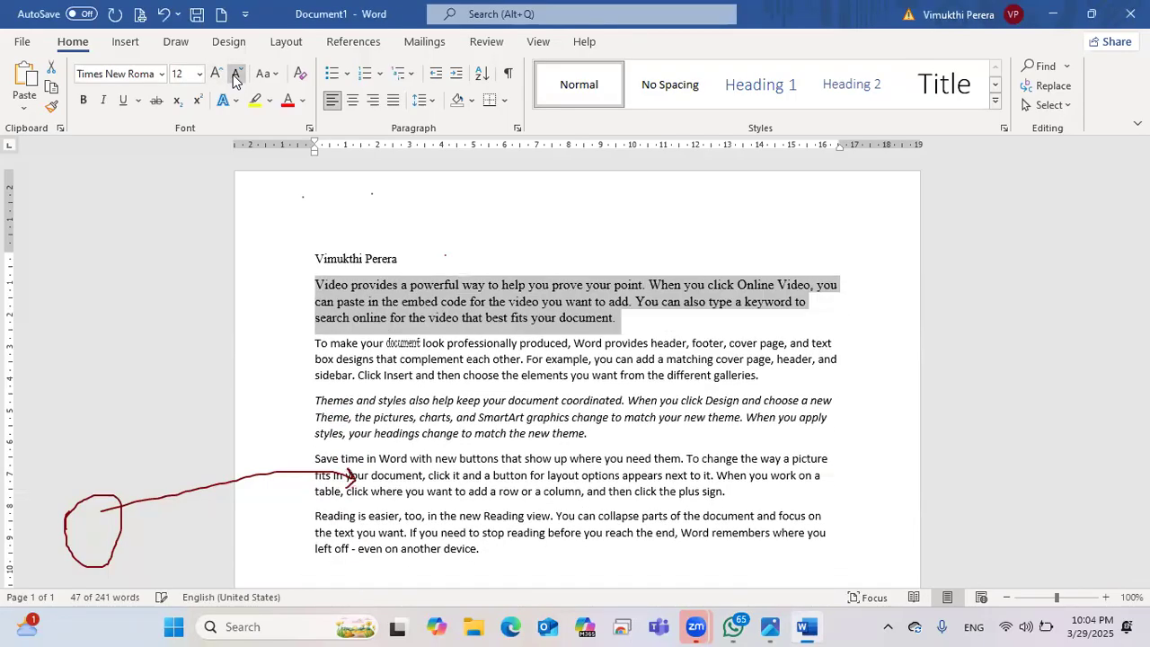
left_click(236, 74)
left_click(218, 73)
left_click(219, 74)
left_click(217, 74)
left_click(236, 74)
left_click(236, 73)
left_click(236, 73)
left_click(238, 74)
left_click(402, 263)
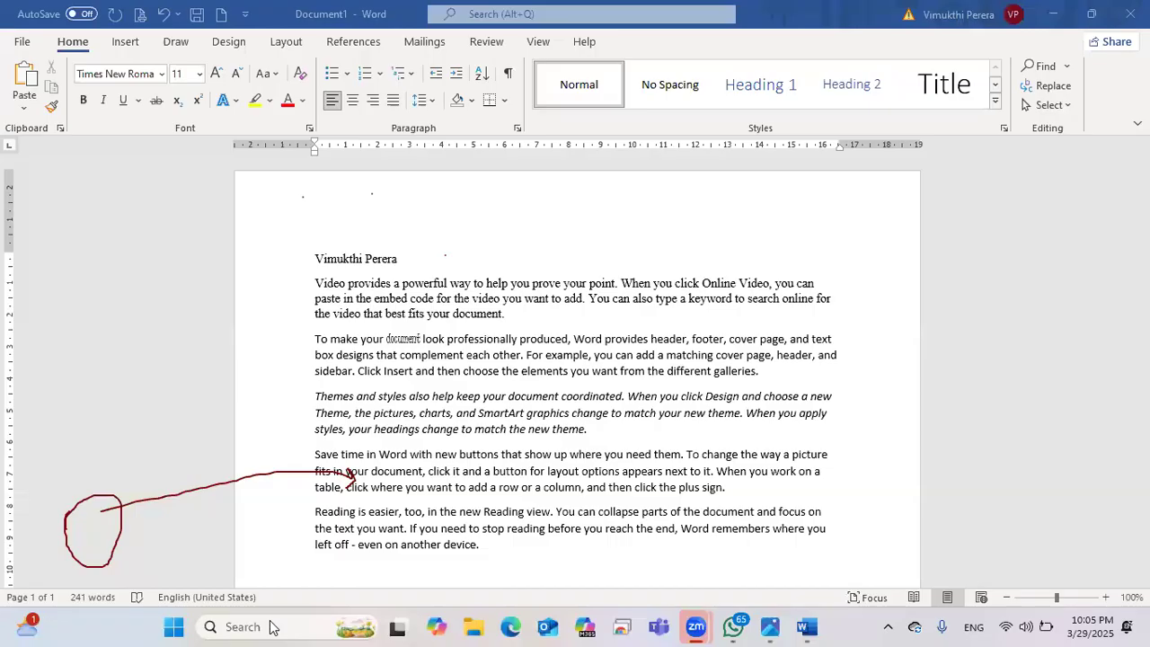
scroll(381, 500, "down", 2)
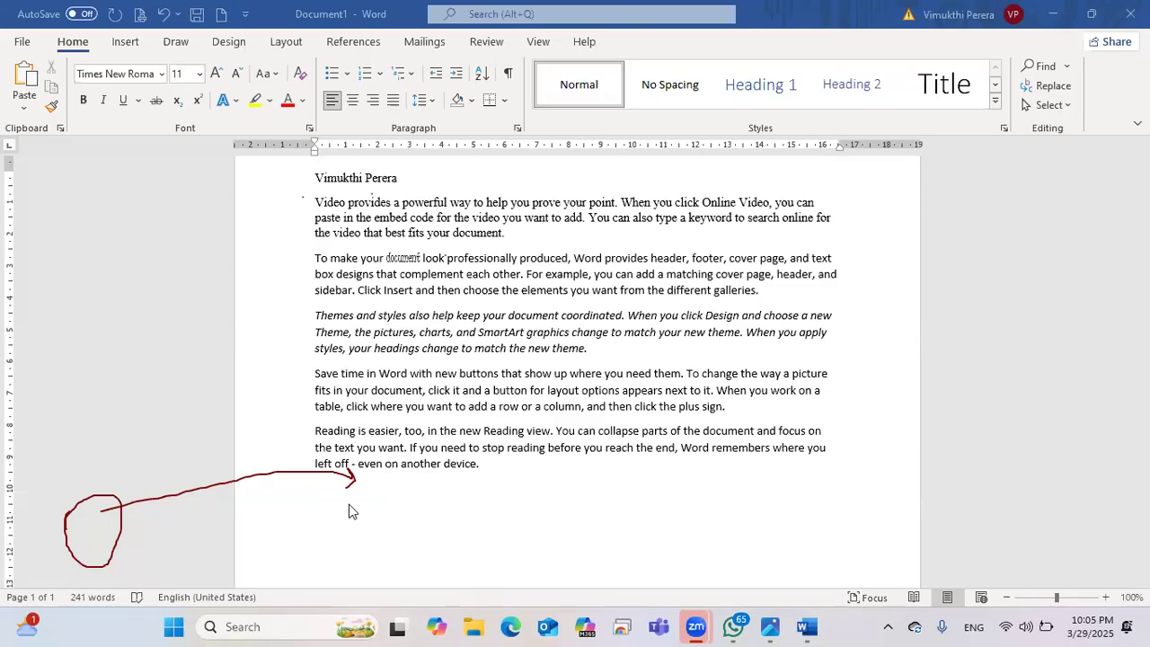
Step: Select the name and first paragraph and check the font size list without changing it
scroll(378, 427, "up", 2)
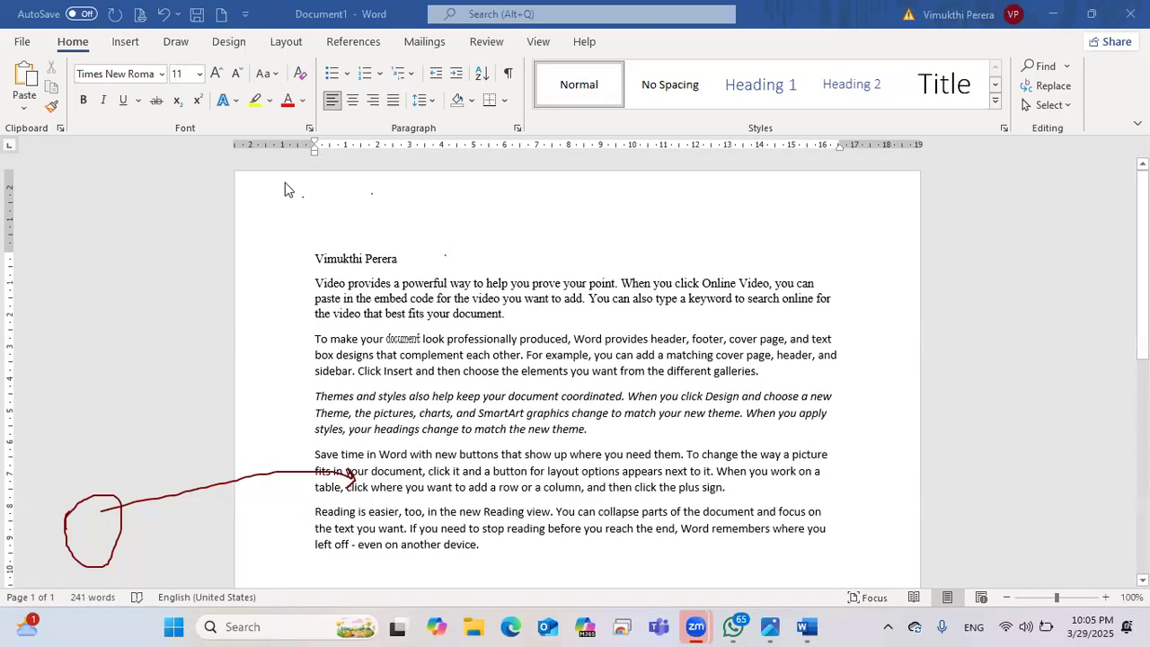
left_click_drag(399, 260, 505, 316)
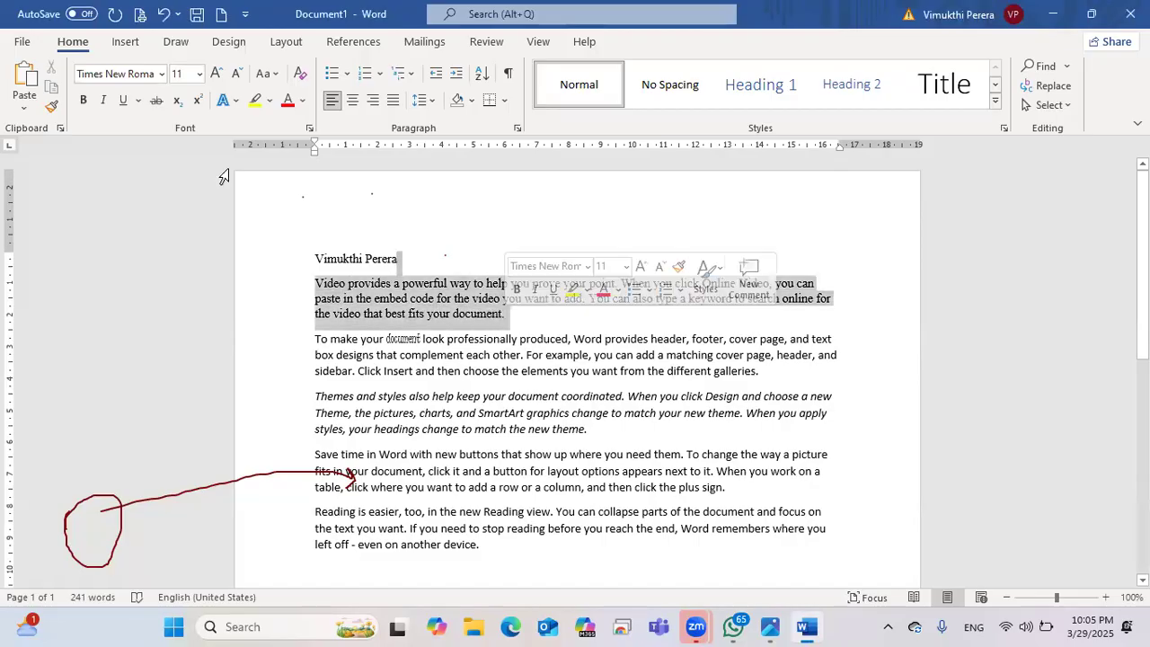
left_click(199, 76)
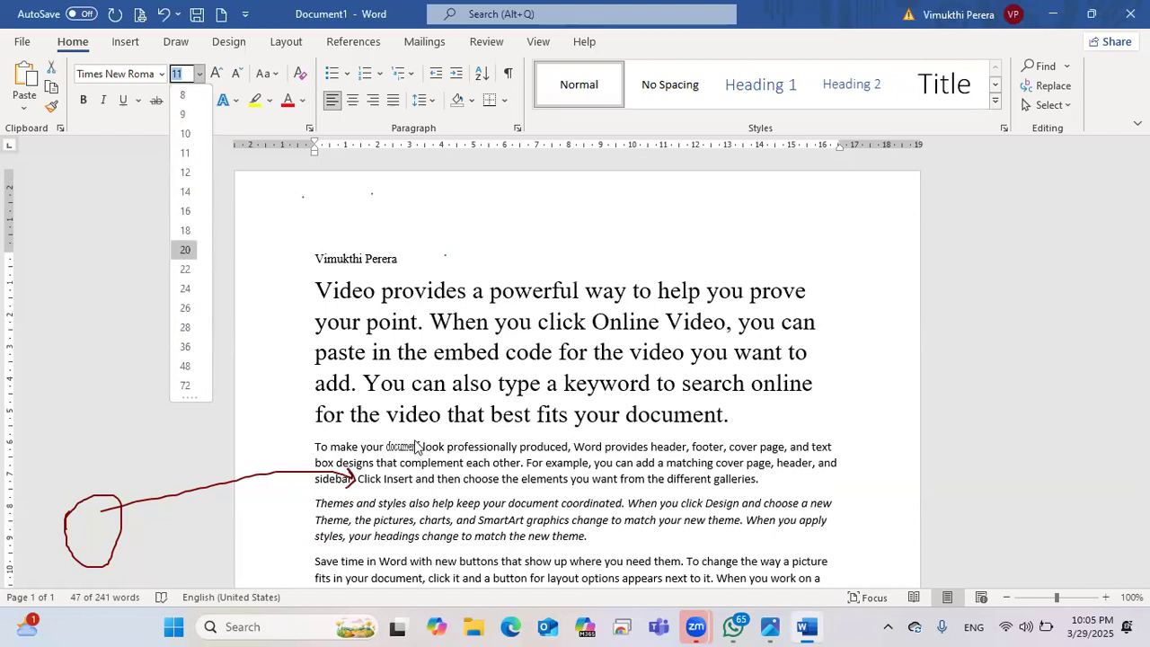
key("Return")
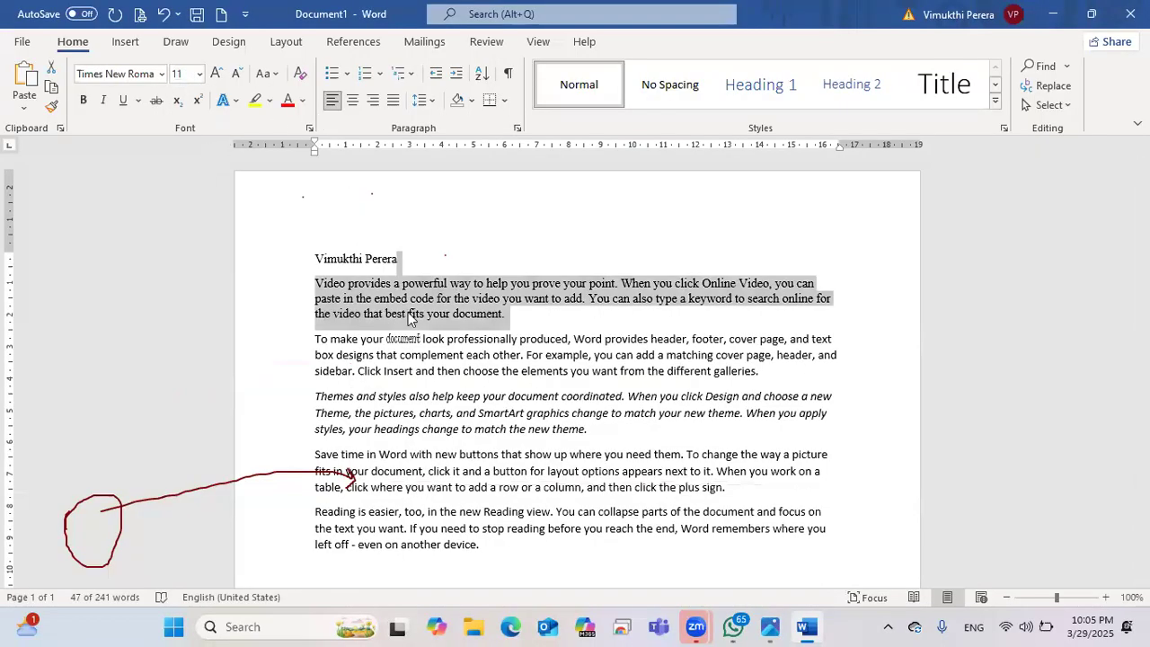
left_click(541, 340)
Step: Enlarge the 'Video provides…' paragraph several sizes with Grow Font
left_click_drag(506, 314, 265, 280)
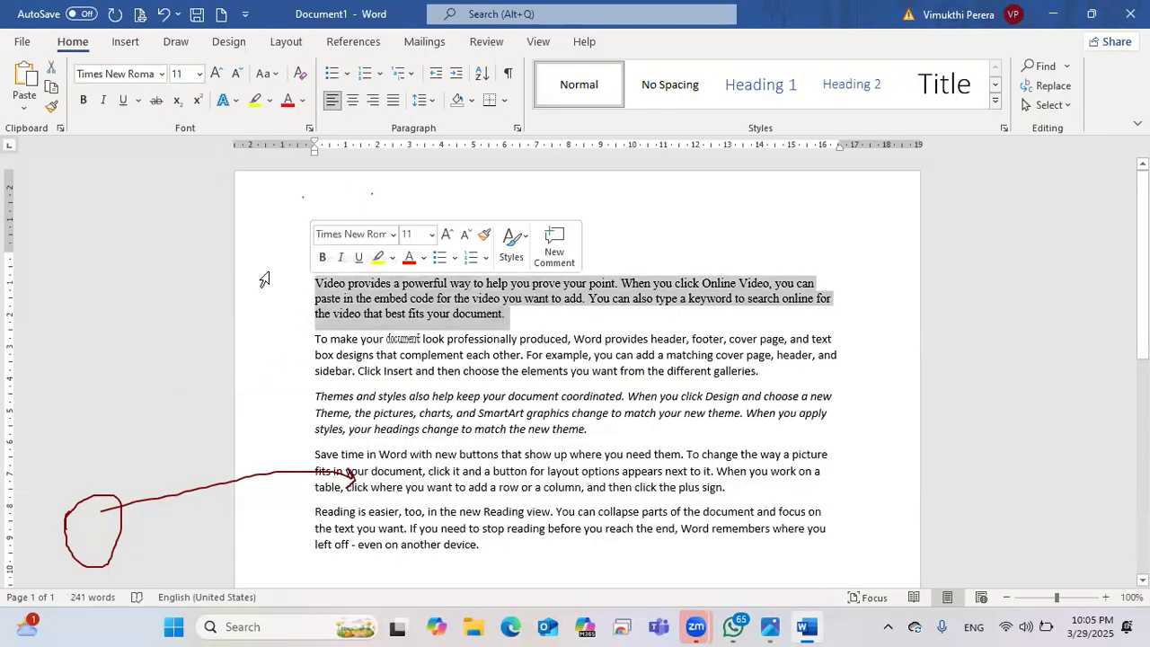
left_click(219, 76)
left_click(219, 76)
left_click(219, 74)
left_click(219, 73)
left_click(219, 72)
left_click(219, 71)
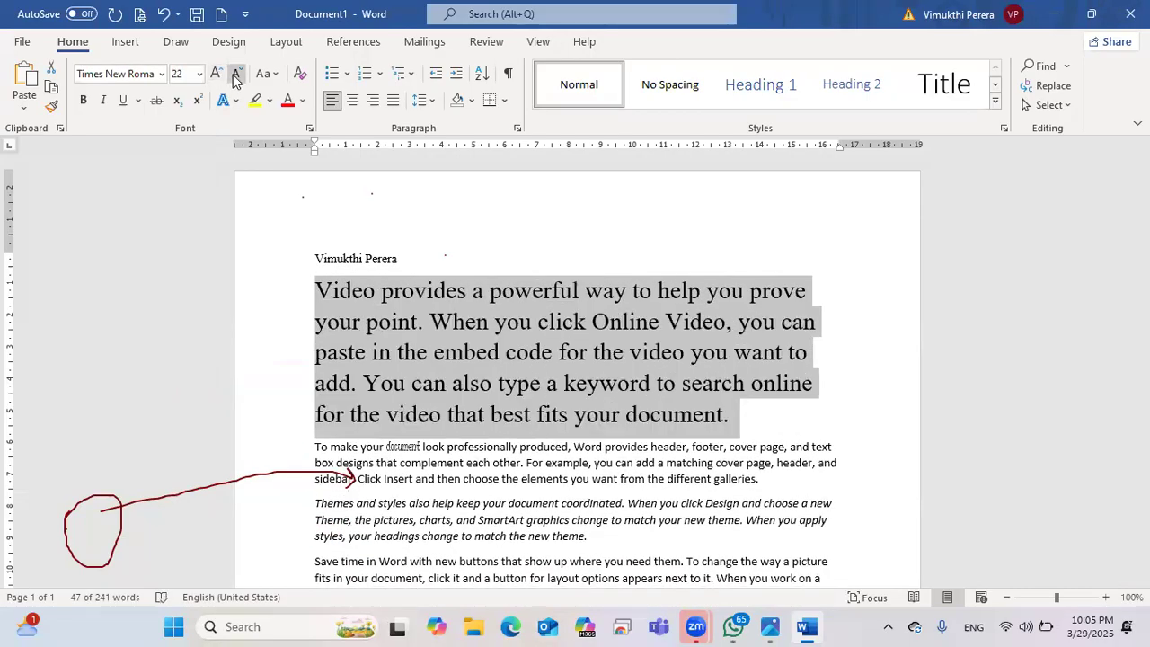
Step: Adjust the paragraph with Grow and Shrink Font until its size reads 14 pt
left_click(233, 74)
left_click(233, 74)
left_click(233, 74)
left_click(232, 75)
left_click(233, 74)
left_click(220, 77)
left_click(219, 77)
left_click(220, 77)
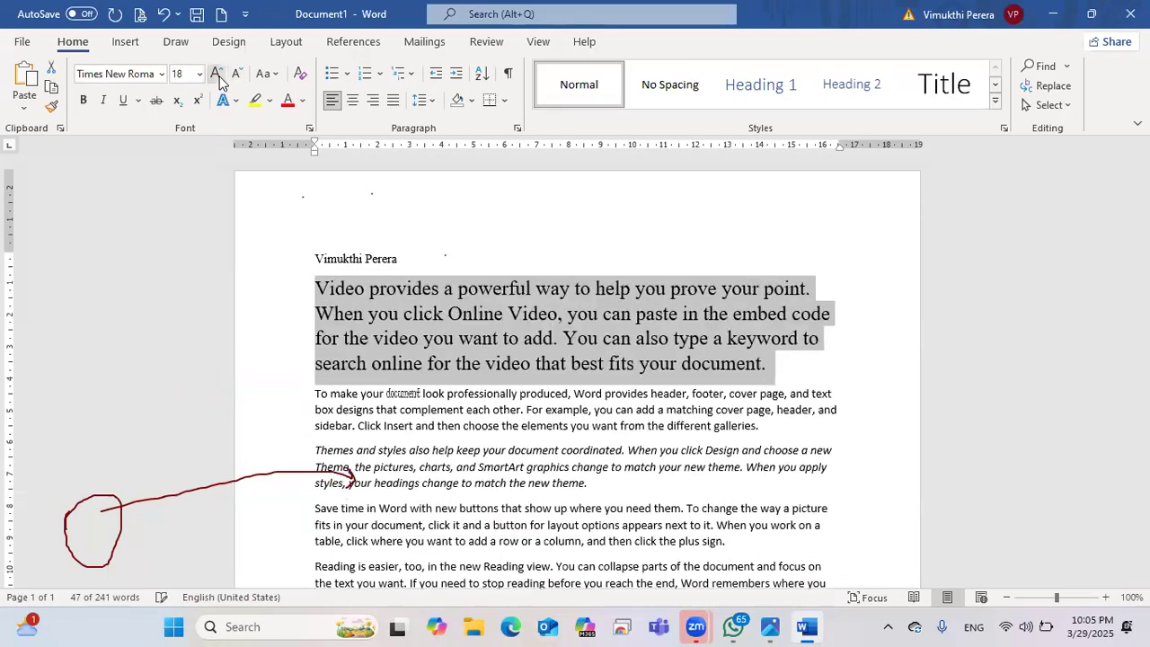
left_click(219, 78)
left_click(219, 78)
left_click(236, 75)
left_click(236, 76)
left_click(236, 79)
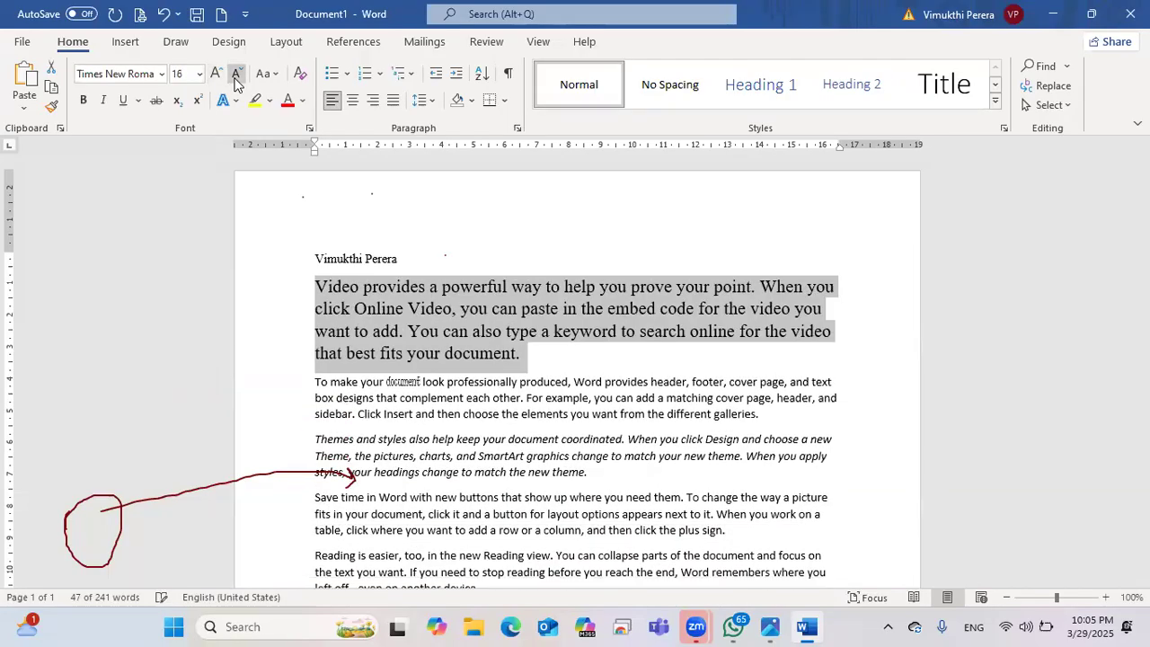
left_click(235, 79)
left_click(516, 269)
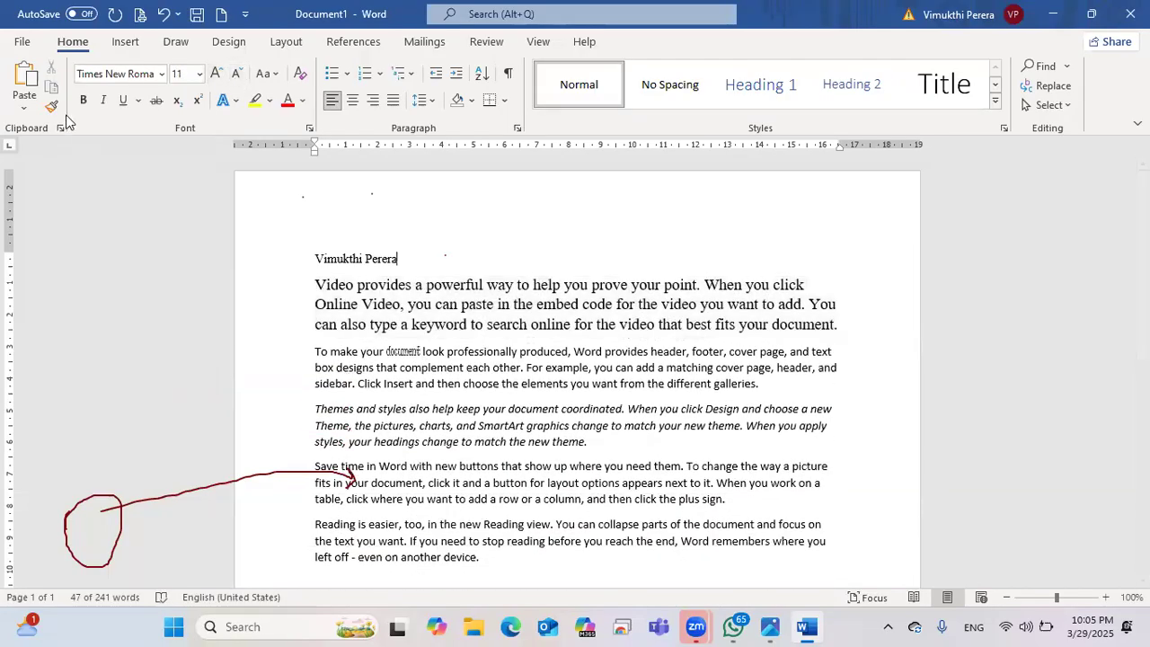
Step: Underline the name line above the first paragraph
left_click_drag(411, 260, 313, 260)
left_click(122, 101)
left_click(395, 260)
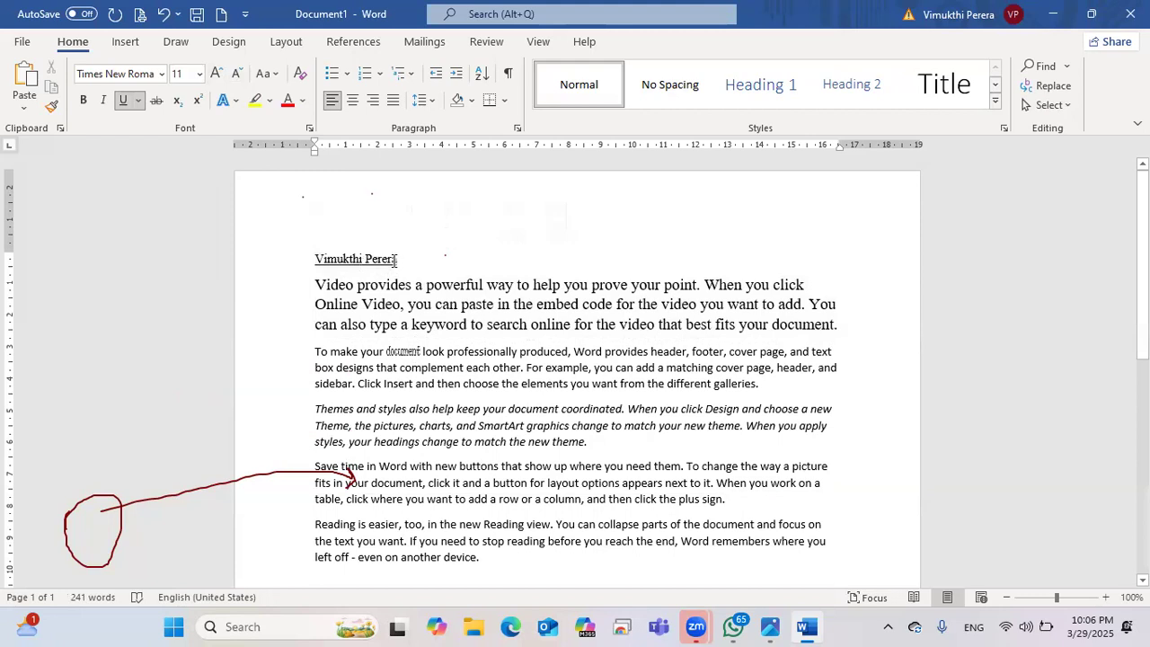
left_click_drag(398, 260, 303, 259)
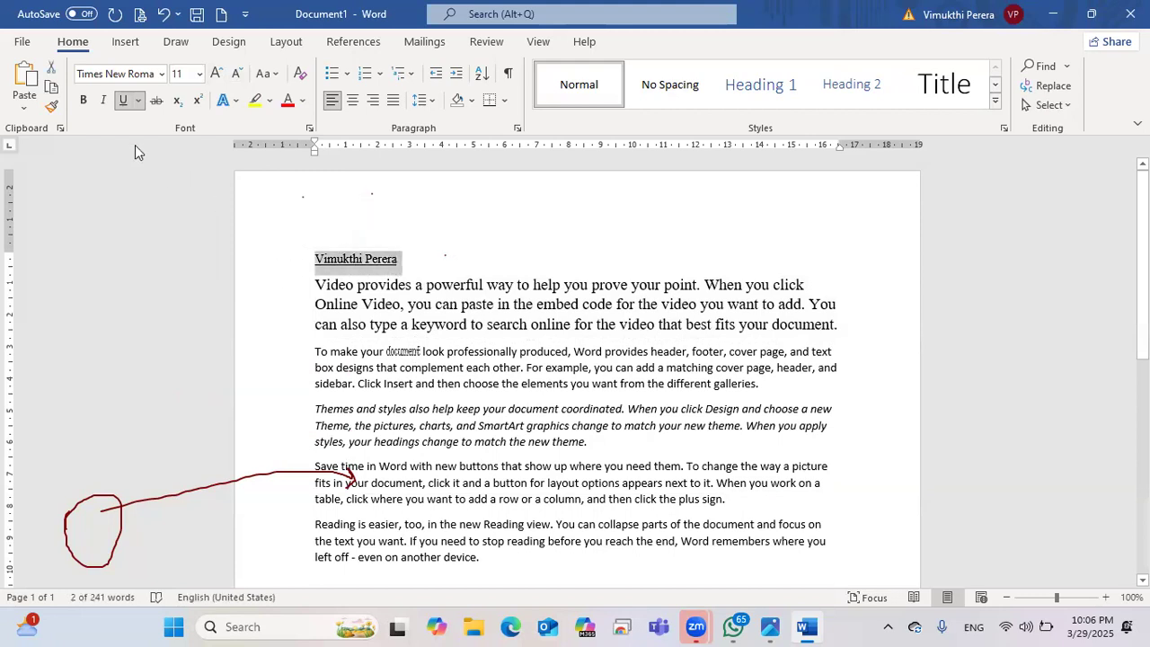
key("Right")
left_click(138, 102)
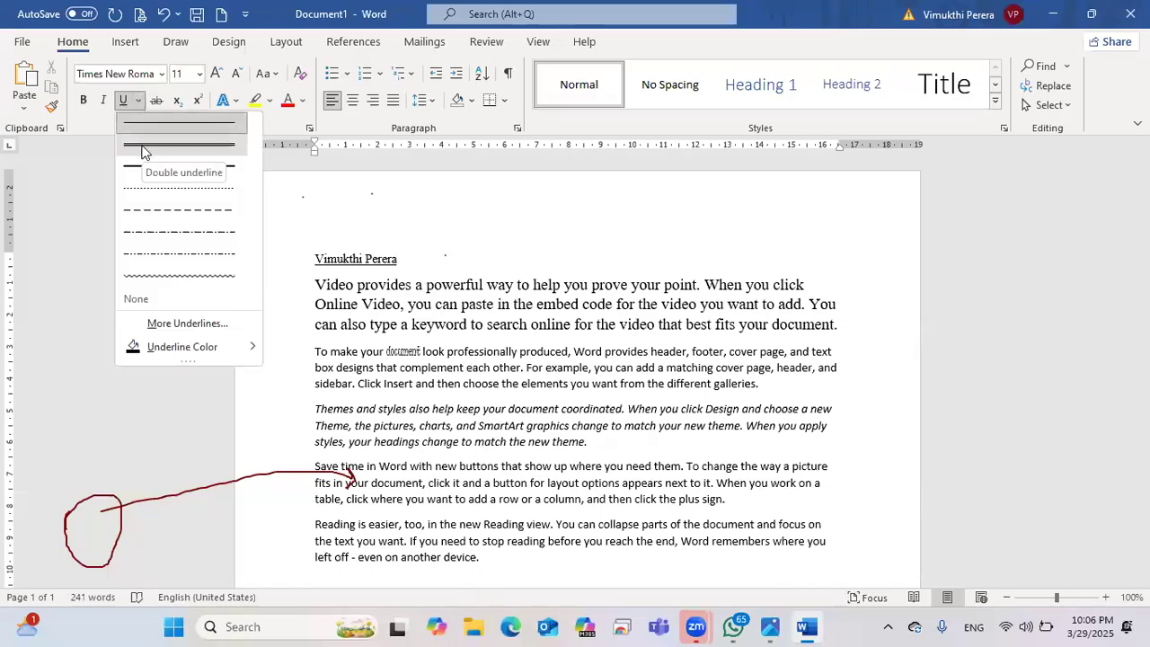
key("Escape")
Step: Set the name line's underline colour to Red
triple_click(309, 260)
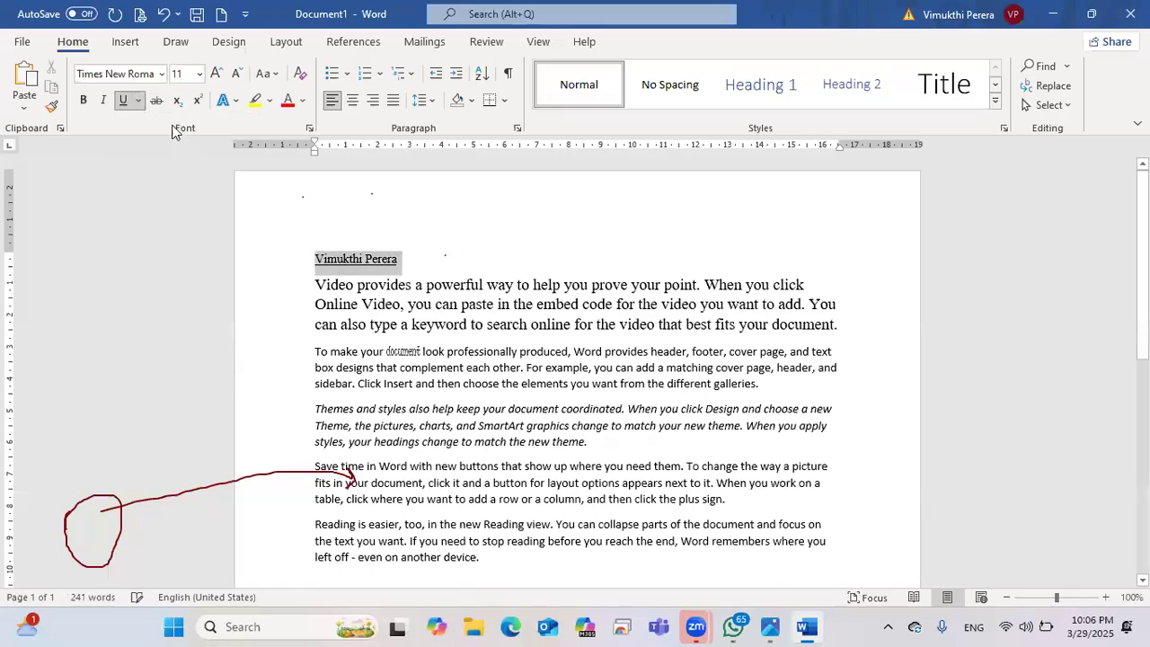
left_click(138, 100)
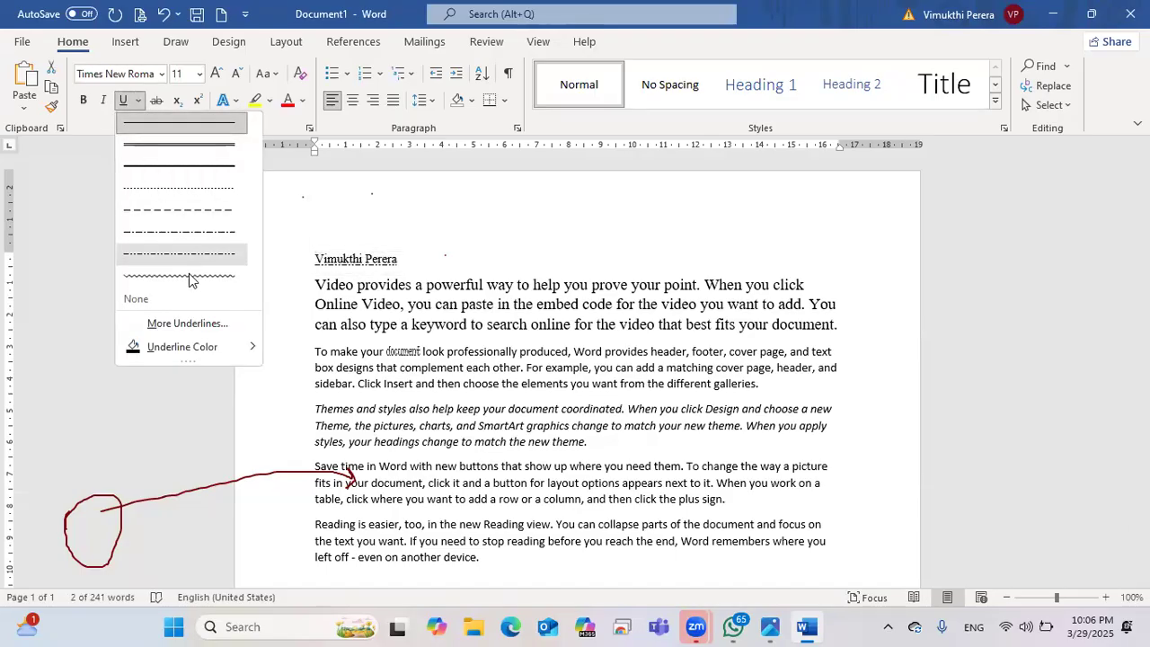
mouse_move(195, 351)
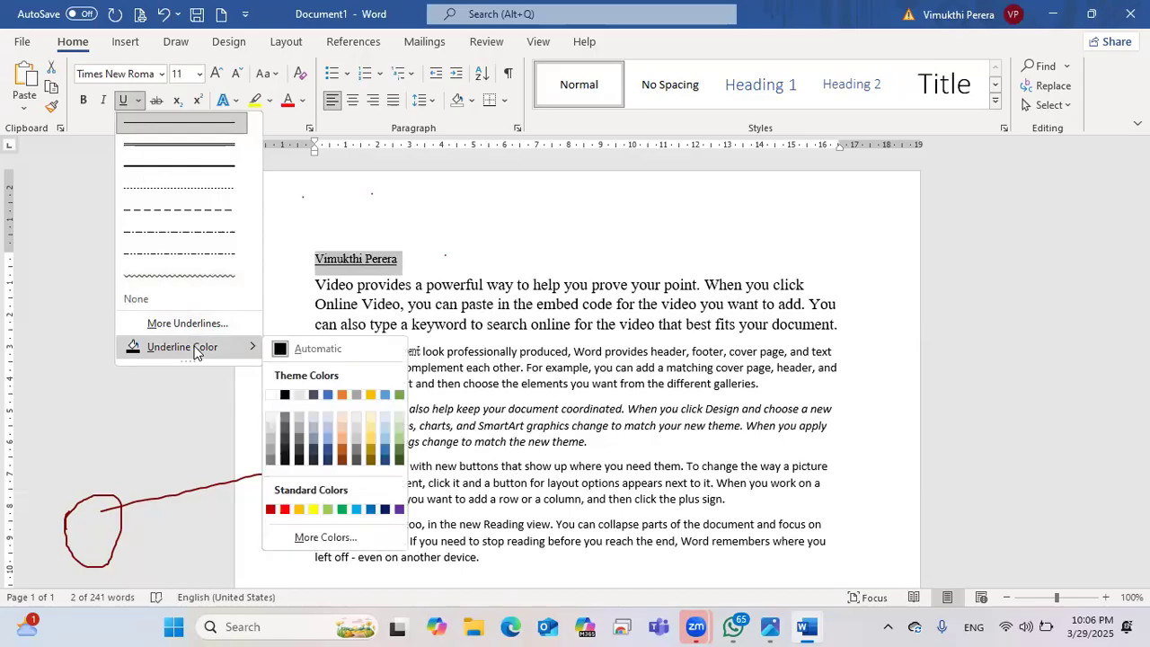
left_click(284, 510)
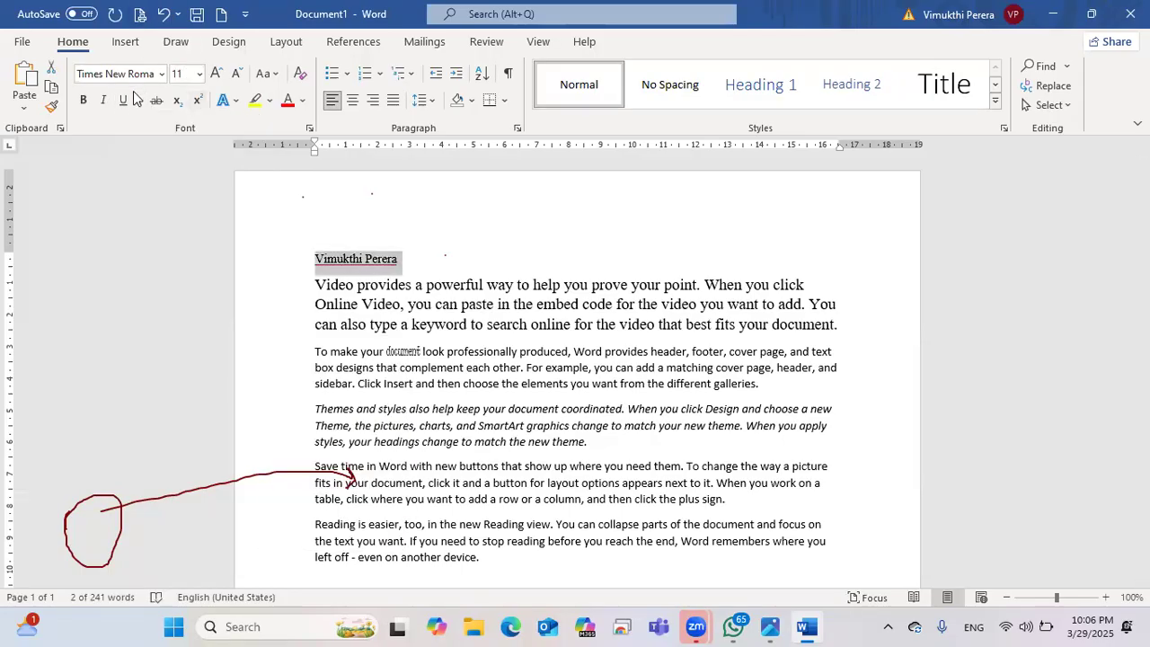
left_click(137, 100)
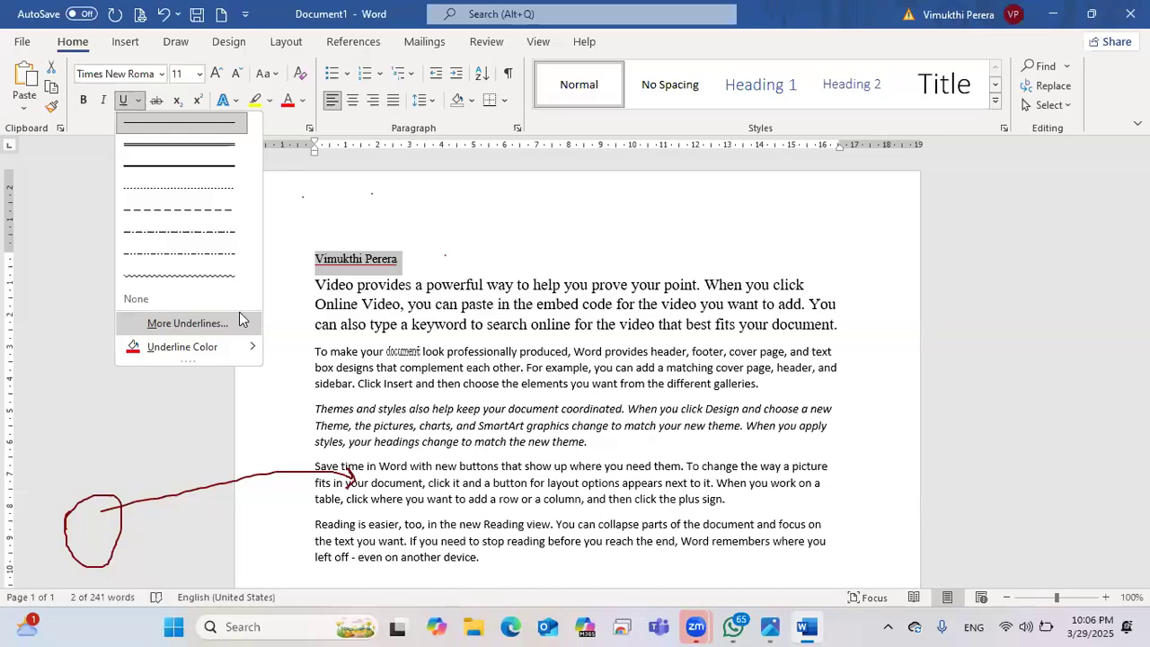
left_click(487, 233)
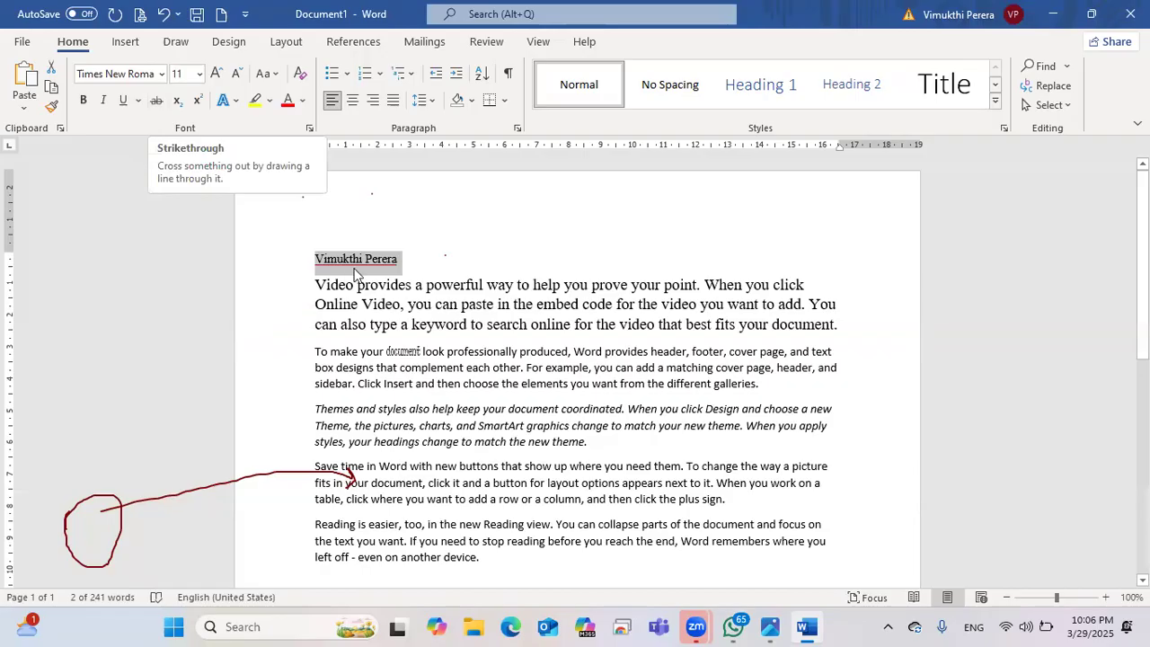
Step: Strike through the word 'Video'
left_click_drag(315, 285, 354, 286)
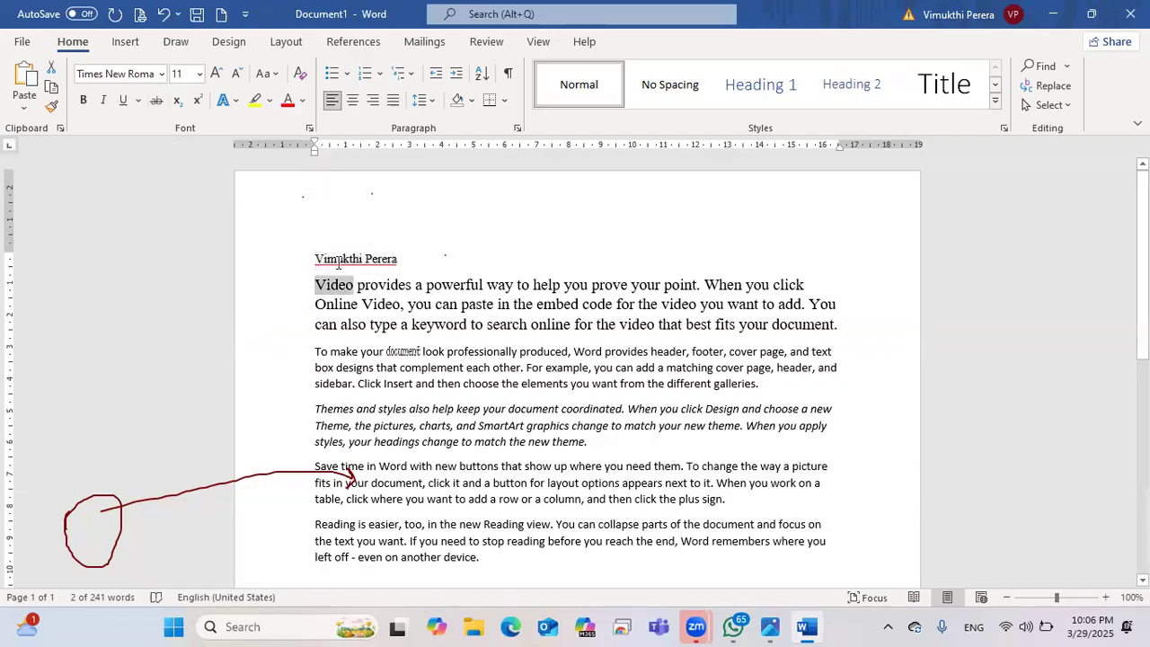
left_click(156, 99)
left_click(377, 311)
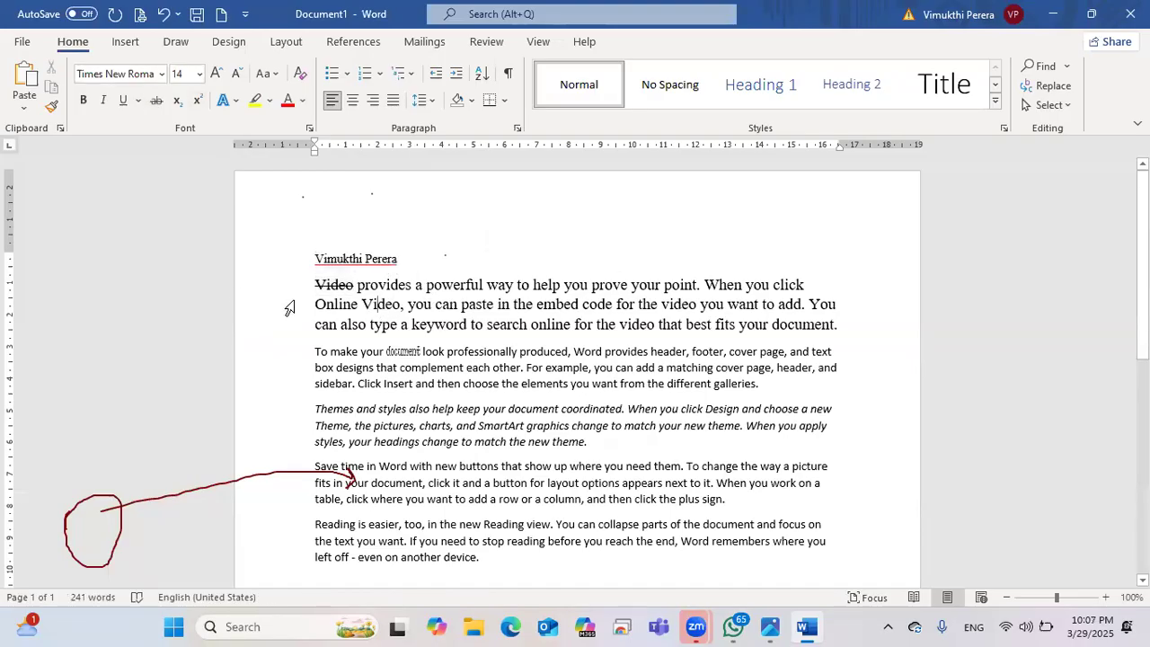
Step: Strike through the paragraph's last line, 'can also type… fits your document.'
left_click_drag(356, 286, 486, 285)
left_click(839, 325)
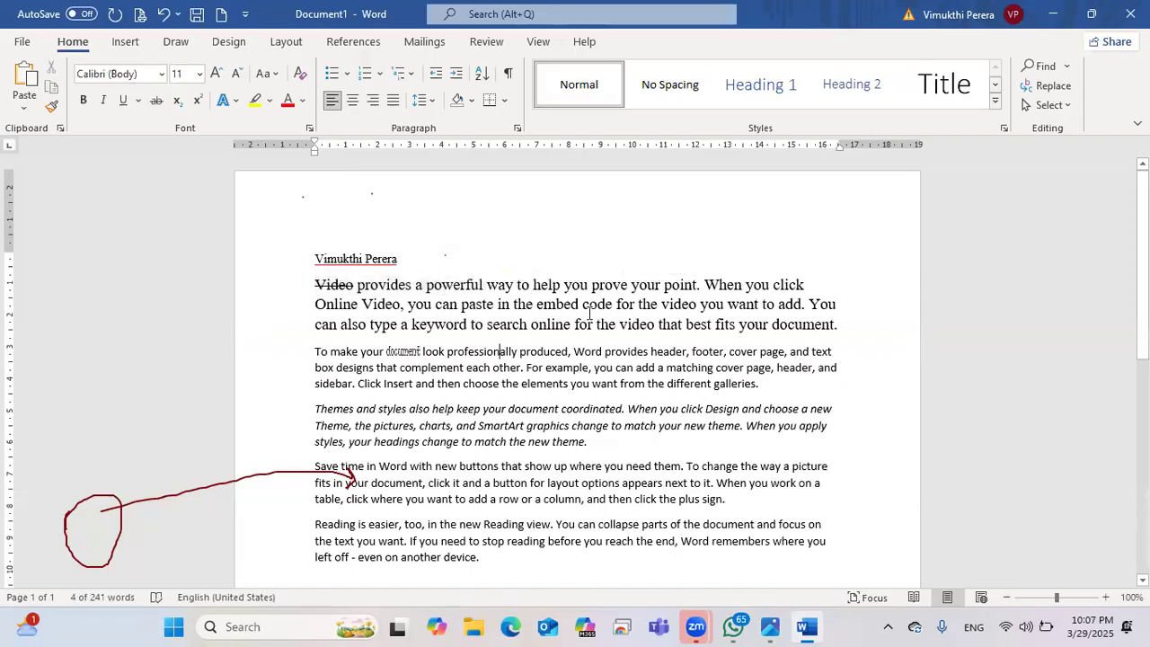
left_click_drag(839, 325, 314, 331)
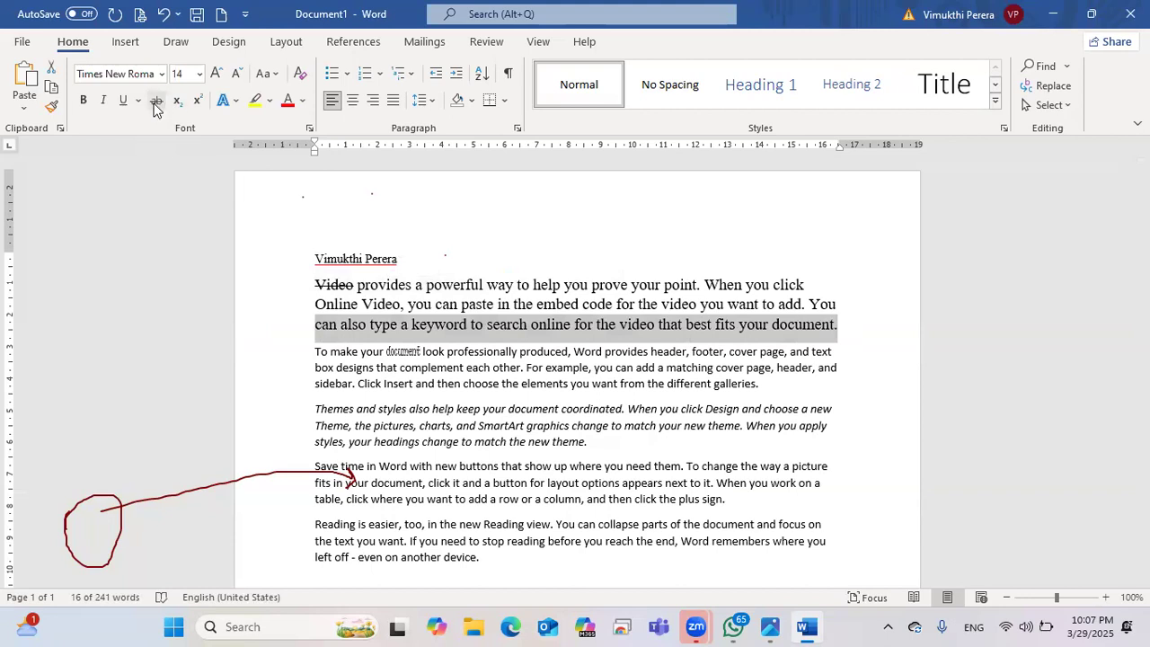
left_click(157, 100)
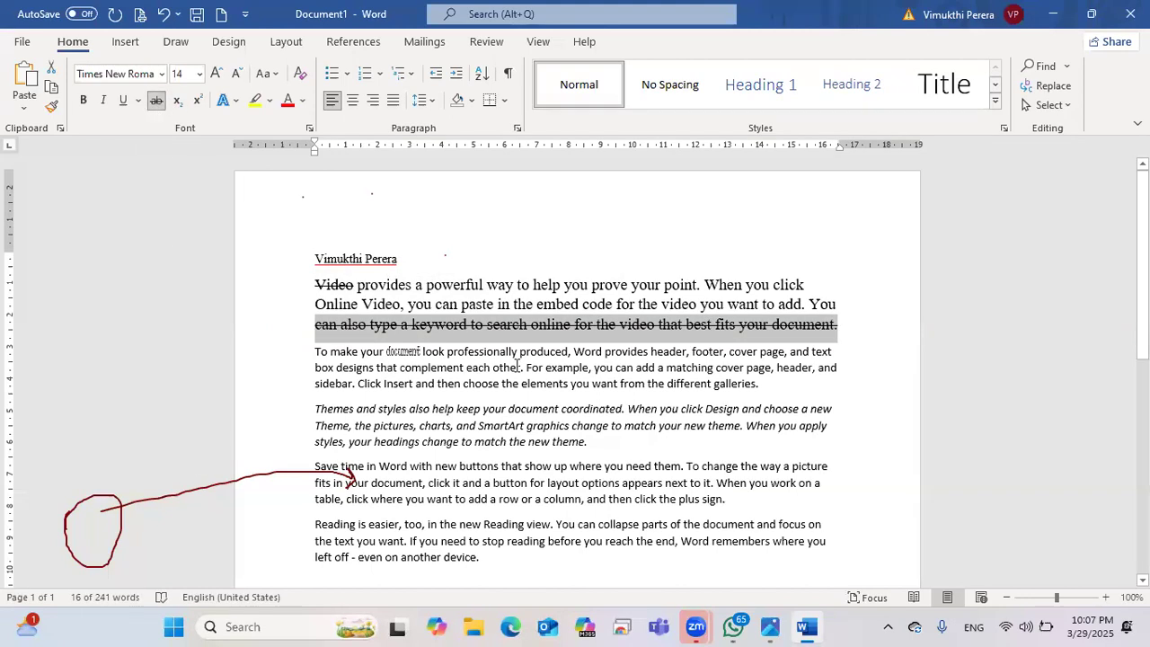
left_click(857, 321)
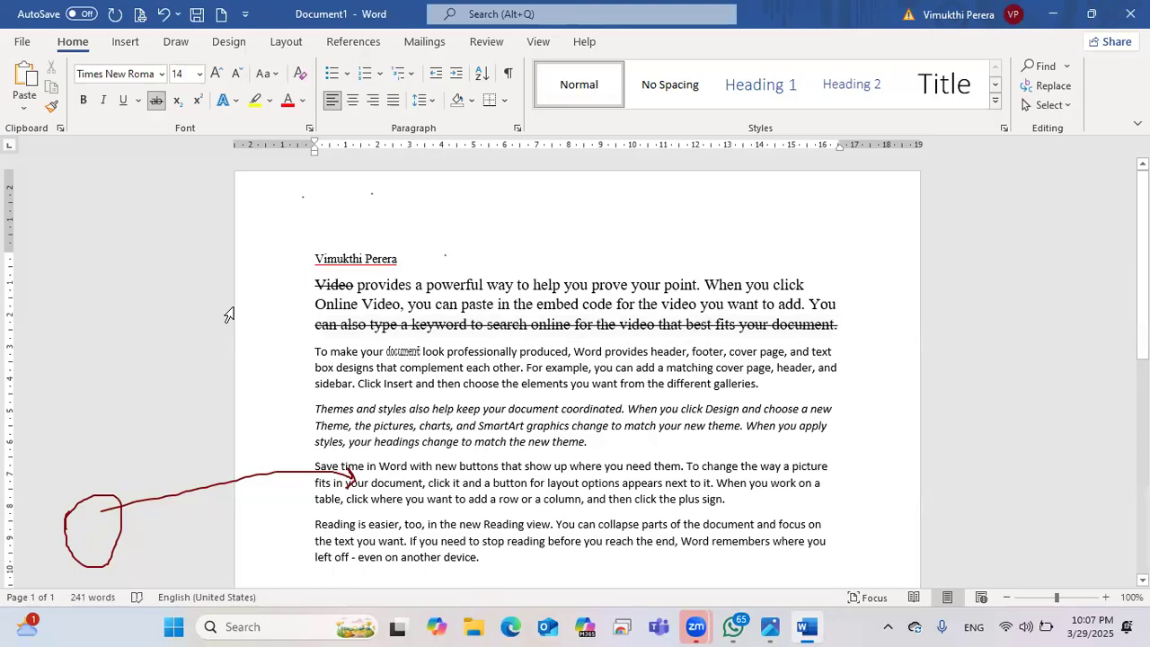
scroll(231, 323, "down", 3)
scroll(232, 326, "down", 1)
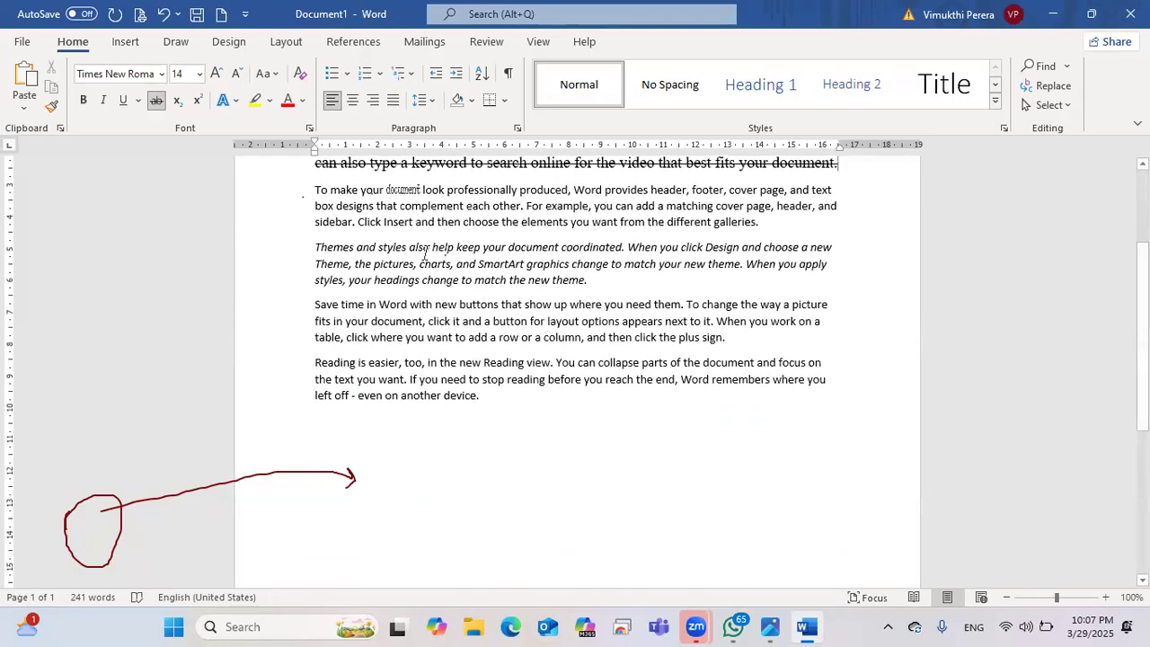
scroll(466, 481, "down", 1)
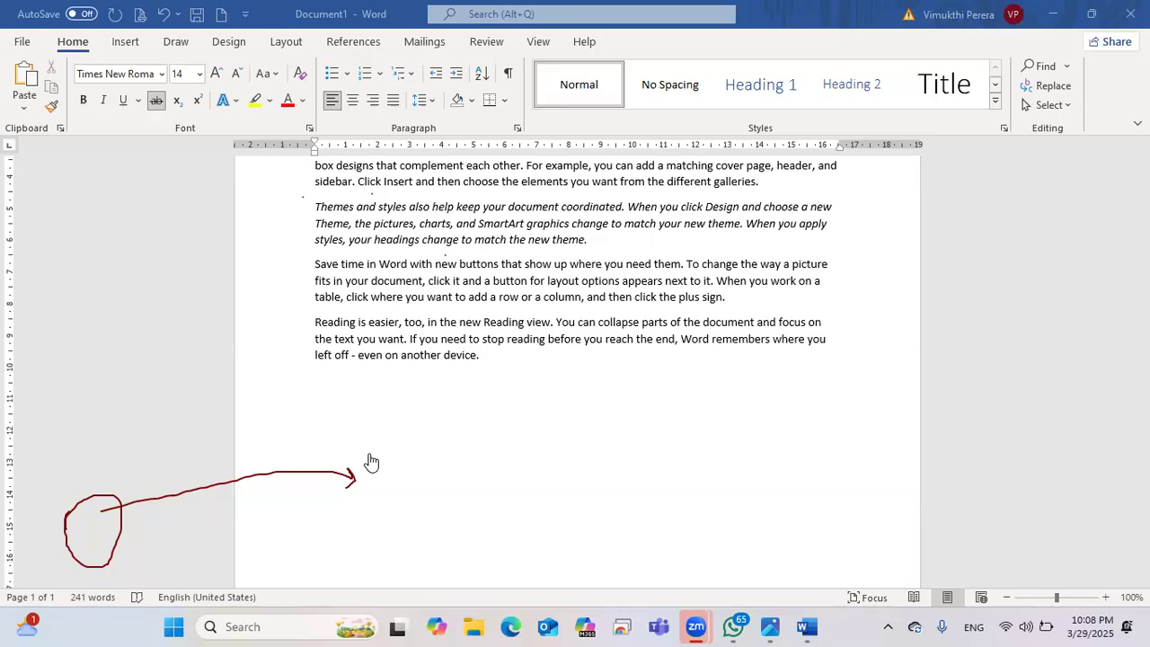
left_click(502, 374)
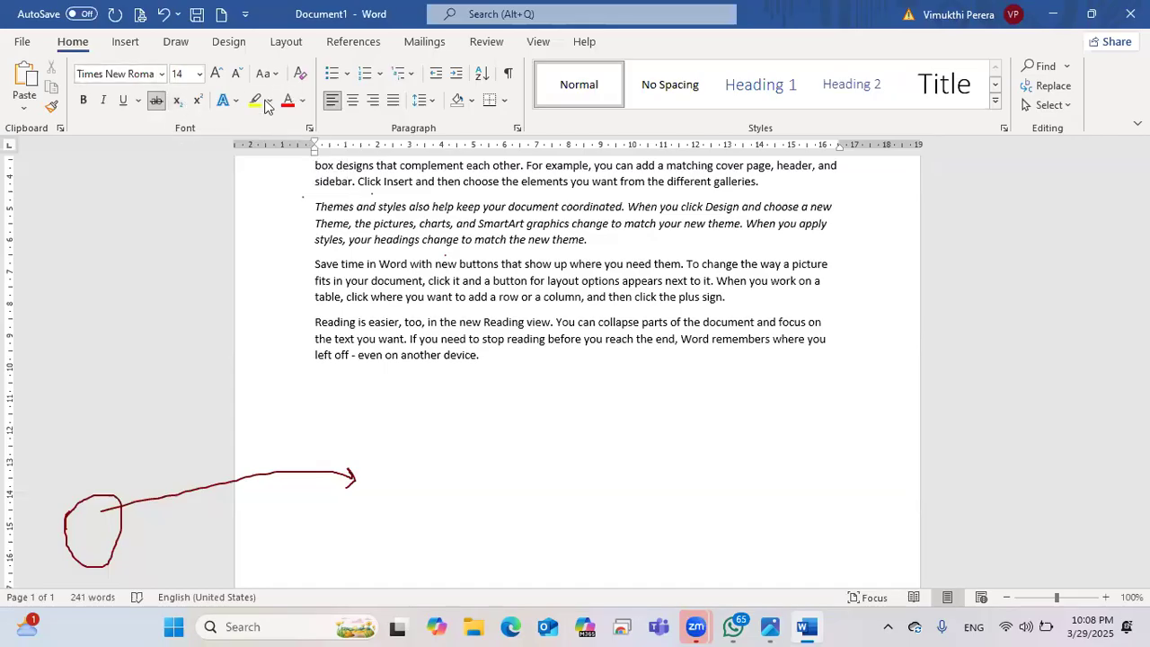
left_click(474, 361)
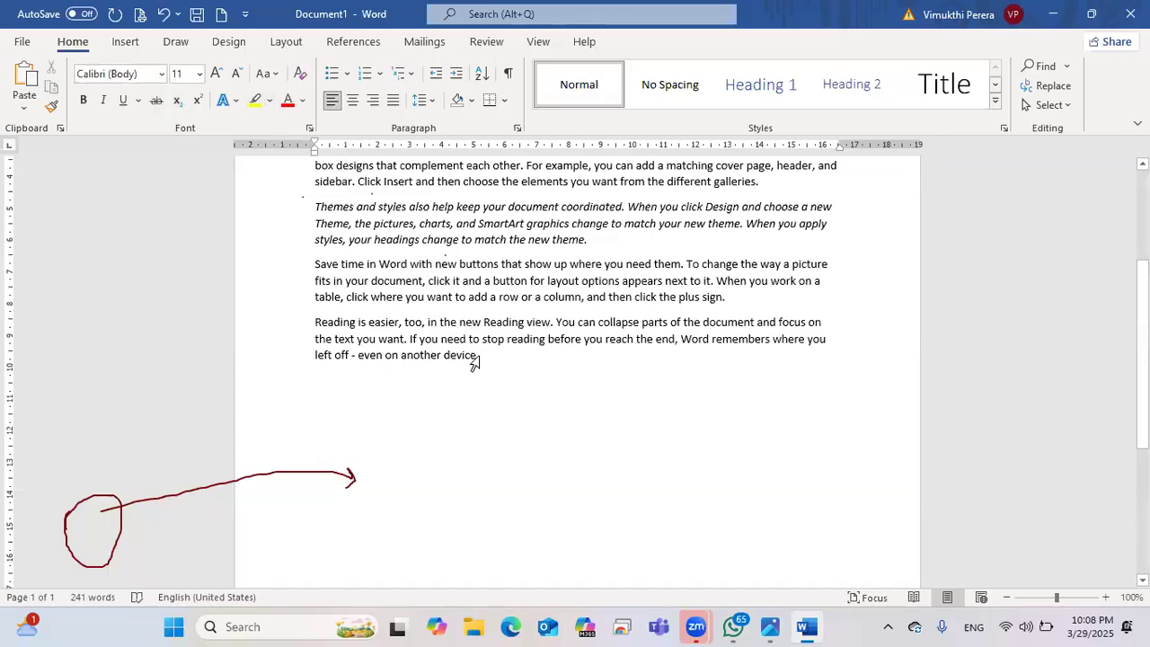
Step: Add a new line below the Reading paragraph containing the user's full name
scroll(502, 382, "up", 2)
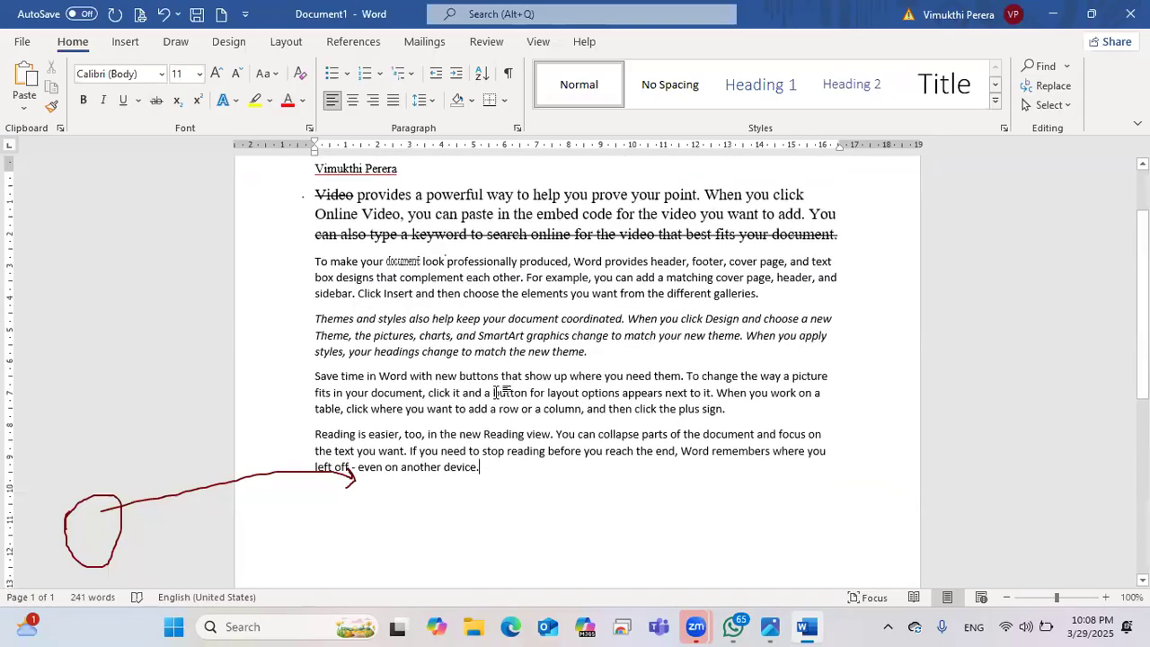
scroll(493, 393, "down", 1)
key("Return")
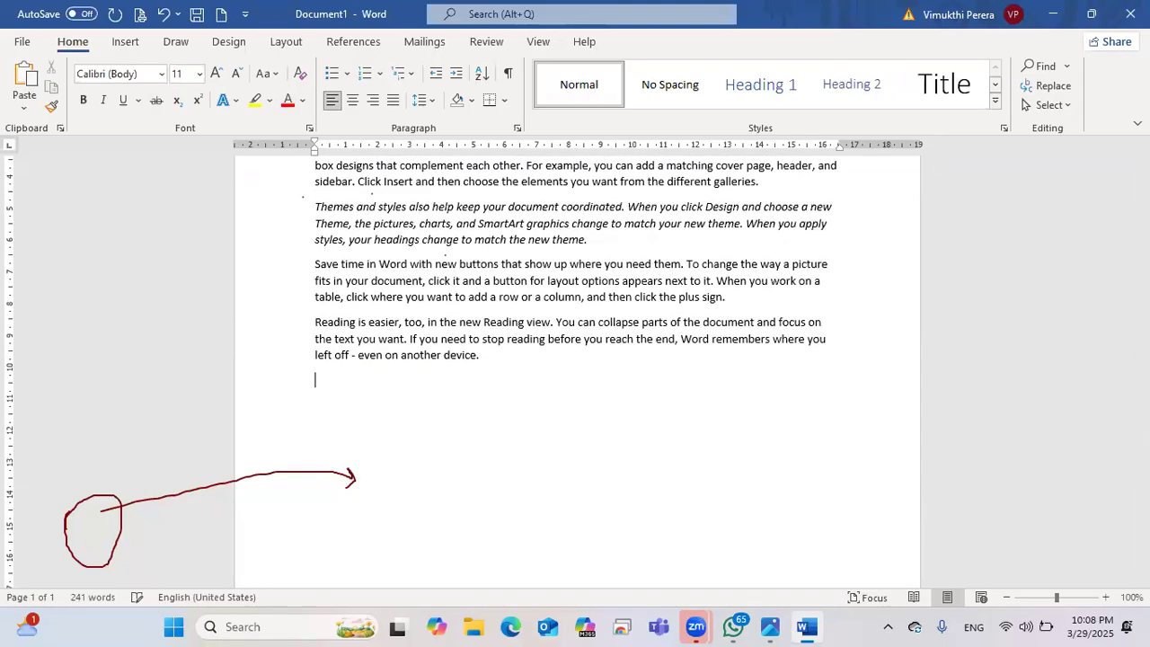
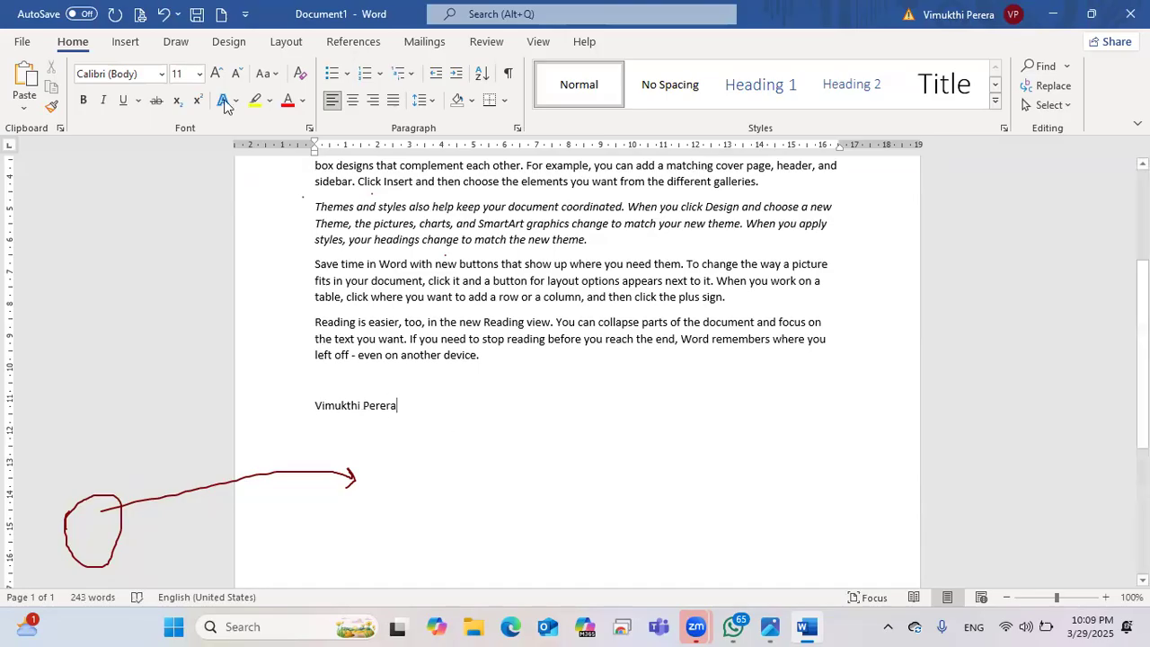
Step: Format the name line in Arial and grow it to 26 pt
key("ctrl+shift+Left")
key("ctrl+shift+Left")
left_click(162, 74)
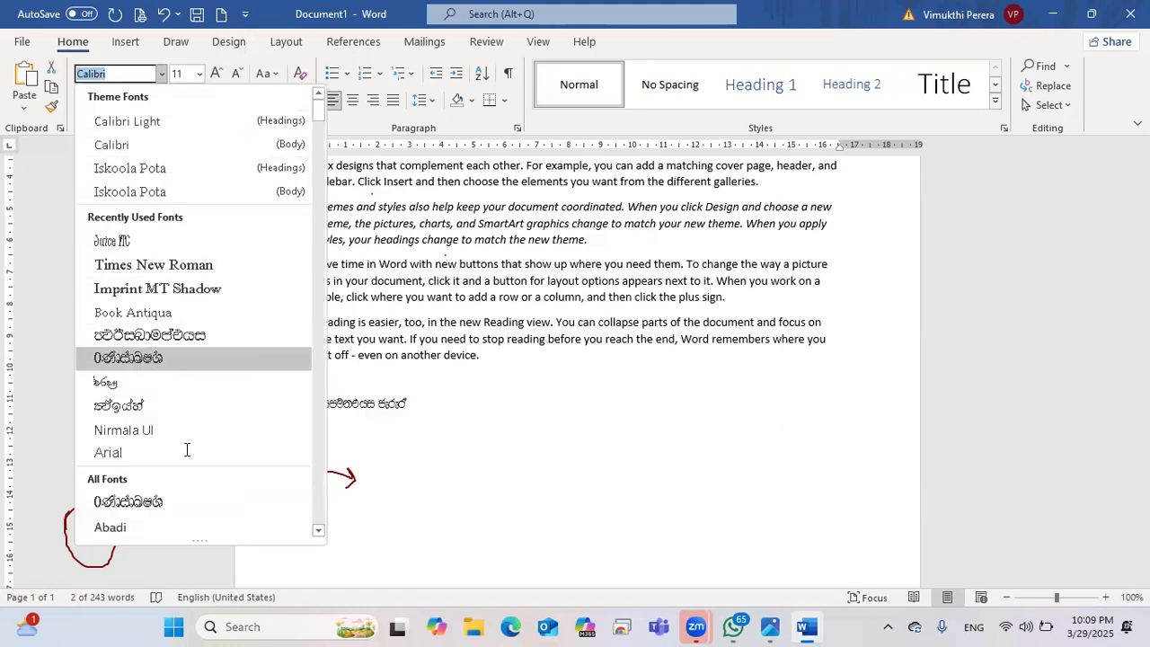
key("Return")
left_click(216, 73)
left_click(215, 73)
left_click(216, 72)
left_click(215, 73)
left_click(216, 72)
left_click(216, 72)
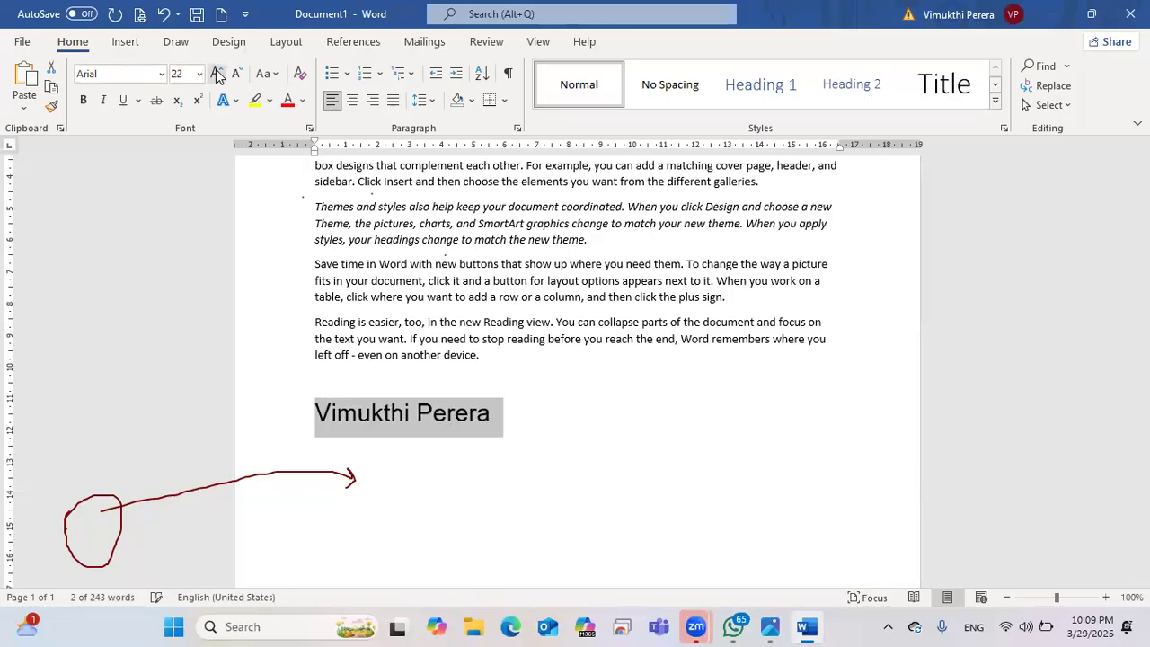
left_click(216, 73)
left_click(216, 73)
left_click(561, 410)
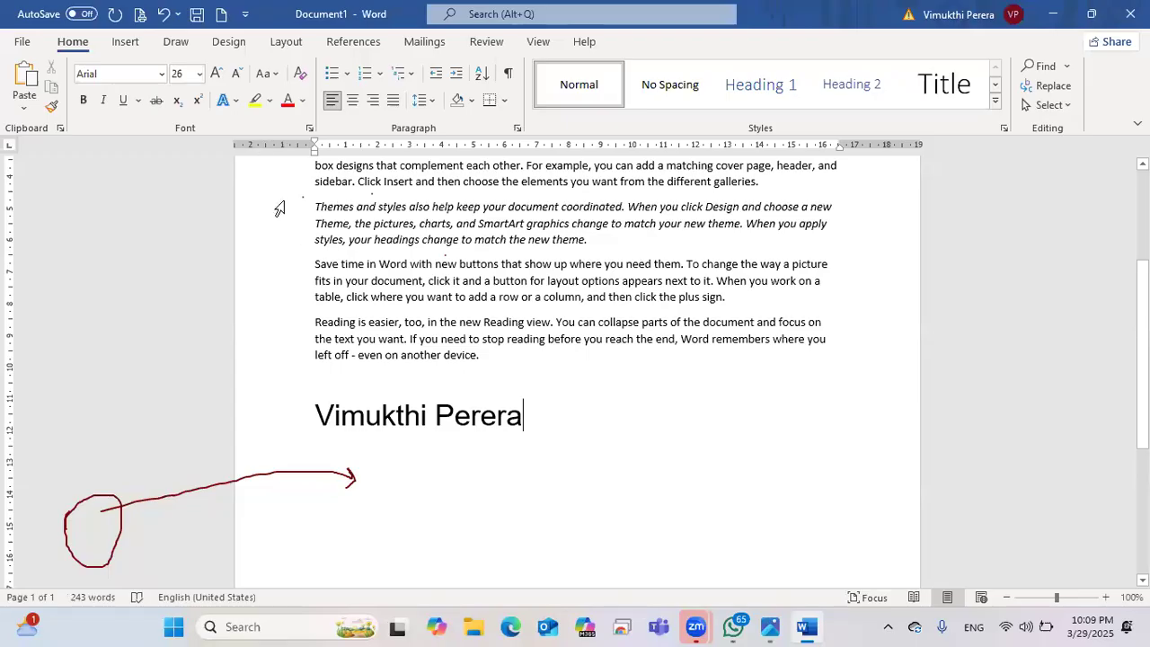
Step: Change the name line to Sentence case
left_click(274, 74)
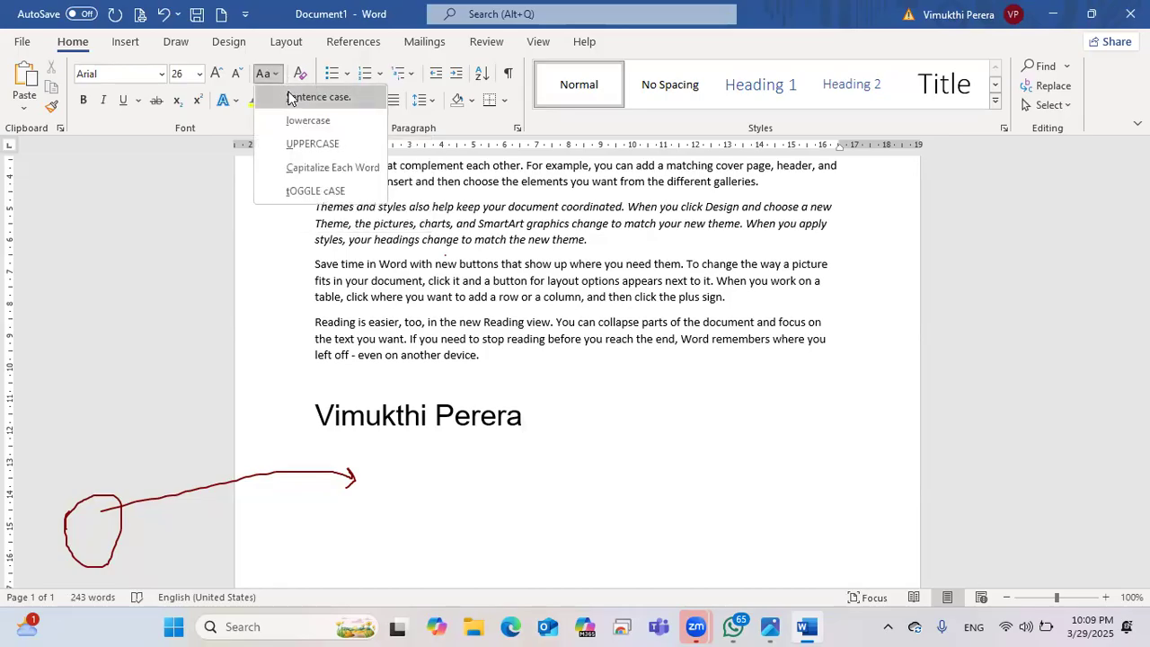
left_click(289, 97)
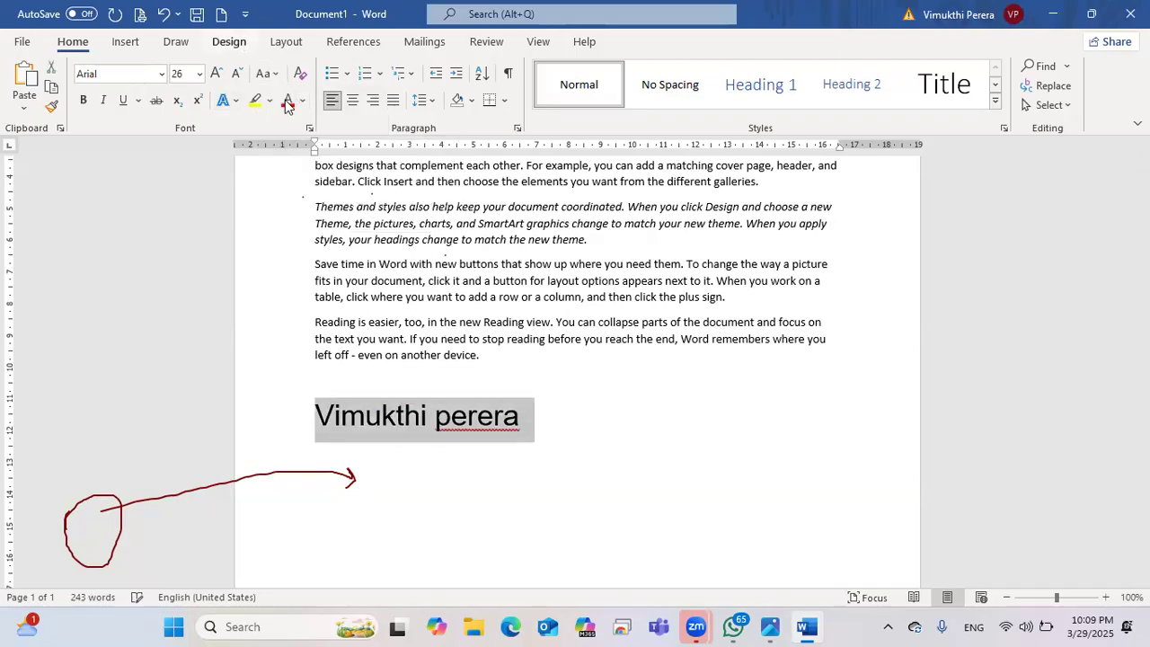
left_click(264, 73)
left_click(310, 95)
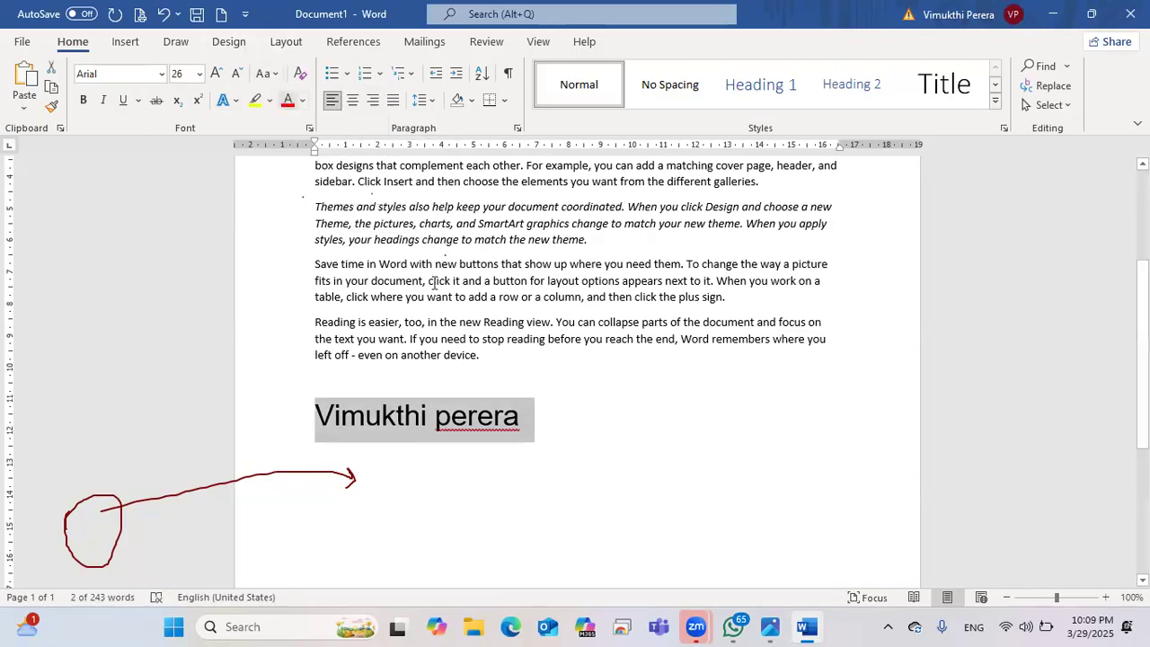
left_click(470, 362)
Step: Switch the name line to lowercase, then to UPPERCASE
triple_click(315, 434)
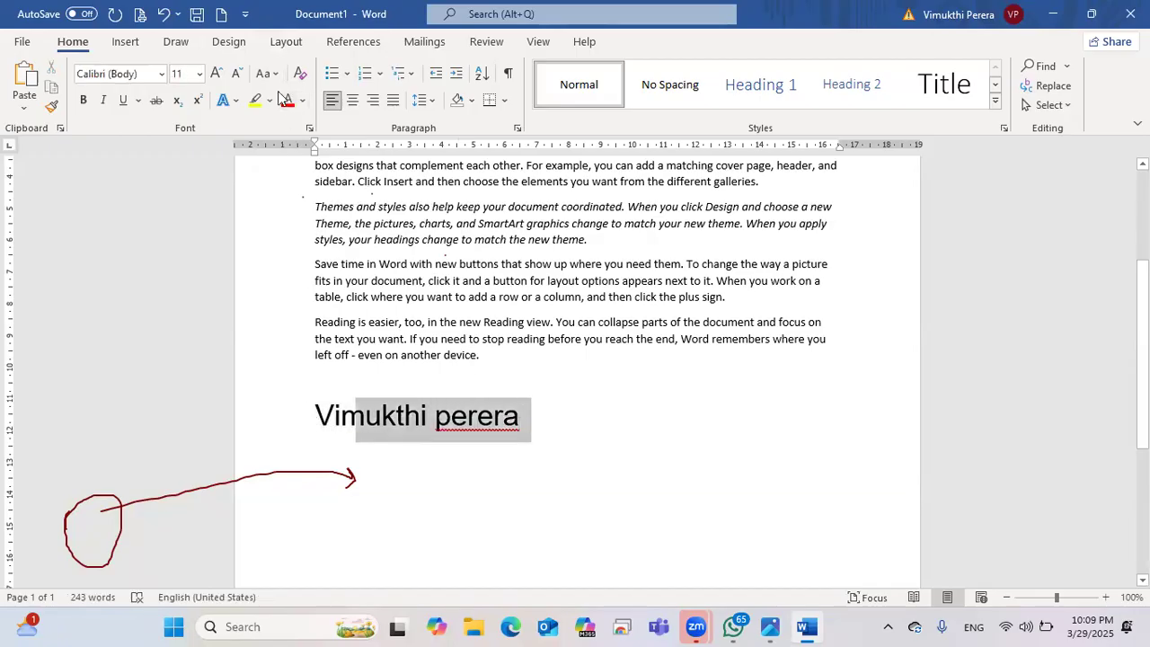
left_click(266, 73)
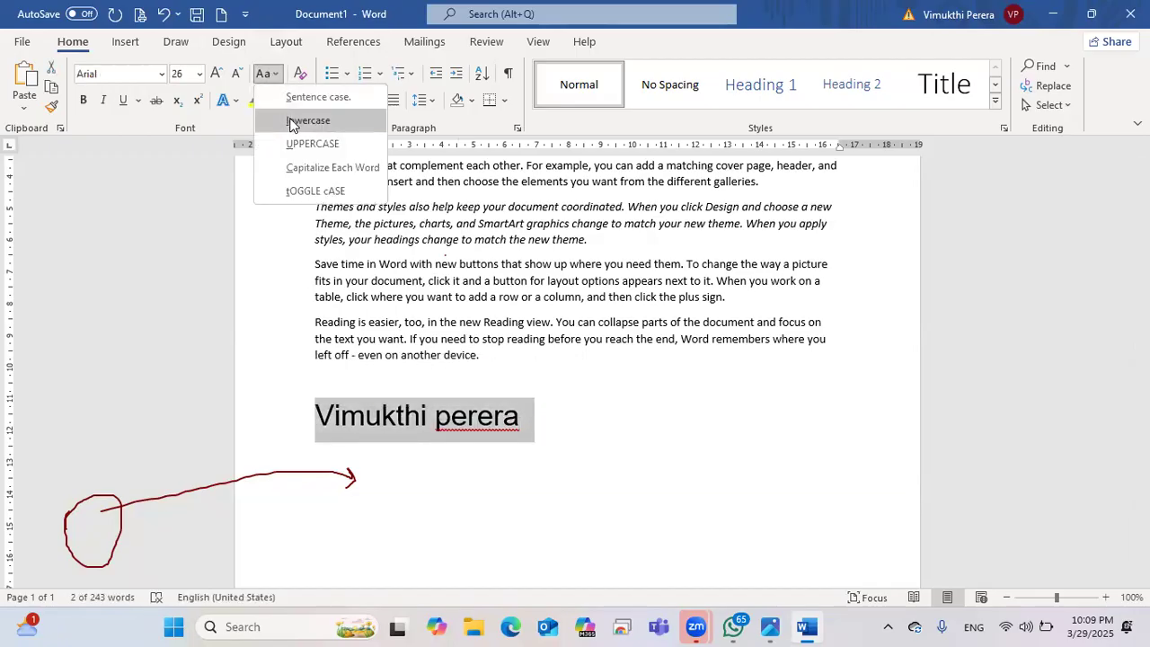
left_click(296, 120)
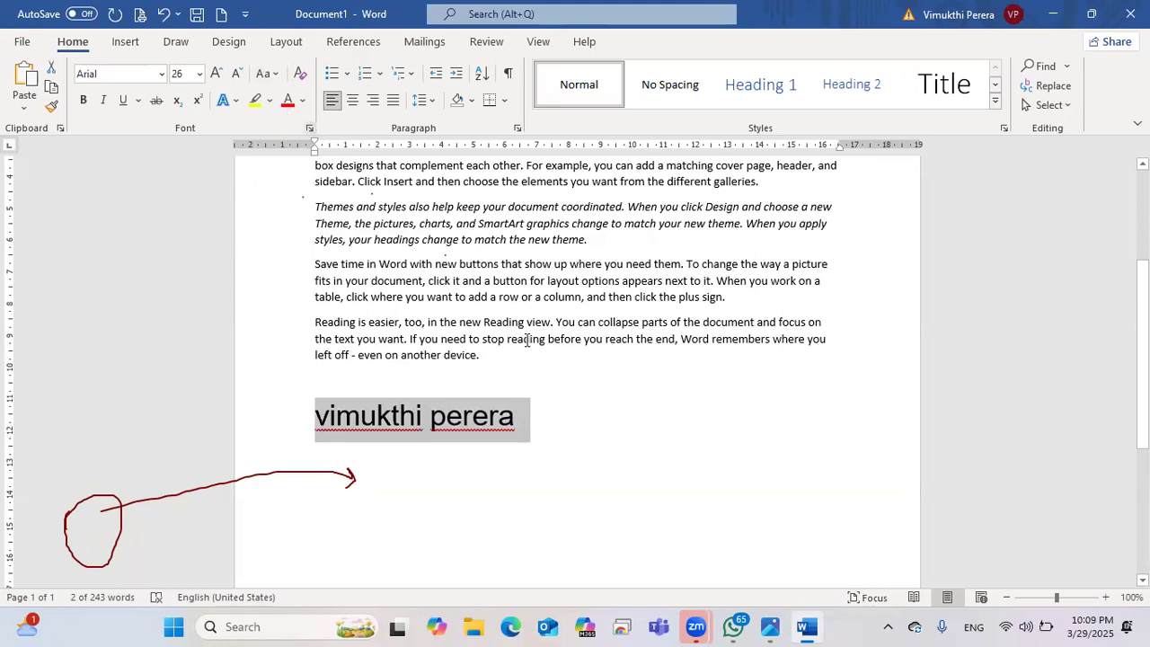
left_click_drag(530, 415, 328, 418)
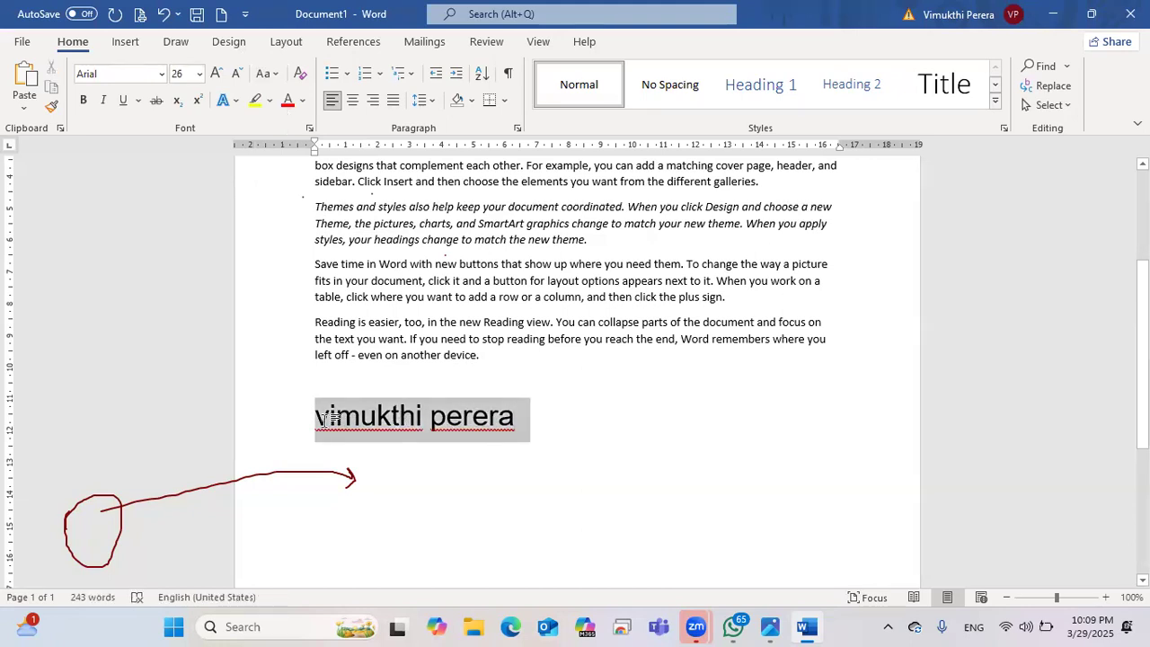
left_click(266, 74)
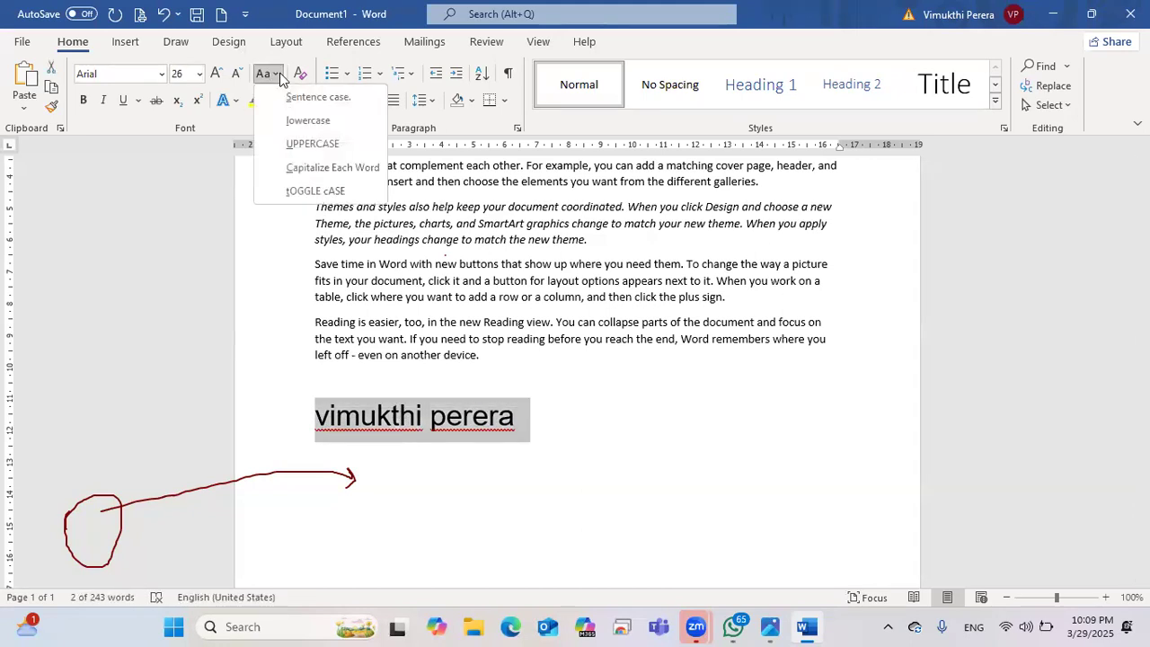
left_click(308, 145)
left_click(552, 390)
Step: Apply Capitalize Each Word to the name, then Sentence case again
left_click_drag(590, 415, 317, 412)
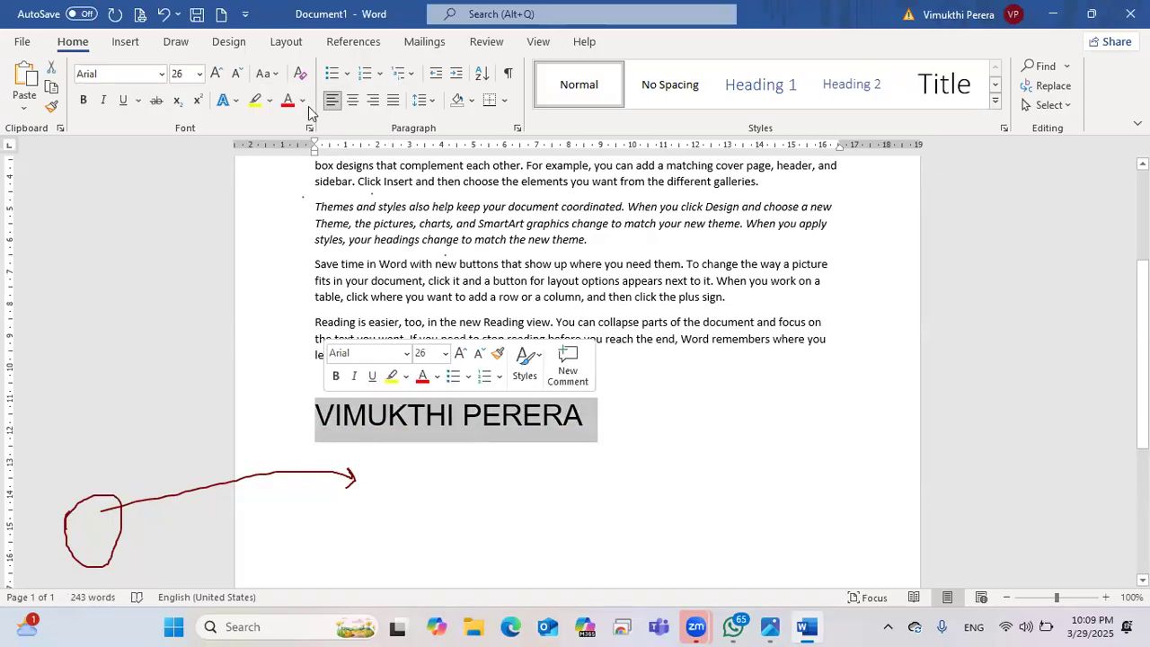
left_click(266, 74)
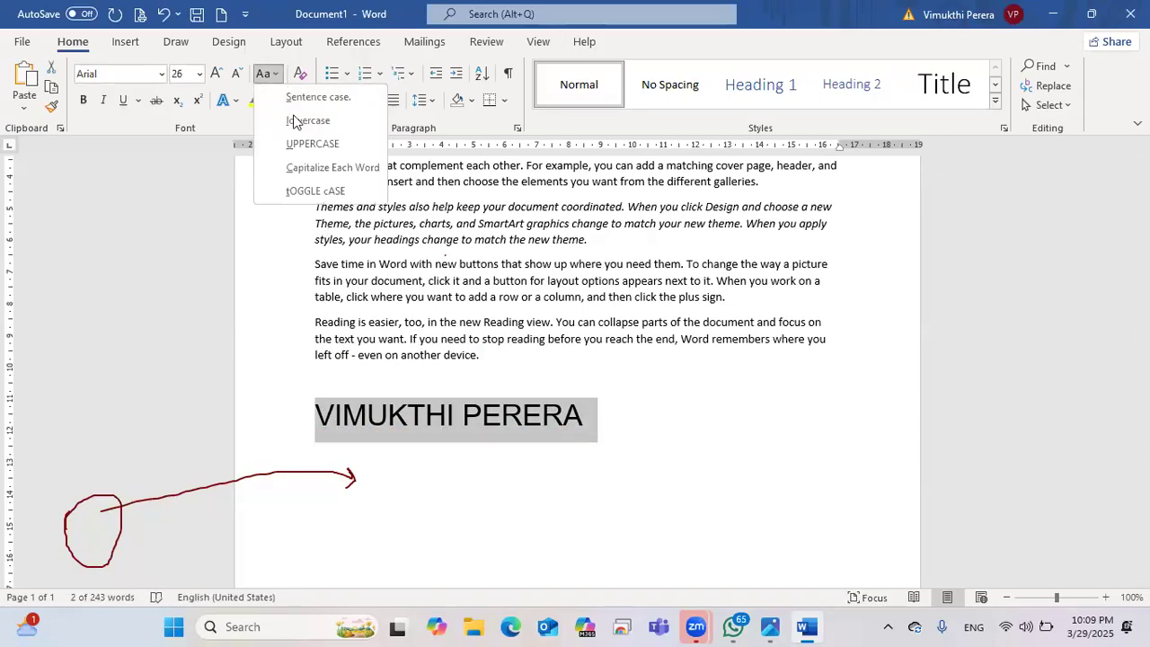
left_click(316, 173)
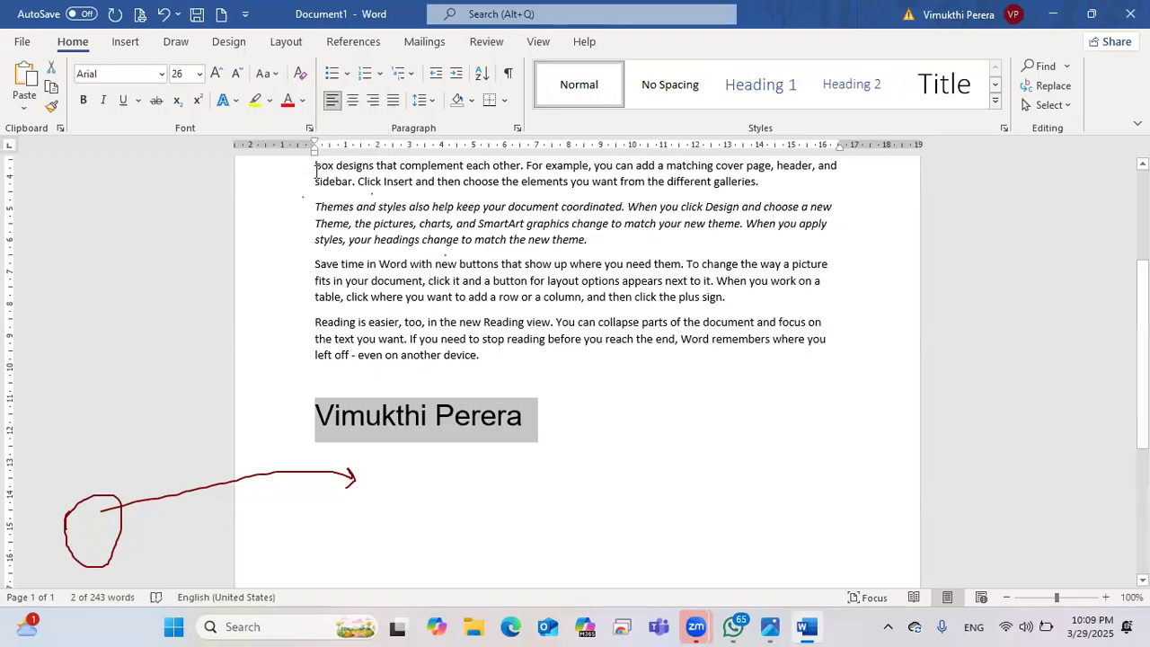
left_click(482, 415)
left_click_drag(549, 422, 334, 427)
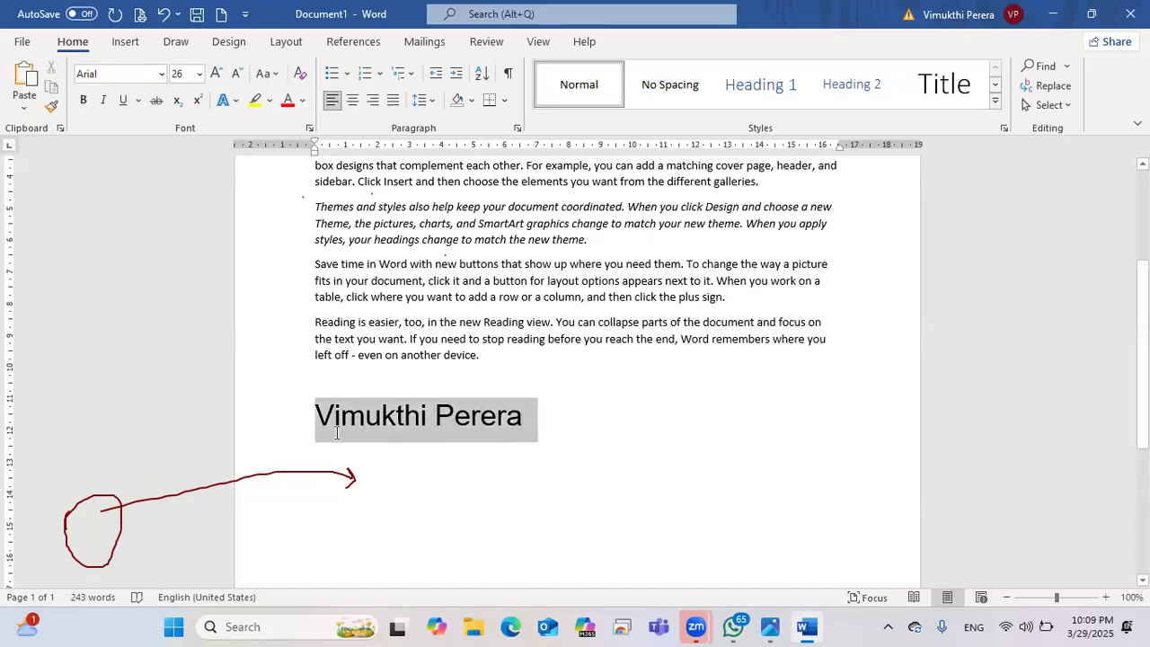
left_click(270, 74)
left_click(281, 100)
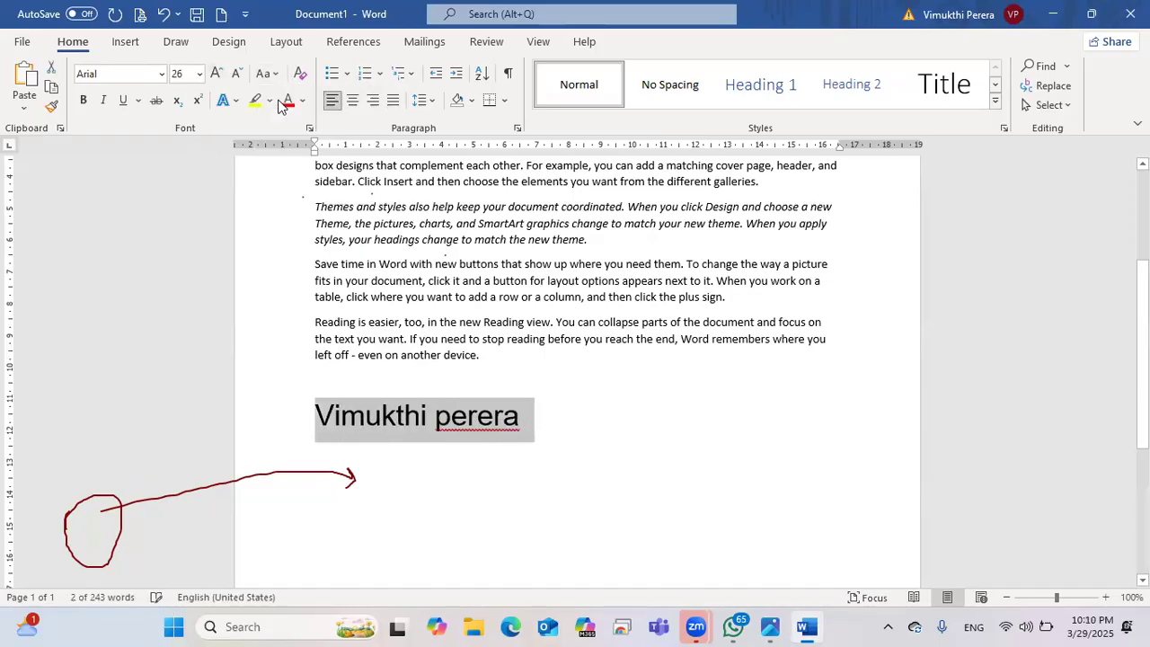
left_click(471, 423)
Step: Make the whole name line lowercase
left_click(439, 419)
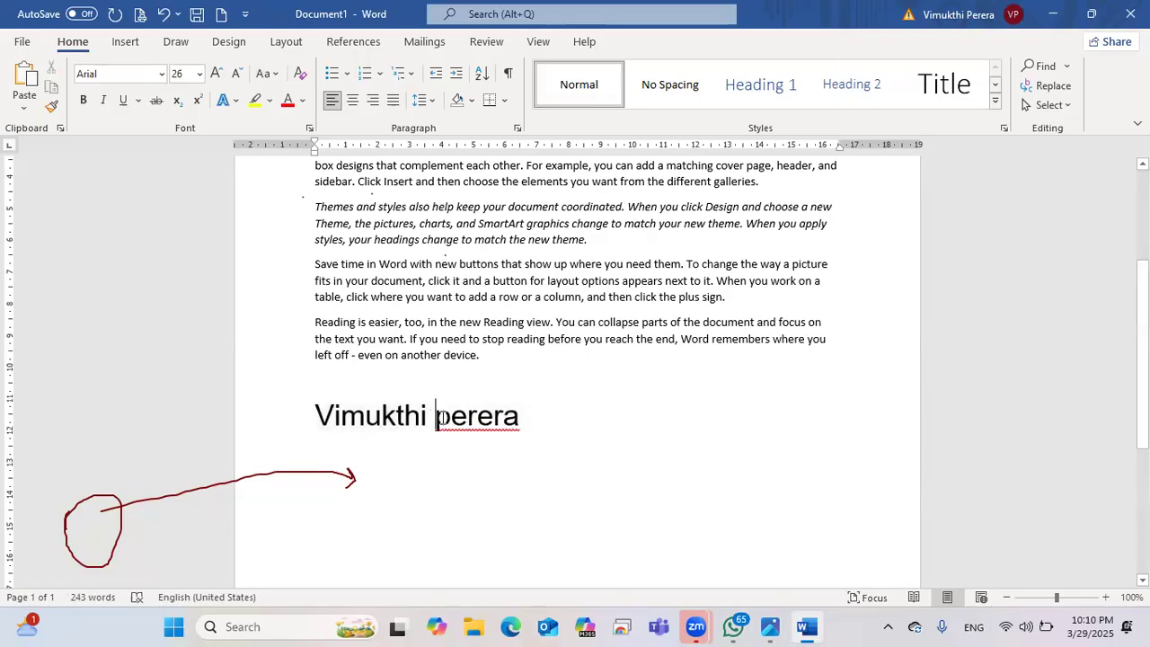
left_click(443, 418)
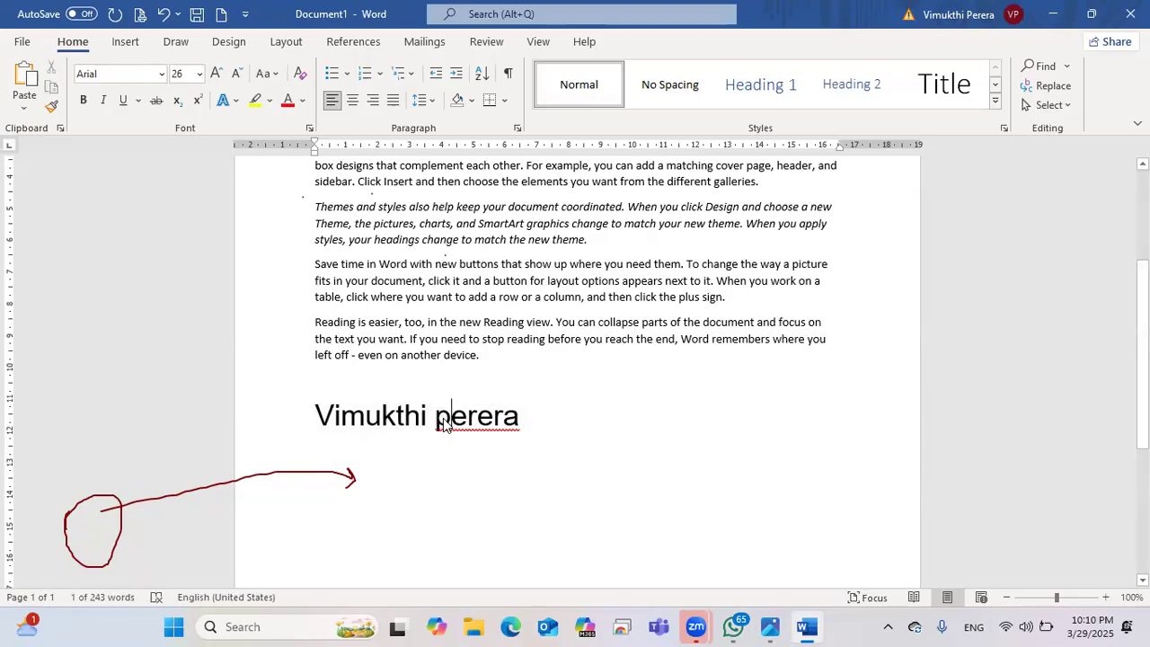
left_click_drag(442, 407, 435, 409)
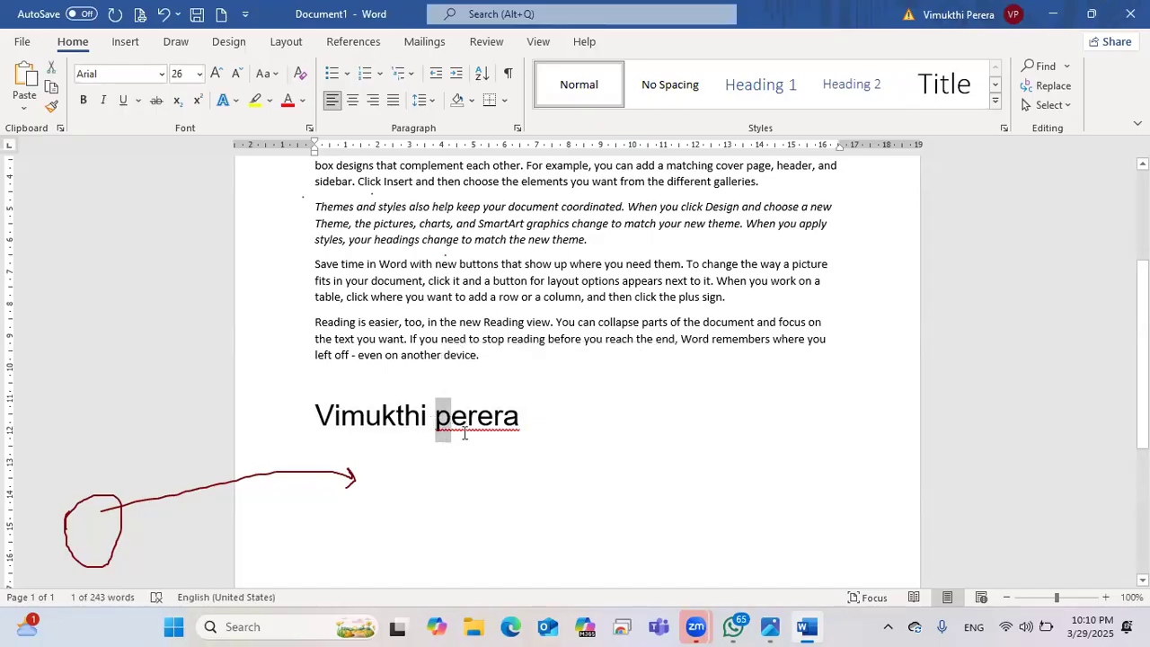
triple_click(530, 421)
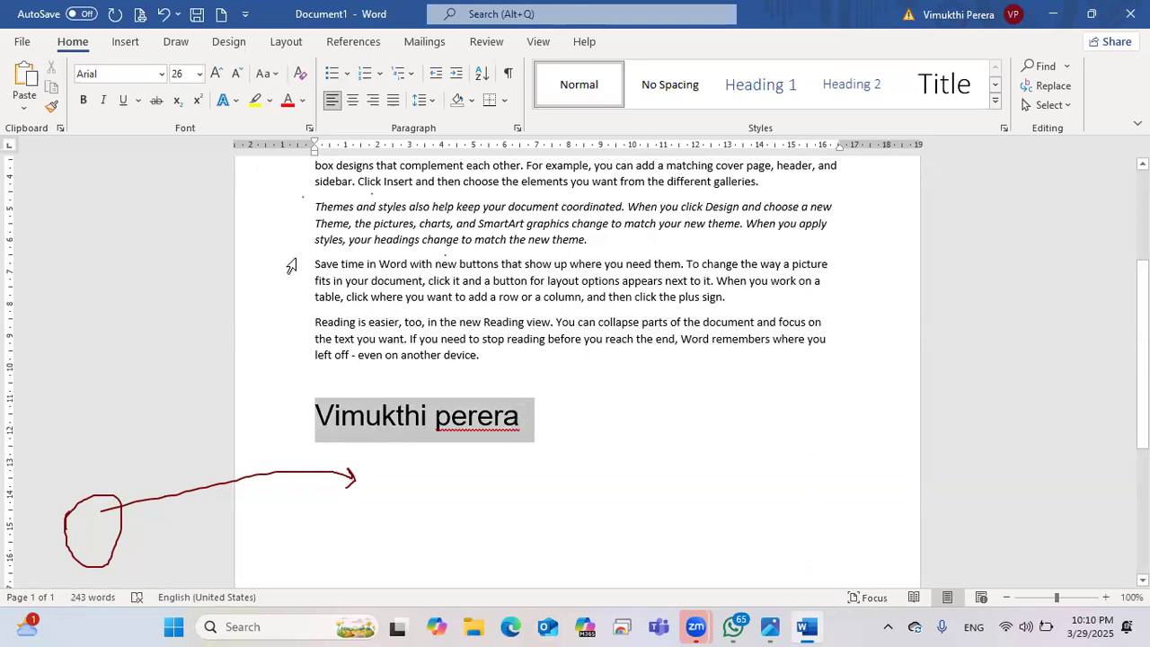
left_click(274, 74)
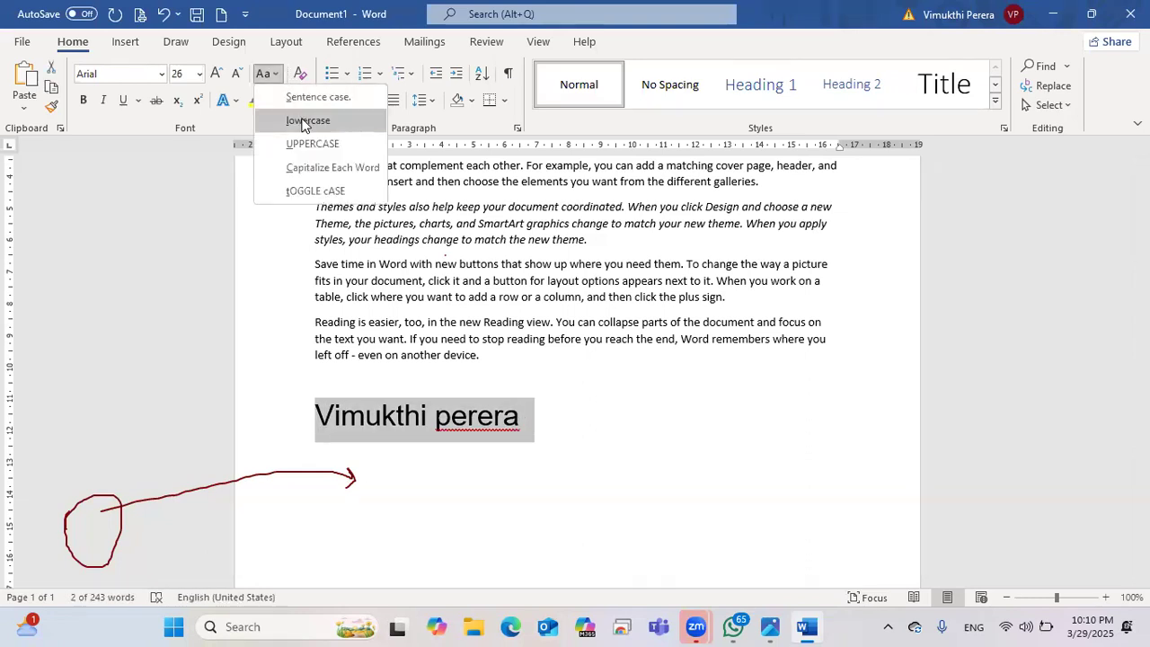
left_click(305, 122)
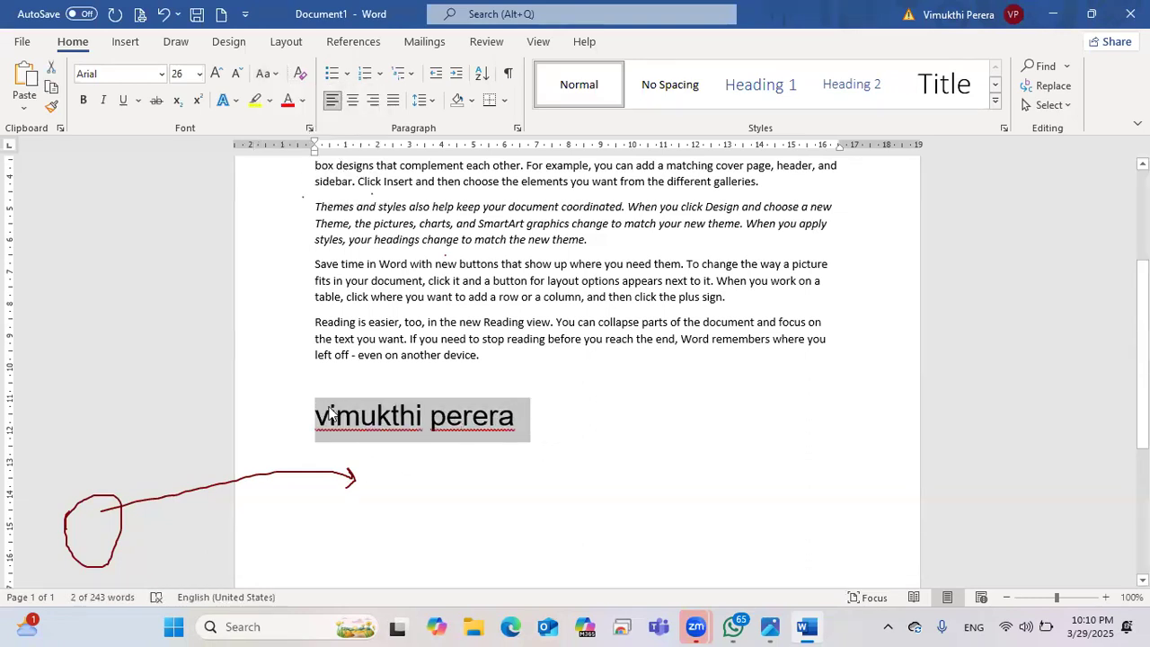
left_click(511, 416)
Step: Apply tOGGLE cASE repeatedly to the name, ending in all lowercase
left_click_drag(516, 416, 315, 415)
left_click(274, 74)
left_click(286, 152)
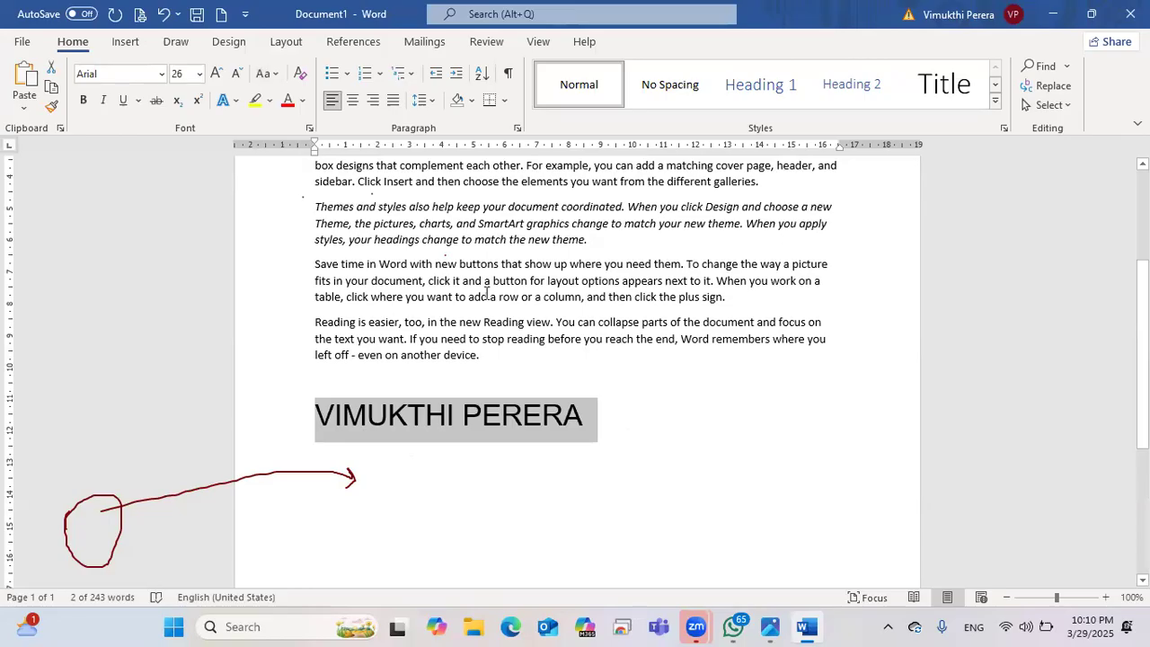
left_click(266, 73)
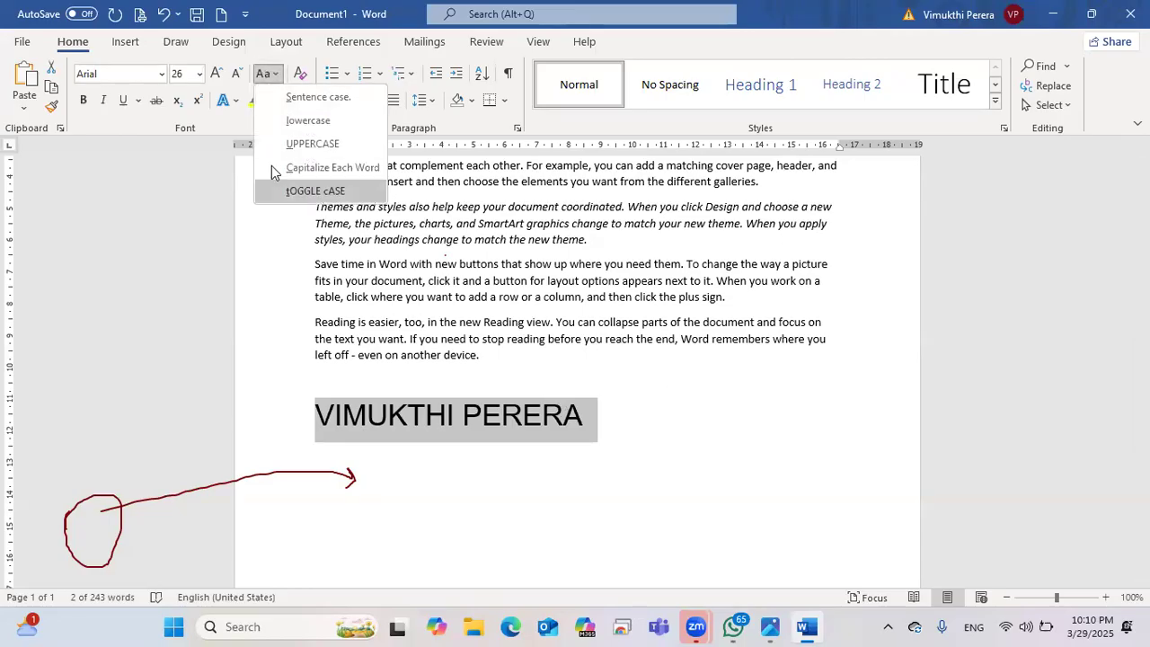
left_click(316, 189)
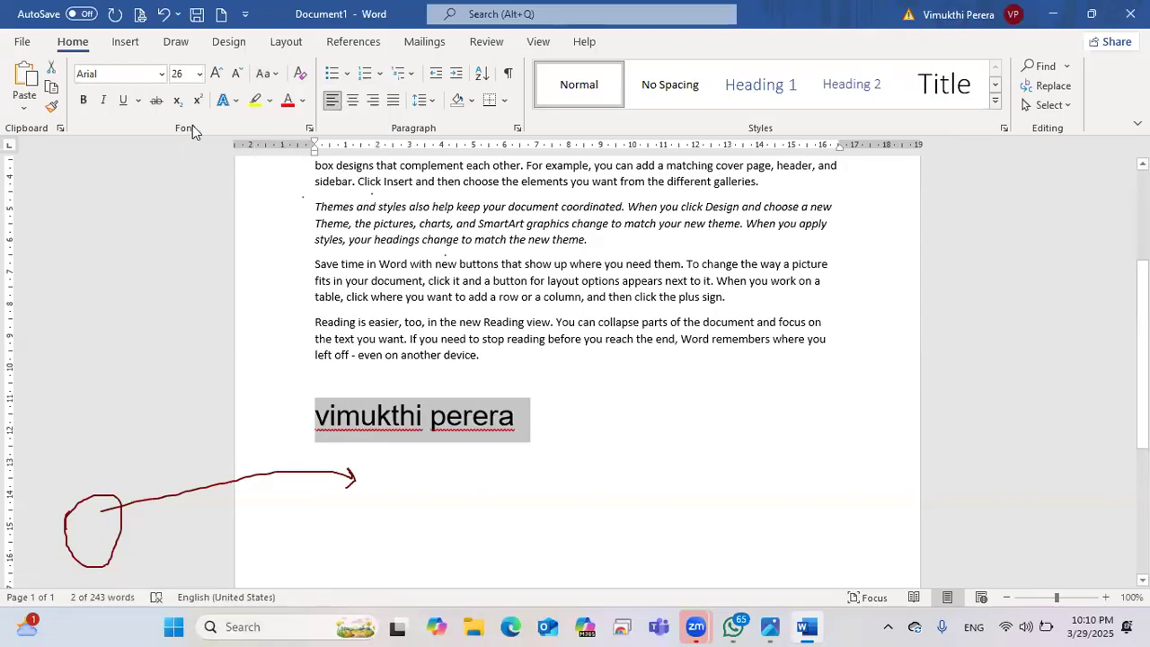
left_click(272, 77)
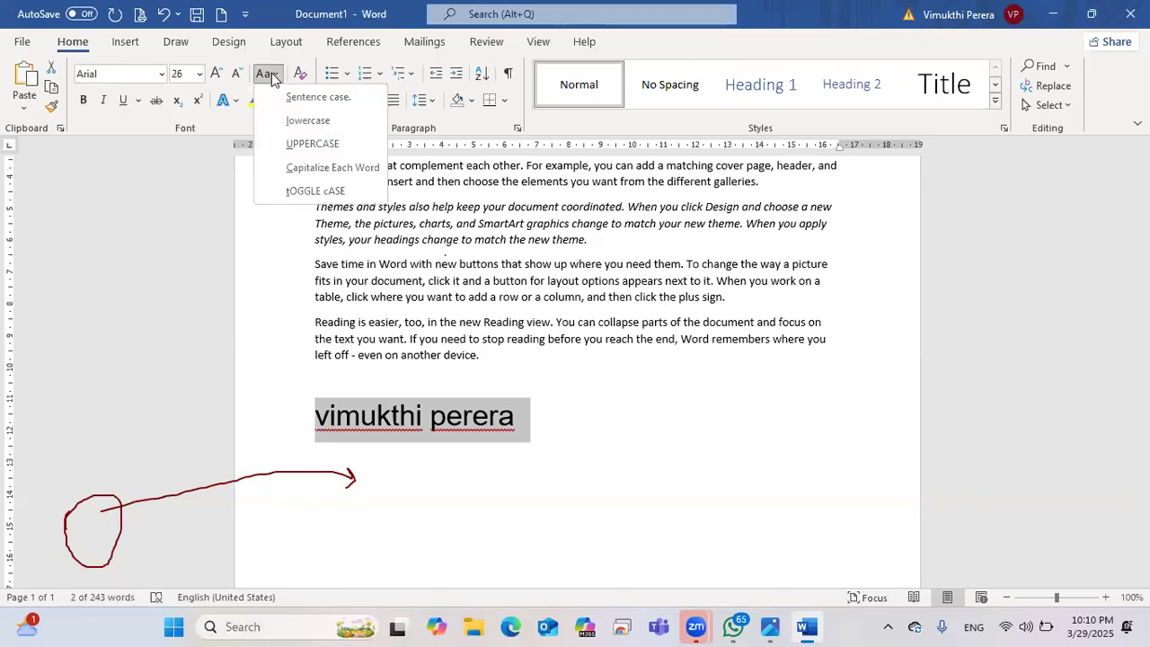
left_click(306, 188)
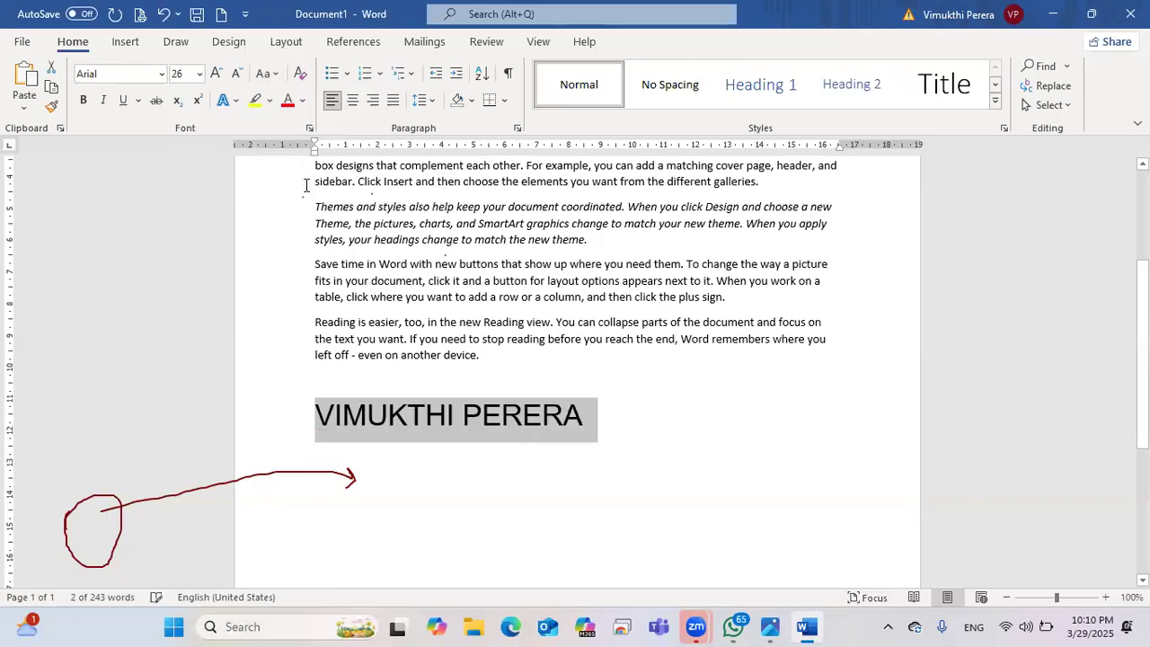
left_click(268, 74)
left_click(308, 188)
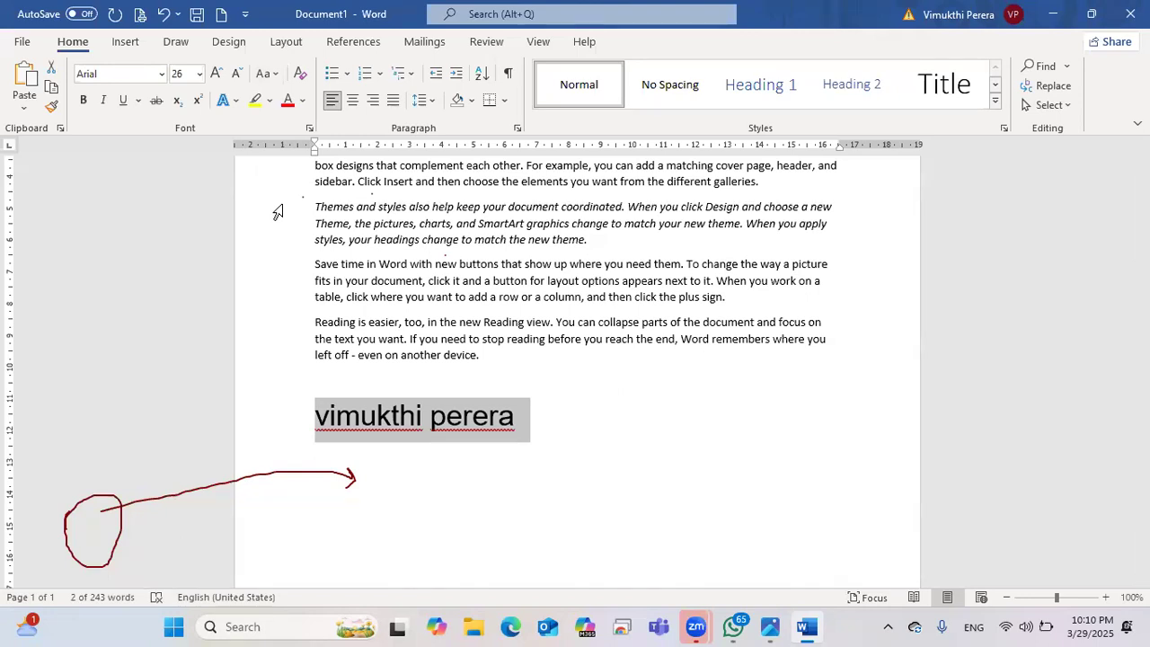
Step: Apply Sentence case to the 'Reading is easier' paragraph
left_click(486, 359)
left_click_drag(486, 359, 307, 328)
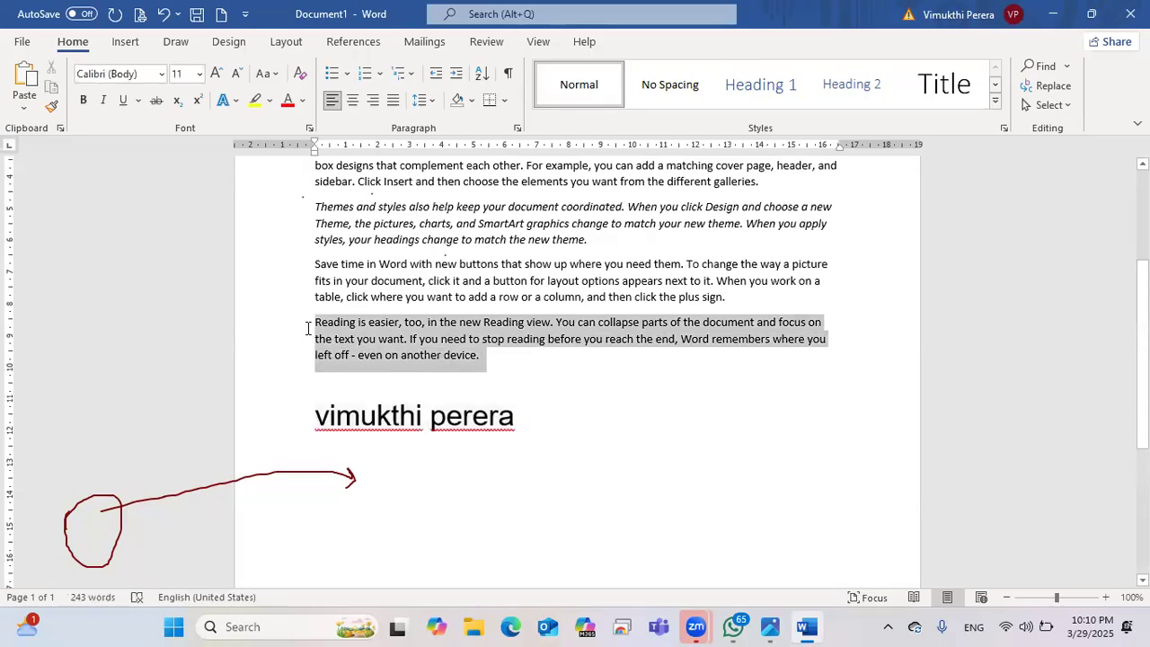
left_click(267, 73)
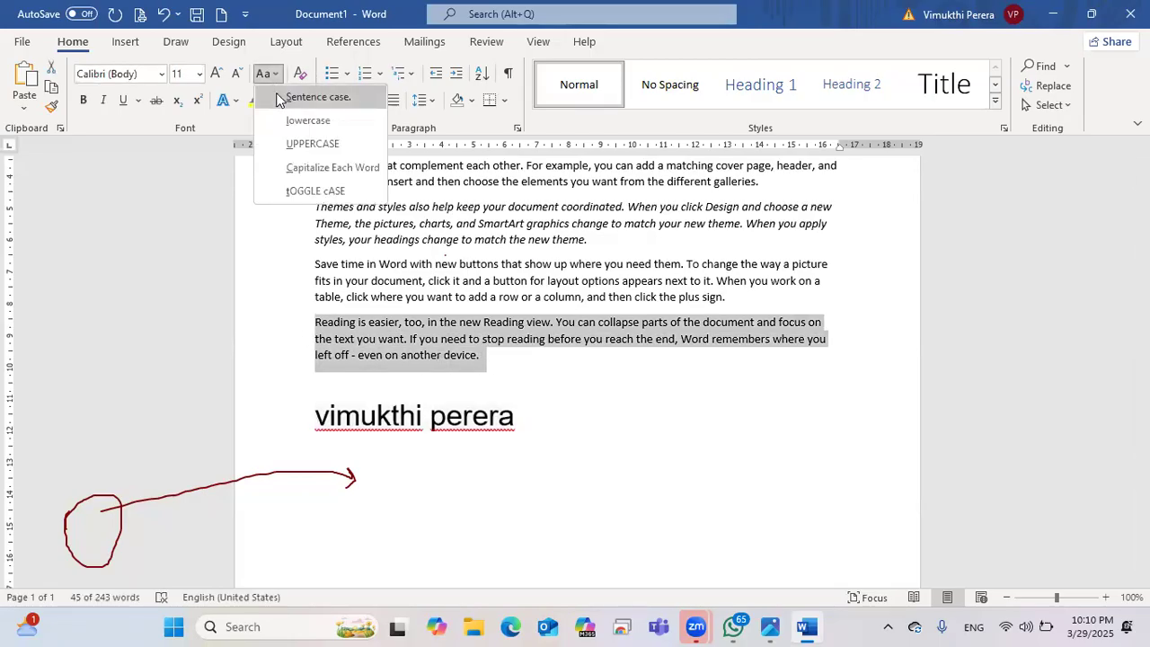
left_click(279, 99)
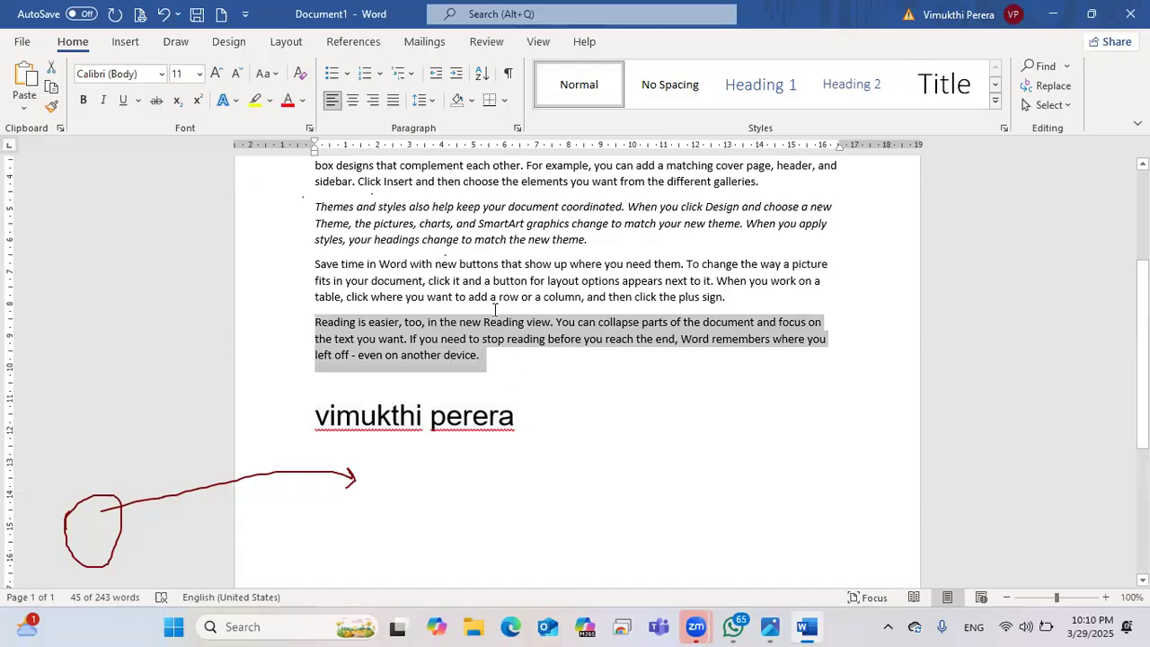
left_click(464, 357)
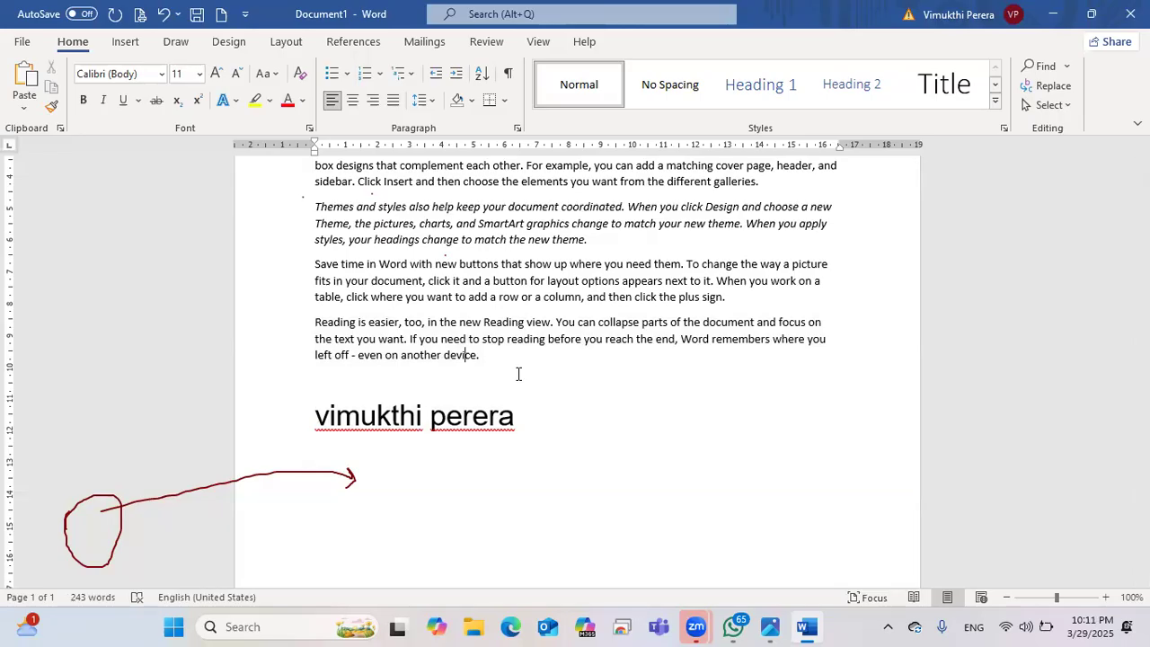
Step: Turn the 26-pt name line into UPPERCASE
left_click(267, 73)
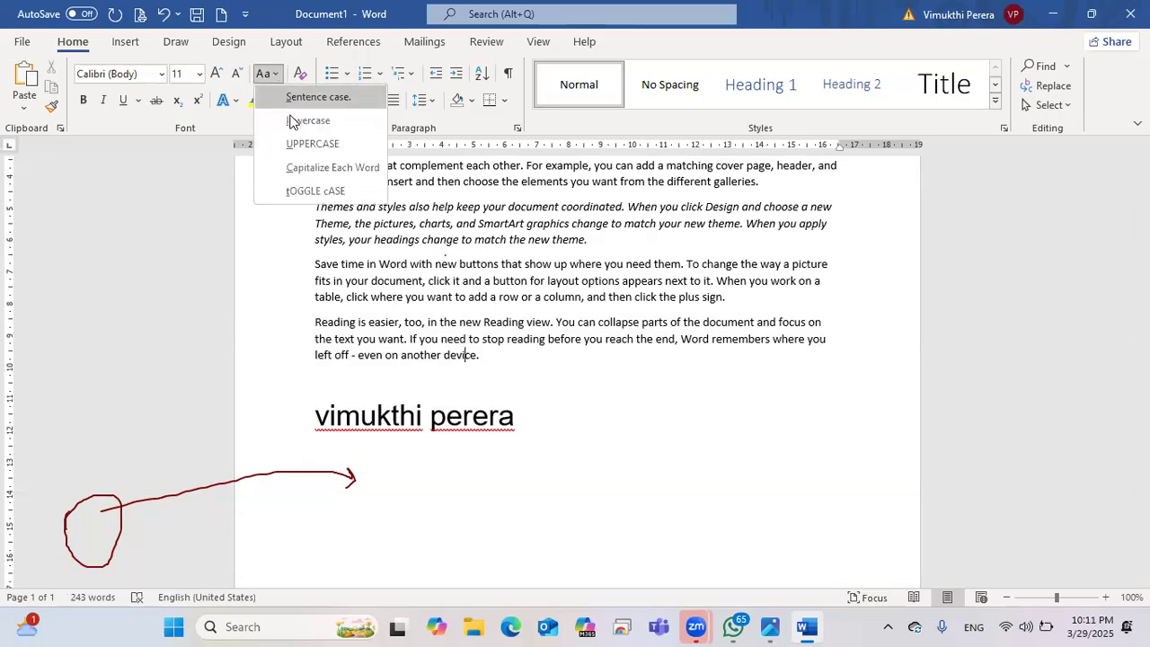
left_click(521, 436)
left_click_drag(527, 419, 499, 422)
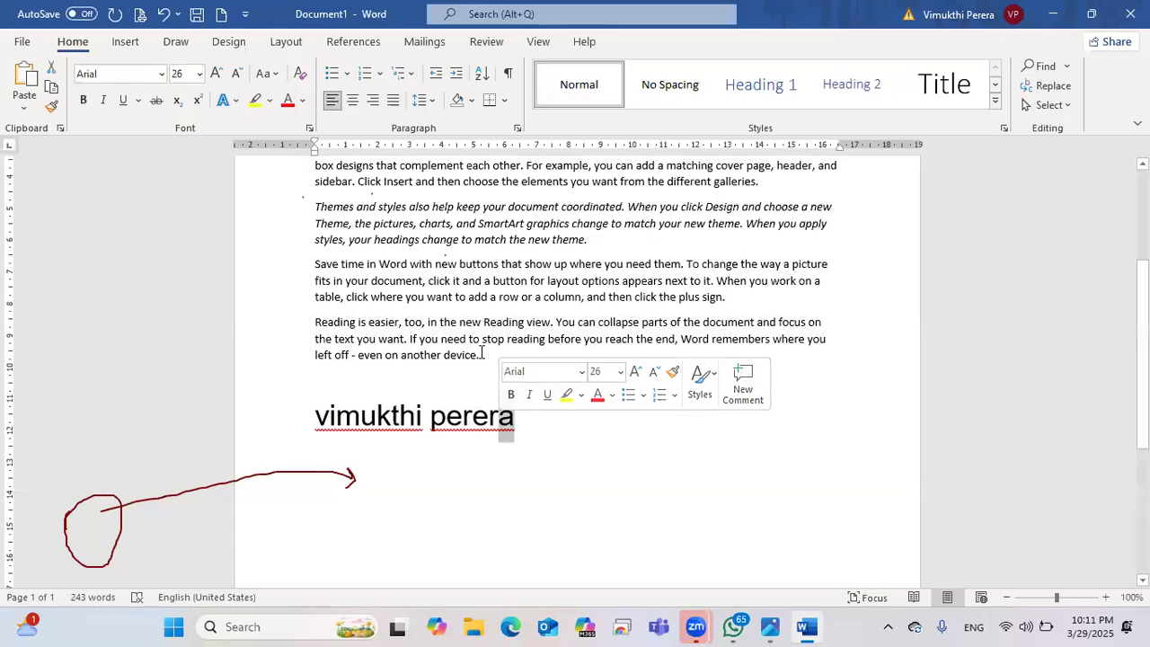
left_click_drag(483, 354, 336, 340)
left_click(487, 415)
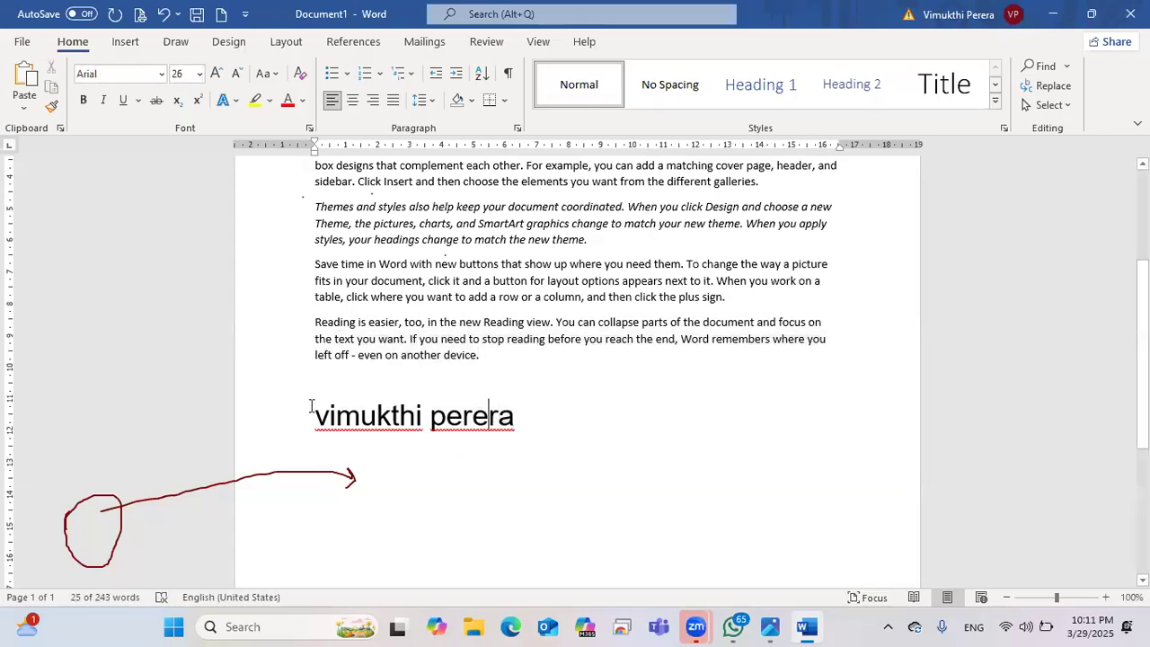
triple_click(310, 407)
left_click(275, 76)
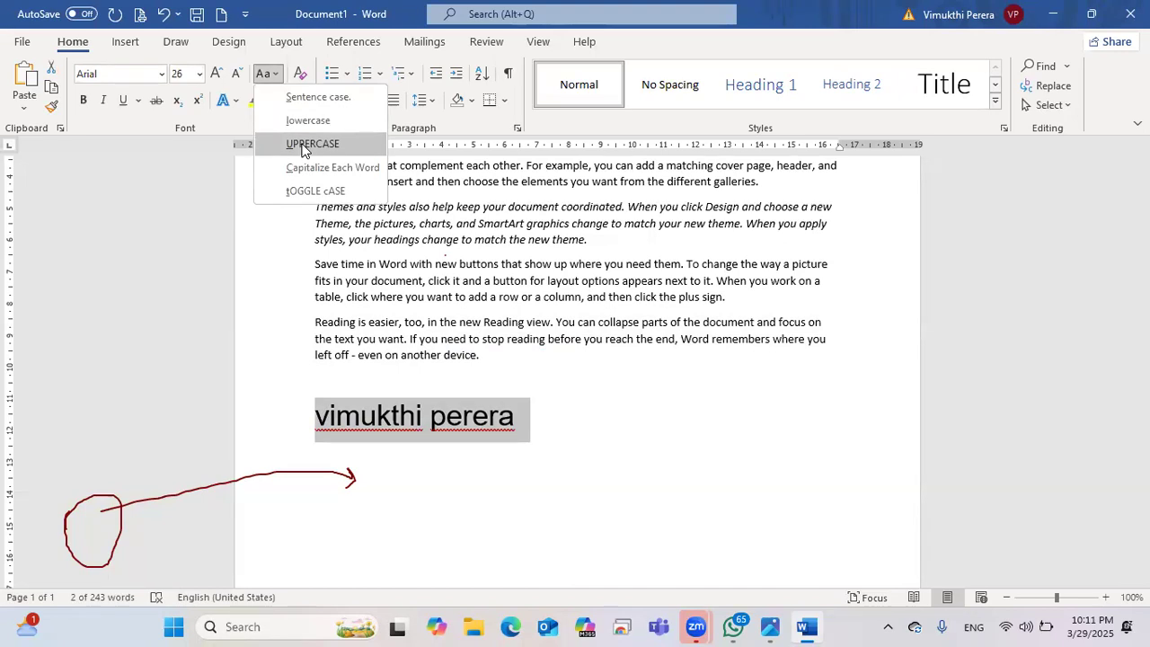
left_click(304, 144)
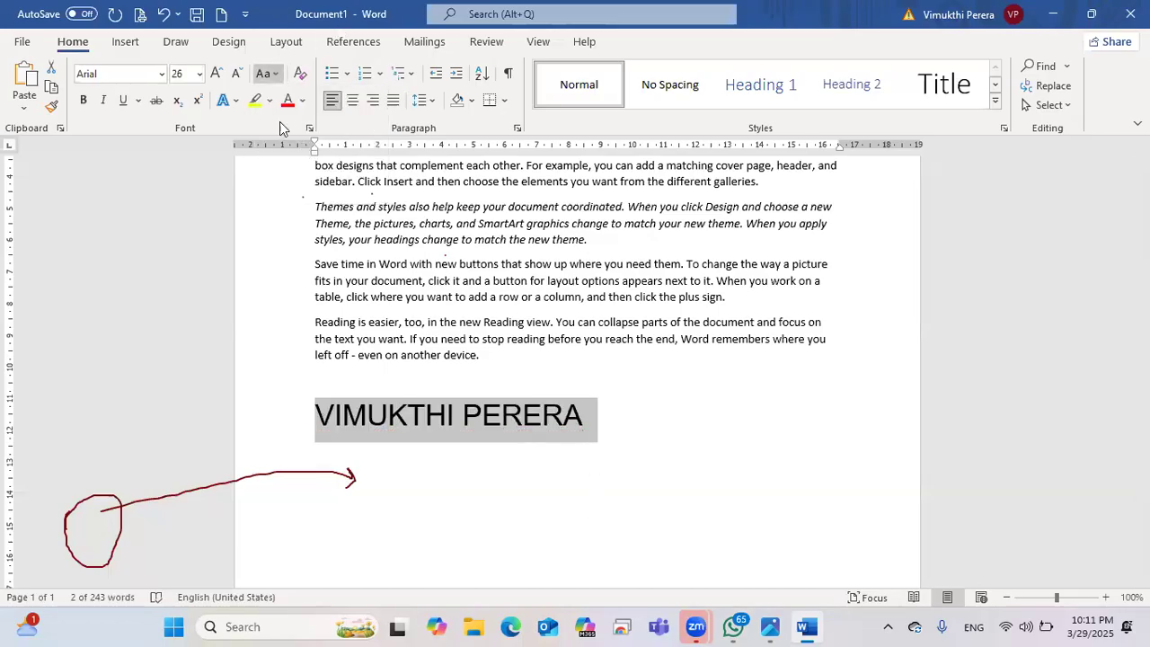
Step: Change the name line to Capitalize Each Word
left_click(275, 75)
left_click(287, 167)
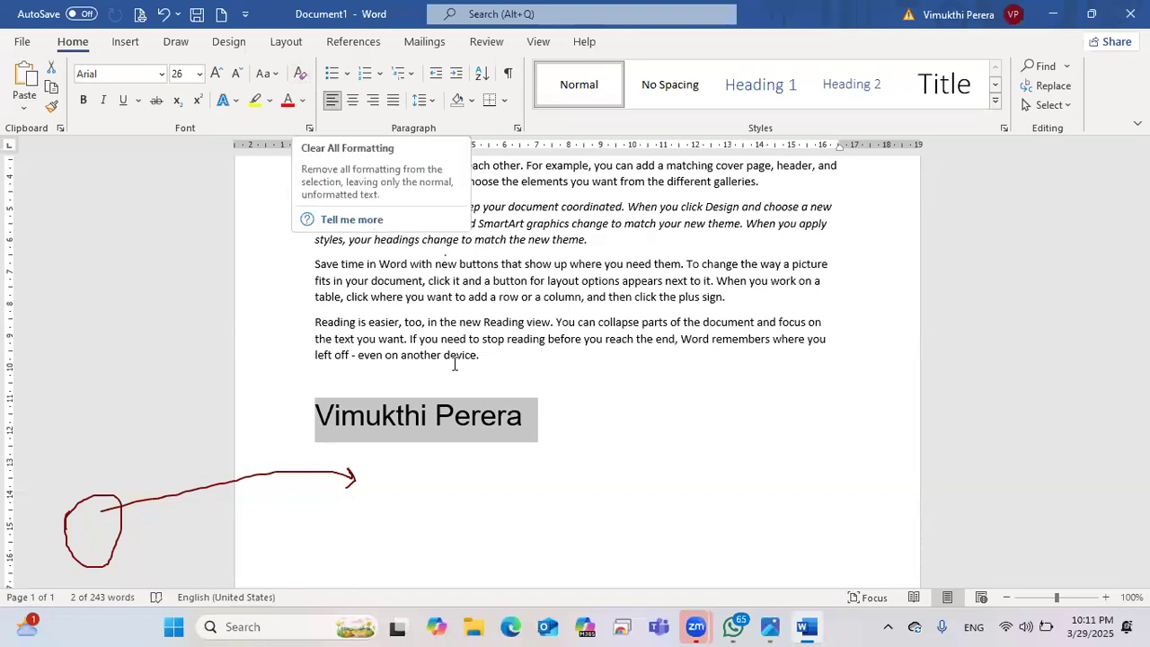
left_click(552, 399)
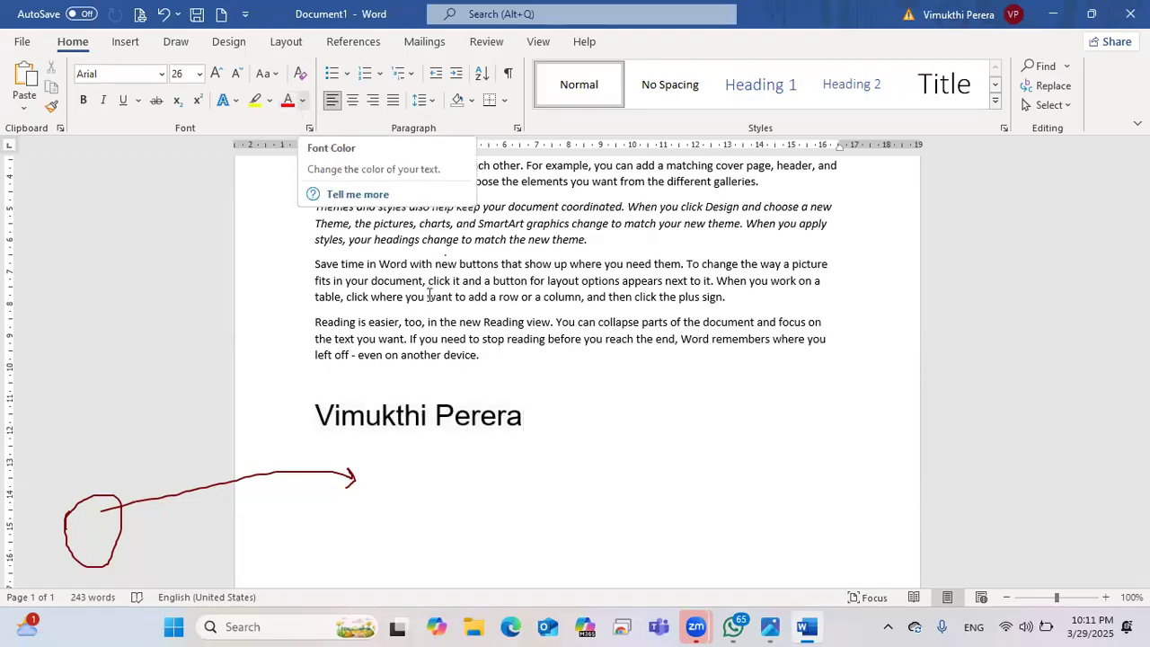
Step: Colour the 'Reading is easier' paragraph red
triple_click(389, 341)
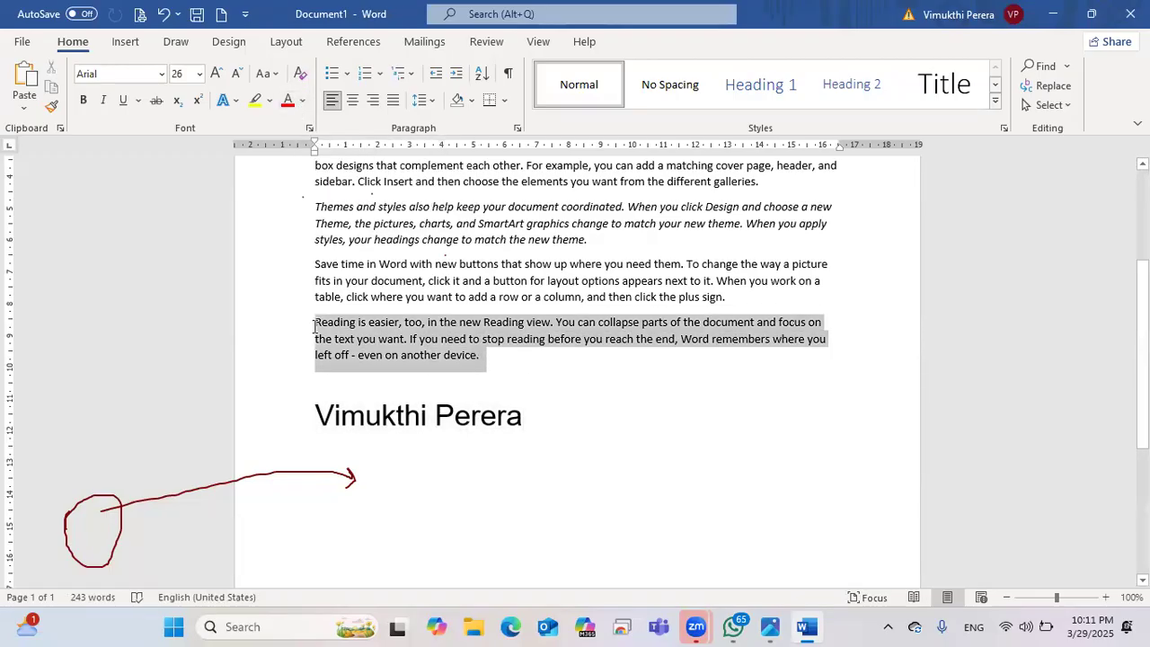
left_click(304, 103)
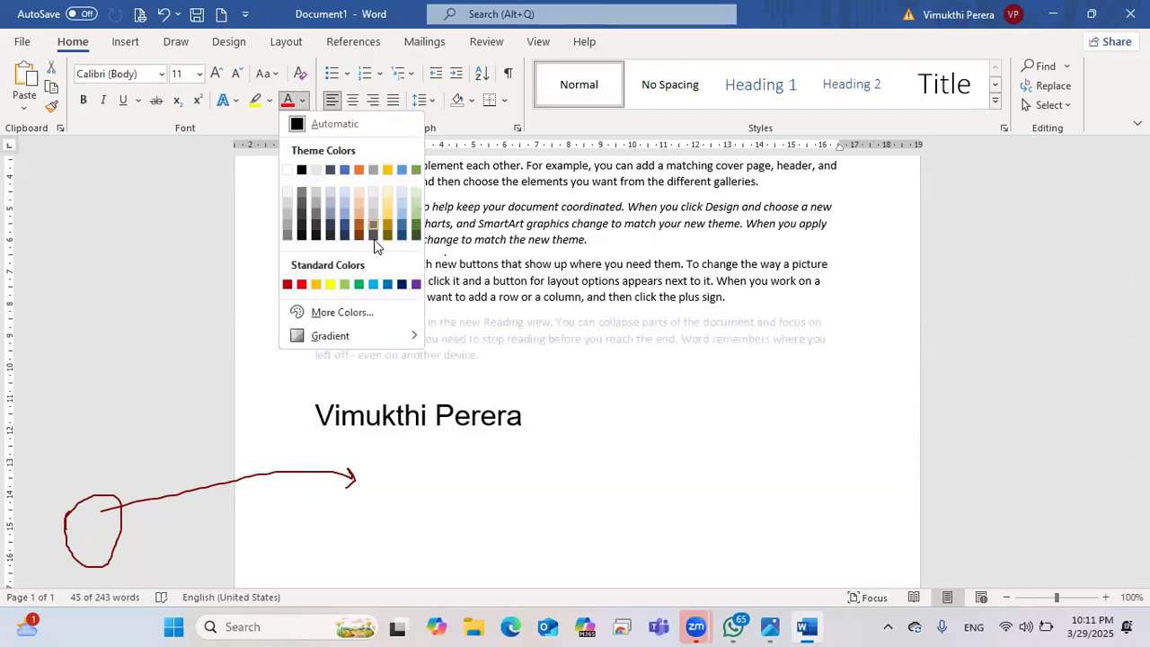
left_click(300, 285)
left_click(493, 385)
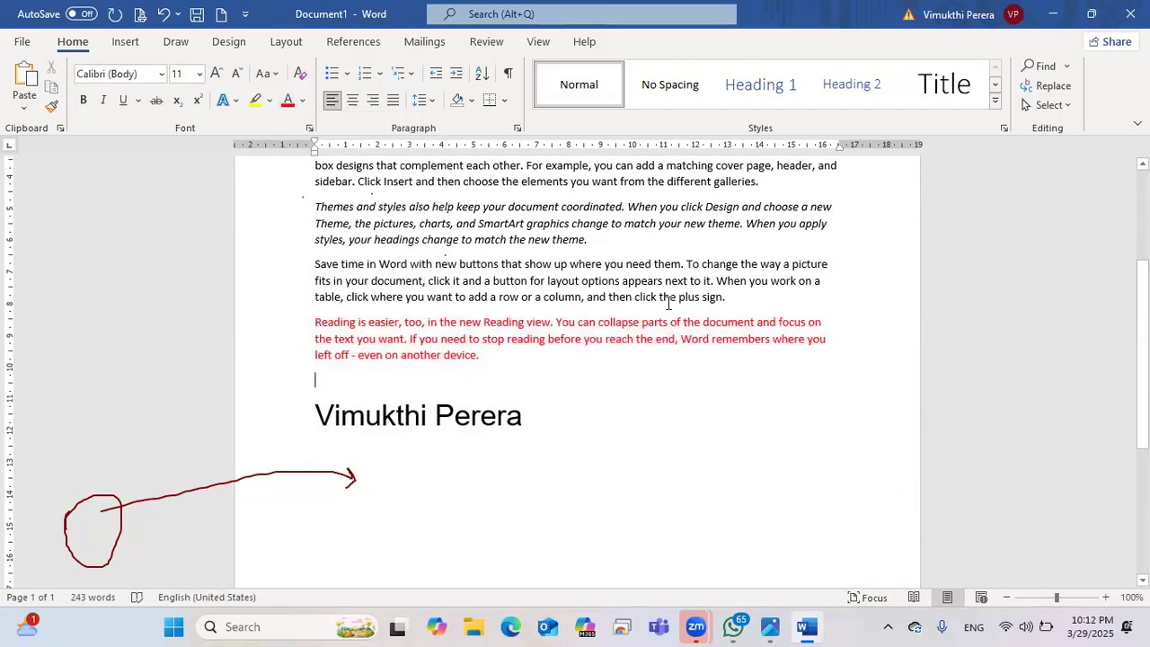
Step: Select the 'Save time in Word' paragraph and browse colours in the More Colors picker
left_click_drag(725, 296, 315, 264)
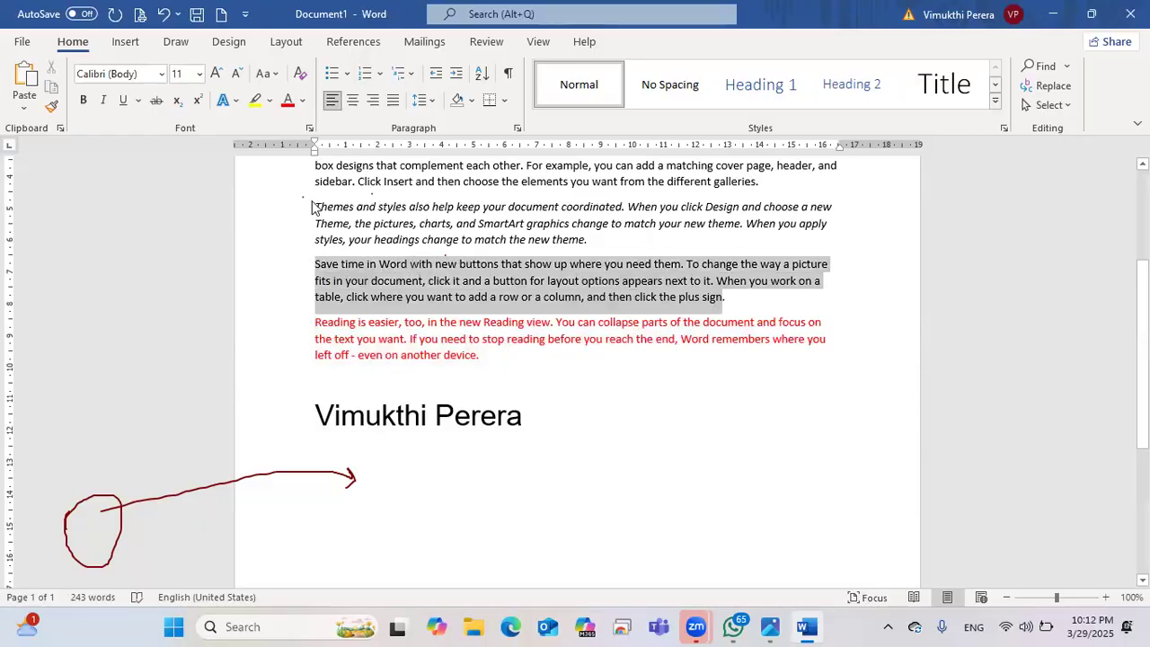
left_click(305, 102)
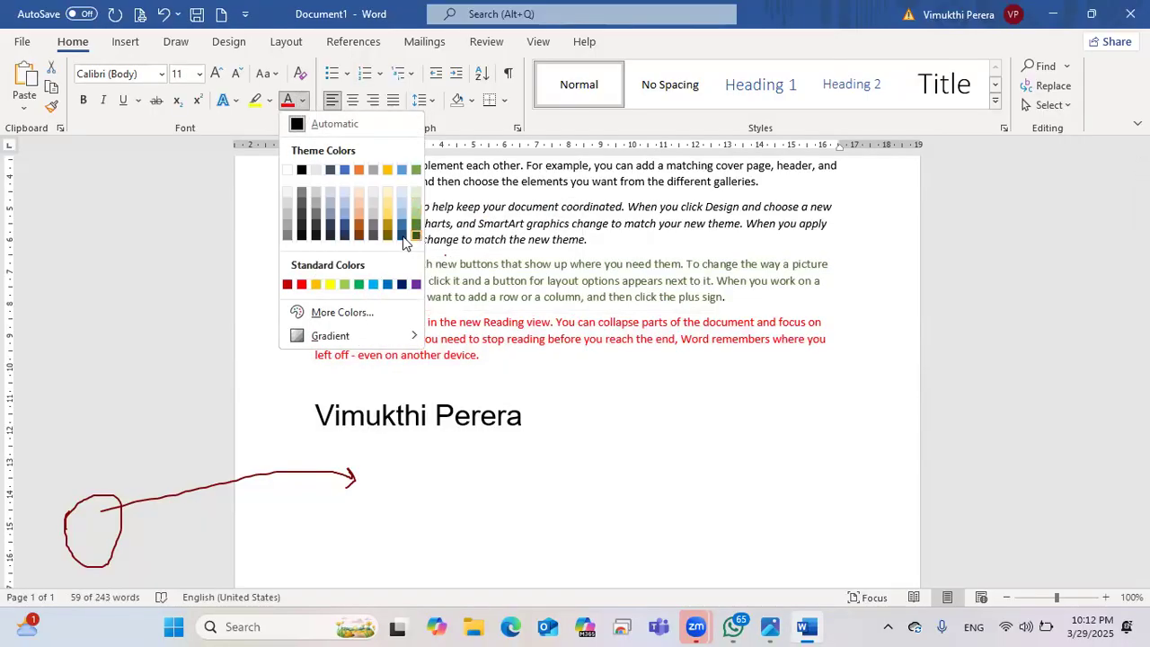
left_click(359, 312)
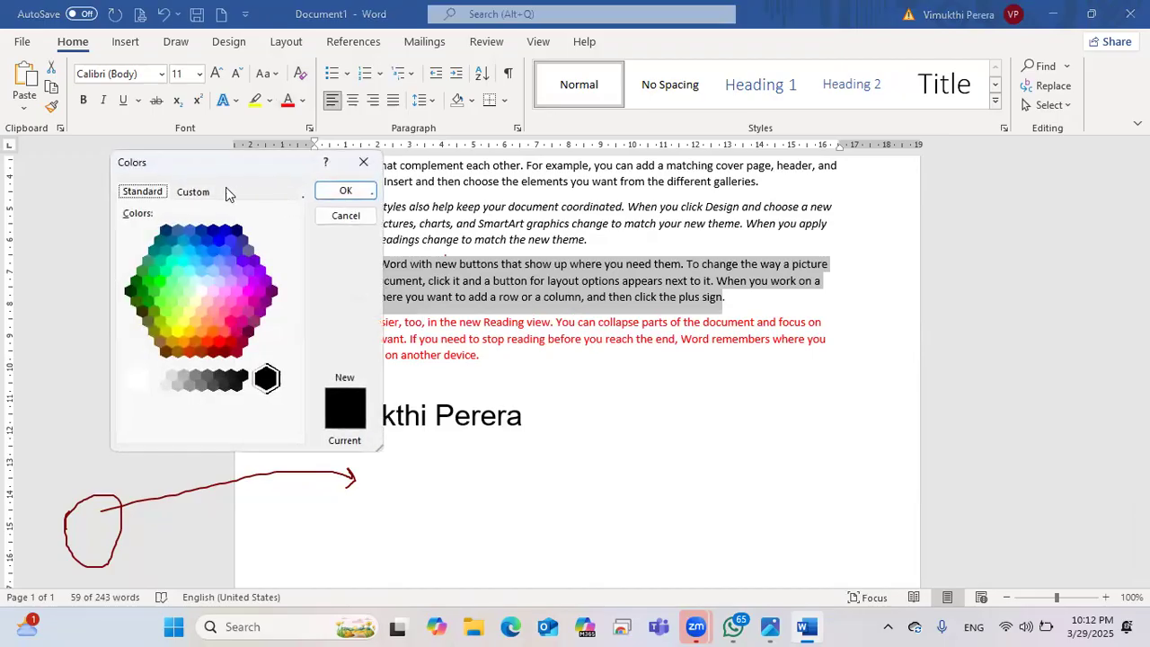
left_click(220, 340)
left_click(207, 316)
left_click(195, 301)
left_click(172, 303)
left_click(160, 301)
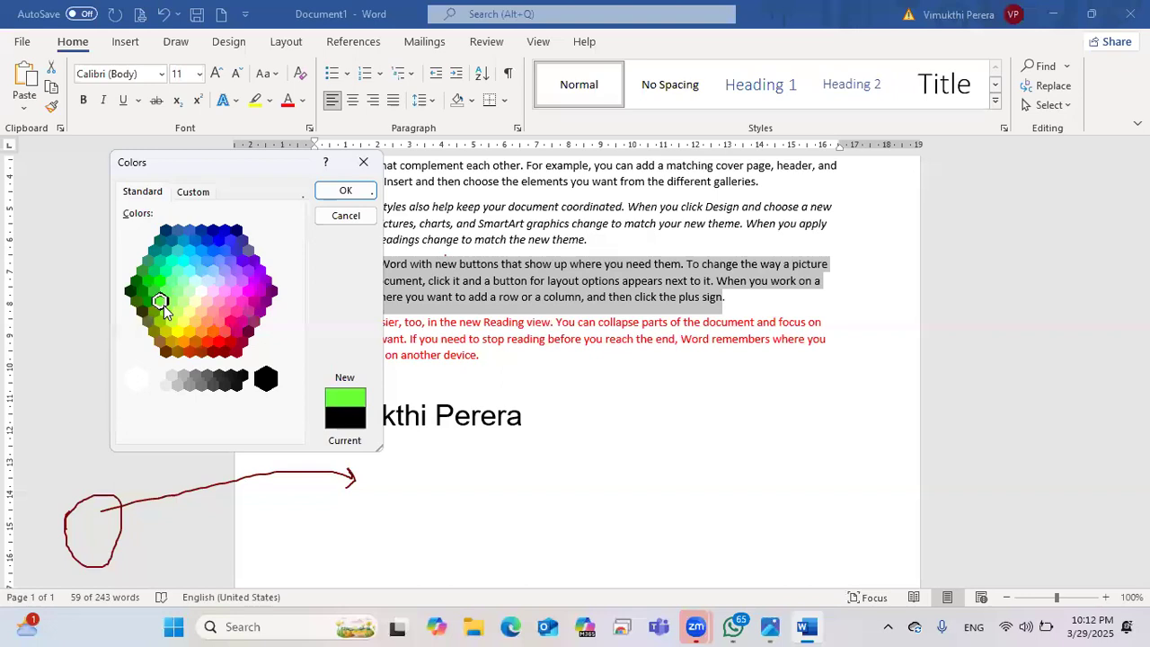
left_click(205, 194)
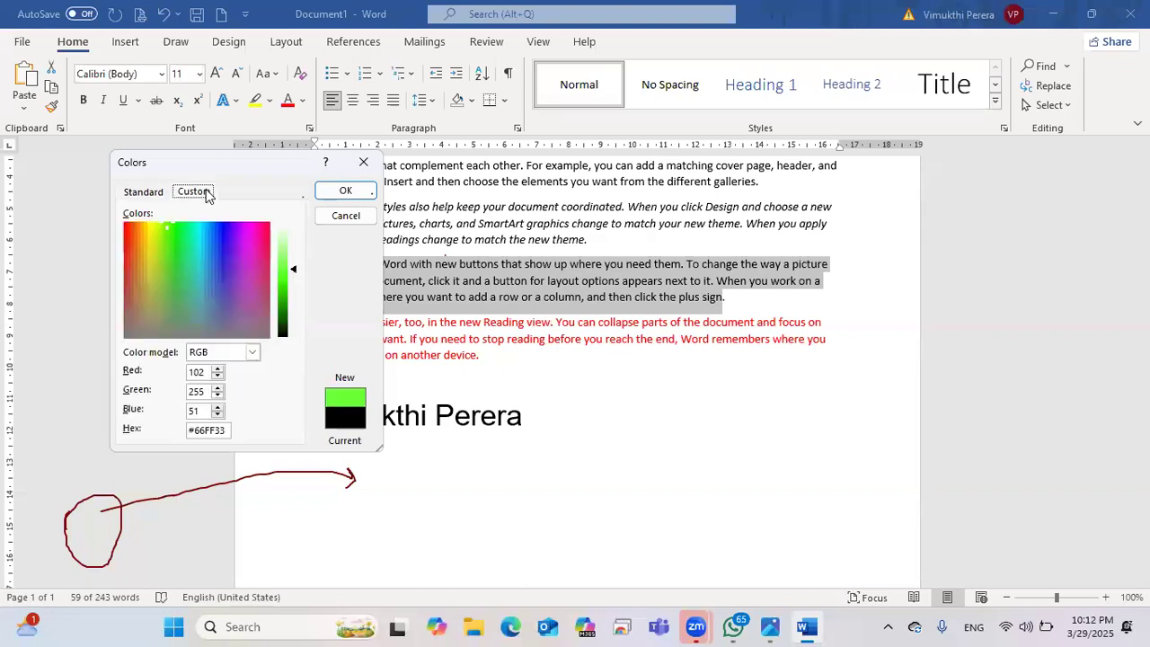
left_click(158, 191)
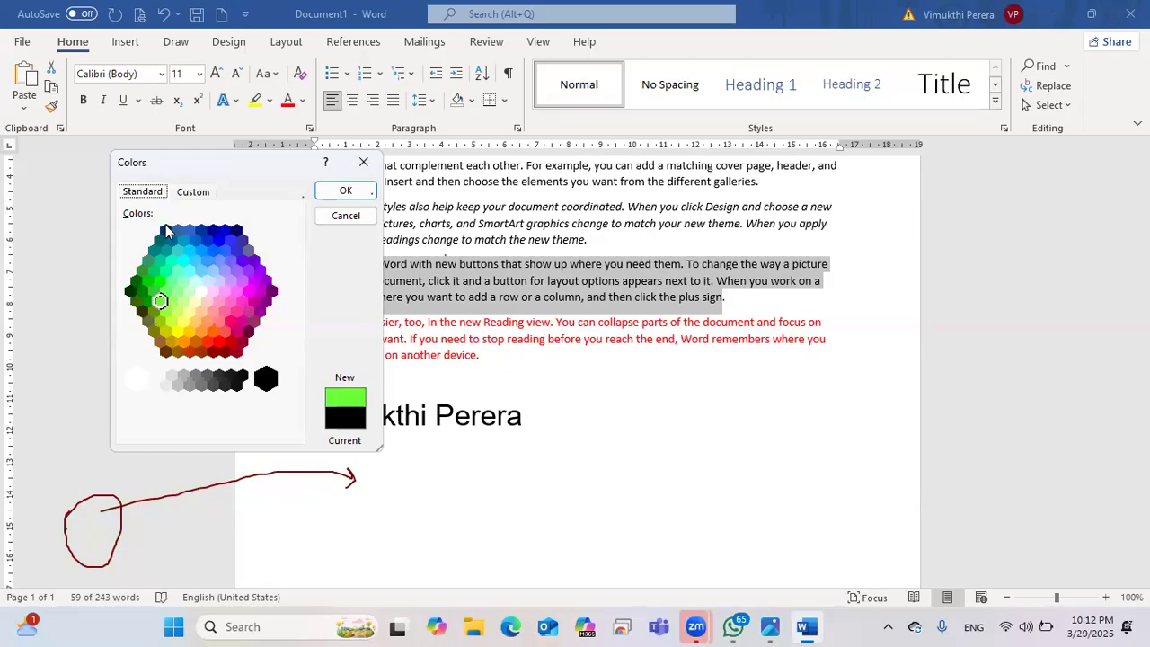
Step: Tune a blue into the muted purple #4D4E85 and apply it to the paragraph
left_click(224, 234)
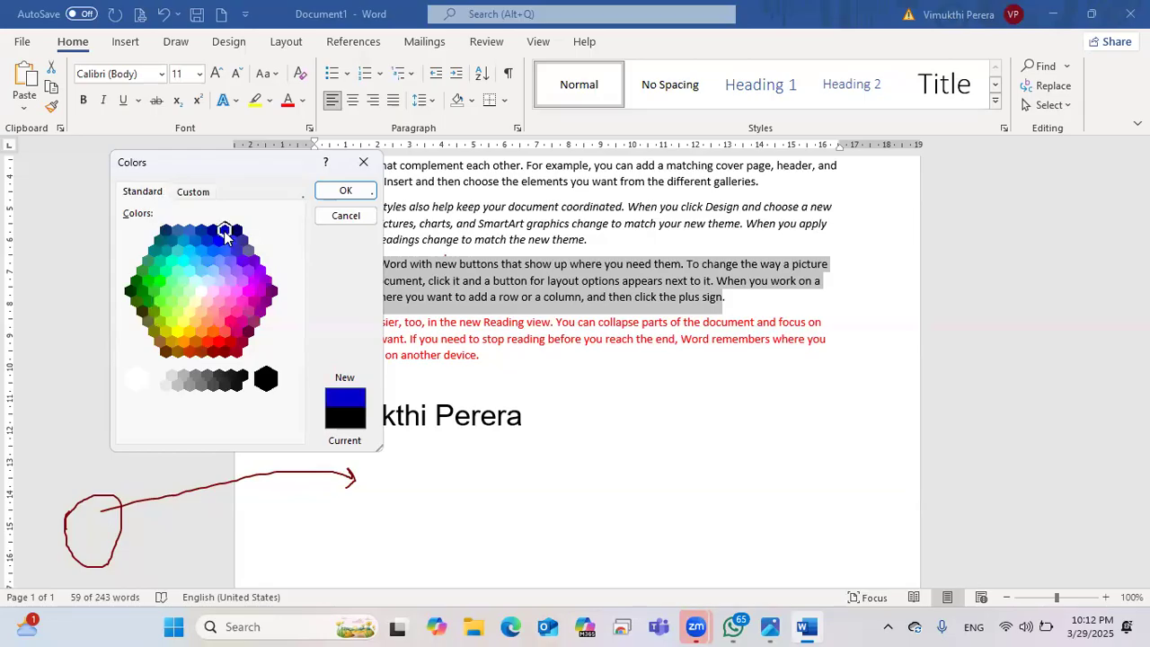
left_click(193, 192)
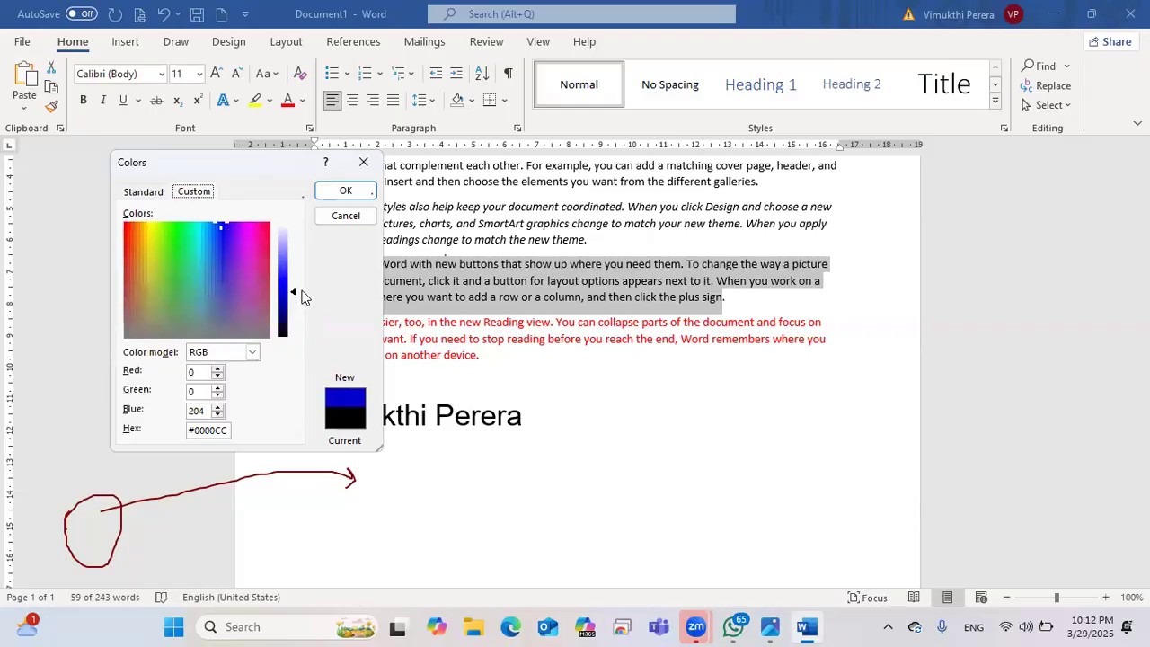
mouse_move(297, 299)
left_mouse_down()
mouse_move(299, 248)
mouse_move(299, 290)
left_mouse_up()
left_click_drag(226, 306, 219, 307)
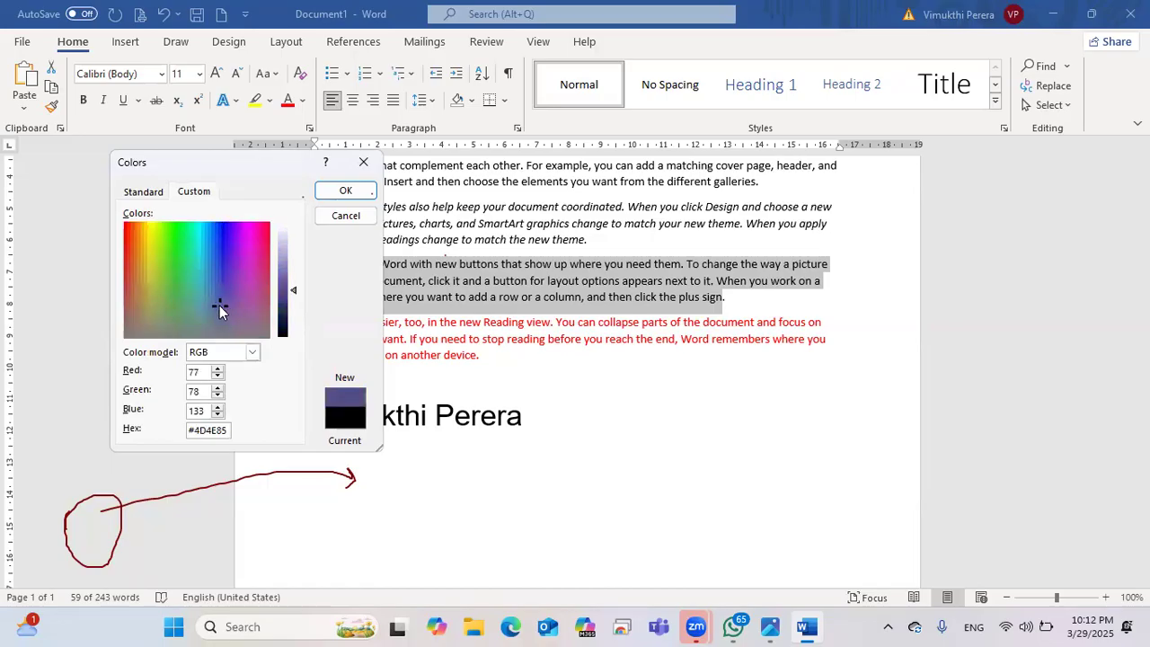
left_click(346, 190)
key("ctrl+End")
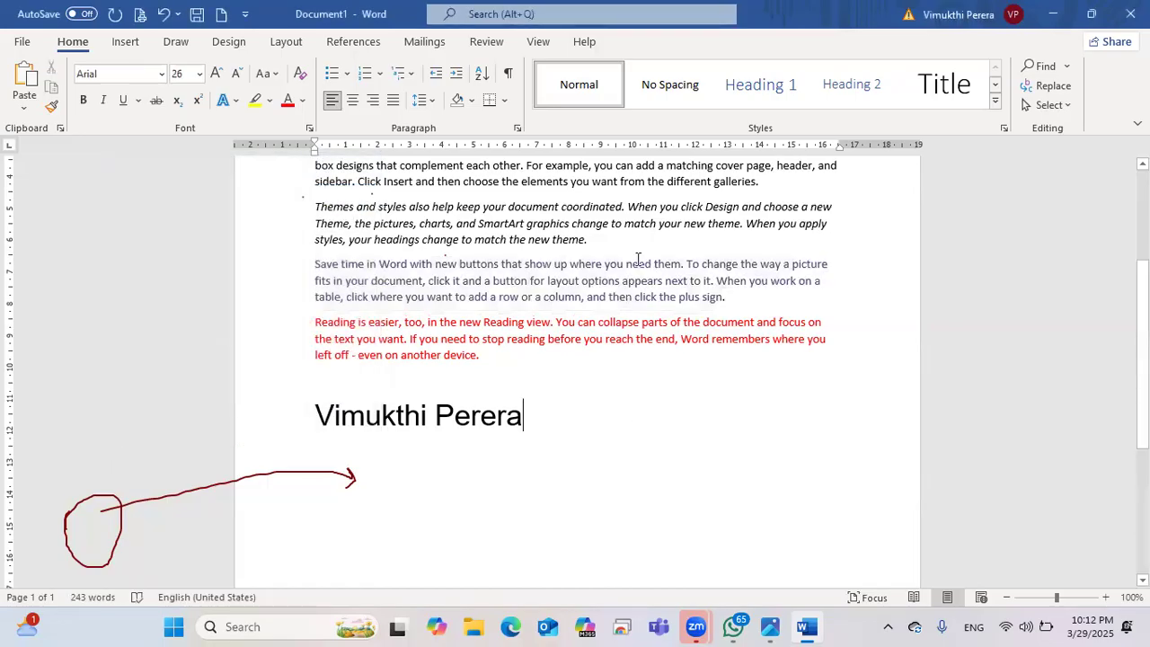
Step: Select the italic 'Themes and styles' paragraph and highlight its #000000 hex value on the Custom colour tab
left_click_drag(590, 238, 314, 207)
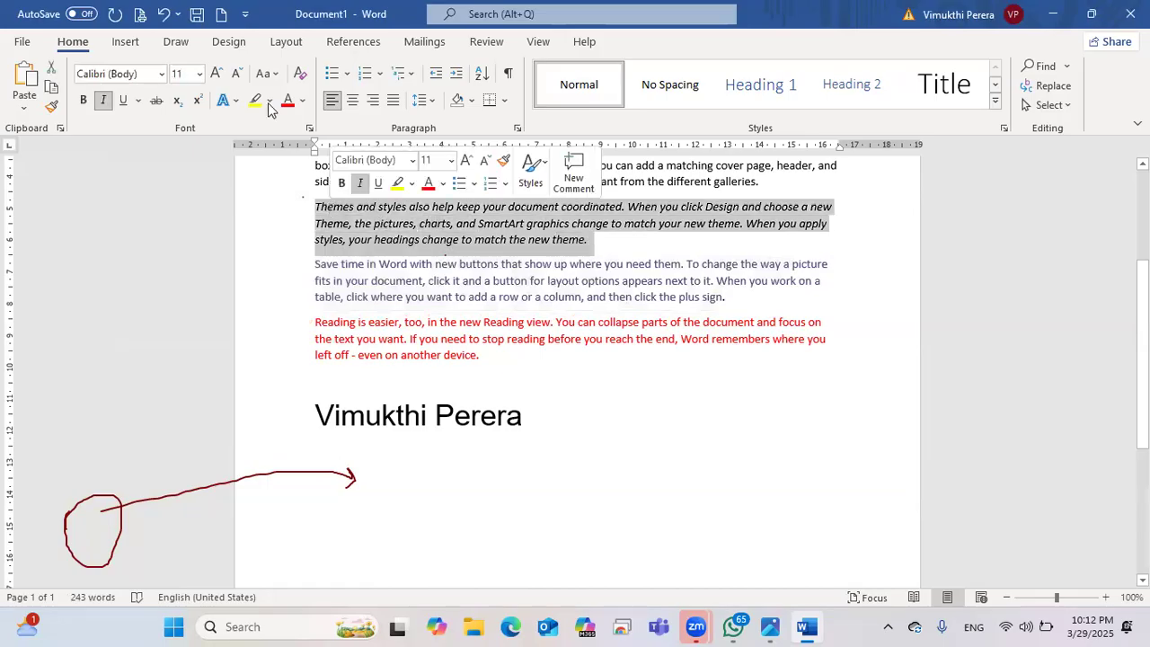
left_click(301, 101)
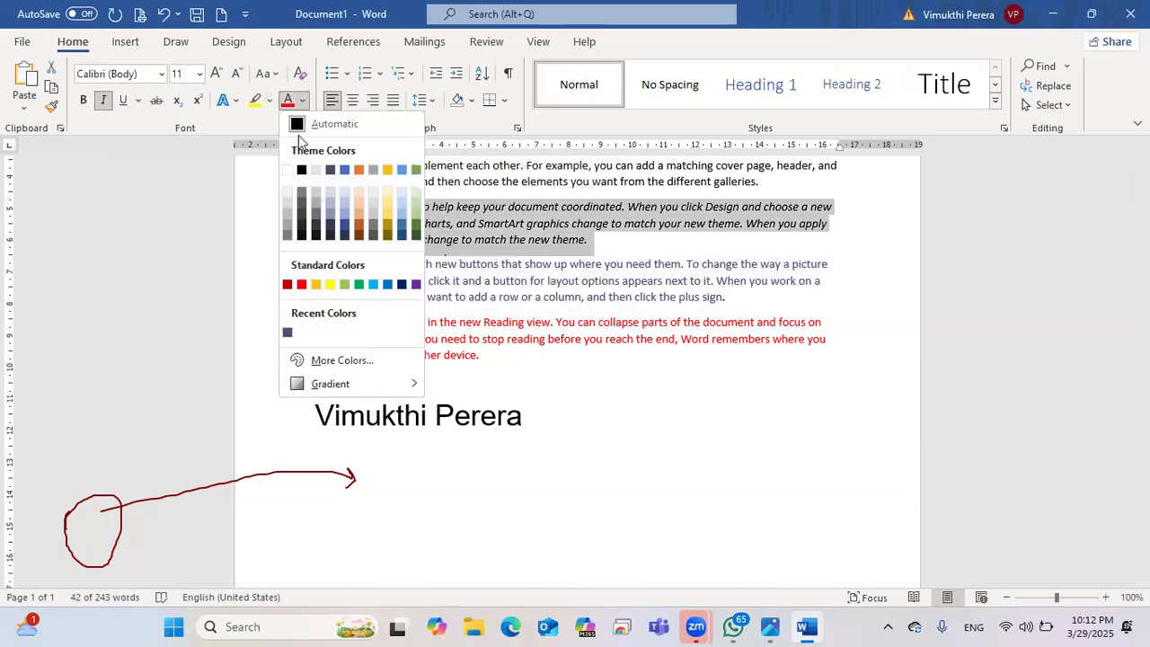
left_click(352, 362)
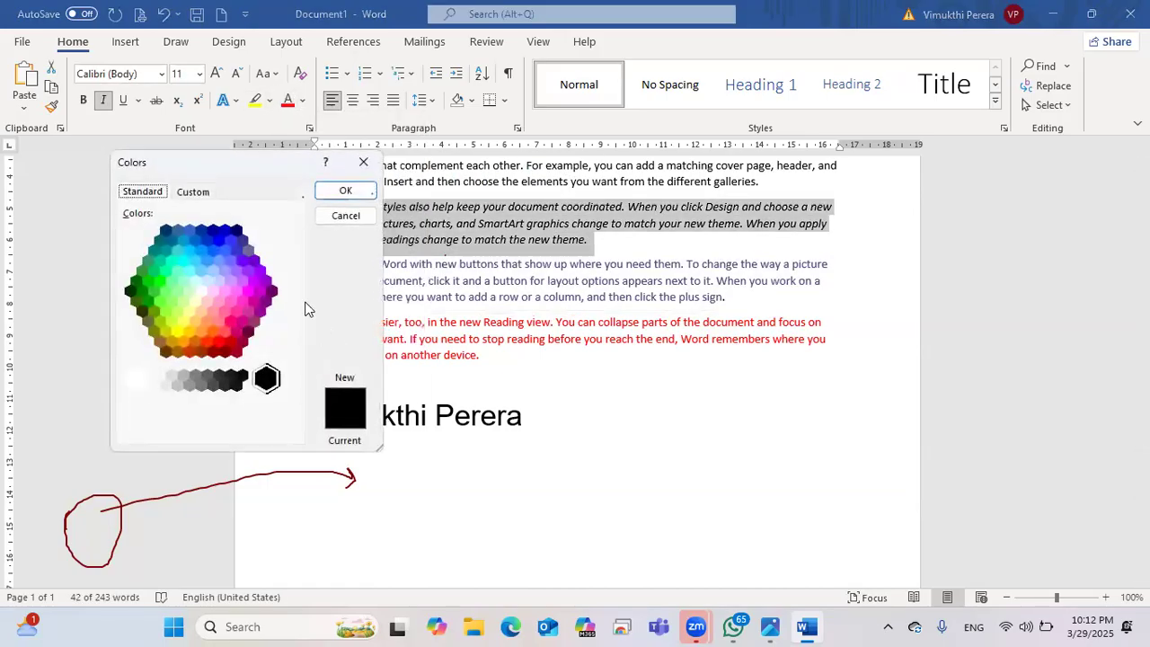
left_click(193, 192)
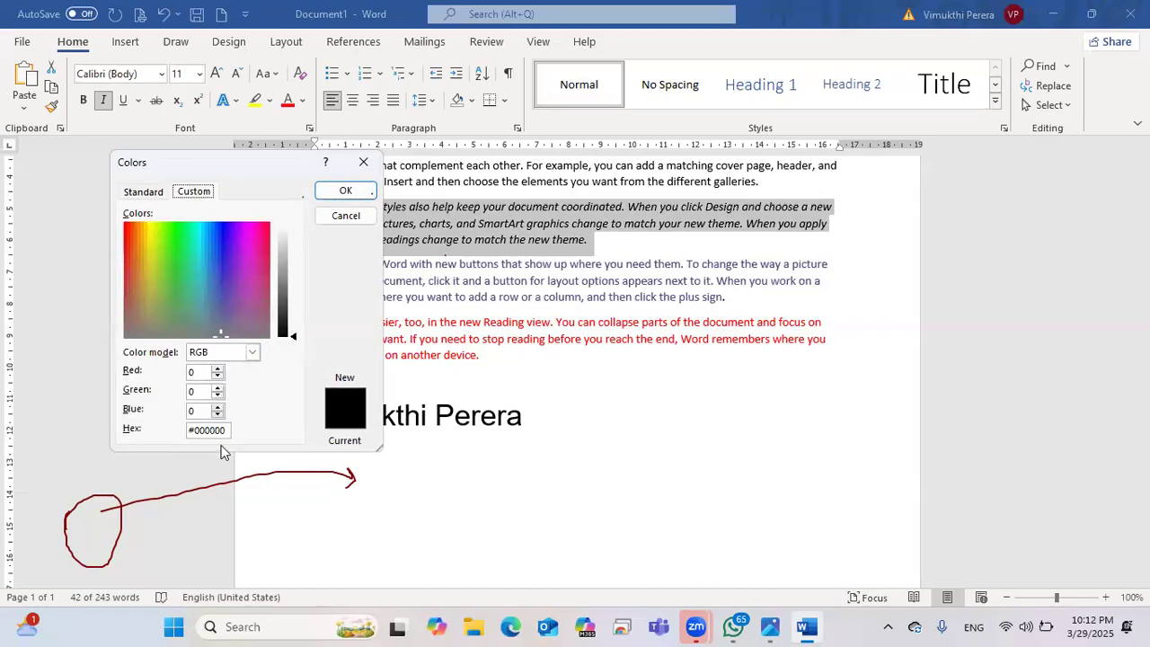
left_click_drag(232, 429, 184, 429)
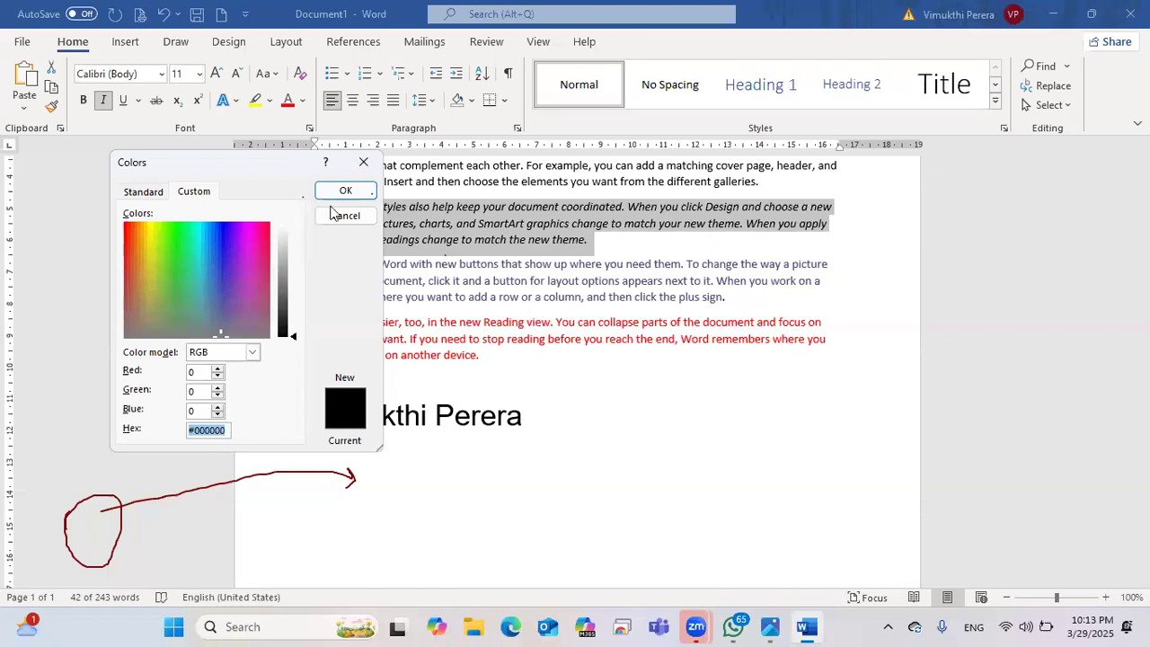
Step: Tune the custom colour to dark navy #303056 (RGB 48, 48, 86) and confirm it
left_click(220, 317)
left_click(297, 332)
left_click_drag(298, 332, 293, 307)
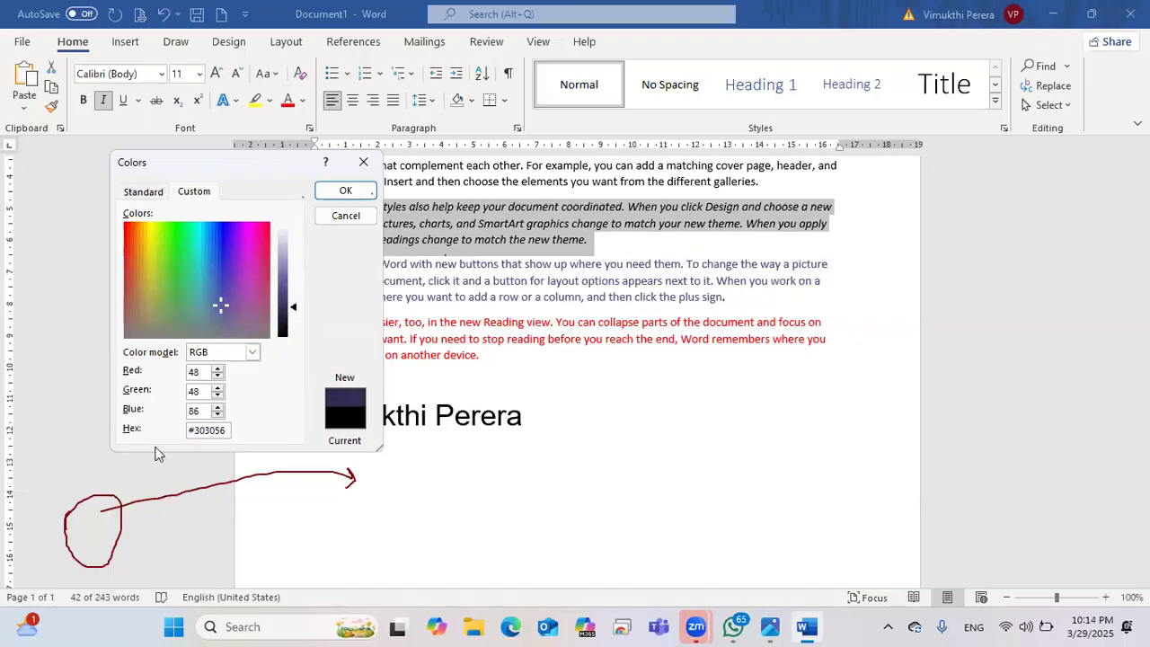
left_click(345, 191)
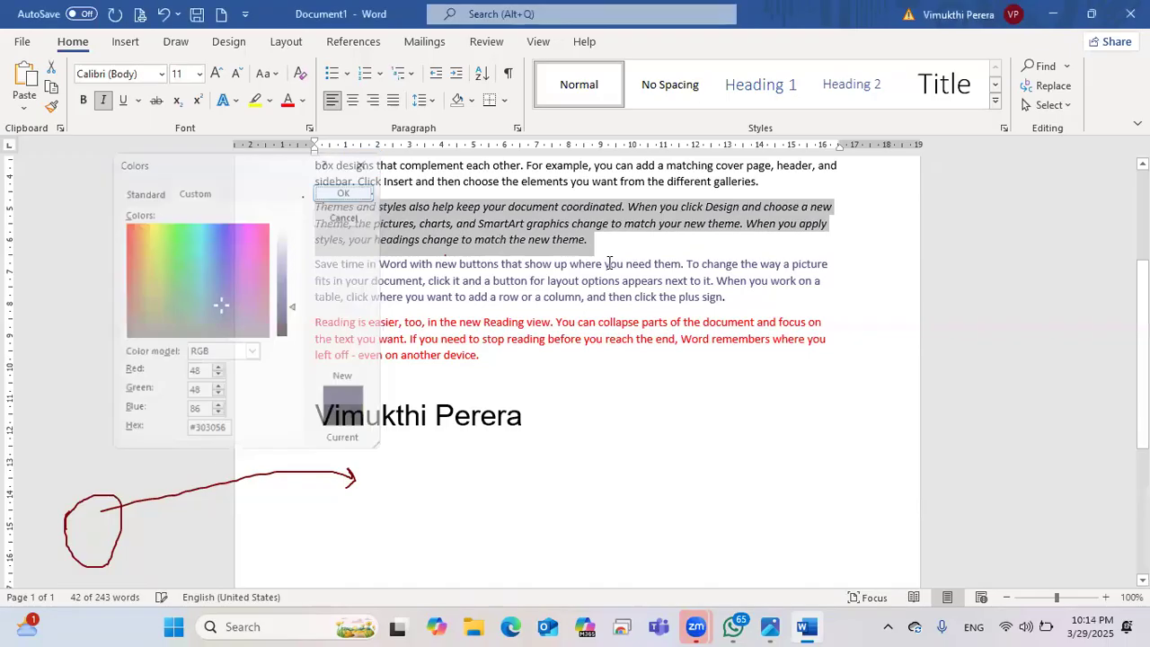
Step: Select the name line, make it bold and enlarge it toward 72 pt
left_click(676, 406)
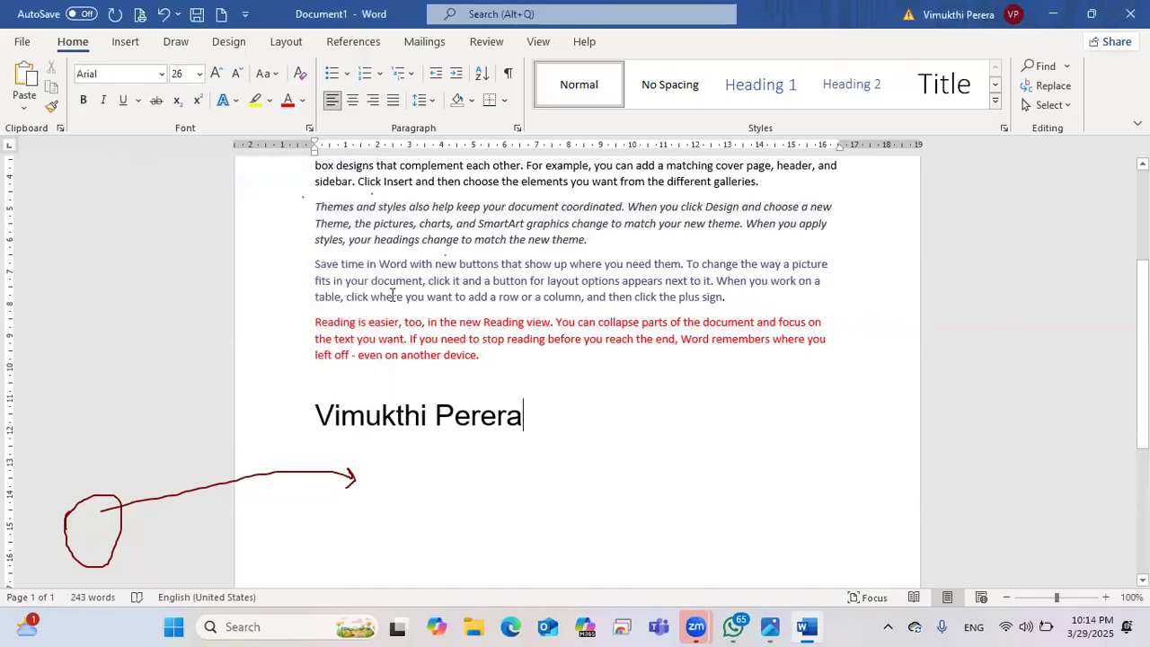
left_click(302, 101)
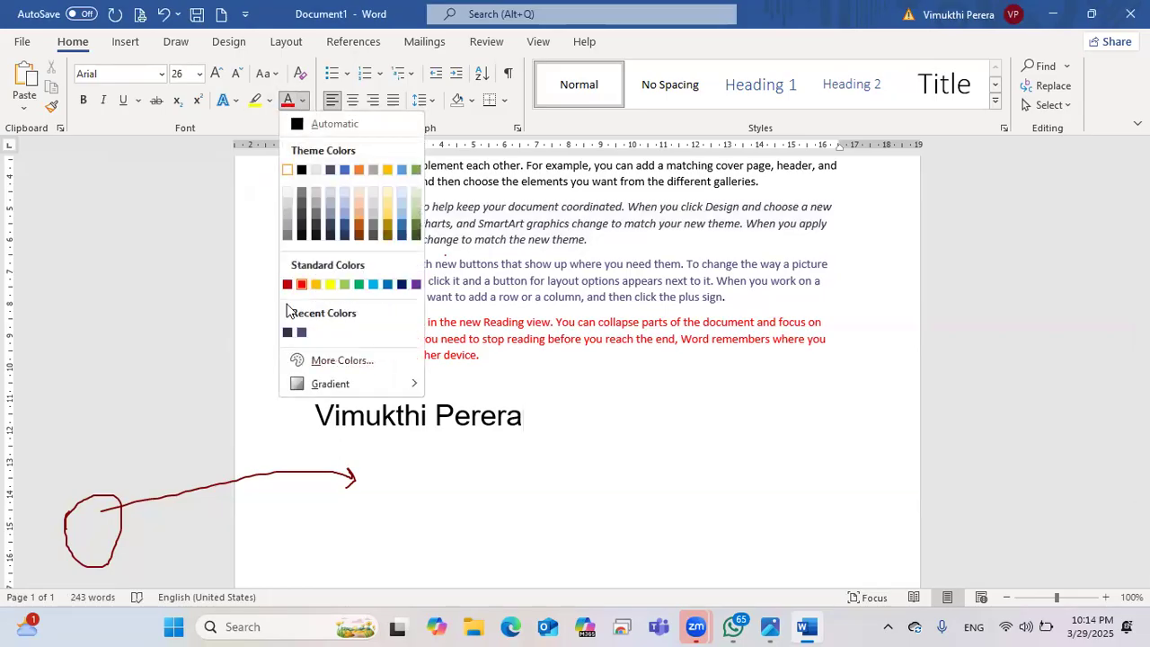
mouse_move(288, 386)
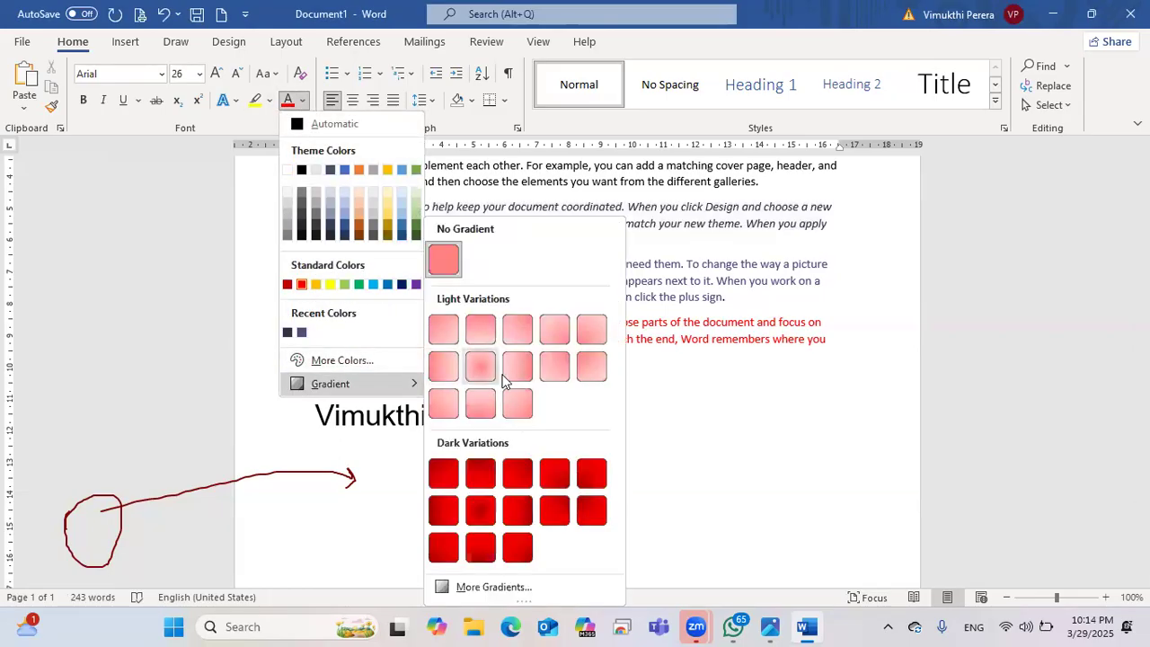
left_click(695, 407)
left_click_drag(559, 416, 288, 413)
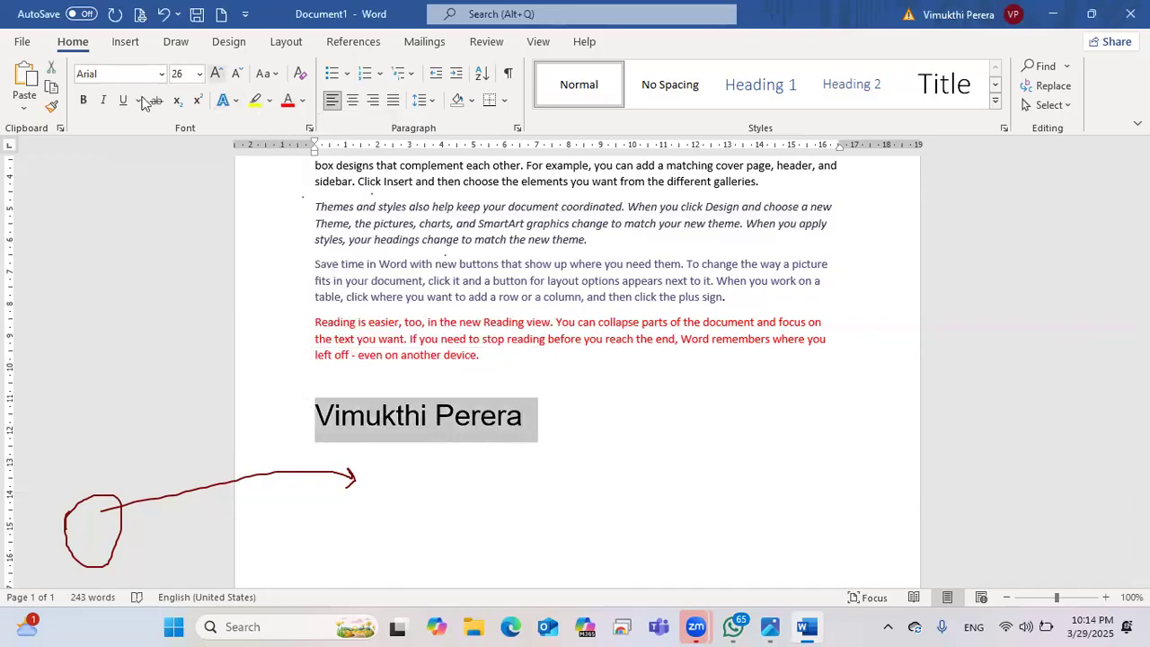
key("ctrl+b")
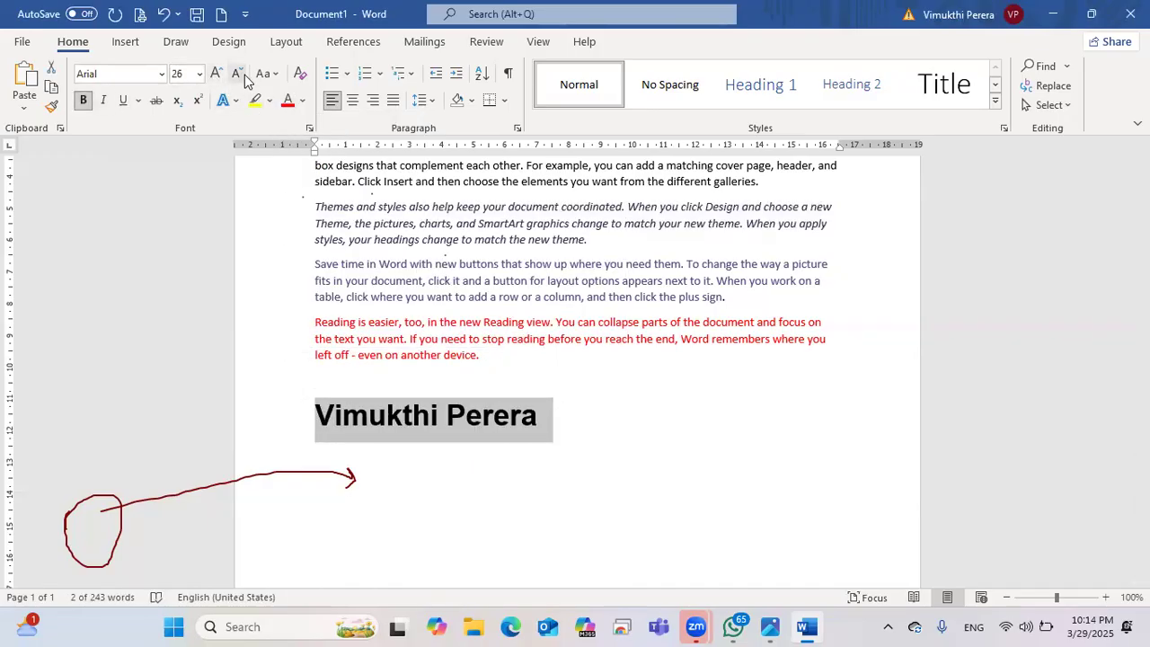
left_click(218, 76)
left_click(218, 76)
left_click(219, 76)
left_click(218, 75)
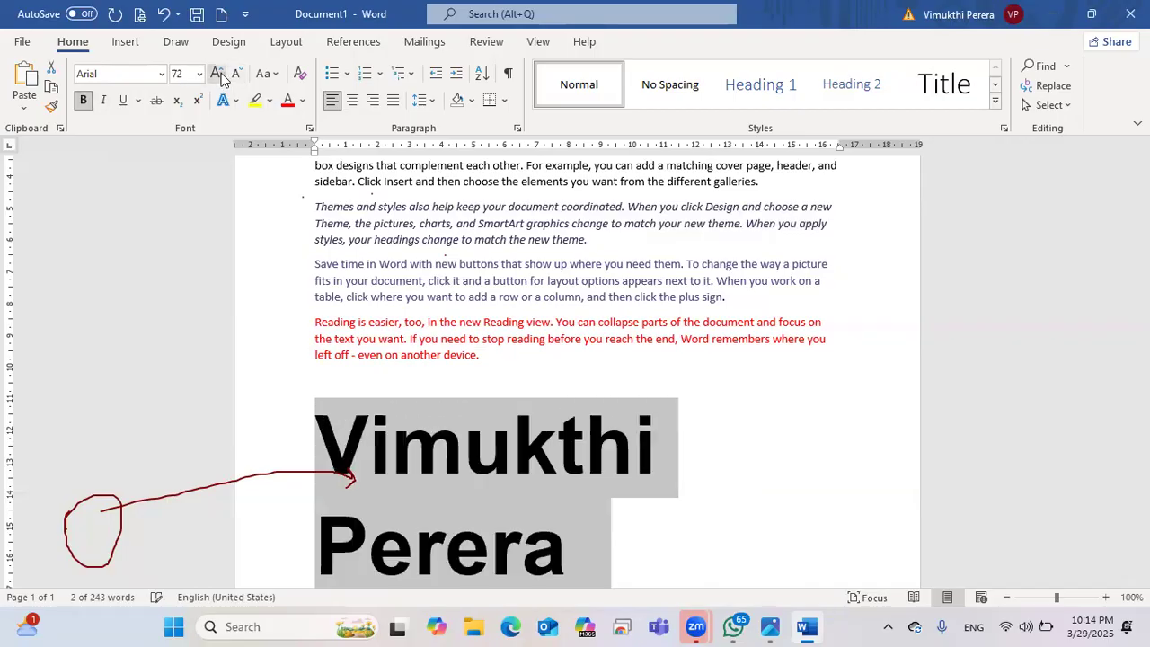
Step: Colour the name text red and look through the Font Color gradient options
left_click(302, 100)
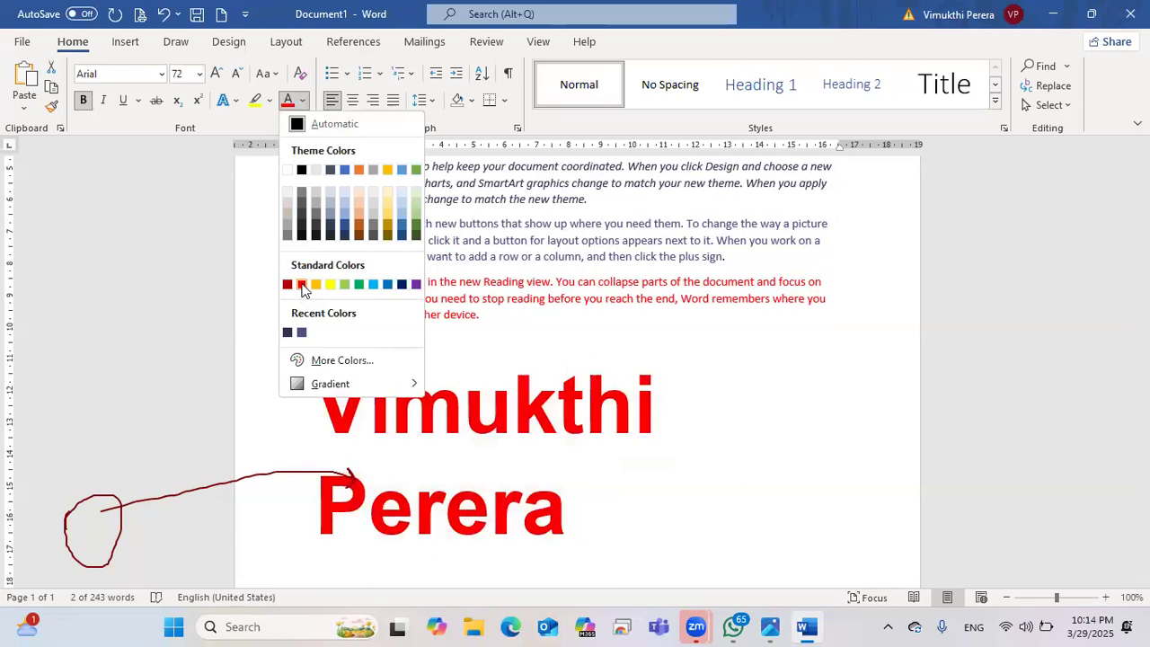
left_click(302, 285)
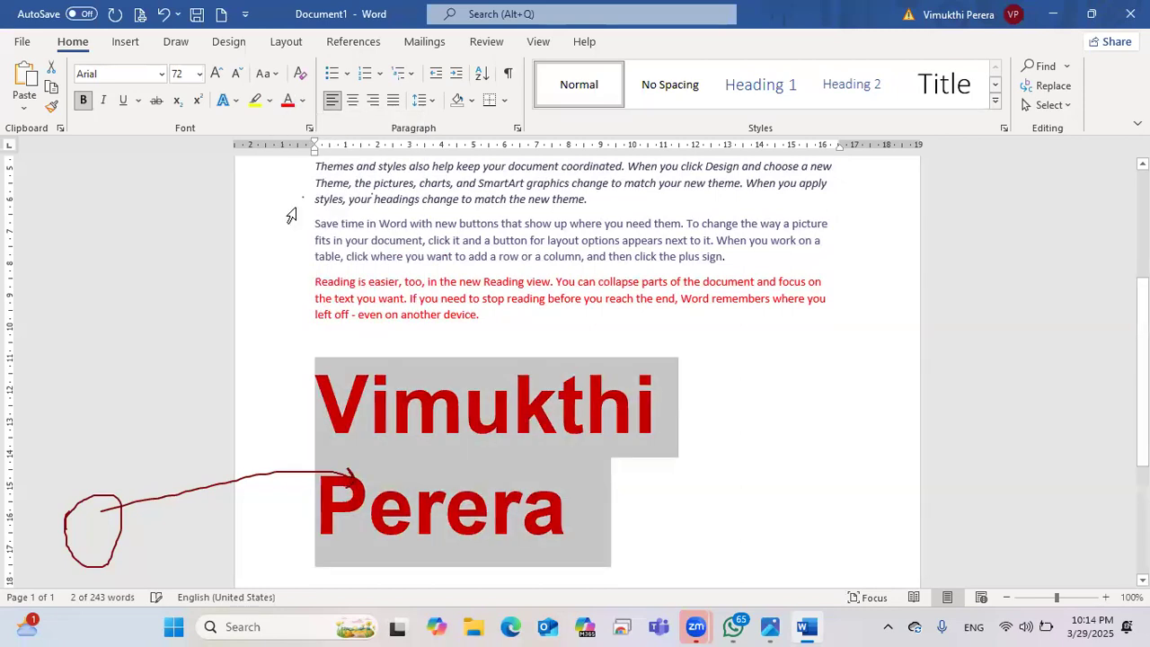
left_click(302, 100)
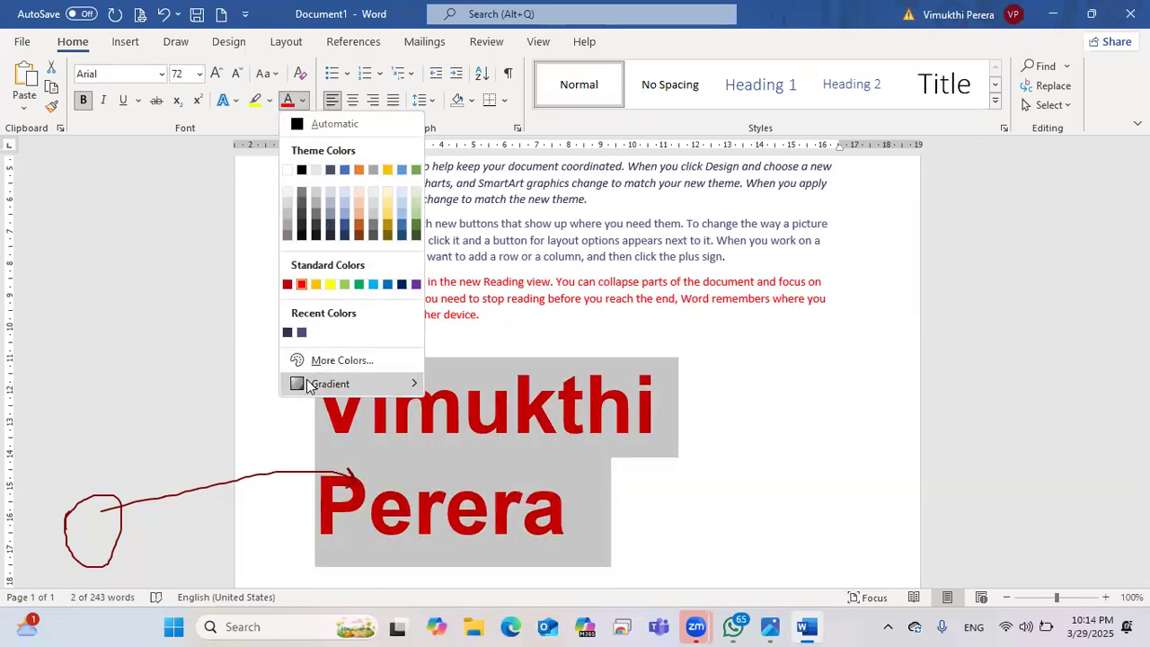
mouse_move(387, 381)
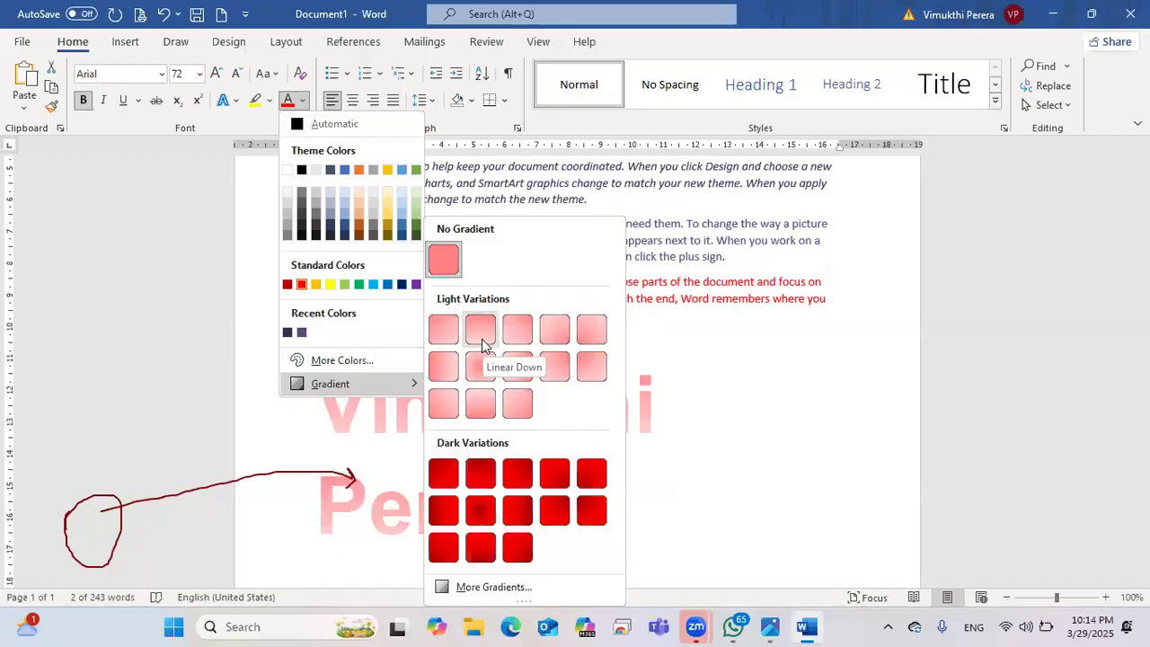
left_click(378, 530)
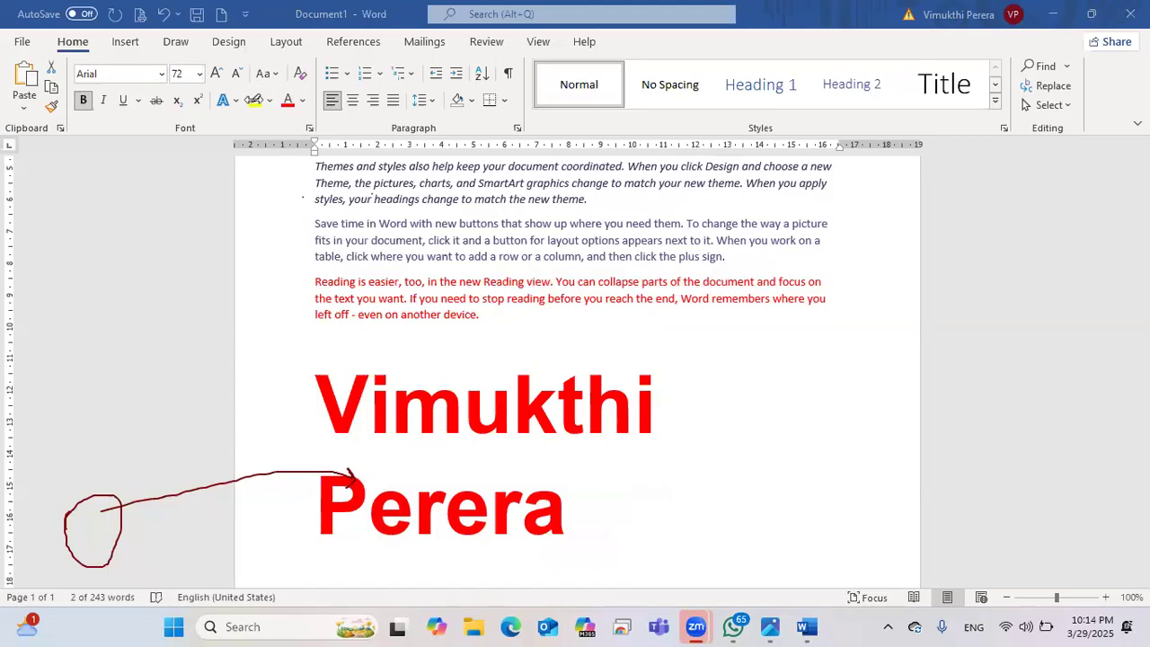
left_click(302, 100)
mouse_move(329, 384)
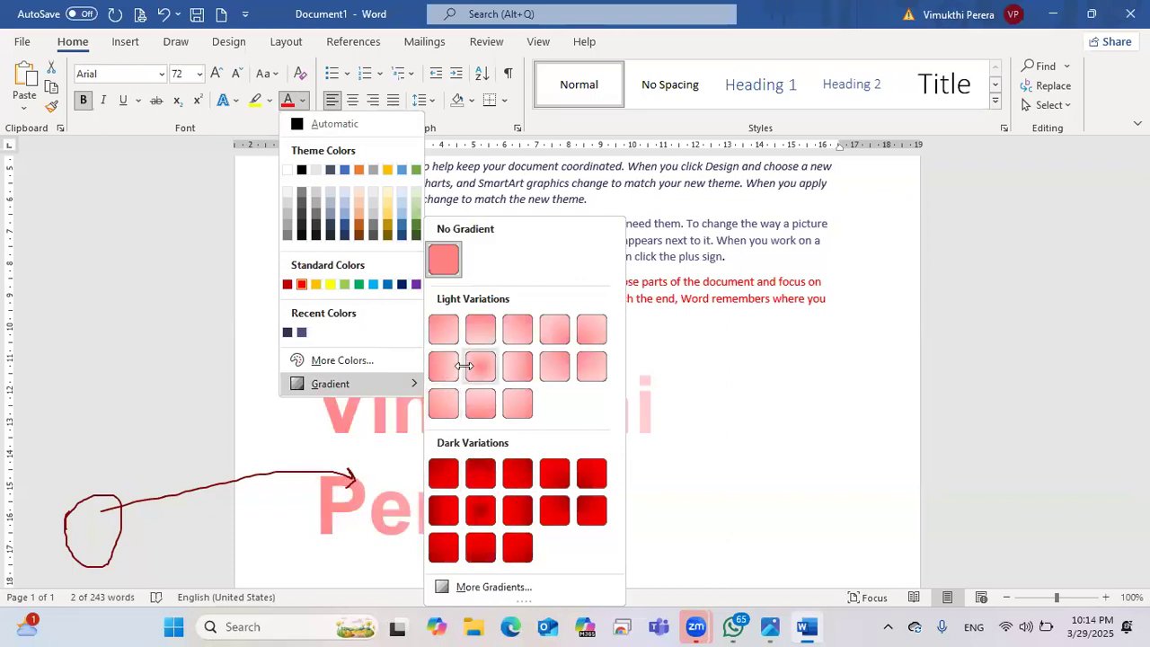
left_click(493, 587)
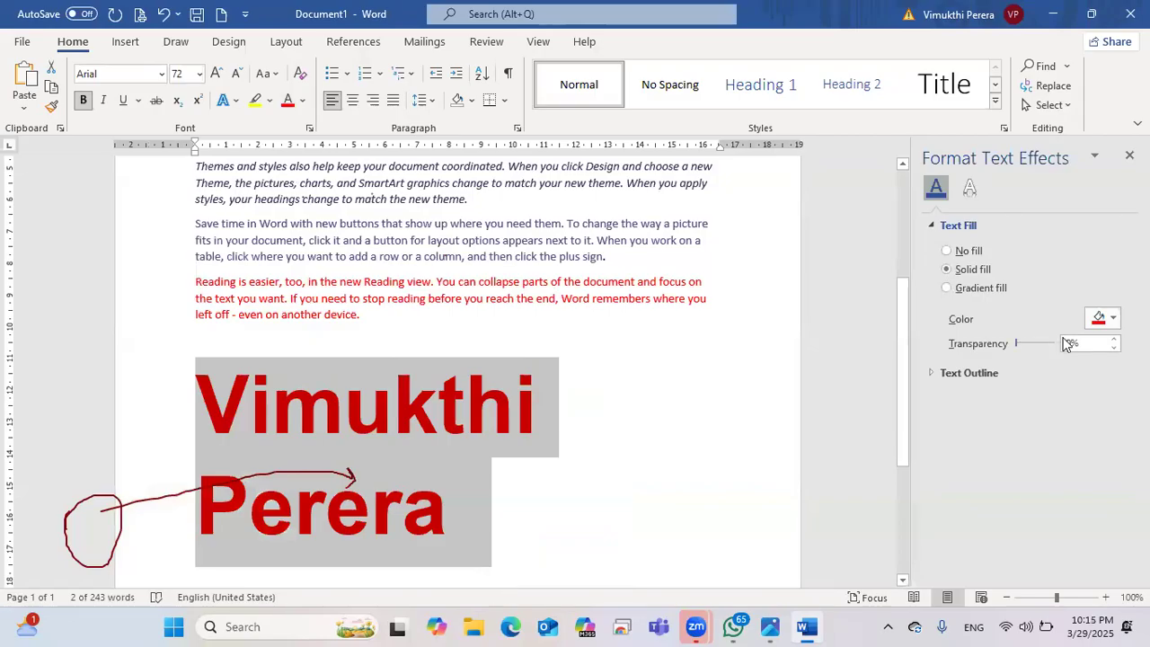
Step: Set the red name's solid fill transparency to 80% so it turns pale pink
mouse_move(1018, 349)
left_mouse_down()
mouse_move(1052, 348)
mouse_move(1023, 344)
left_mouse_up()
left_click(734, 403)
left_click(949, 373)
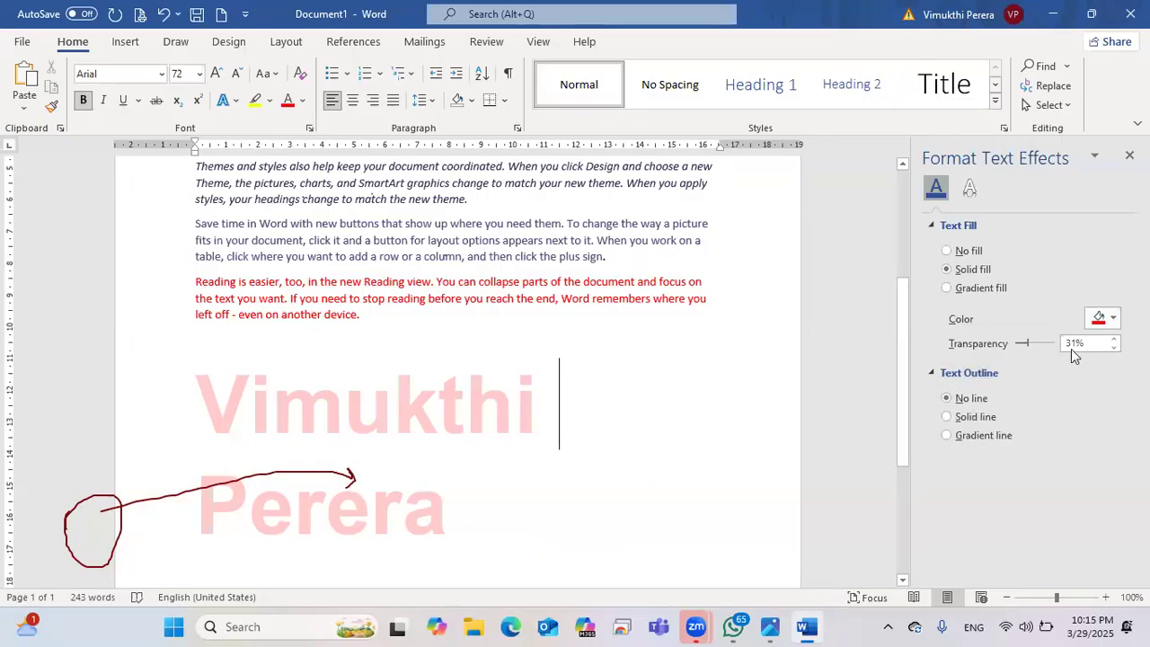
mouse_move(1023, 344)
left_mouse_down()
mouse_move(1063, 342)
mouse_move(1022, 344)
left_mouse_up()
left_click_drag(457, 434, 455, 501)
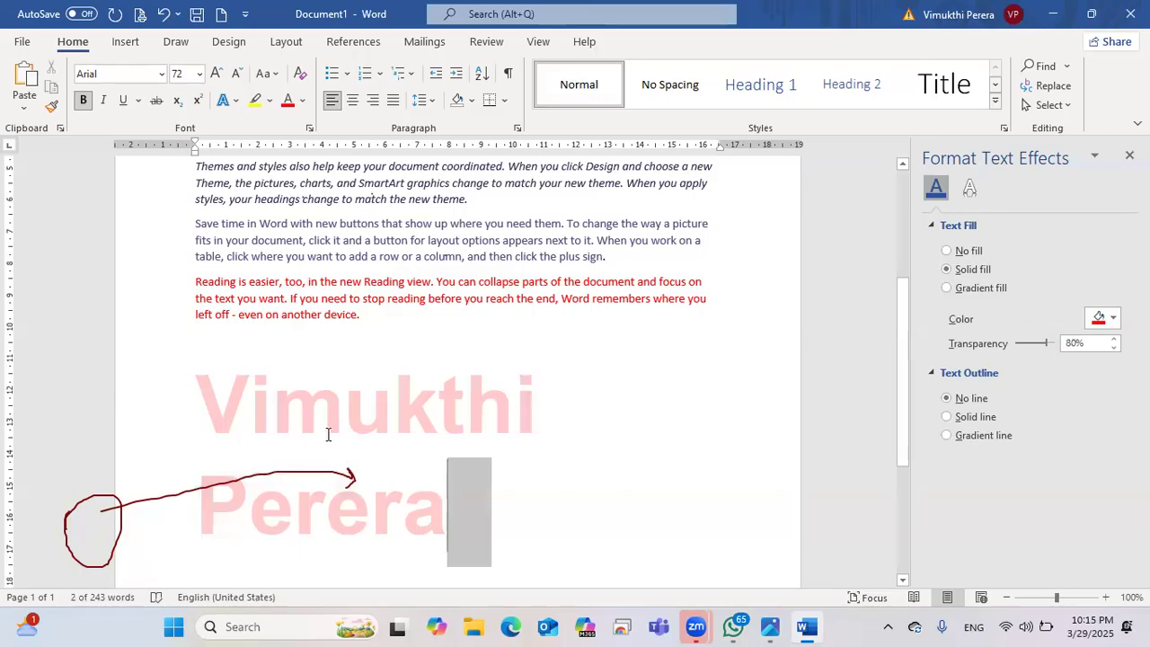
Step: Give the whole name paragraph a solid text outline
triple_click(329, 434)
left_click(958, 417)
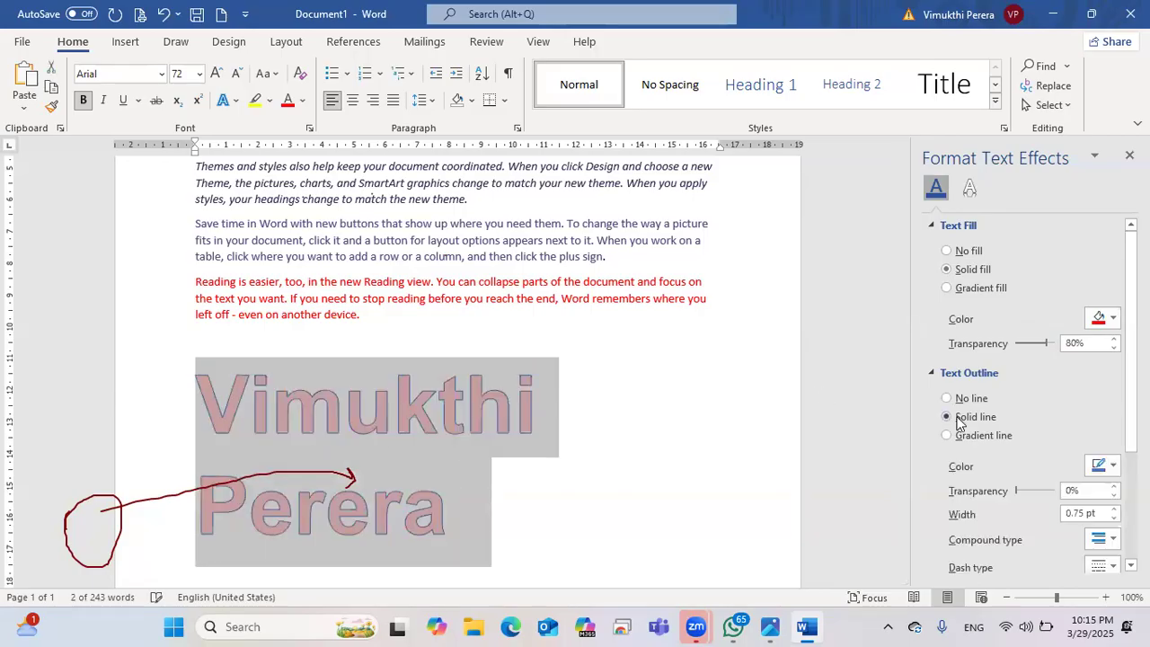
left_click(582, 428)
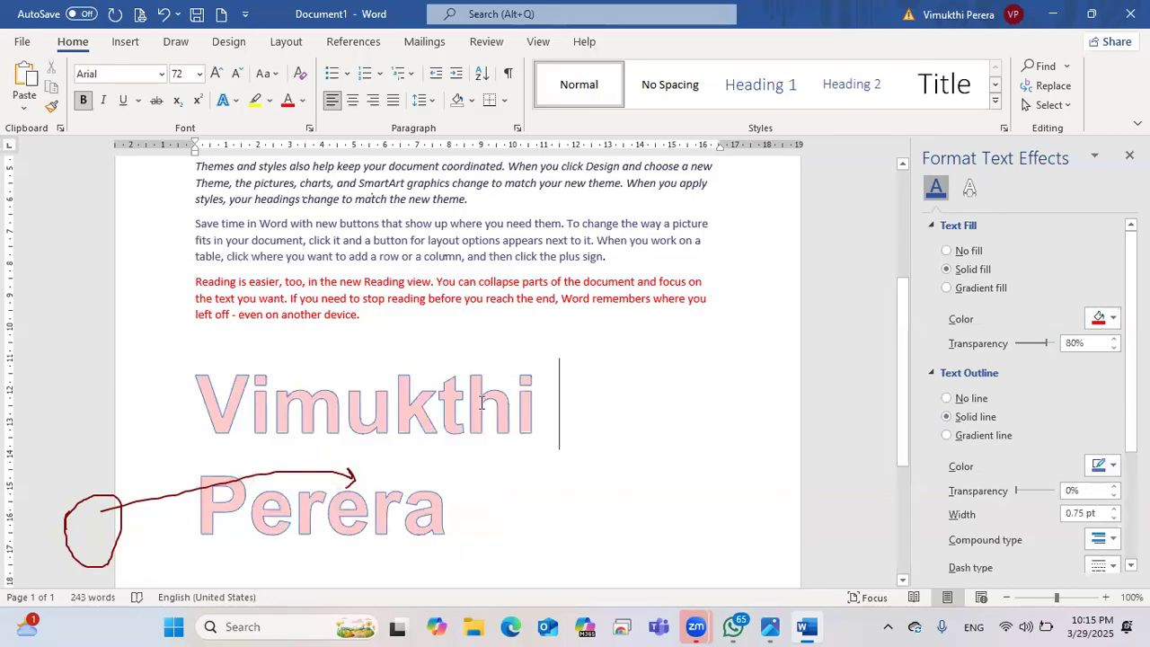
left_click(1111, 465)
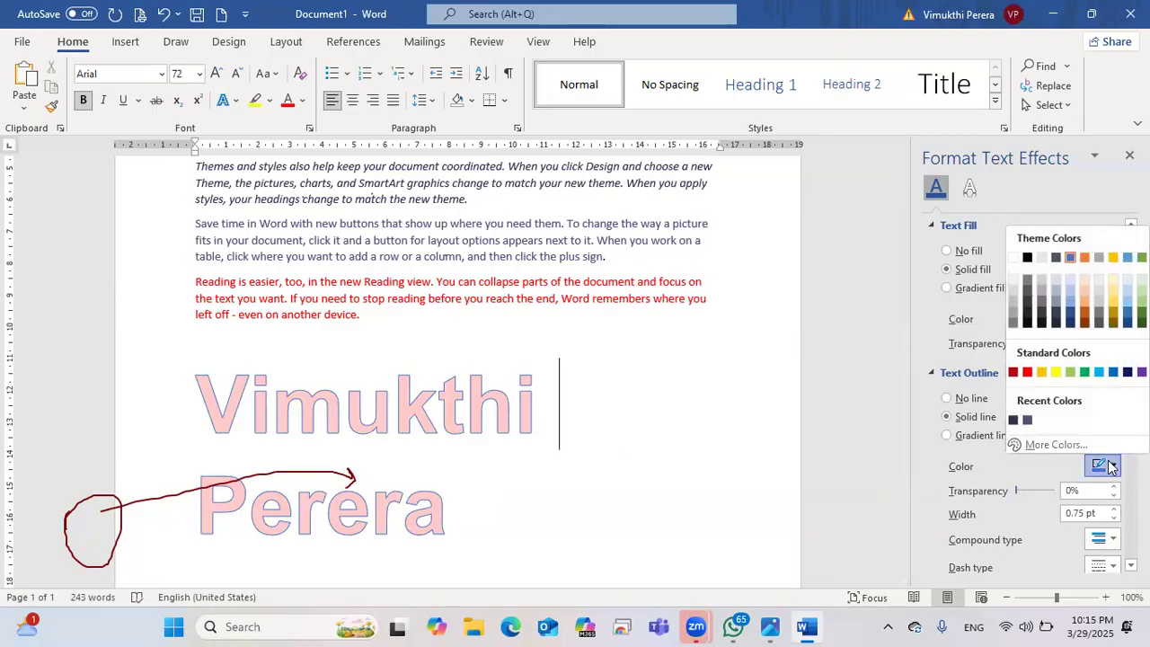
left_click(1053, 372)
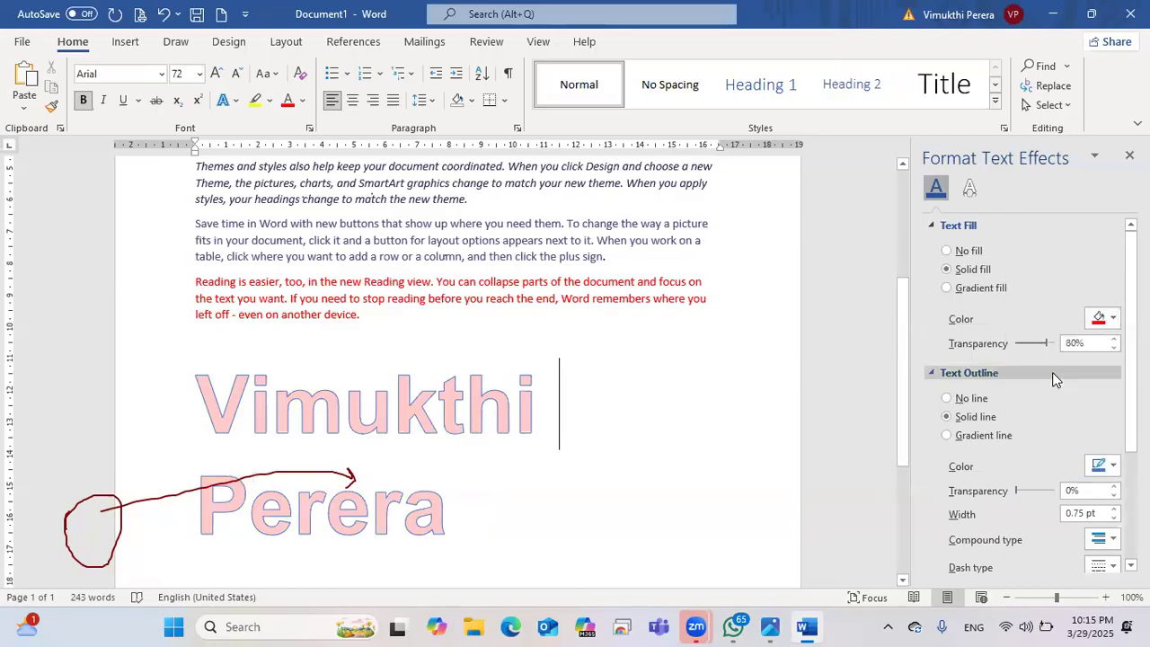
left_click_drag(372, 459, 196, 415)
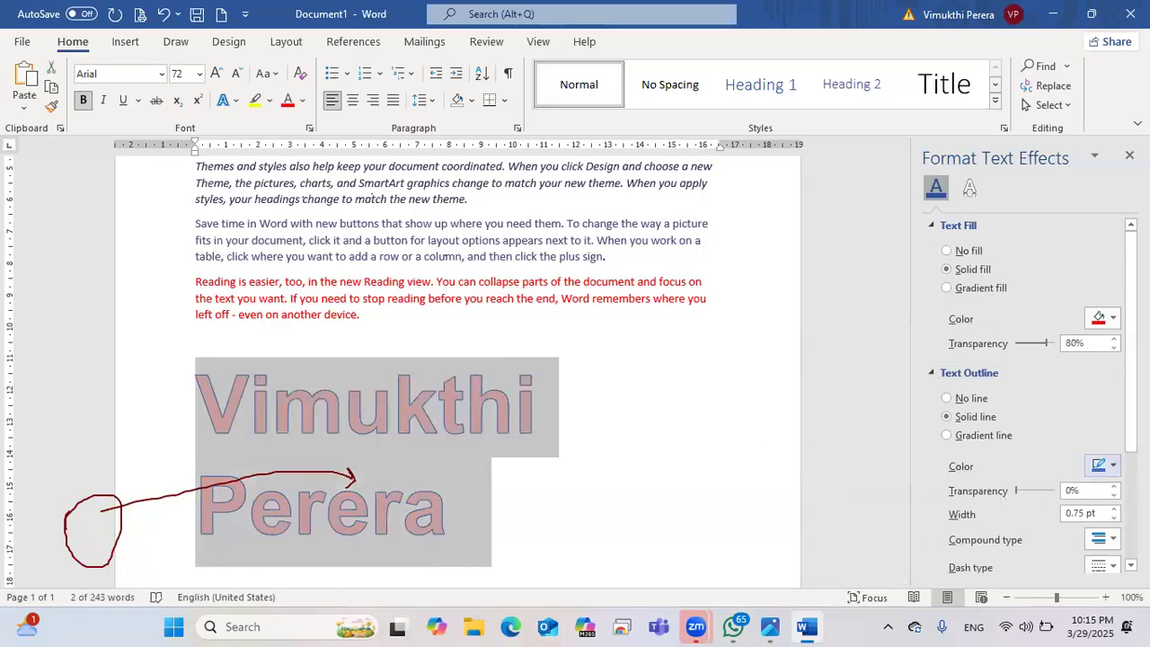
Step: Set the name's outline width to 3.25 pt and close the text effects pane
left_click(1114, 467)
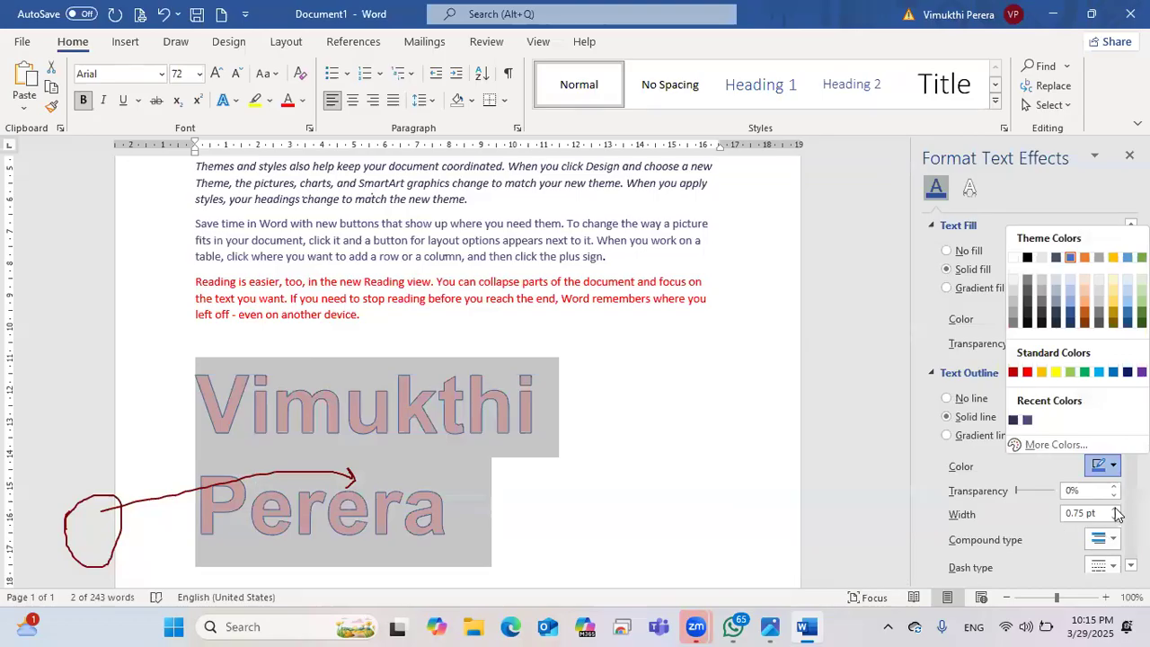
left_click(1114, 509)
left_click(1114, 509)
left_click(1114, 508)
left_click_drag(1114, 508, 1114, 519)
left_click(1114, 508)
left_click(1114, 520)
scroll(1061, 464, "down", 3)
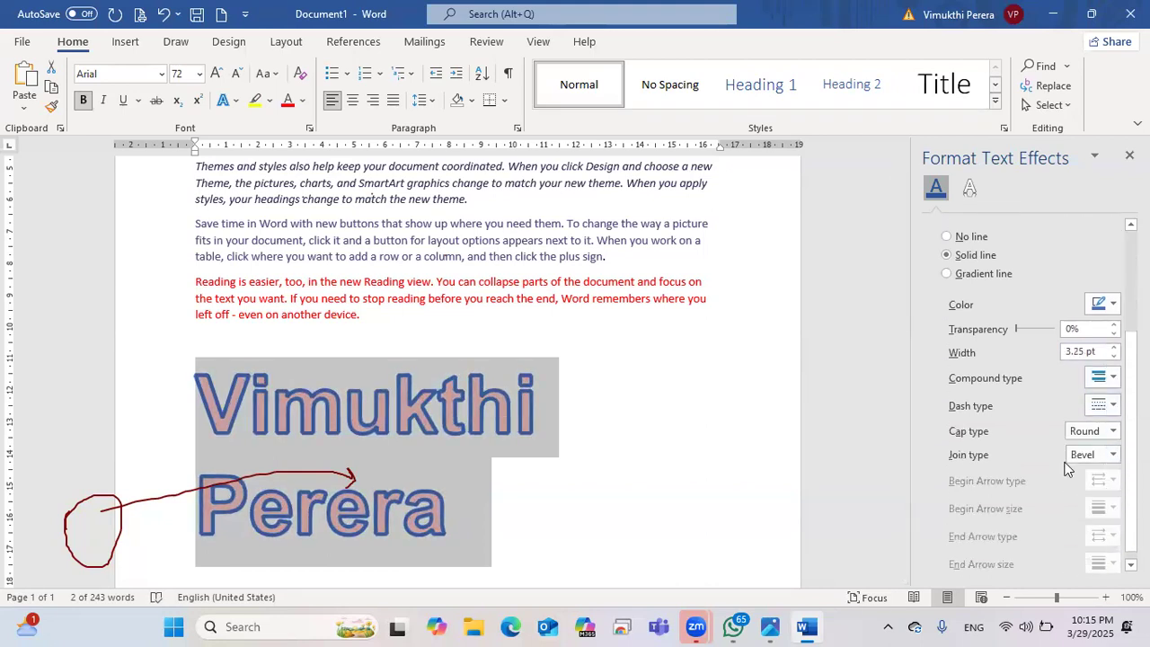
scroll(1036, 466, "up", 4)
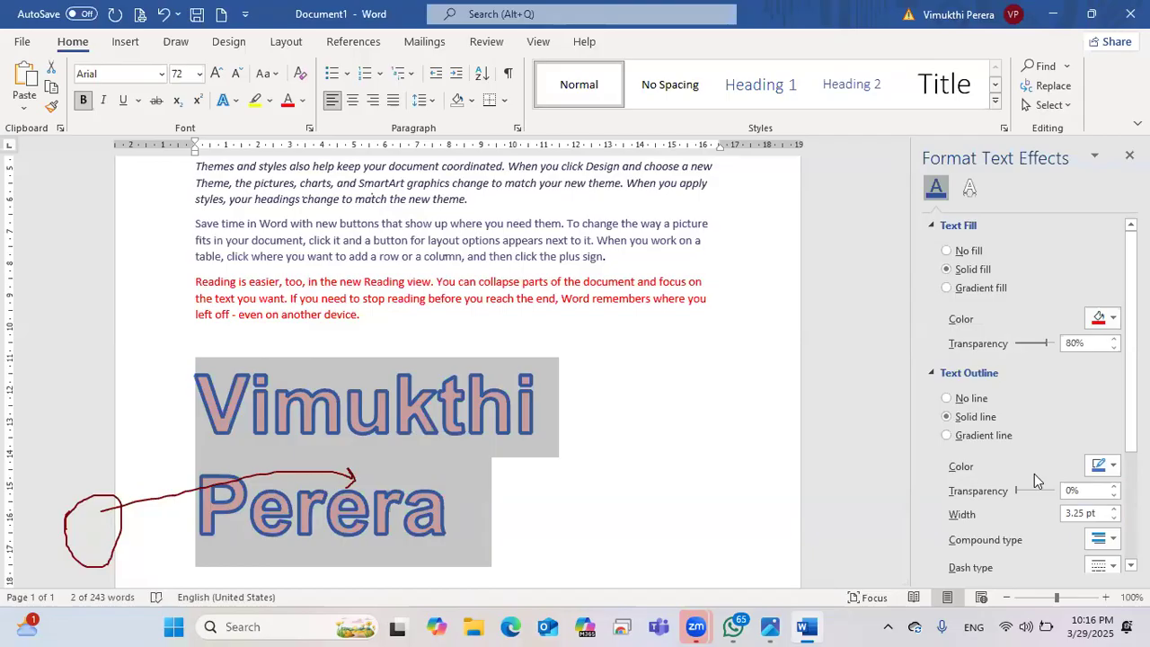
scroll(1030, 449, "down", 5)
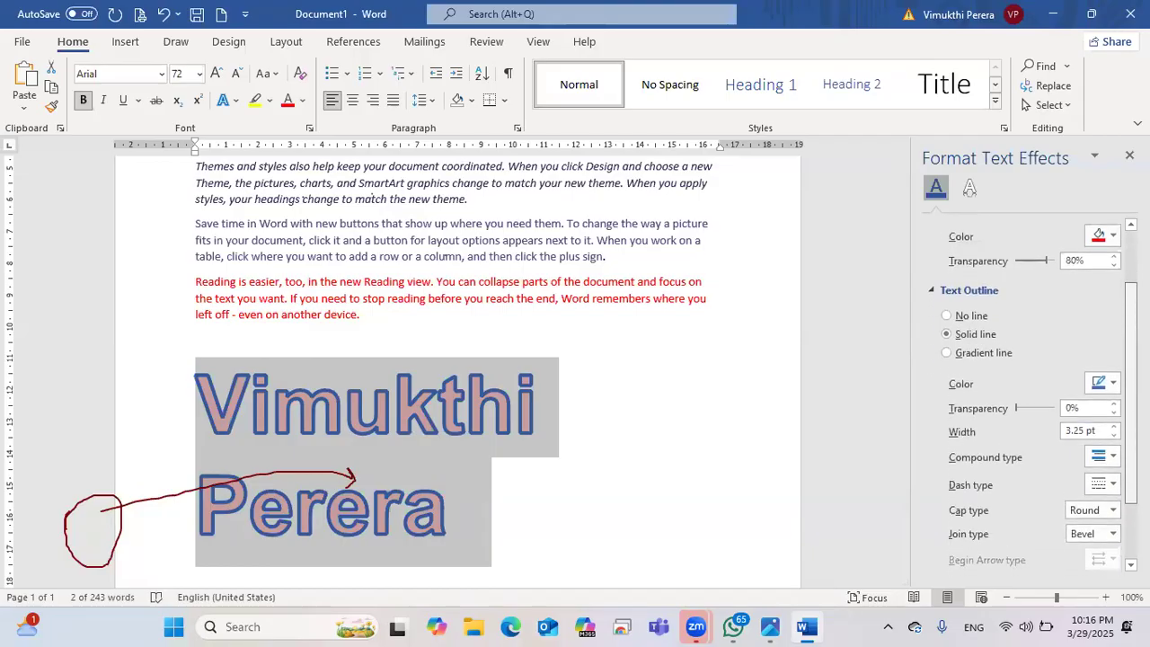
left_click(608, 470)
scroll(629, 431, "down", 3)
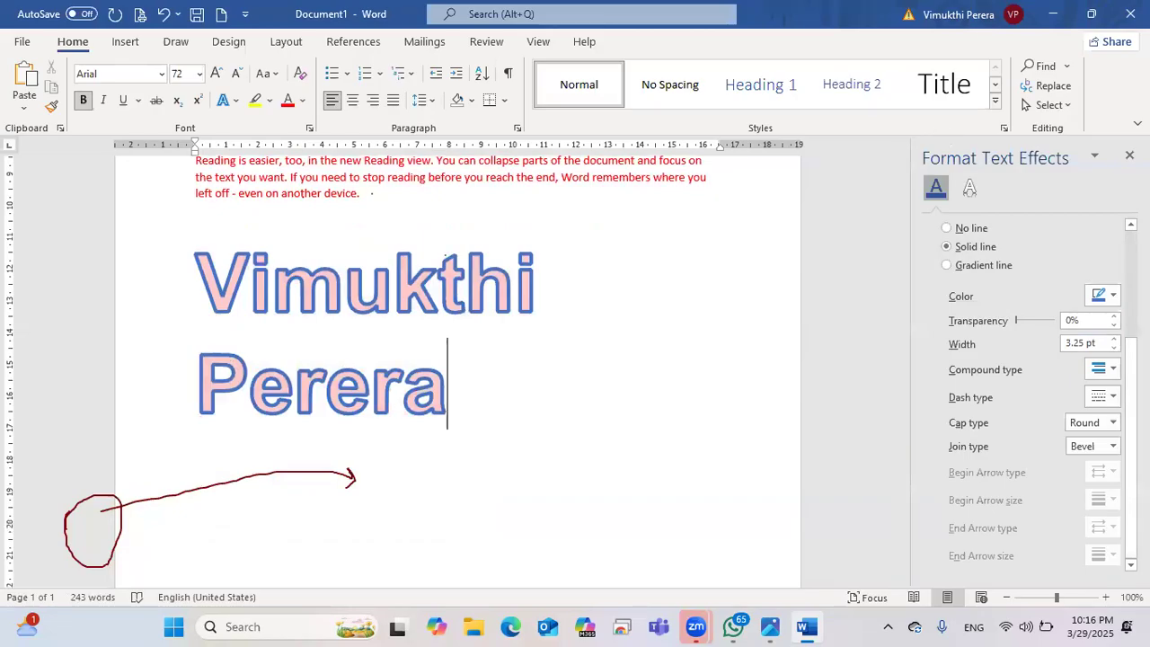
left_click(1130, 155)
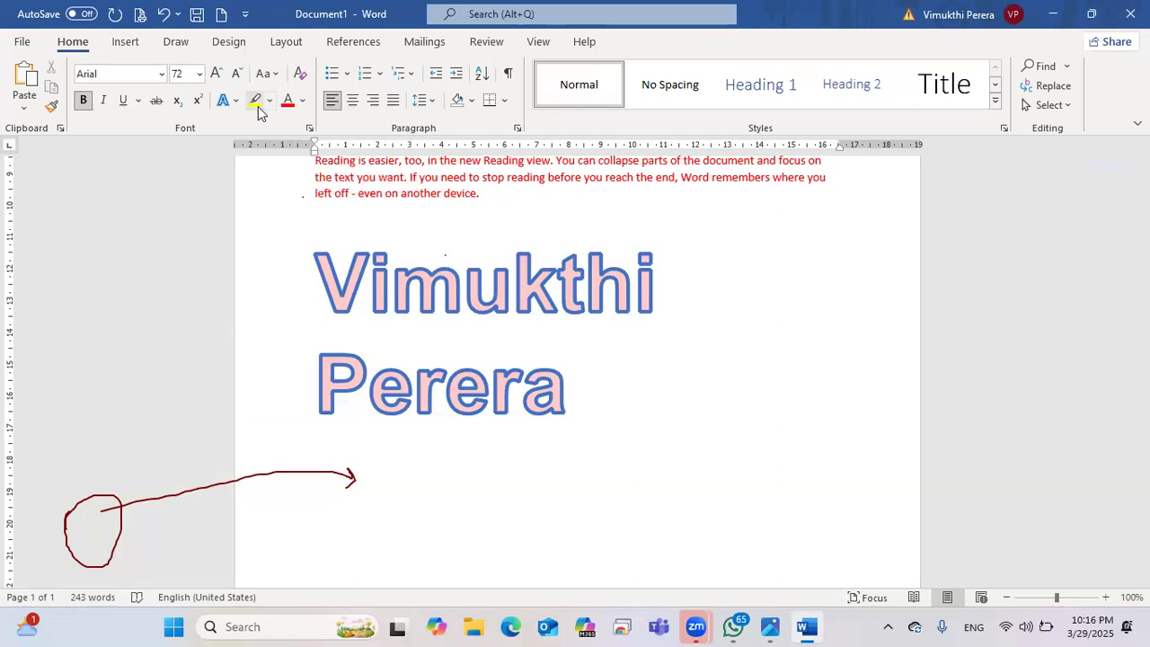
Step: Highlight the words make, Themes and help in yellow
scroll(575, 360, "up", 6)
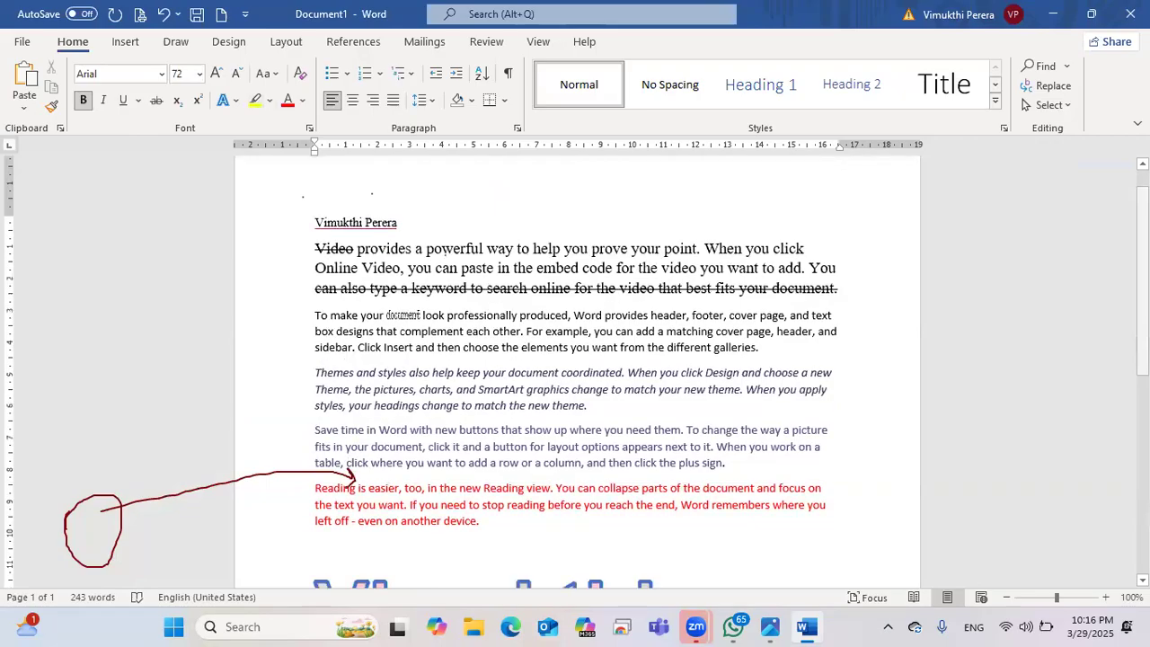
left_click(252, 101)
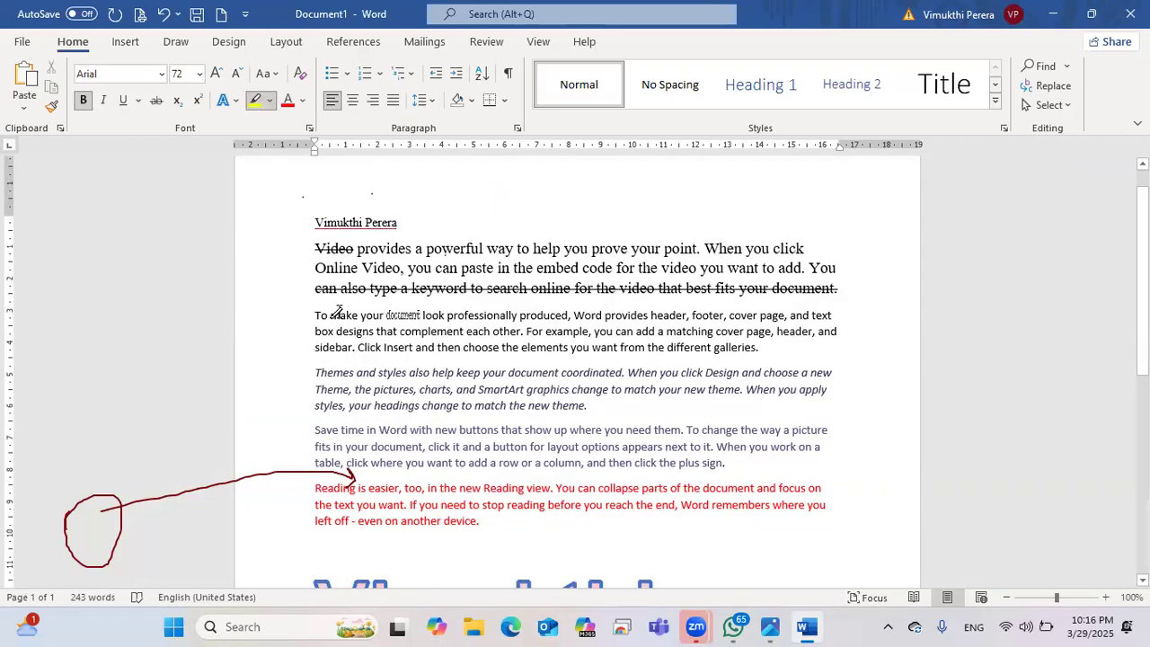
left_click_drag(331, 314, 368, 316)
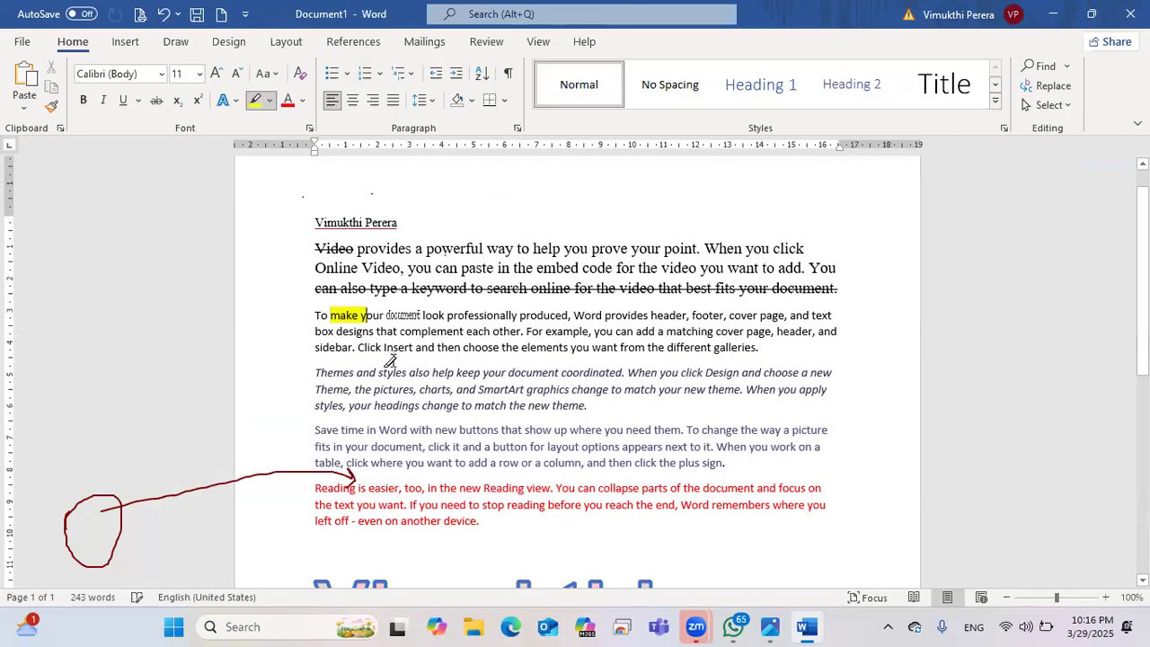
left_click_drag(321, 368, 356, 373)
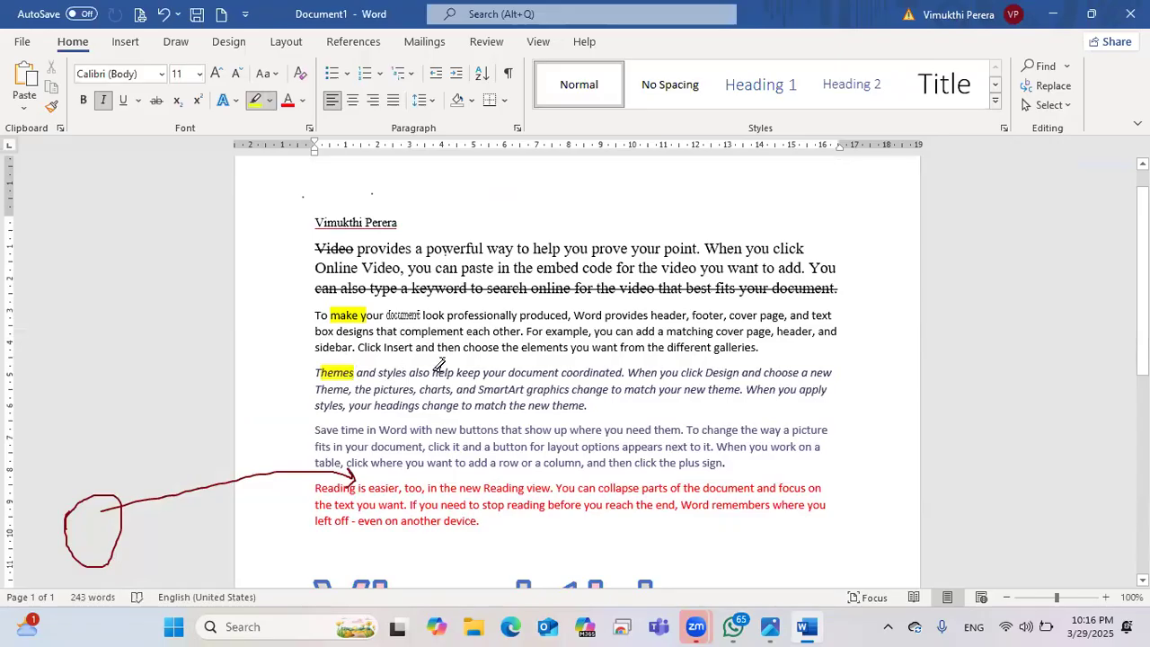
left_click_drag(433, 372, 455, 371)
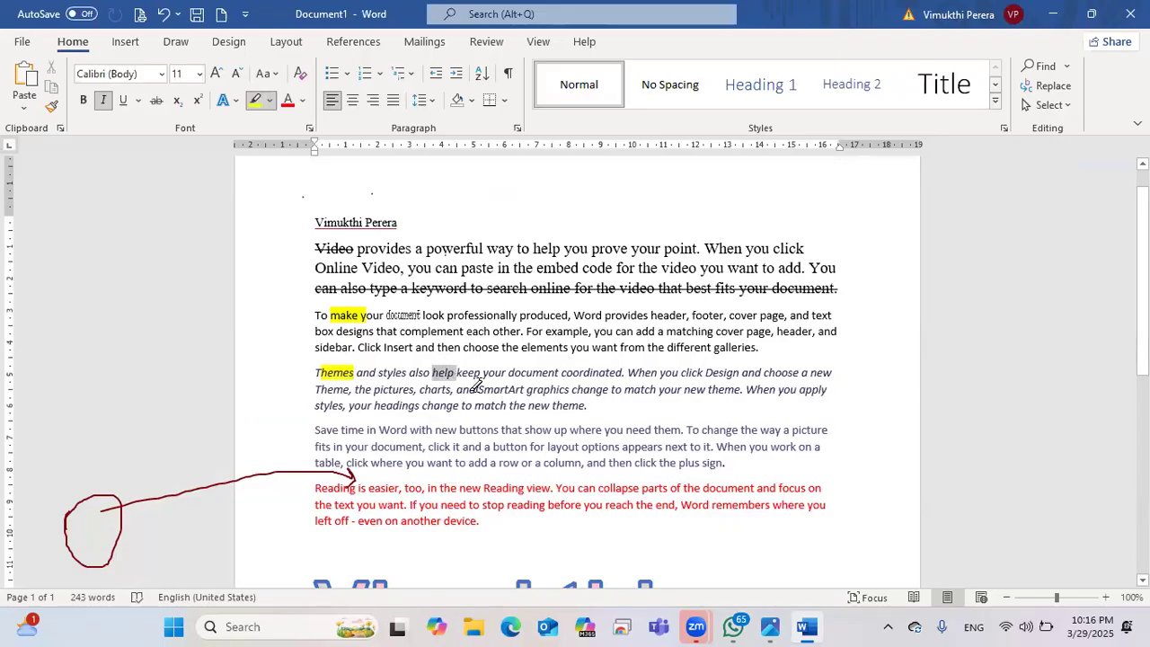
Step: Highlight 'produced, Word provides header, footer, cover' in blue
left_click(268, 100)
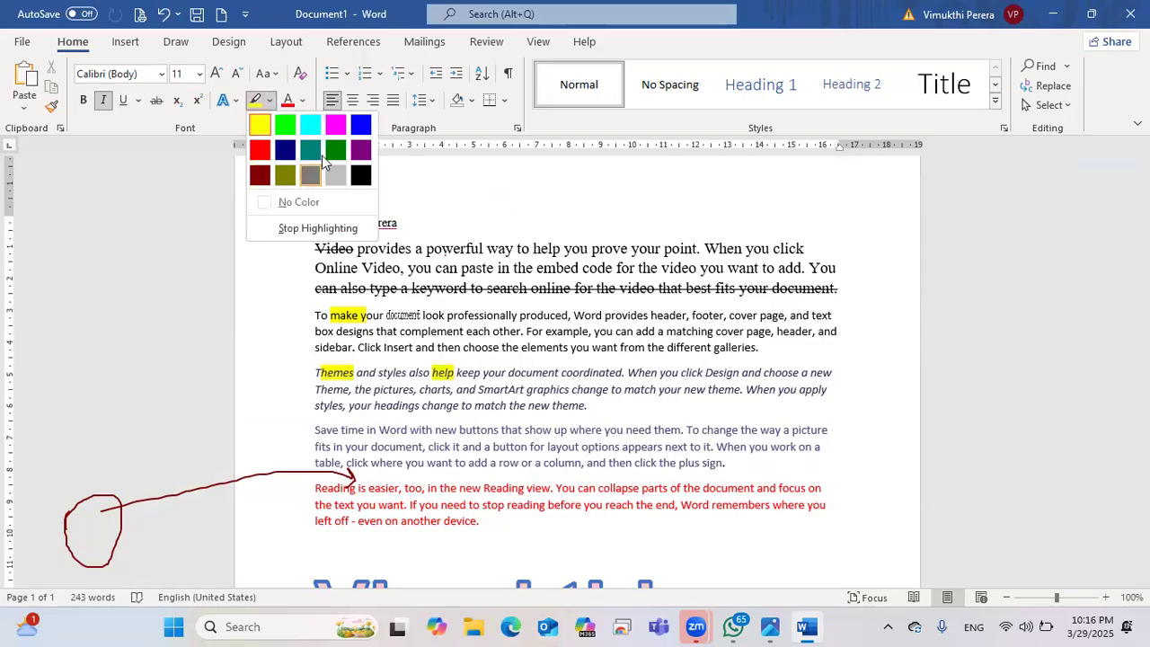
left_click(360, 126)
left_click_drag(521, 315, 759, 316)
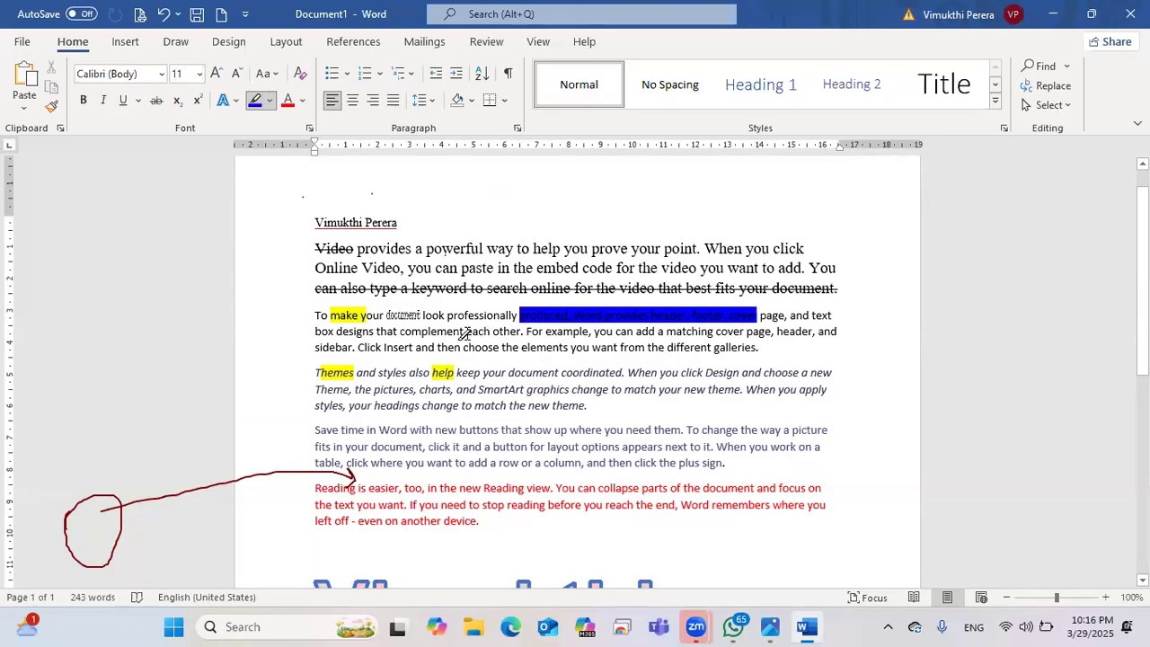
left_click(236, 100)
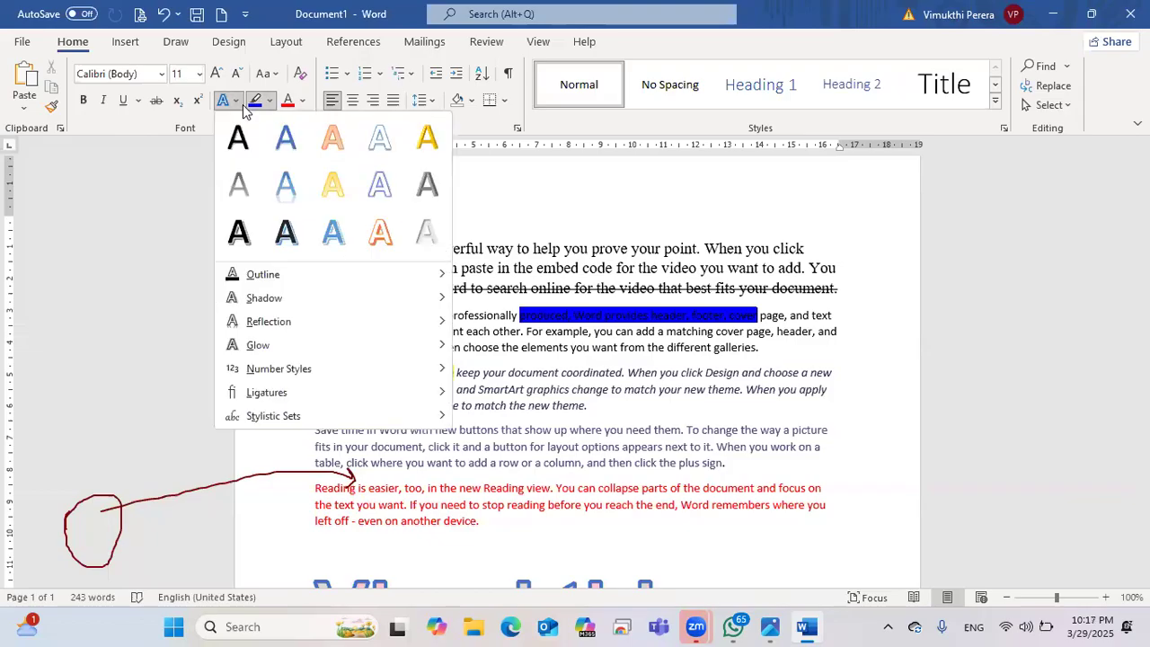
Step: Select the name line at the top and apply a preset from the Text Effects gallery
left_click(701, 423)
scroll(673, 379, "up", 1)
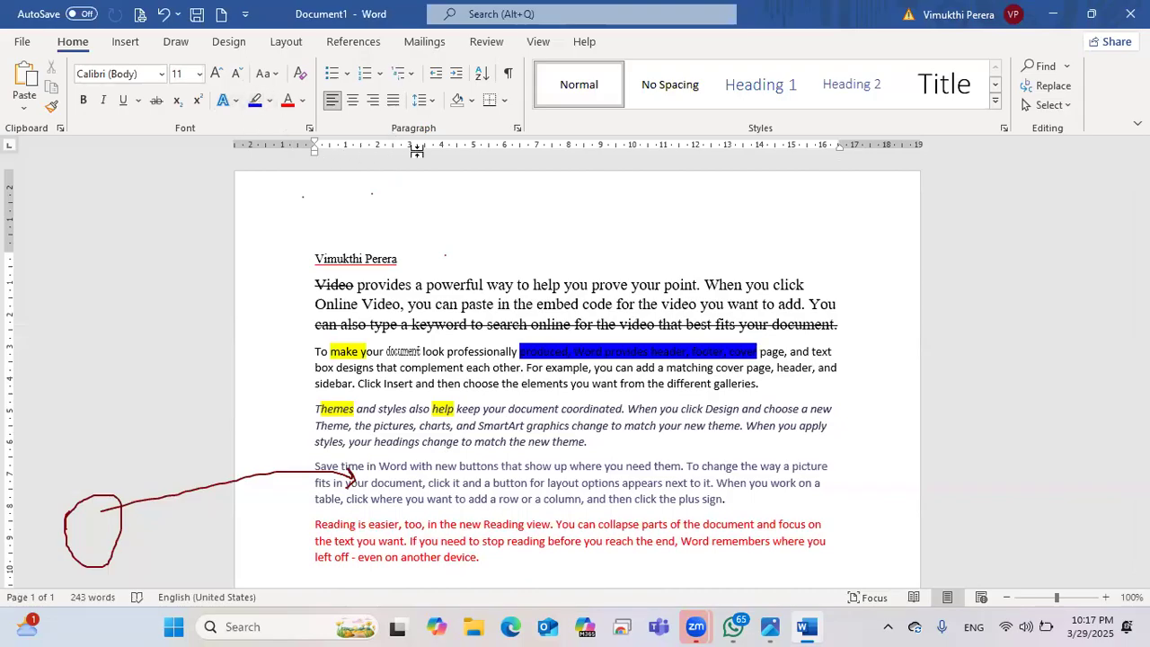
left_click_drag(399, 260, 314, 261)
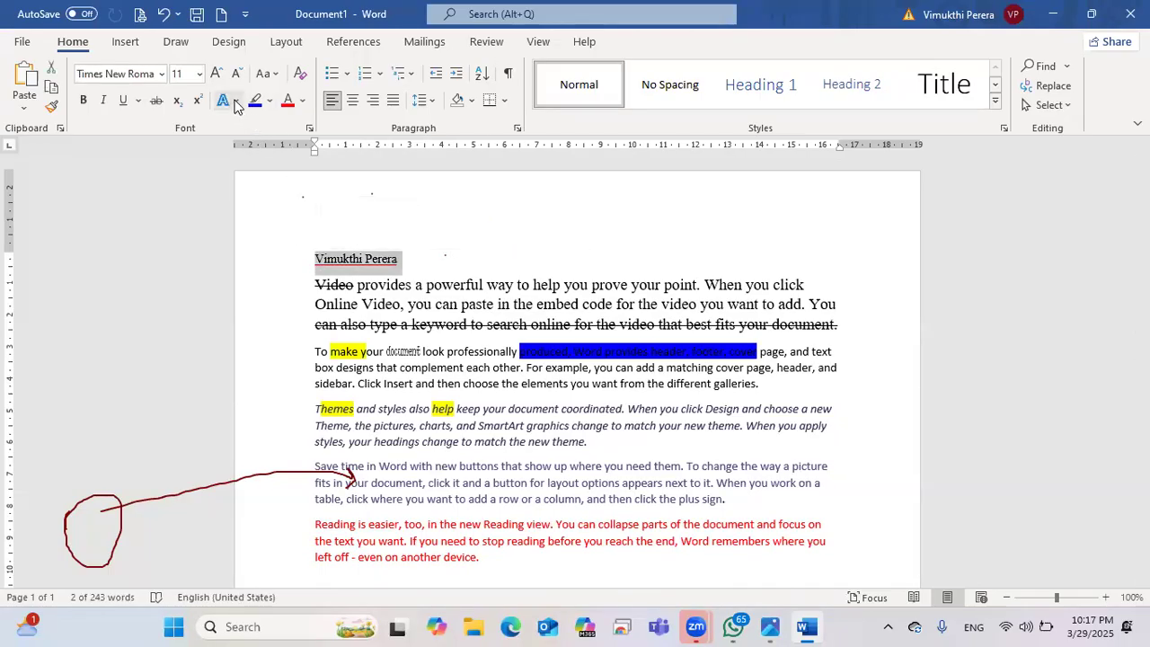
left_click(234, 102)
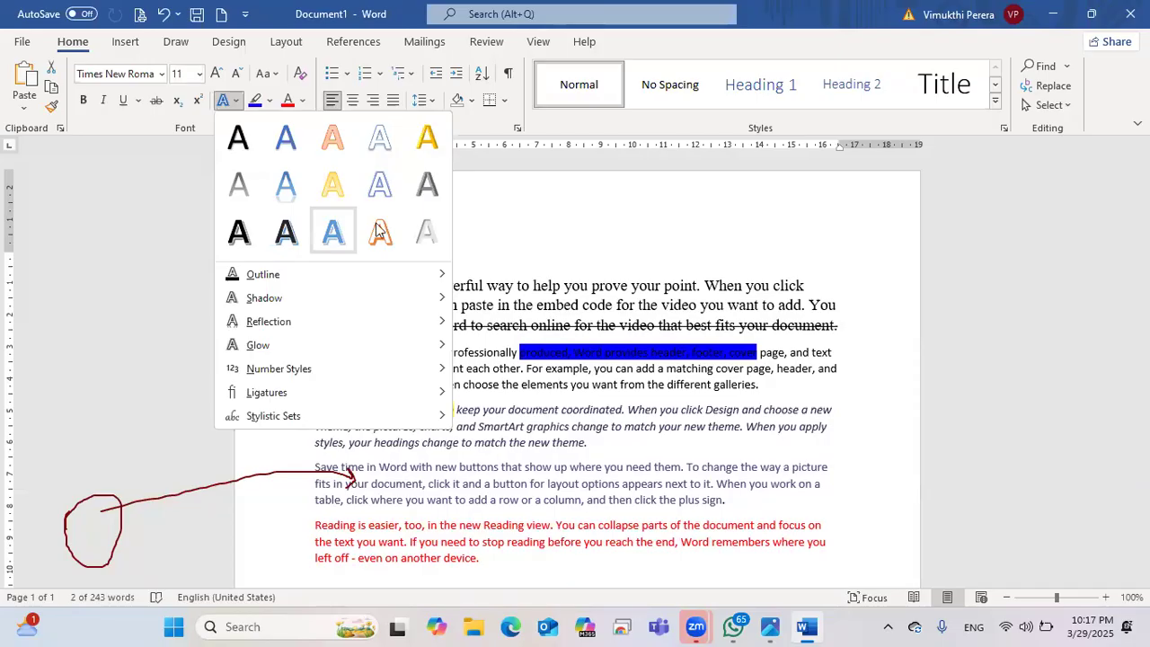
left_click(533, 483)
scroll(490, 303, "down", 5)
scroll(503, 308, "up", 3)
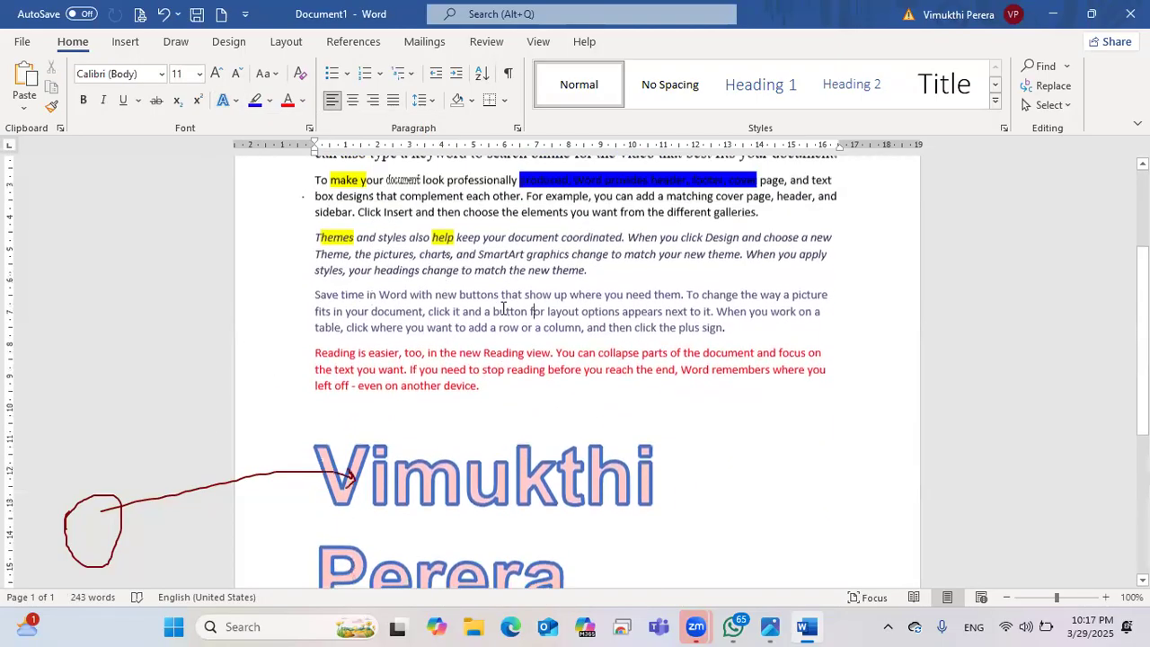
Step: Shift 'even on another device.' further right and size it to 24 pt
left_click_drag(480, 356, 364, 355)
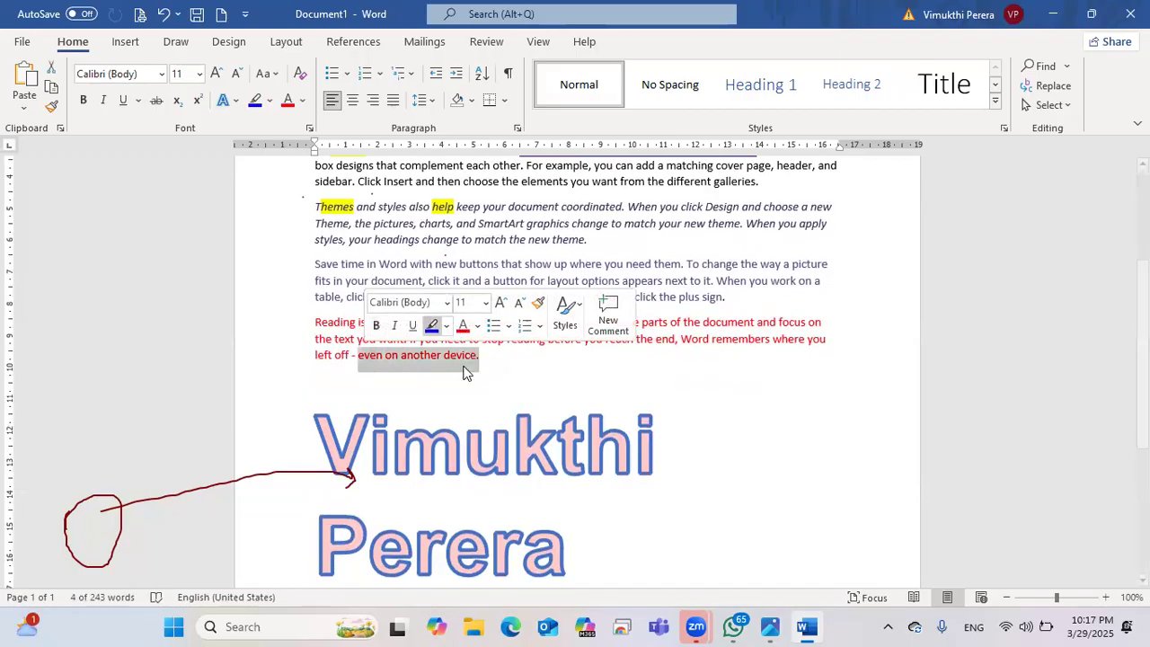
left_click(362, 356)
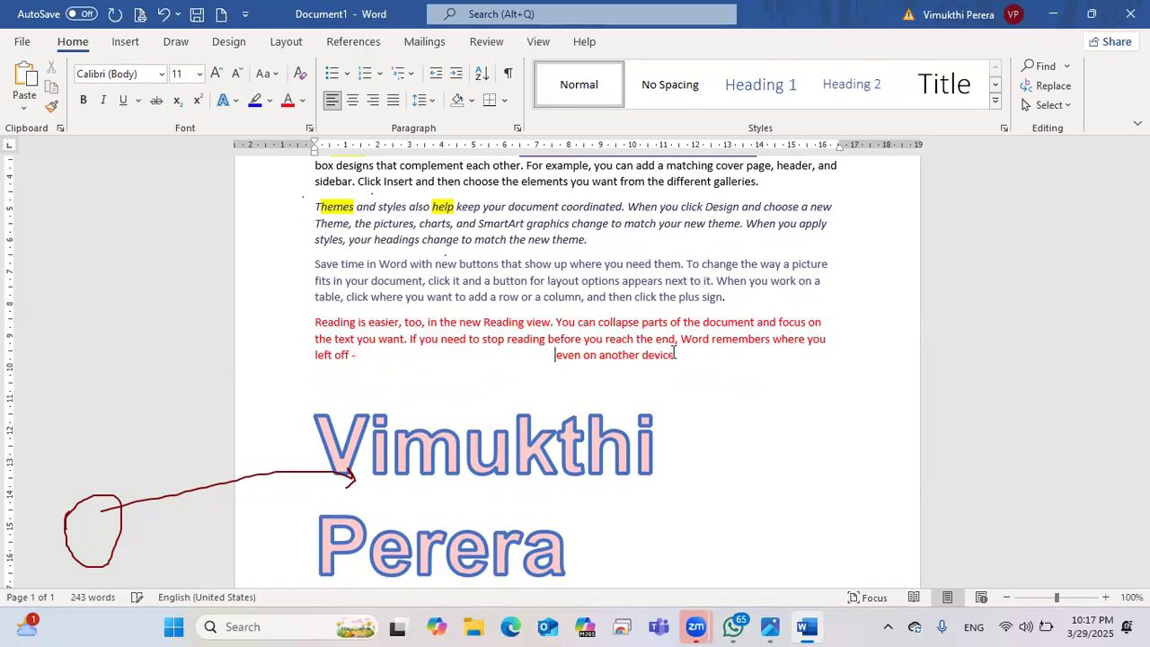
left_click_drag(691, 356, 572, 357)
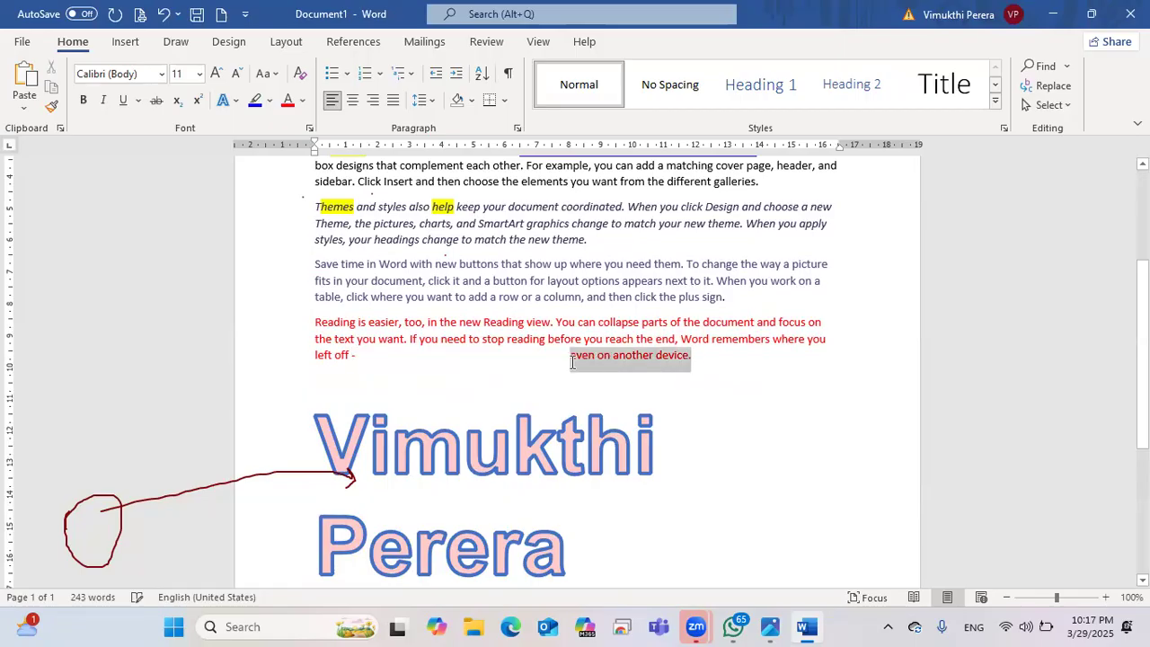
left_click(217, 73)
left_click(216, 74)
left_click(216, 74)
left_click(217, 74)
left_click(216, 74)
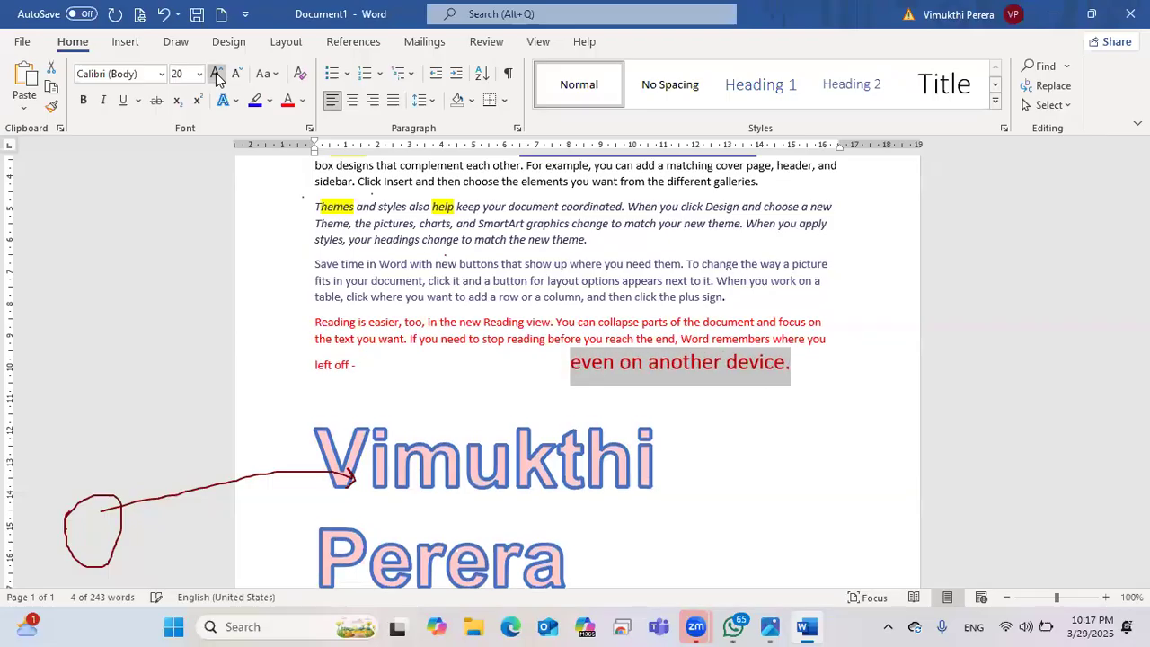
left_click(216, 73)
left_click(216, 74)
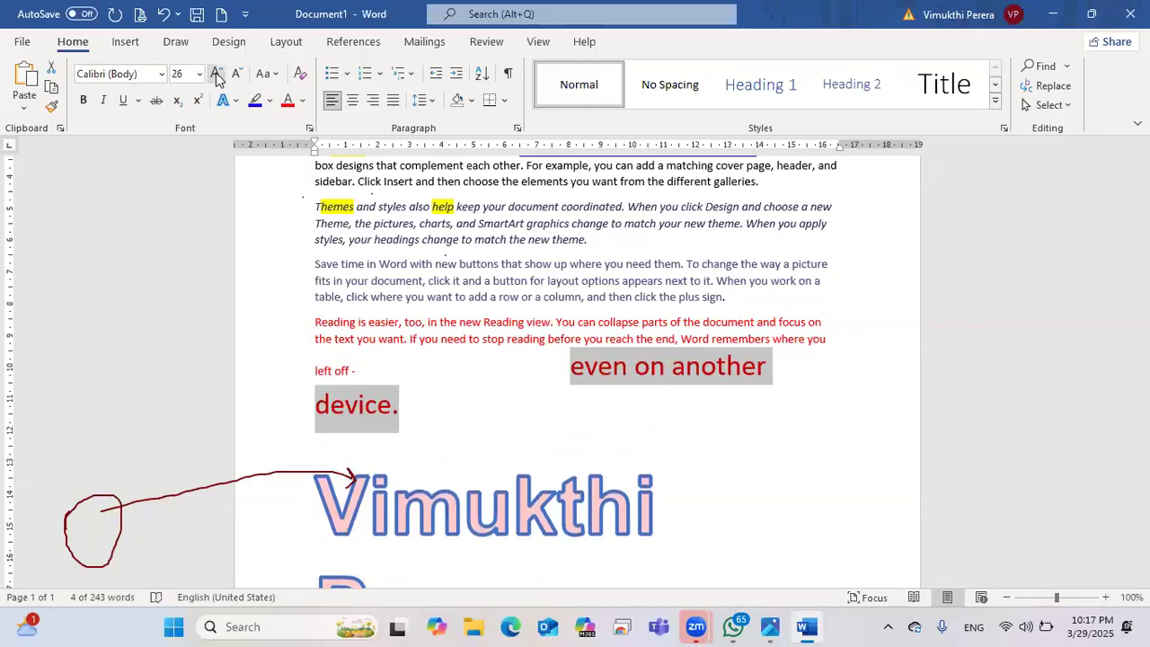
left_click(238, 75)
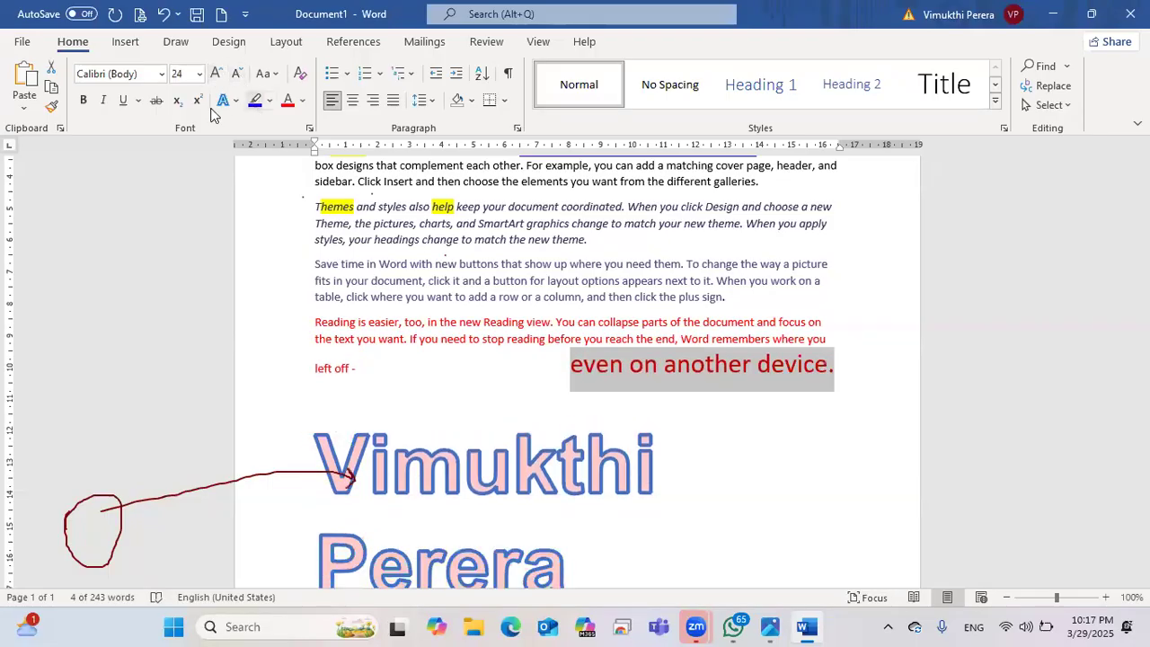
left_click(234, 101)
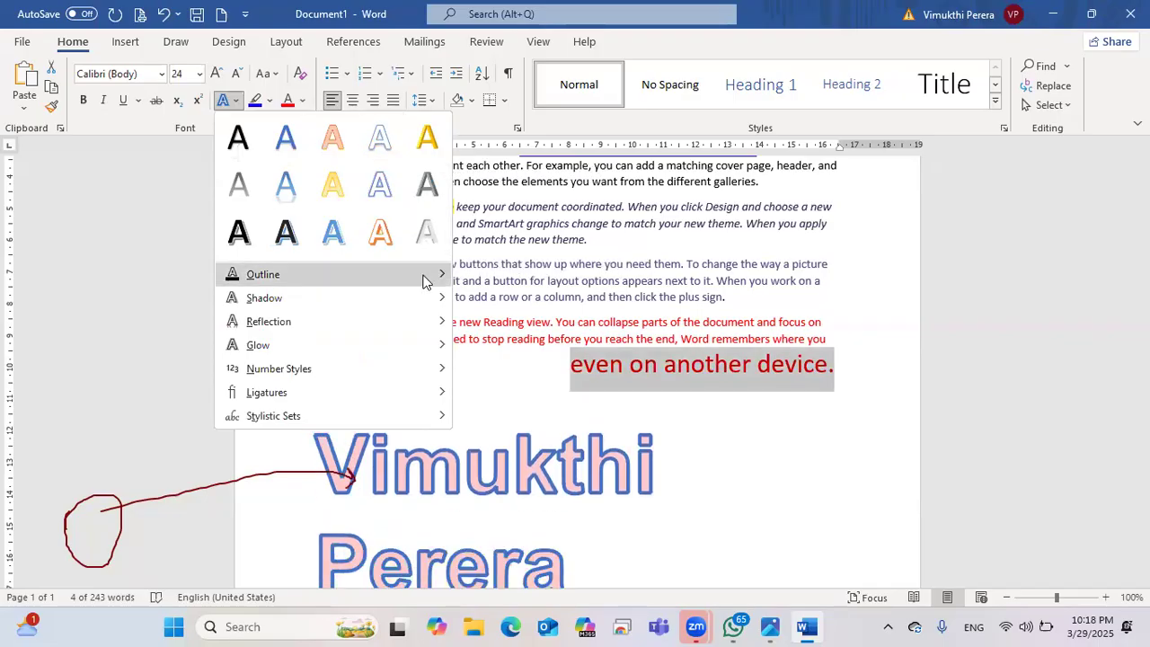
Step: Give 'even on another device.' an outer shadow, then change it to Perspective: Below
mouse_move(427, 282)
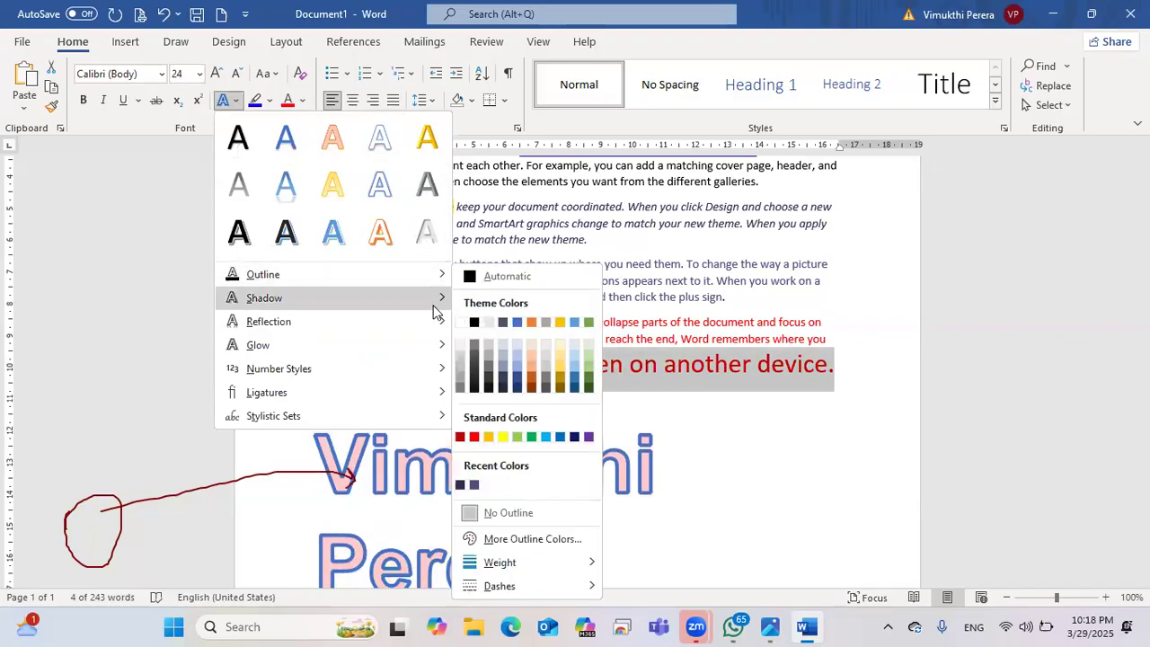
mouse_move(433, 311)
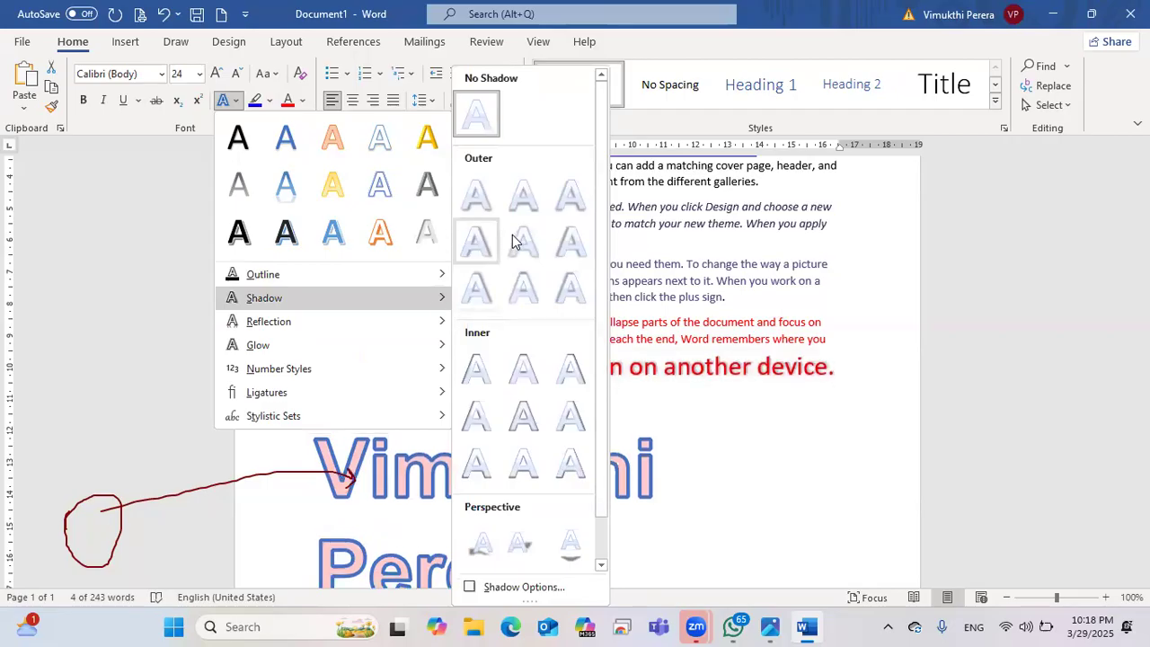
left_click(521, 282)
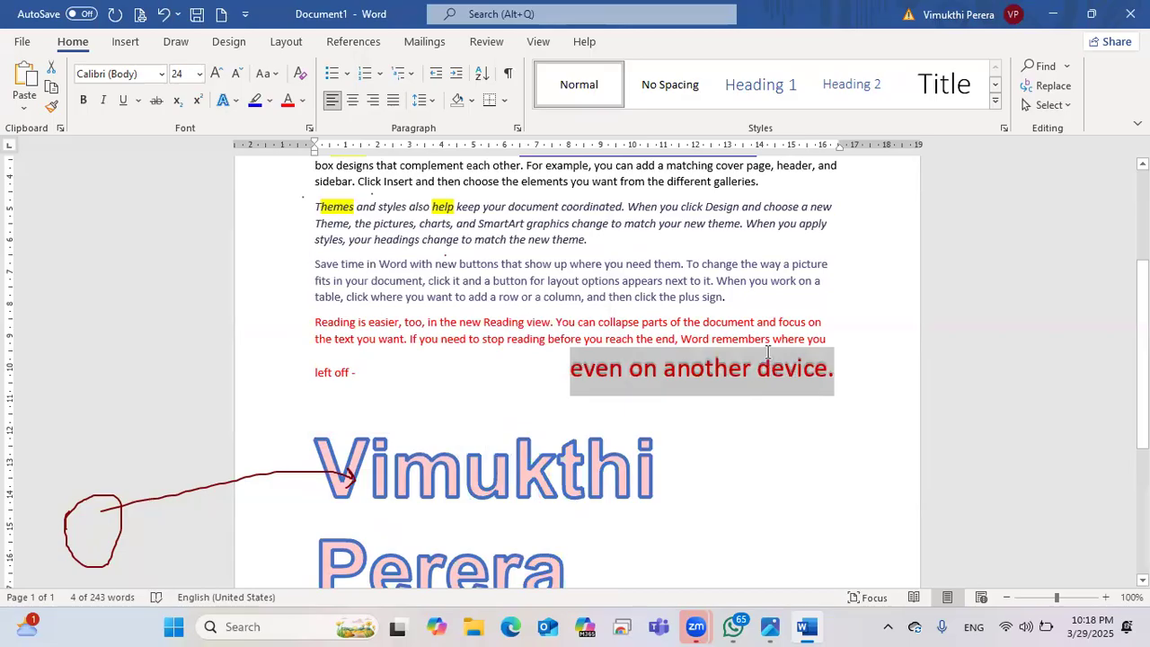
left_click(225, 99)
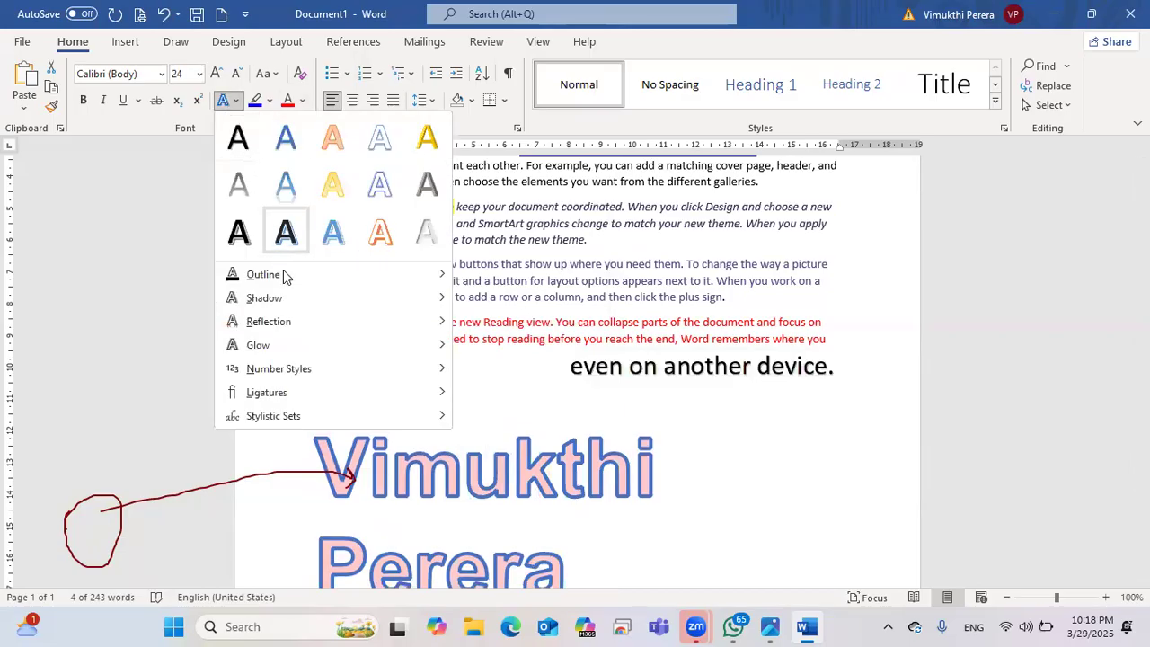
mouse_move(288, 303)
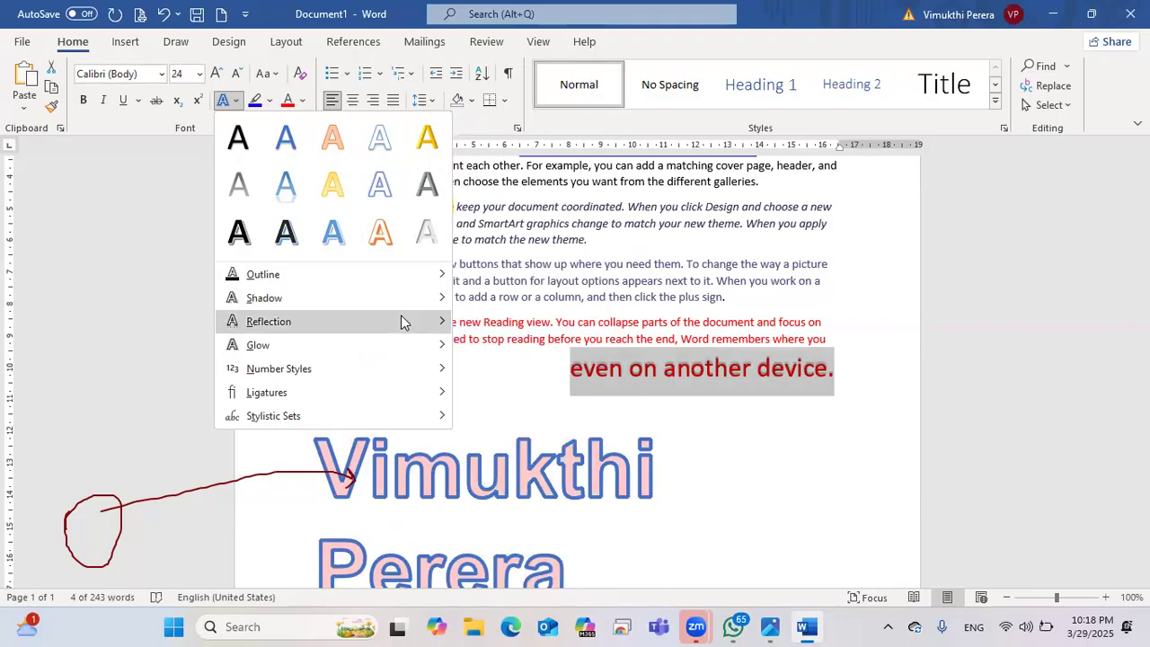
mouse_move(425, 299)
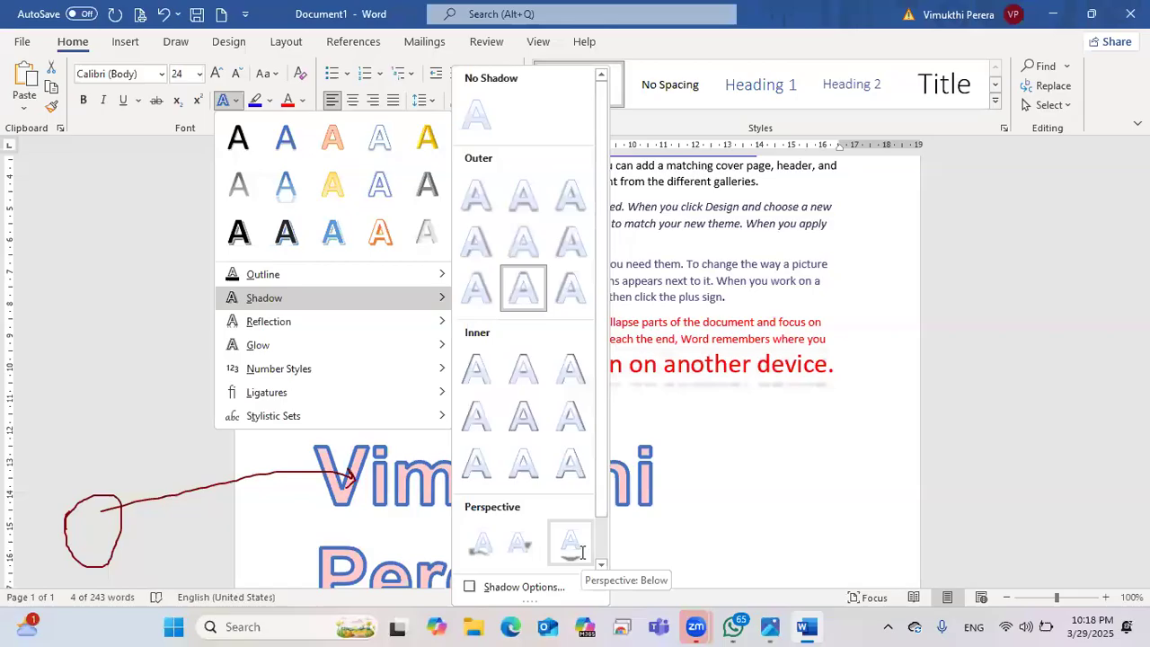
left_click(670, 385)
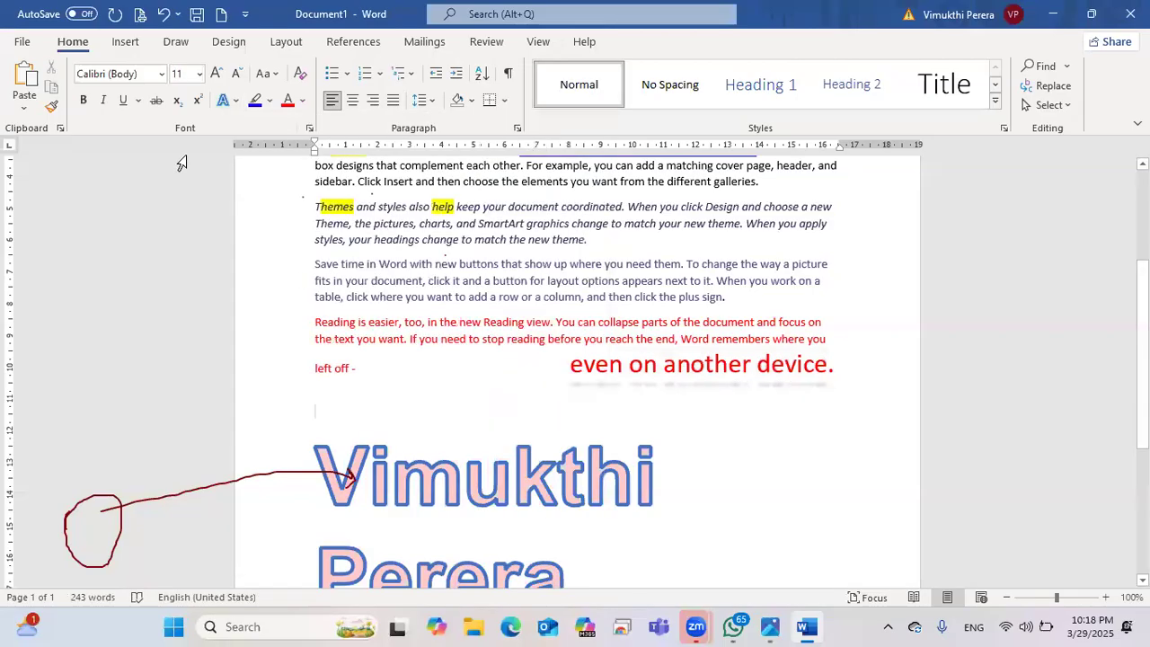
left_click(225, 100)
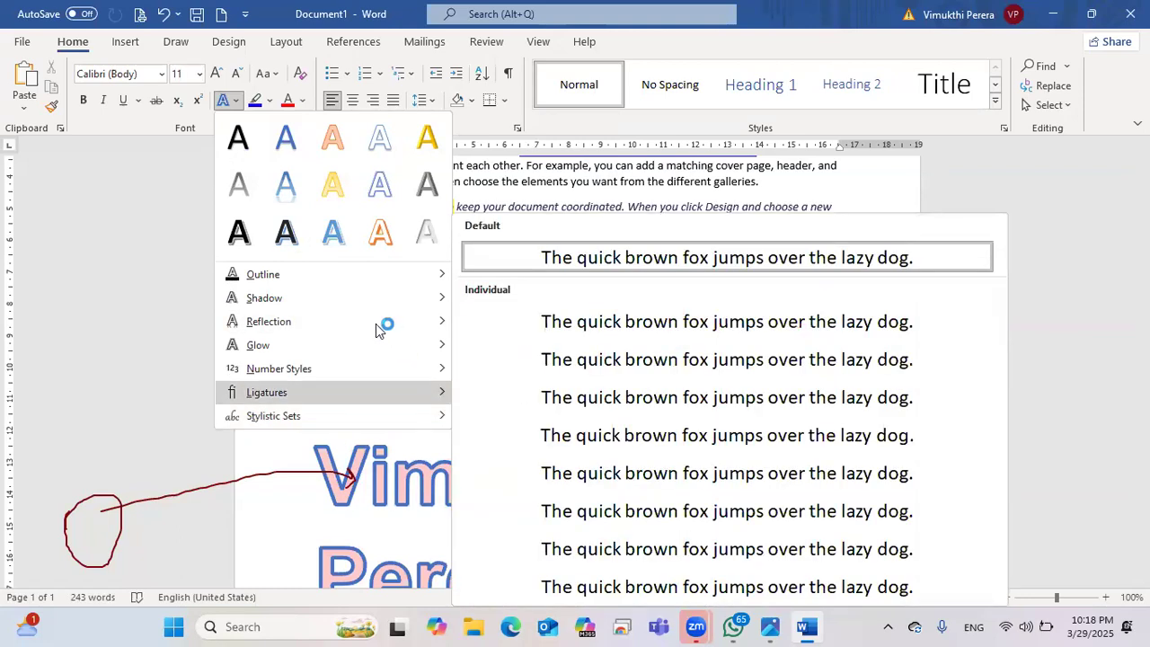
mouse_move(376, 289)
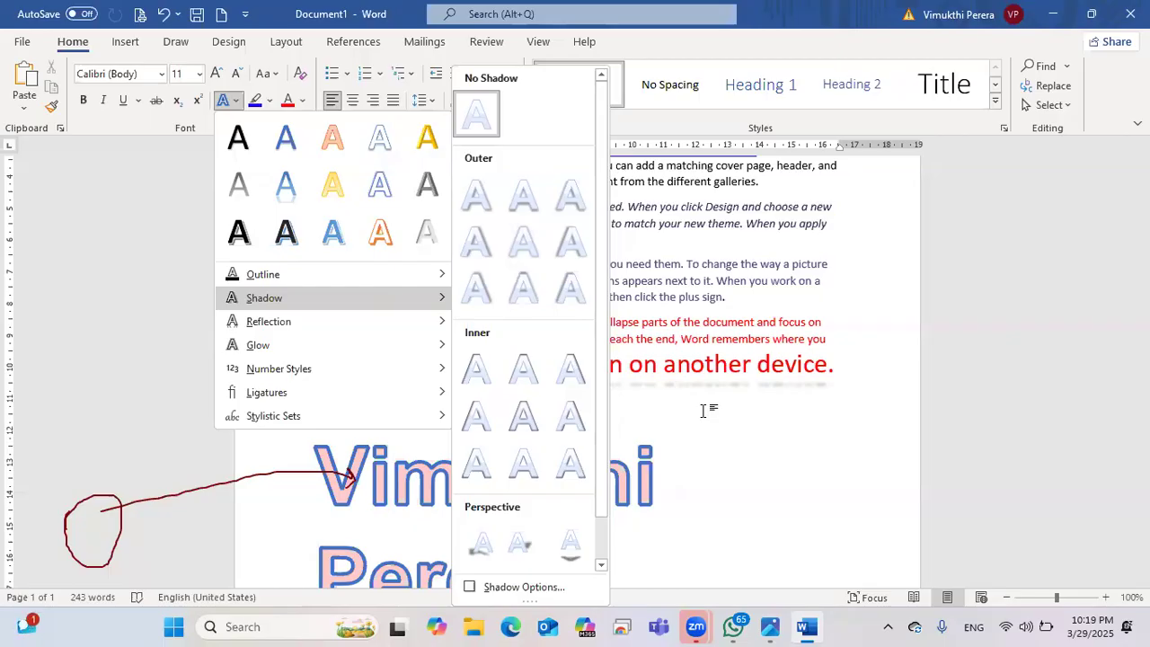
left_click(704, 410)
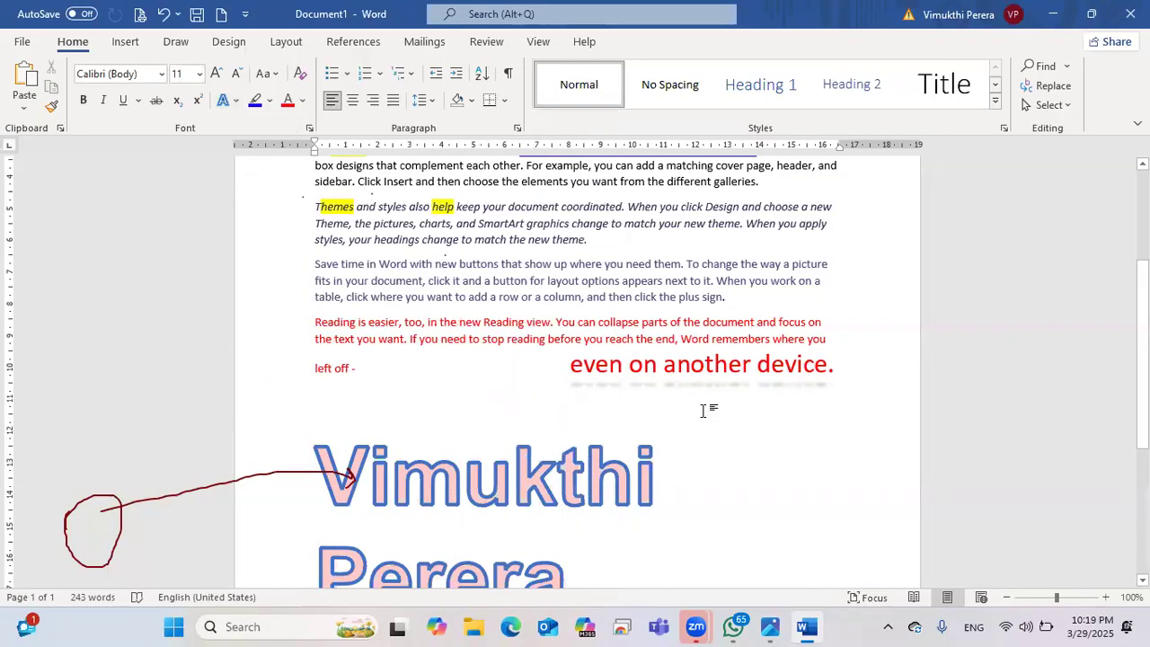
scroll(705, 410, "down", 3)
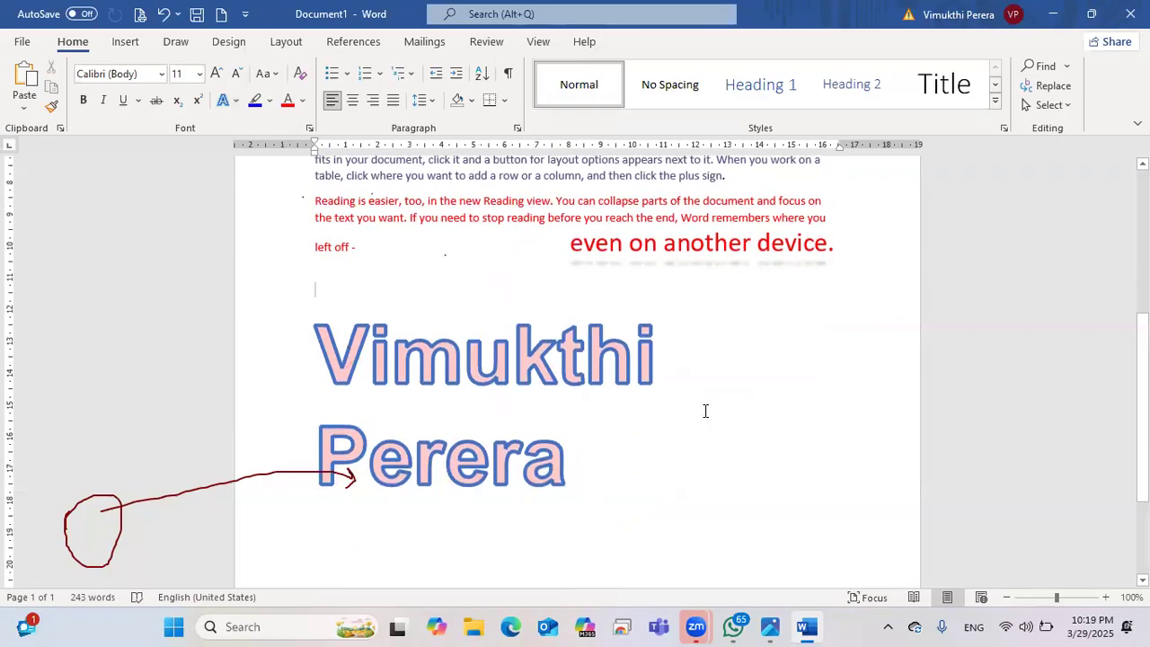
scroll(705, 411, "up", 2)
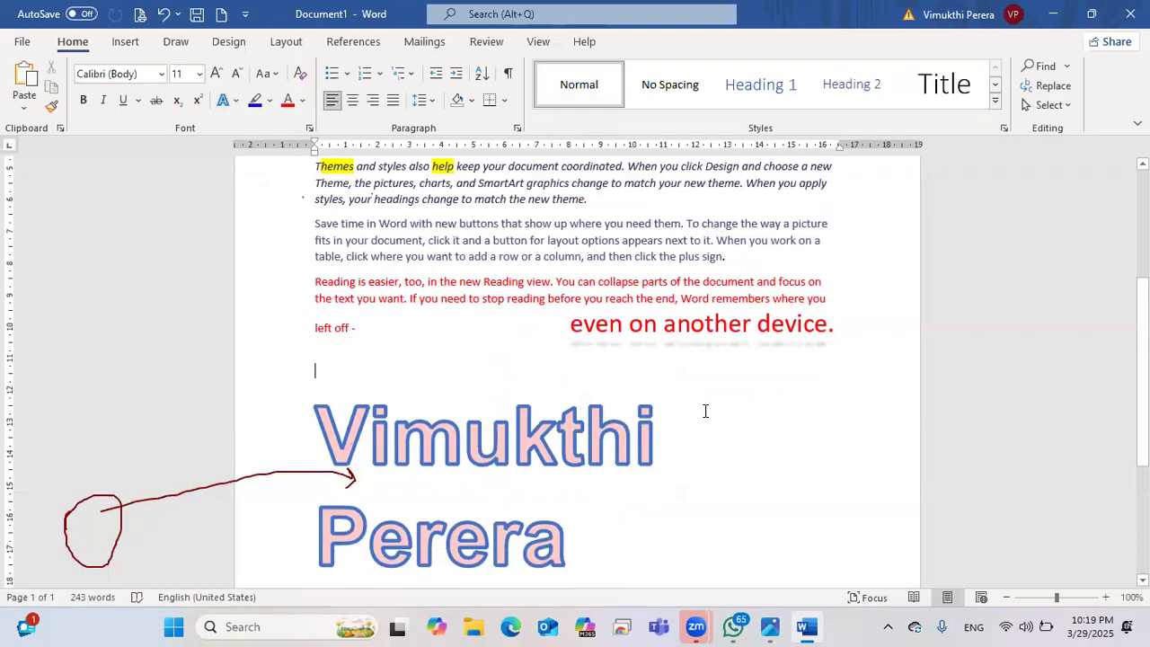
scroll(710, 410, "up", 2)
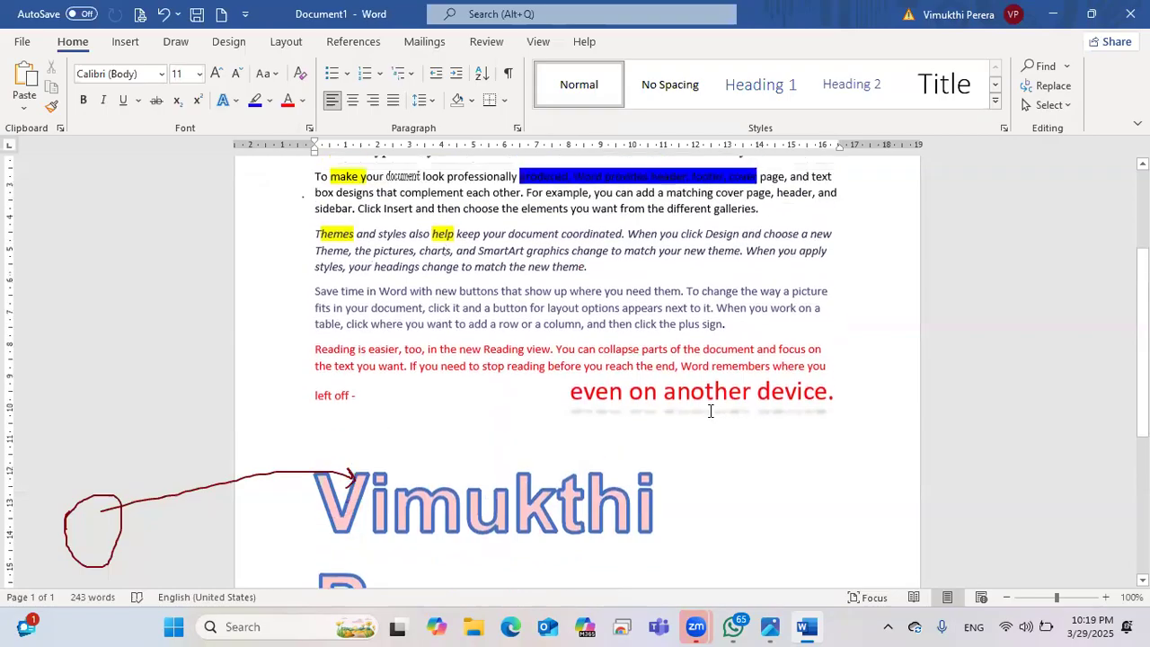
scroll(554, 384, "down", 5)
scroll(548, 379, "down", 3)
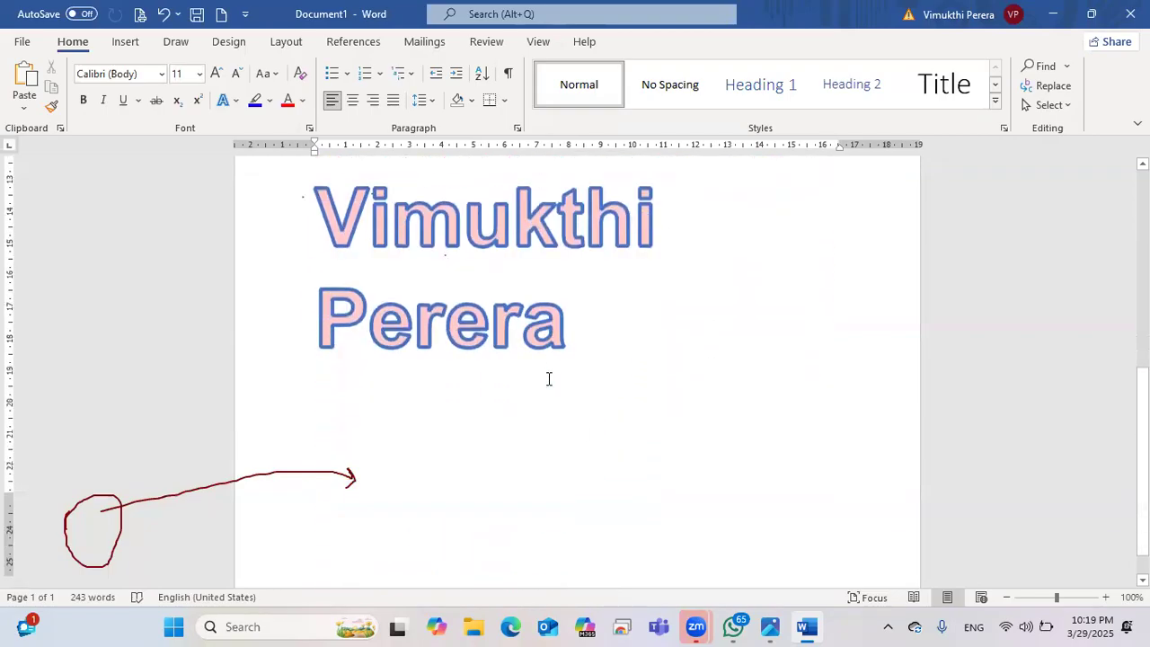
scroll(577, 315, "up", 3)
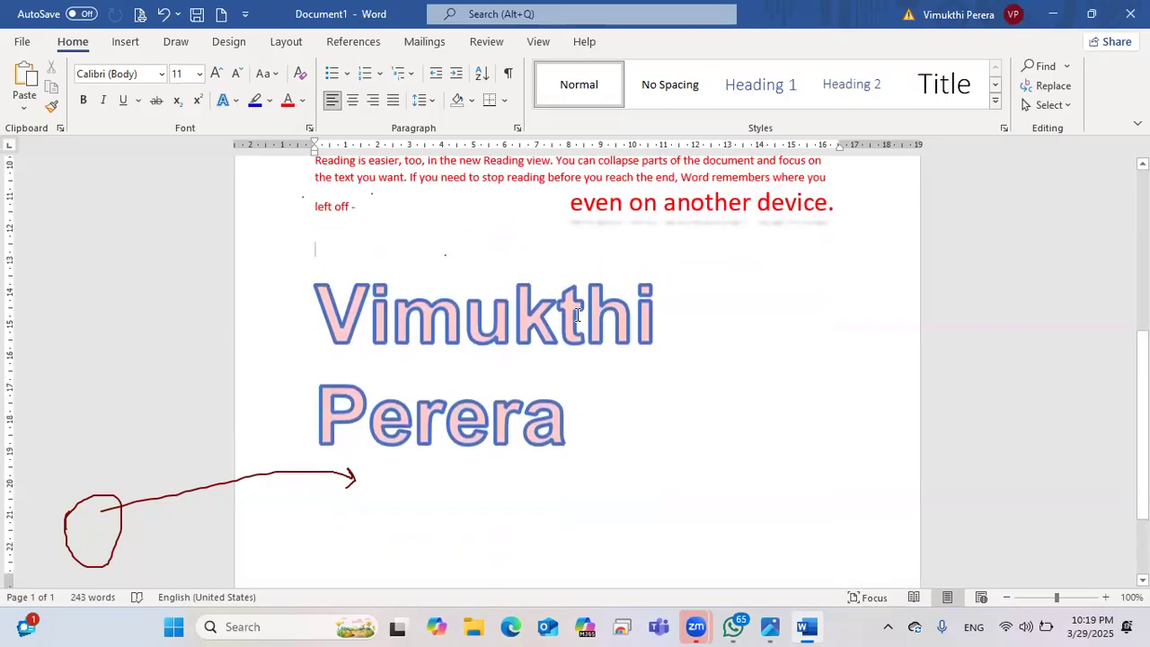
scroll(349, 219, "up", 2)
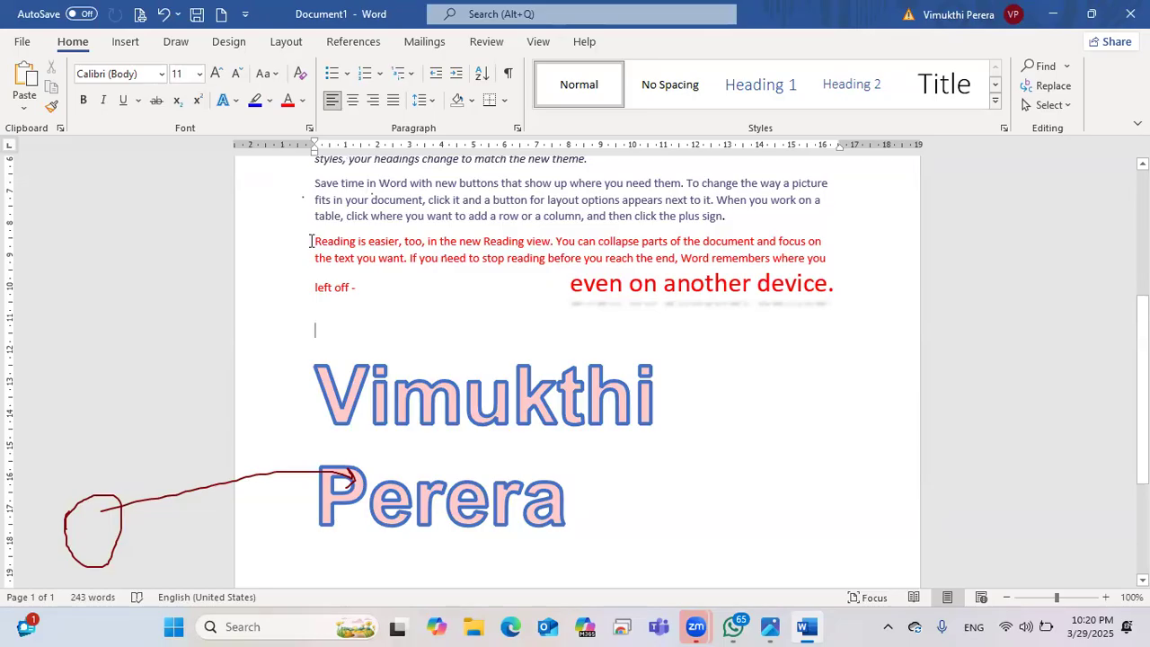
scroll(495, 297, "down", 4)
Step: Insert a page break after the large name to start page 2
left_click(447, 359)
left_click(608, 316)
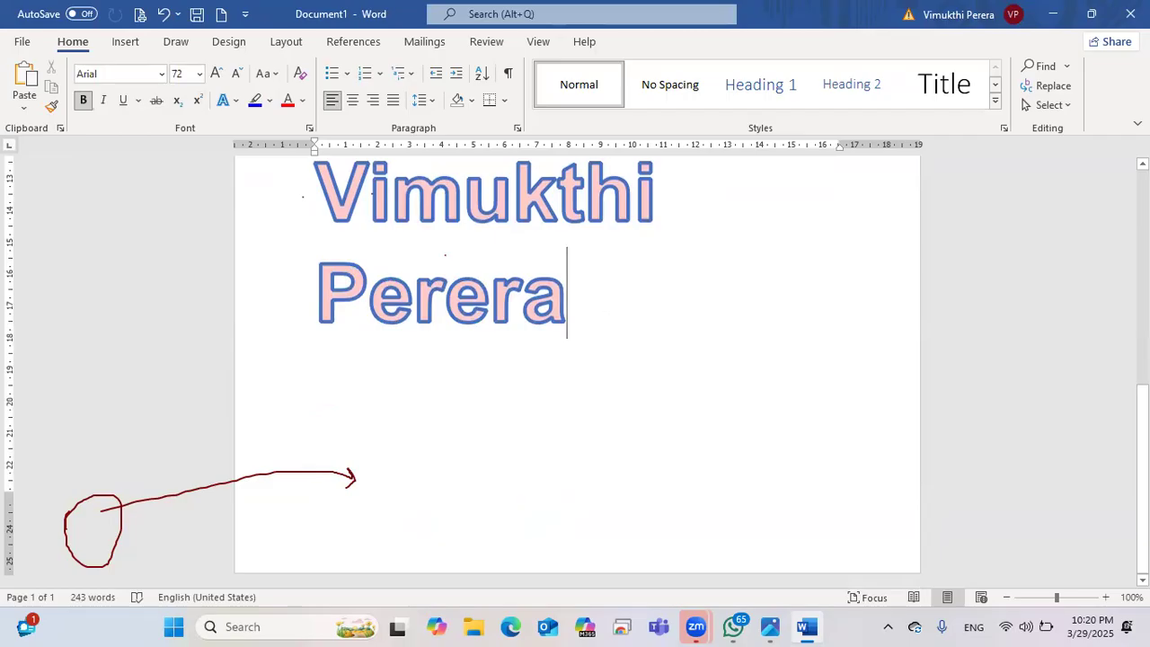
key("ctrl+Return")
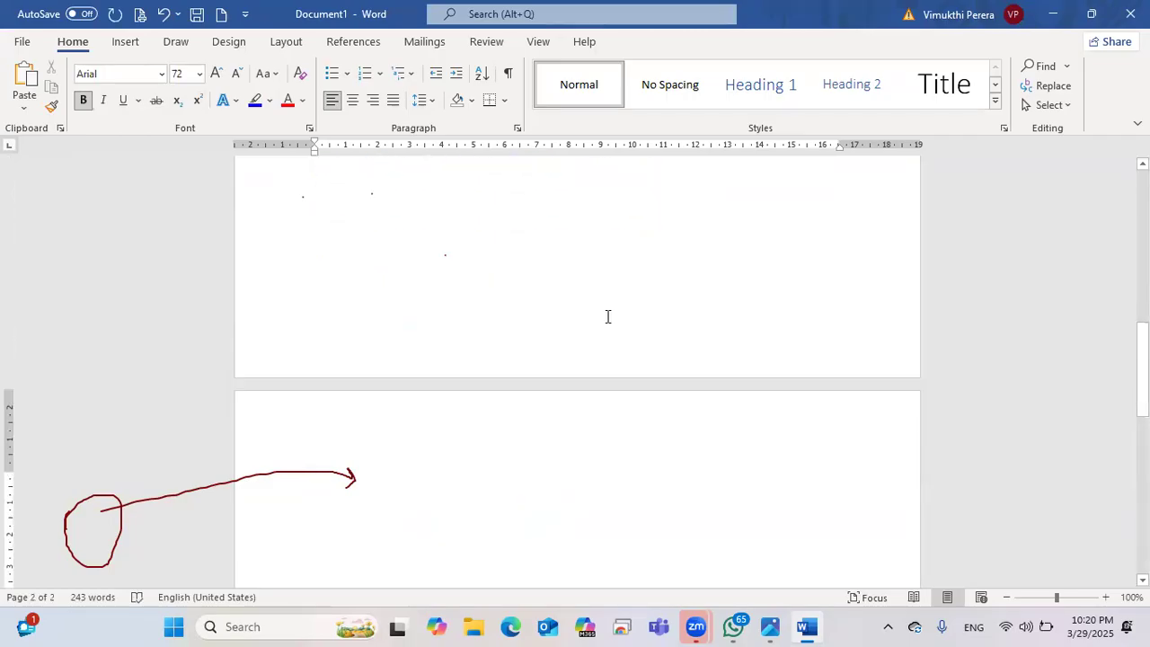
key("BackSpace")
key("ctrl+Return")
left_click(387, 314)
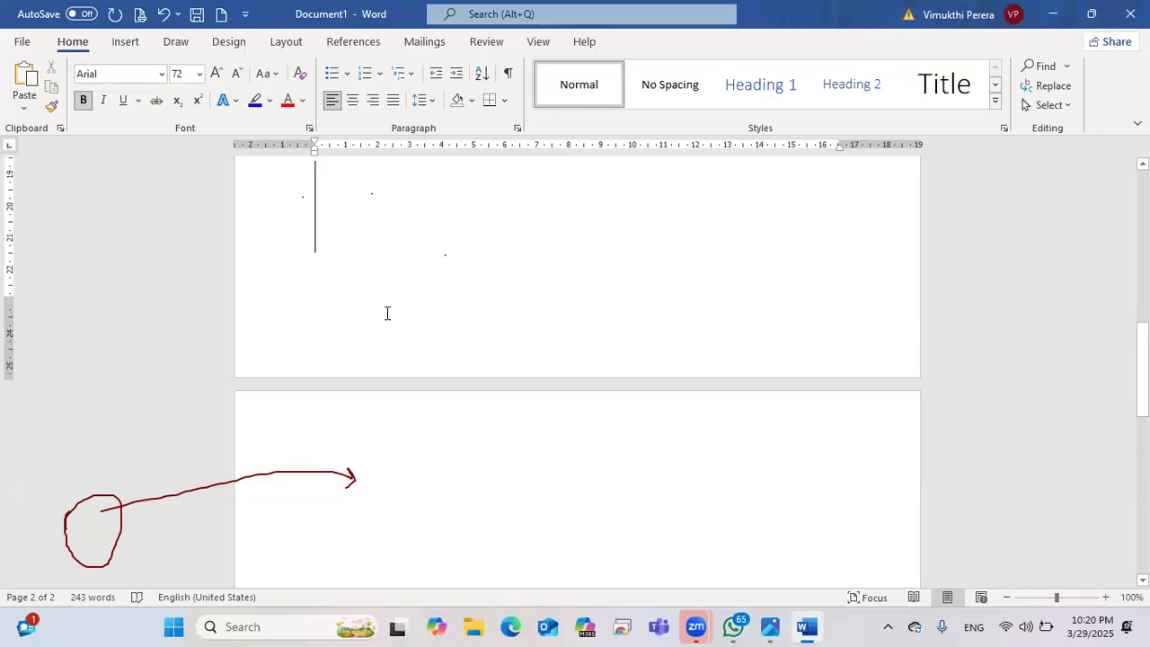
left_click(317, 518)
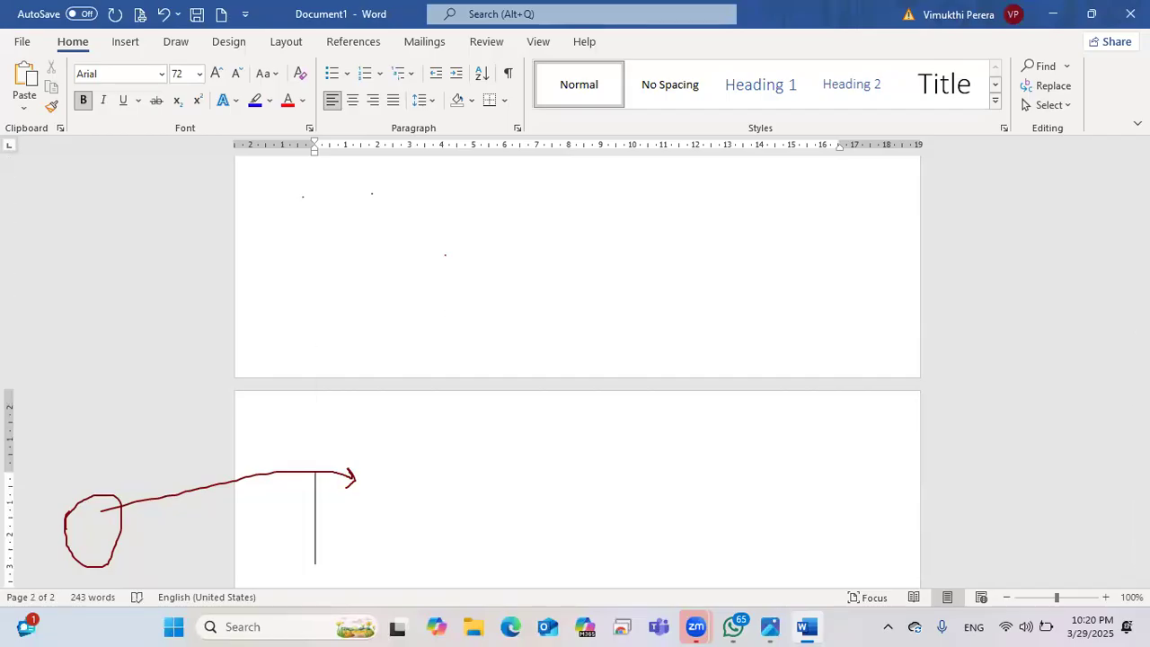
key("Return")
key("Return")
key("Return")
key("BackSpace")
key("BackSpace")
key("BackSpace")
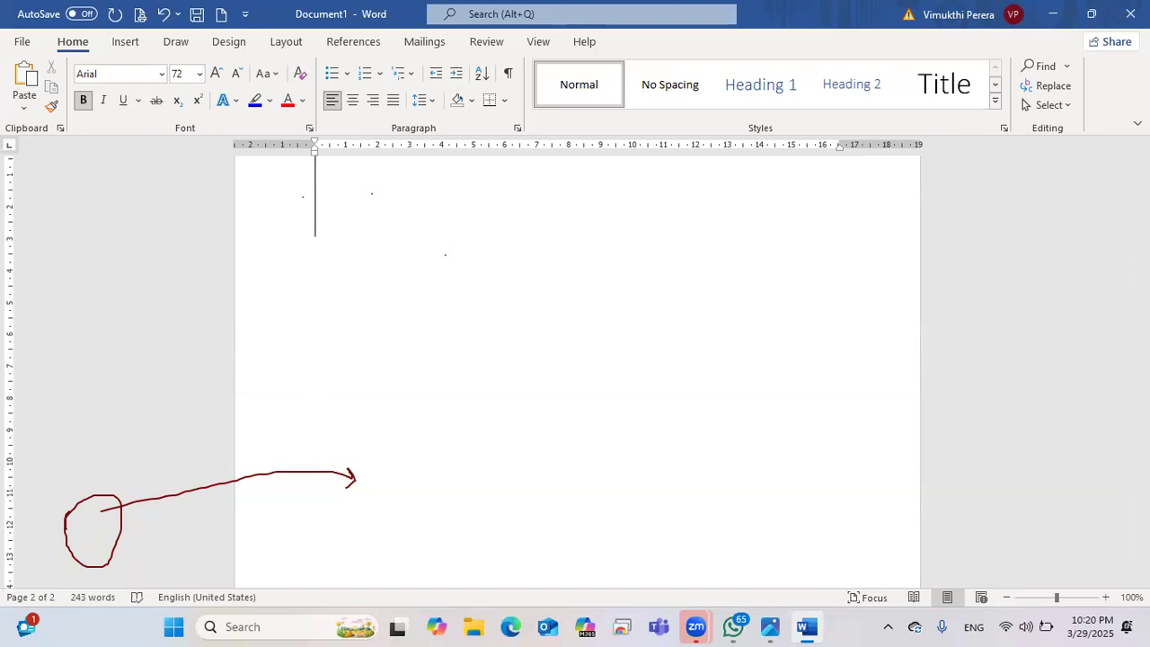
type("h")
key("BackSpace")
Step: Add a line below the name and type 'H2o' at the top of page 2
scroll(584, 269, "up", 5)
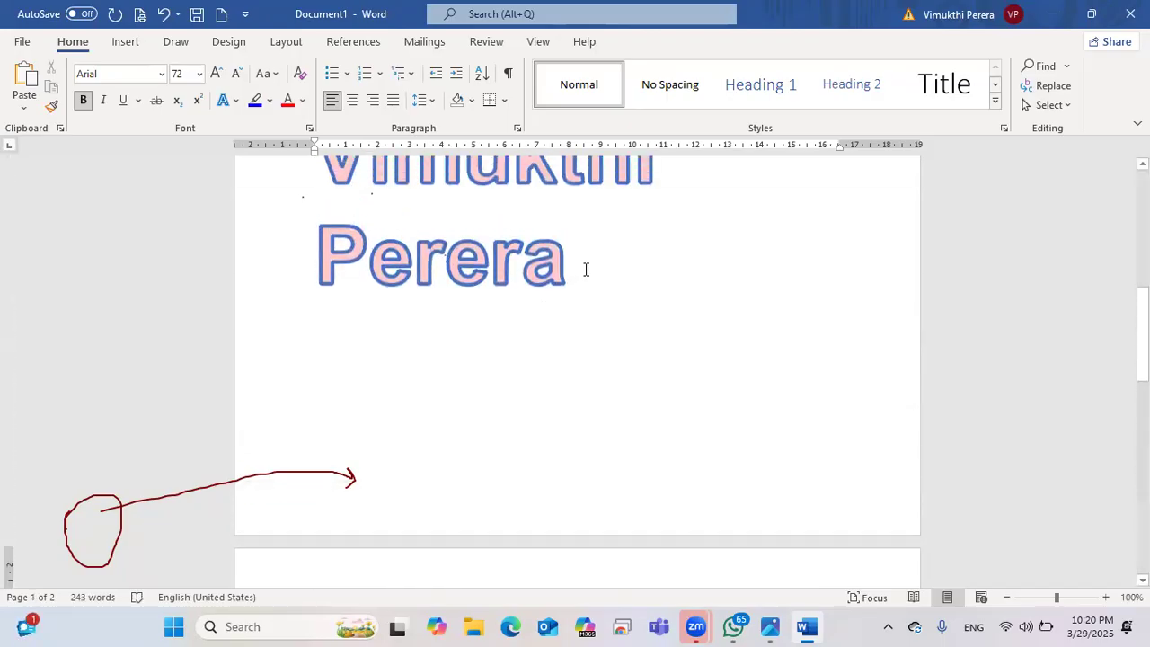
left_click(585, 269)
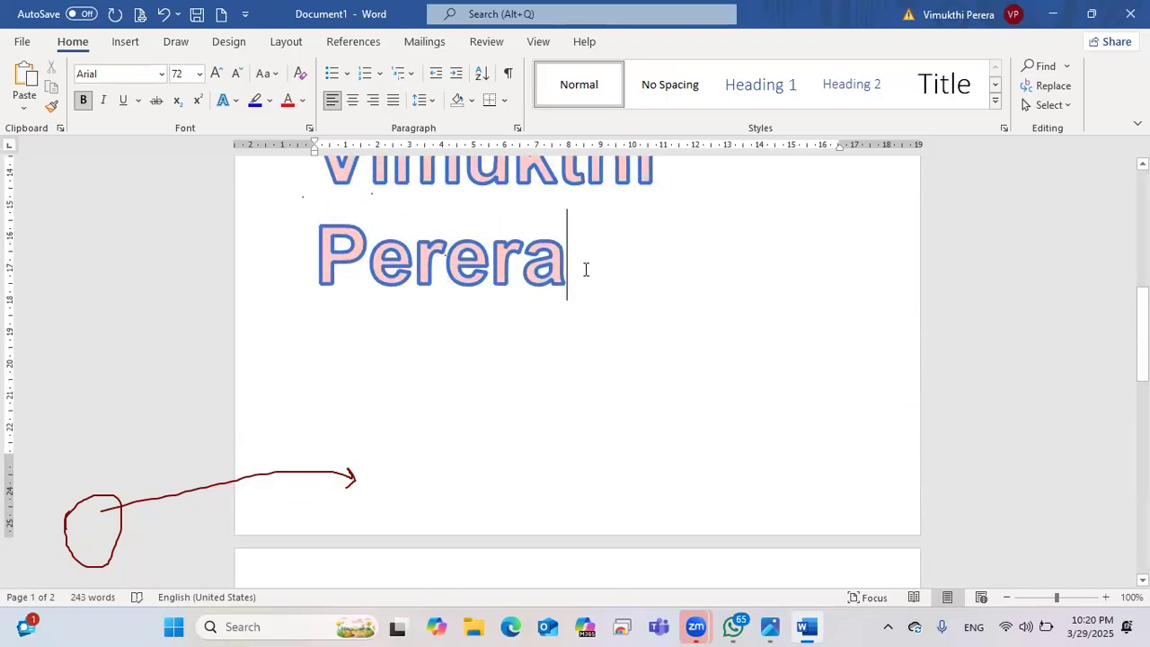
key("Return")
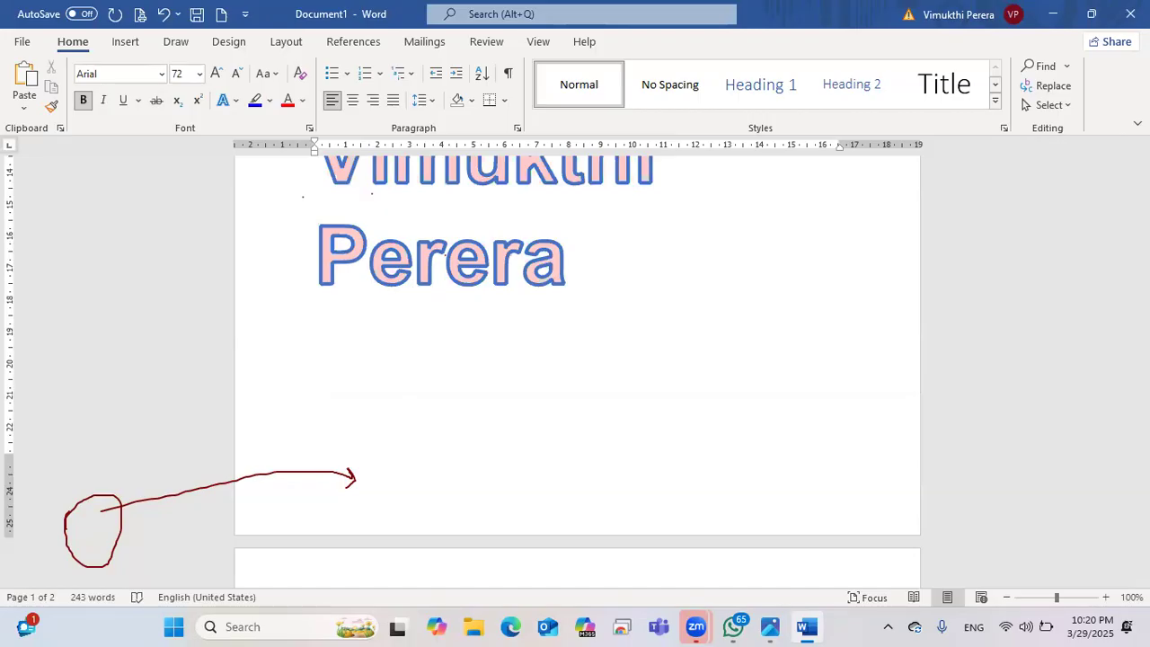
scroll(585, 267, "down", 3)
left_click(392, 307)
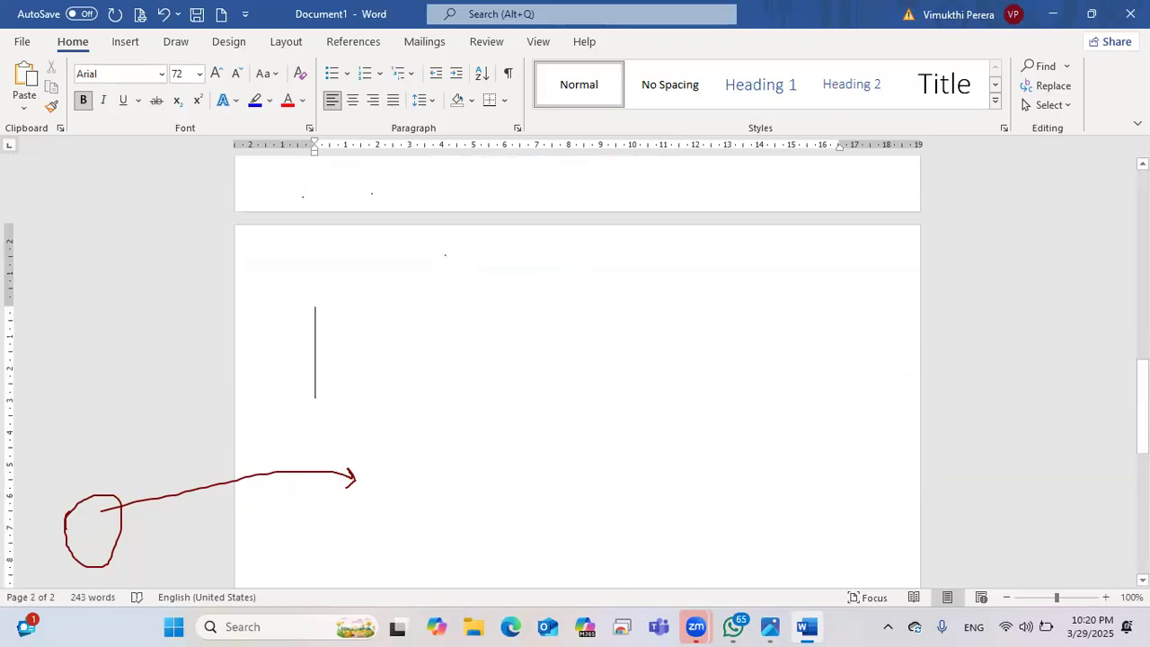
type("H2")
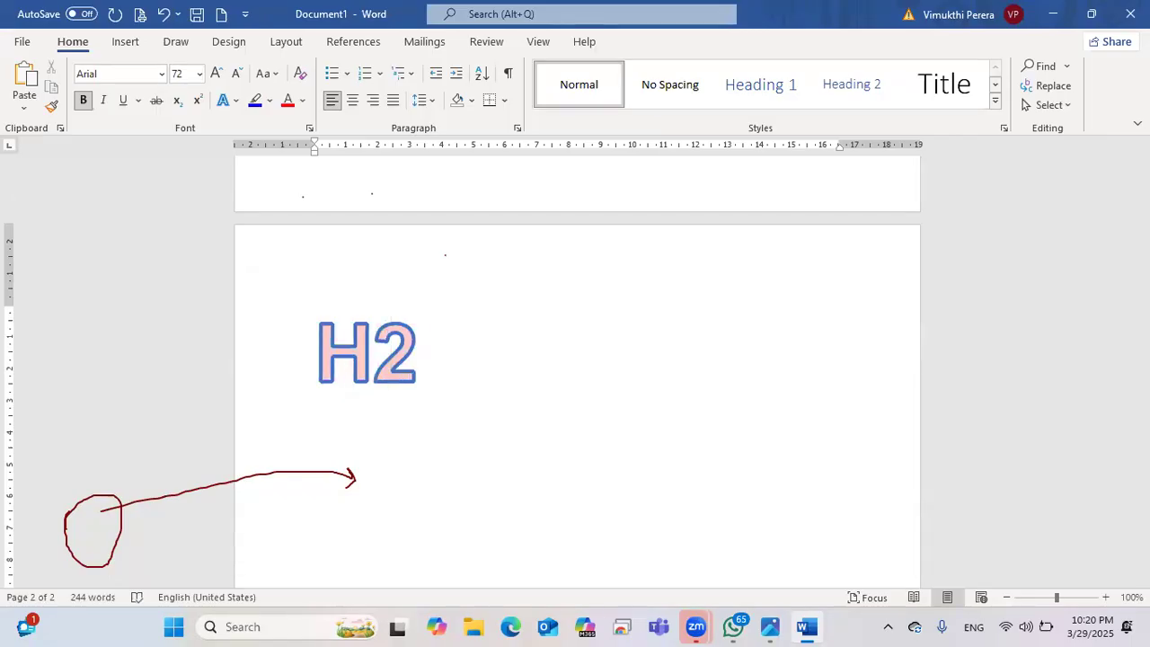
type("o")
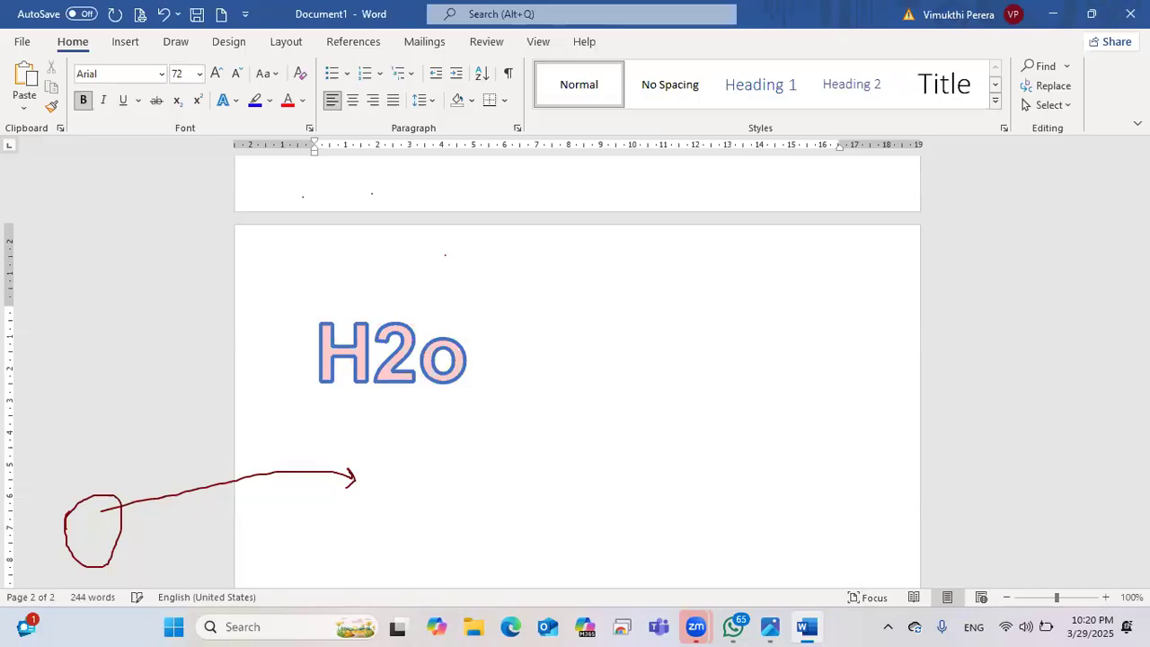
Step: Correct the text to 'H2O' and ink an H₂O example with a lowered 2 beside it
key("BackSpace")
type("O")
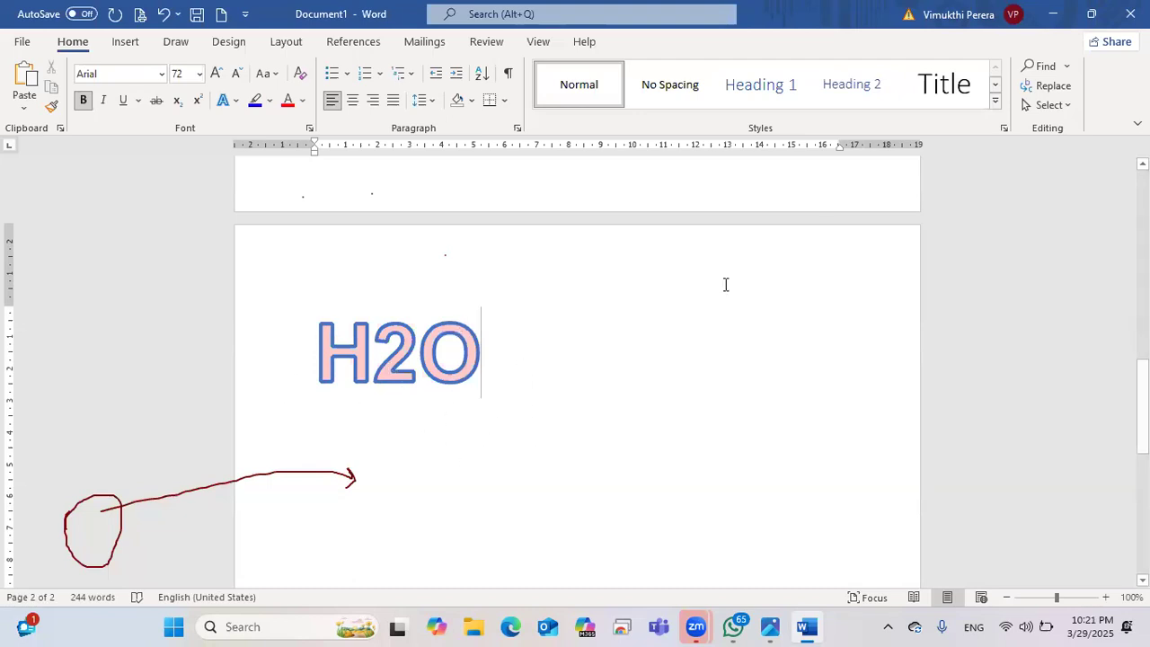
mouse_move(705, 293)
left_mouse_down()
mouse_move(715, 342)
mouse_move(731, 345)
mouse_move(726, 316)
left_mouse_up()
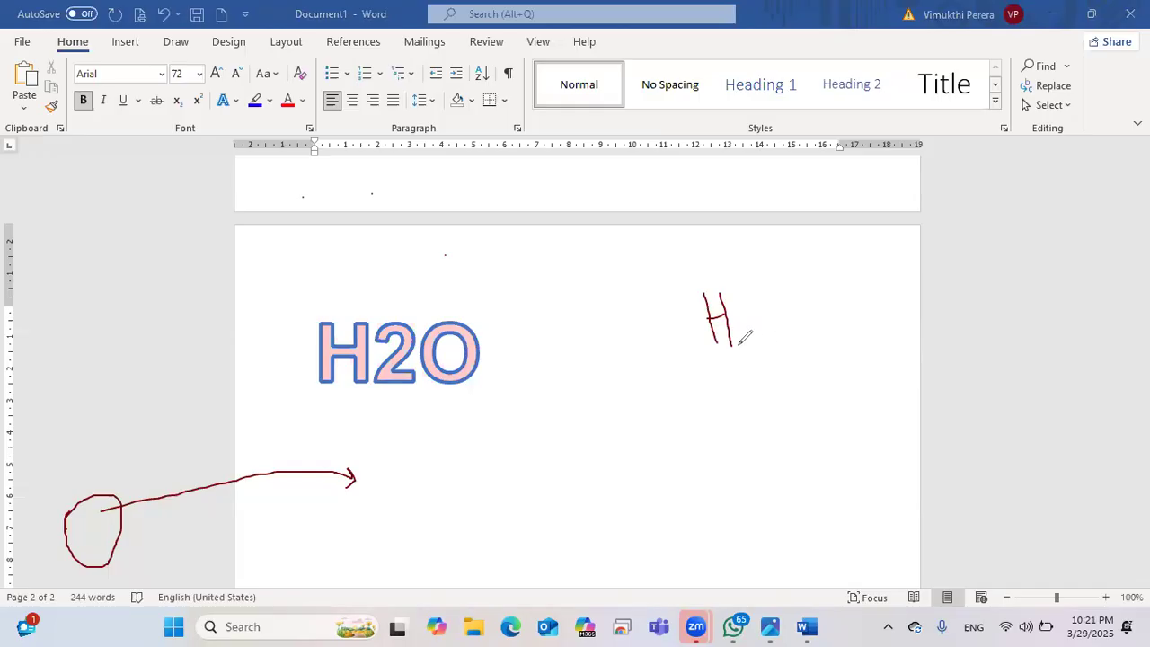
mouse_move(742, 340)
left_mouse_down()
mouse_move(754, 353)
mouse_move(768, 287)
mouse_move(778, 296)
mouse_move(760, 327)
left_mouse_up()
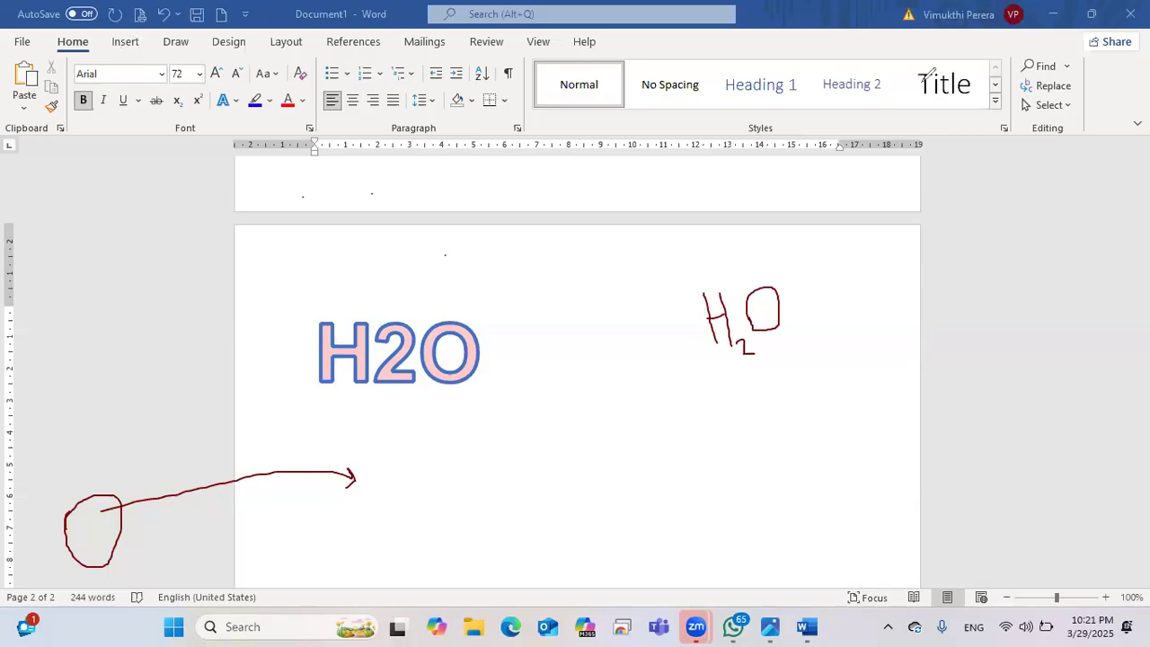
left_click(402, 352)
Step: Make the 2 in H2O subscript, briefly trying superscript before switching back
left_click_drag(403, 352, 390, 350)
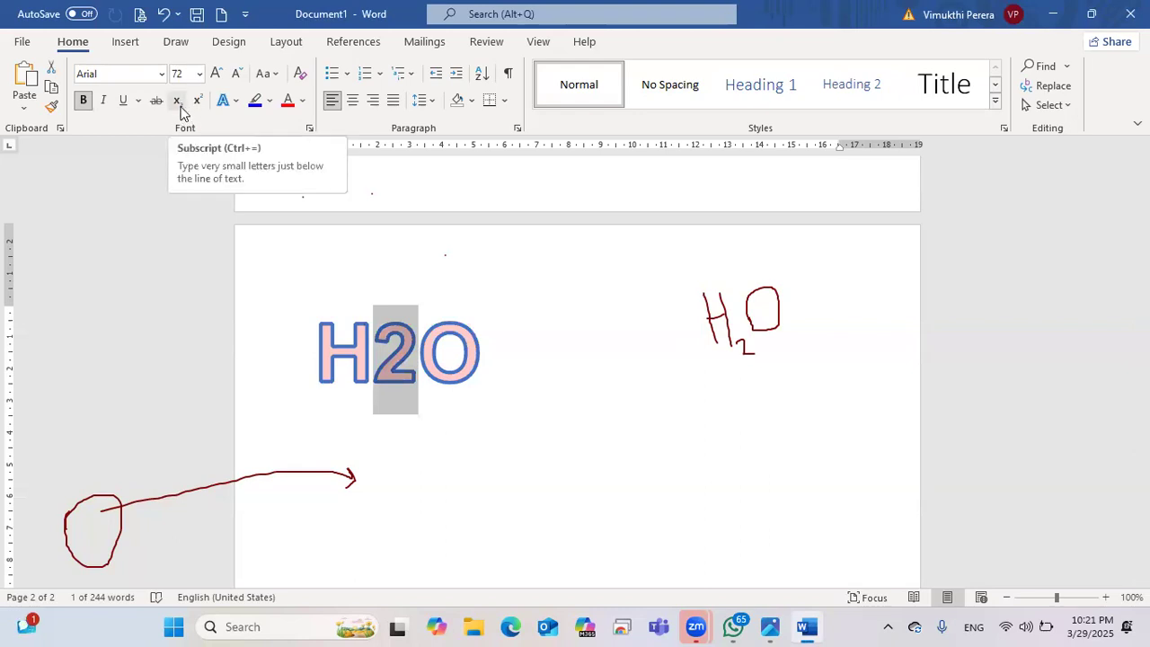
left_click(178, 100)
left_click(431, 424)
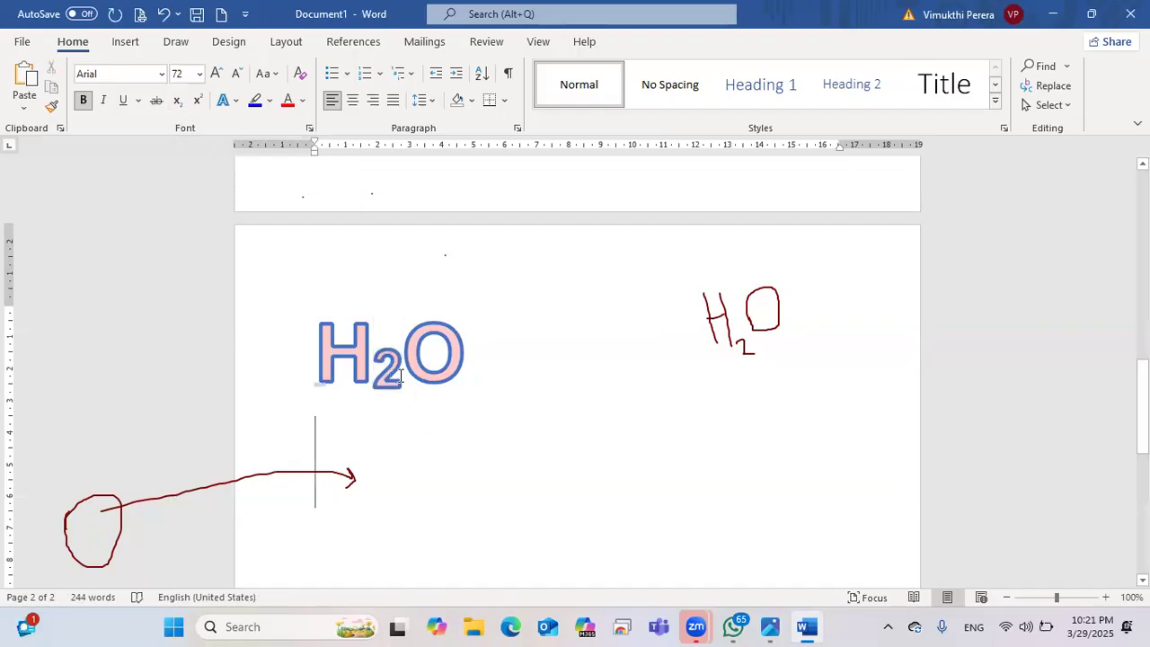
left_click_drag(400, 378, 373, 377)
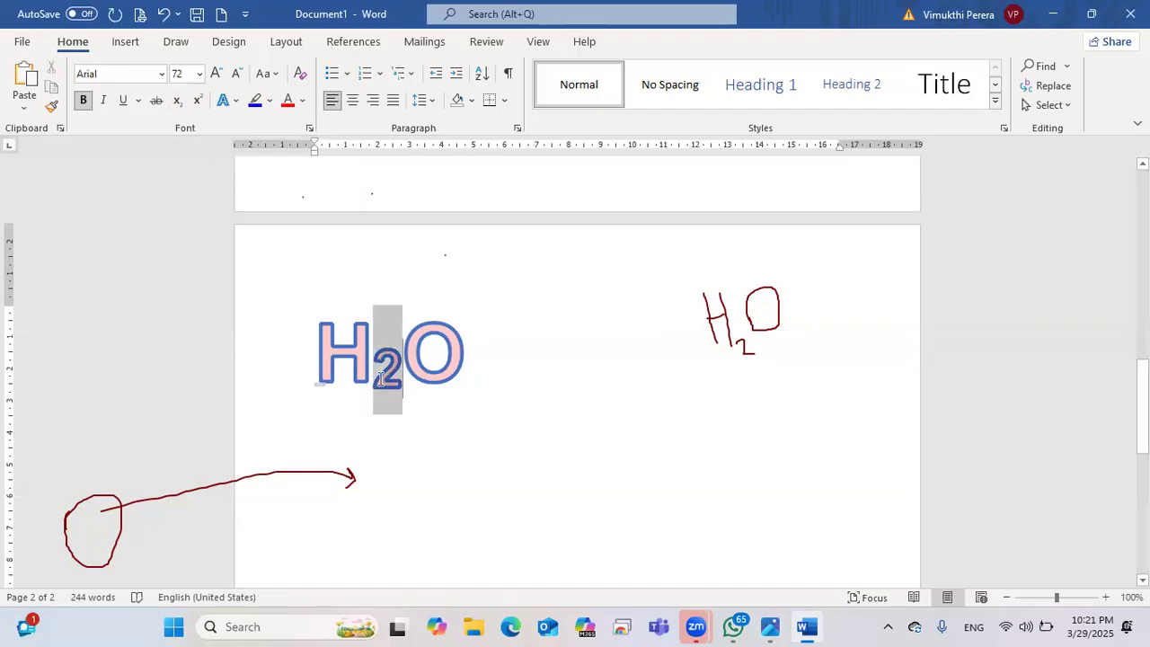
left_click(199, 101)
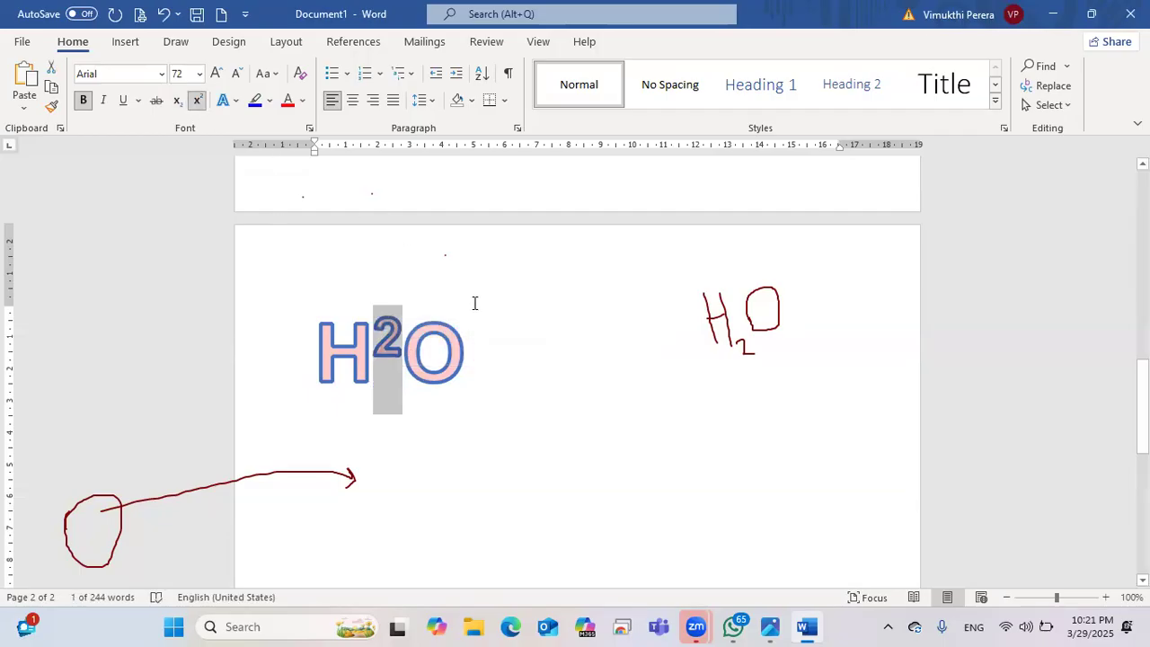
left_click(472, 375)
left_click_drag(373, 360, 403, 360)
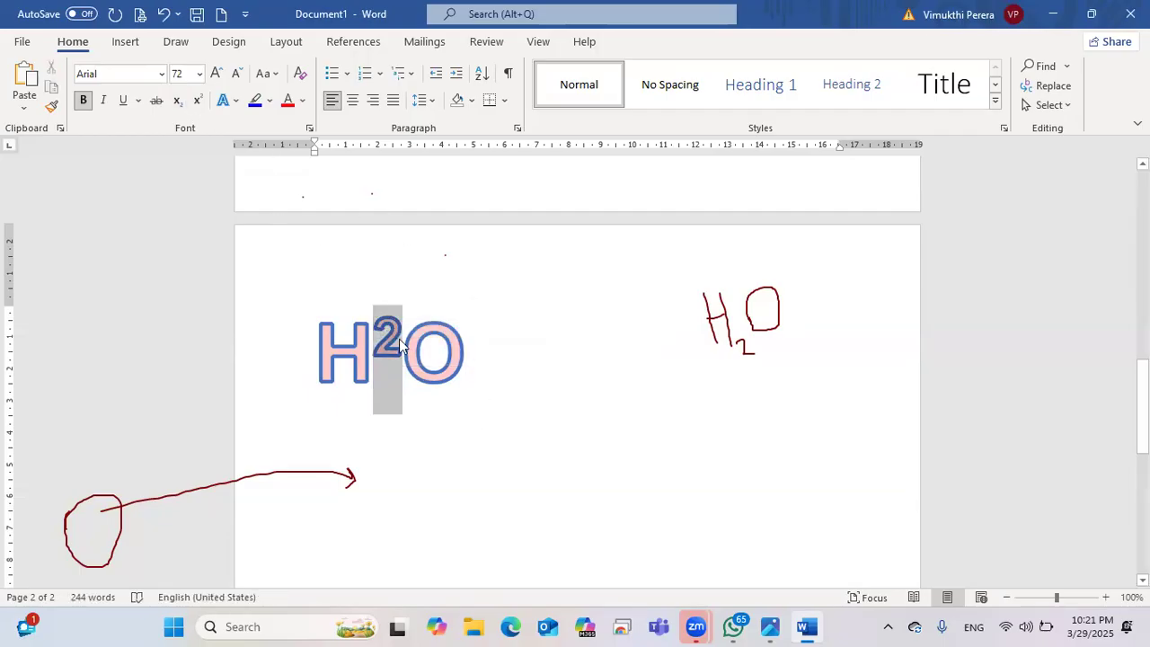
left_click(178, 101)
left_click(530, 377)
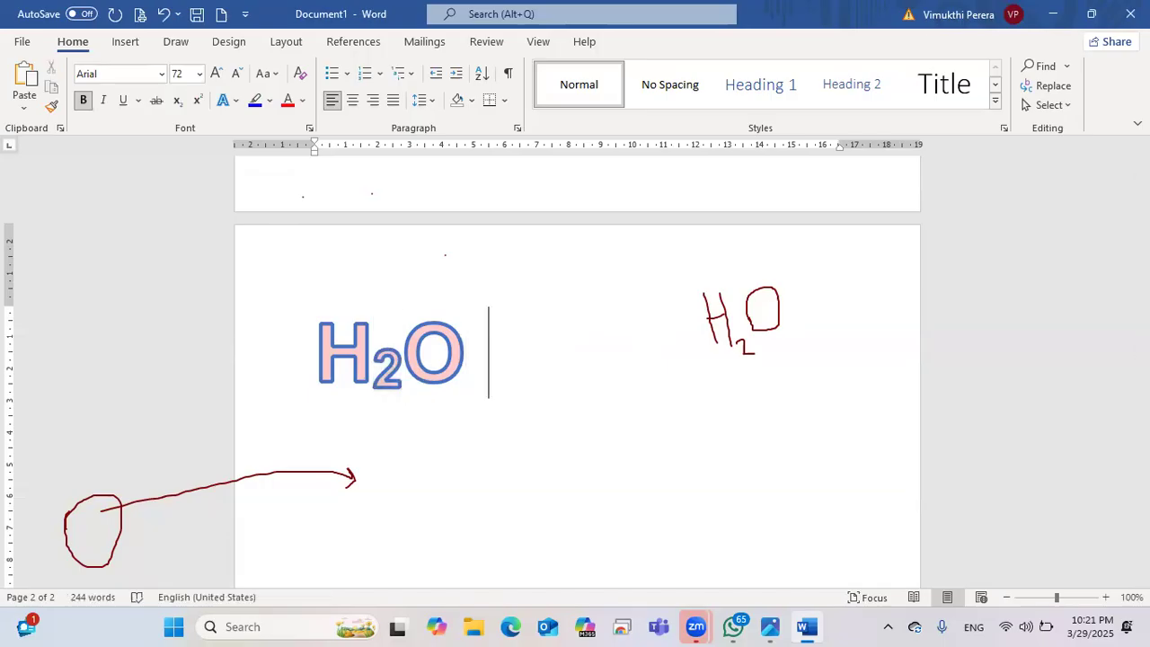
Step: Type 103 after H₂O and raise the final 3 to superscript
type("10")
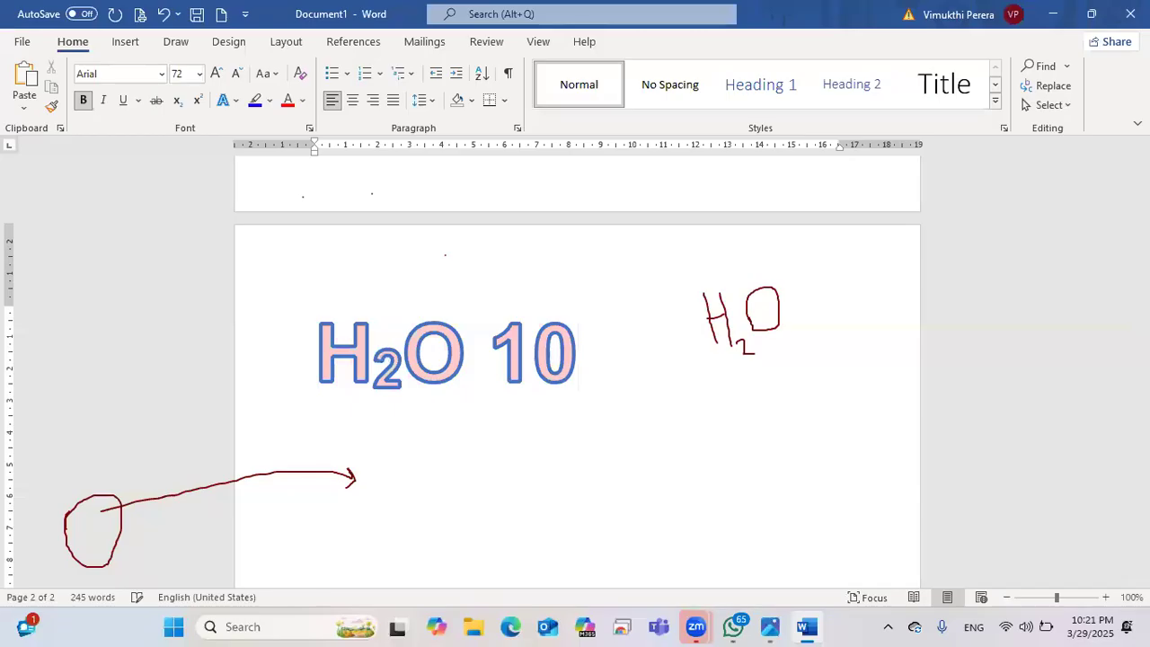
type("3")
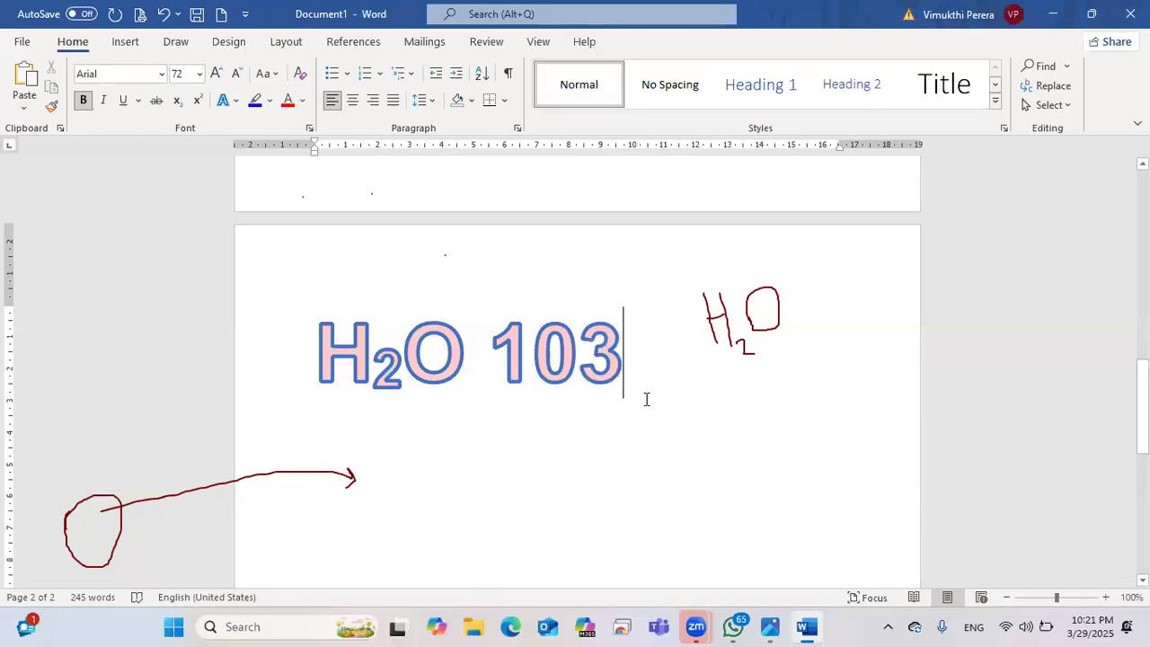
left_click_drag(579, 350, 606, 352)
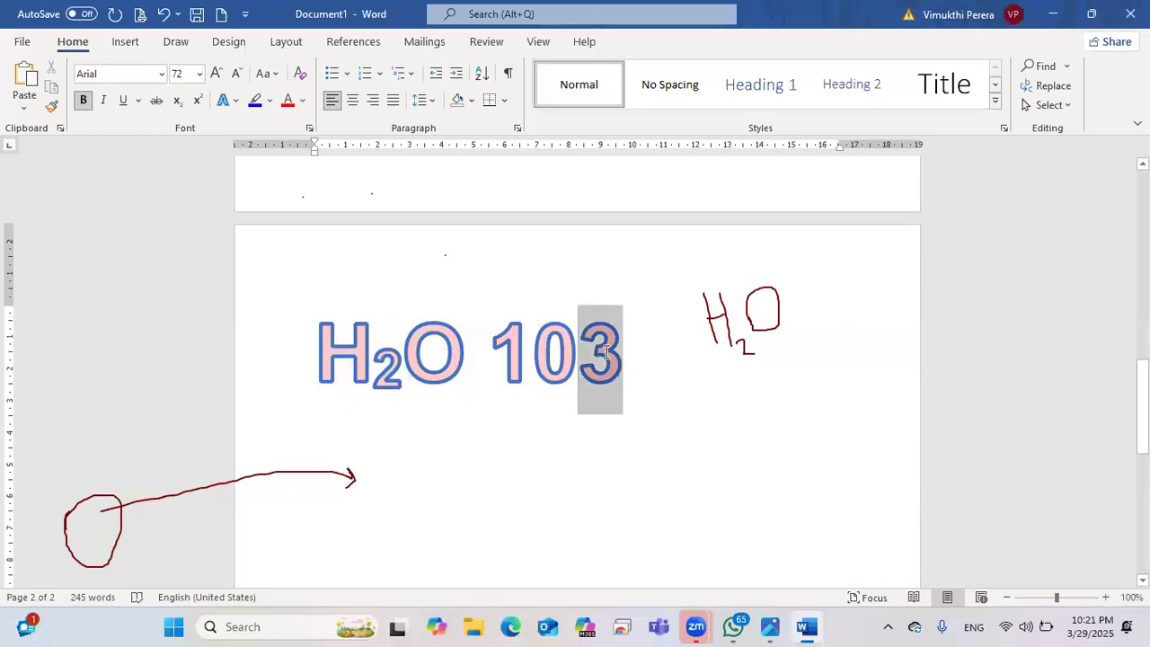
left_click(196, 99)
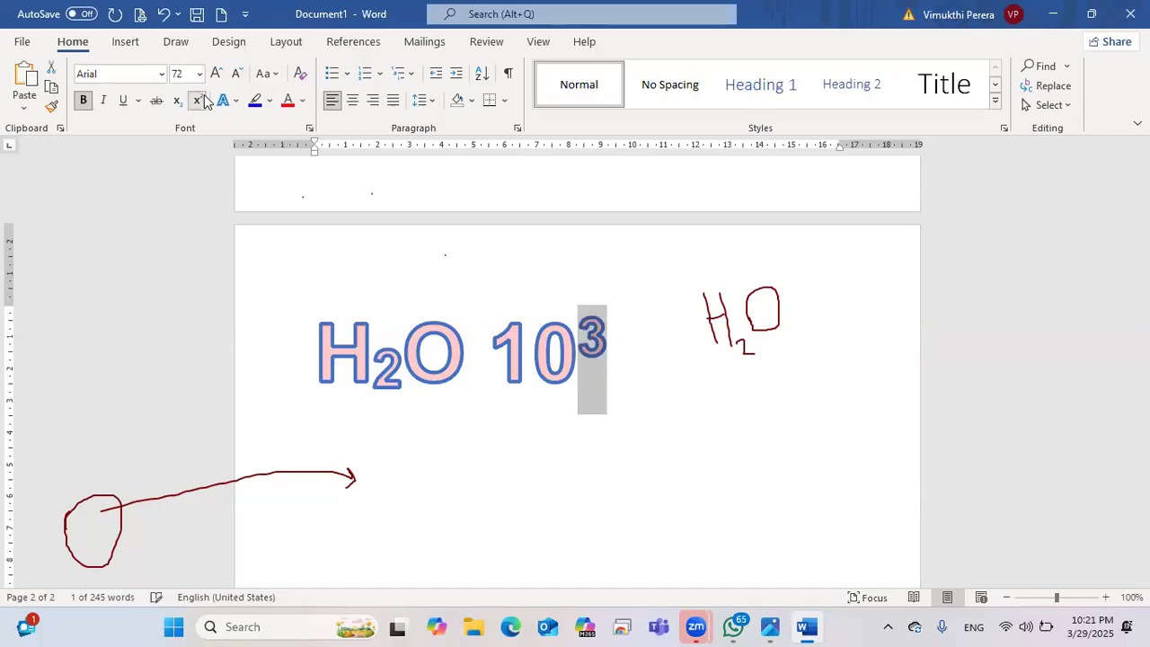
left_click(647, 385)
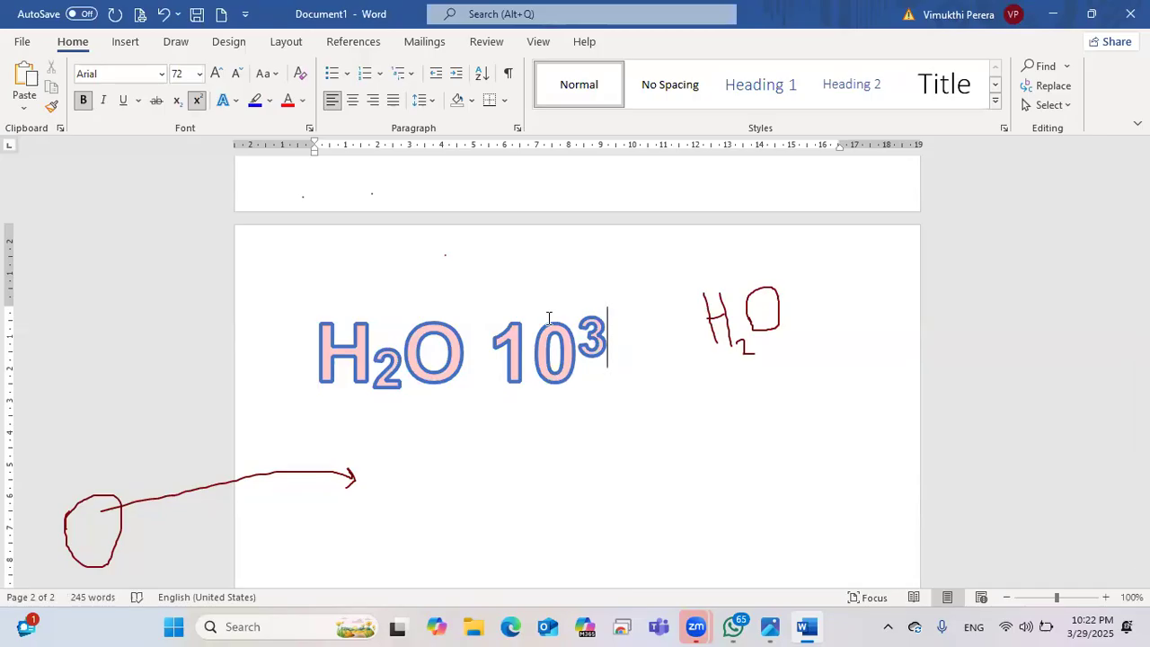
scroll(413, 398, "down", 3)
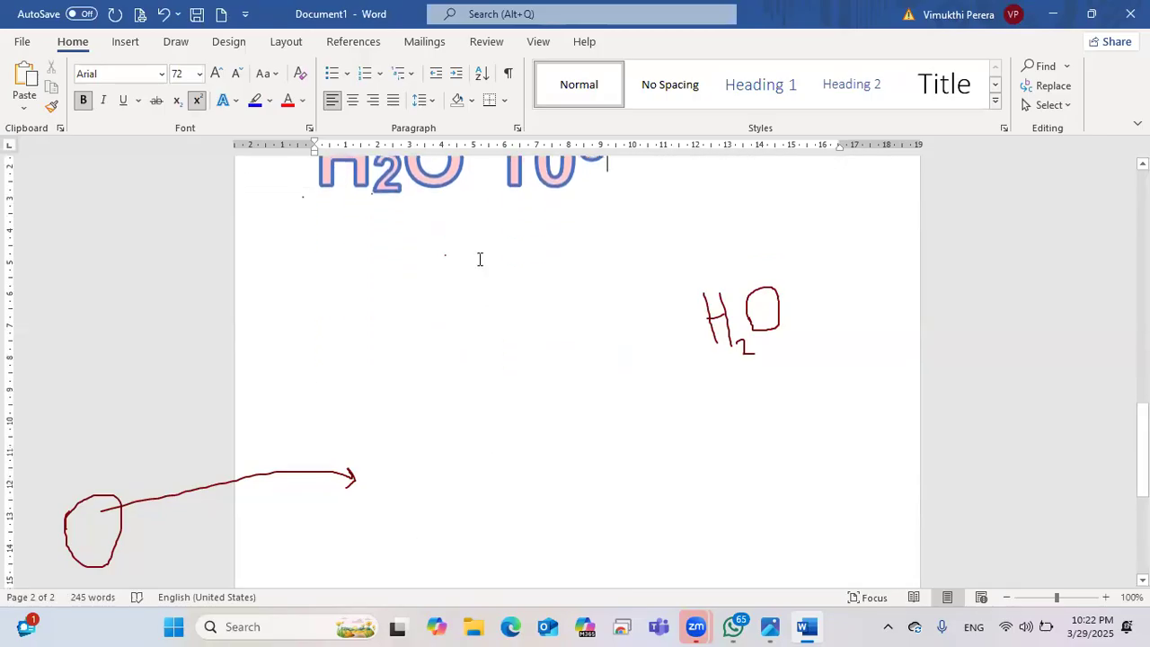
Step: On a new line below the H₂O example, type O2 and make the 2 subscript
left_click(445, 284)
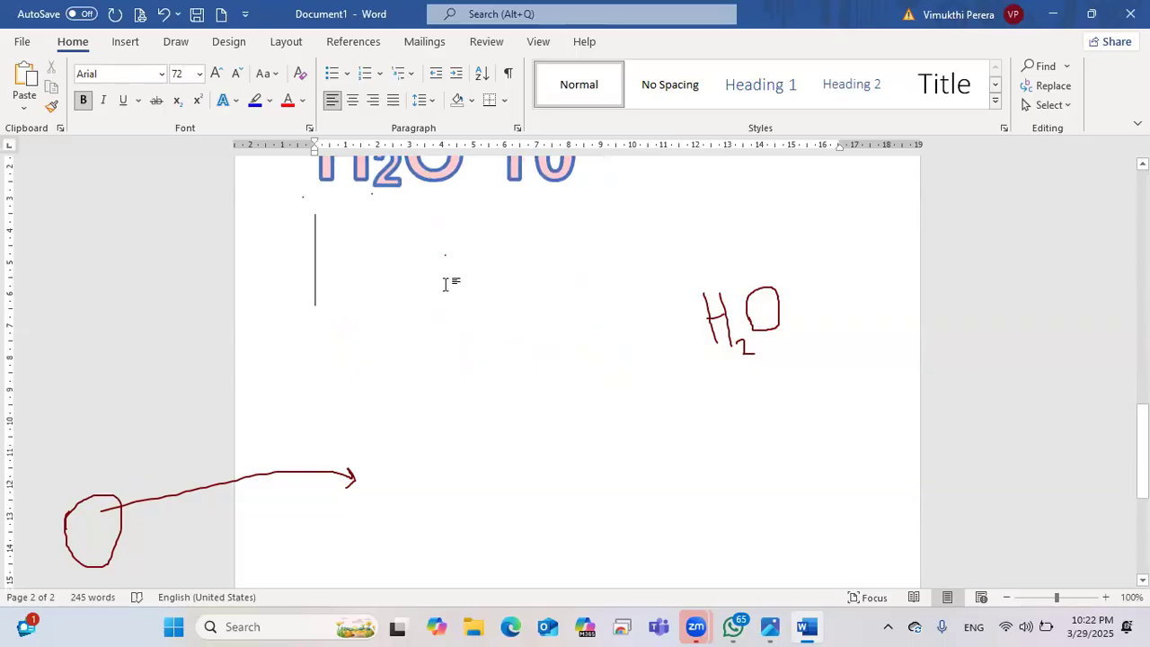
type("O")
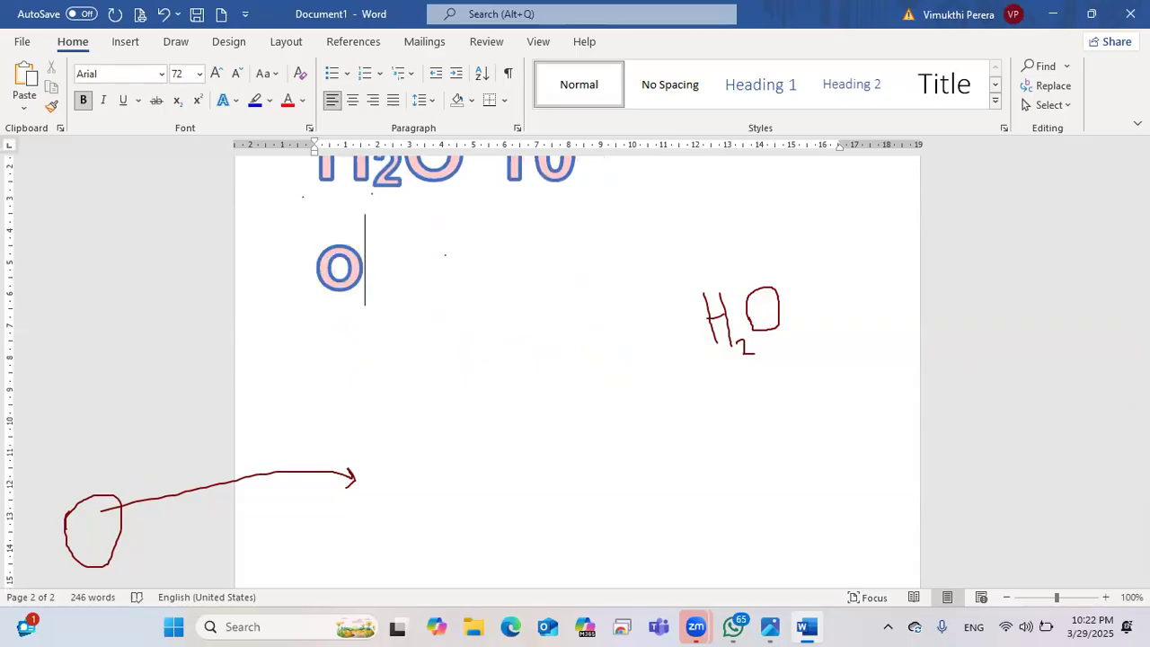
type("2")
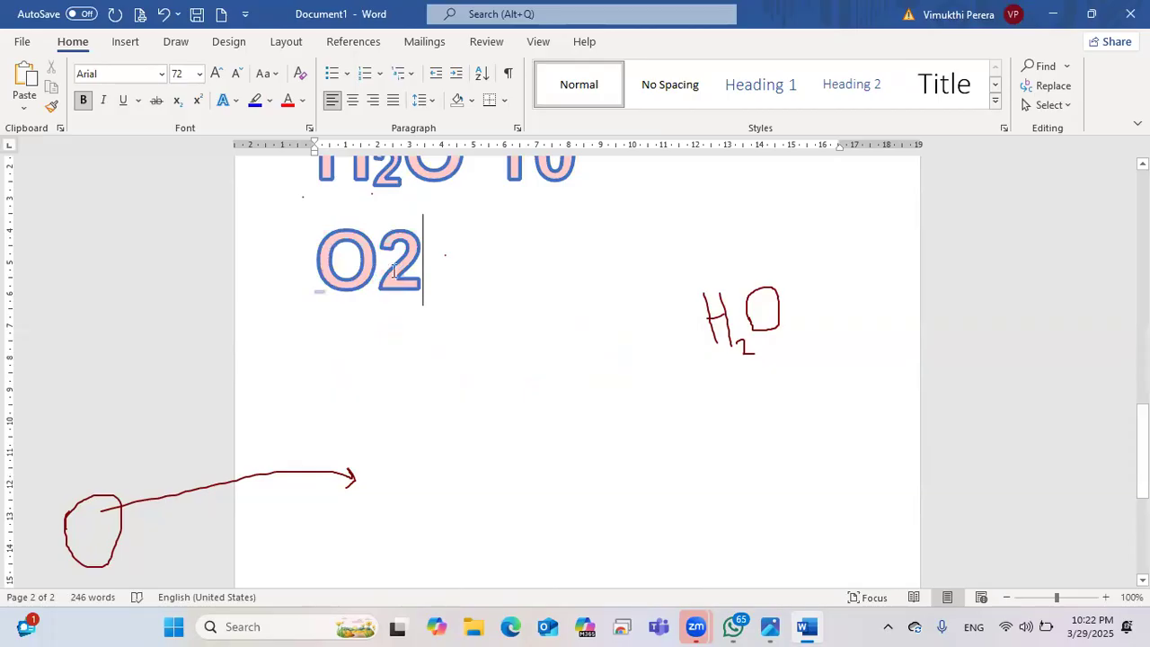
left_click_drag(393, 272, 424, 269)
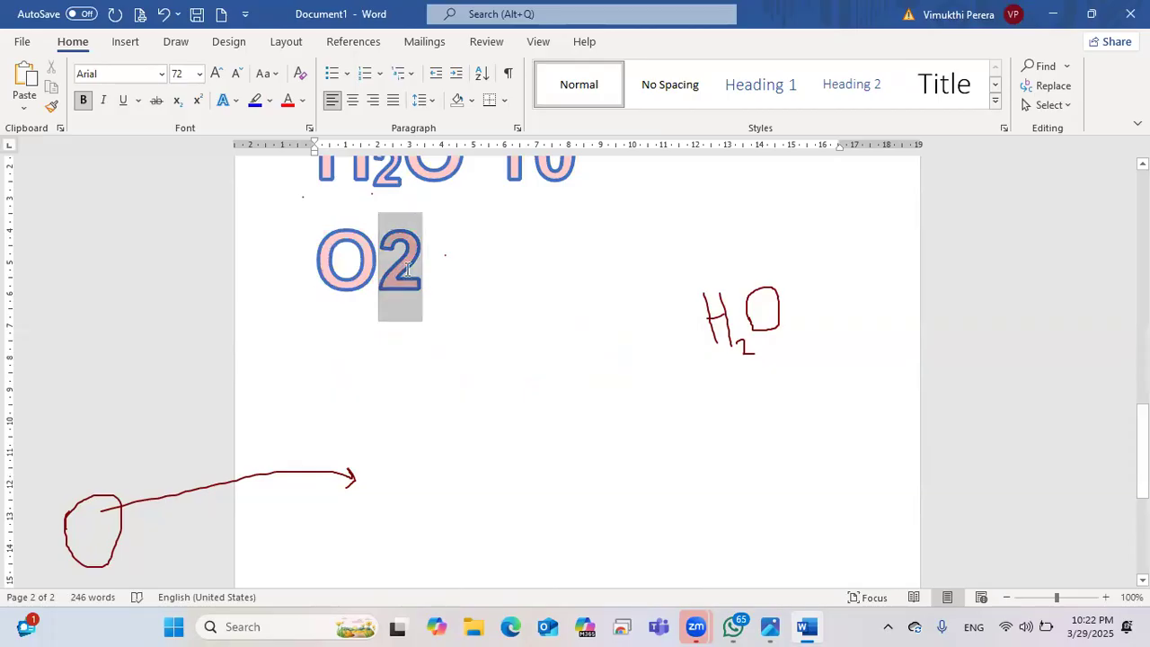
left_click(177, 101)
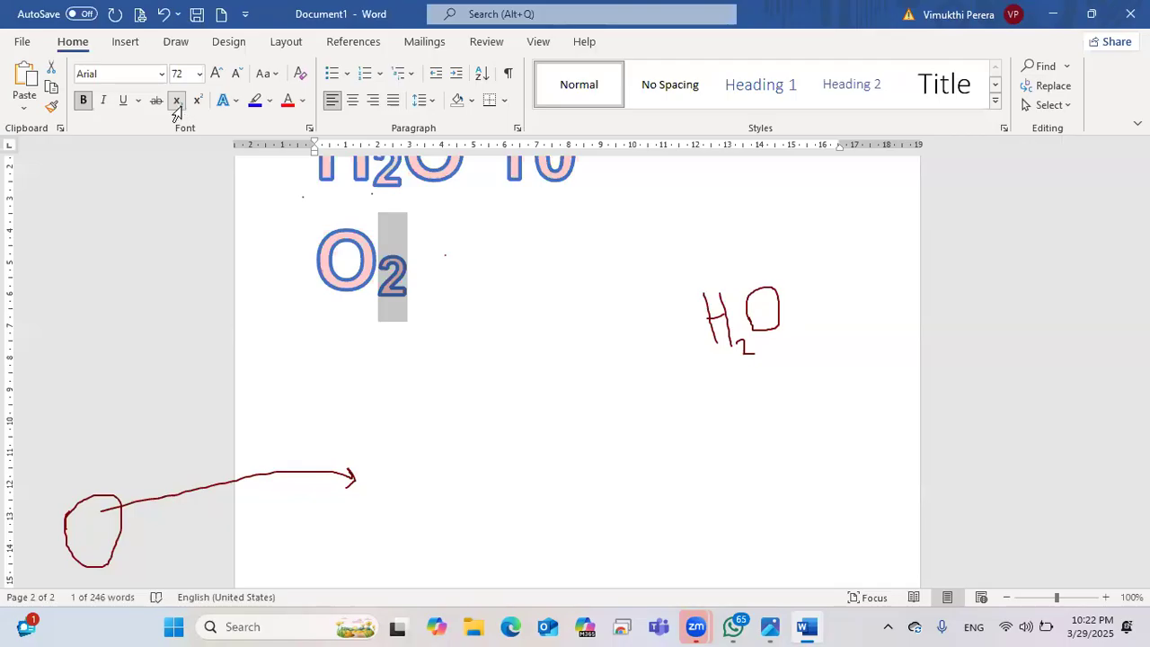
left_click(501, 307)
scroll(502, 306, "up", 2)
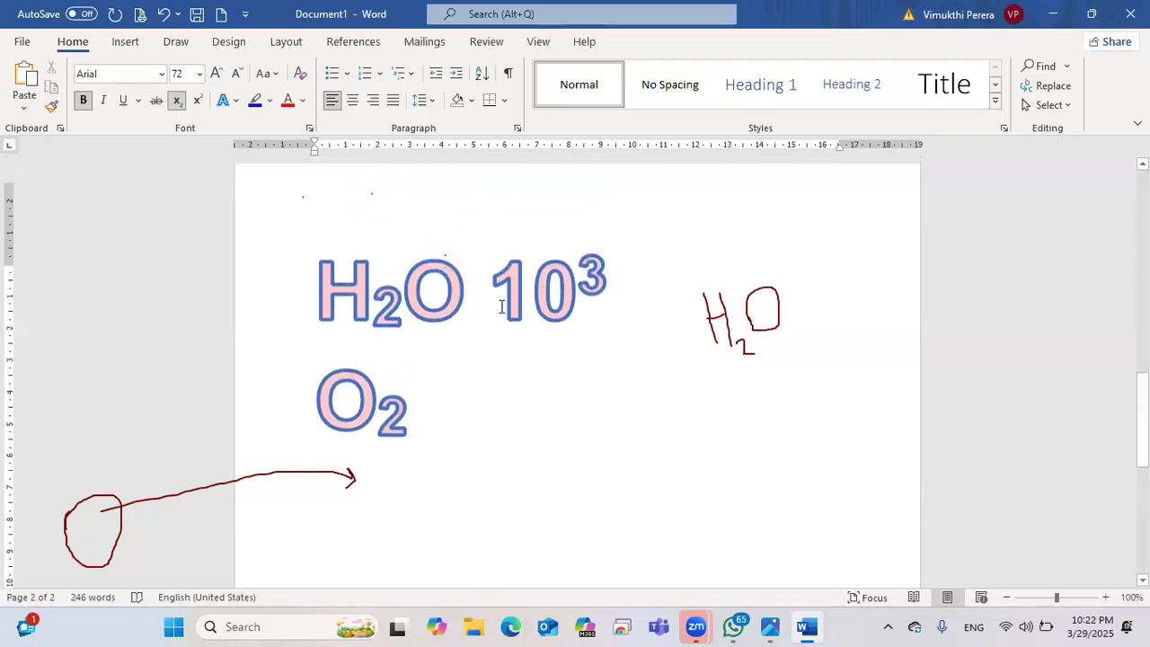
scroll(503, 307, "down", 2)
scroll(501, 307, "down", 3)
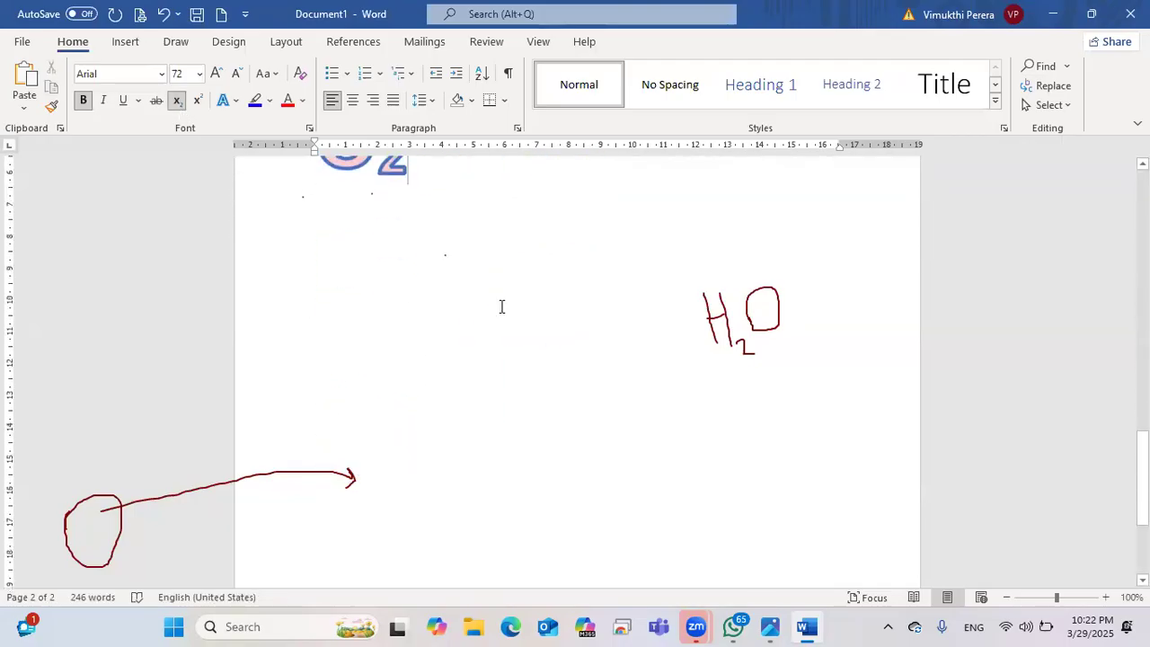
scroll(501, 306, "up", 3)
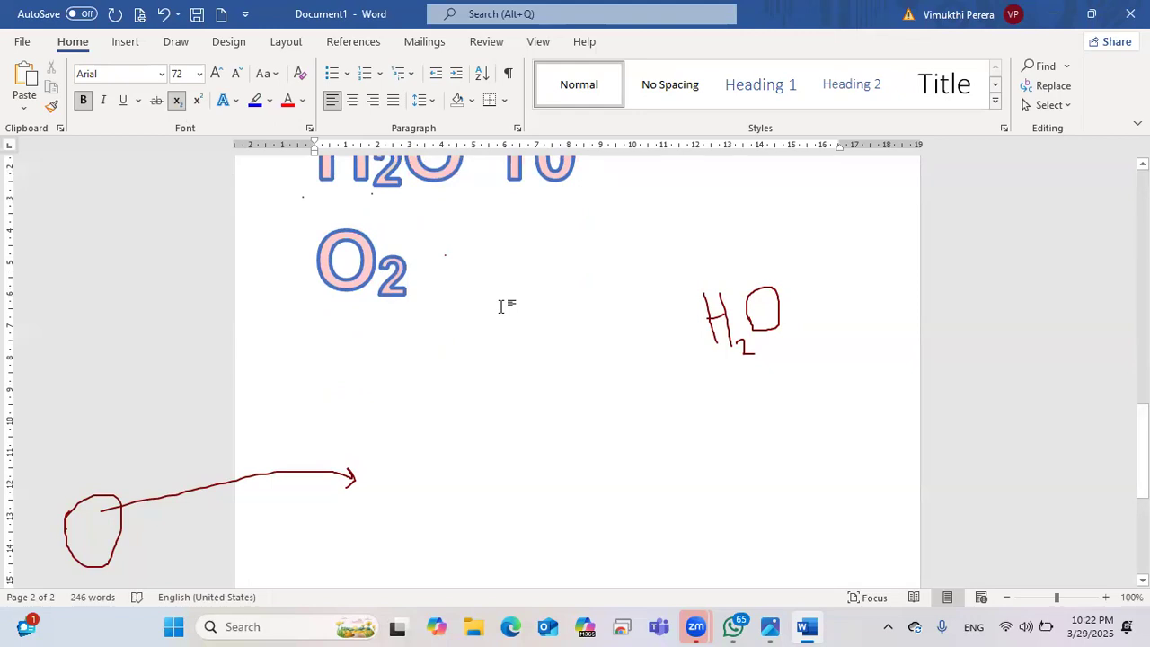
Step: Delete the subscript 2, type 5th, and raise 'th' to superscript
key("BackSpace")
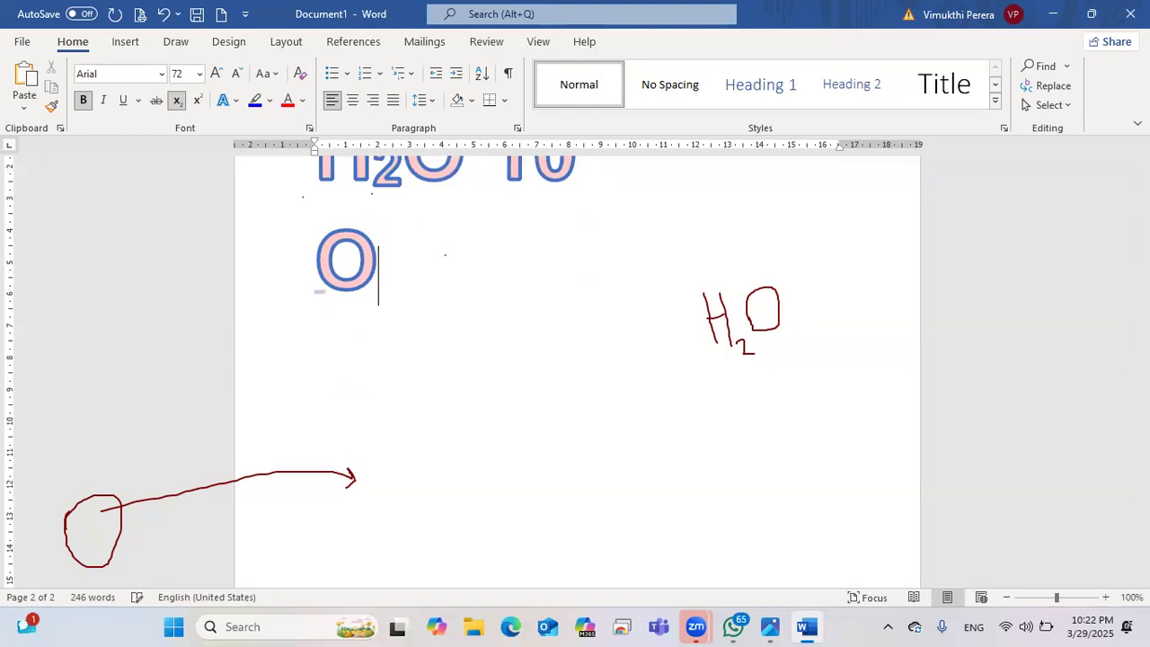
key("ctrl+equal")
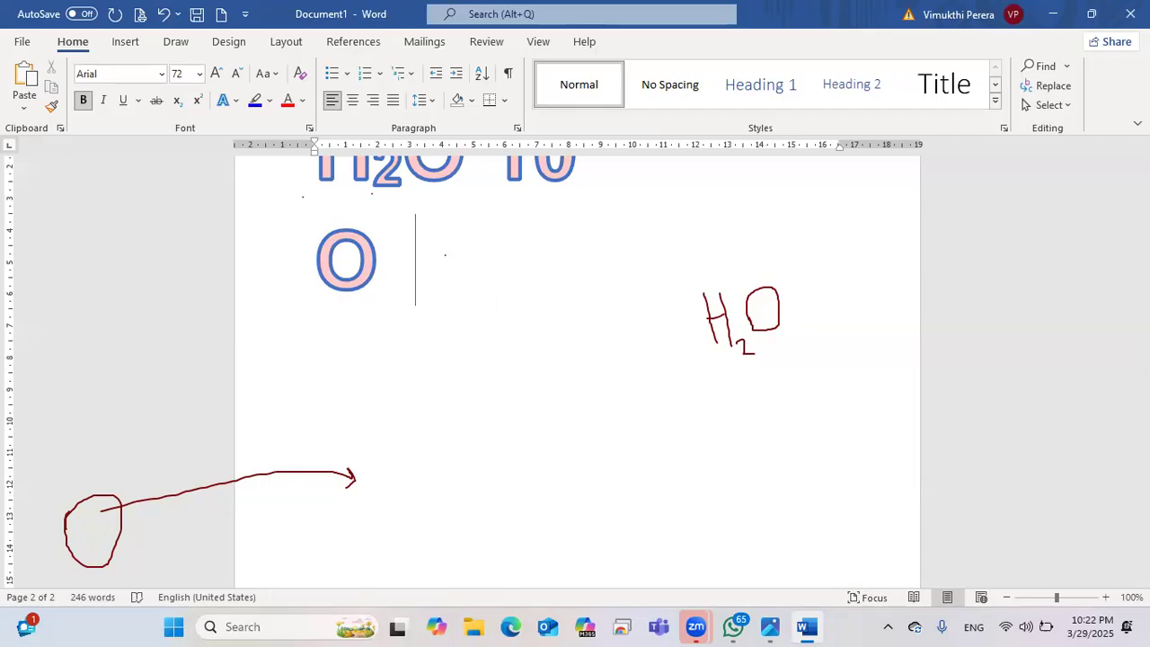
type("5th")
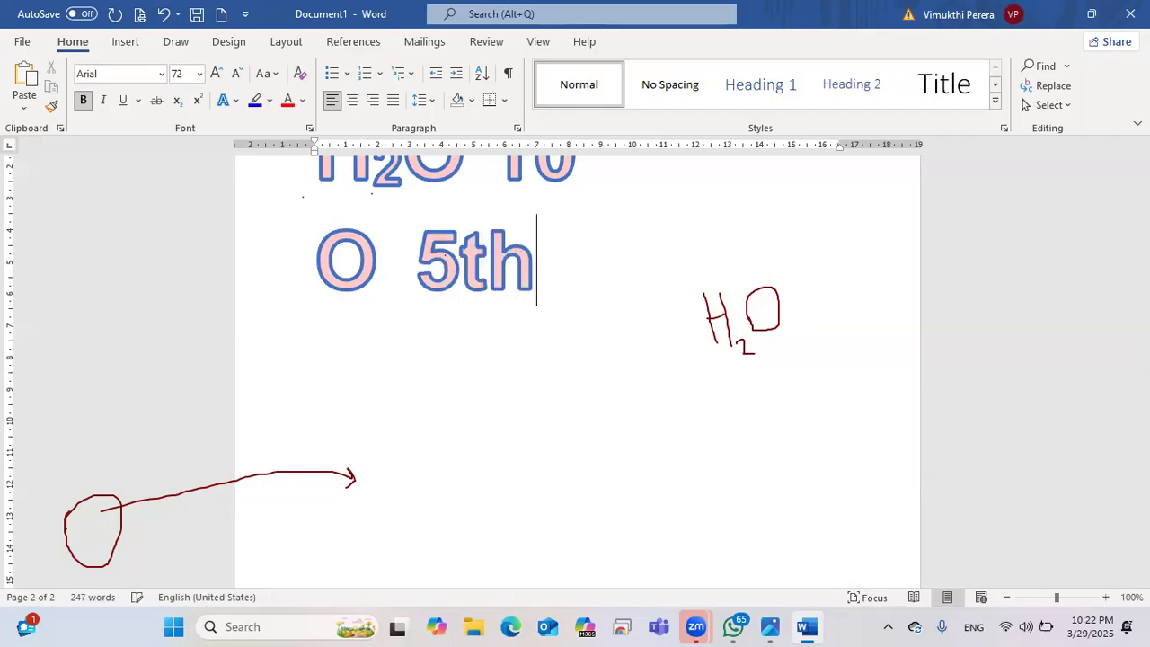
left_click_drag(461, 262, 522, 256)
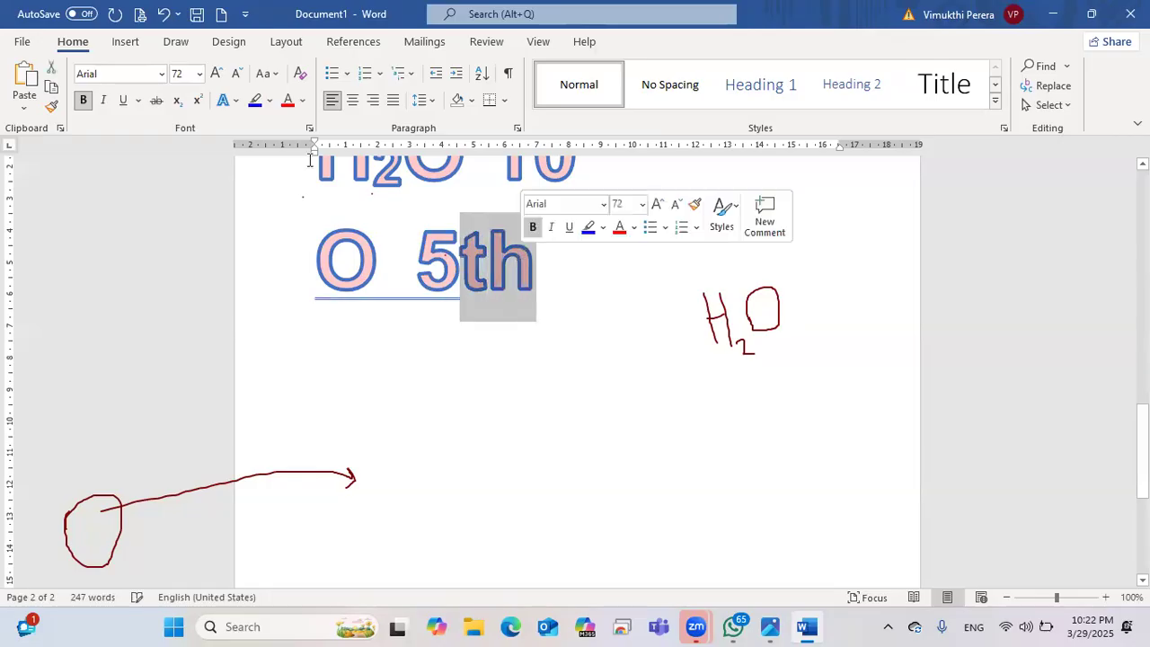
left_click(197, 100)
left_click(588, 340)
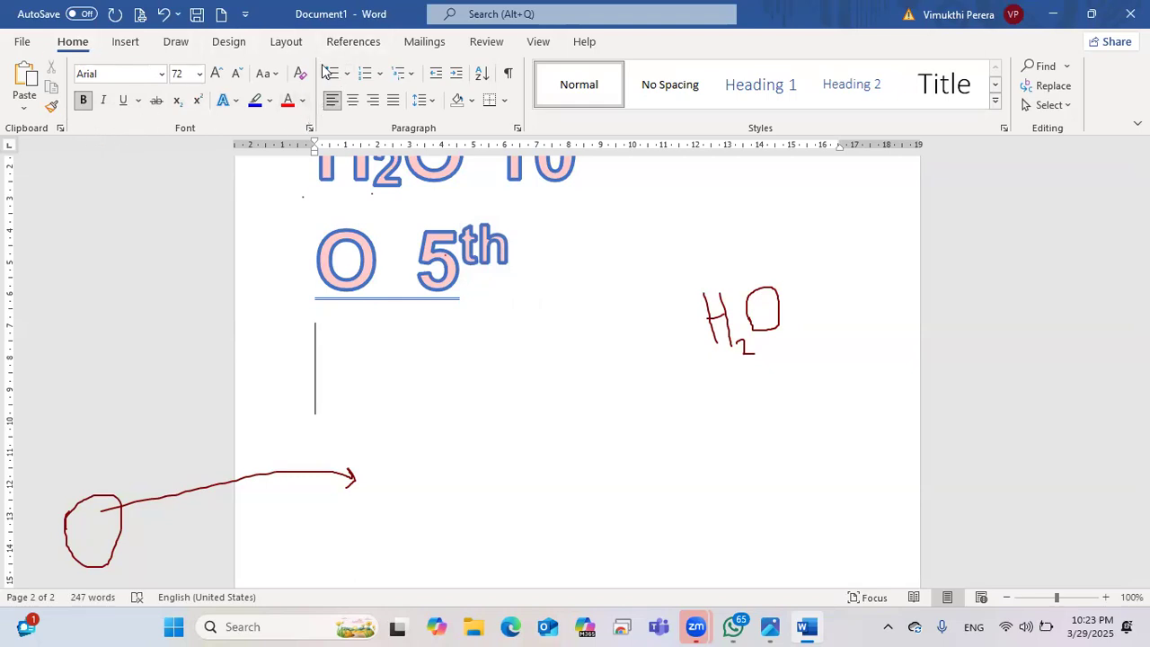
Step: Scroll back to the top of page 1 and erase the hand-drawn ink marks there
left_click(79, 102)
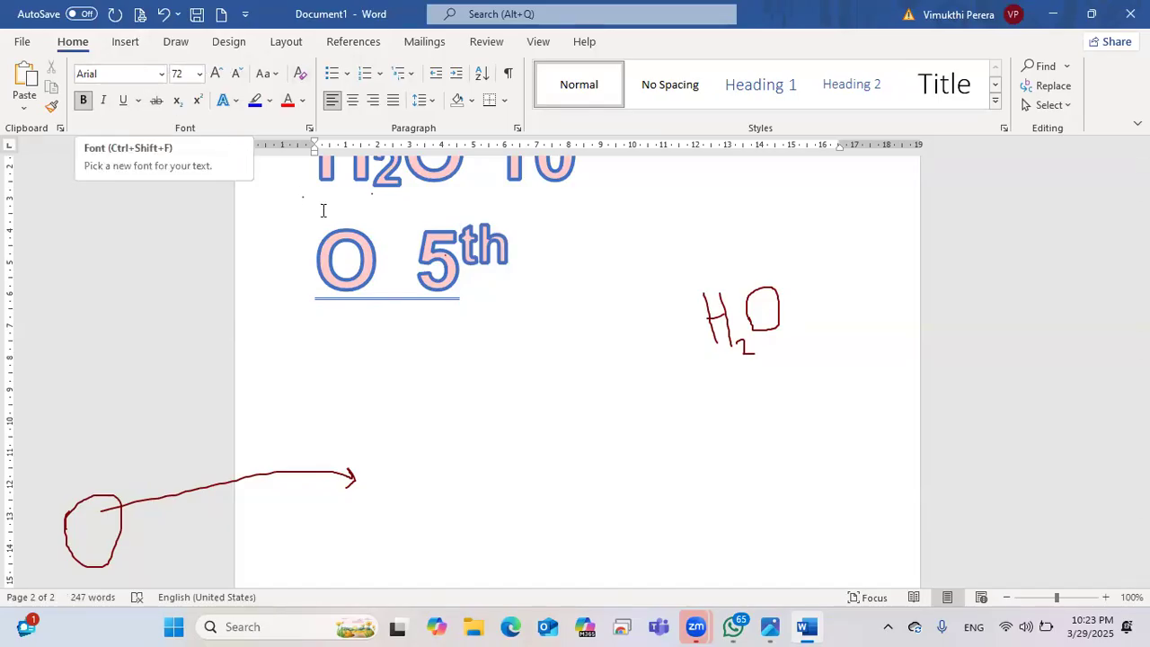
scroll(669, 310, "up", 15)
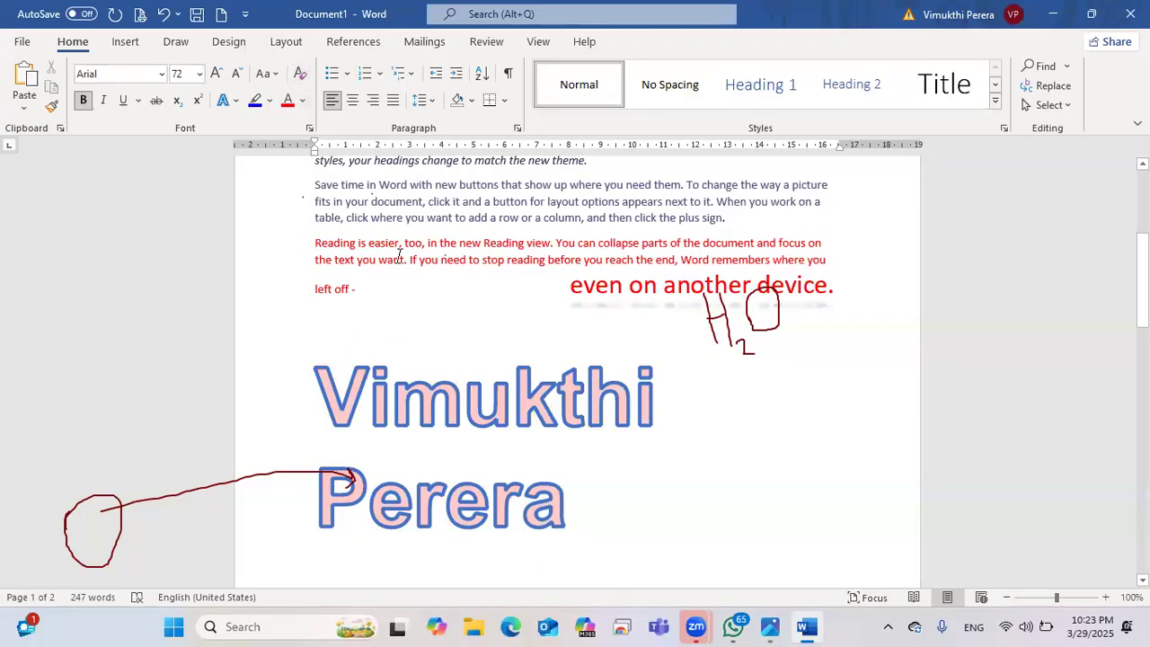
scroll(400, 256, "up", 5)
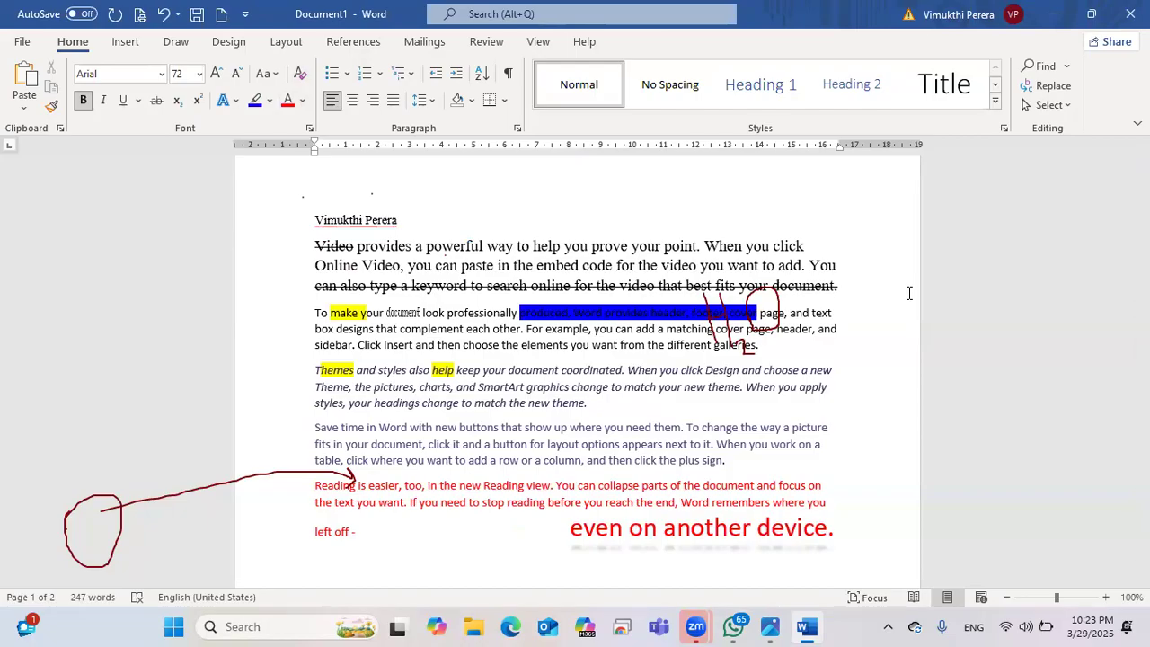
left_click(750, 357)
mouse_move(318, 455)
left_mouse_down()
mouse_move(134, 507)
mouse_move(140, 543)
mouse_move(376, 456)
mouse_move(426, 420)
left_mouse_up()
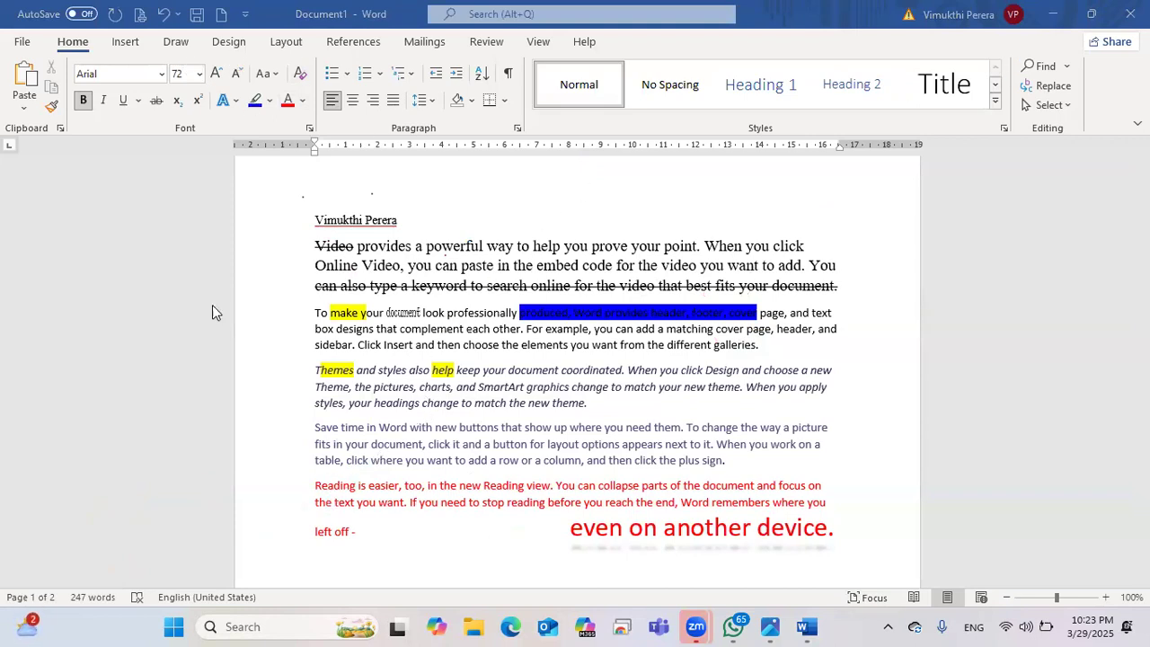
left_click(325, 223)
Step: Clear formatting from the name line, first paragraph and the 'To make' paragraph
left_click_drag(520, 284, 845, 328)
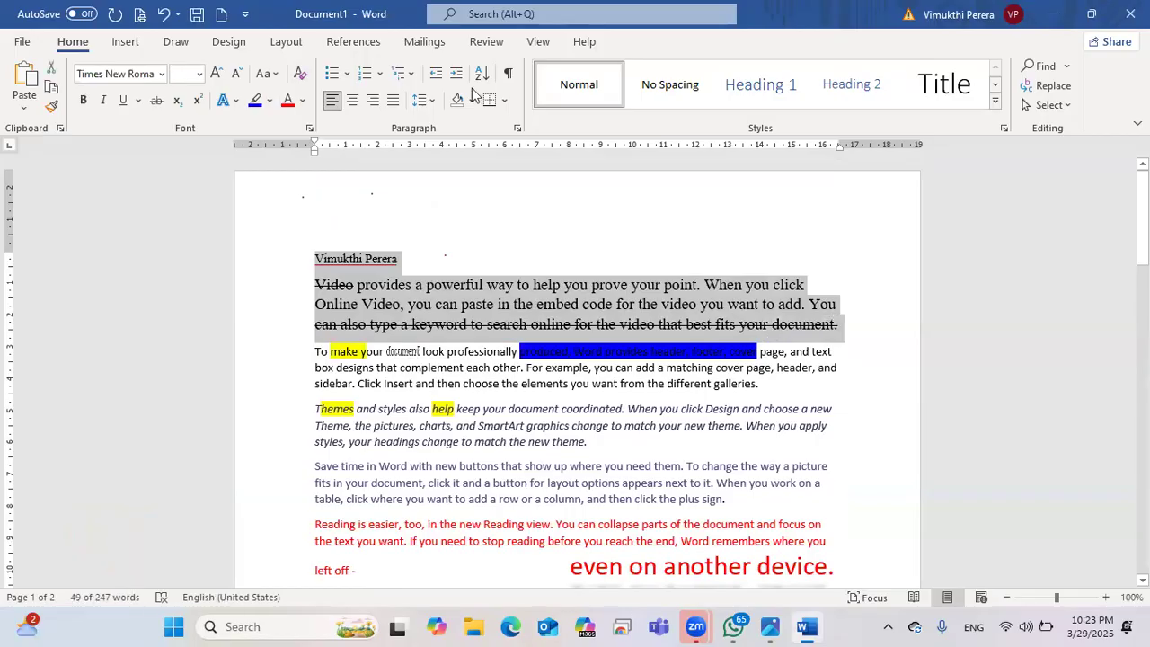
left_click(302, 73)
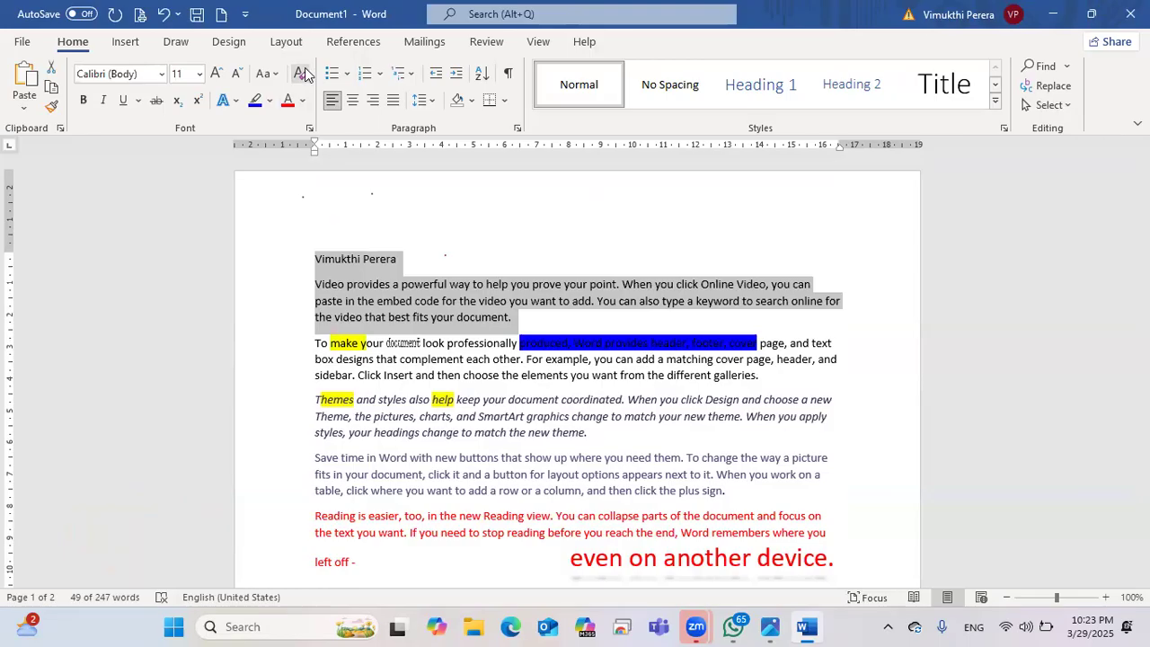
left_click(520, 313)
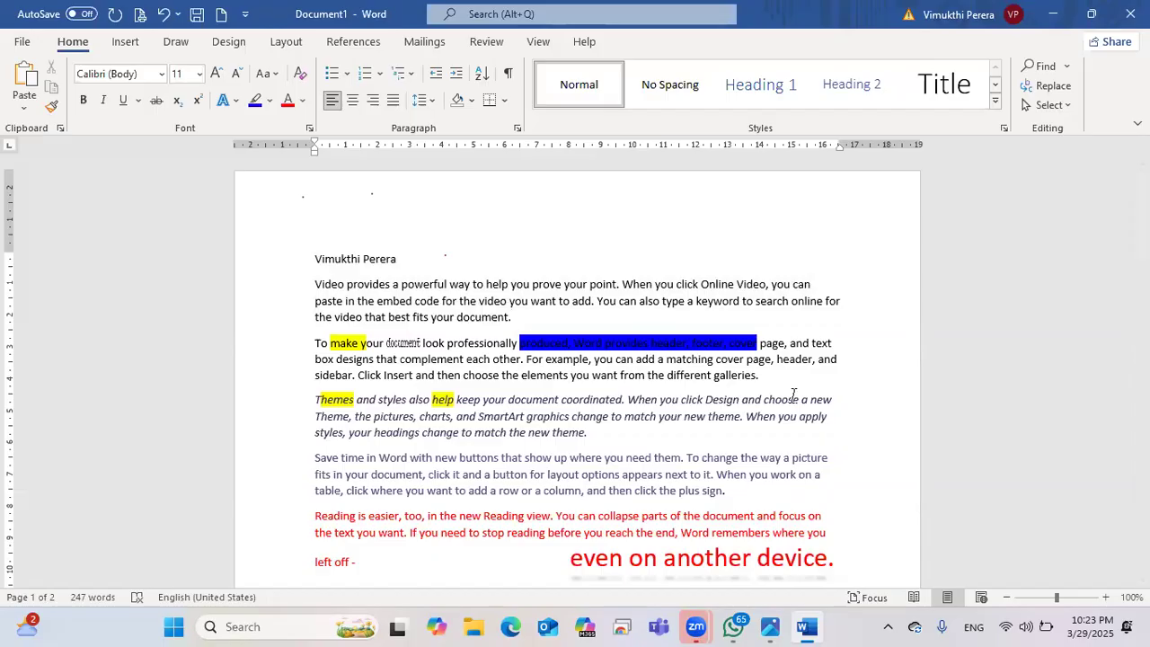
left_click_drag(760, 378, 316, 341)
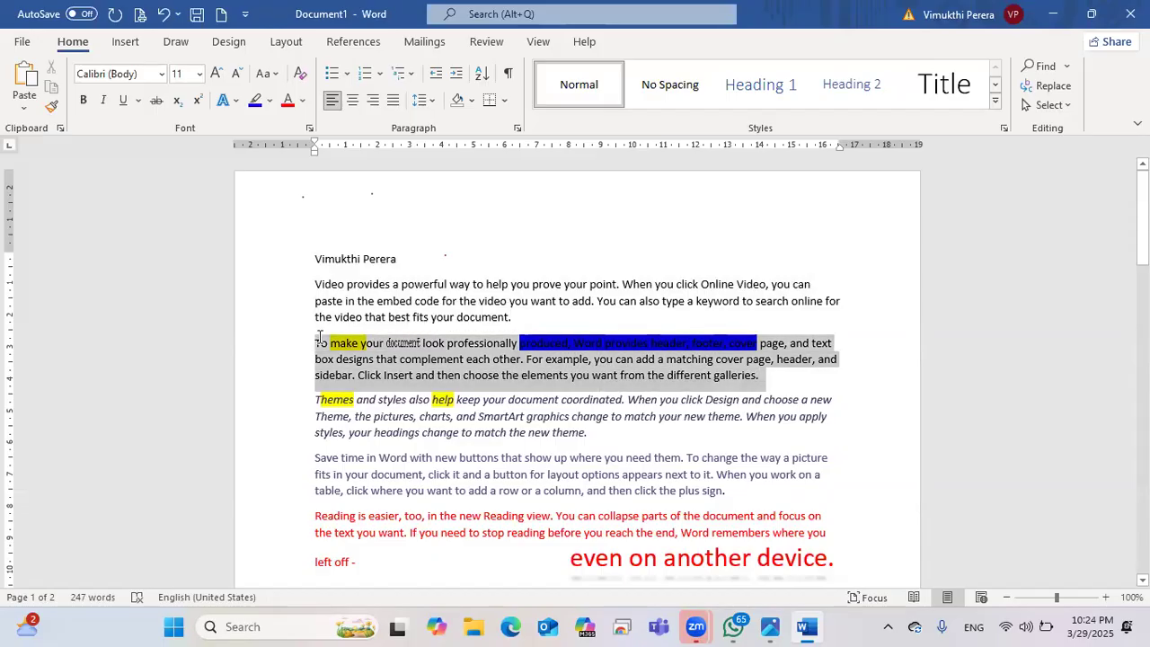
left_click(300, 77)
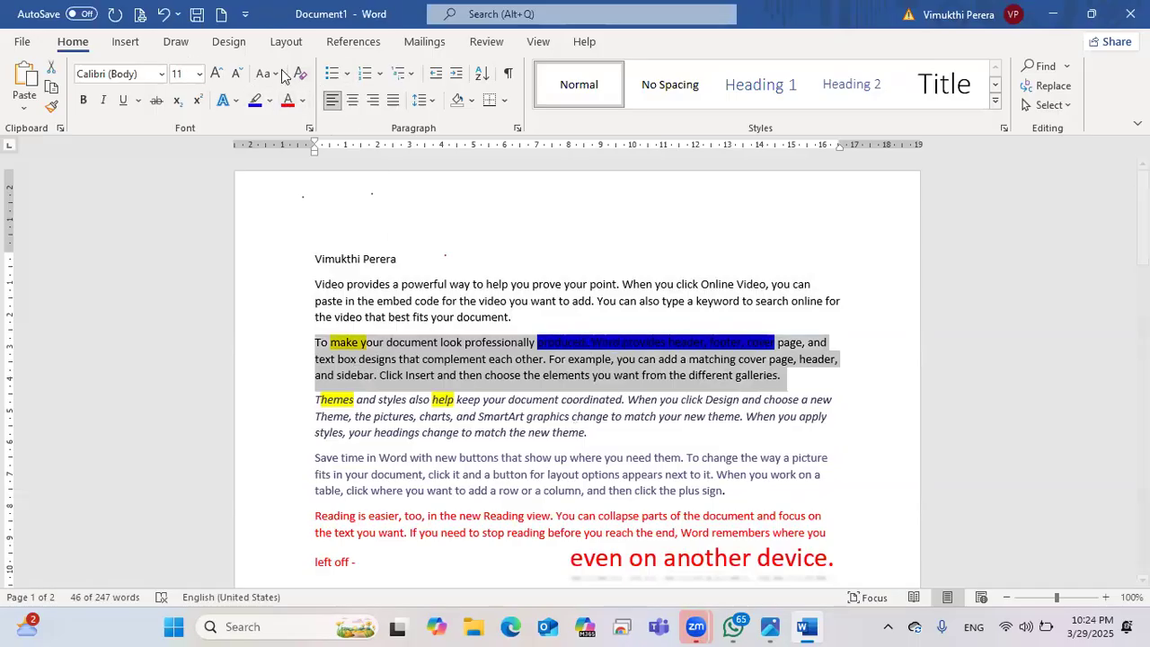
left_click(588, 359)
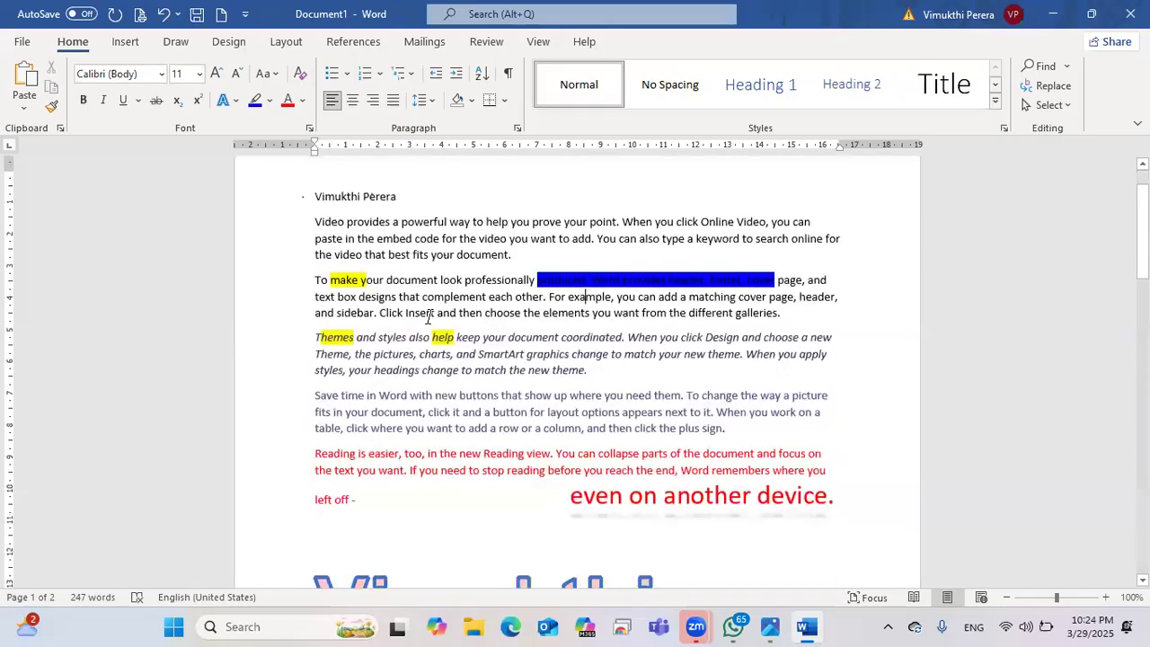
Step: Clear the italic formatting from the 'Themes and styles' paragraph
scroll(427, 317, "down", 4)
scroll(430, 318, "up", 2)
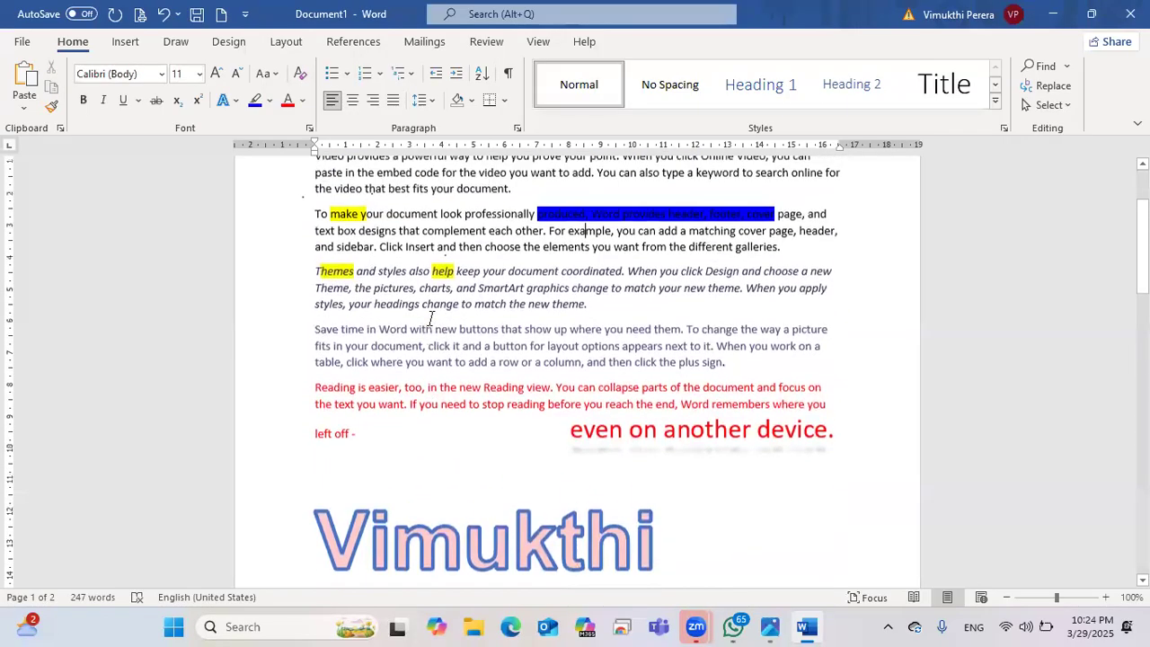
scroll(639, 359, "down", 1)
scroll(639, 358, "up", 2)
key("ctrl+Down")
key("ctrl+shift+Down")
left_click(300, 73)
key("Up")
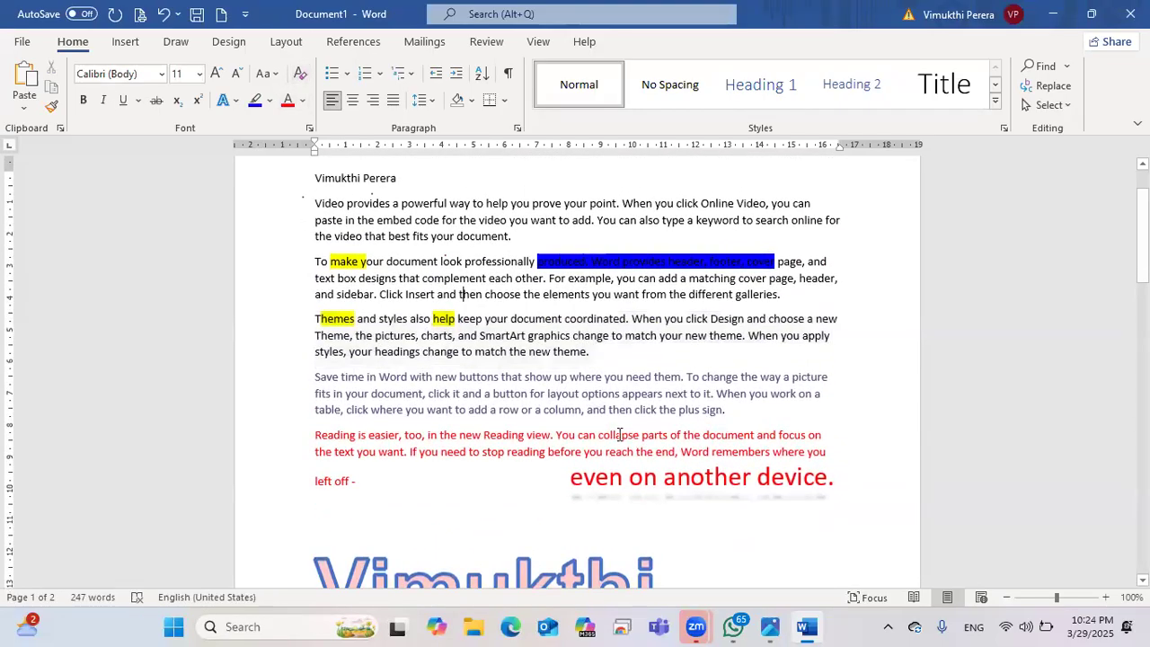
Step: Select the 'Video provides' paragraph, then reselect the name on the first line
scroll(557, 360, "down", 2)
scroll(395, 301, "up", 2)
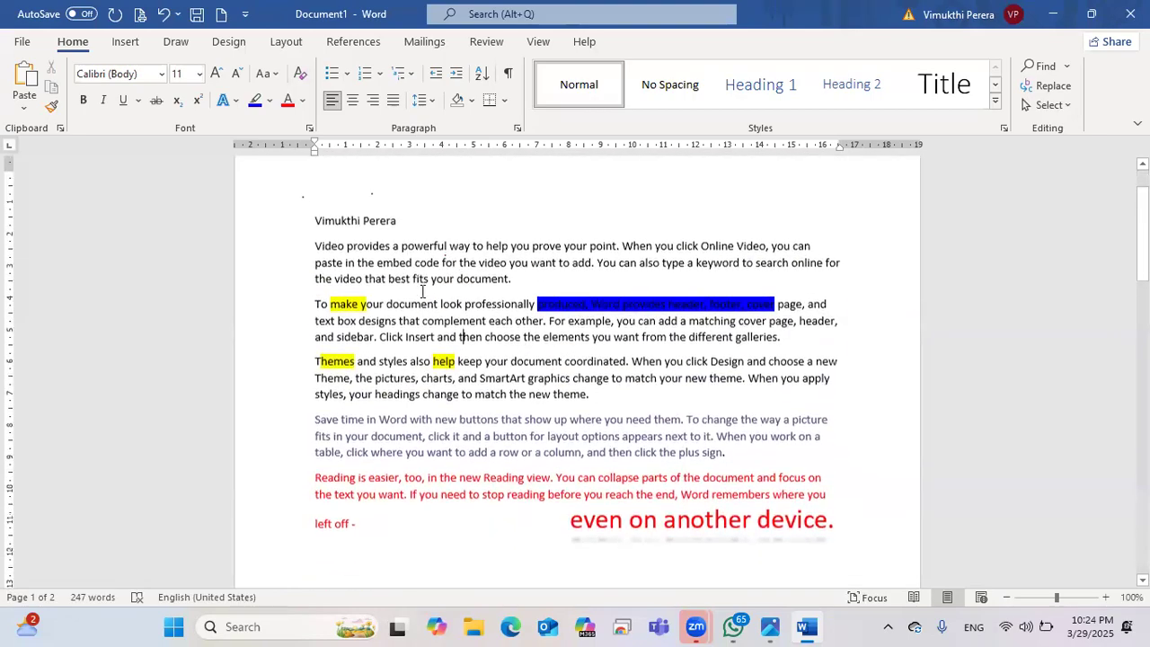
triple_click(455, 241)
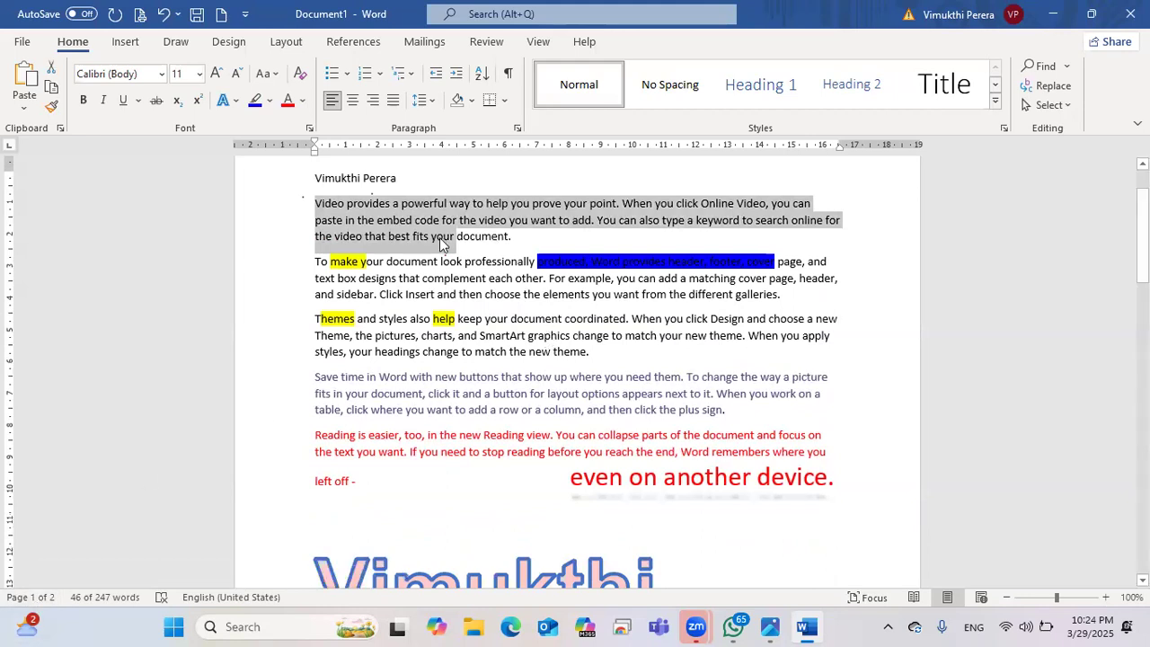
left_click(316, 220)
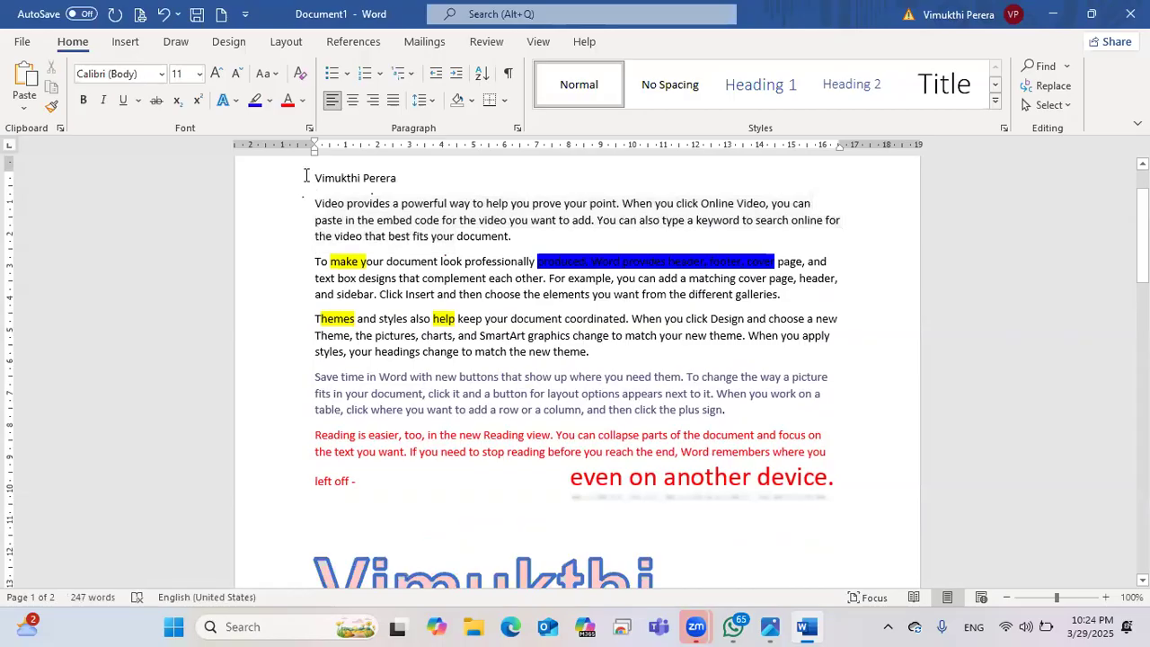
left_click_drag(314, 178, 404, 195)
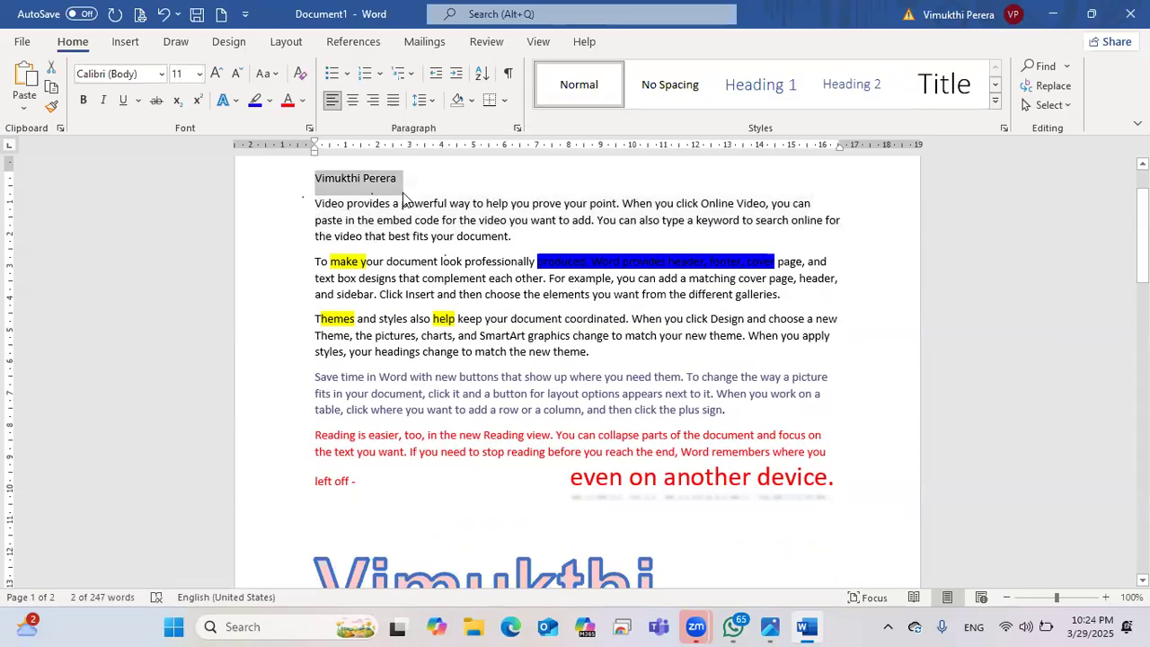
Step: Circle Ctrl and draw an arrow to A on the keyboard photo, then minimize Photos
key("ctrl+a")
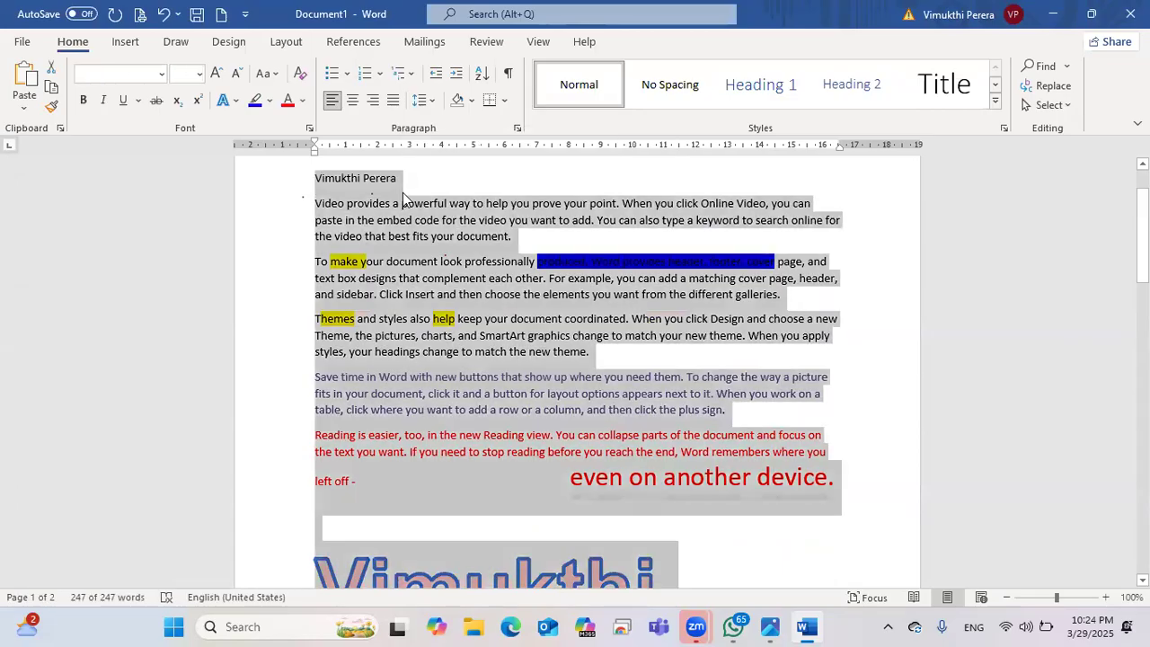
left_click(771, 626)
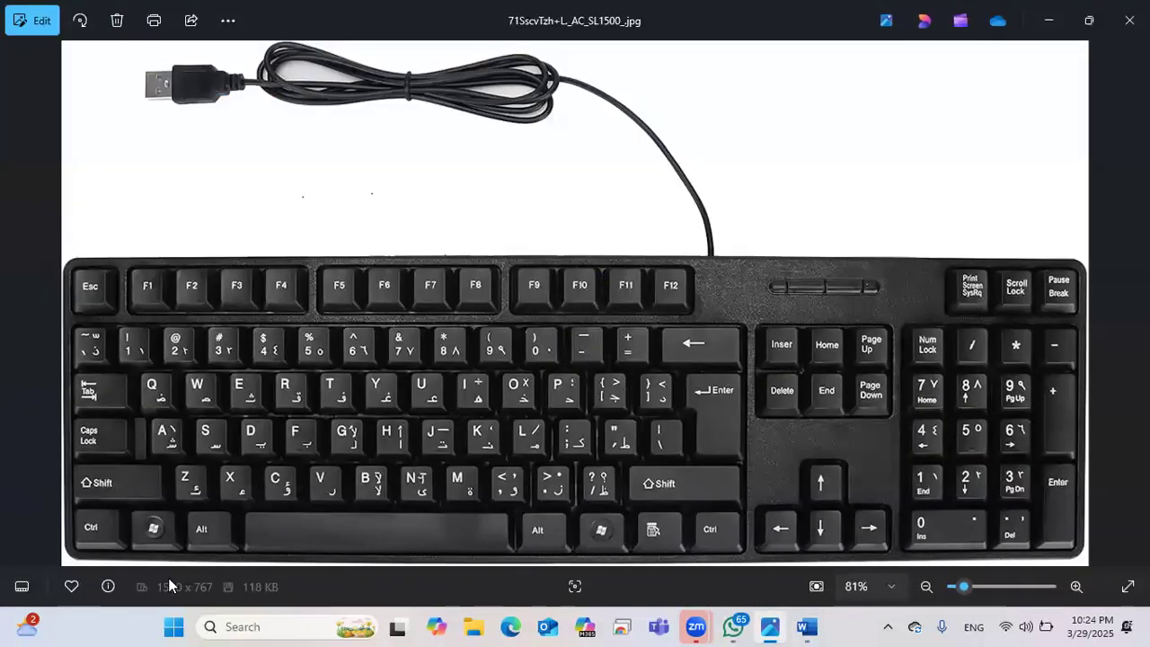
mouse_move(77, 512)
left_mouse_down()
mouse_move(120, 535)
mouse_move(87, 548)
left_mouse_up()
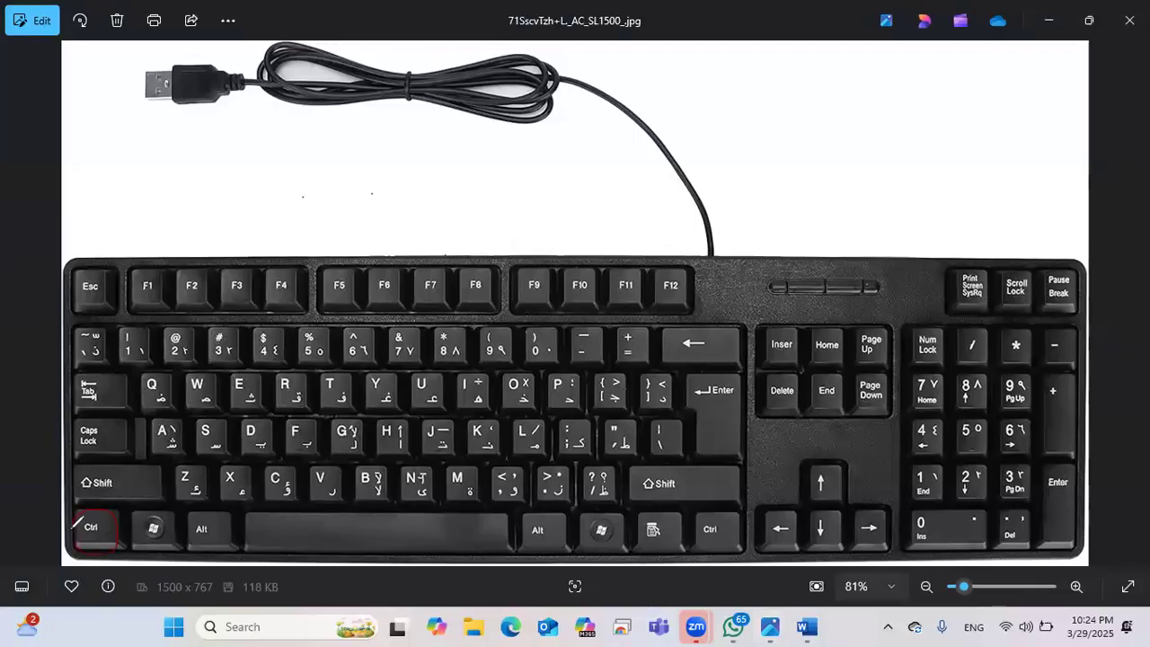
left_click_drag(95, 519, 157, 437)
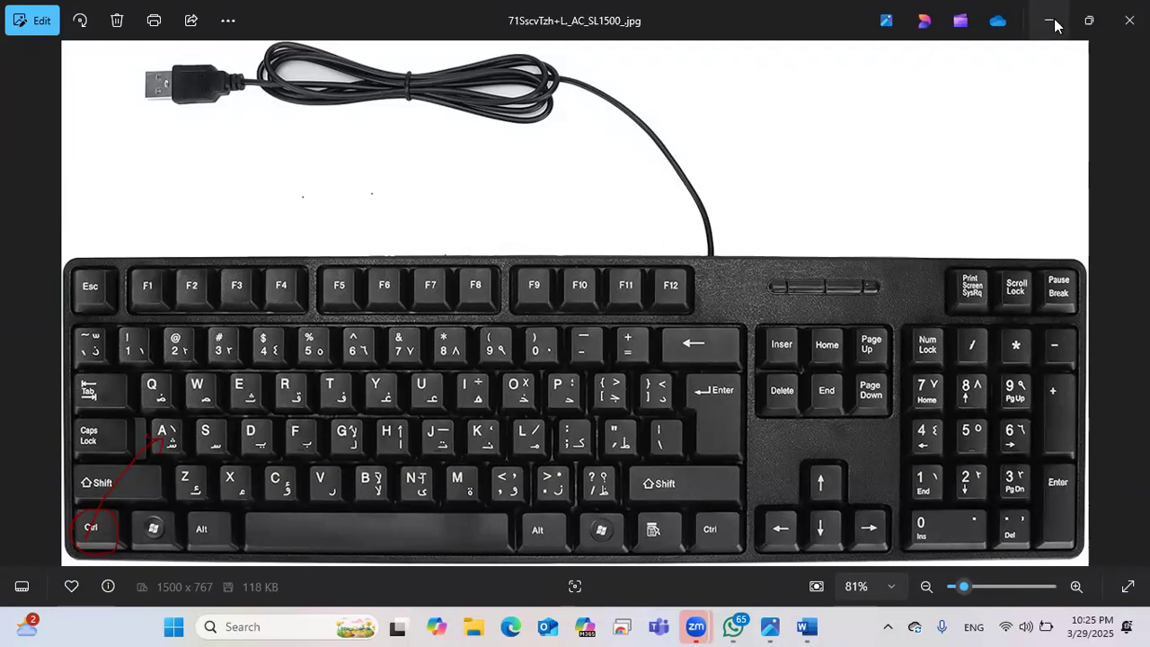
left_click(1046, 22)
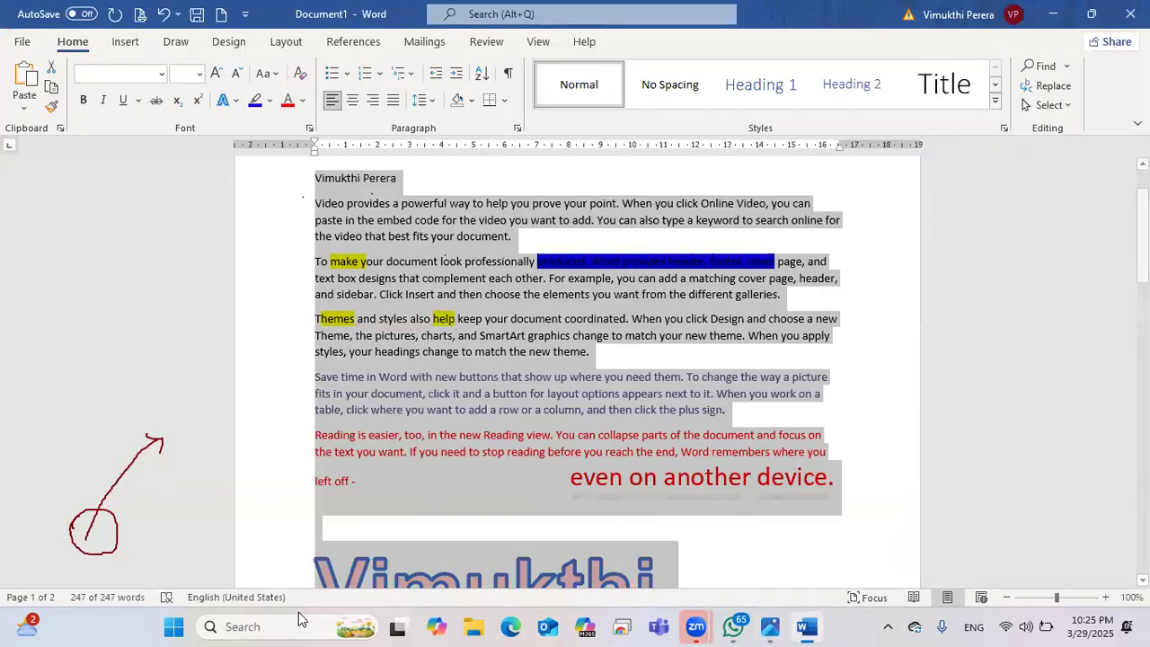
Step: Select all text with Ctrl+A and clear its formatting to plain Calibri 11, then review the pages
left_click(323, 233)
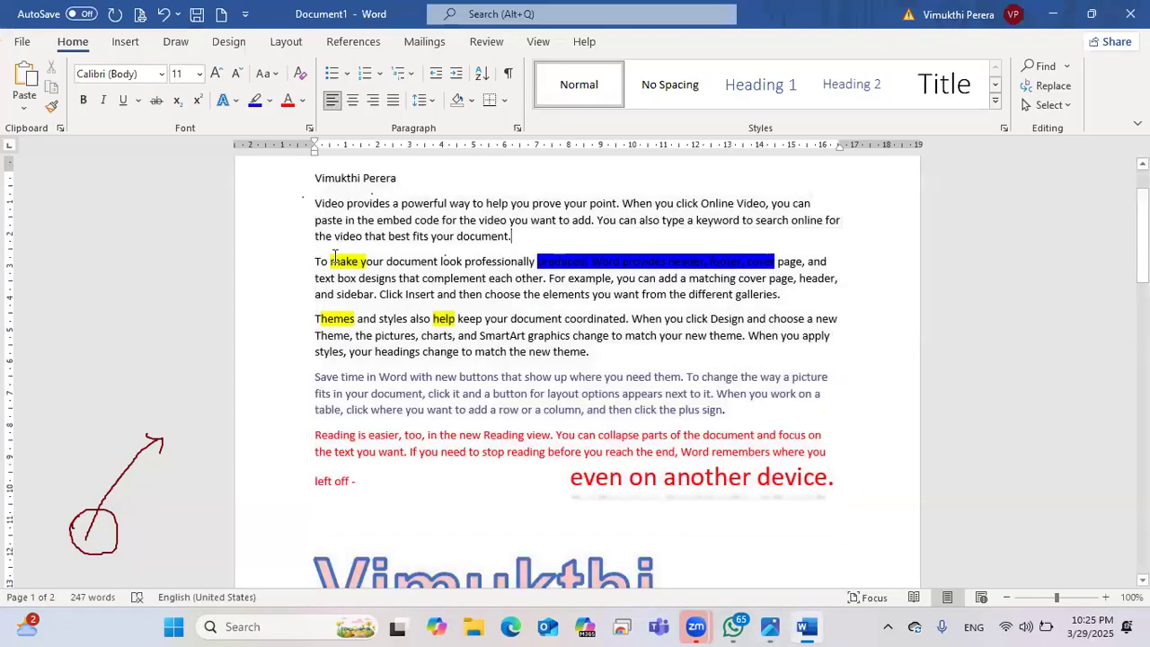
scroll(322, 233, "up", 1)
left_click_drag(323, 221, 342, 220)
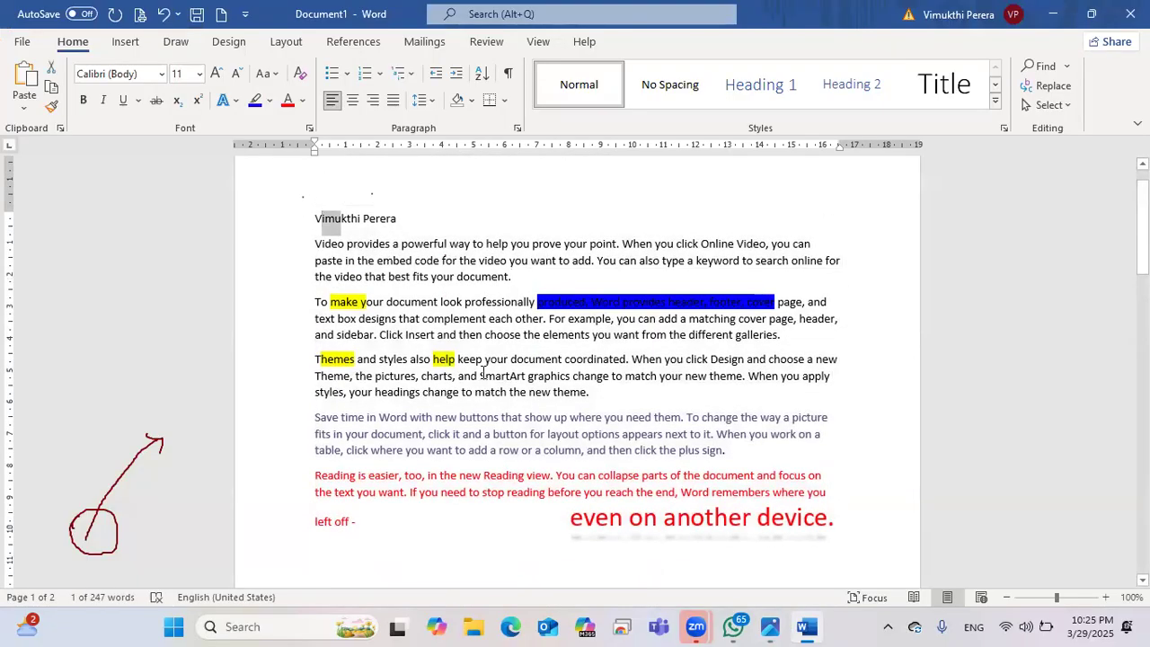
key("ctrl+a")
scroll(480, 376, "down", 2)
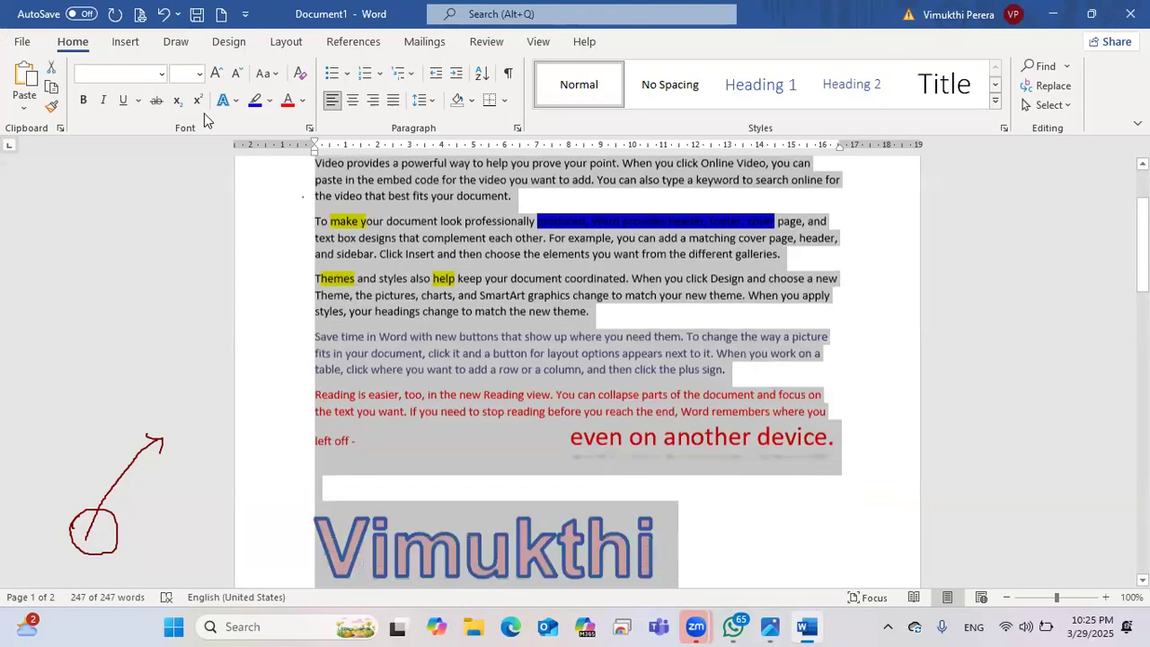
left_click(300, 78)
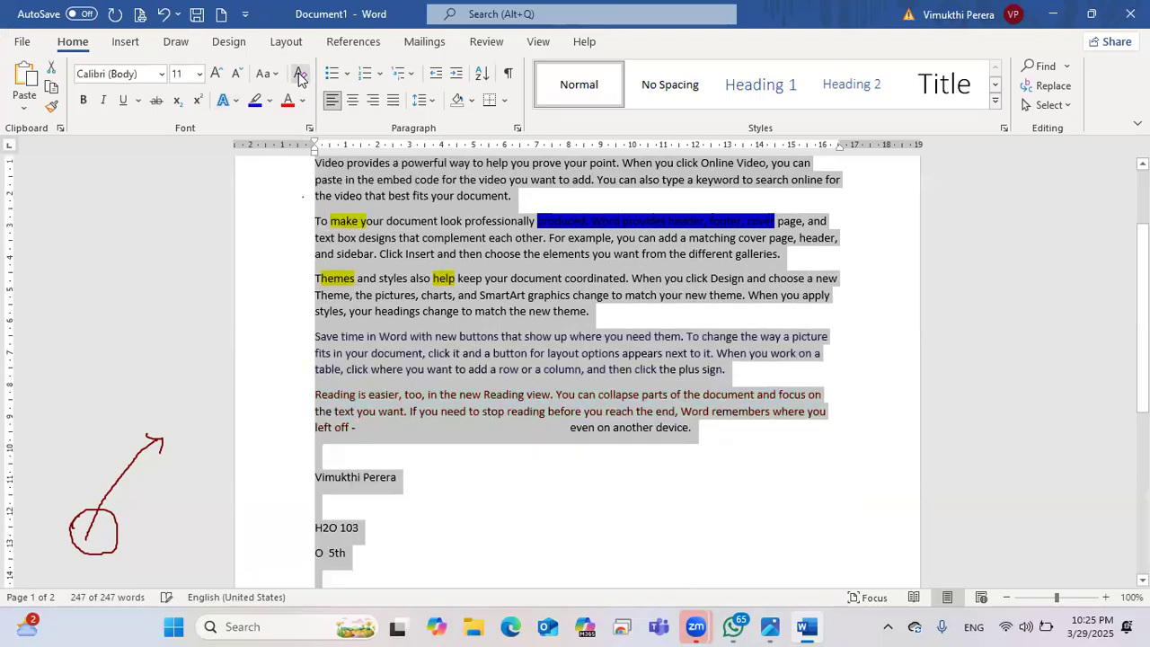
scroll(481, 404, "down", 5)
scroll(490, 432, "down", 1)
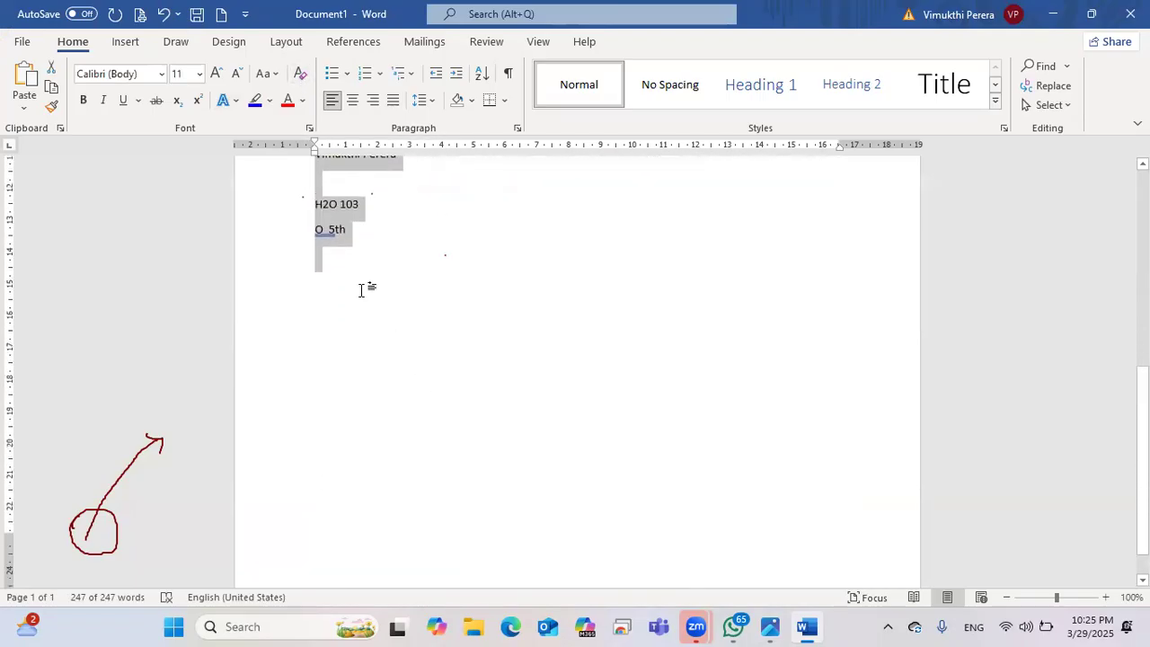
scroll(606, 470, "down", 1)
scroll(581, 441, "up", 5)
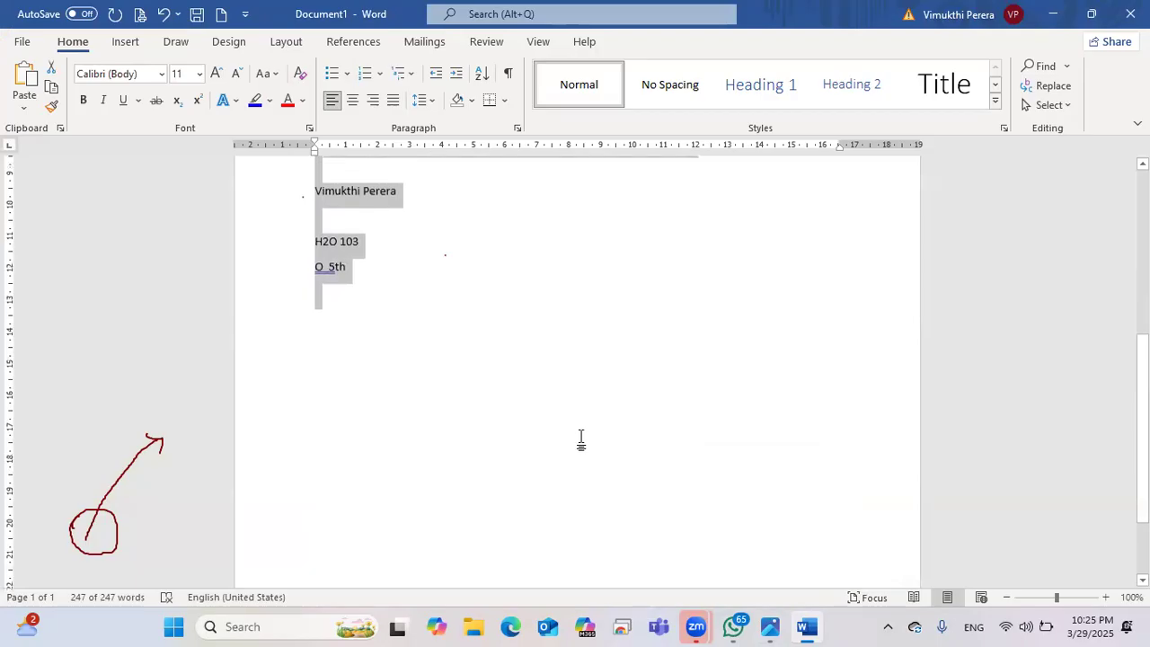
scroll(432, 408, "up", 1)
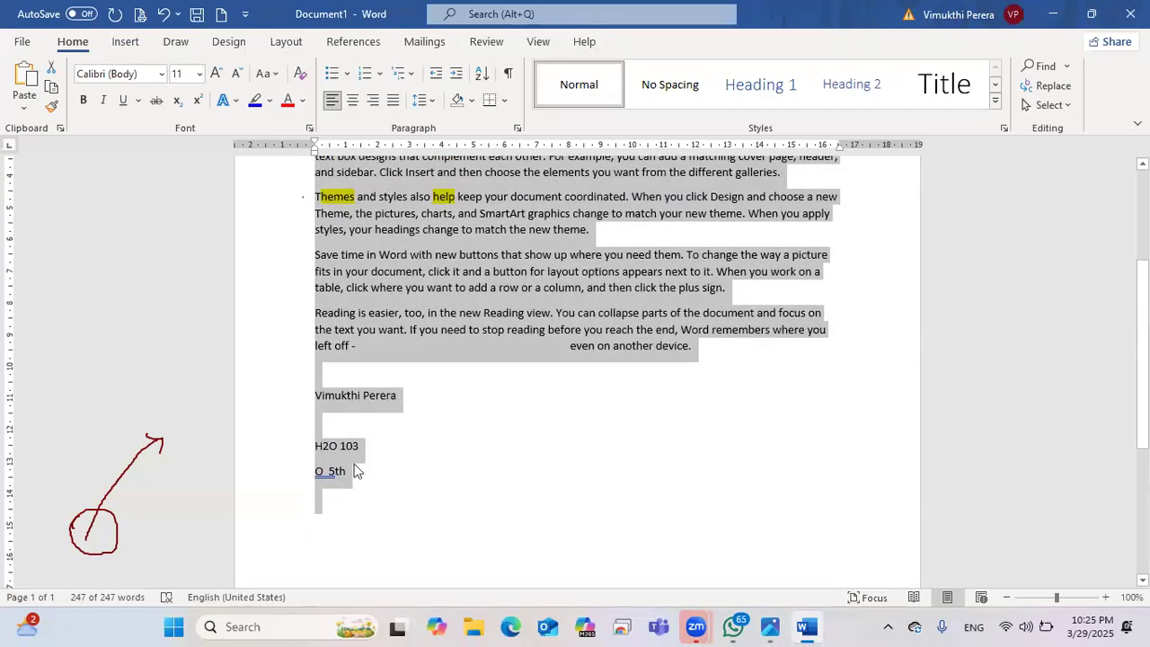
scroll(357, 442, "down", 3)
scroll(357, 442, "up", 1)
scroll(357, 442, "down", 2)
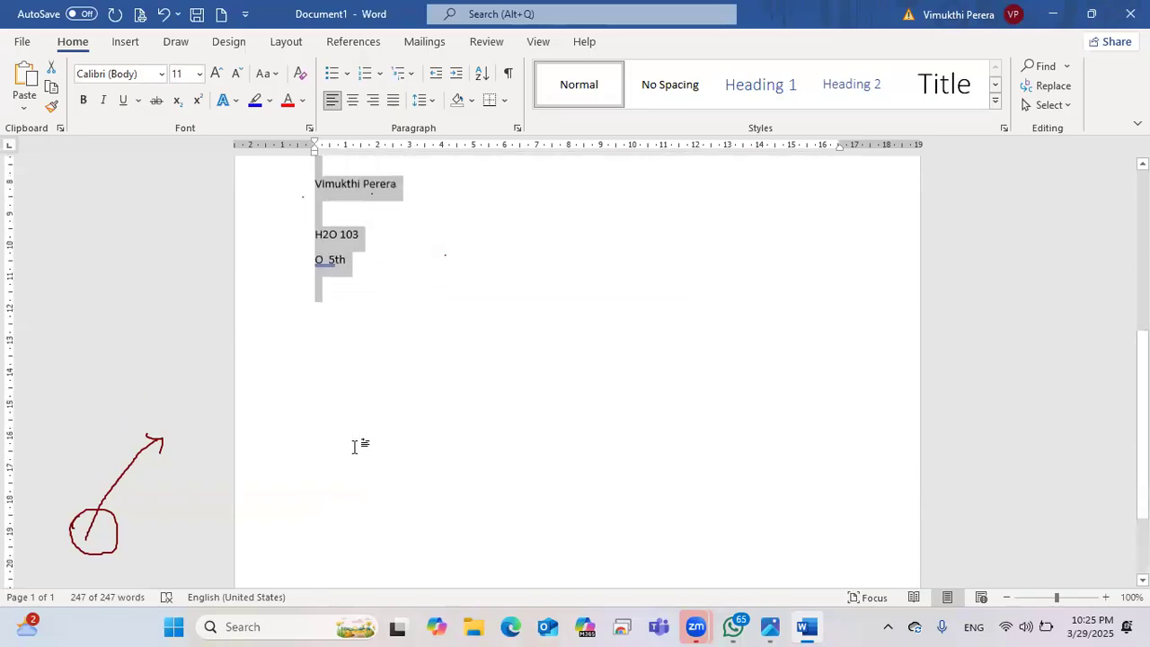
scroll(356, 454, "up", 3)
scroll(356, 454, "up", 6)
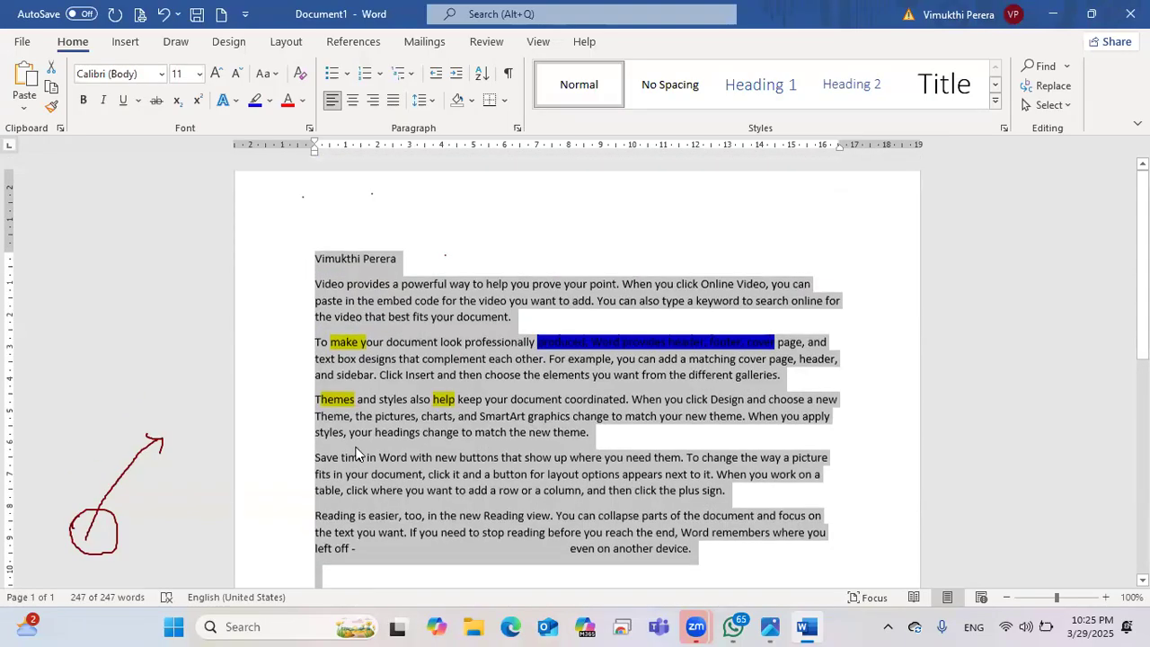
scroll(356, 453, "down", 2)
scroll(356, 453, "down", 7)
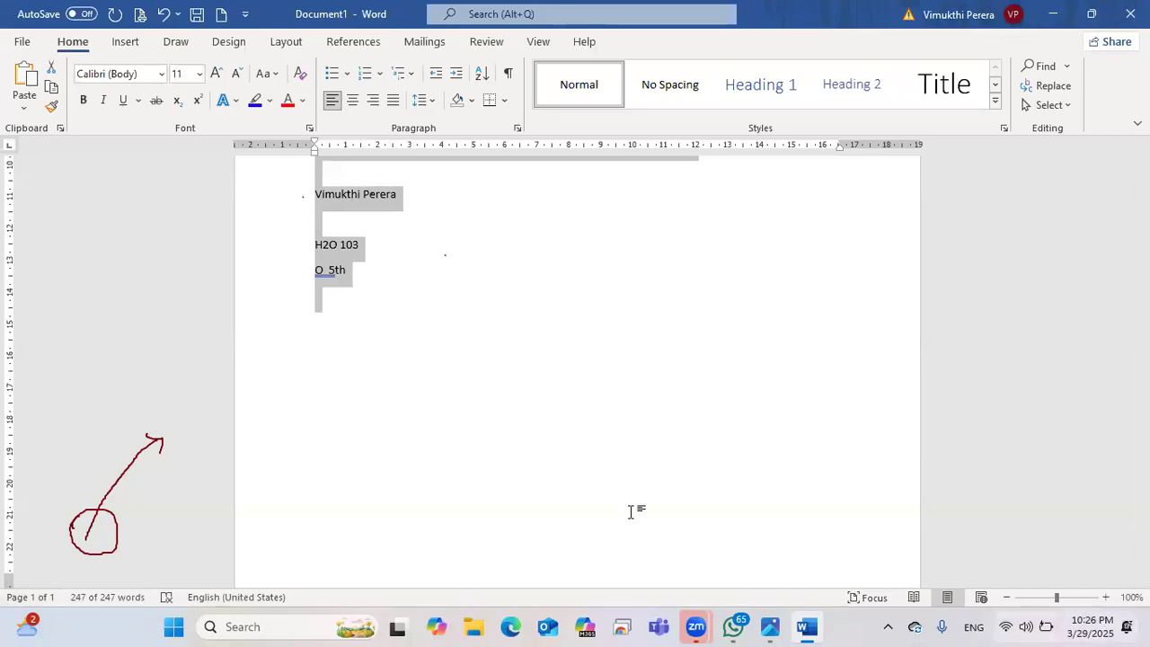
scroll(638, 512, "up", 4)
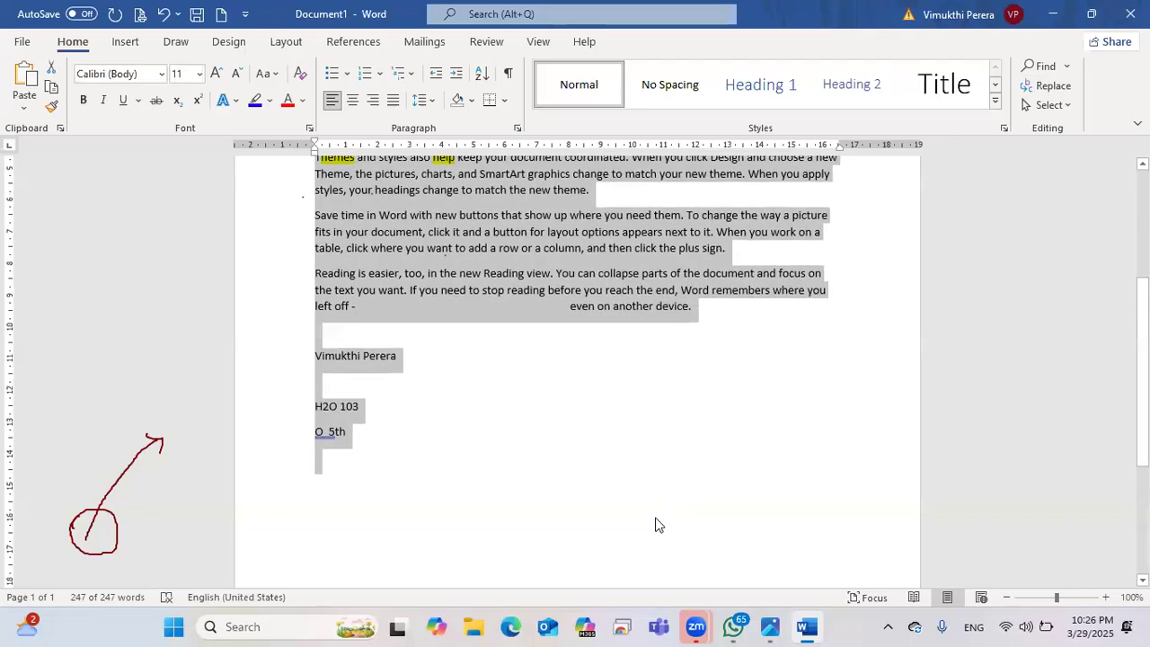
scroll(656, 525, "up", 3)
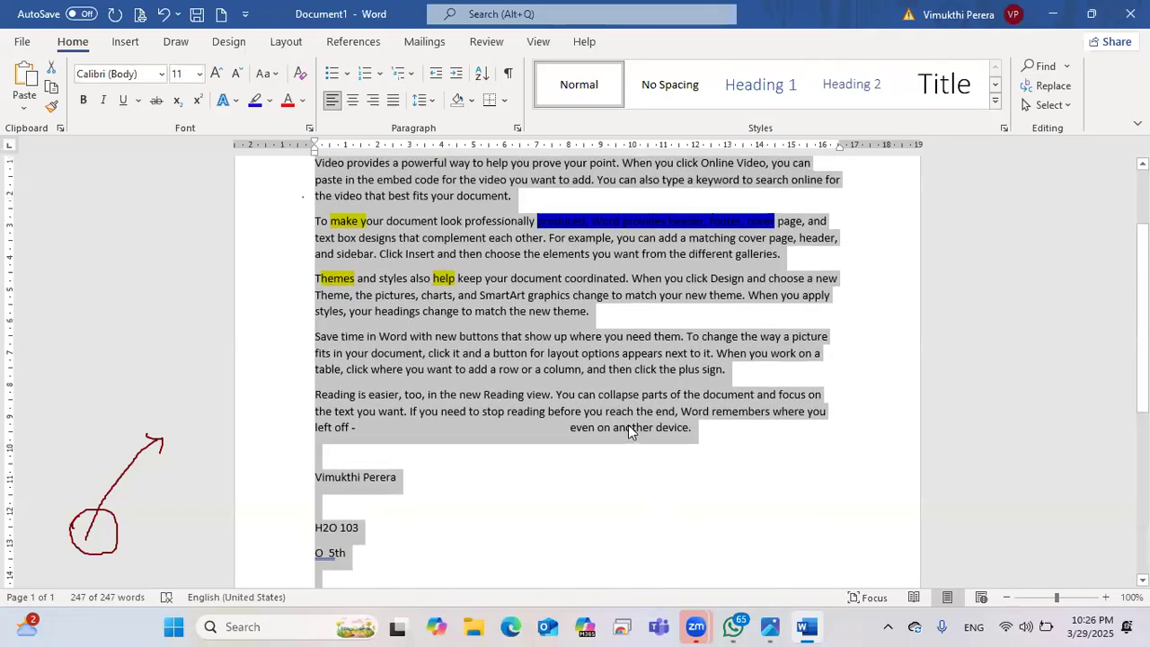
scroll(609, 305, "up", 3)
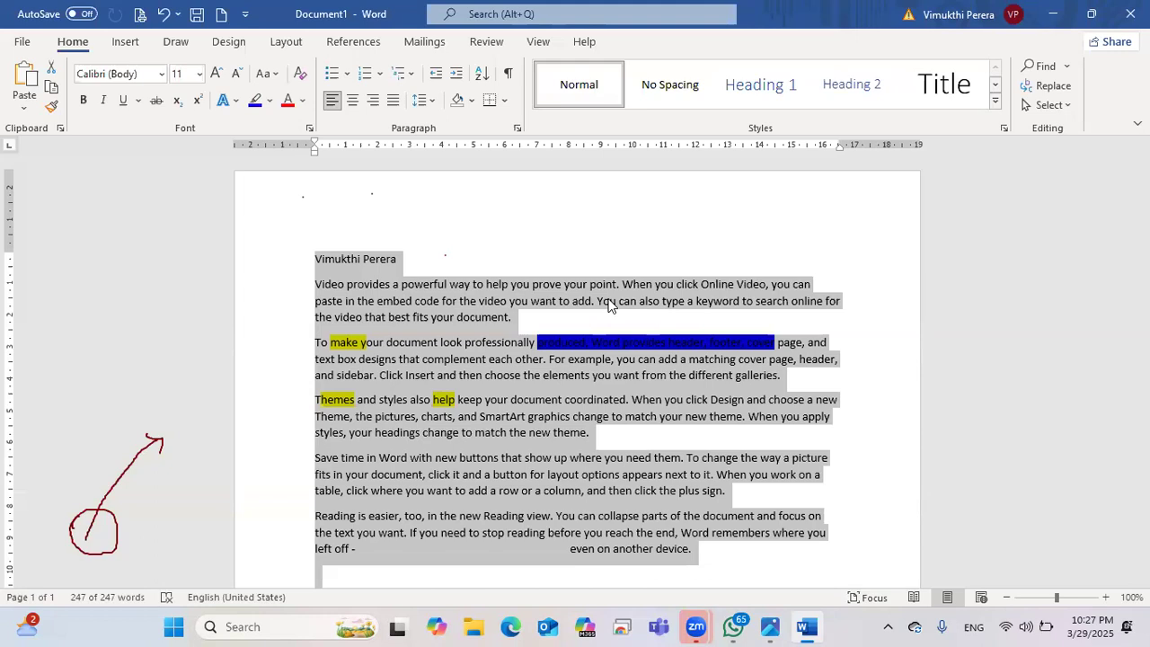
left_click(608, 316)
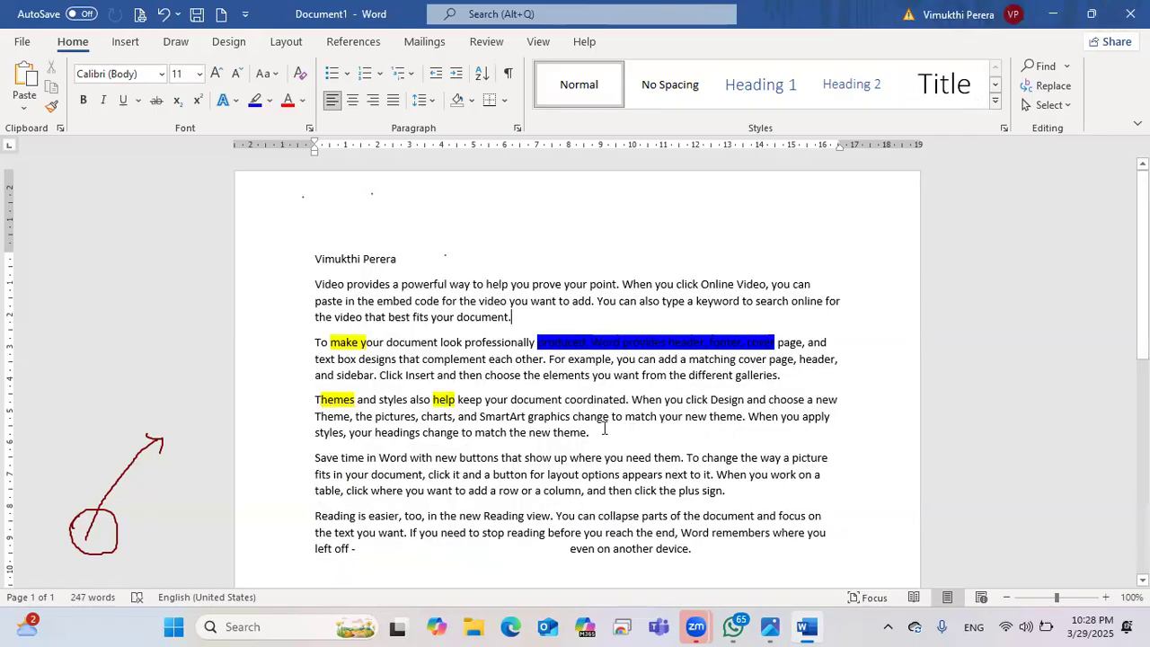
scroll(485, 359, "down", 3)
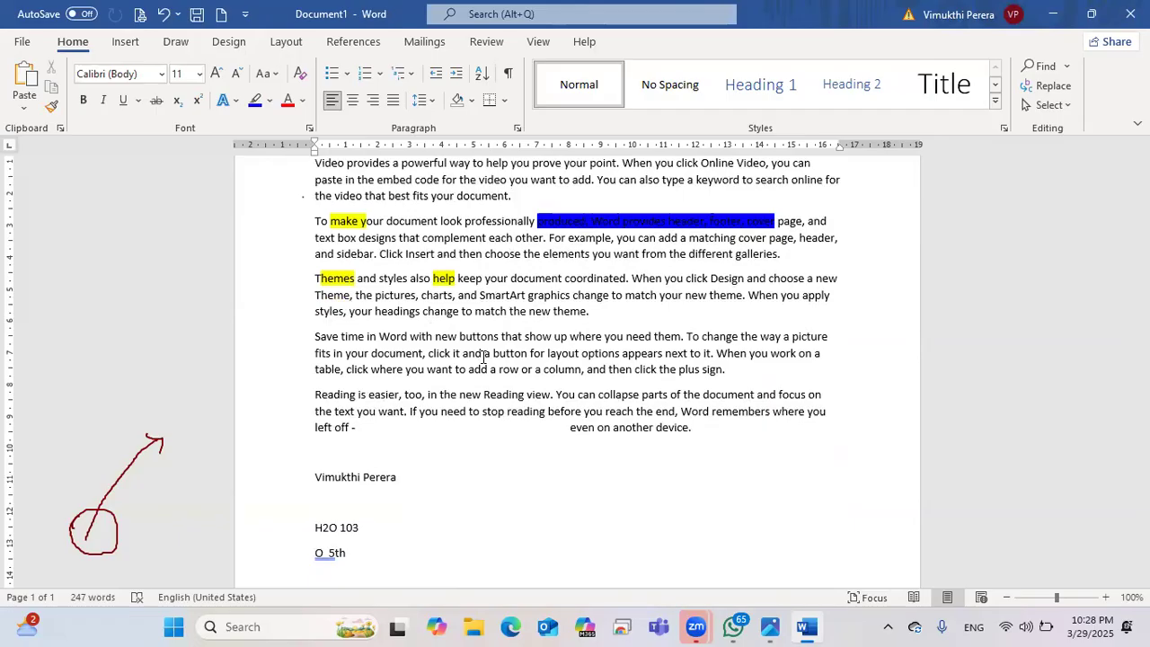
scroll(483, 357, "down", 2)
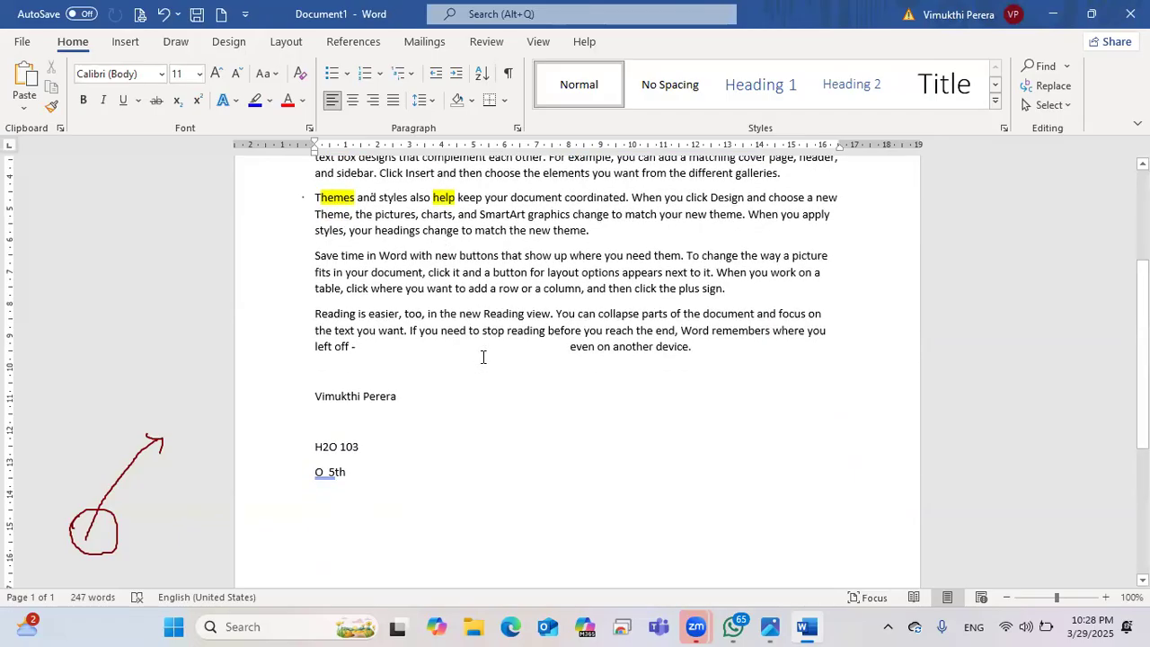
scroll(482, 356, "down", 5)
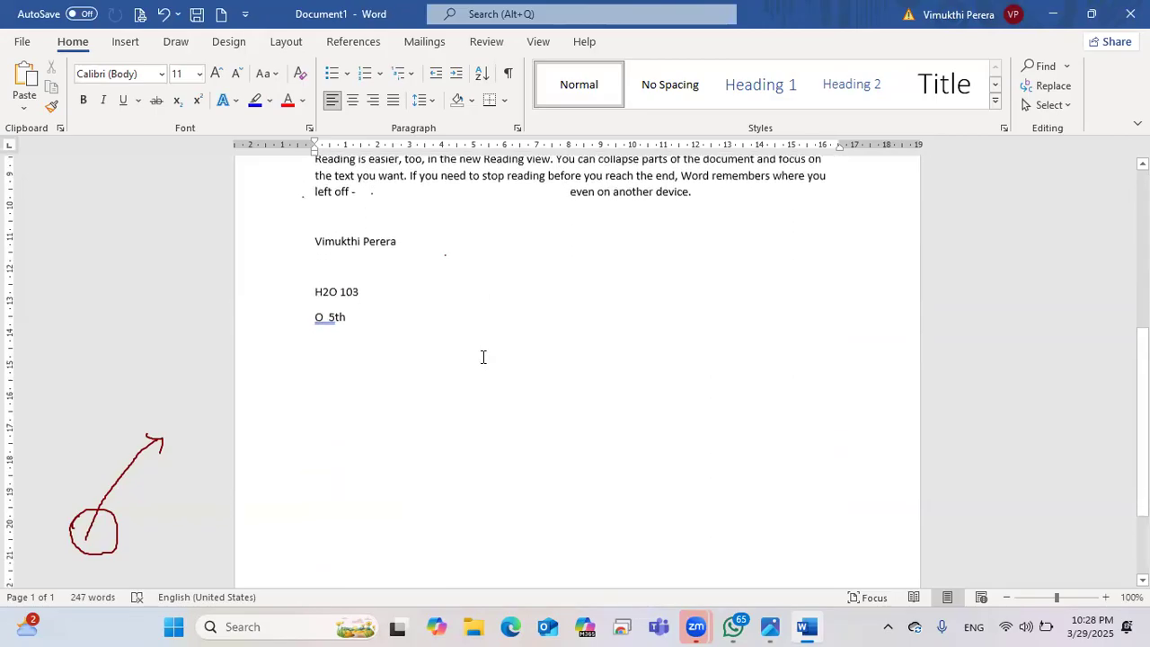
scroll(482, 356, "down", 1)
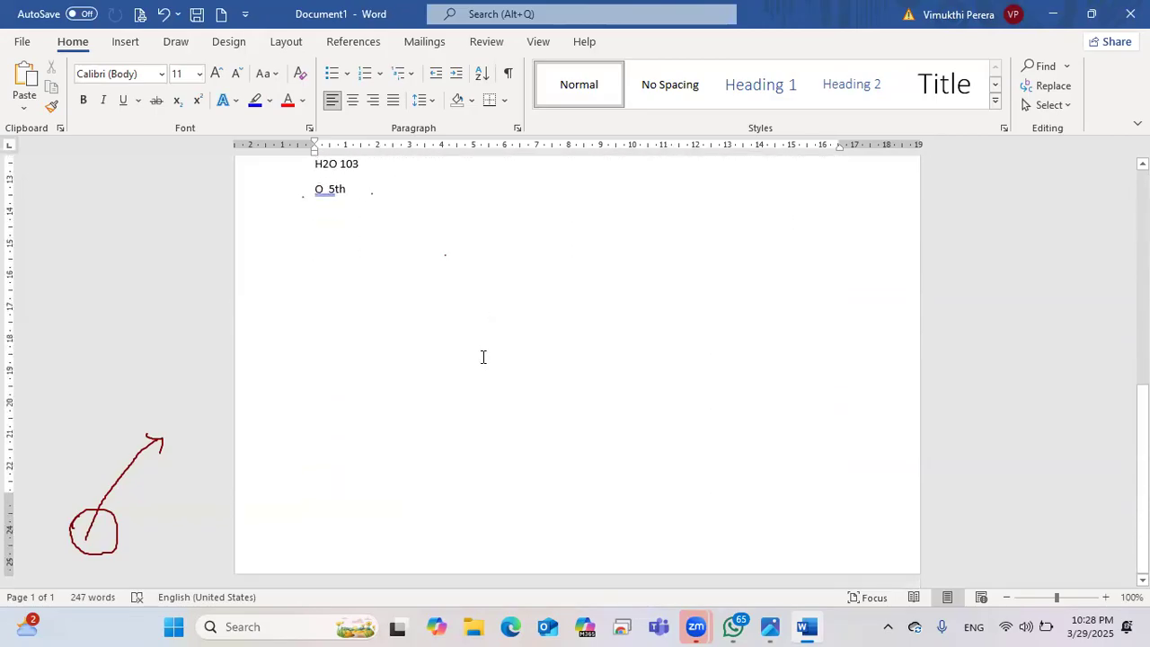
scroll(483, 357, "up", 5)
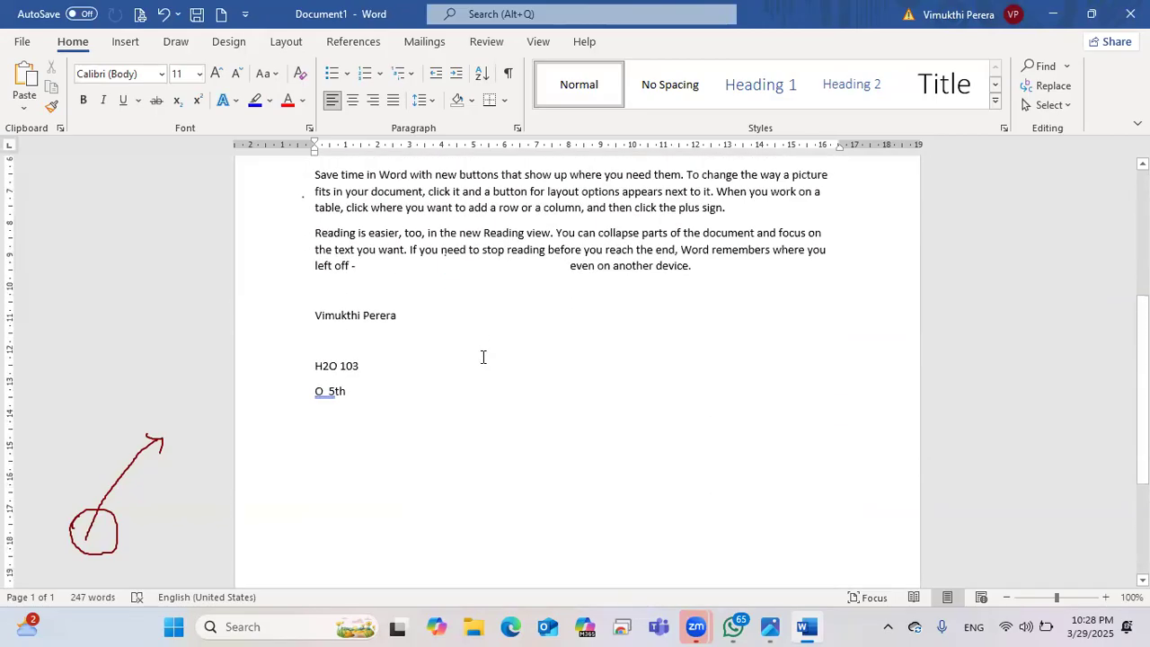
scroll(482, 357, "up", 7)
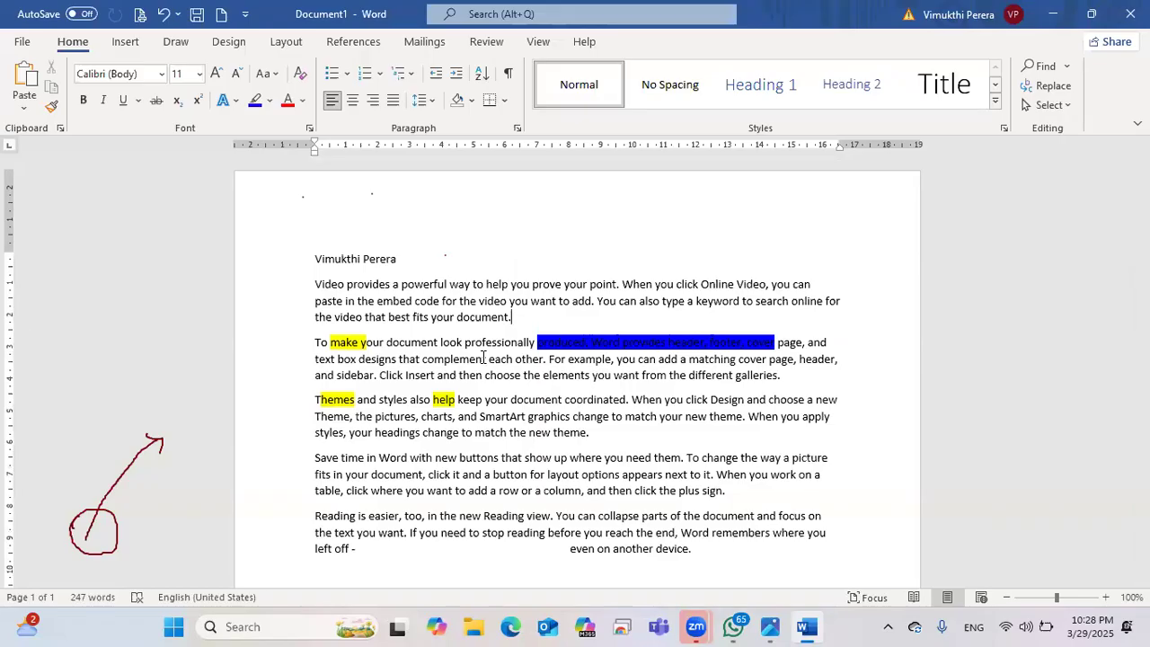
scroll(483, 357, "down", 1)
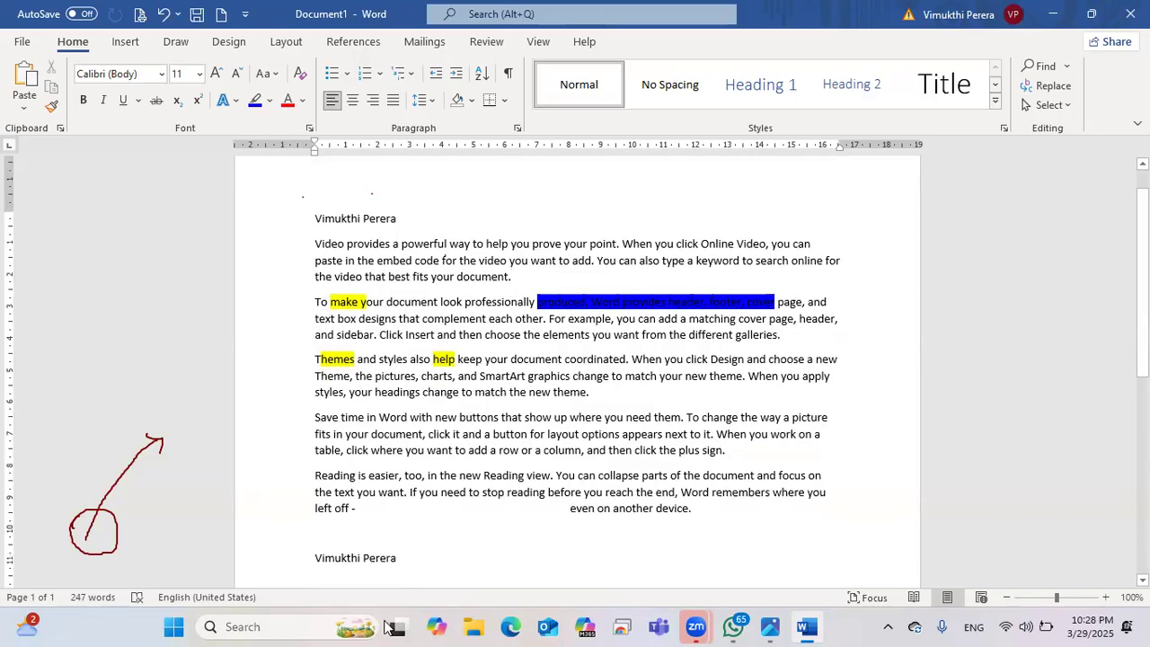
scroll(353, 387, "down", 5)
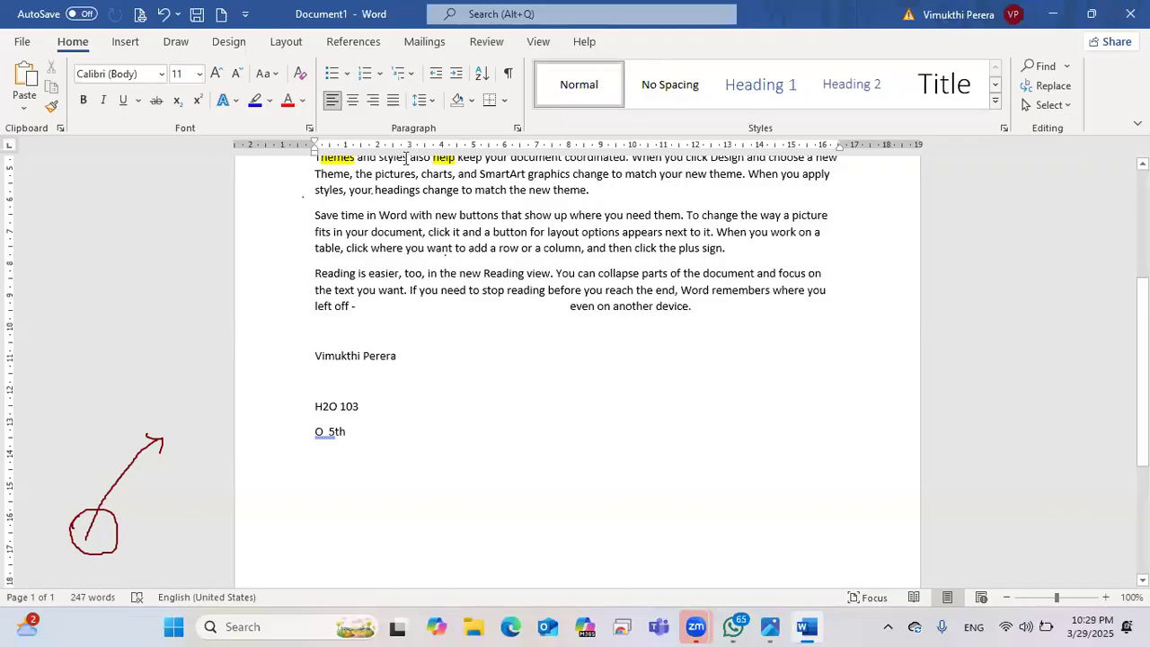
left_click_drag(334, 217, 409, 217)
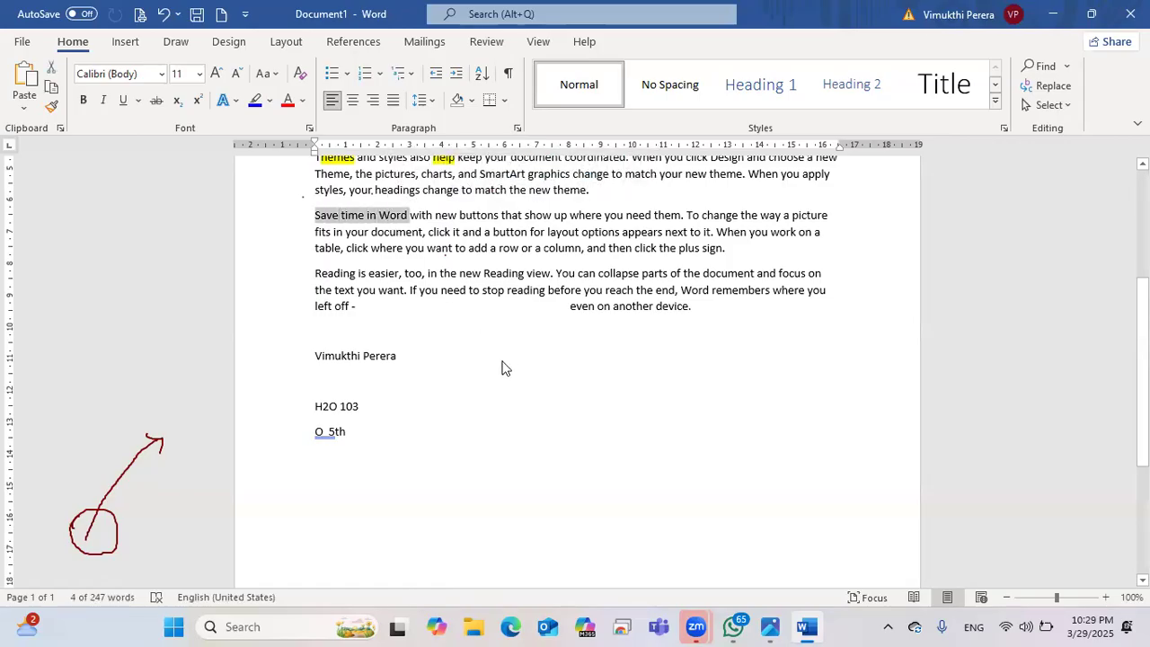